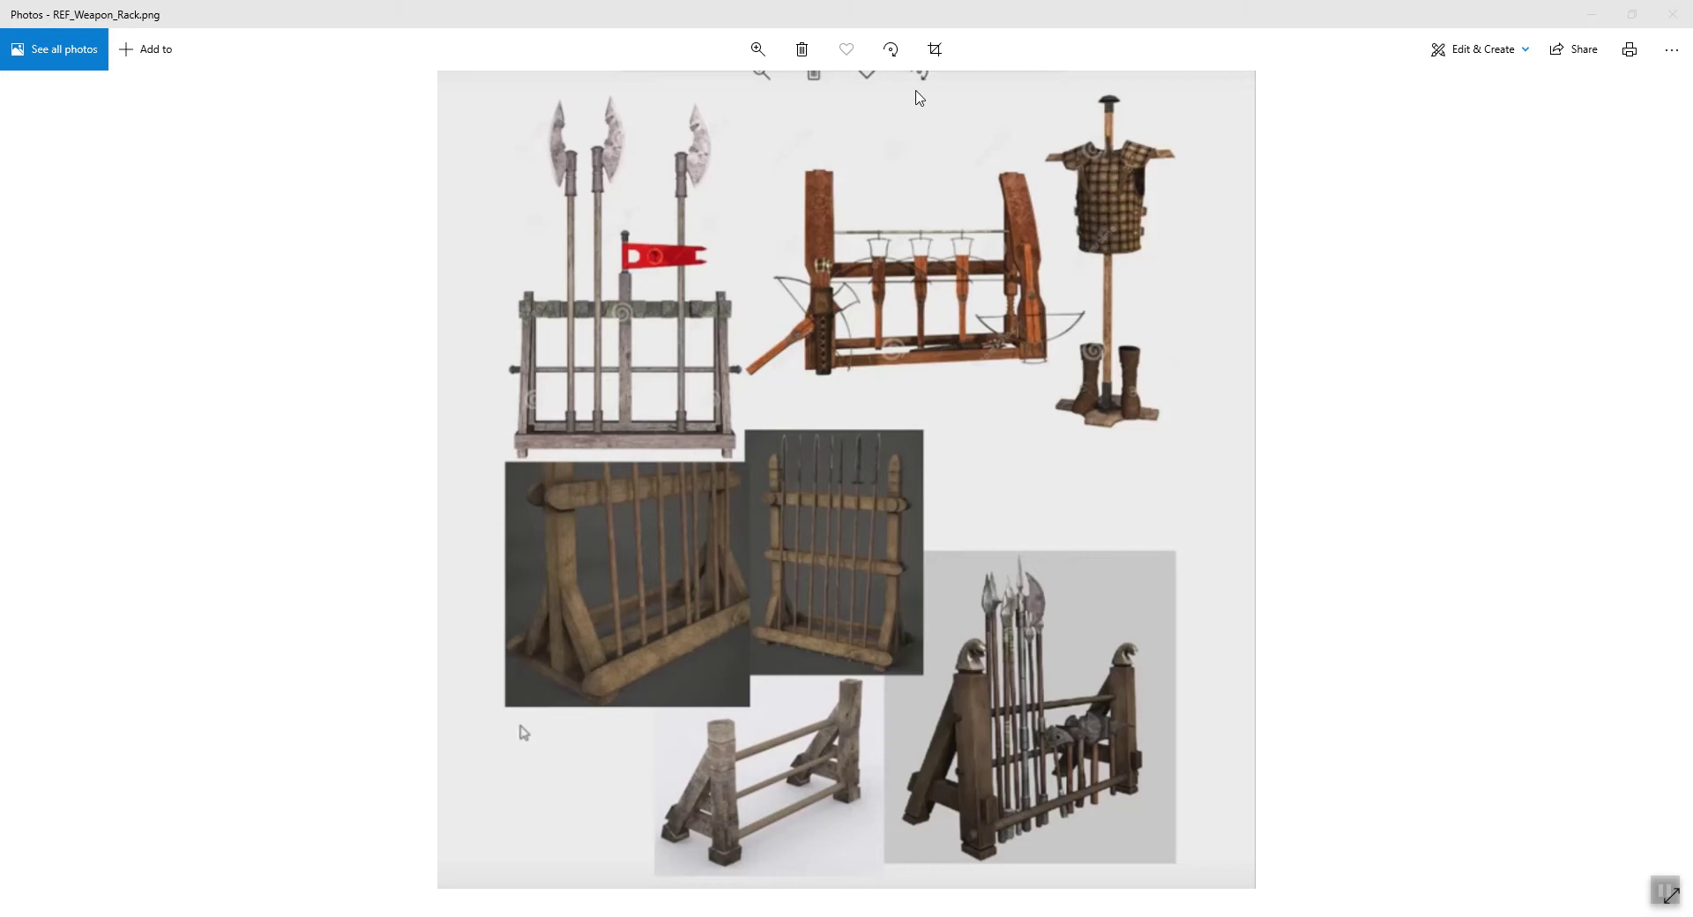
Zoom REF_Weapon_Rack.png to about 24 and pan down to the lower wooden racks
left_click(758, 57)
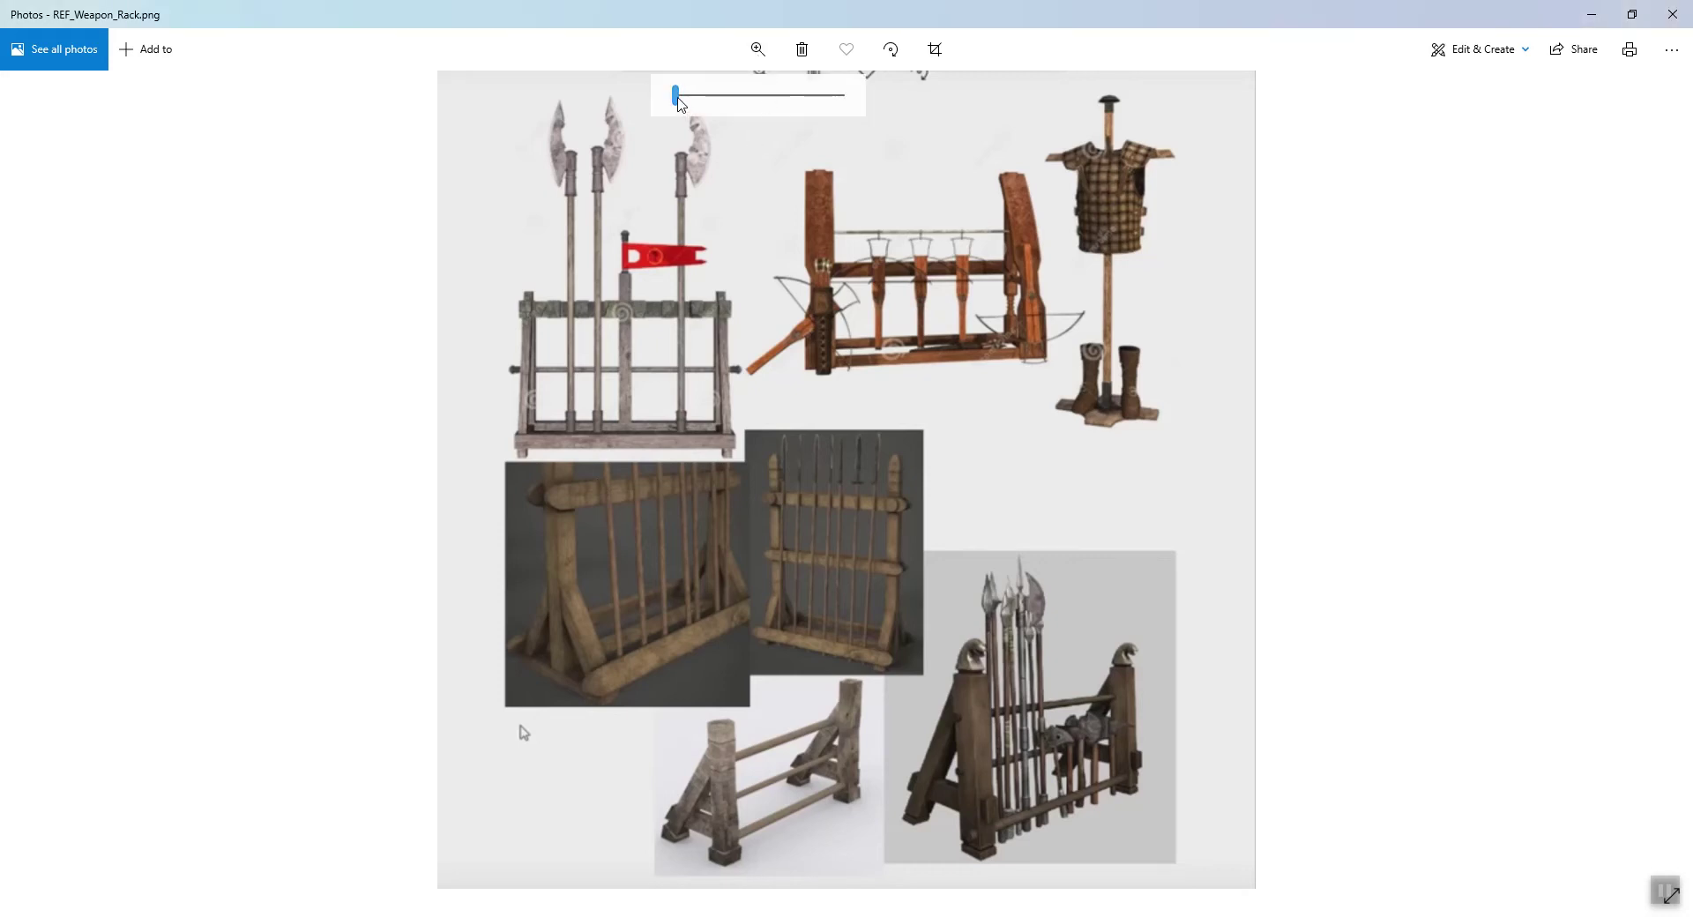
left_click_drag(677, 98, 720, 134)
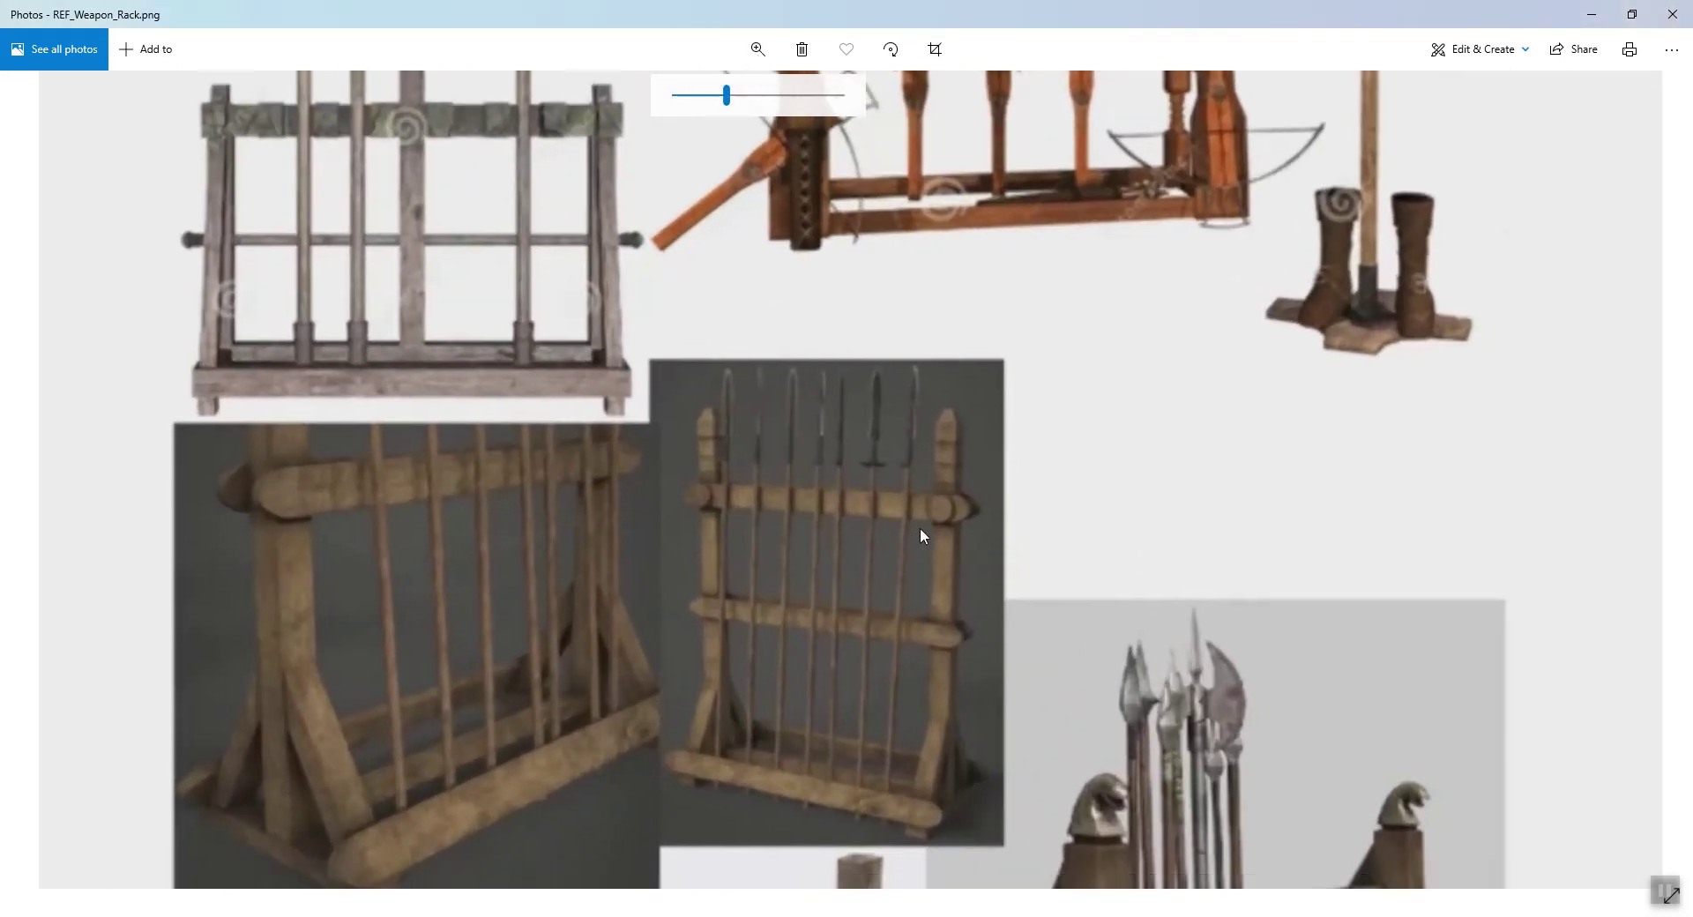
left_click_drag(918, 533, 911, 432)
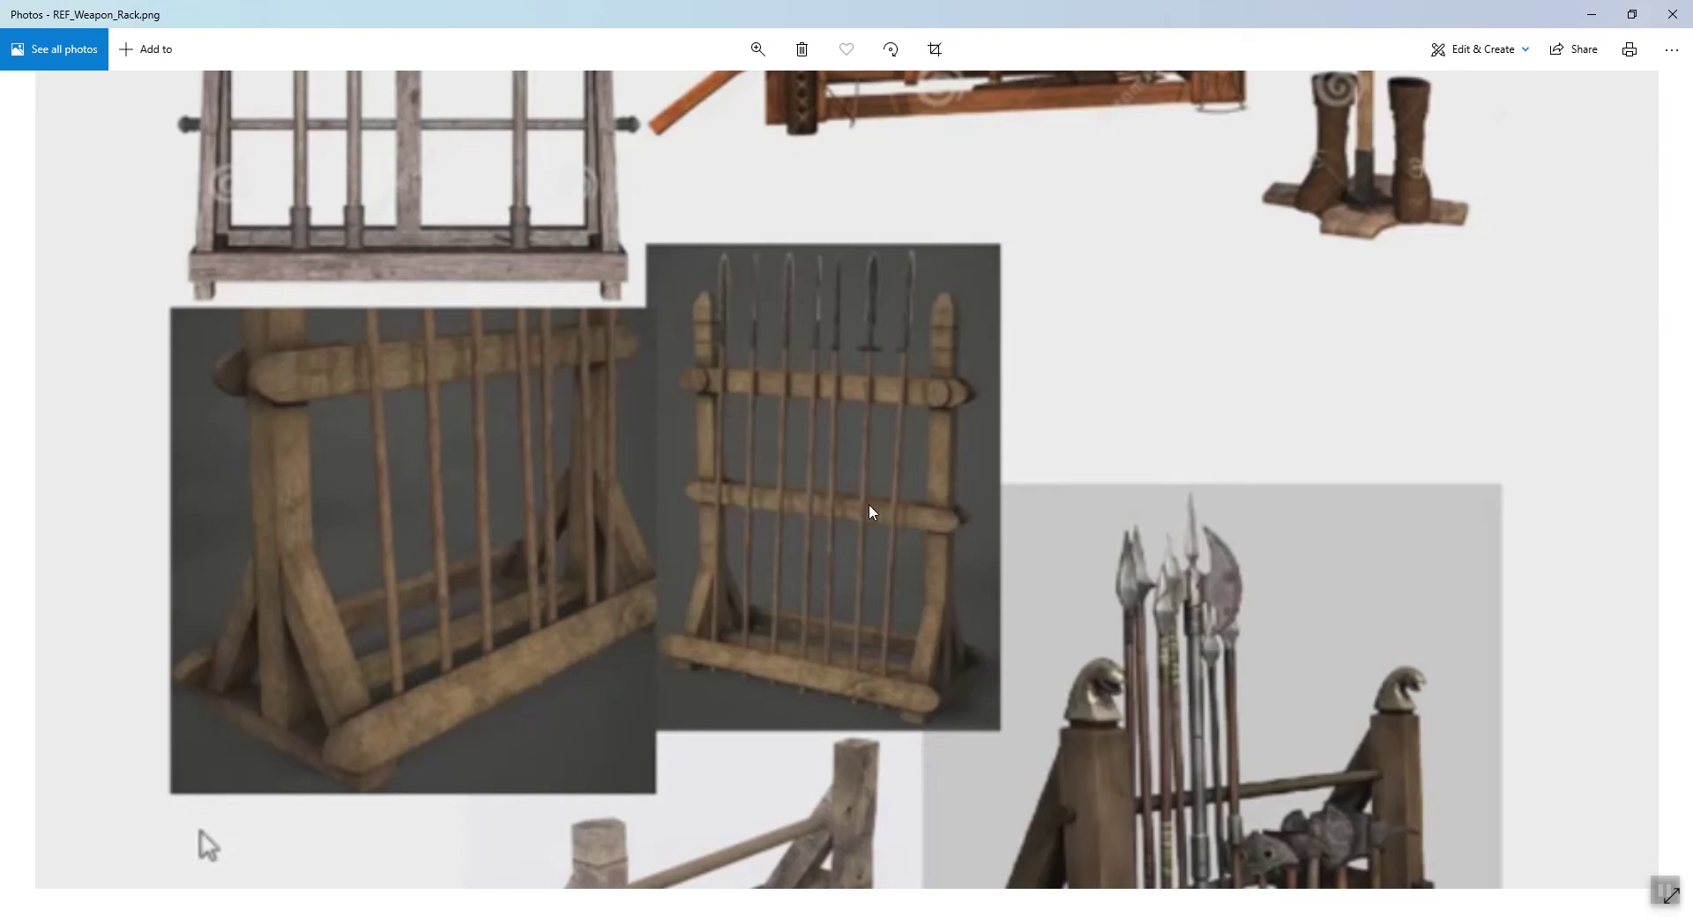
scroll(1132, 674, "down", 2)
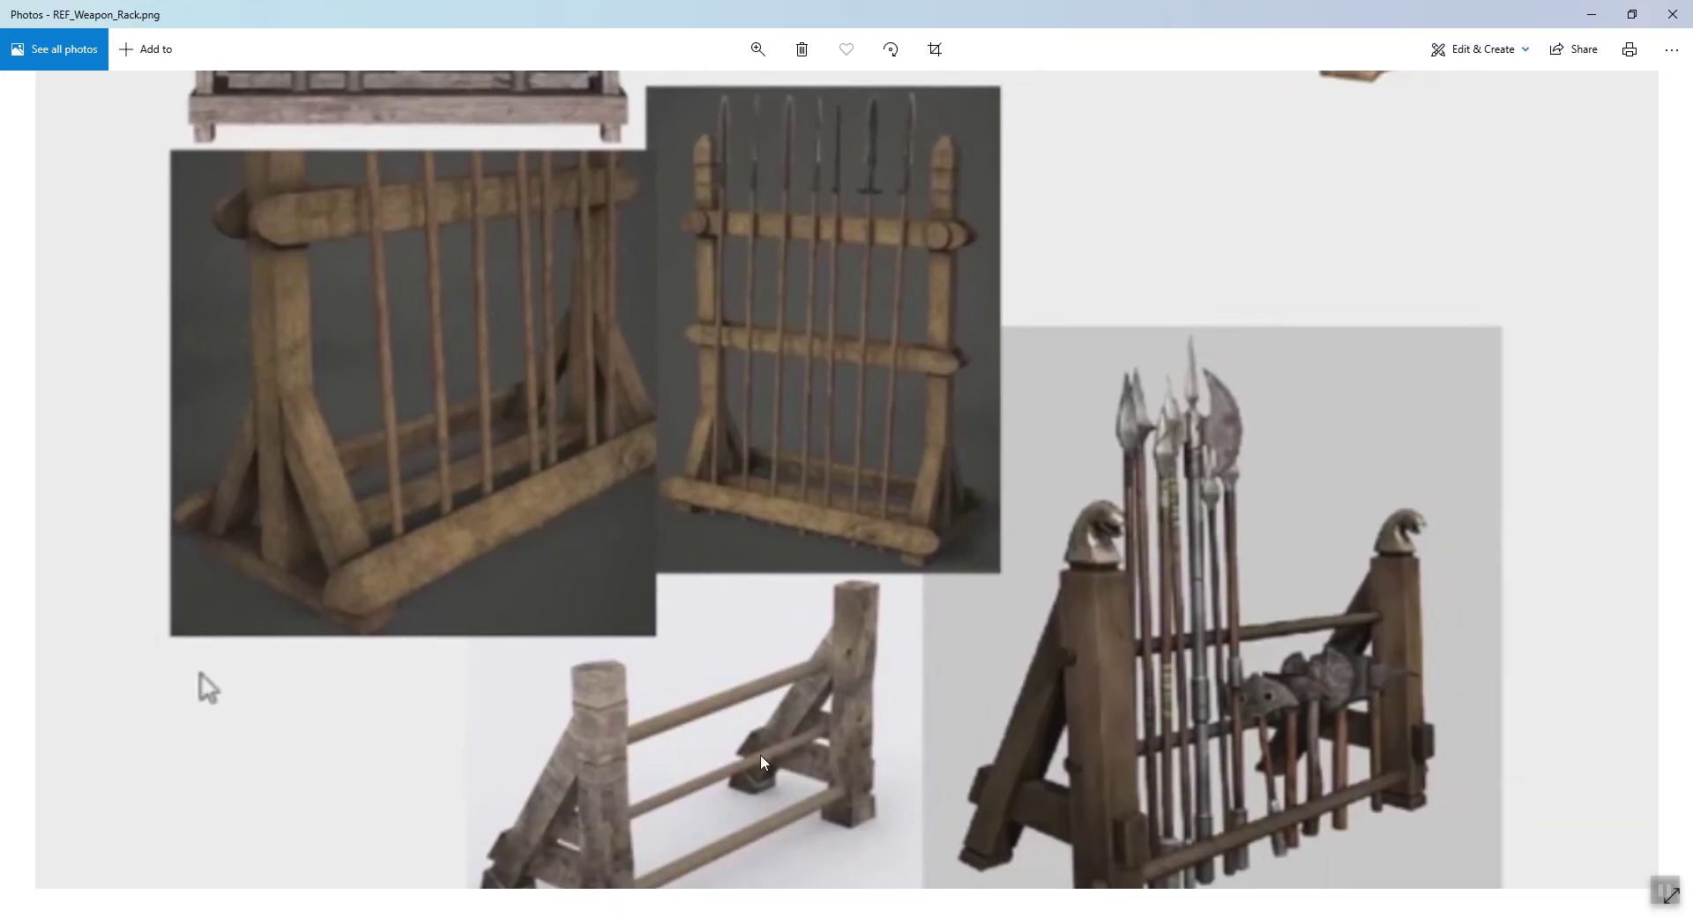
scroll(729, 535, "up", 1)
scroll(728, 535, "up", 1)
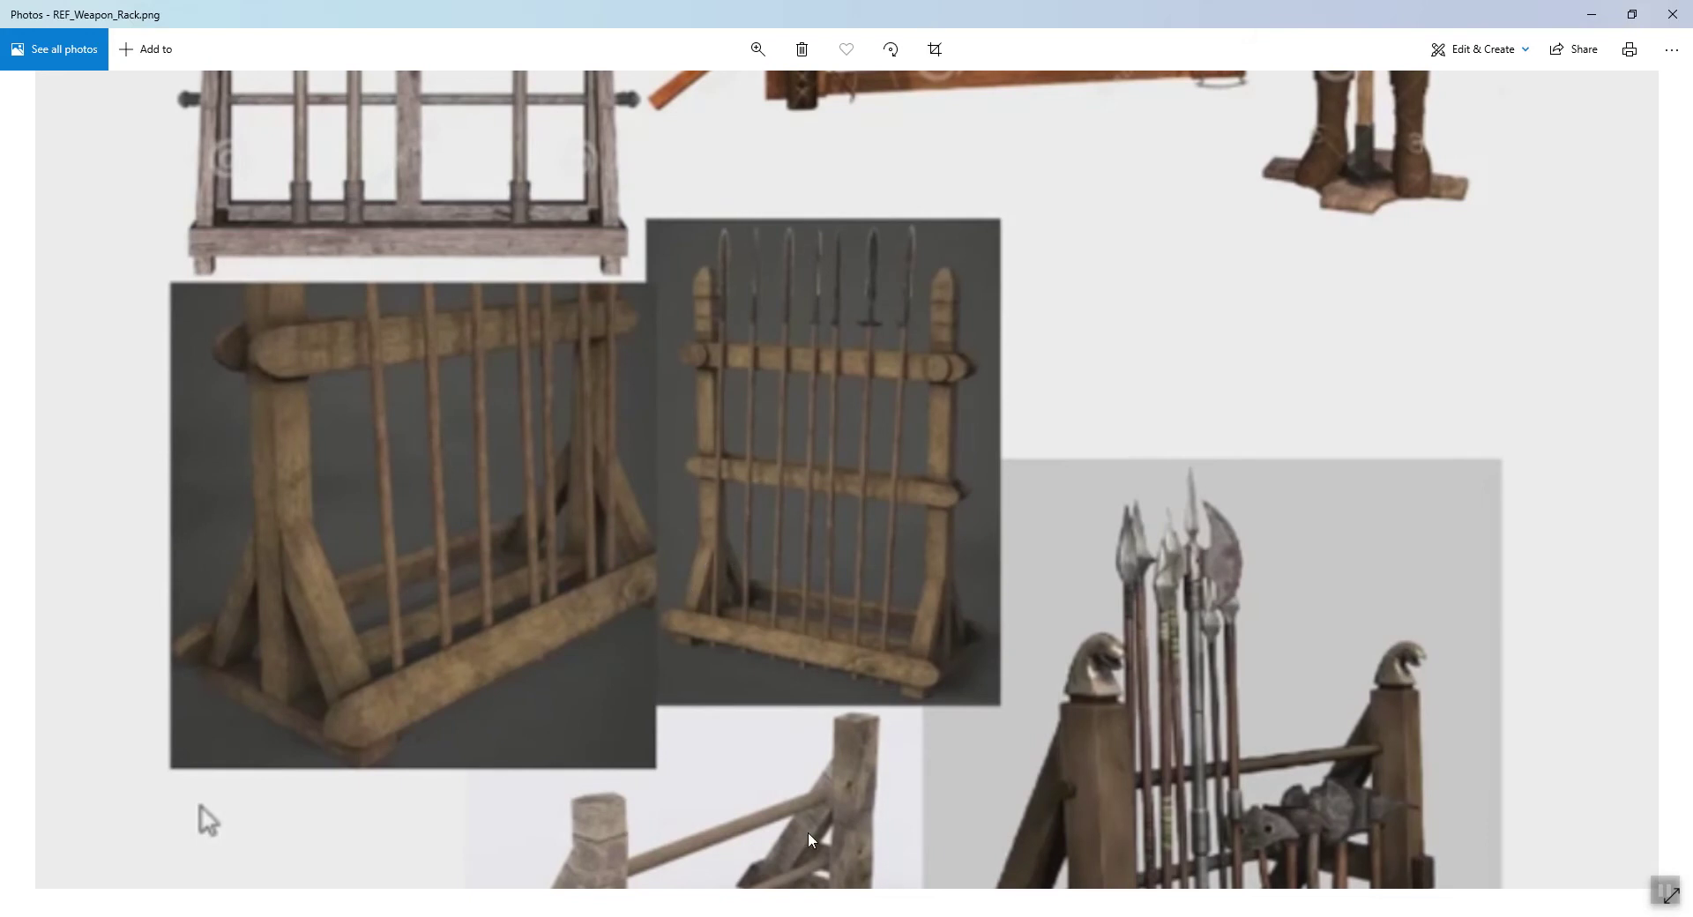
key("alt+Tab")
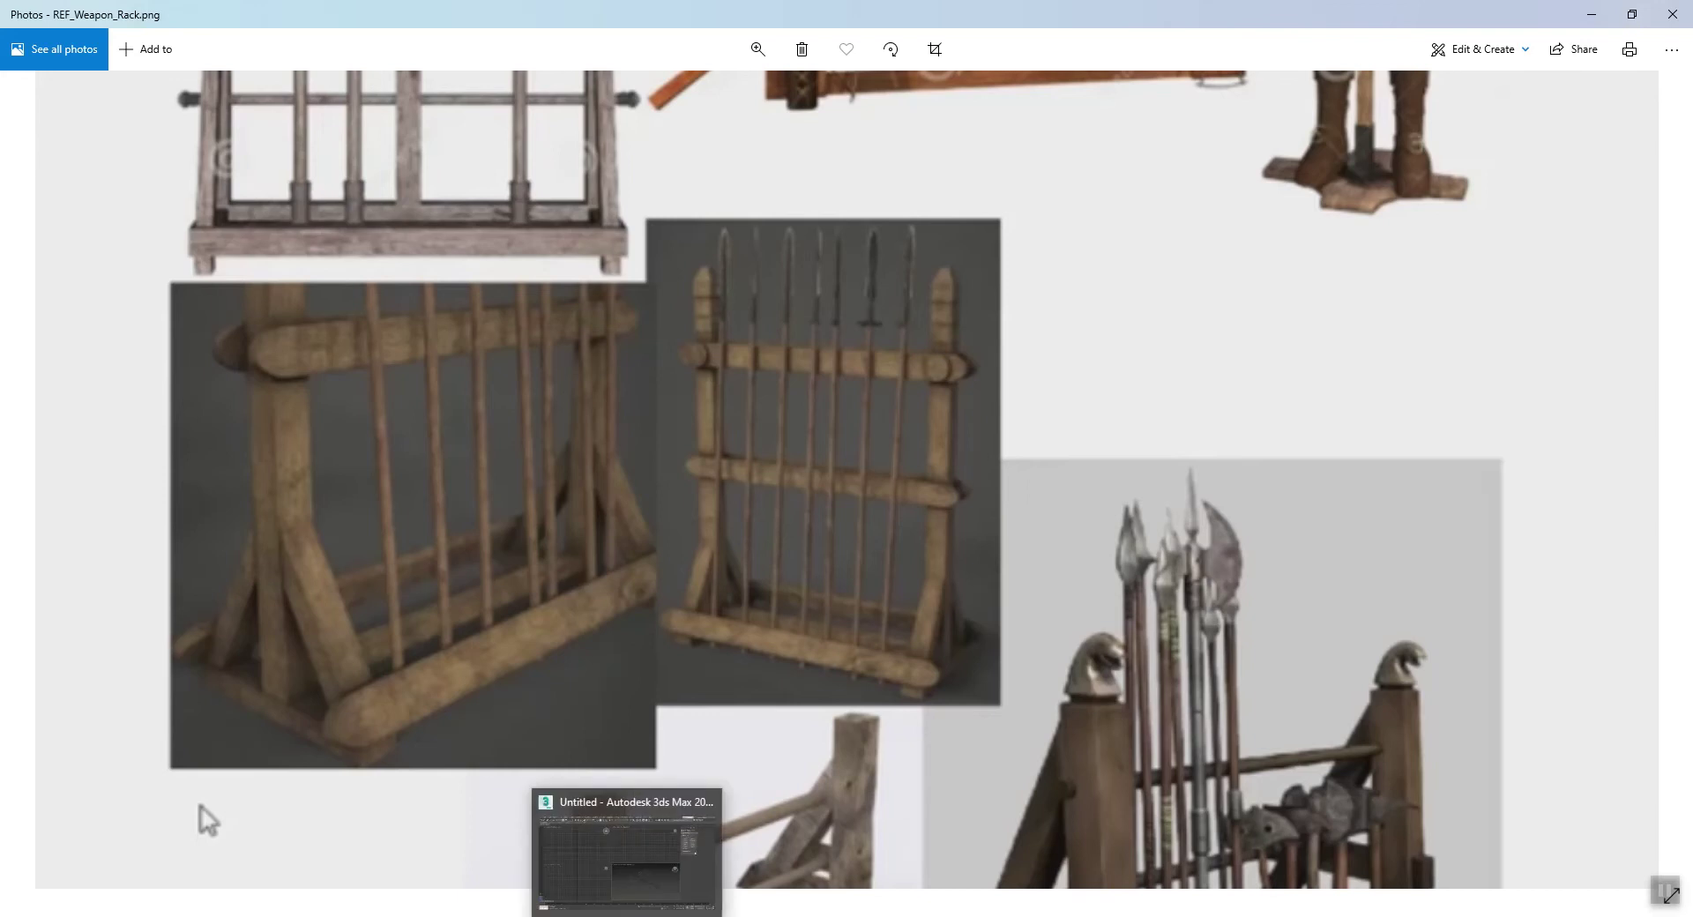
In Units Setup, keep the system unit at 1 unit = 1.0 Centimeters with Generic display units
left_click(1103, 277)
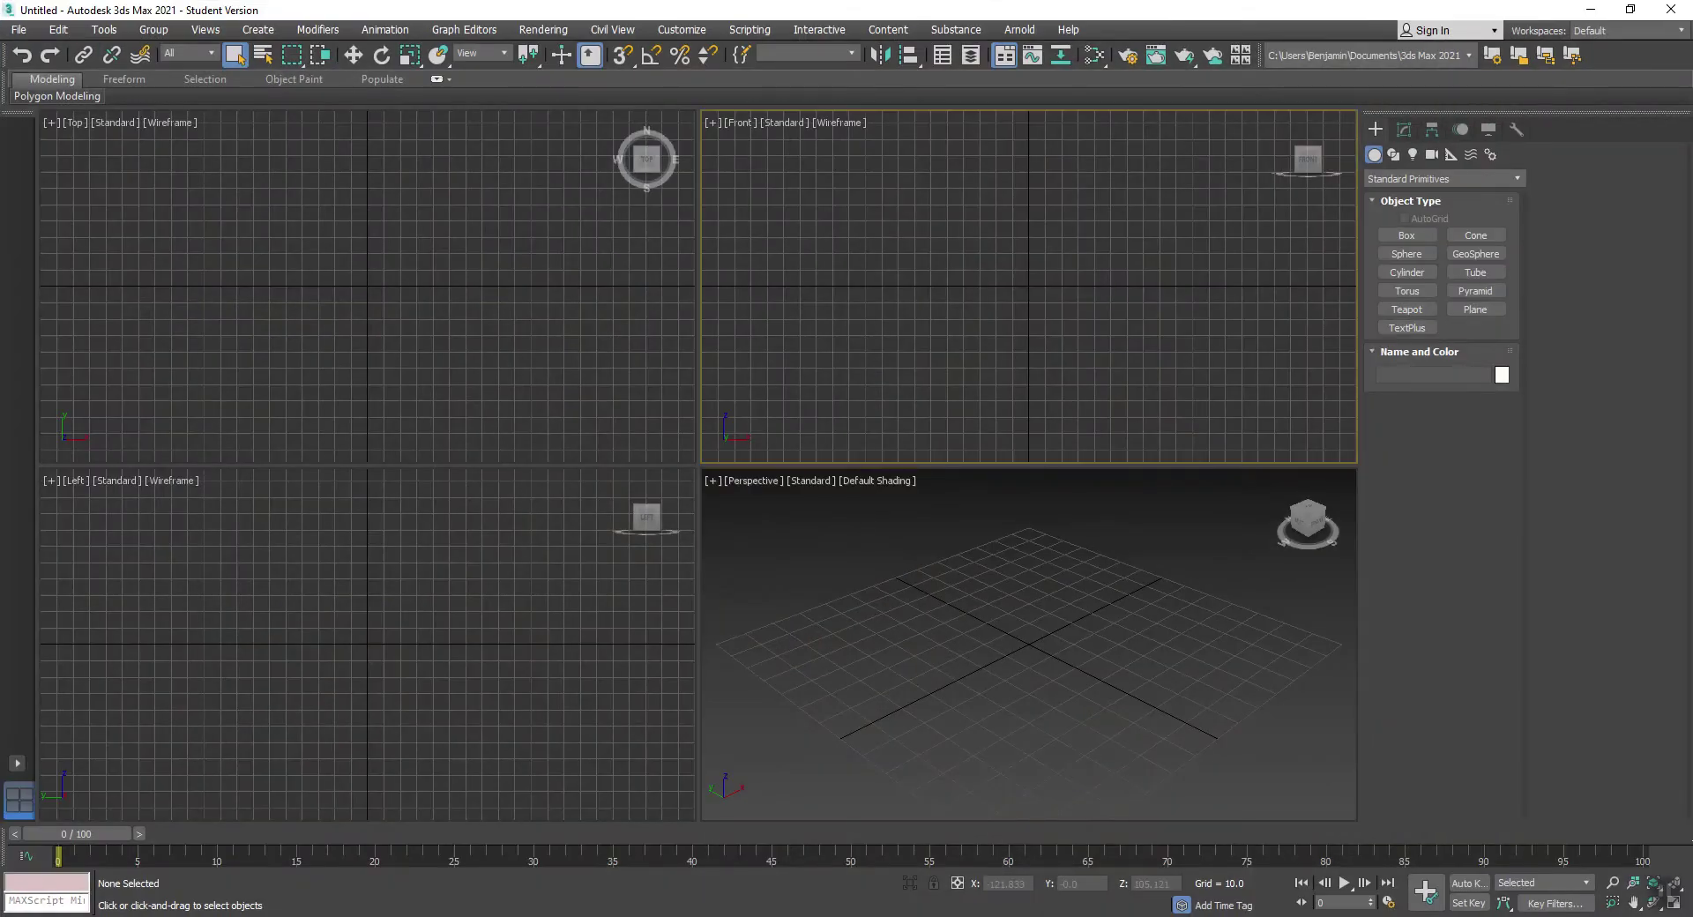
left_click(682, 29)
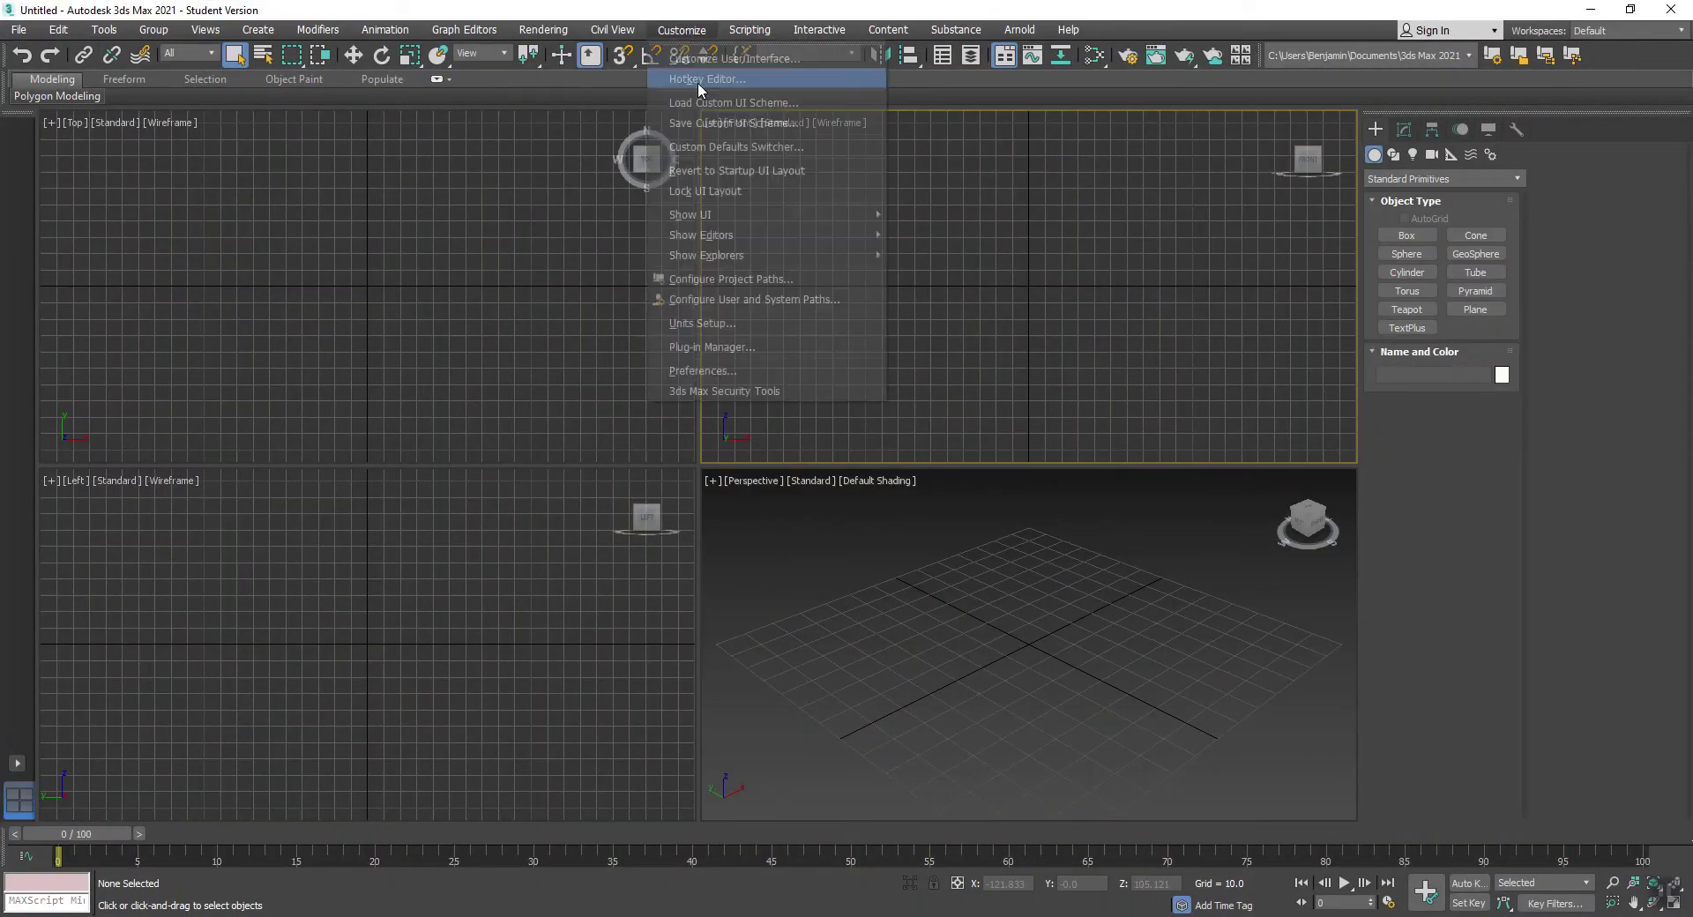
left_click(703, 323)
left_click(792, 322)
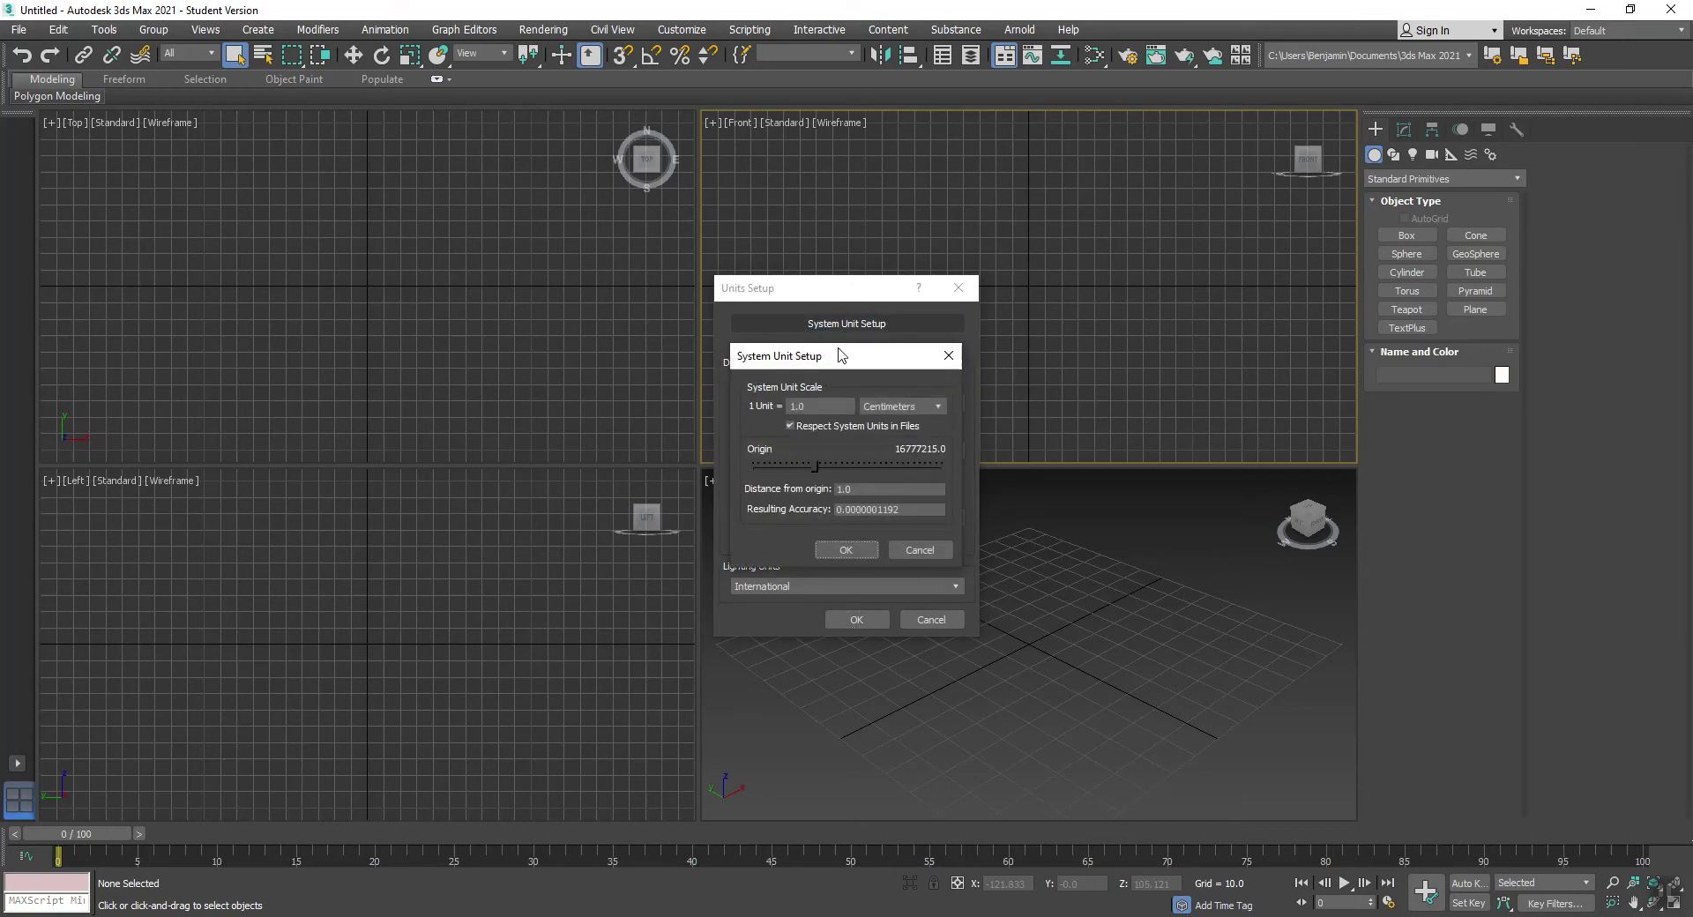
left_click_drag(838, 351, 1120, 254)
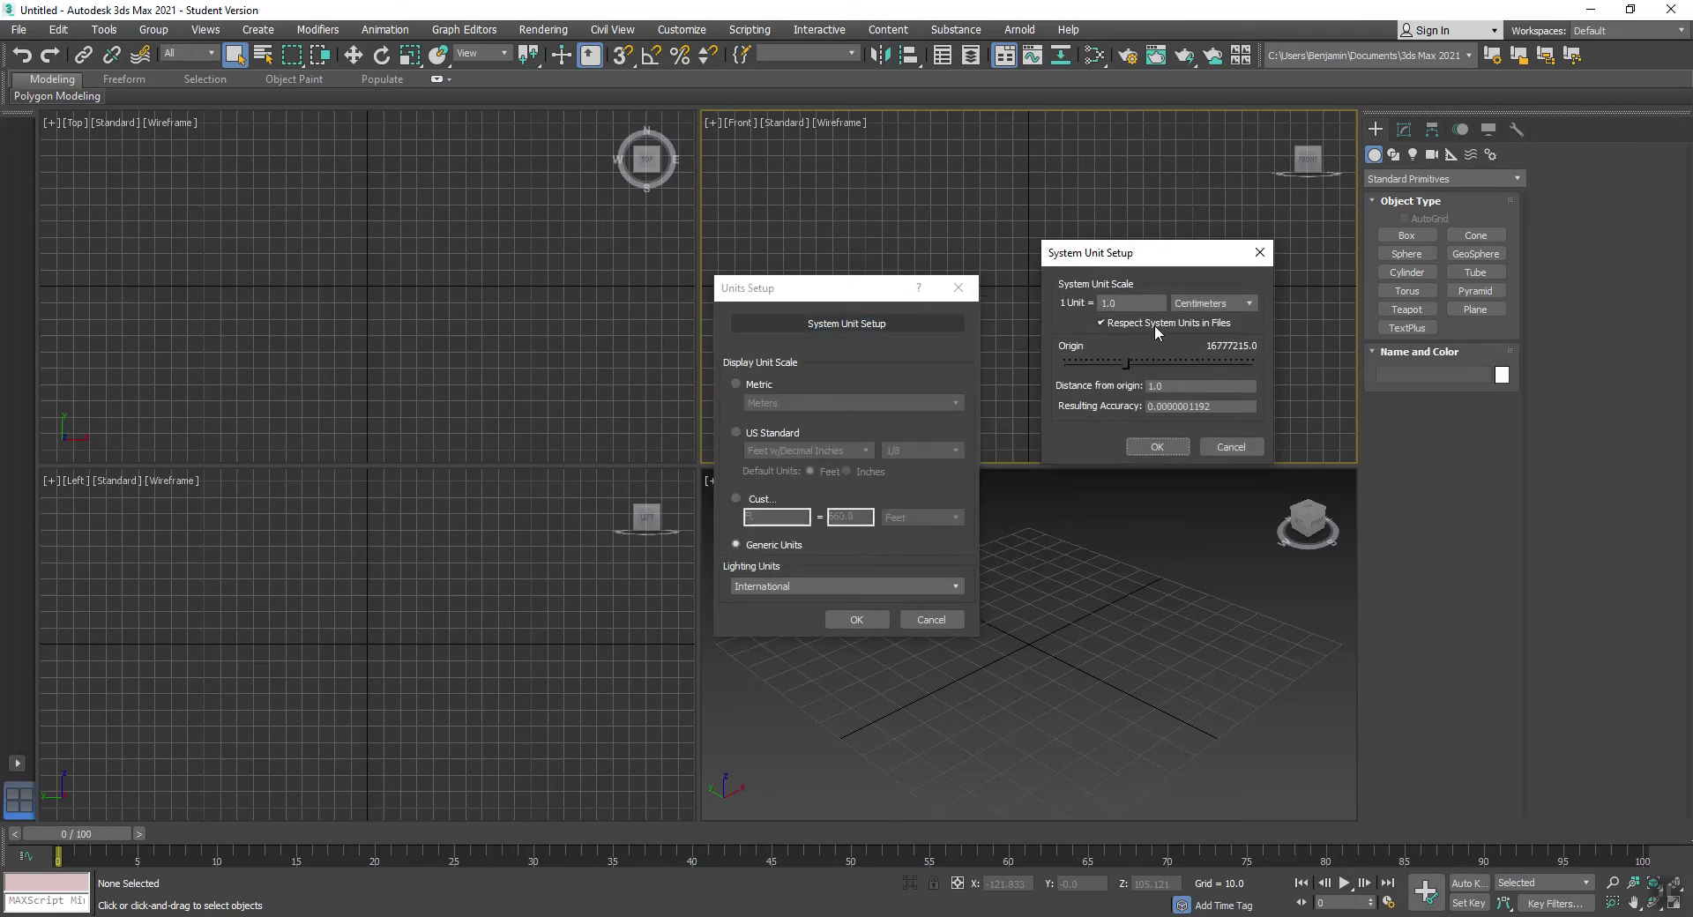
left_click(1159, 447)
left_click(854, 620)
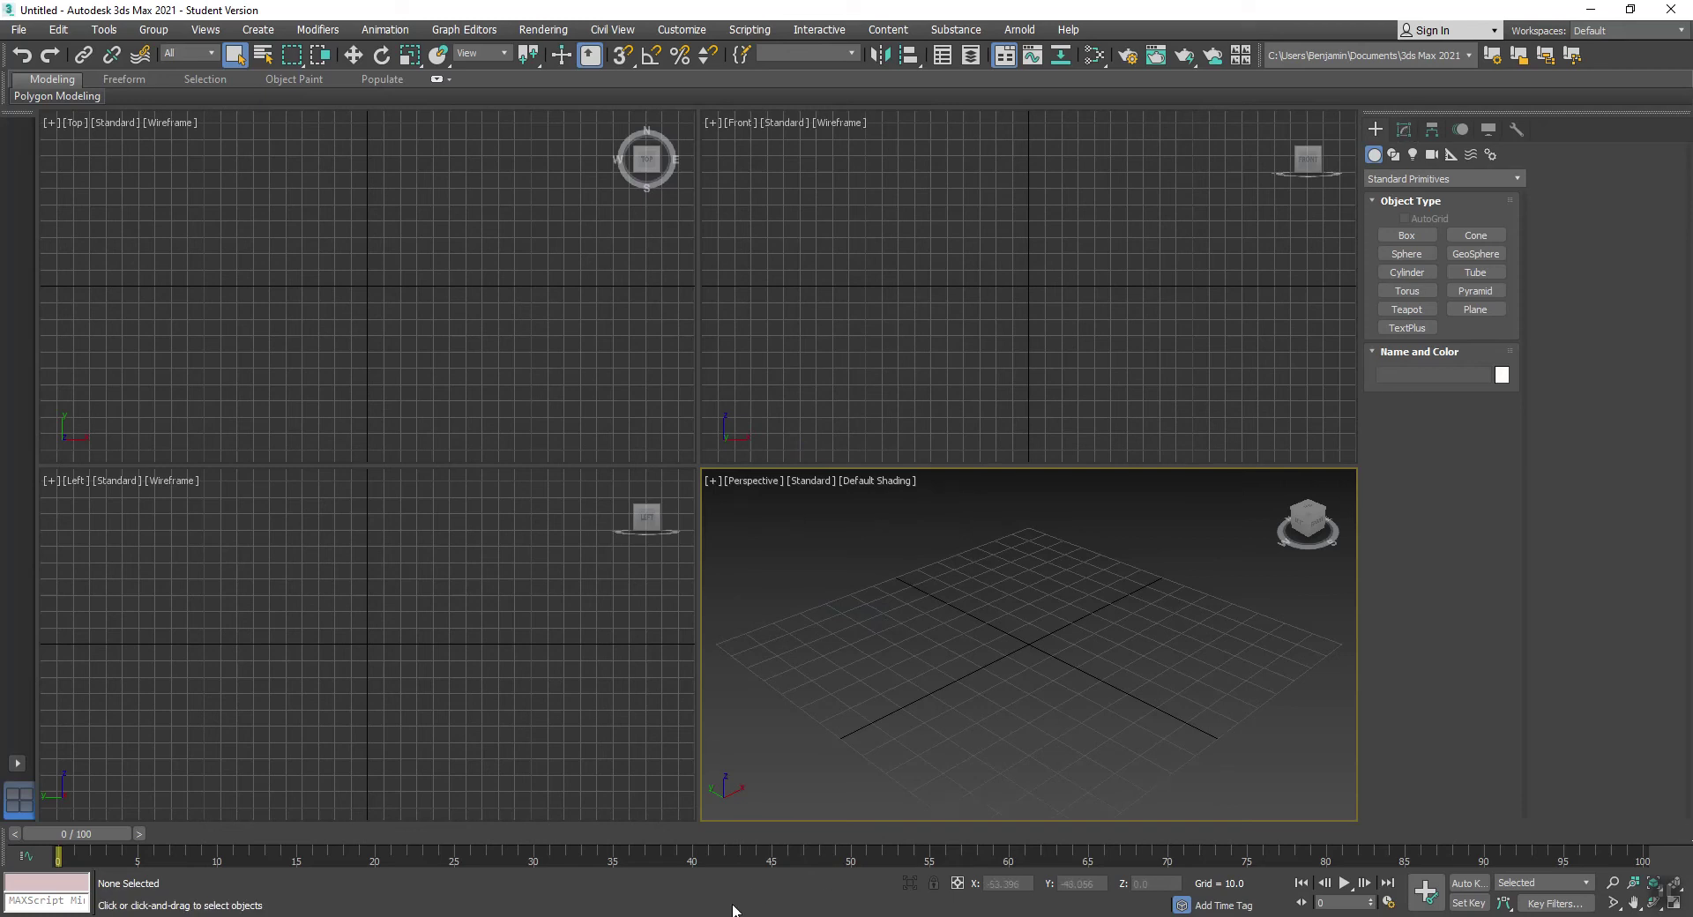
key("alt+Tab")
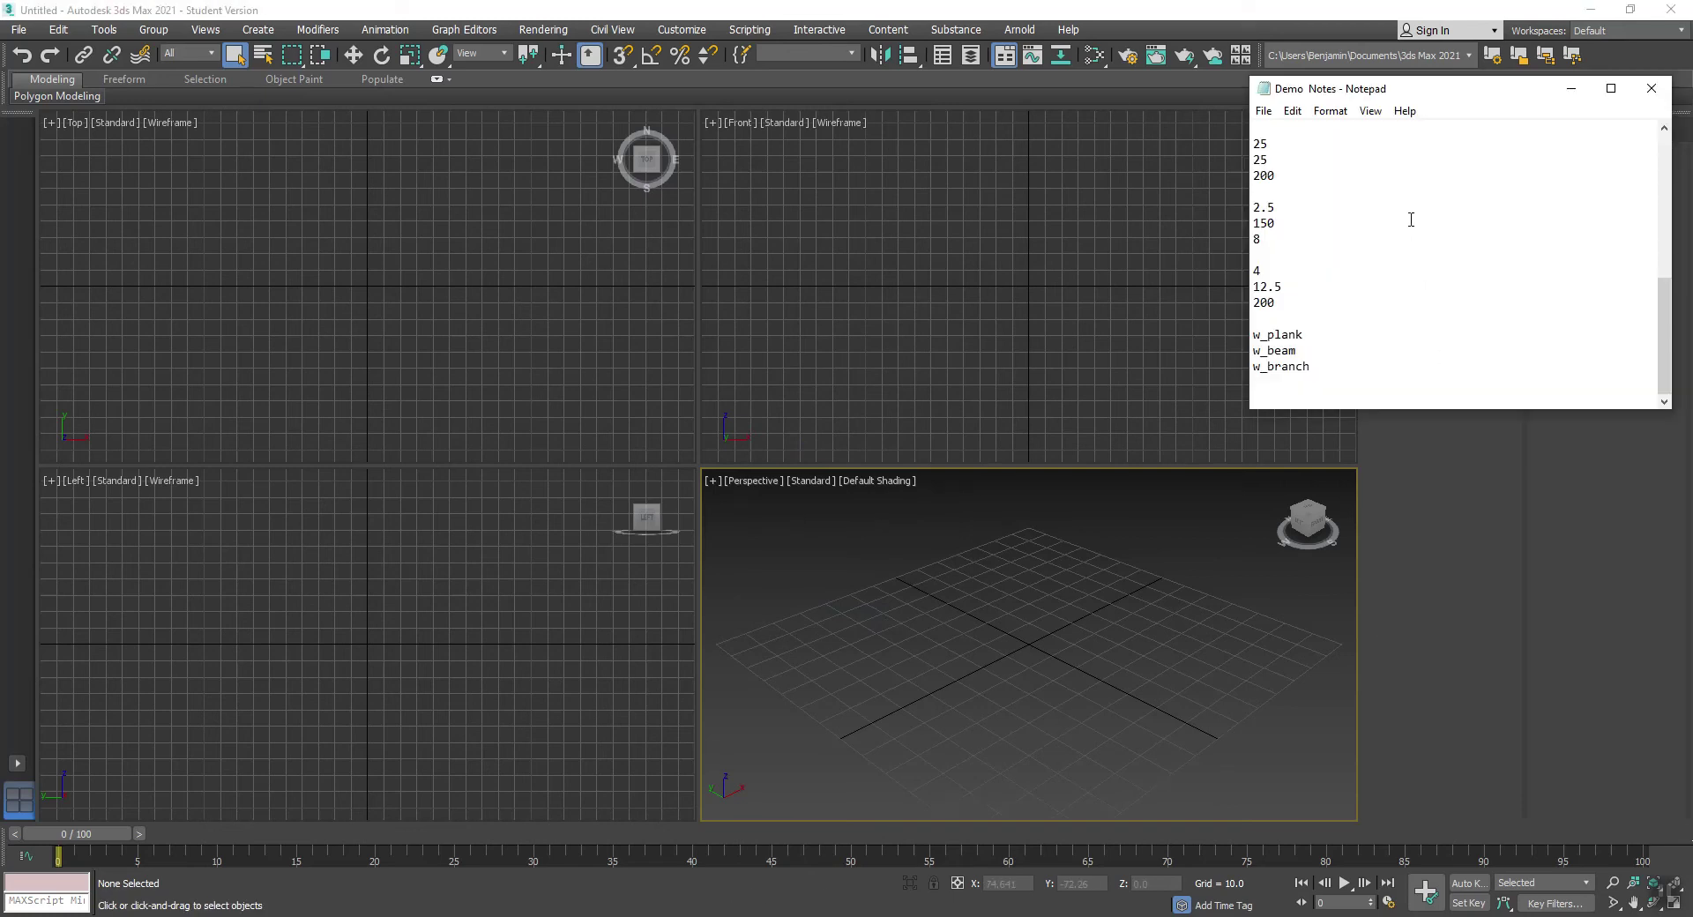
key("alt+Tab")
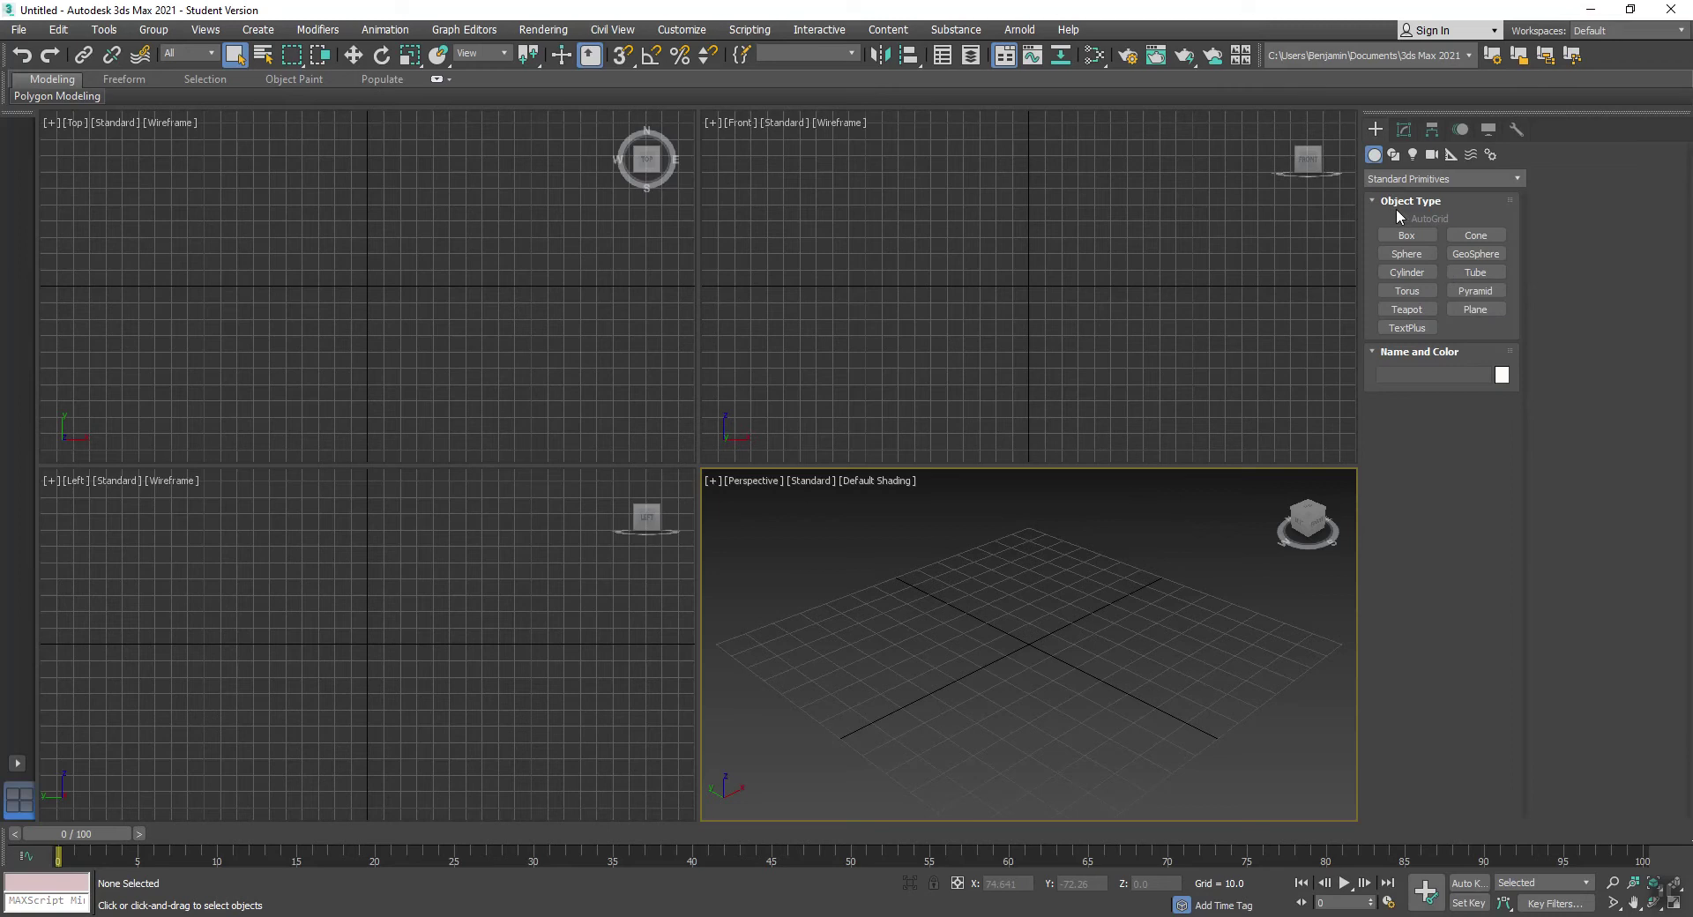
Create a 25 × 25 × 200 box at the origin via Keyboard Entry and frame it
left_click(1402, 235)
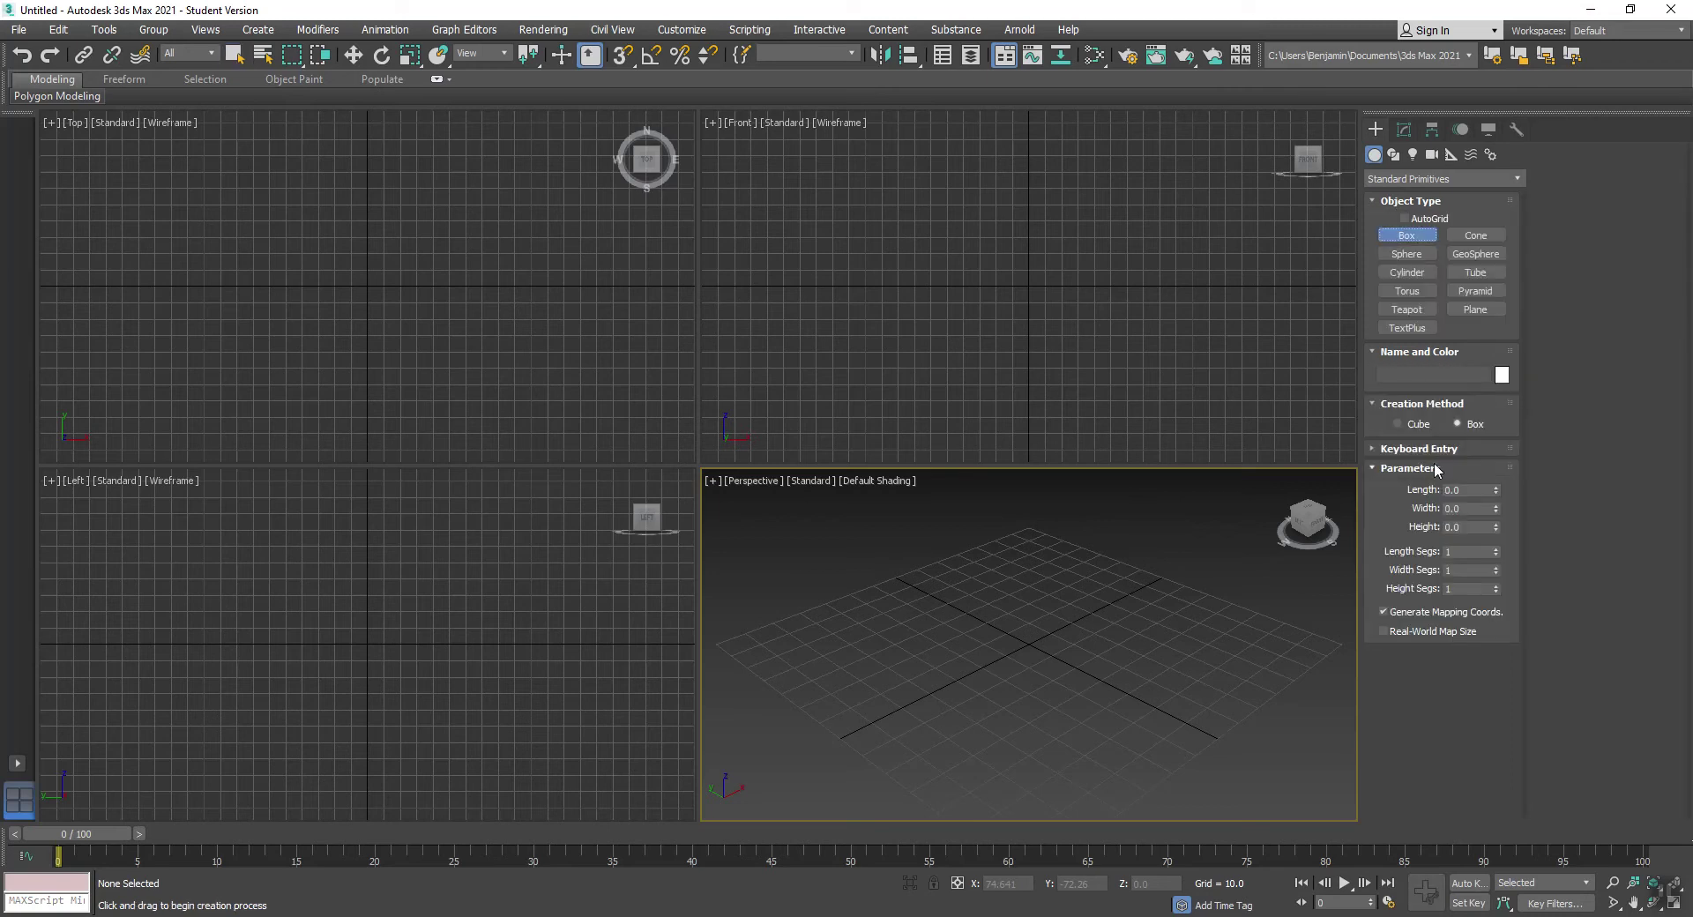
left_click(1432, 449)
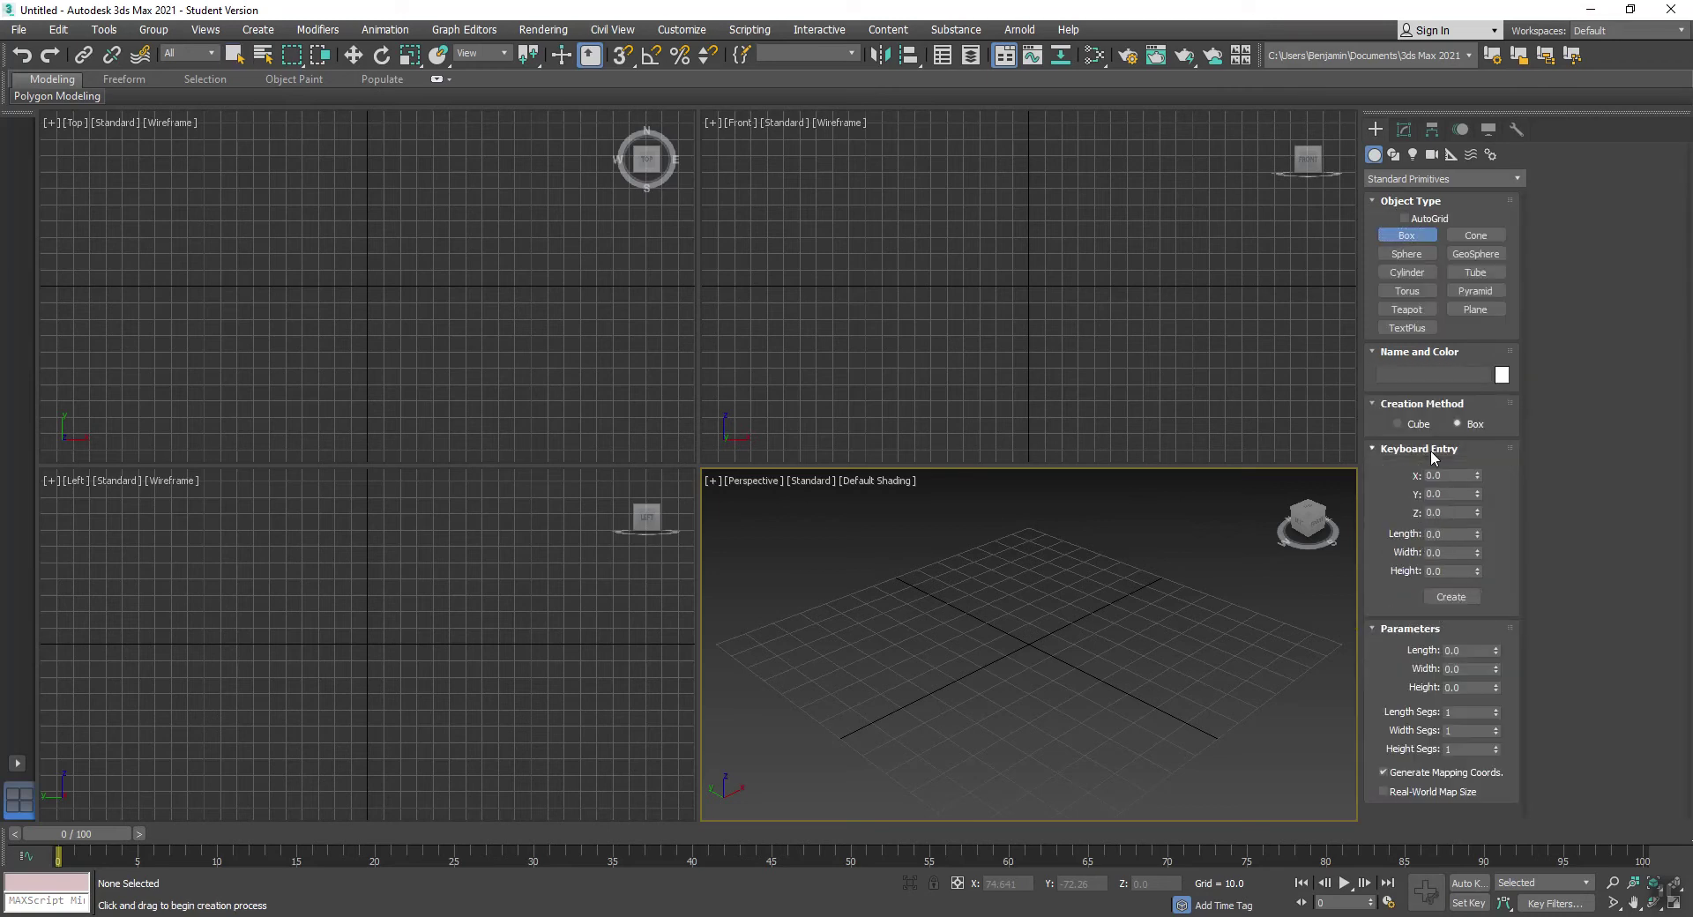
left_click(1449, 534)
type("25")
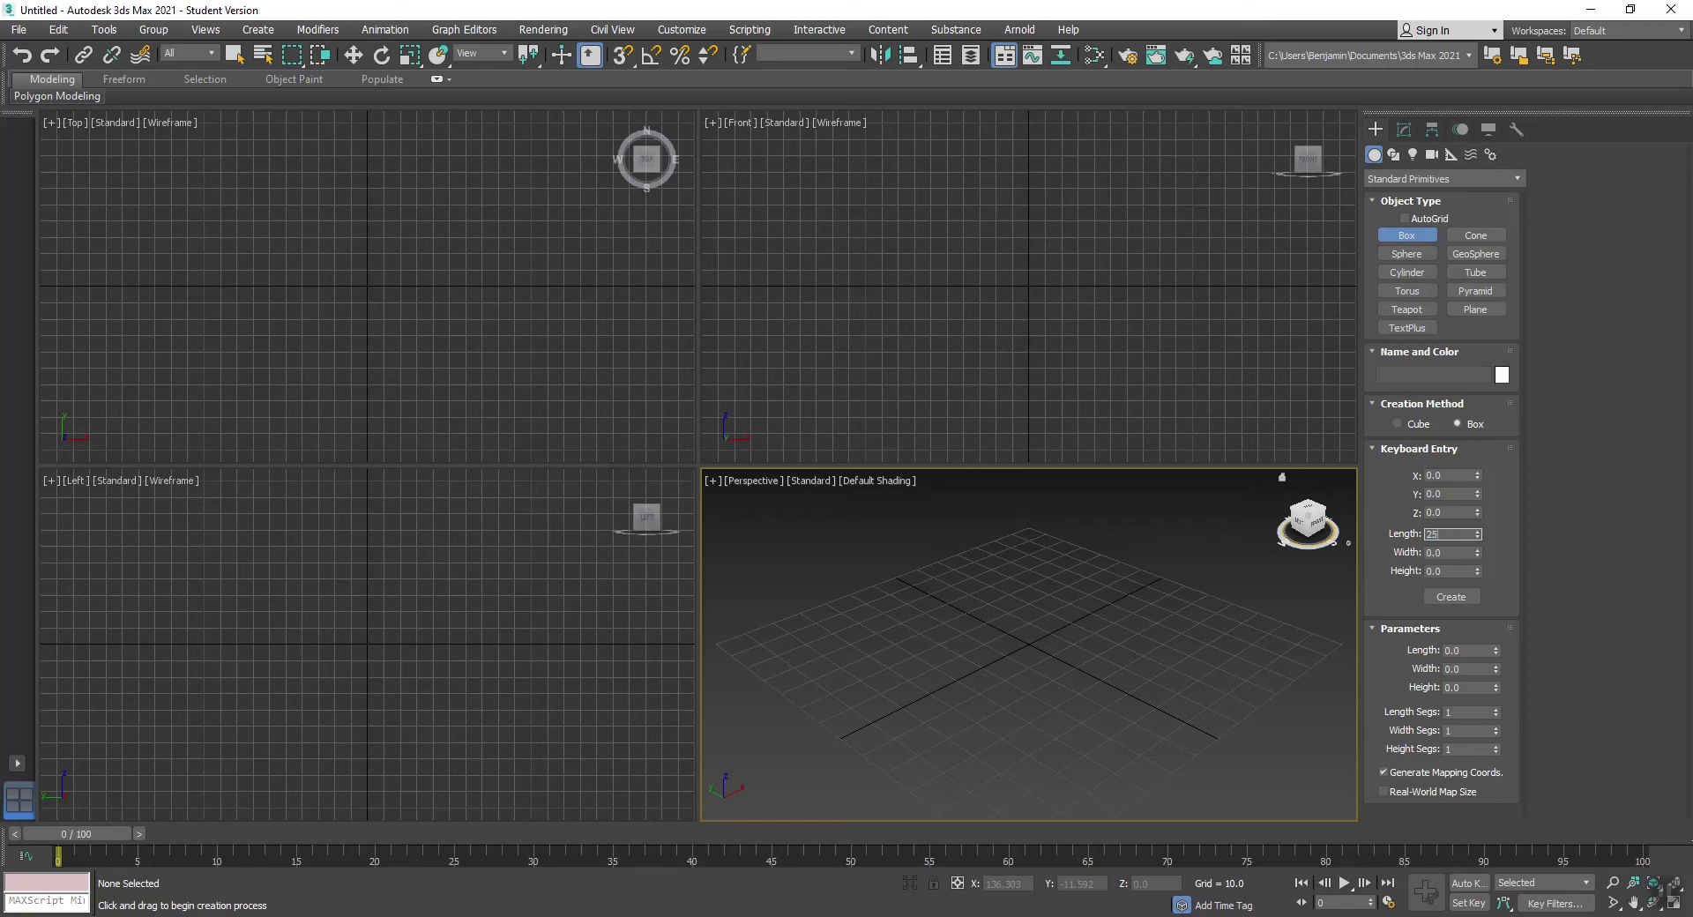
key("Tab")
type("25")
key("Tab")
type("200")
left_click(1451, 597)
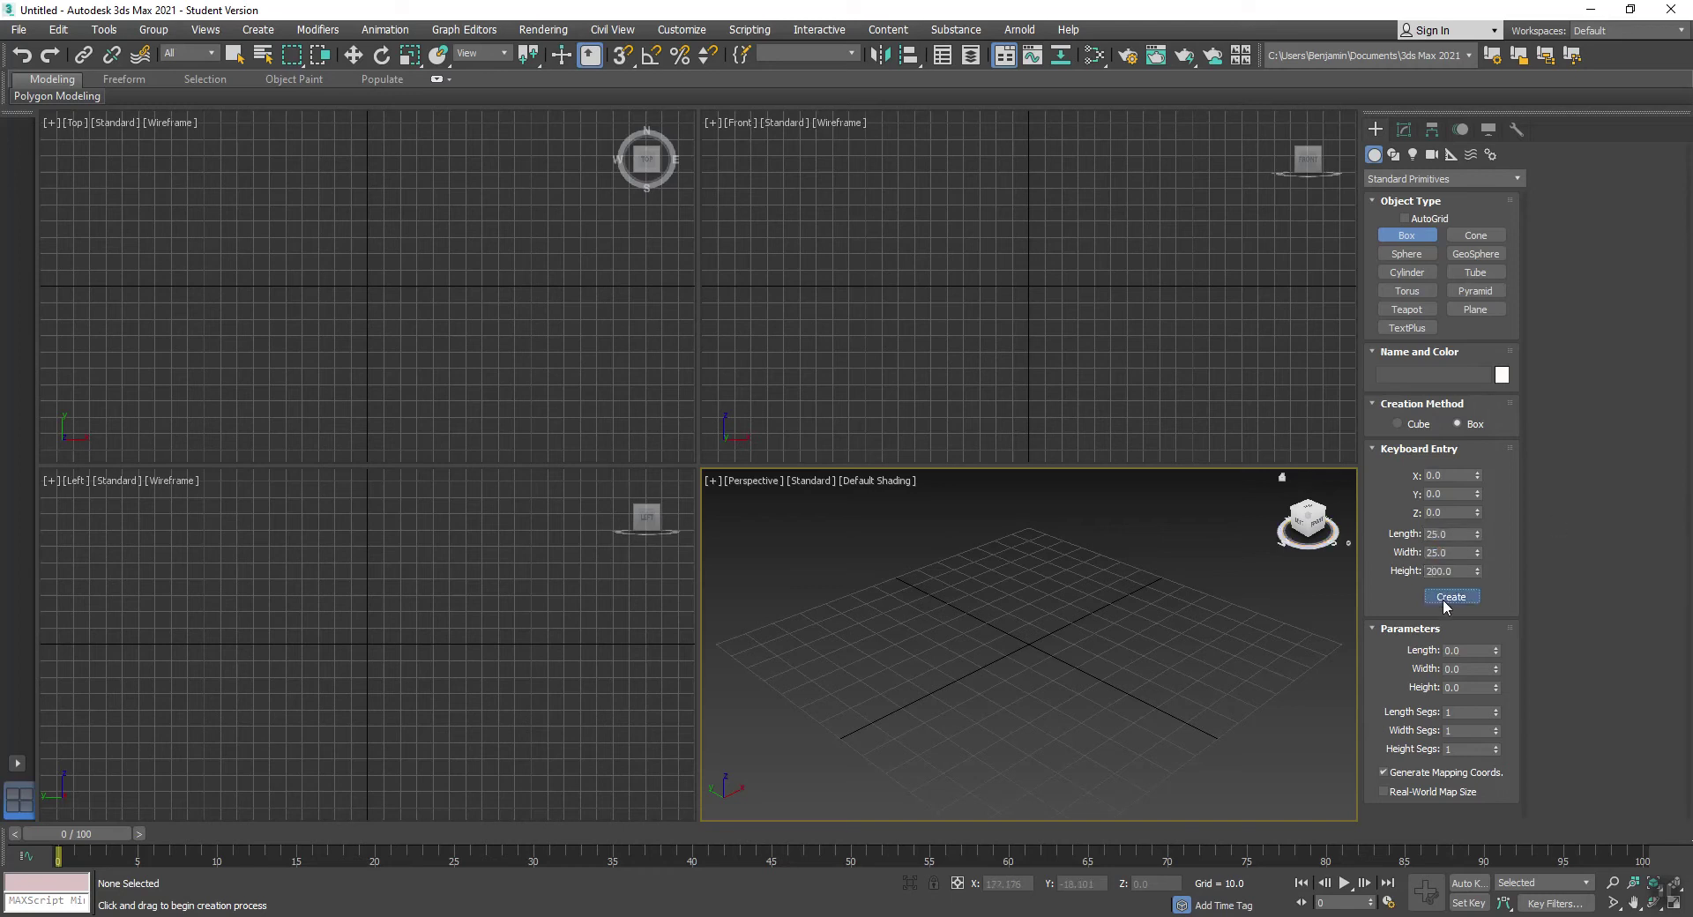
right_click(1171, 610)
key("z")
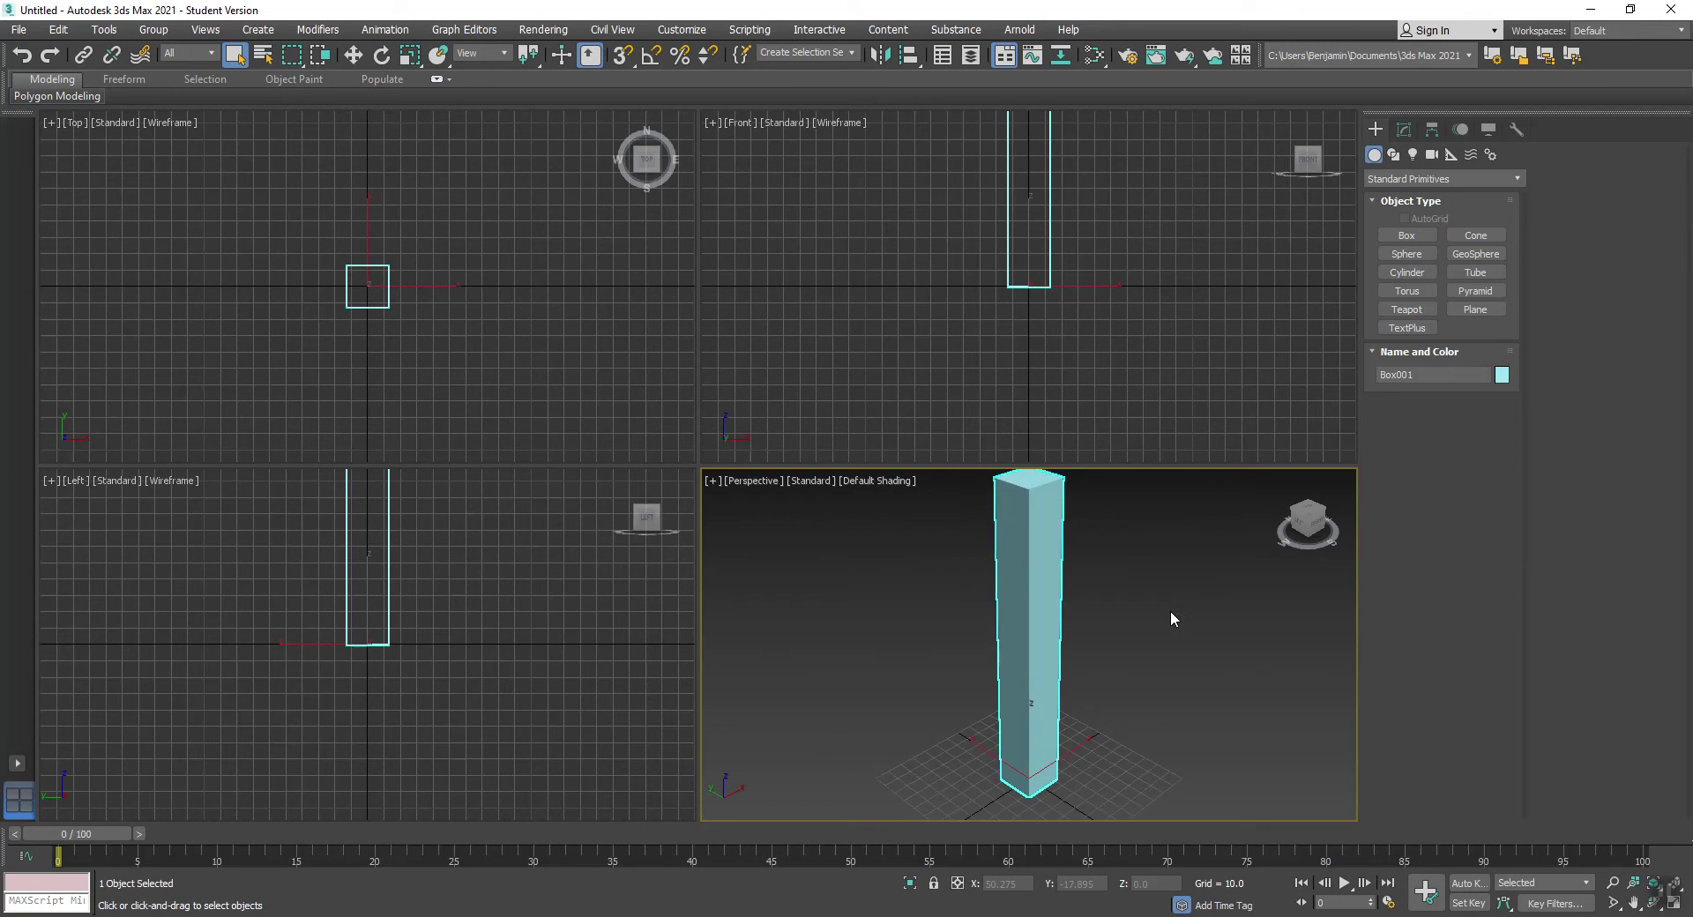
Change Box001's Length and Width to 12.5 in the Modify panel
key("alt+Tab")
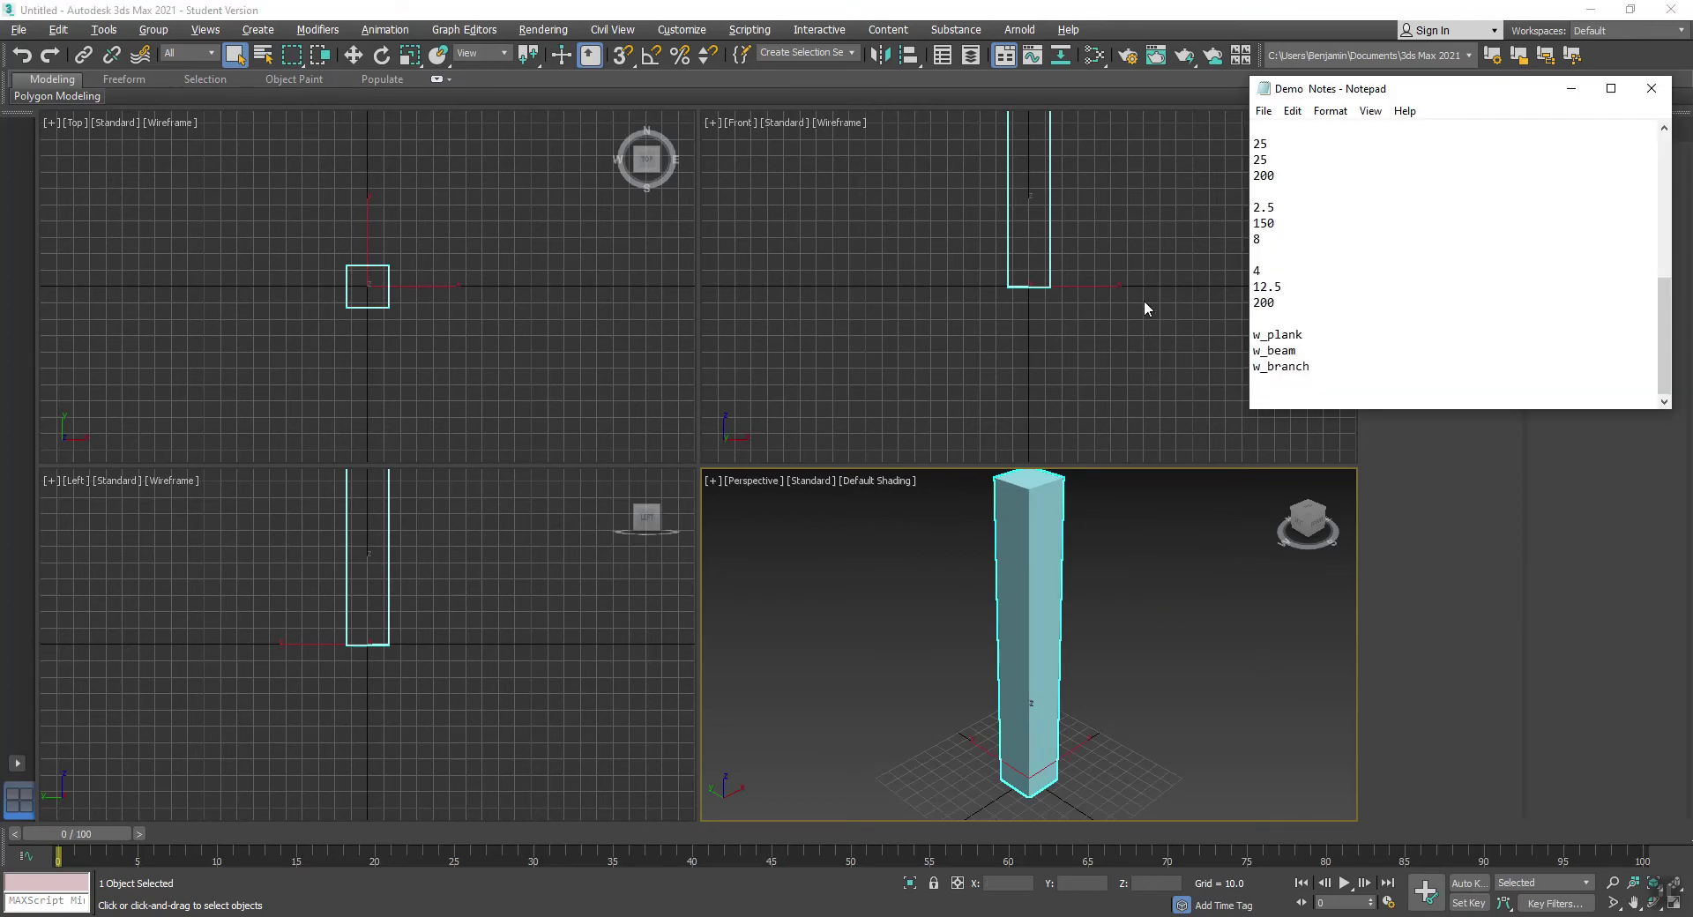
key("alt+Tab")
left_click(1406, 130)
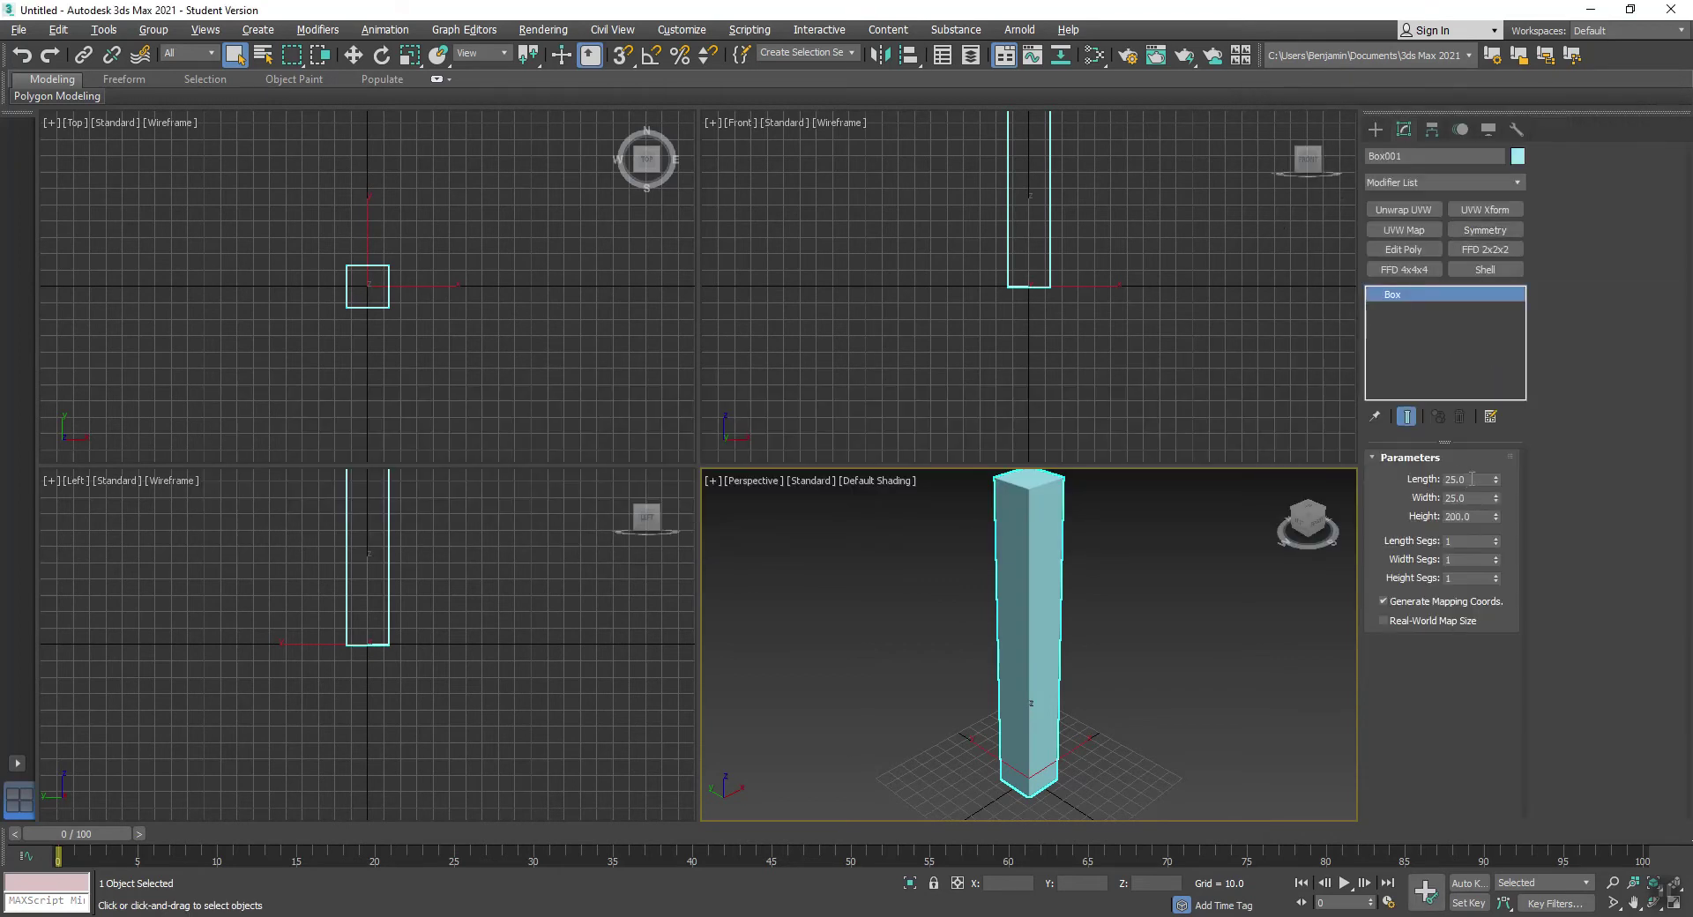
double_click(1472, 479)
type("12.")
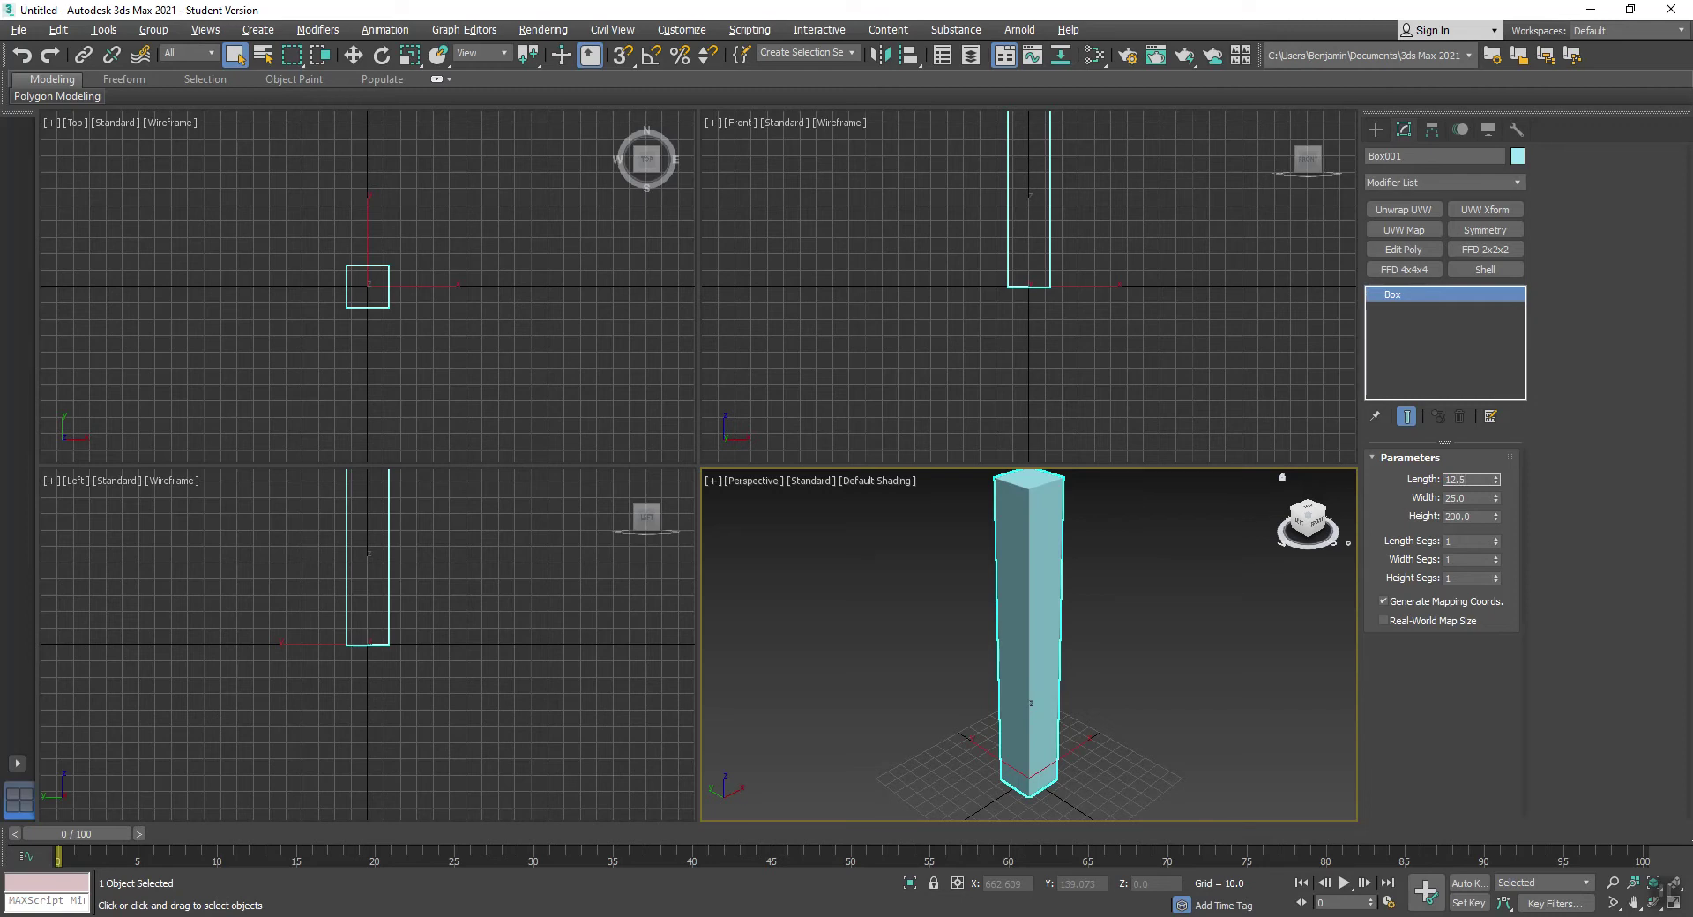
key("Tab")
type("1")
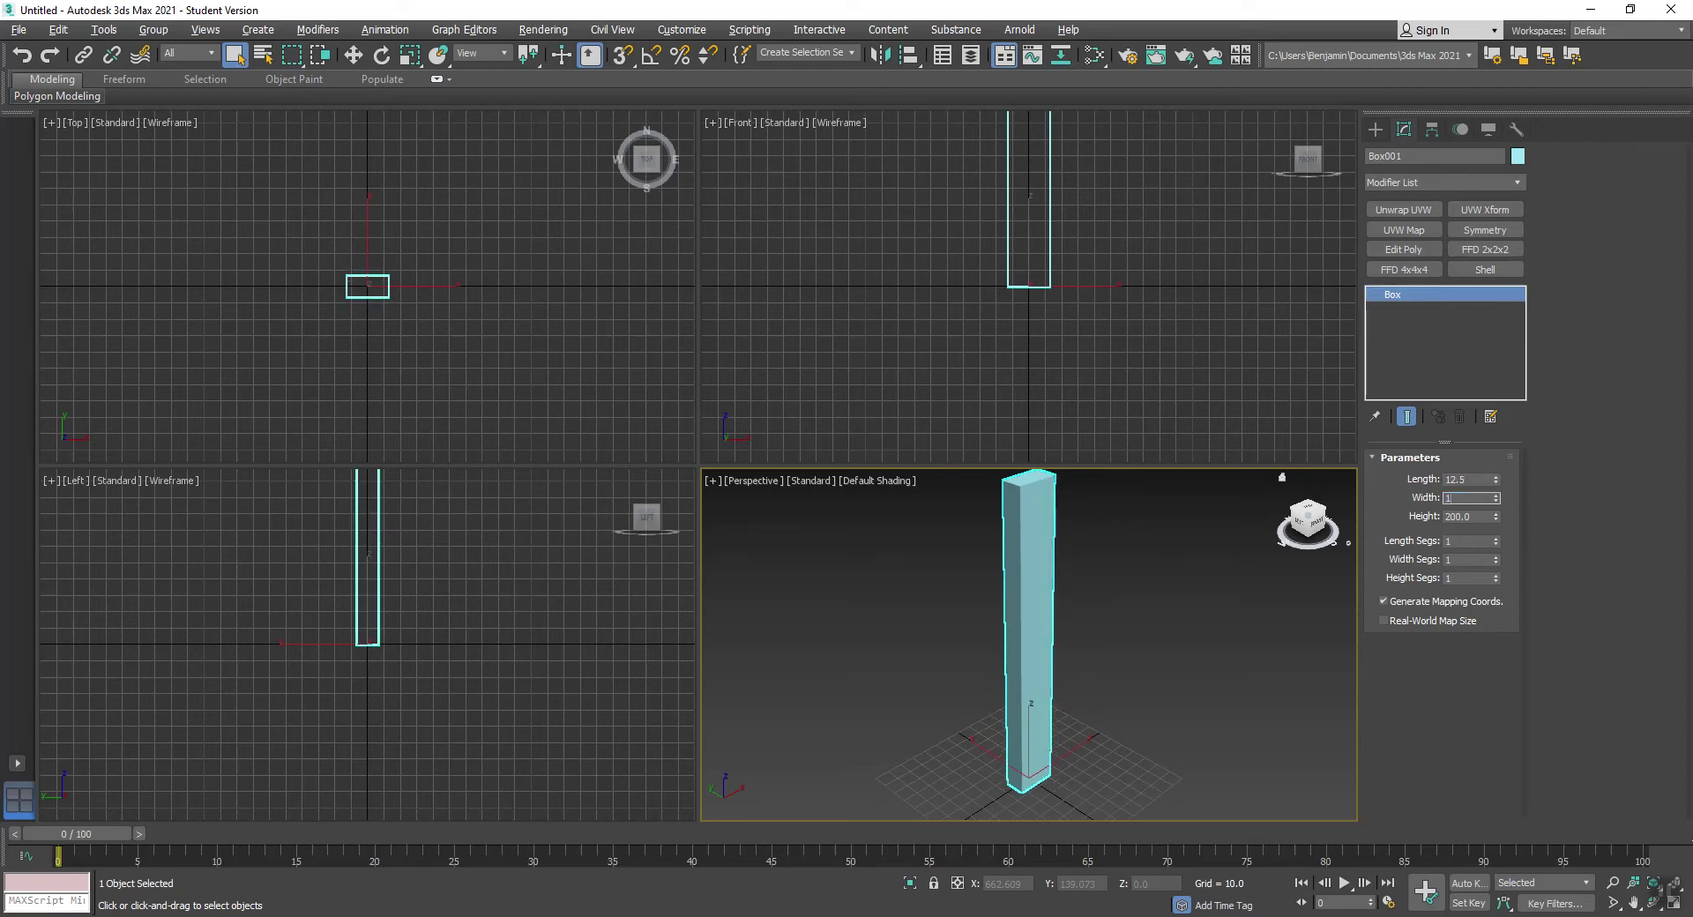
type("2.5")
key("Return")
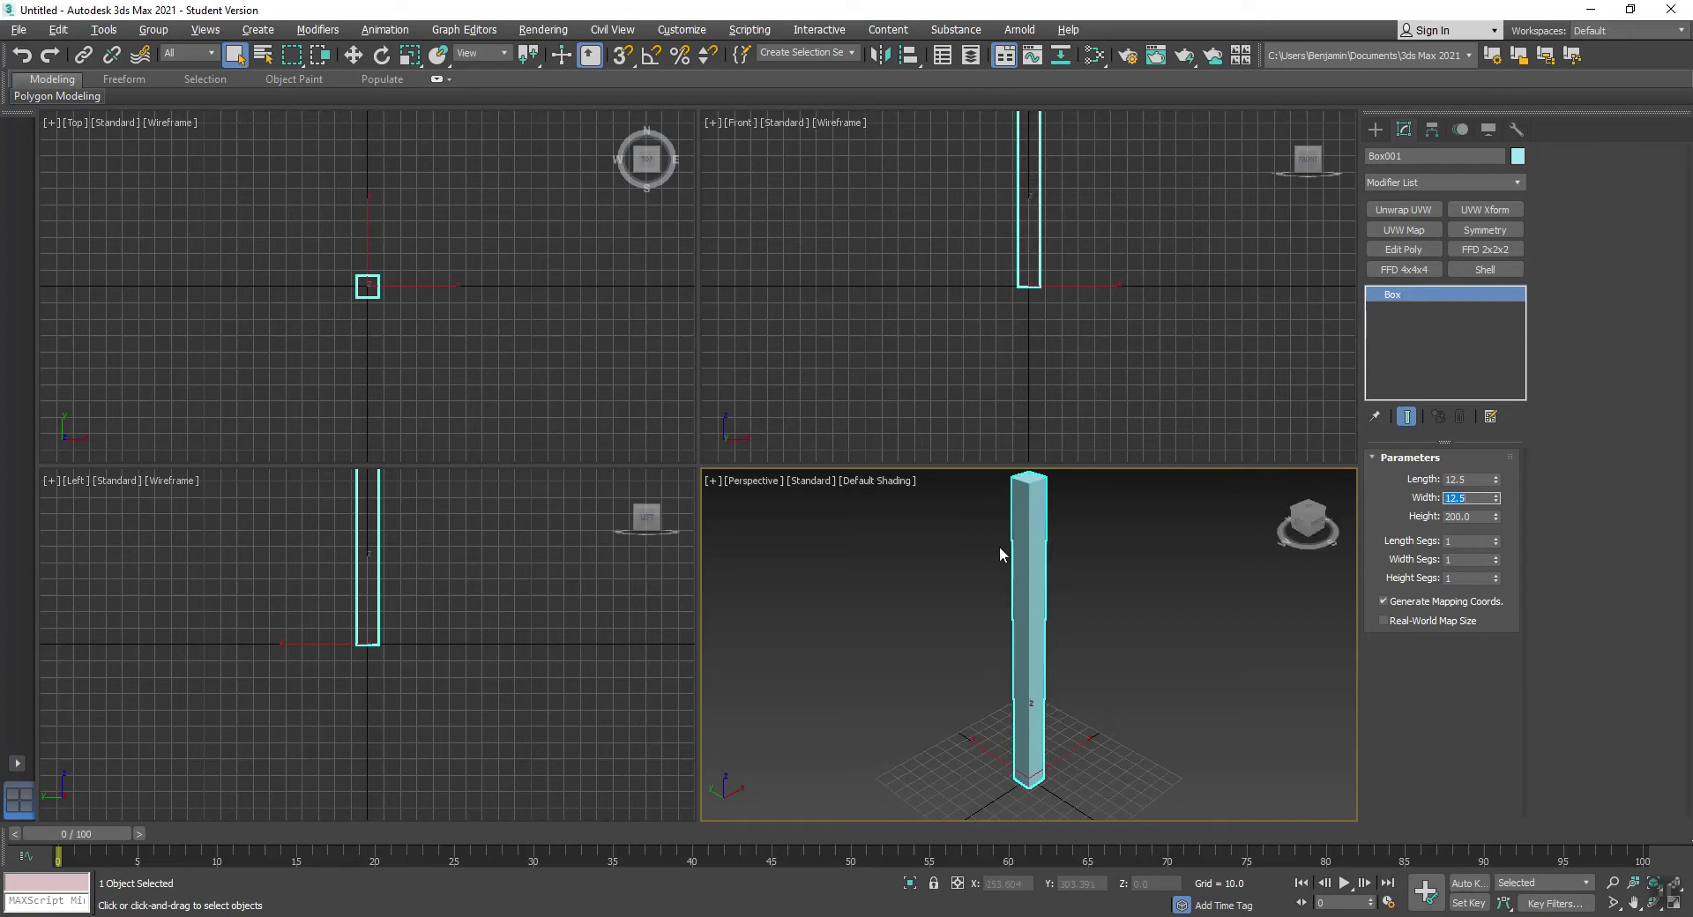
middle_click_drag(999, 547, 1033, 575, "alt")
Copy Box001 as Box002 and move it along X beside the original
right_click(485, 257)
key("w")
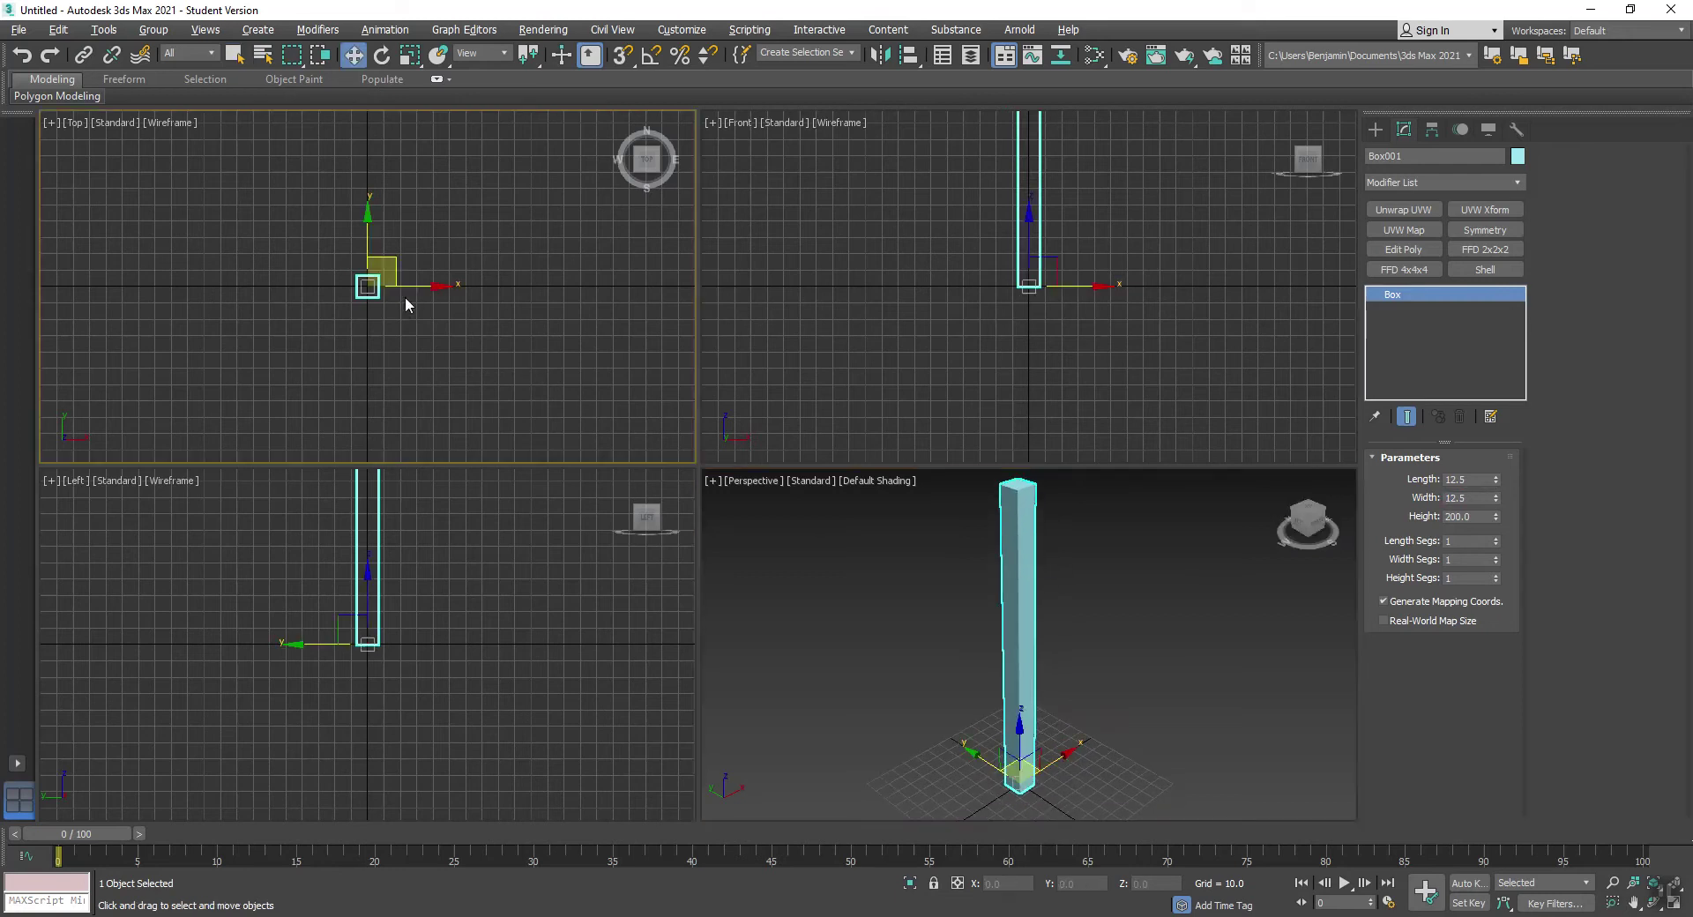
right_click(368, 292)
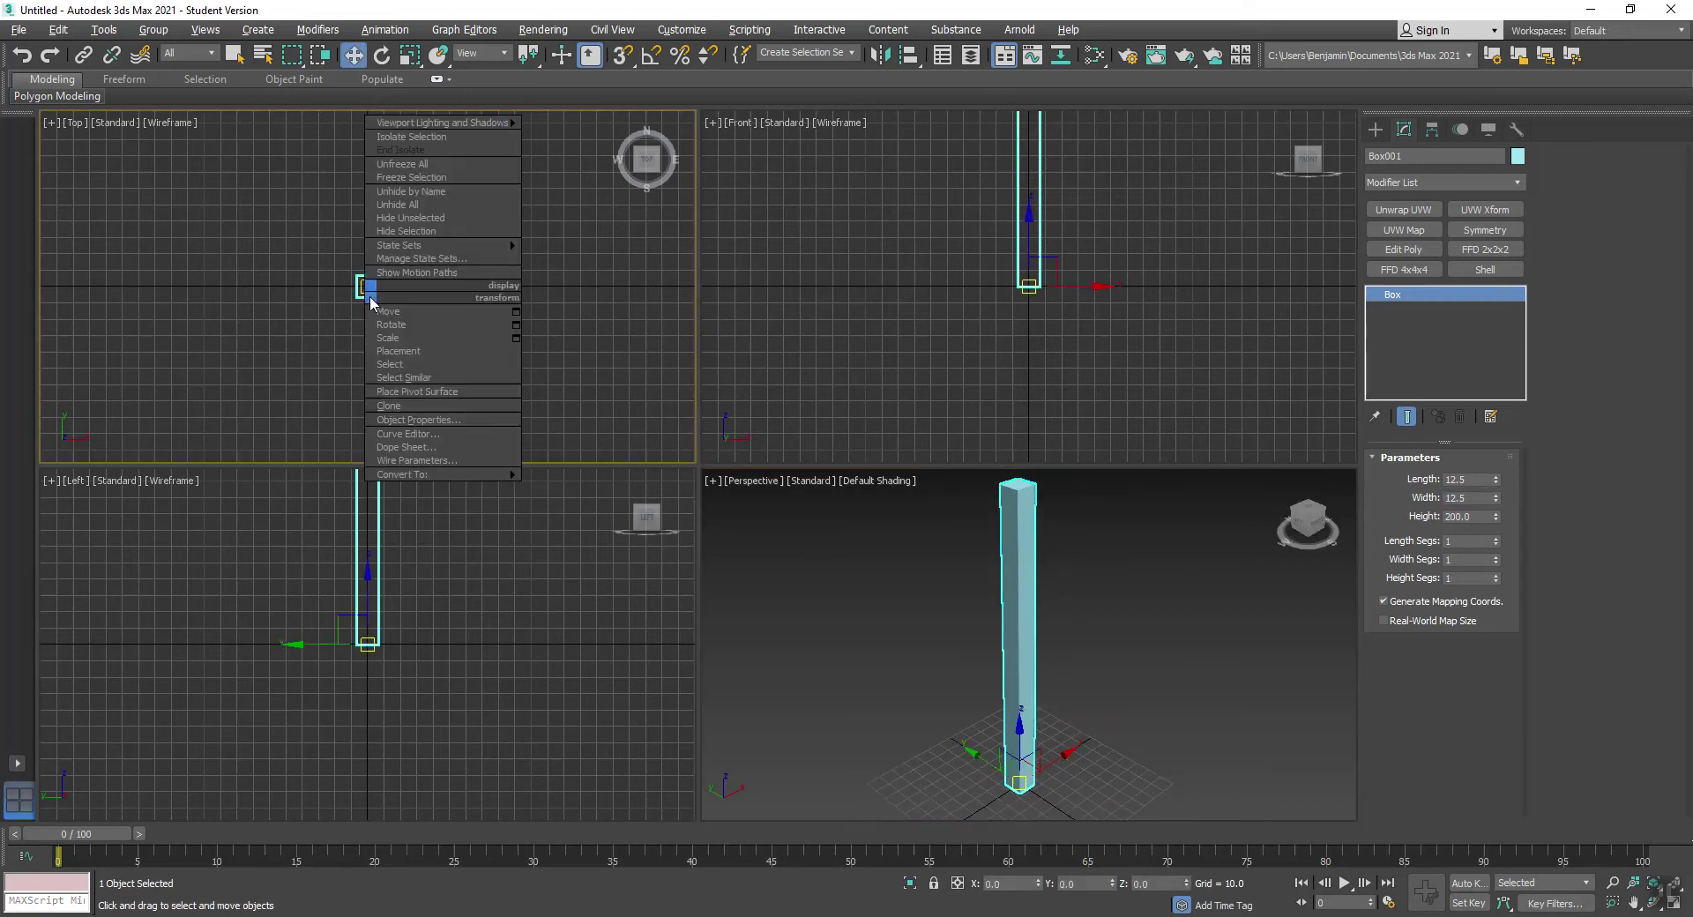
left_click(389, 406)
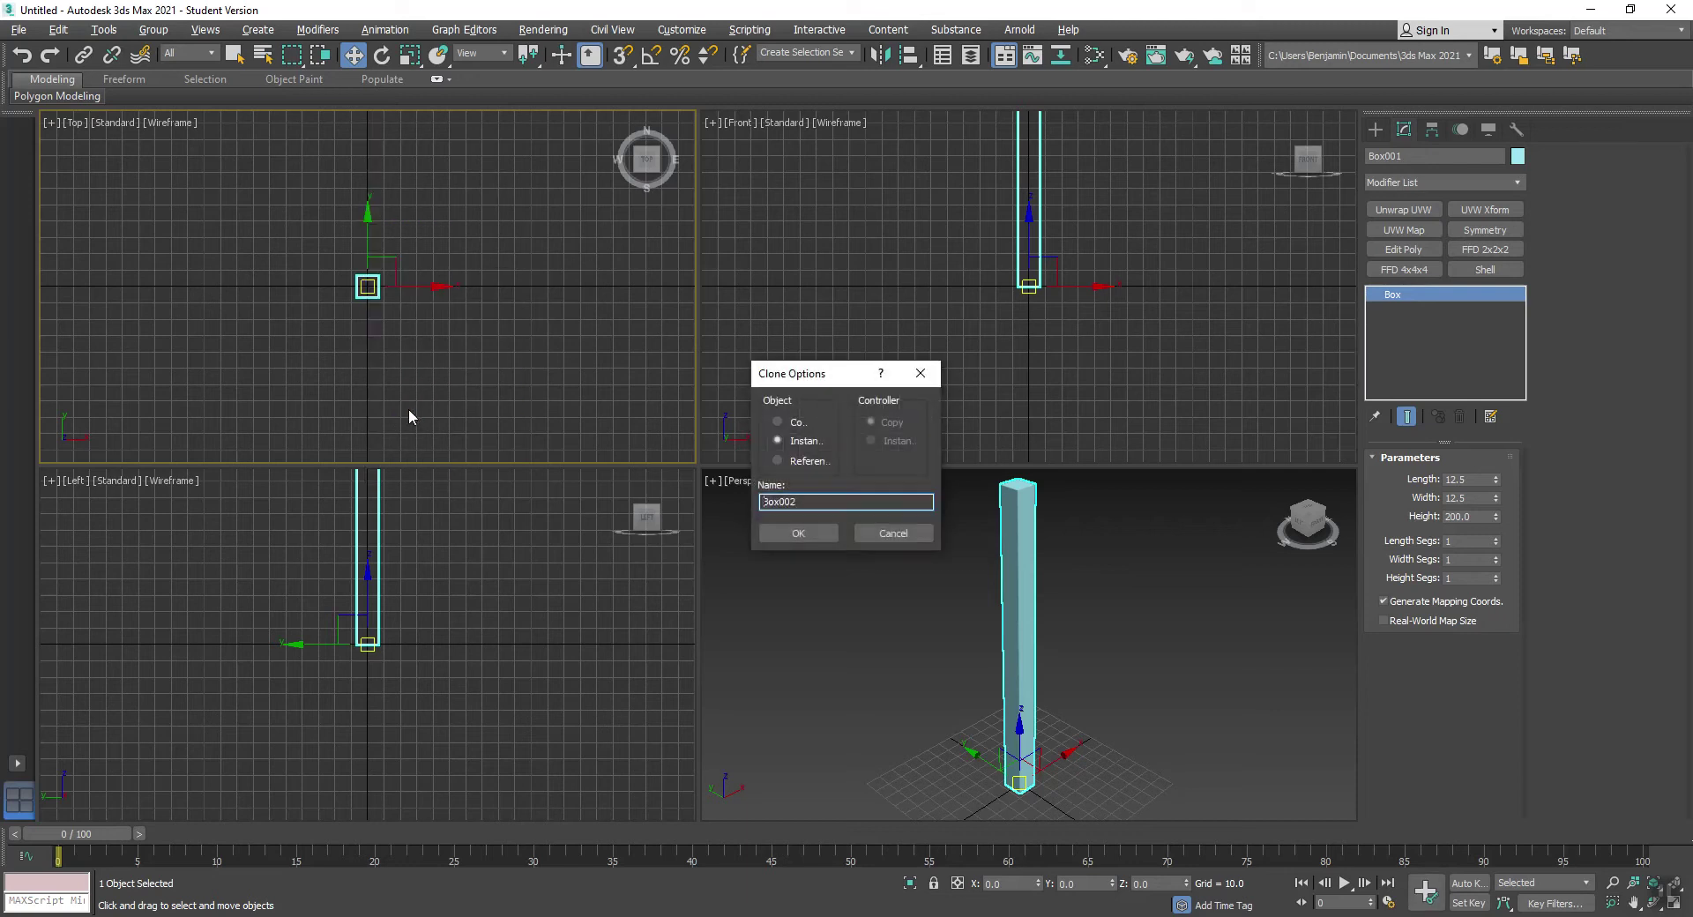
left_click(798, 533)
left_click_drag(463, 296, 498, 297)
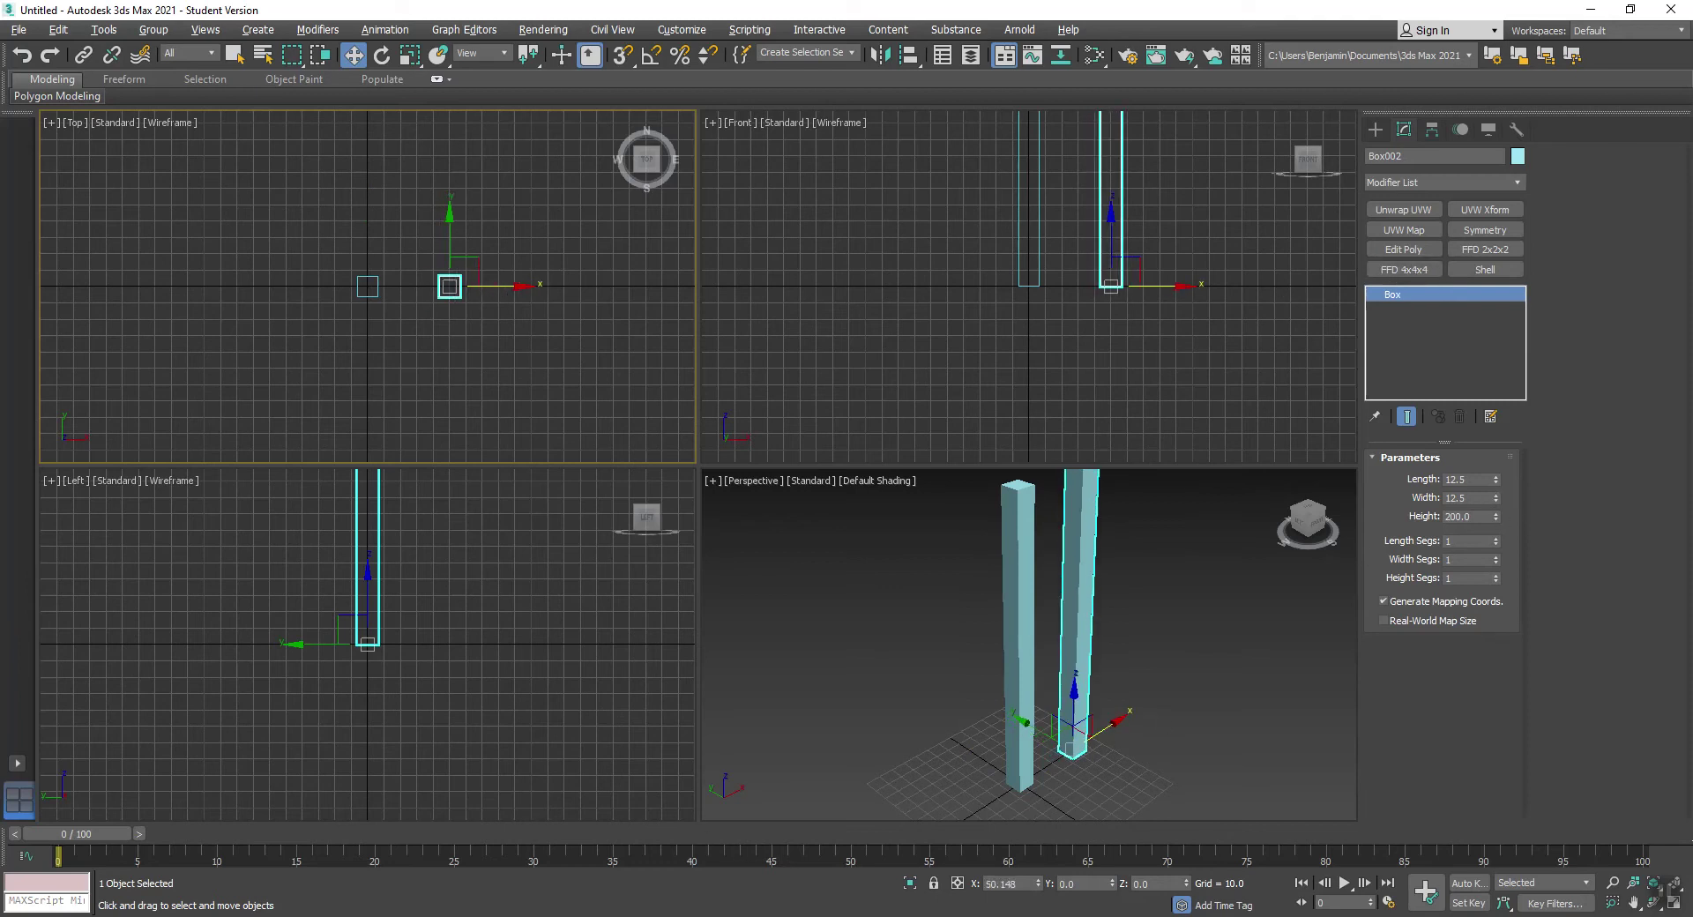
Set Box002's Length to 4 to make it a thin plank
key("alt+Tab")
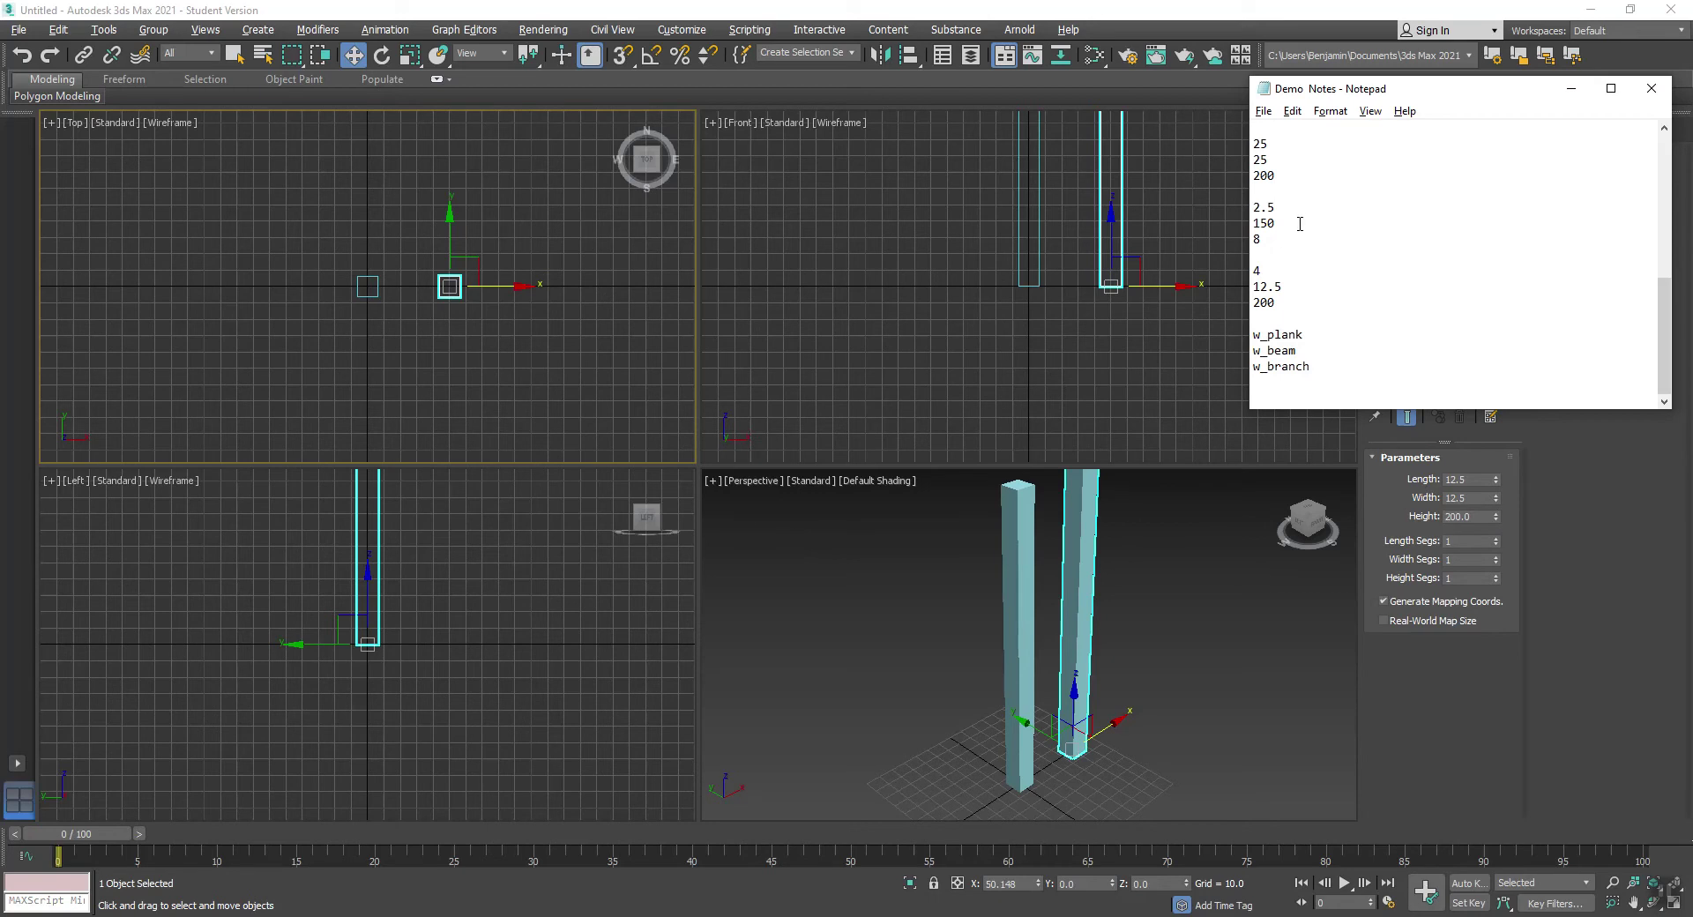
left_click(1572, 453)
left_click(1468, 479)
type("4")
key("Return")
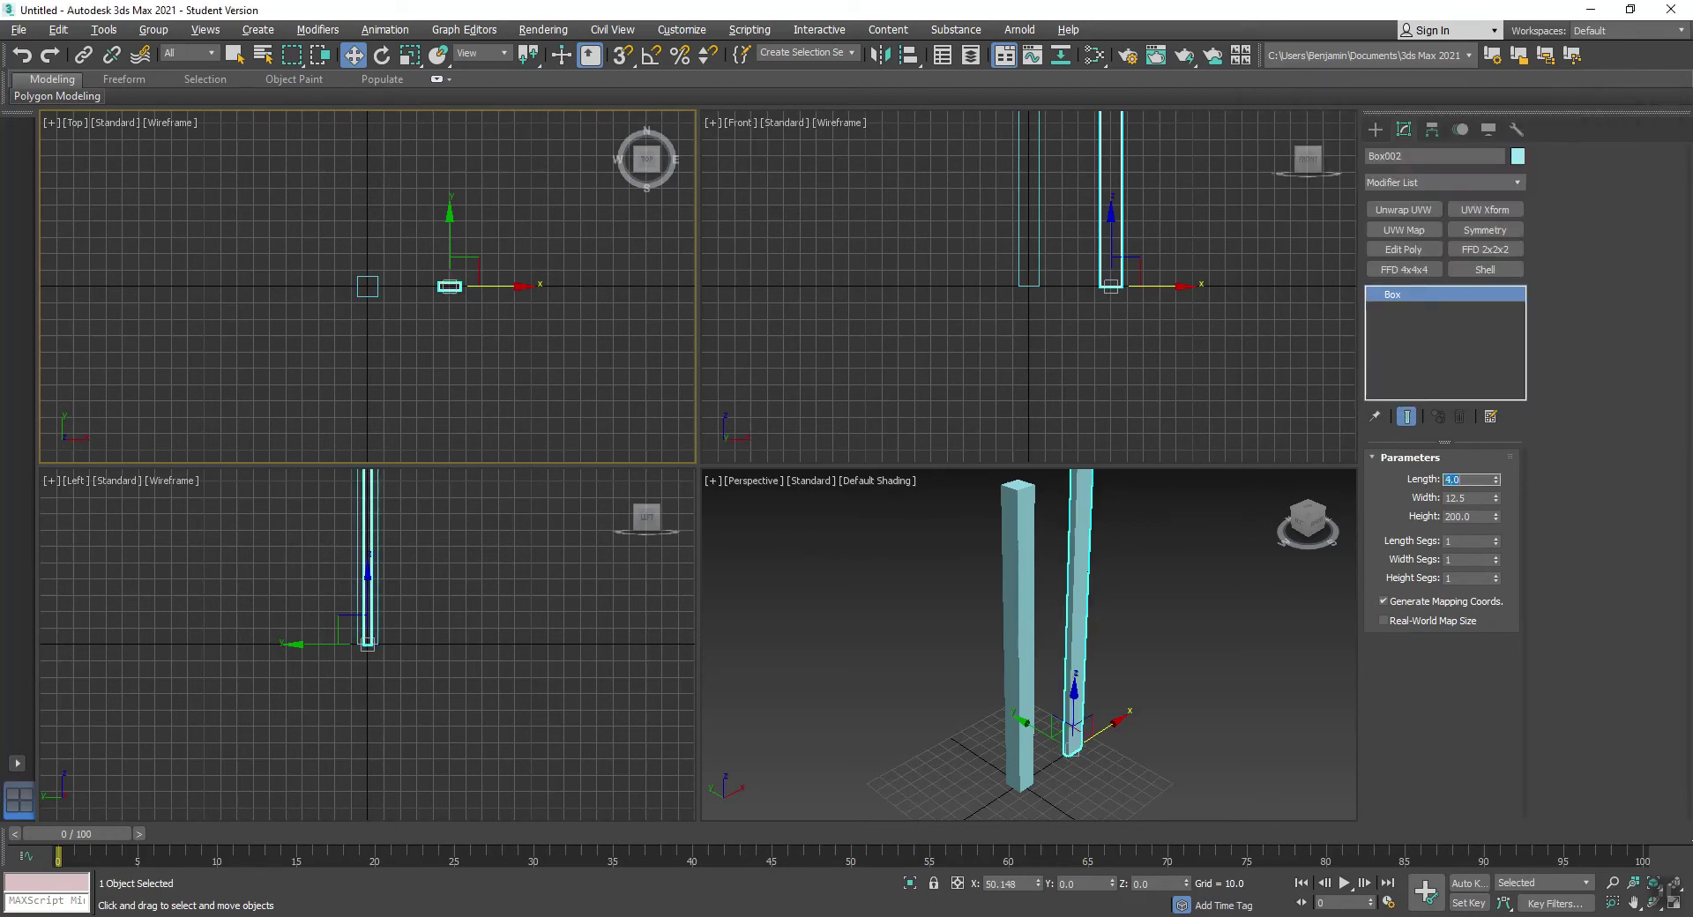
middle_click_drag(1193, 580, 1034, 645, "alt")
key("w")
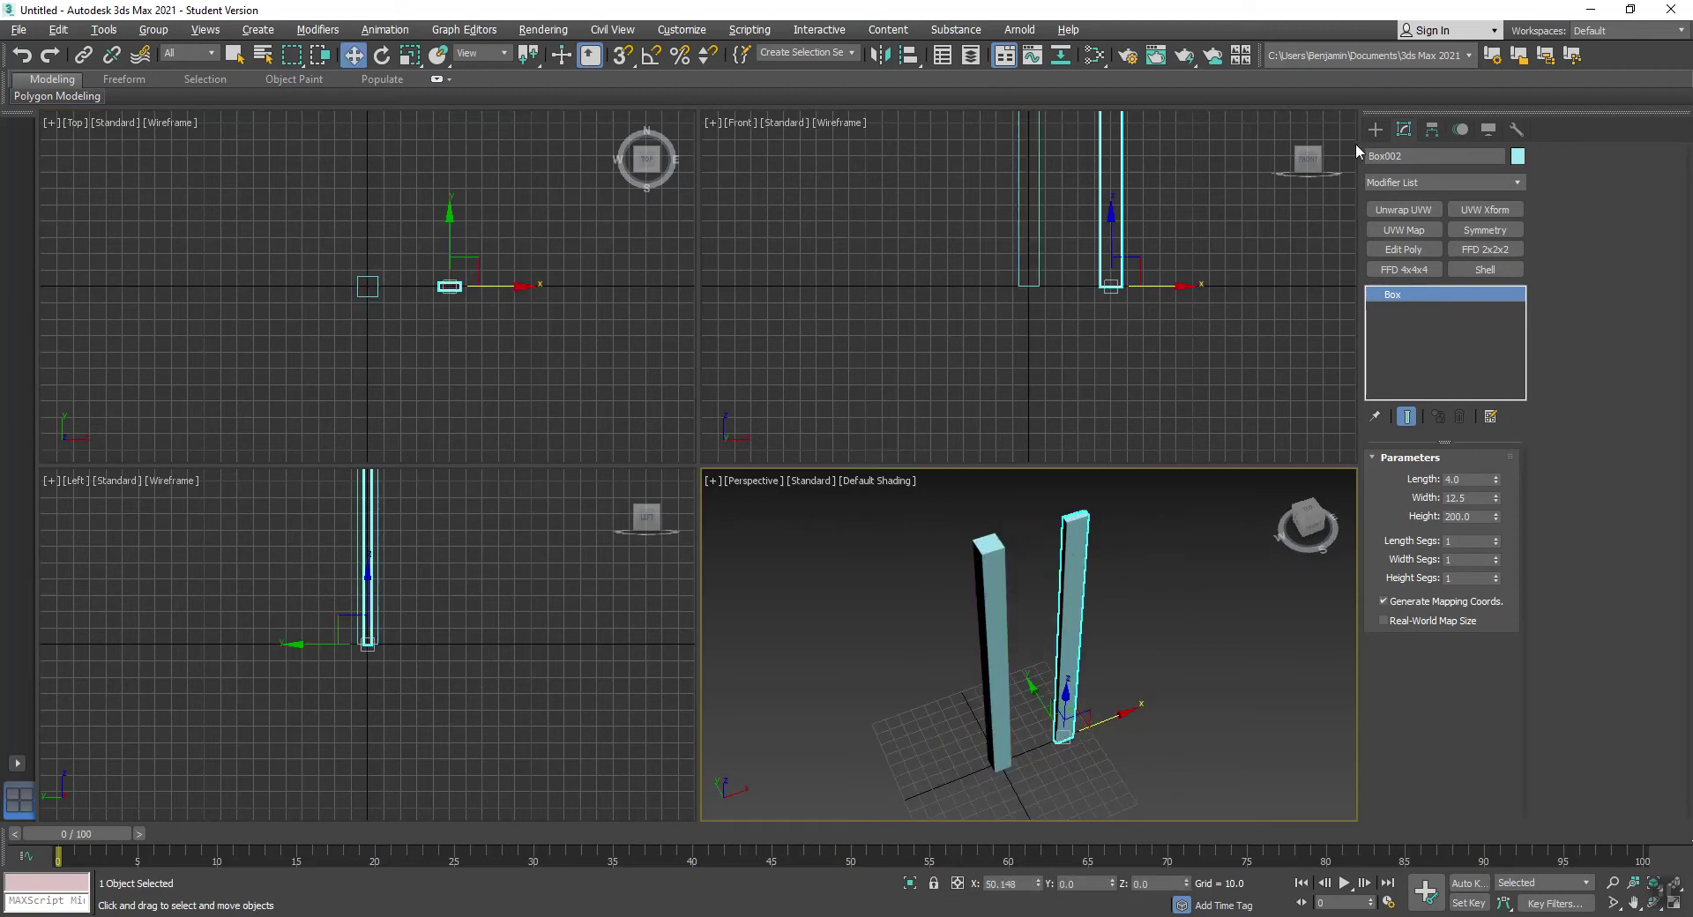
Draw a cylinder beside the boxes and set its Y position to 0
left_click(1375, 129)
left_click(1415, 272)
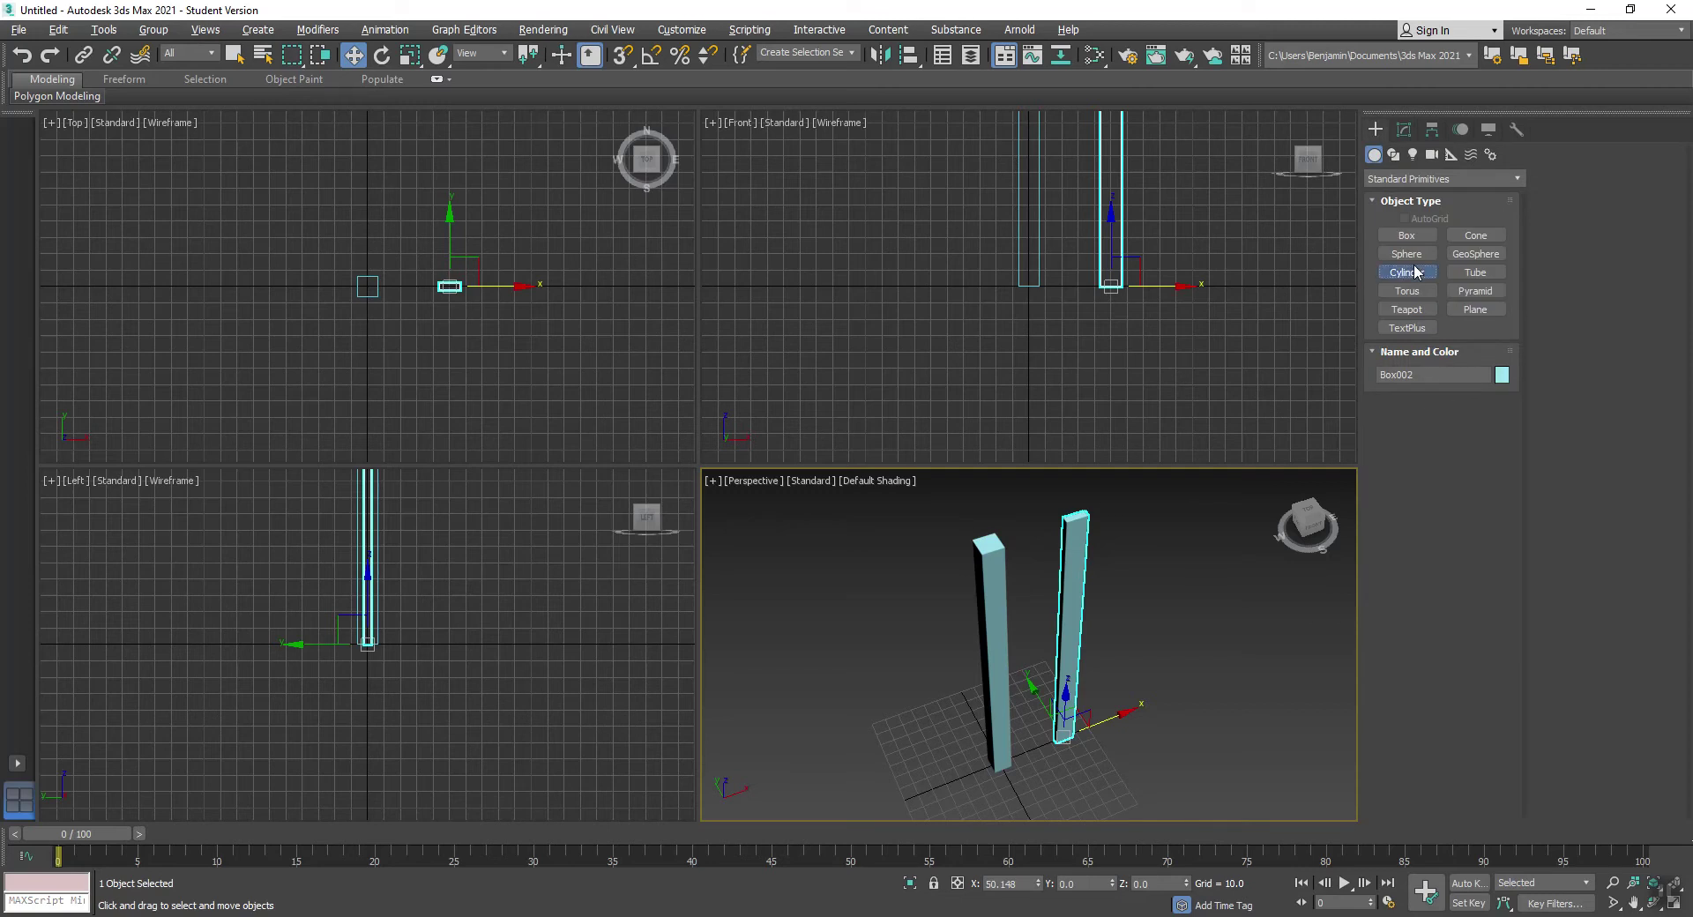
left_click_drag(930, 792, 934, 793)
left_click(919, 589)
key("w")
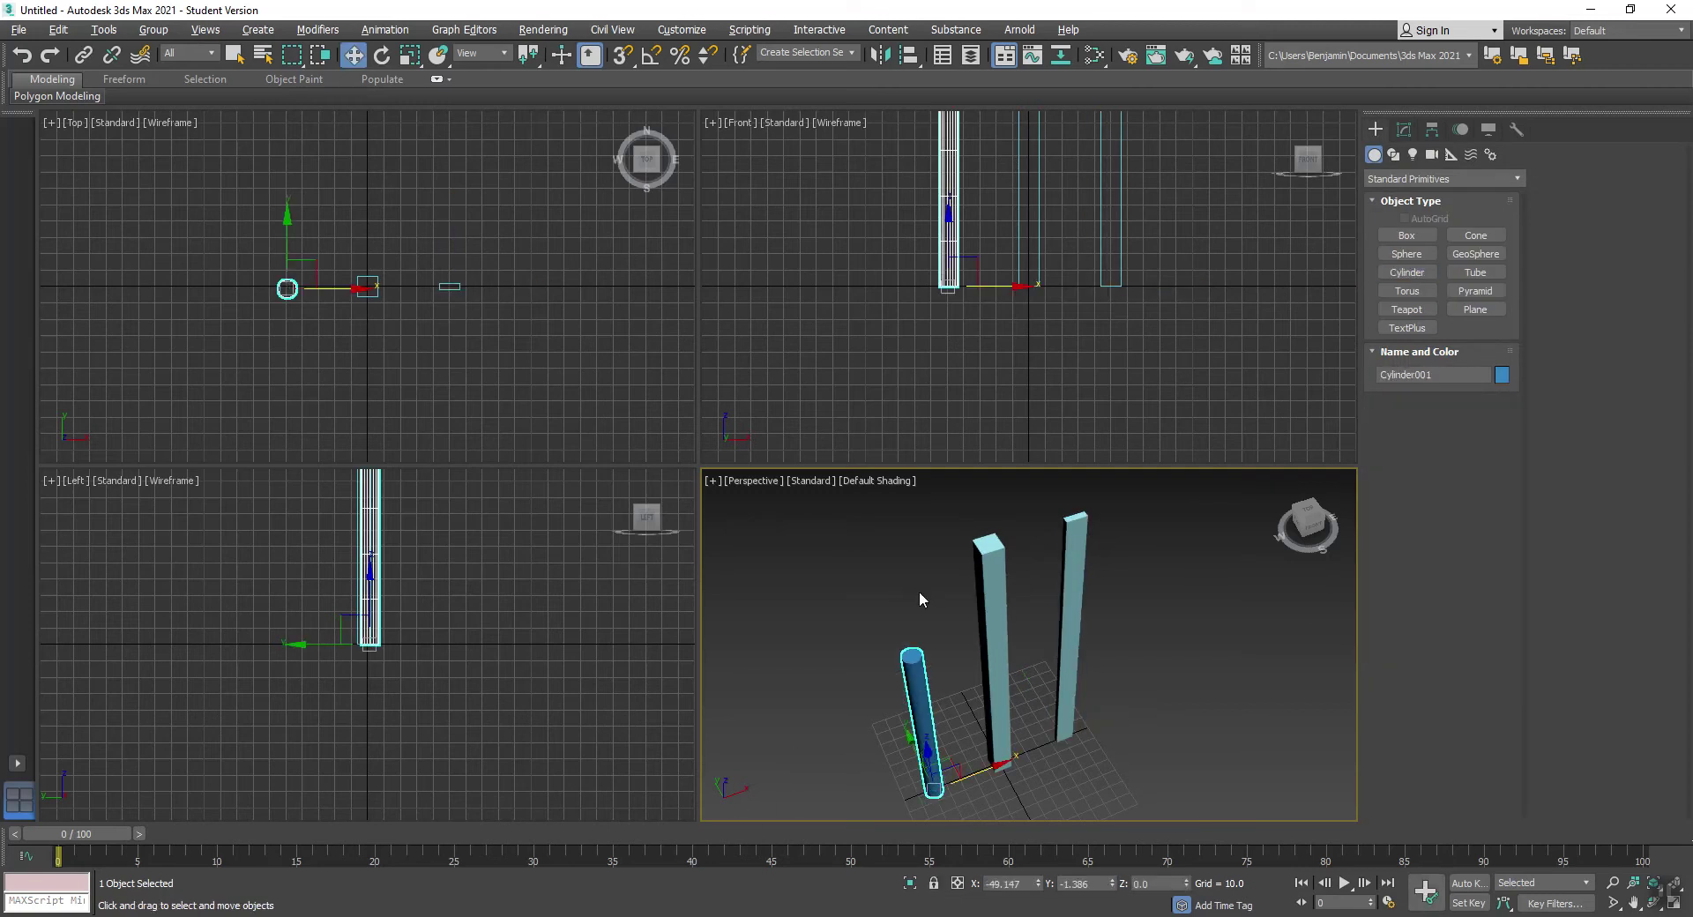
left_click(1404, 130)
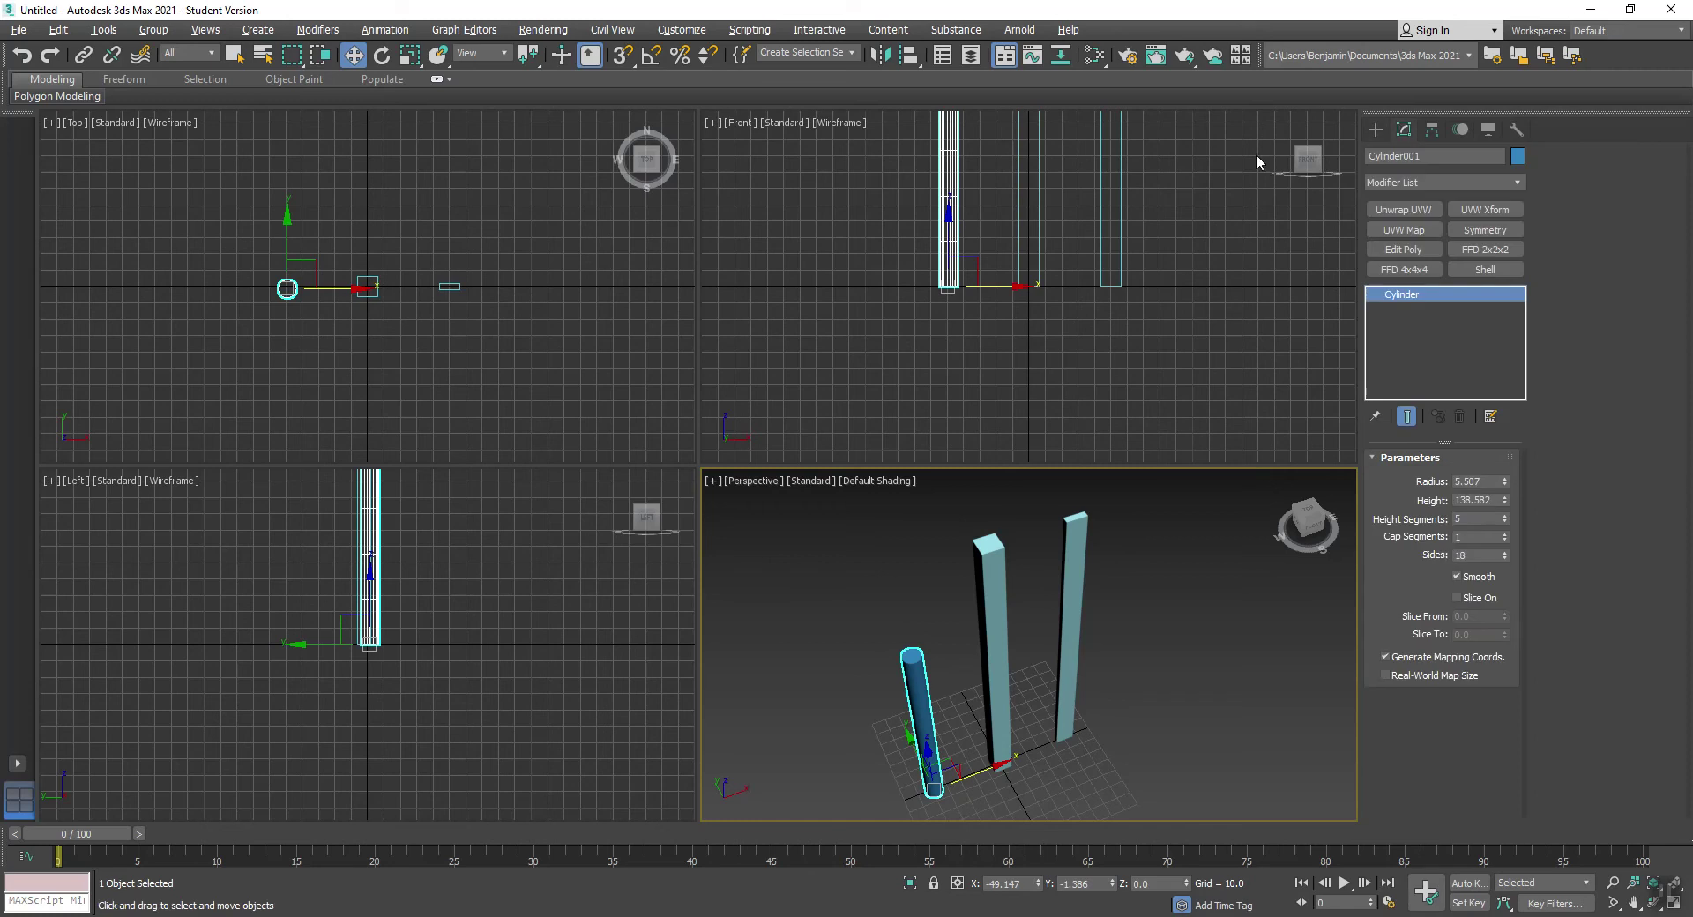
left_click(1096, 882)
type("0")
key("Return")
middle_click_drag(1076, 703, 1077, 685)
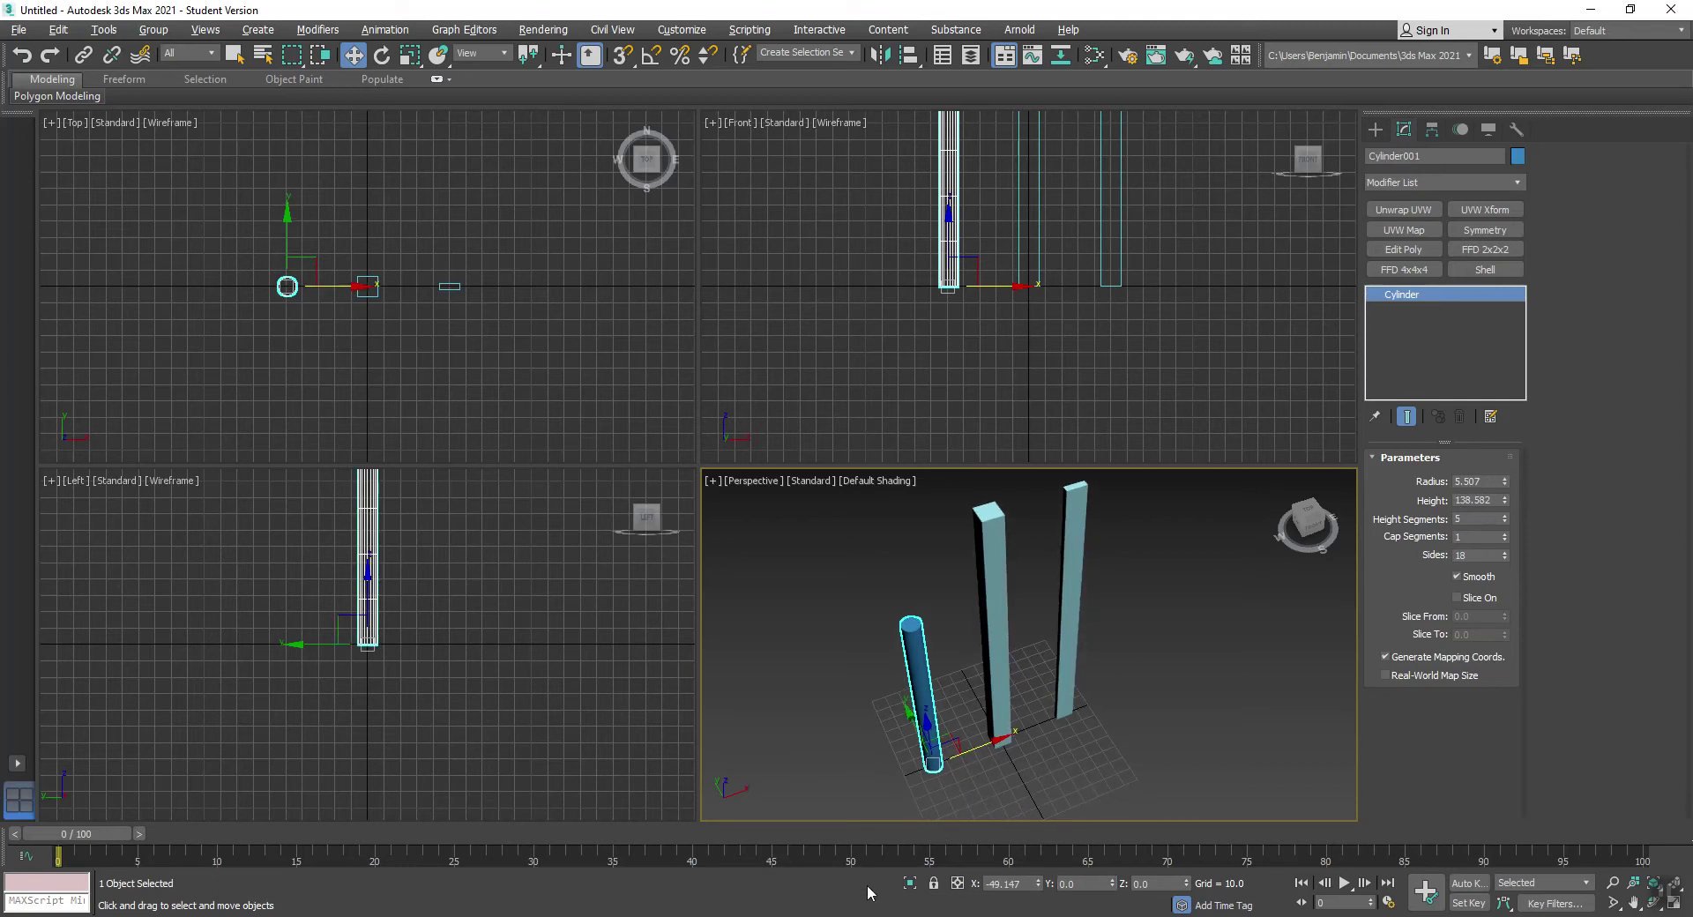
Give the cylinder radius 2.5, height 150 and 8 sides
left_click(926, 916)
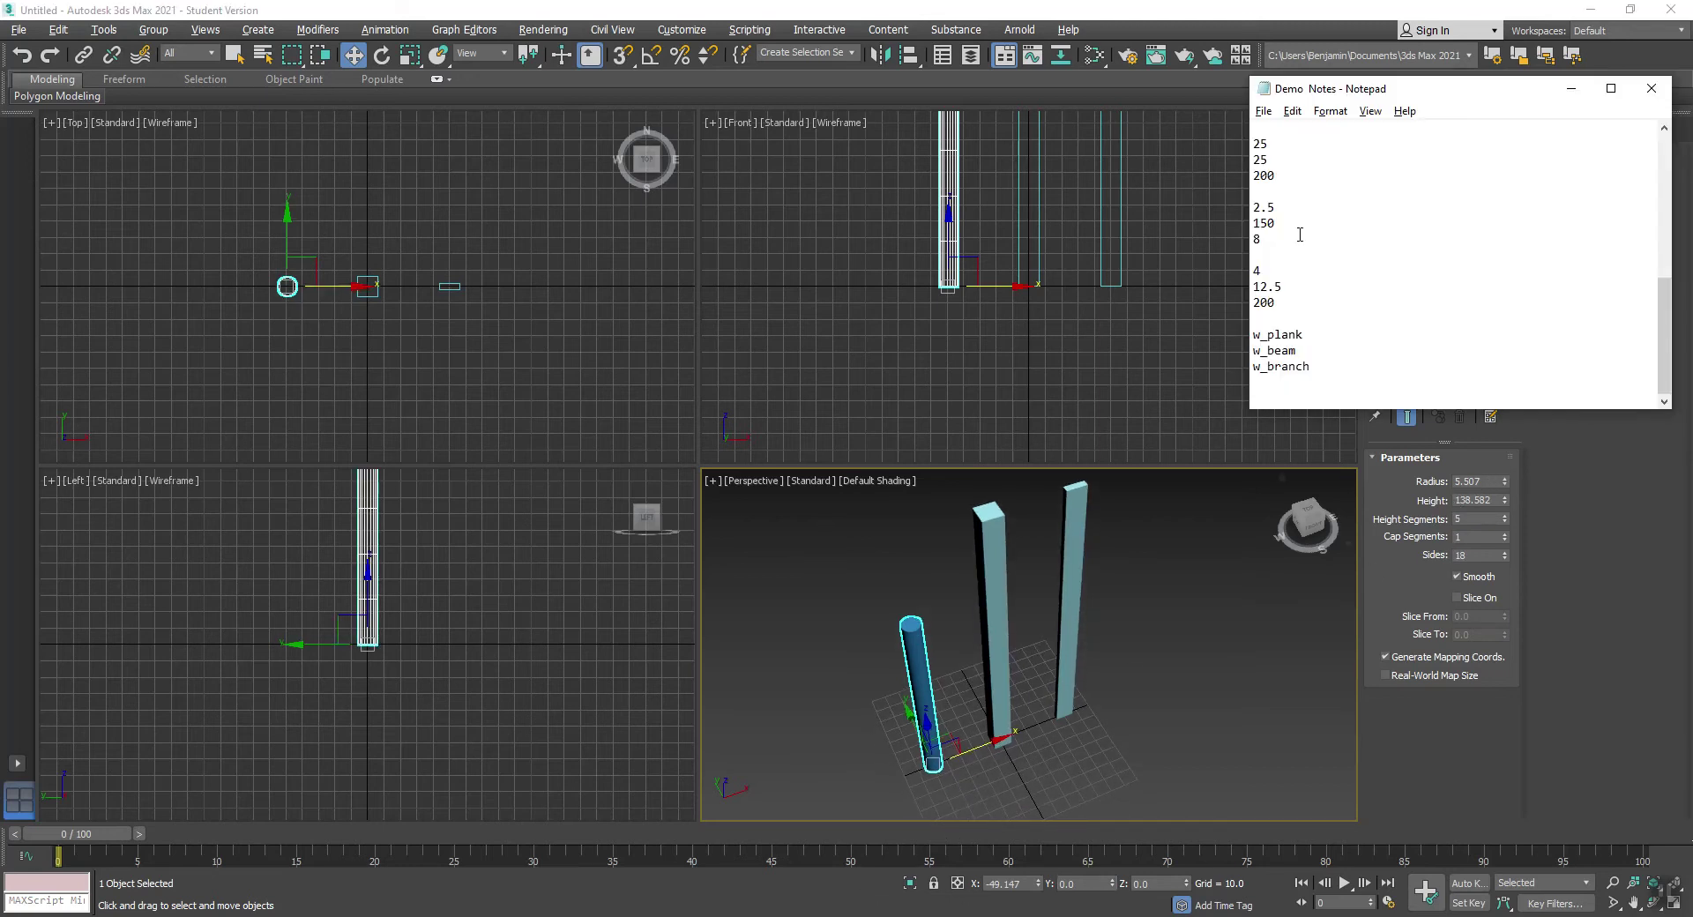
left_click(1605, 480)
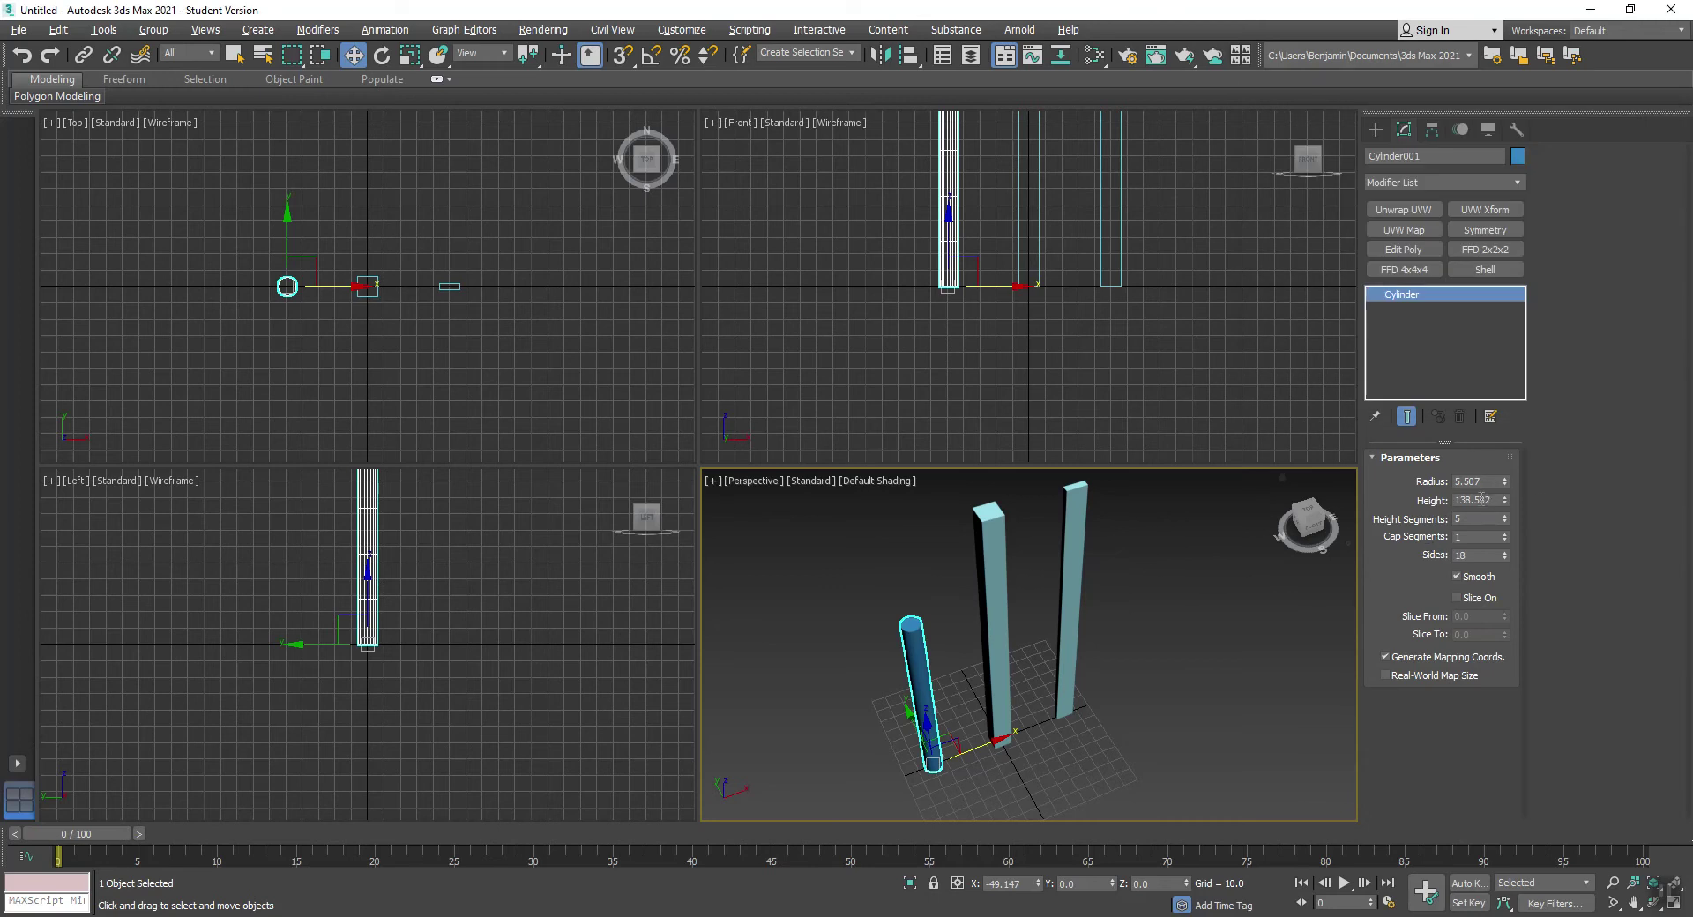
double_click(1496, 478)
type("1")
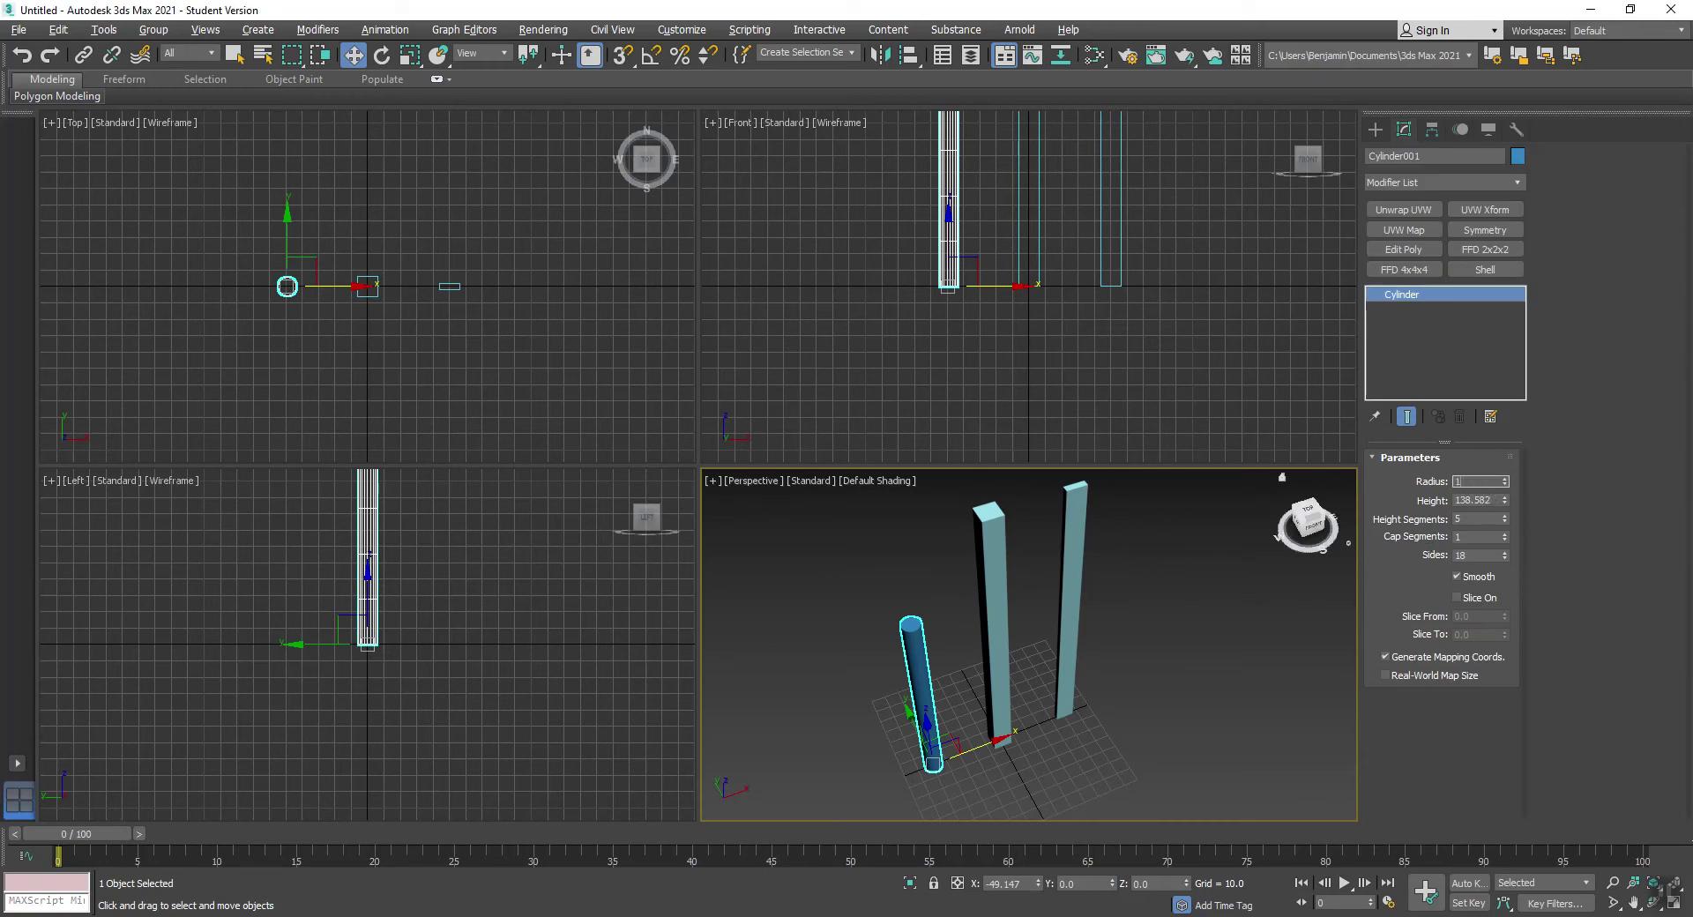
key("Return")
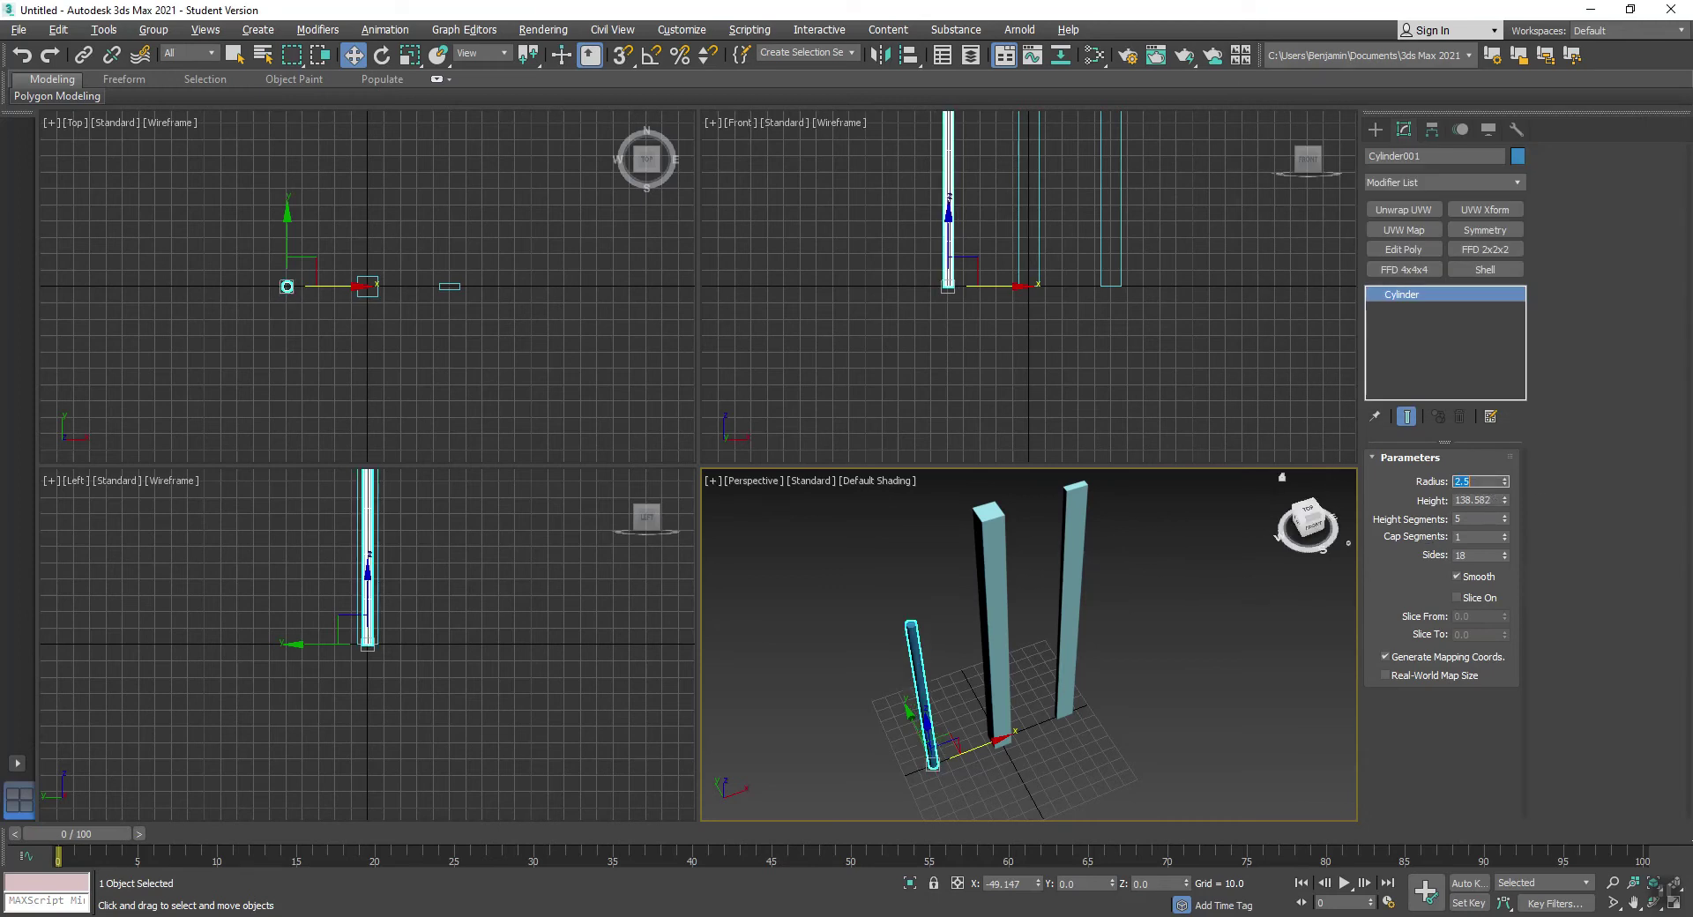
key("Tab")
type("15")
key("Return")
key("Tab")
key("Tab")
key("Tab")
type("8")
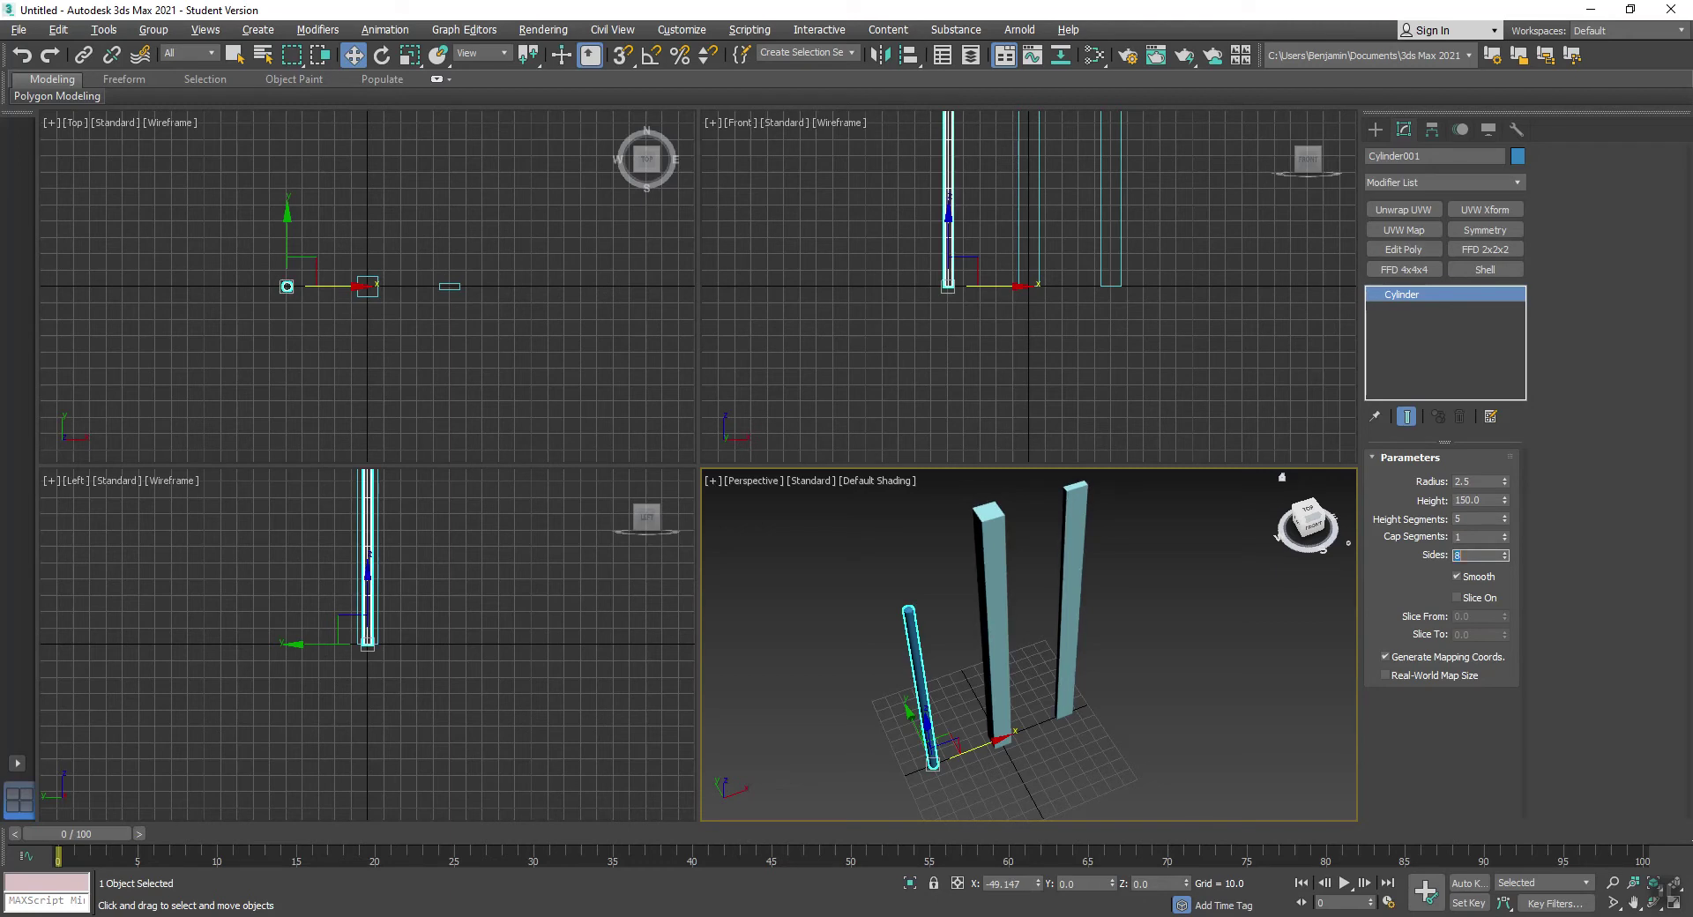
Select the thick box Box001 and orbit the view to a lower angle
left_click(1136, 632)
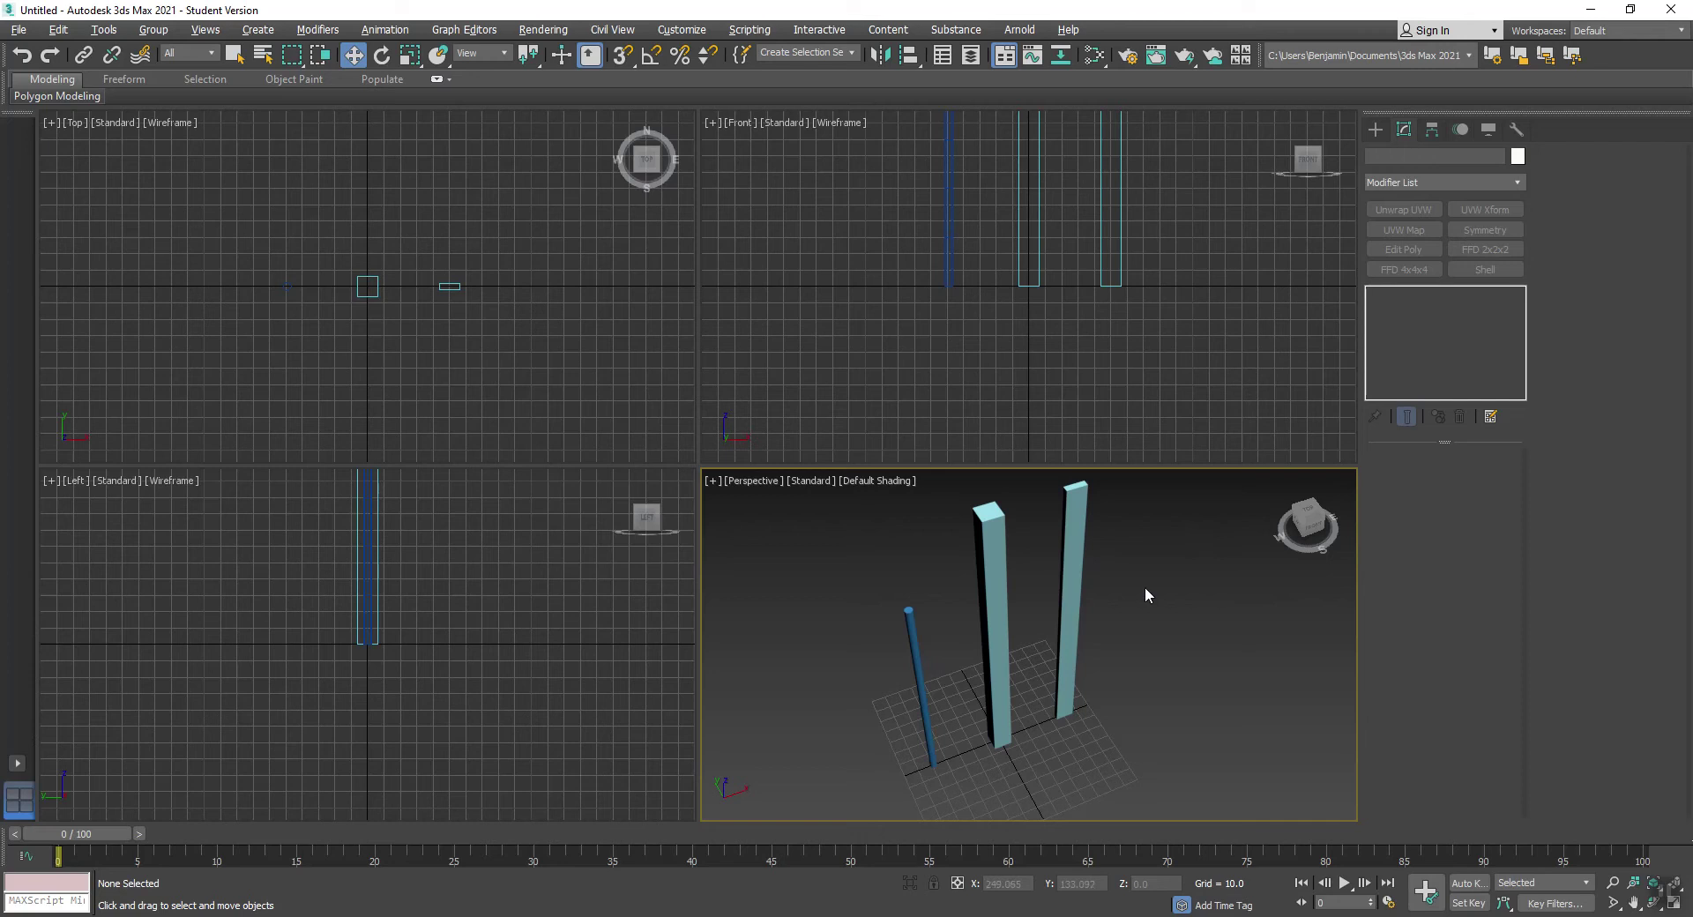
left_click(998, 568)
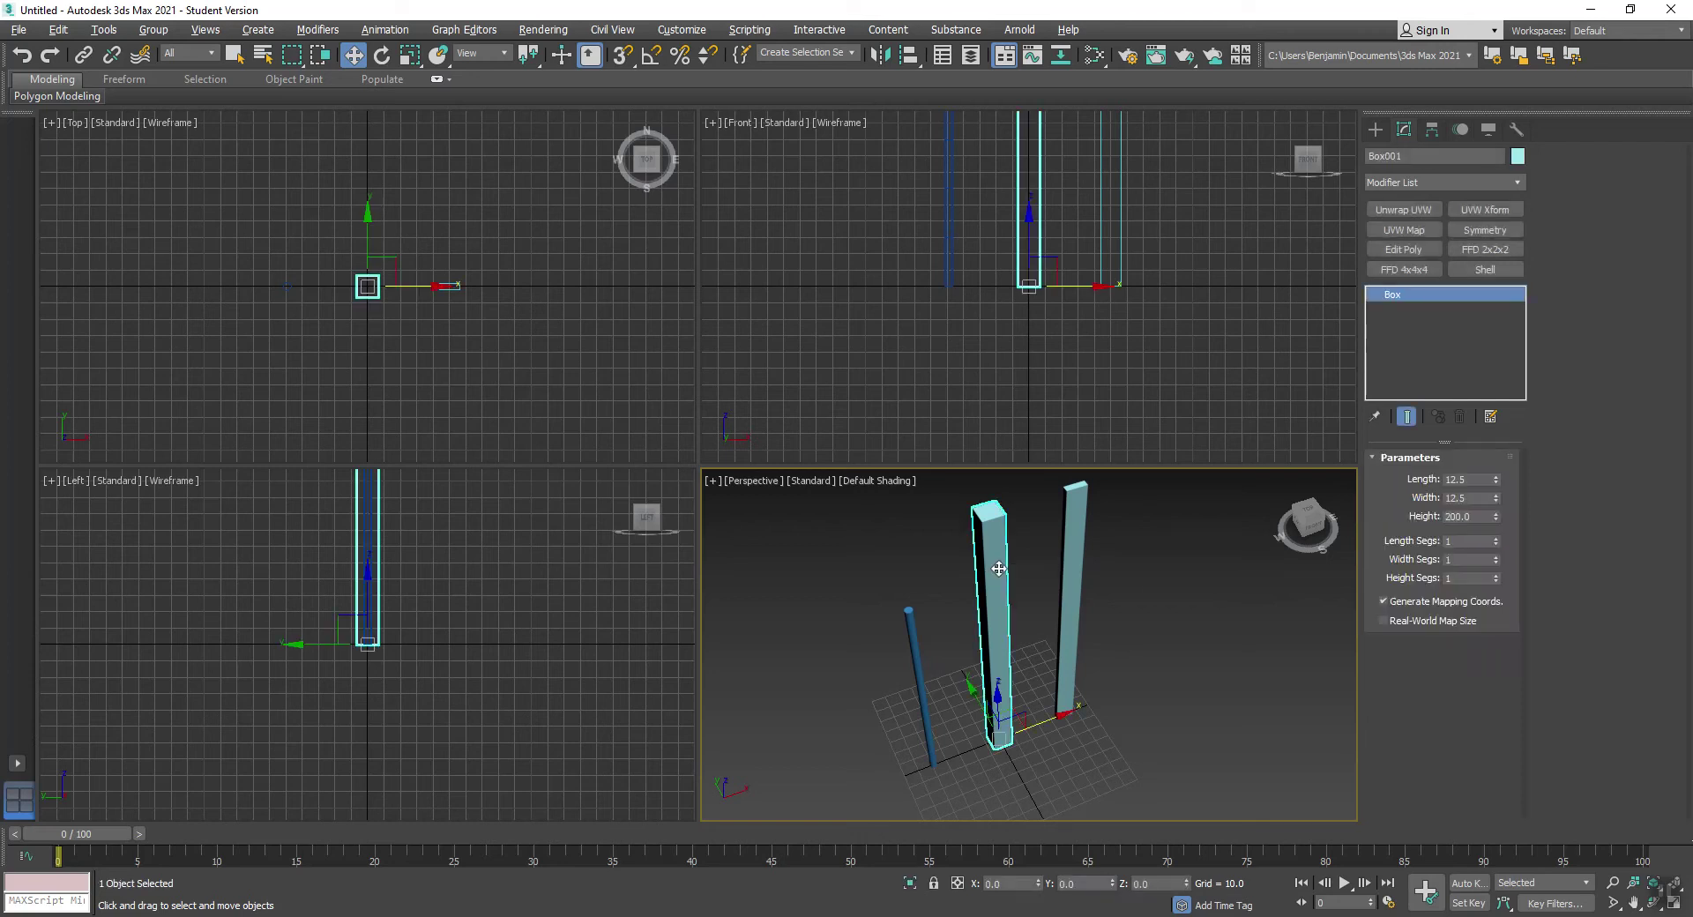
mouse_move(1058, 627)
middle_mouse_down("alt")
mouse_move(1034, 593)
mouse_move(1029, 617)
middle_mouse_up("alt")
scroll(1029, 616, "down", 3)
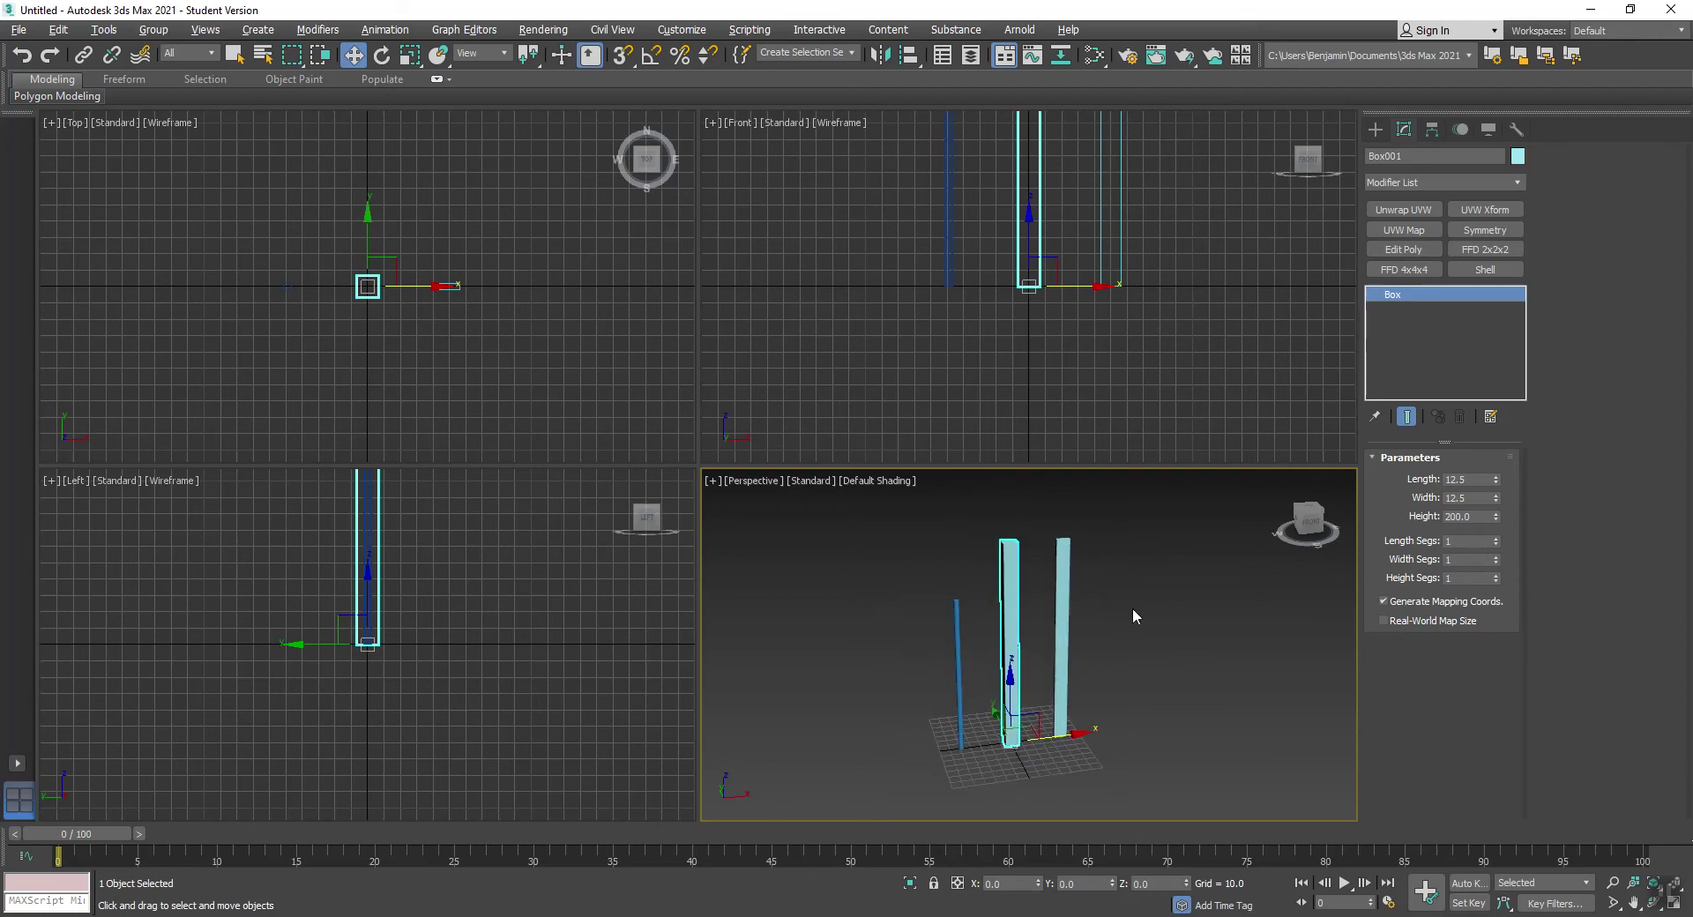
Convert Box001 to Editable Poly and attach Box002 and the cylinder to it
right_click(1005, 564)
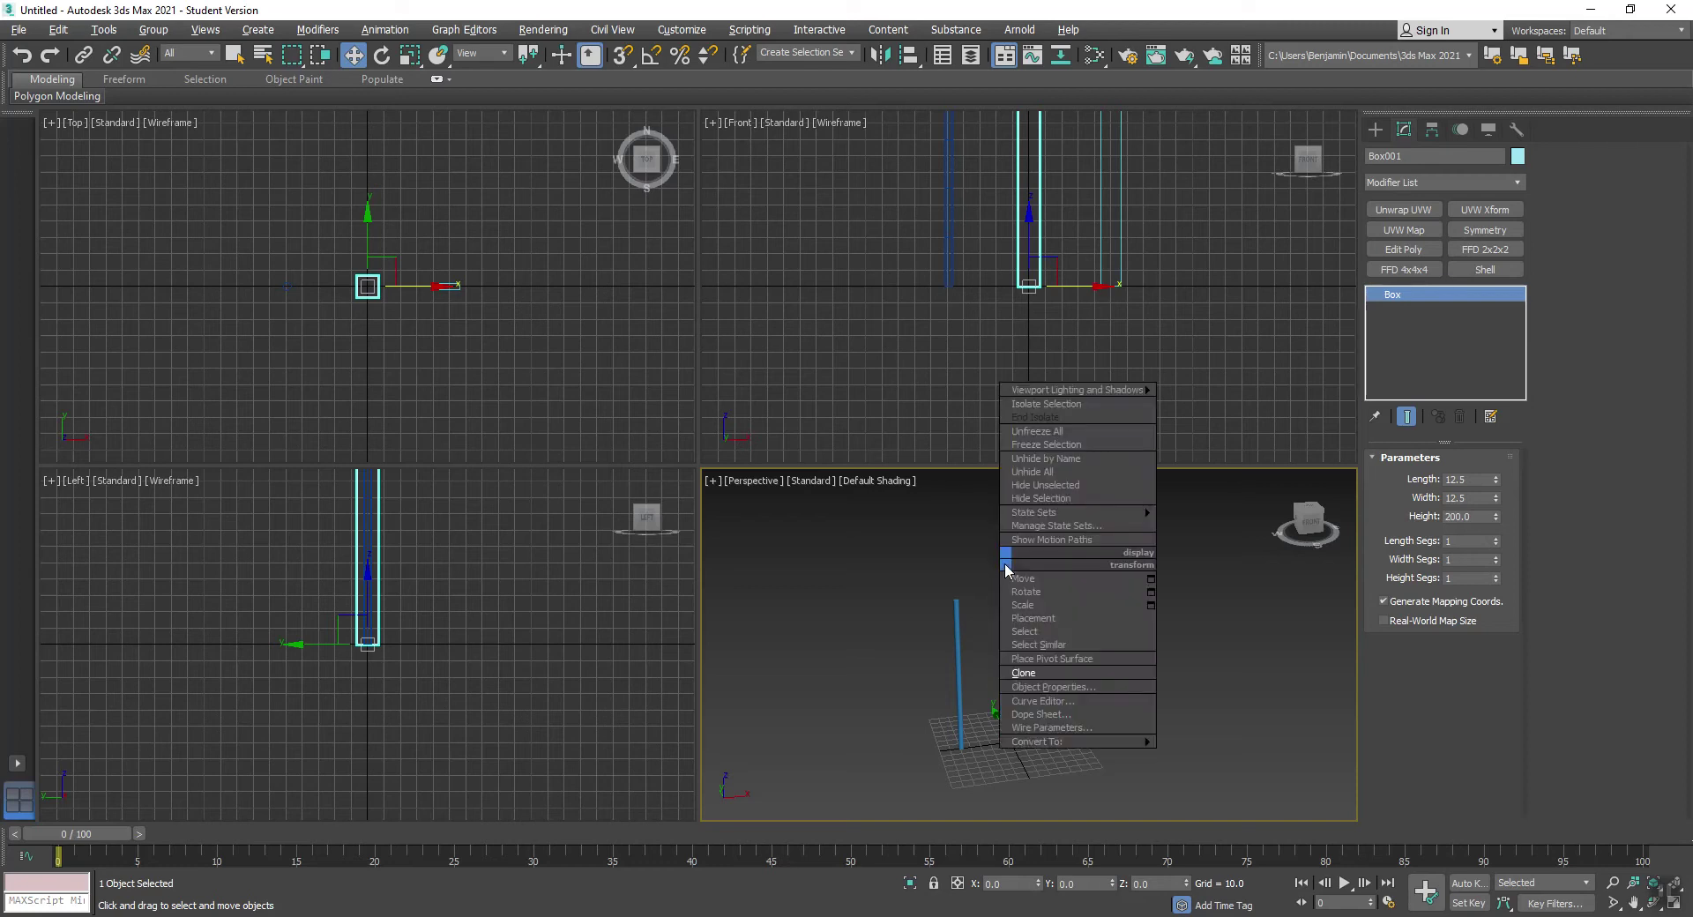
mouse_move(1037, 740)
left_click(1265, 757)
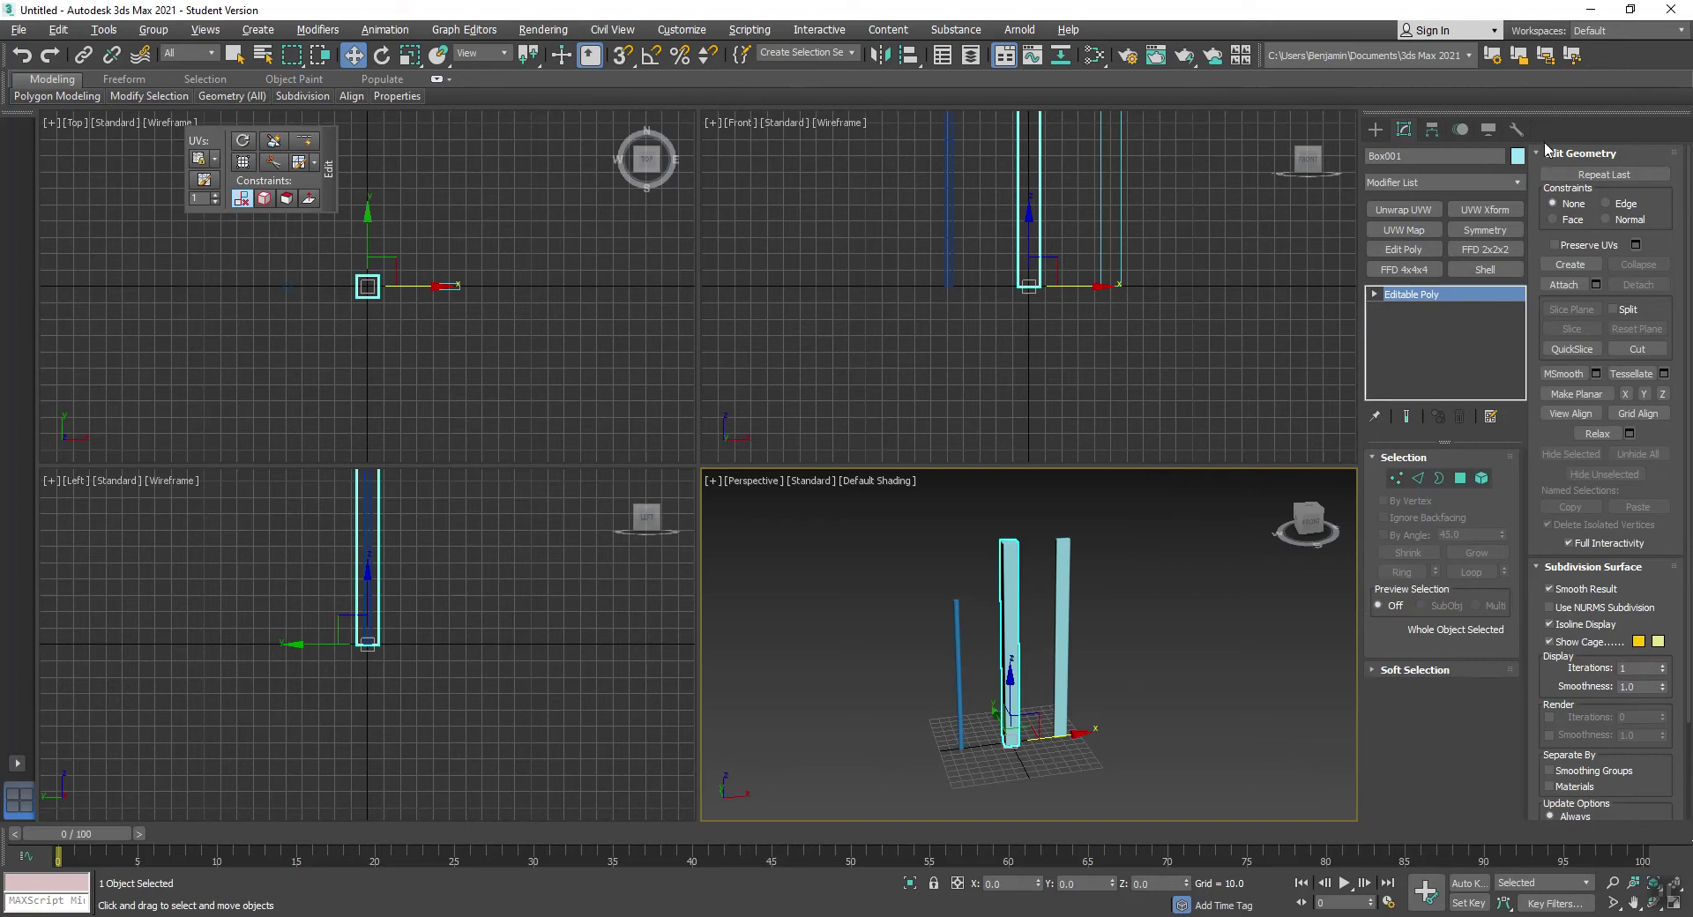
left_click(1564, 284)
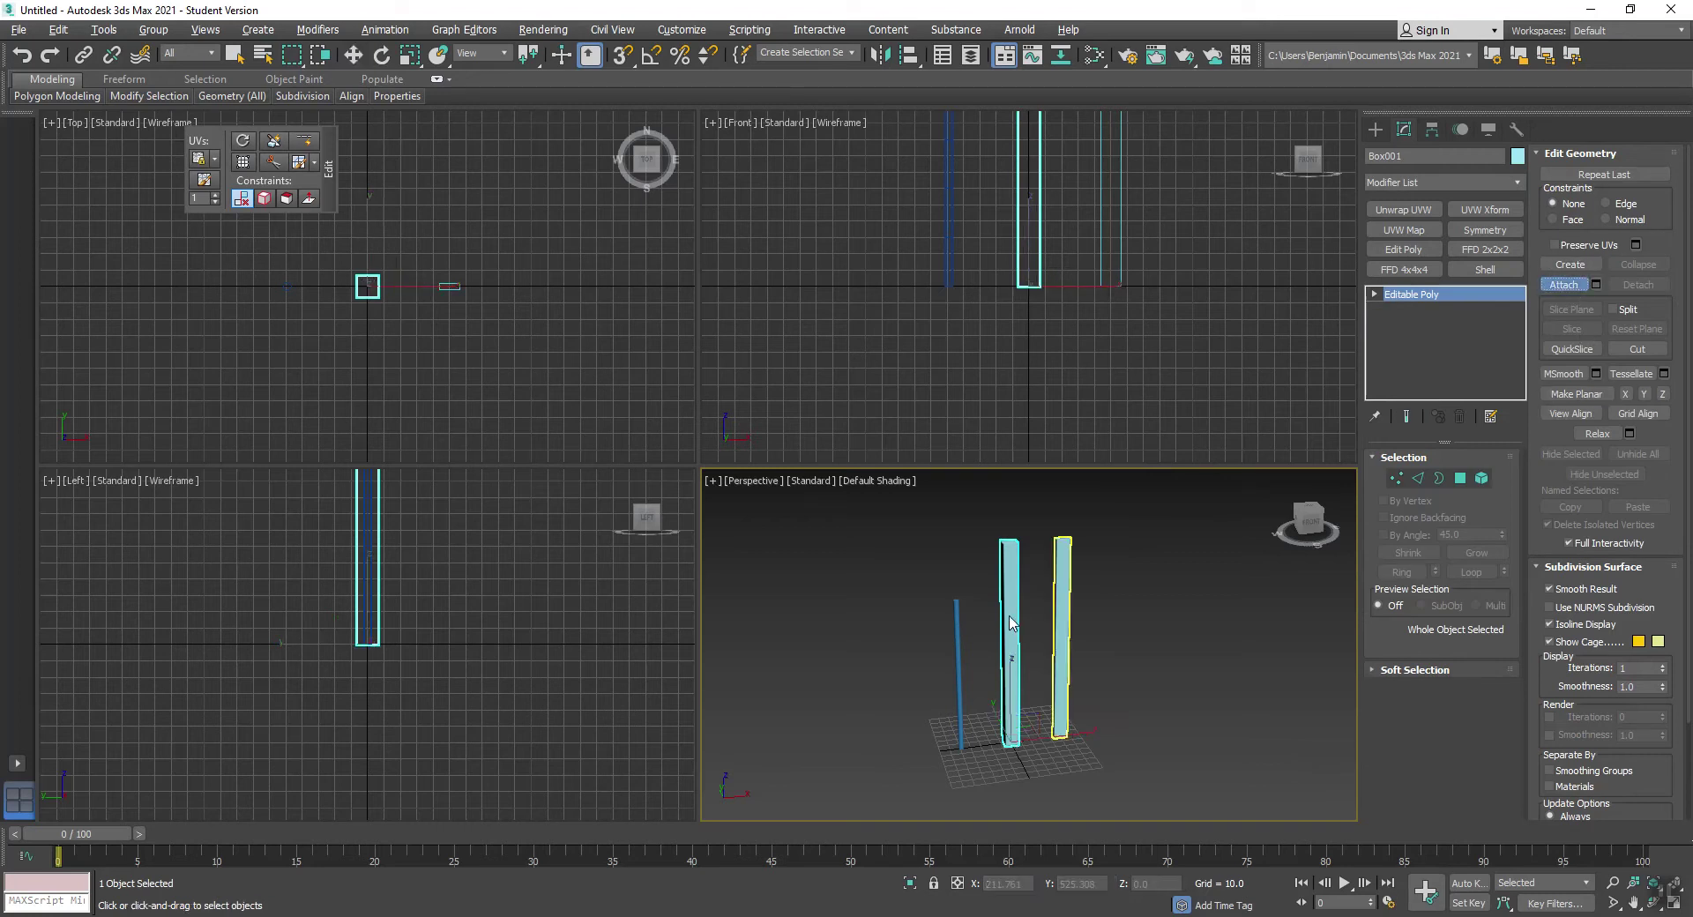
left_click(1063, 564)
left_click(962, 632)
key("w")
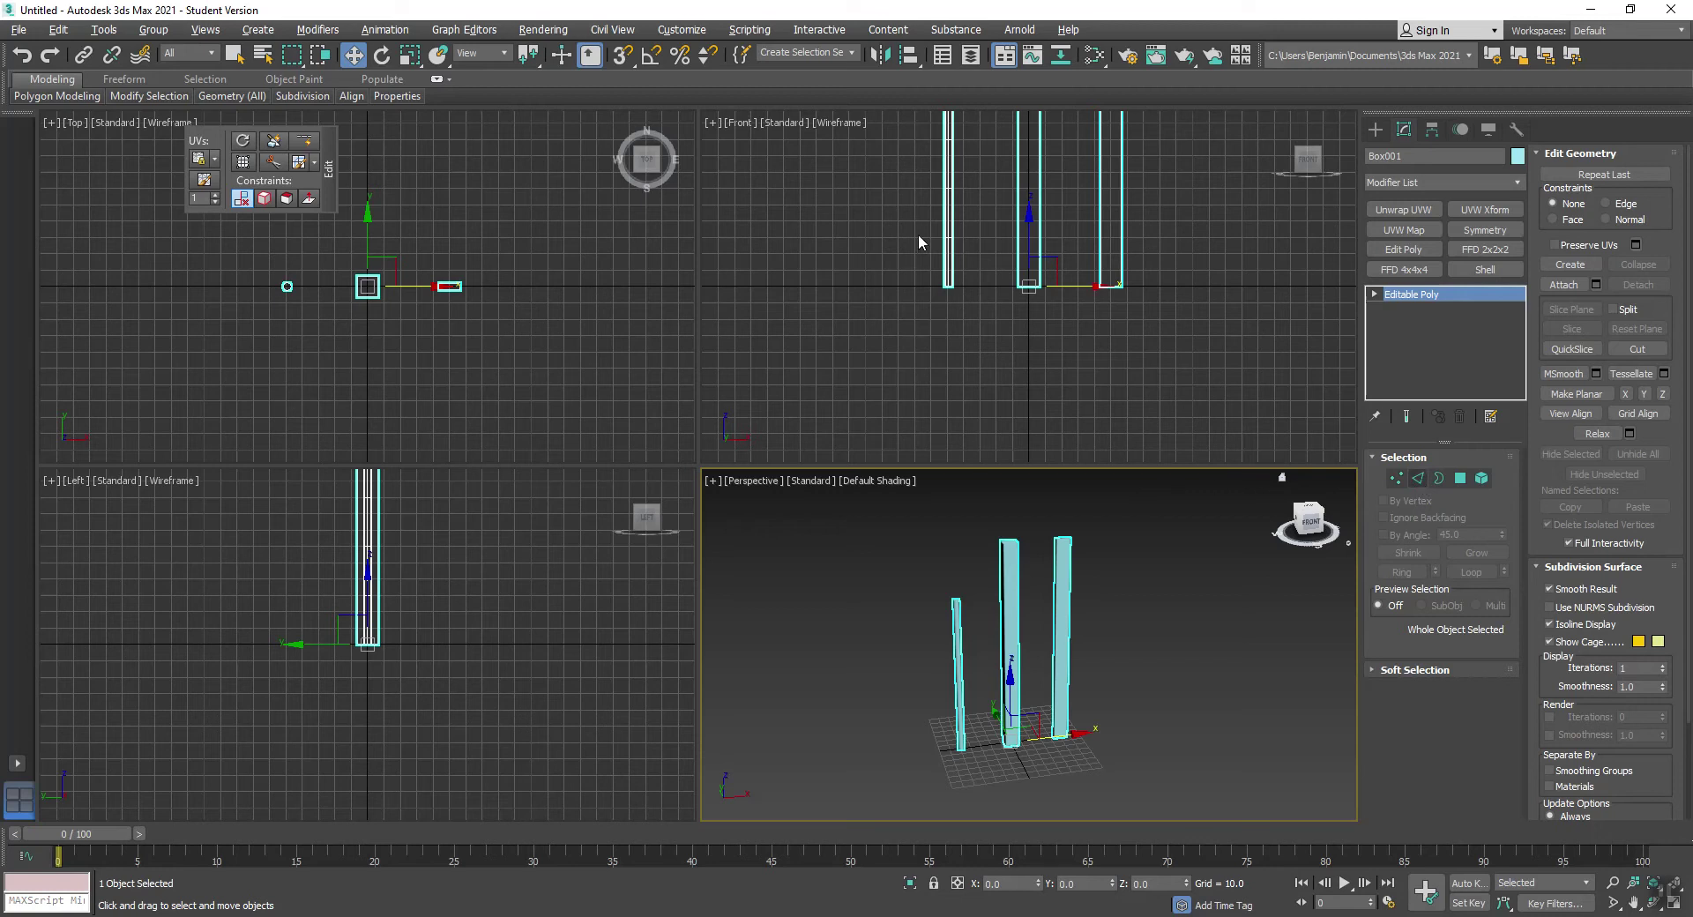
Select the top ring of edges on the pole and frame it with edged faces shown
key("2")
middle_click_drag(915, 261, 910, 416)
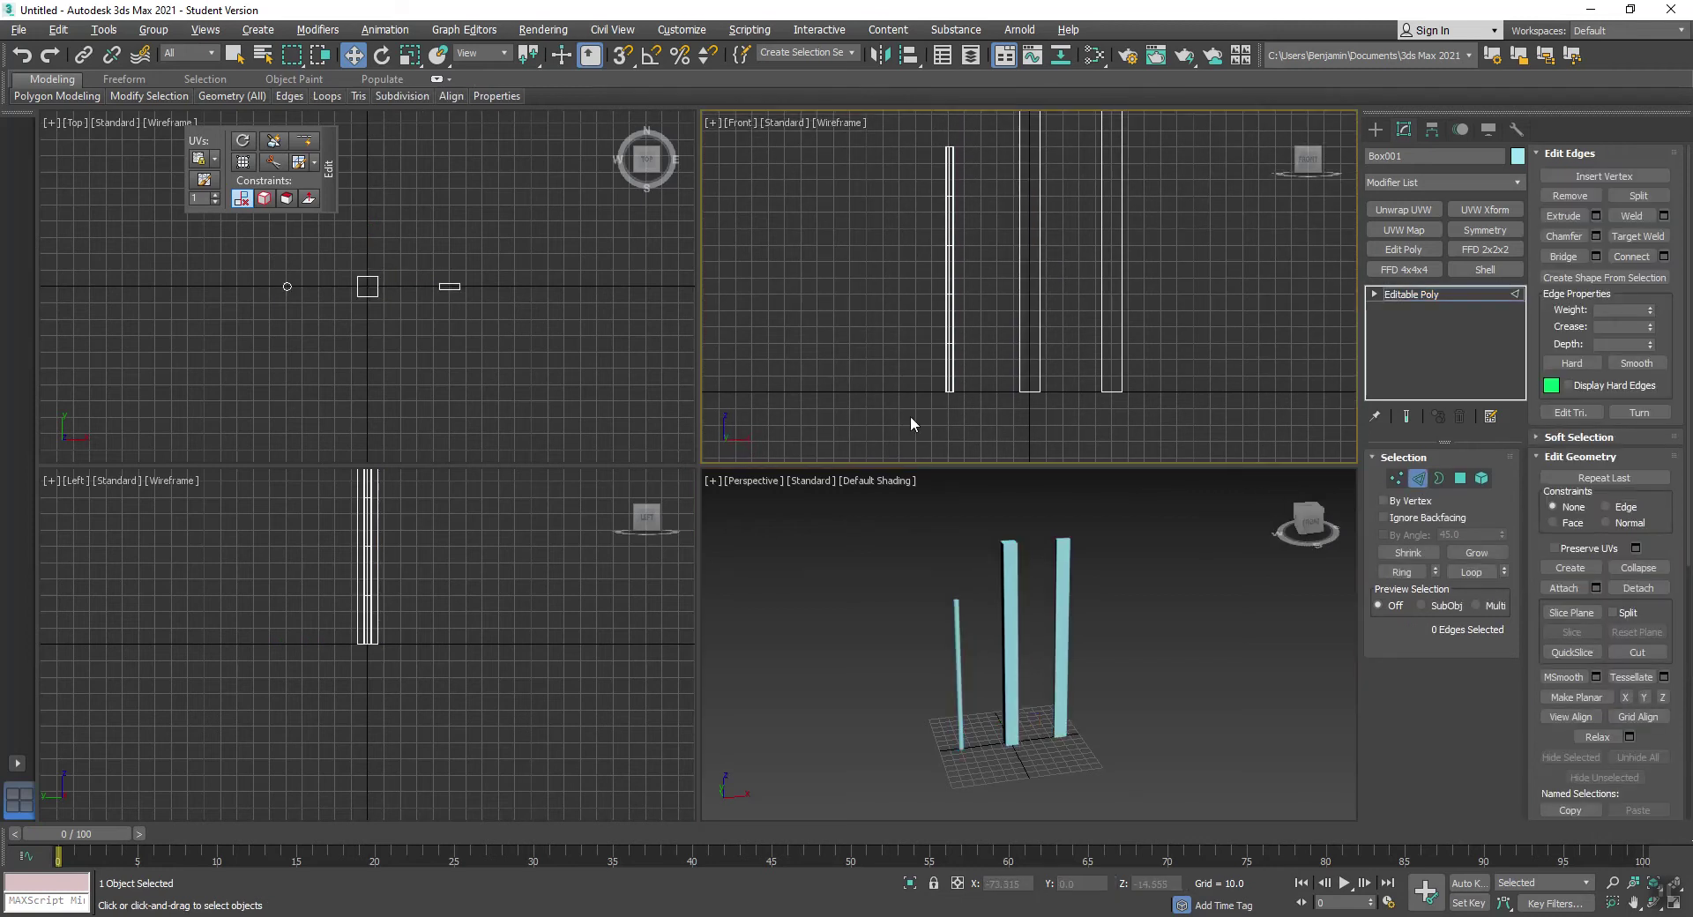
middle_click_drag(913, 166, 984, 137)
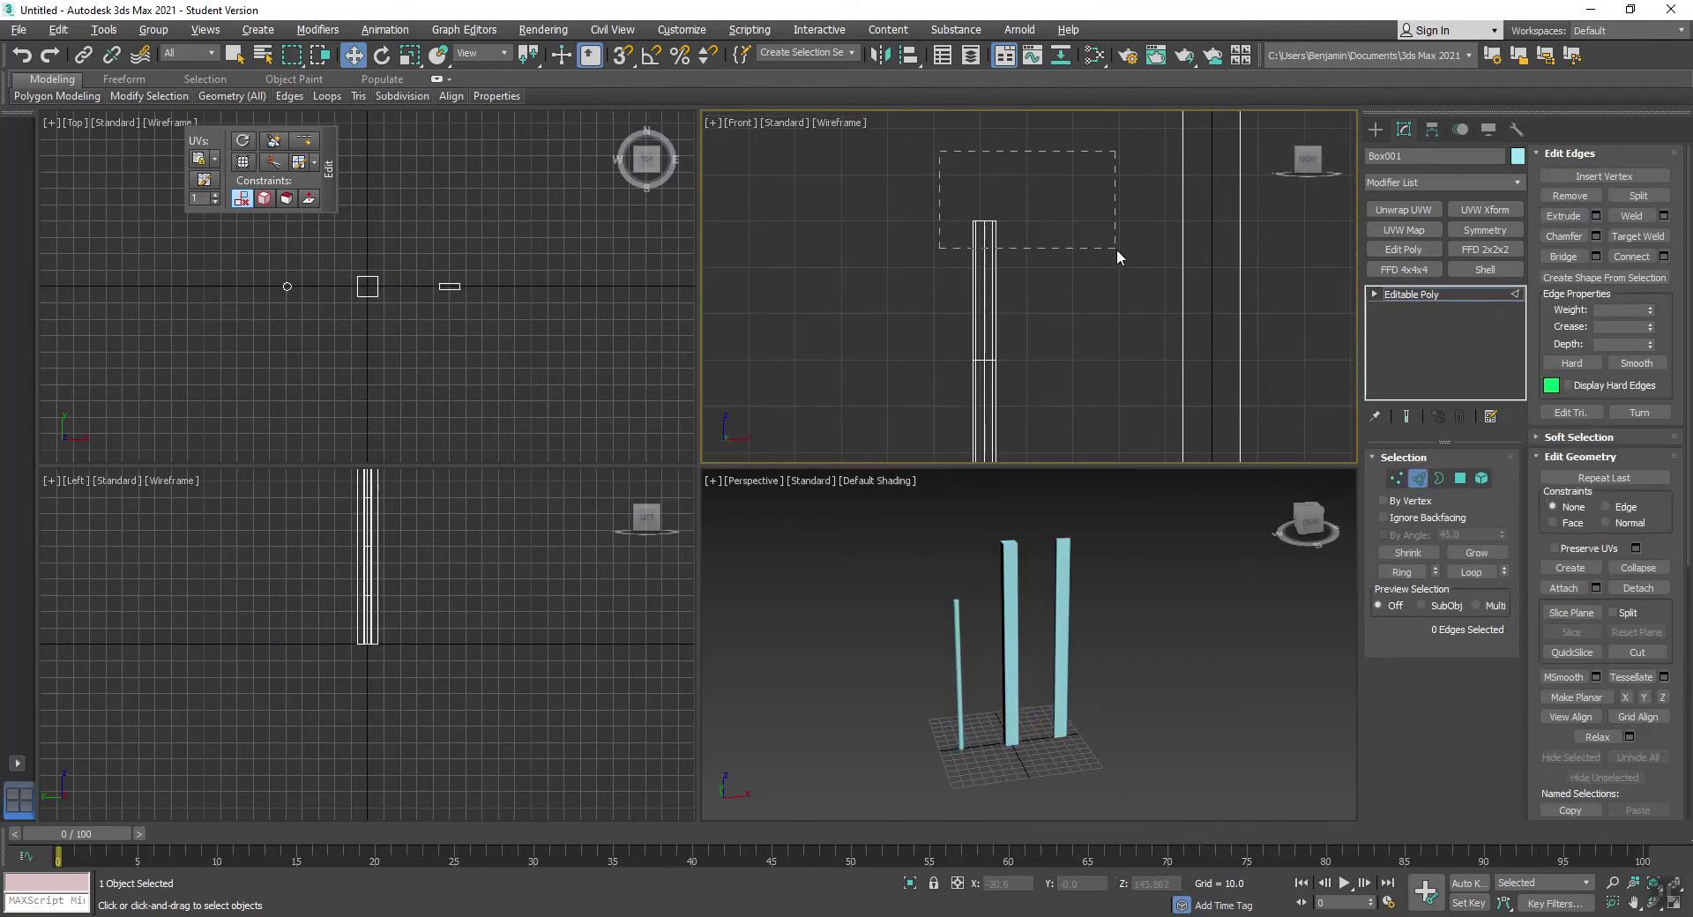
left_click_drag(1116, 249, 1117, 248)
key("ctrl+z")
scroll(990, 220, "up", 5)
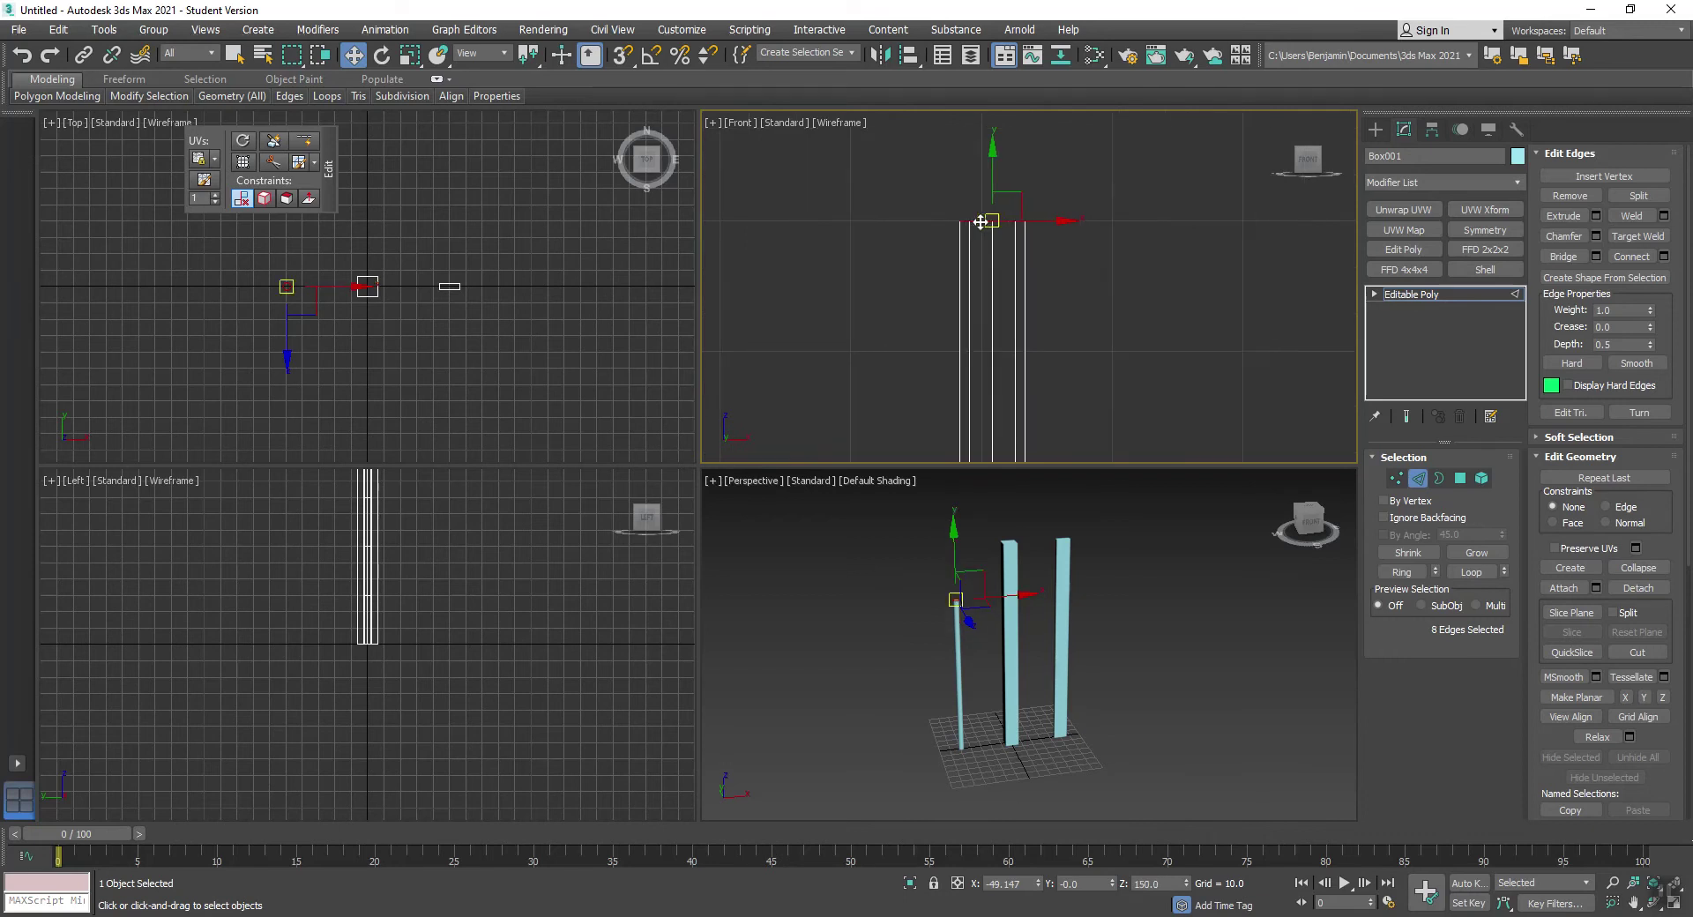
right_click(928, 616)
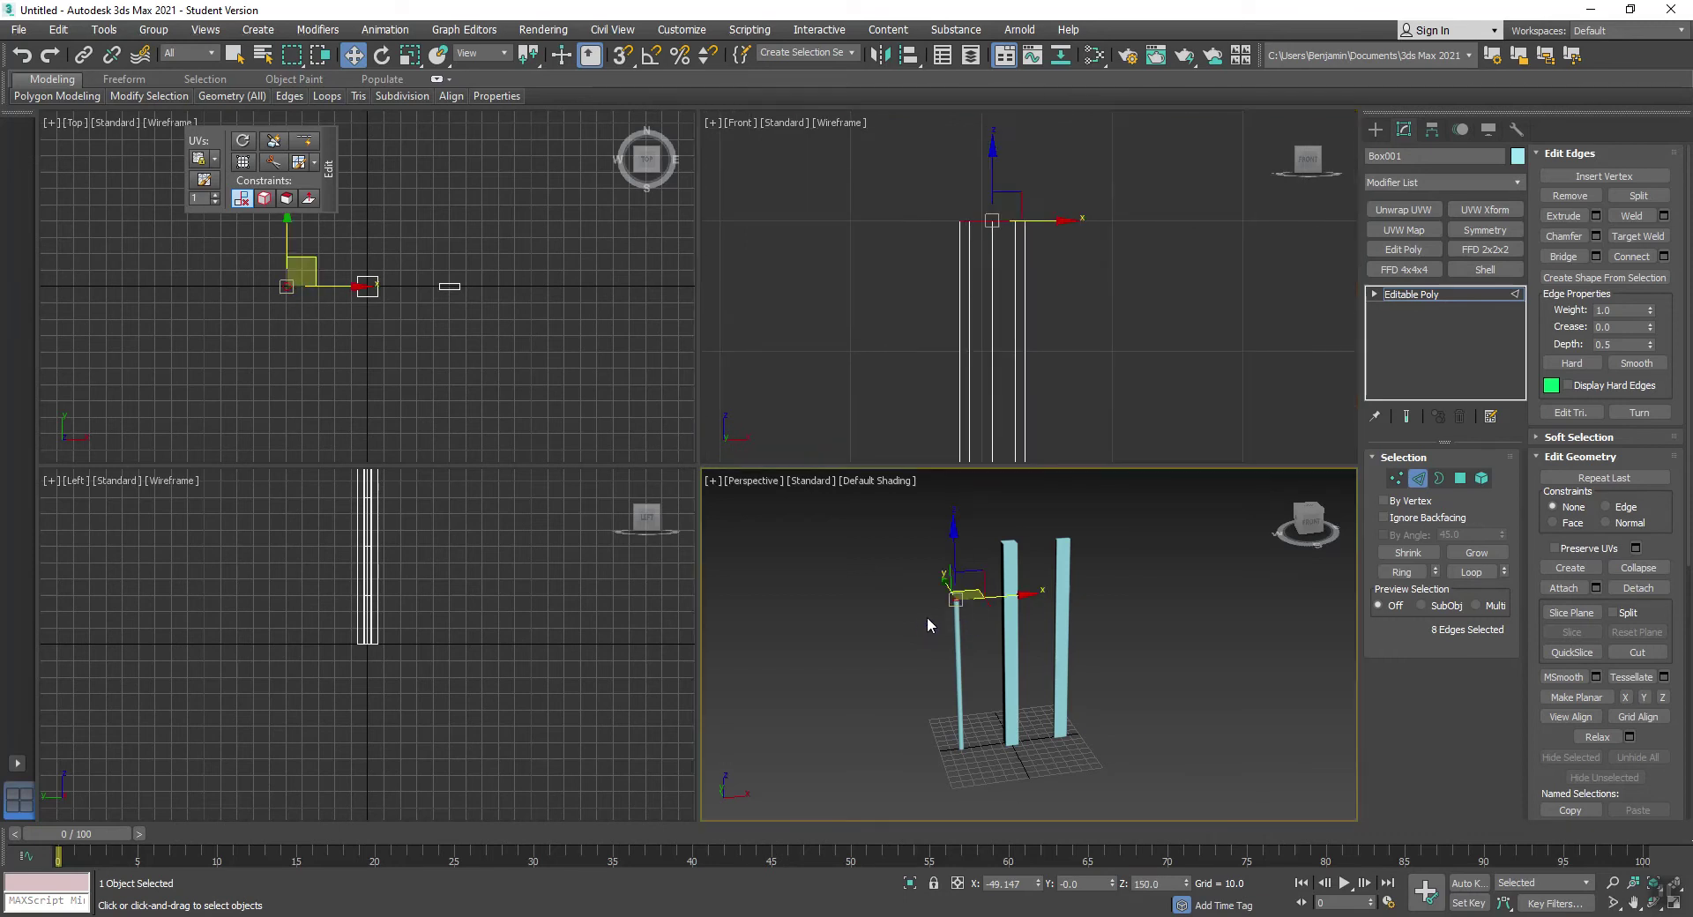
key("z")
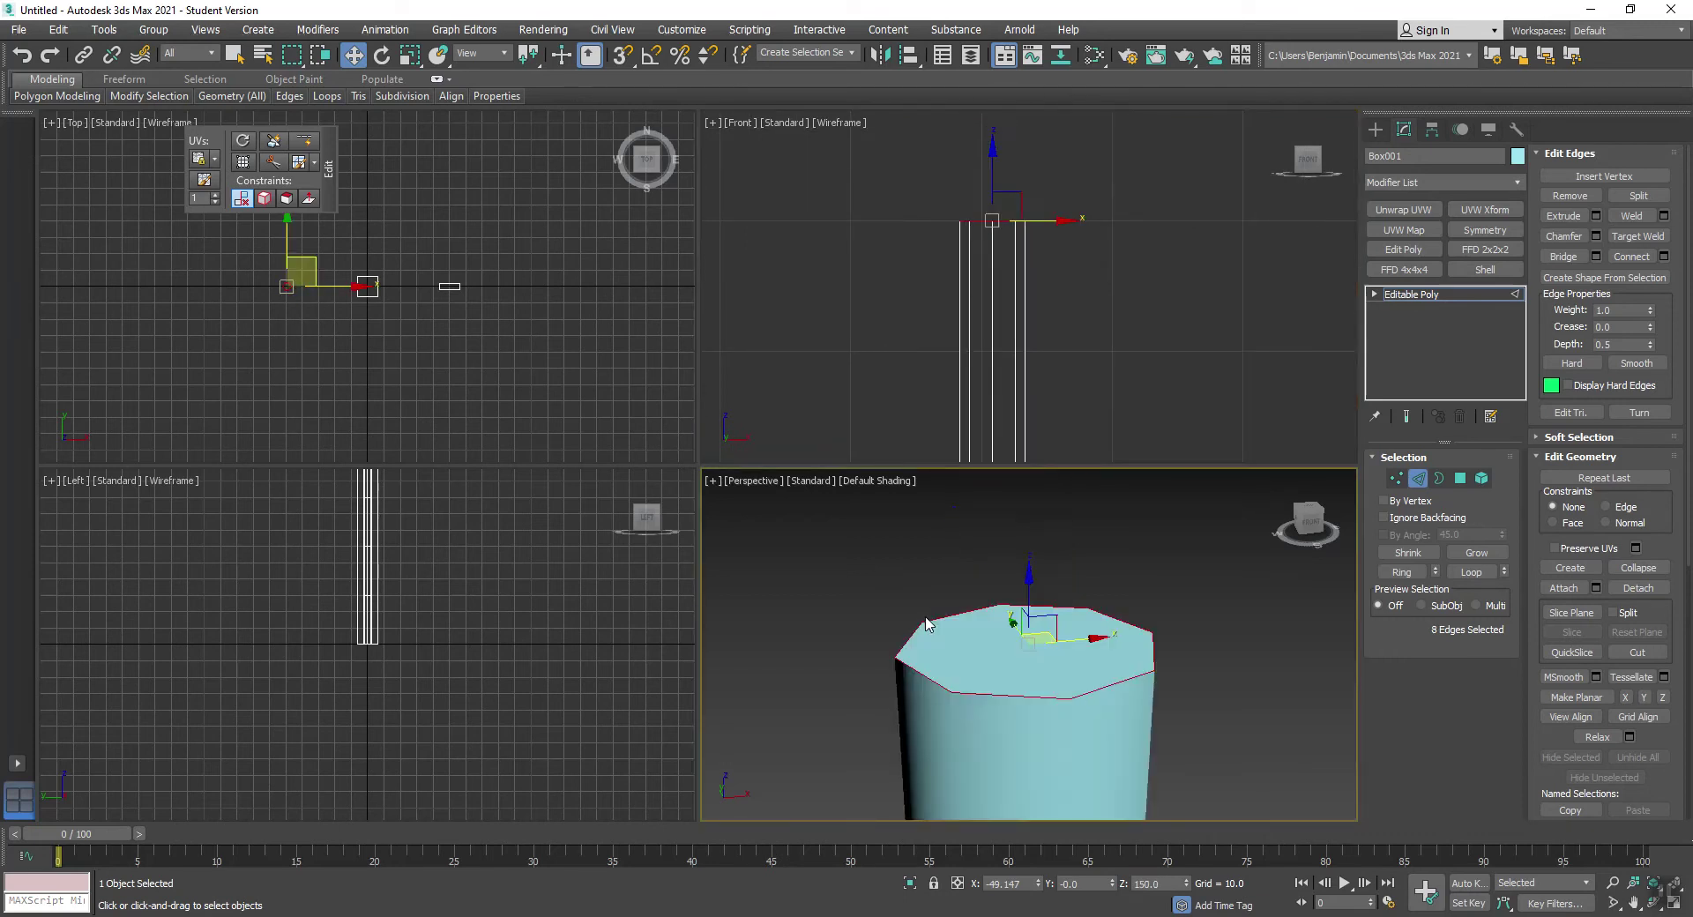
left_click(870, 480)
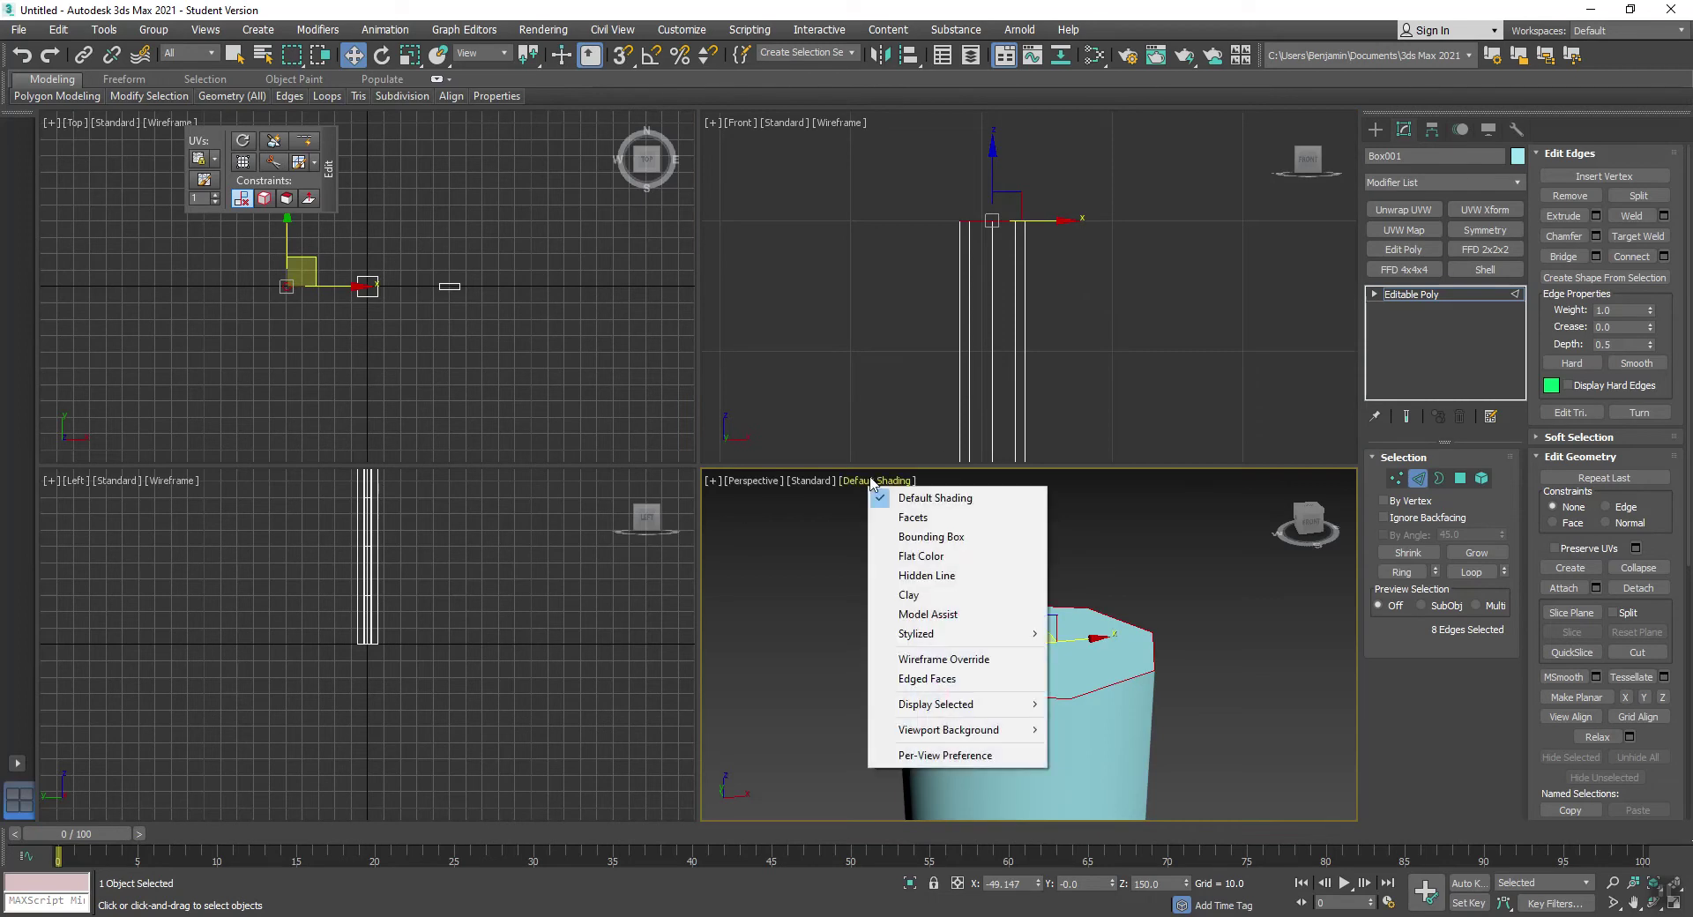
left_click(927, 678)
middle_click_drag(861, 685, 860, 679)
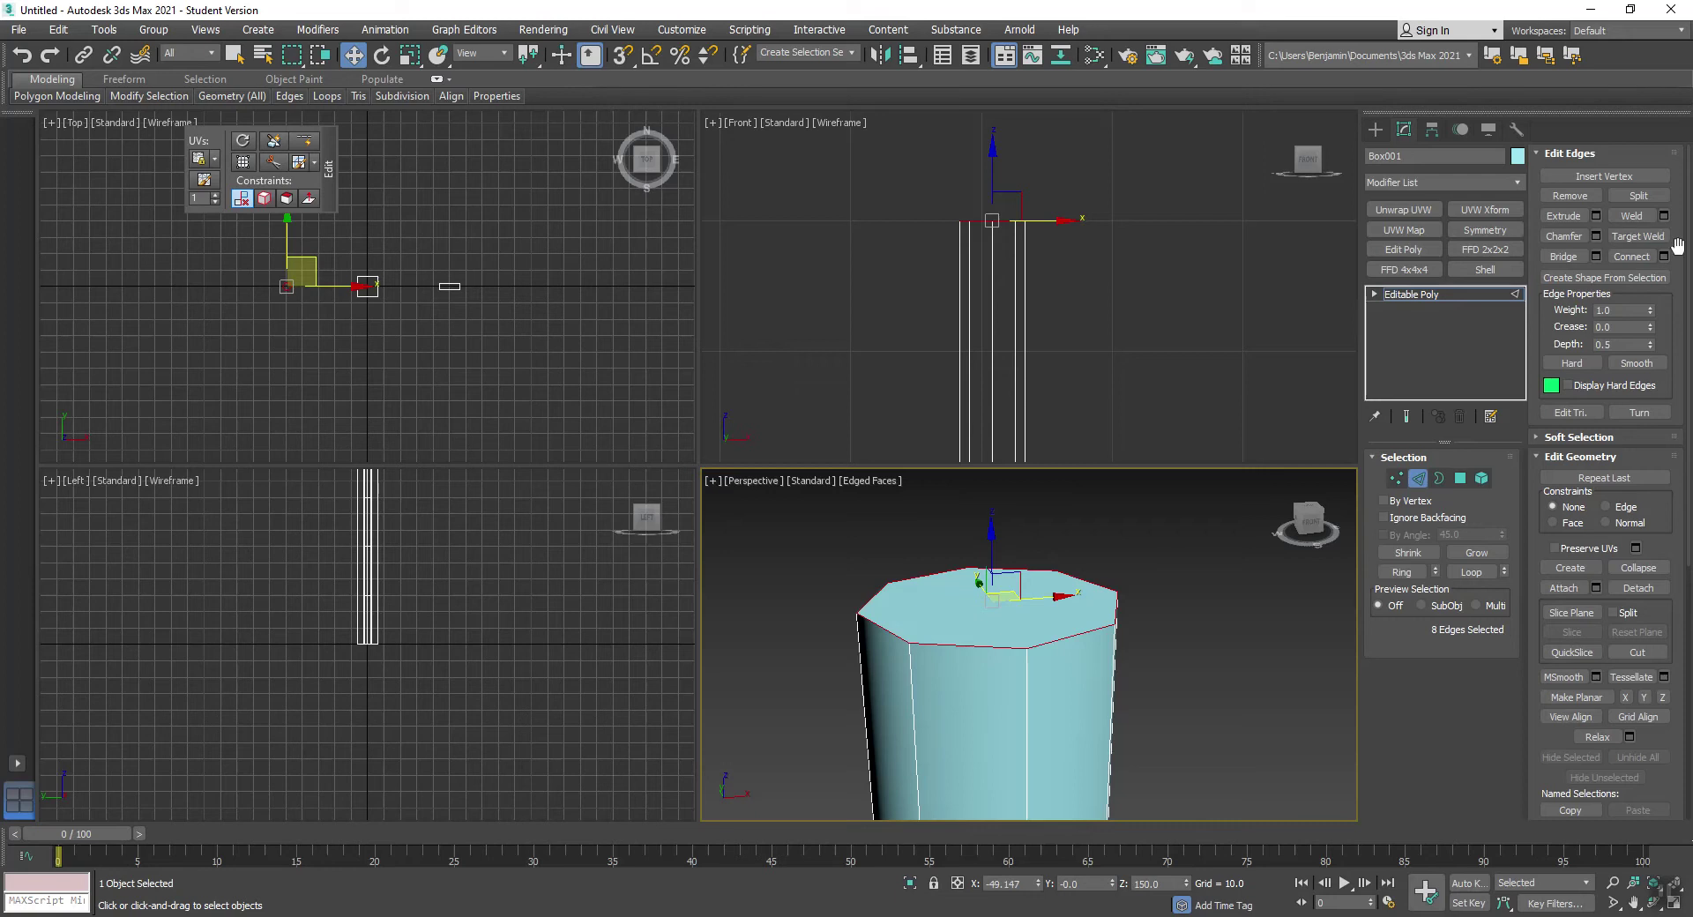
Chamfer the top rim by 0.25 with 0 segments
left_click(1596, 236)
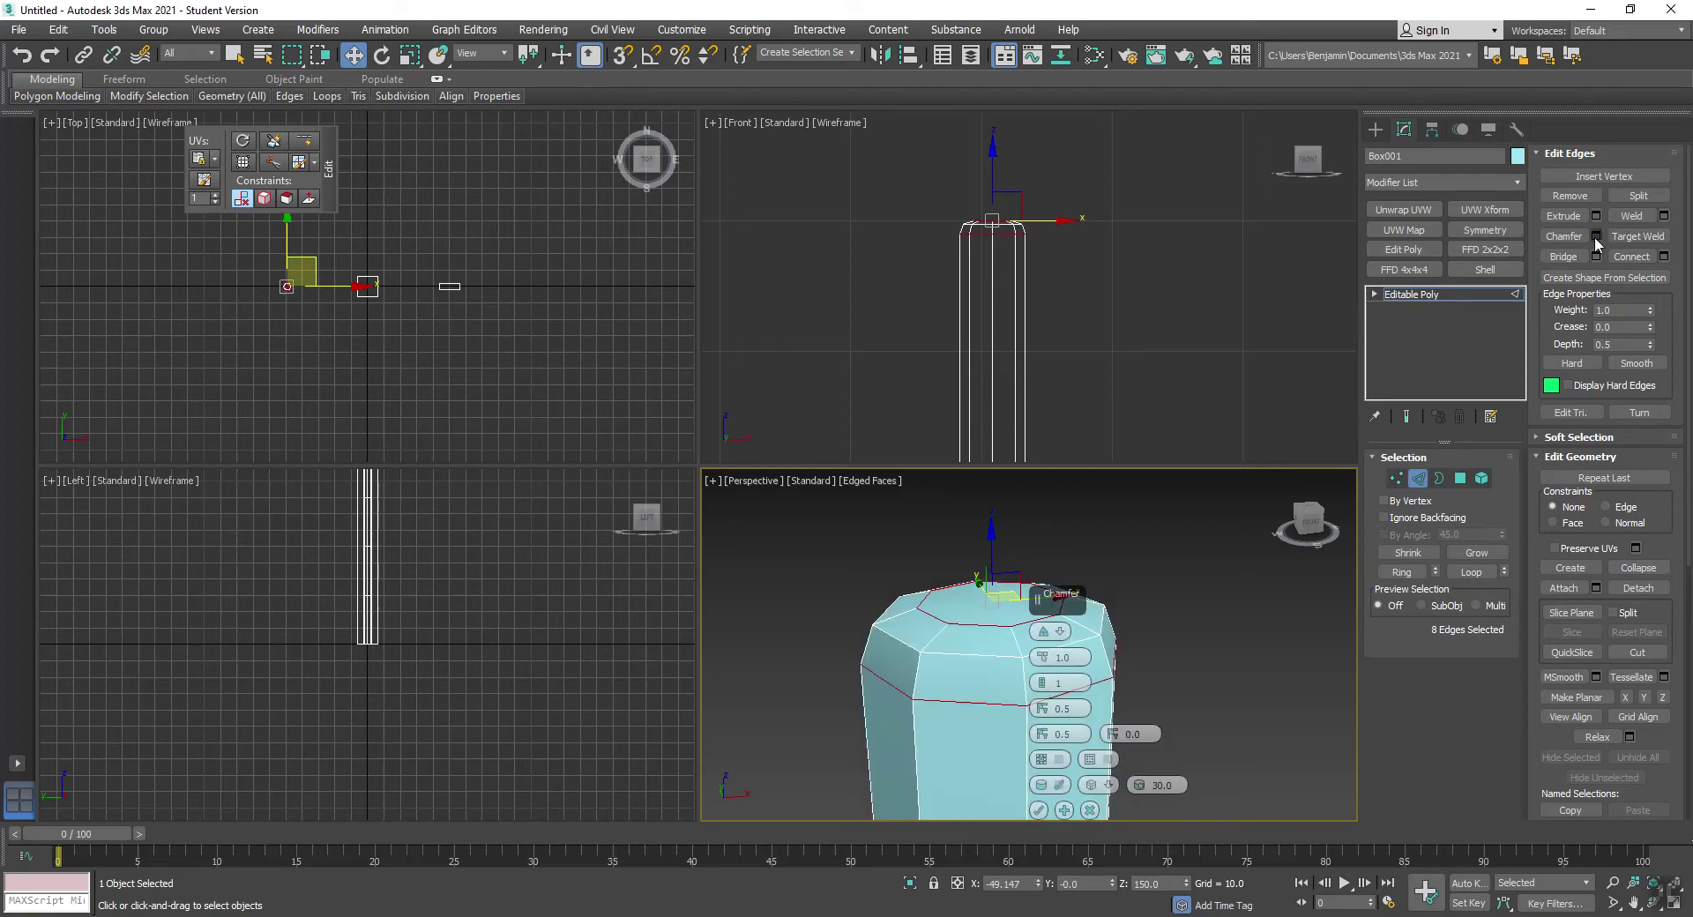
double_click(1082, 657)
type("0.25")
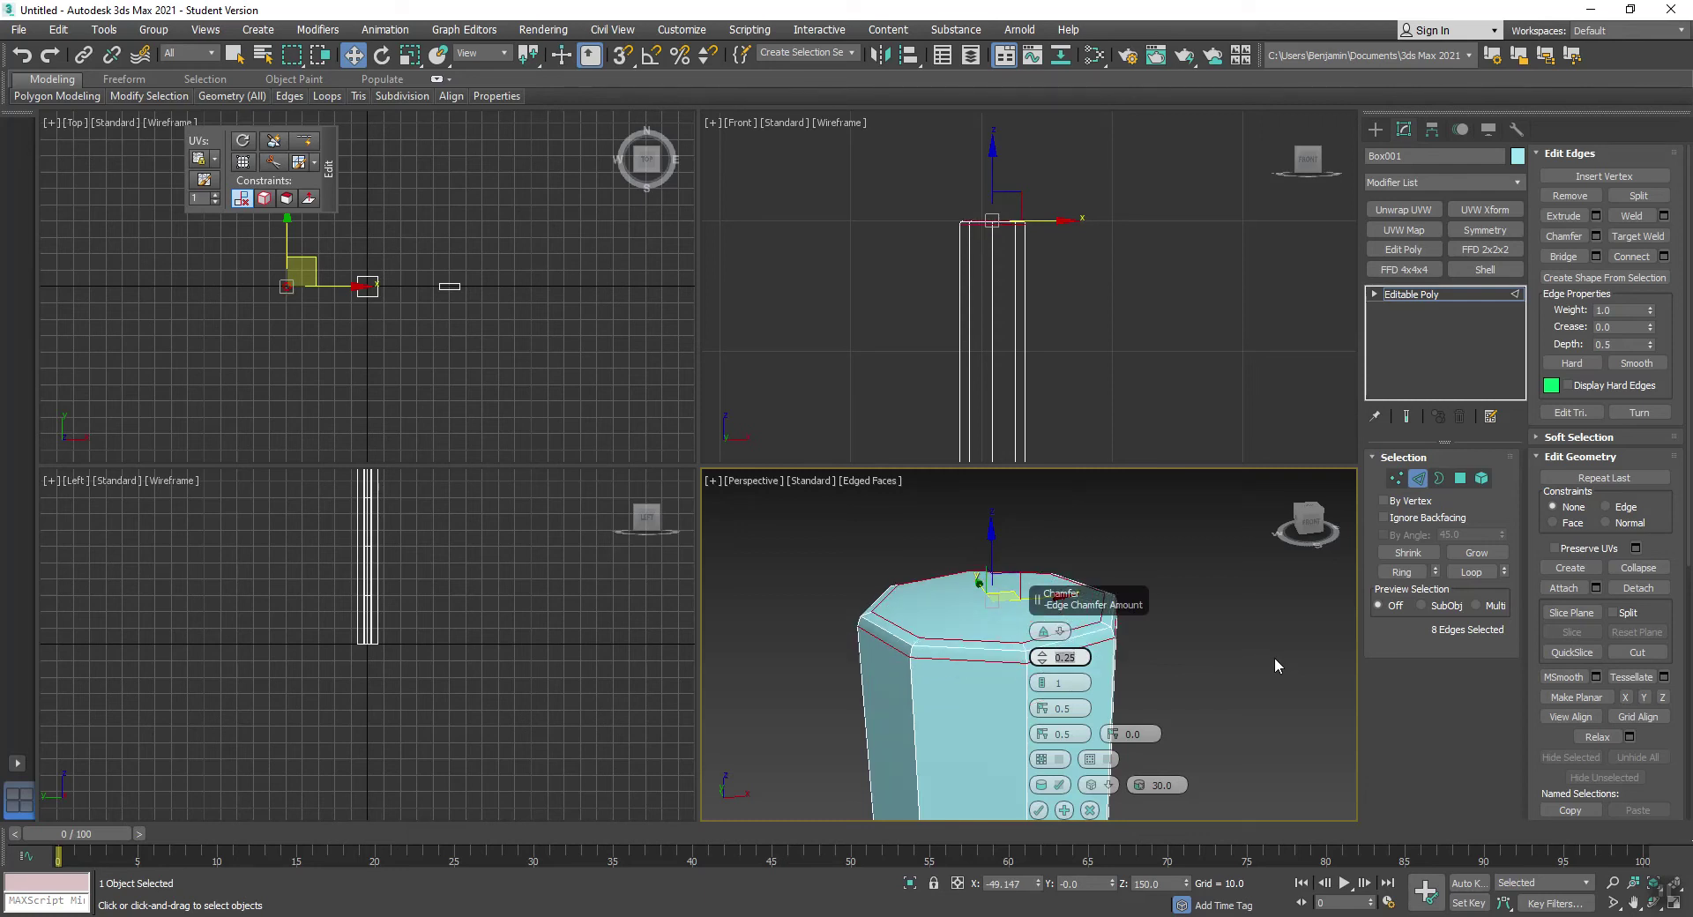
type("5")
key("Return")
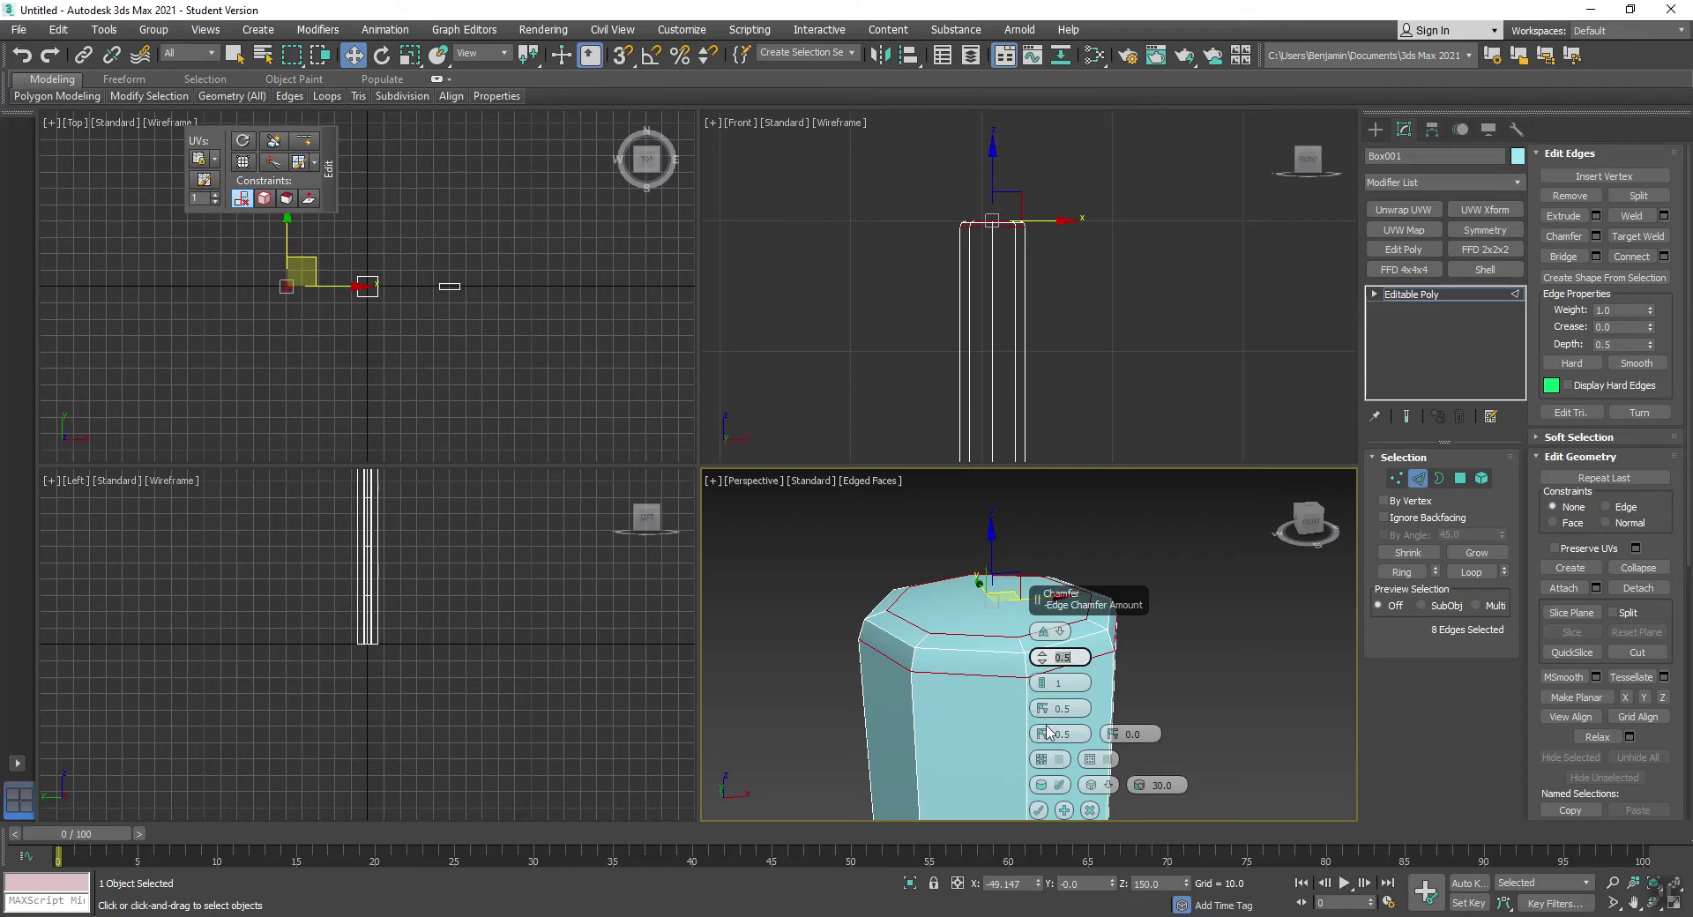
type(".25")
key("Return")
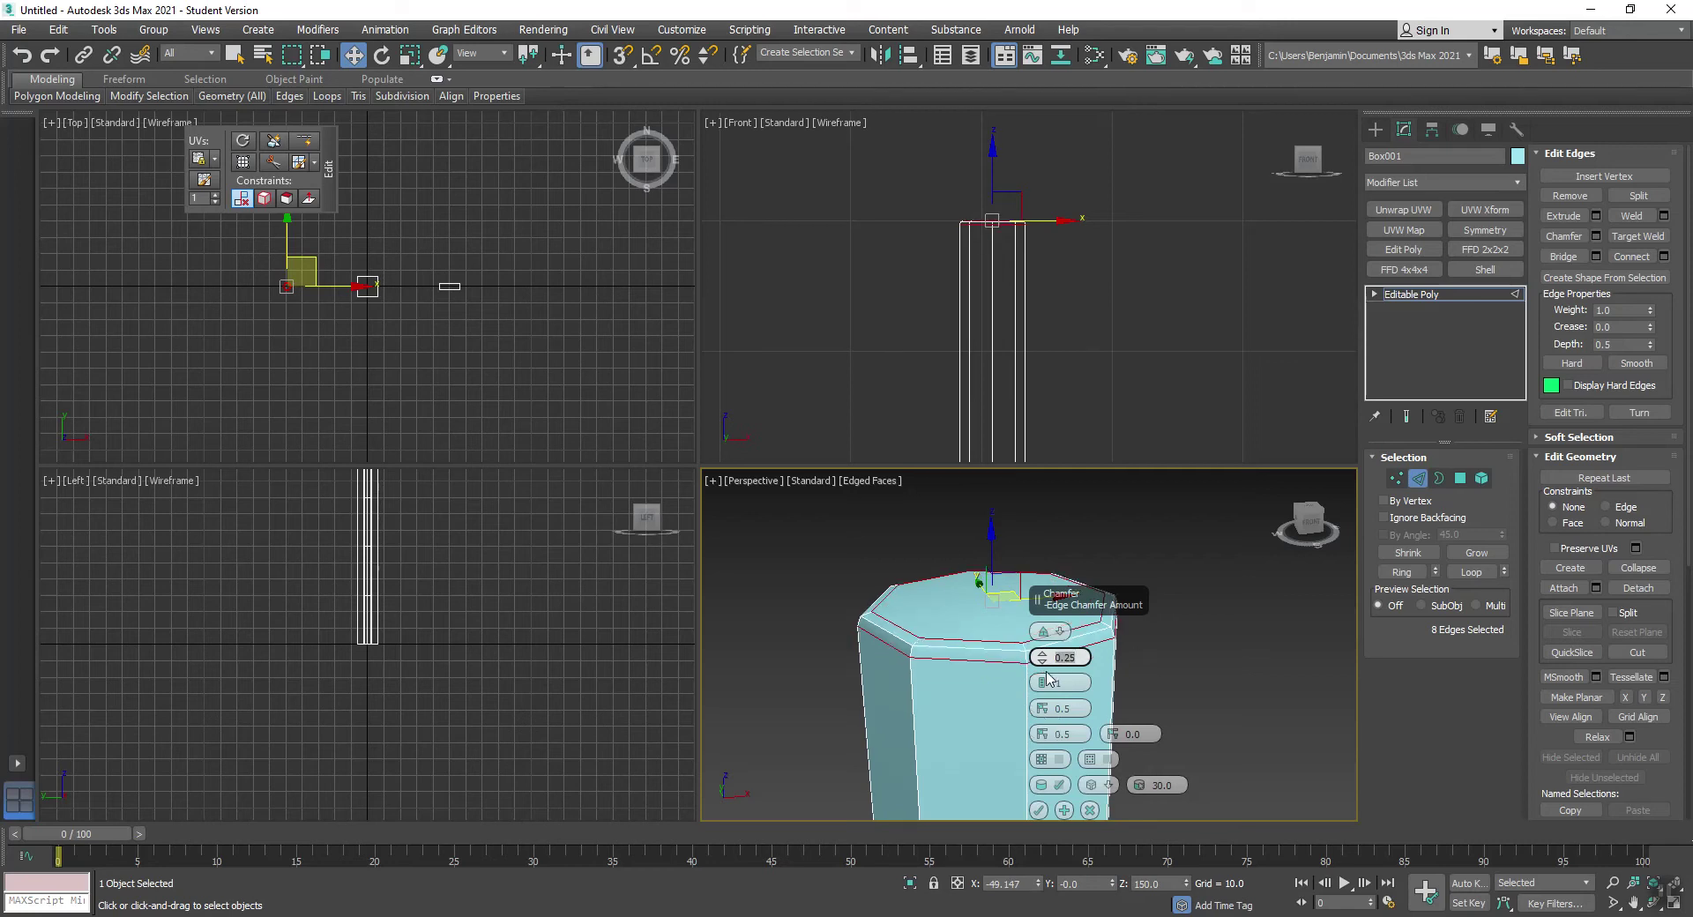
left_click(1088, 683)
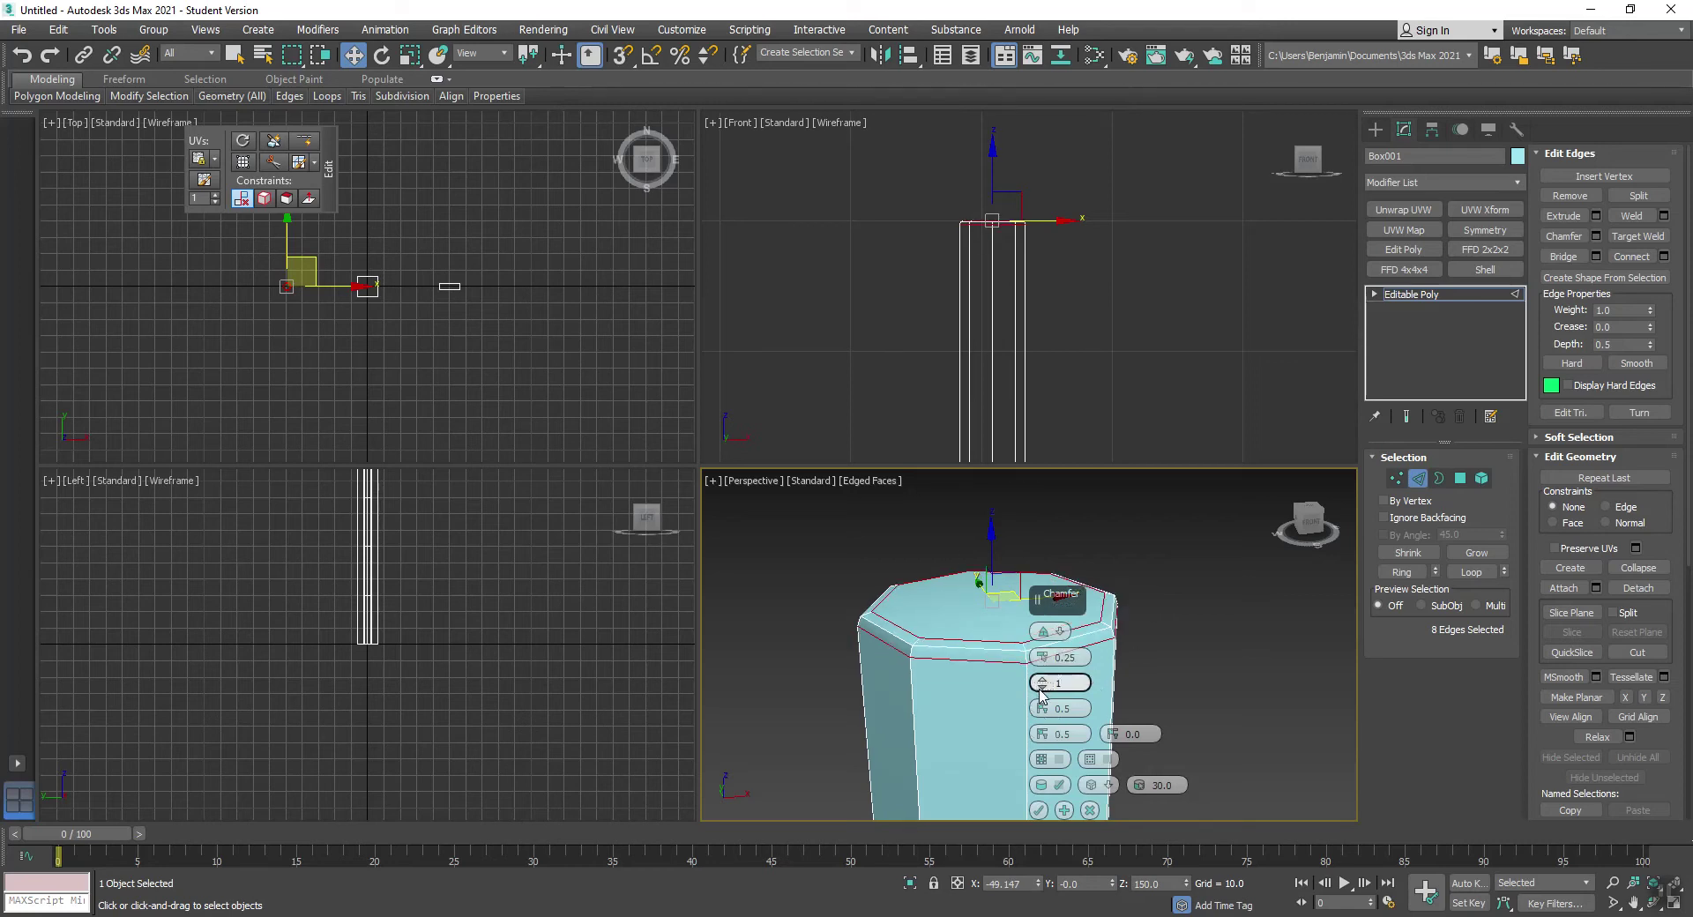
left_click(1040, 690)
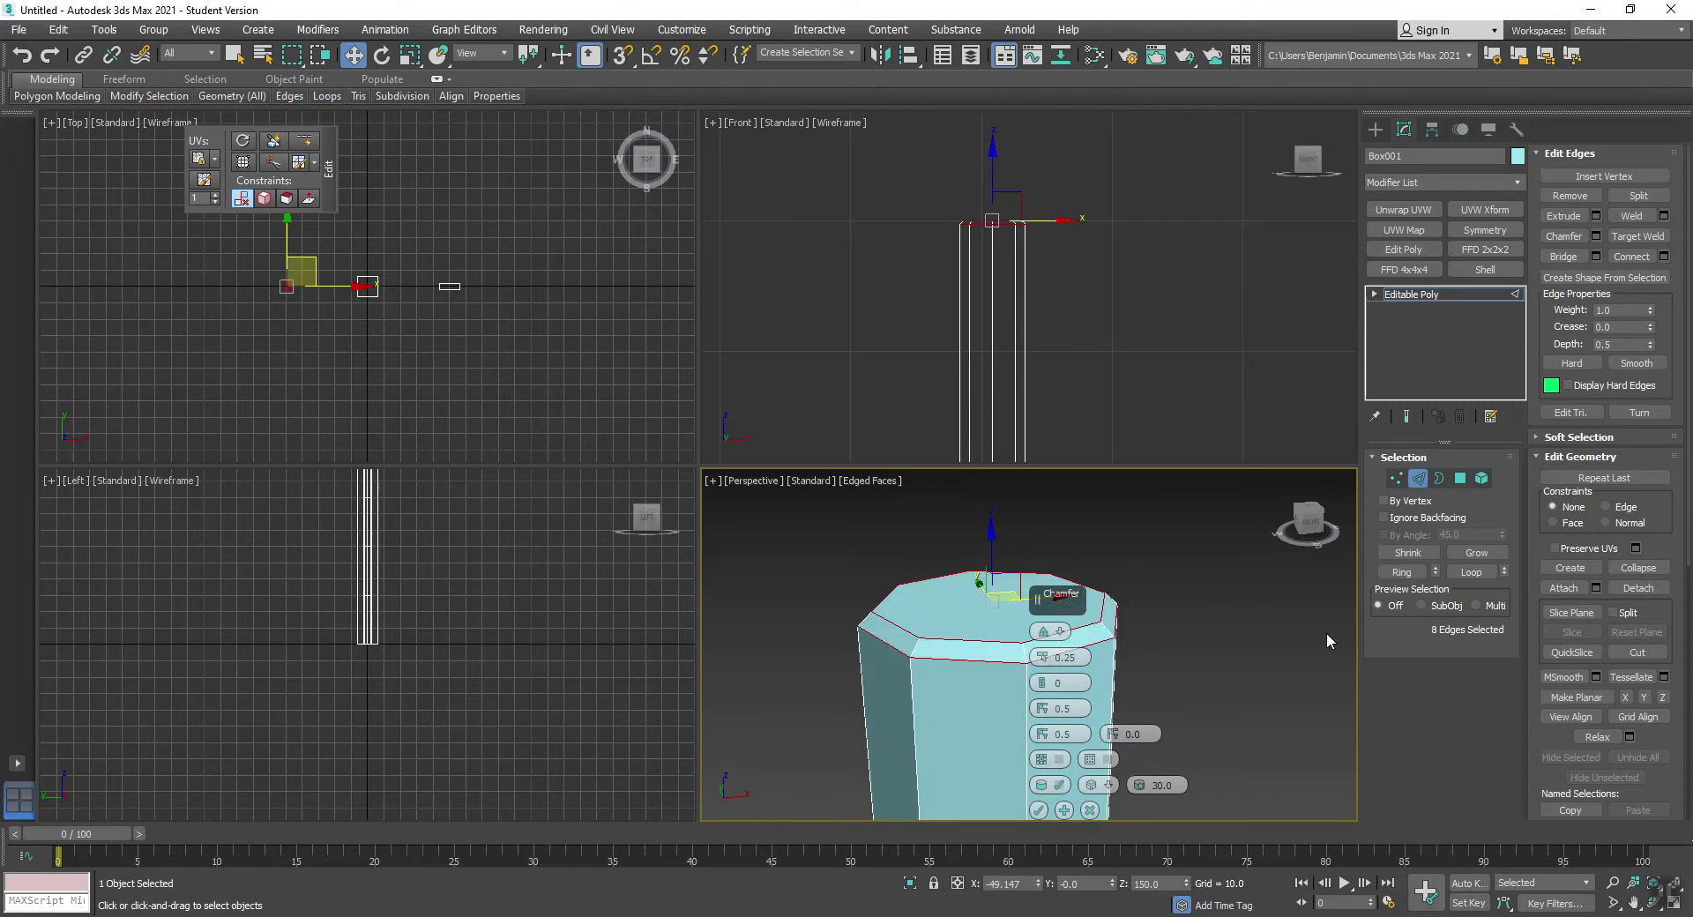
left_click(1039, 809)
left_click(1056, 328)
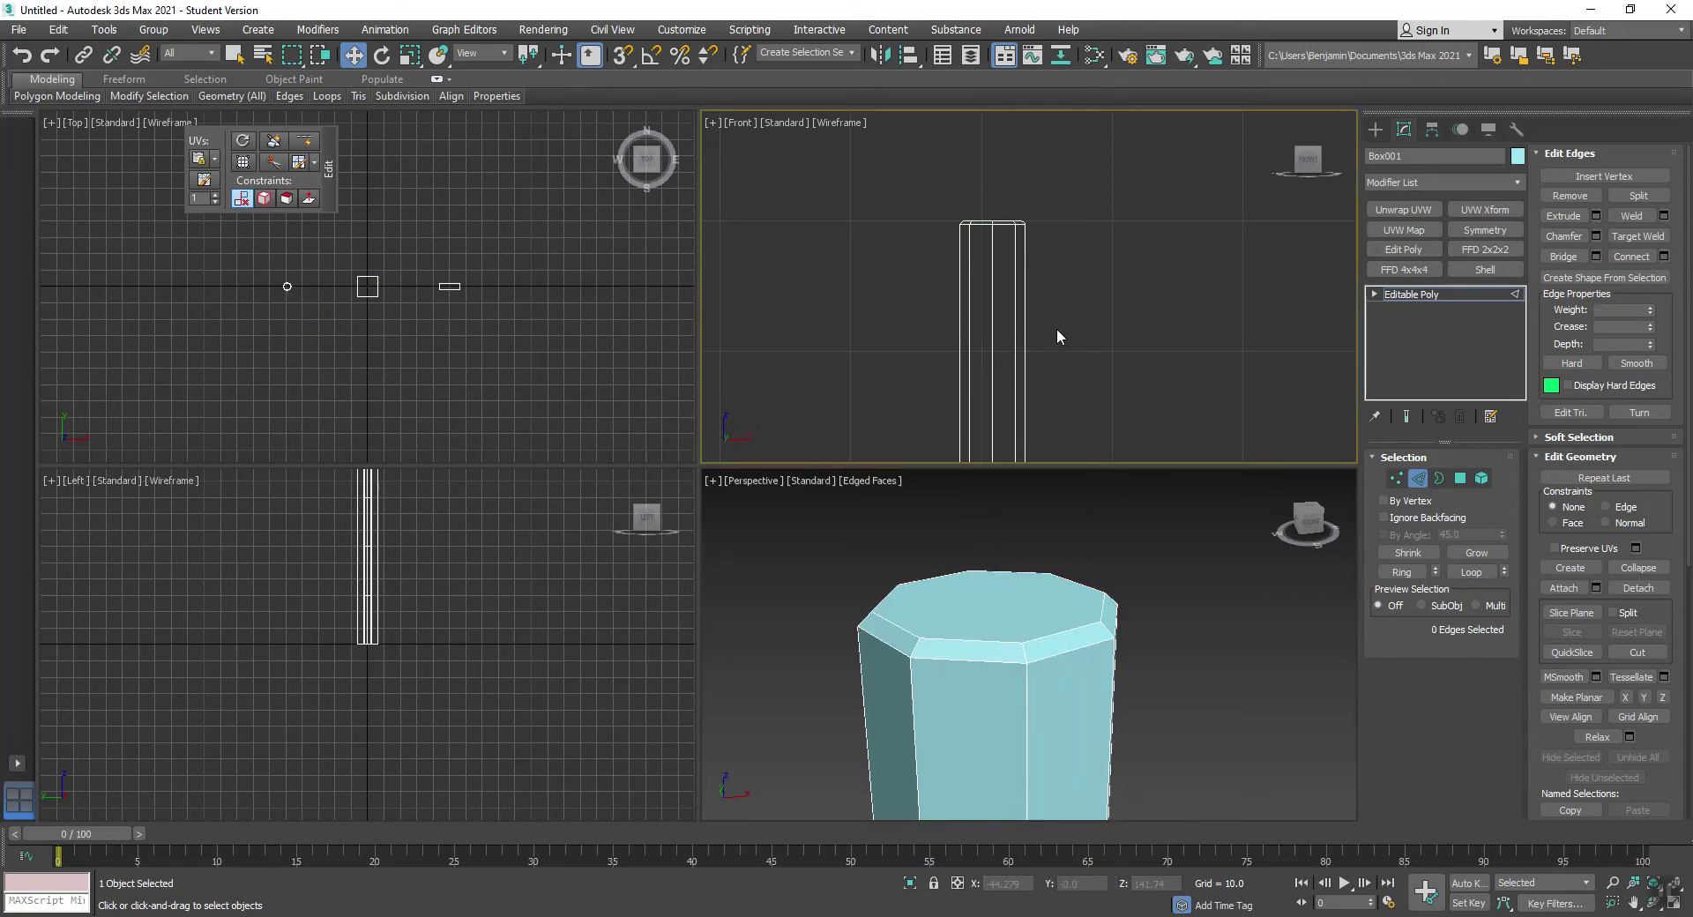
Select only the bottom rim edges of the pole in the Front view
key("z")
scroll(938, 451, "up", 8)
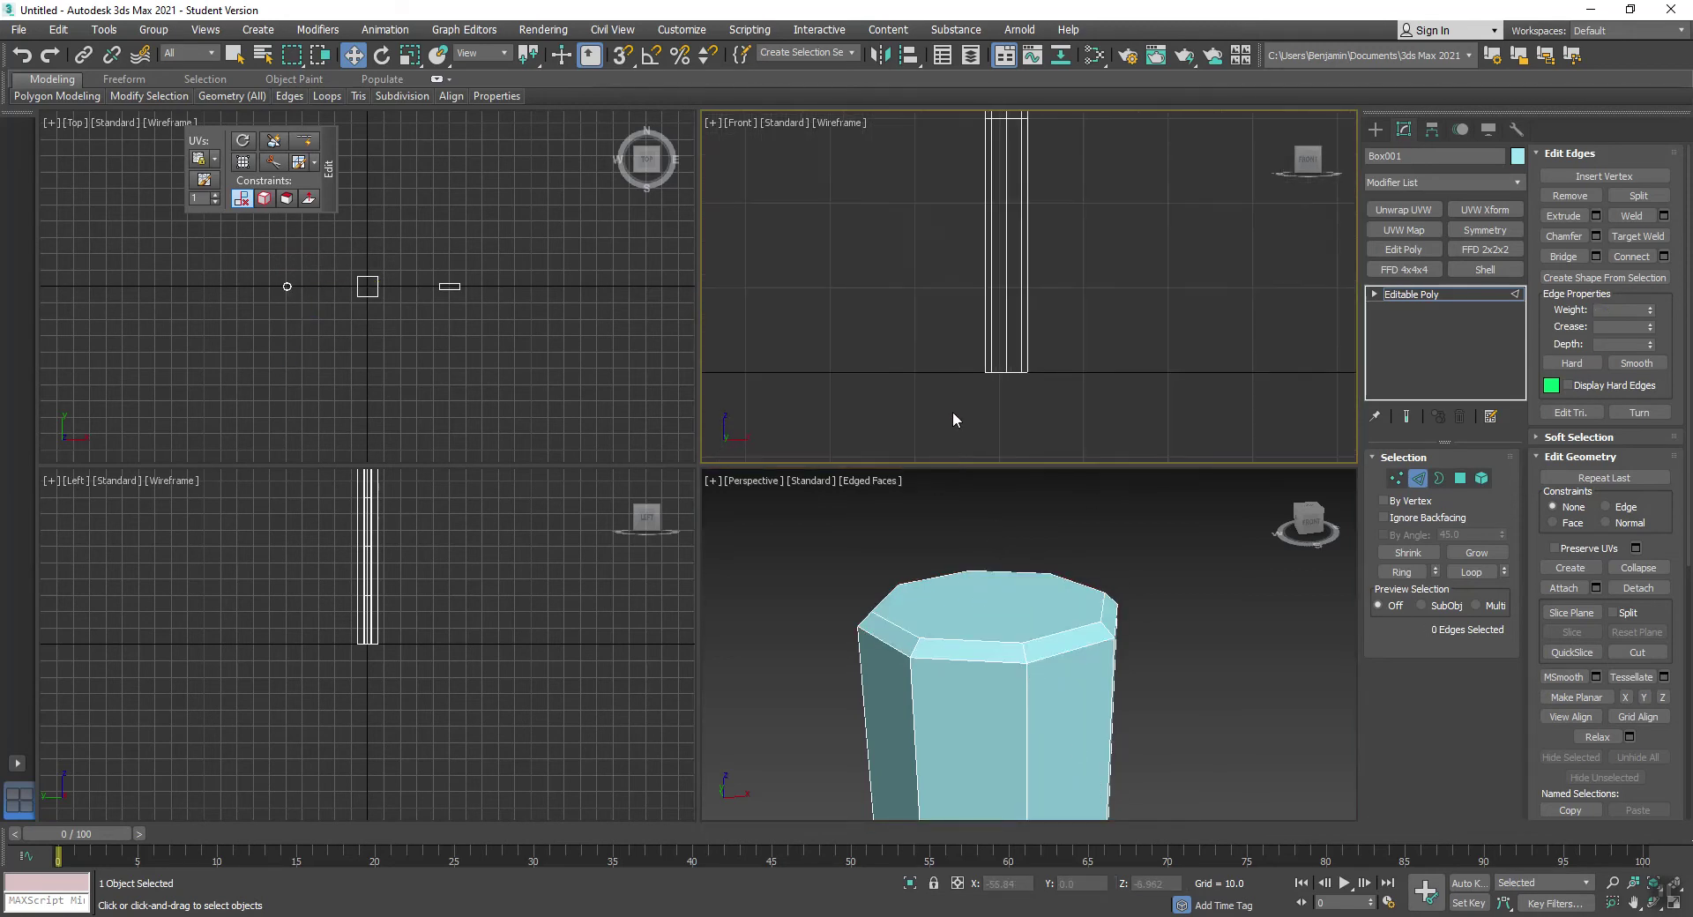
left_click_drag(960, 340, 1036, 398)
left_click_drag(935, 340, 1111, 129, "alt")
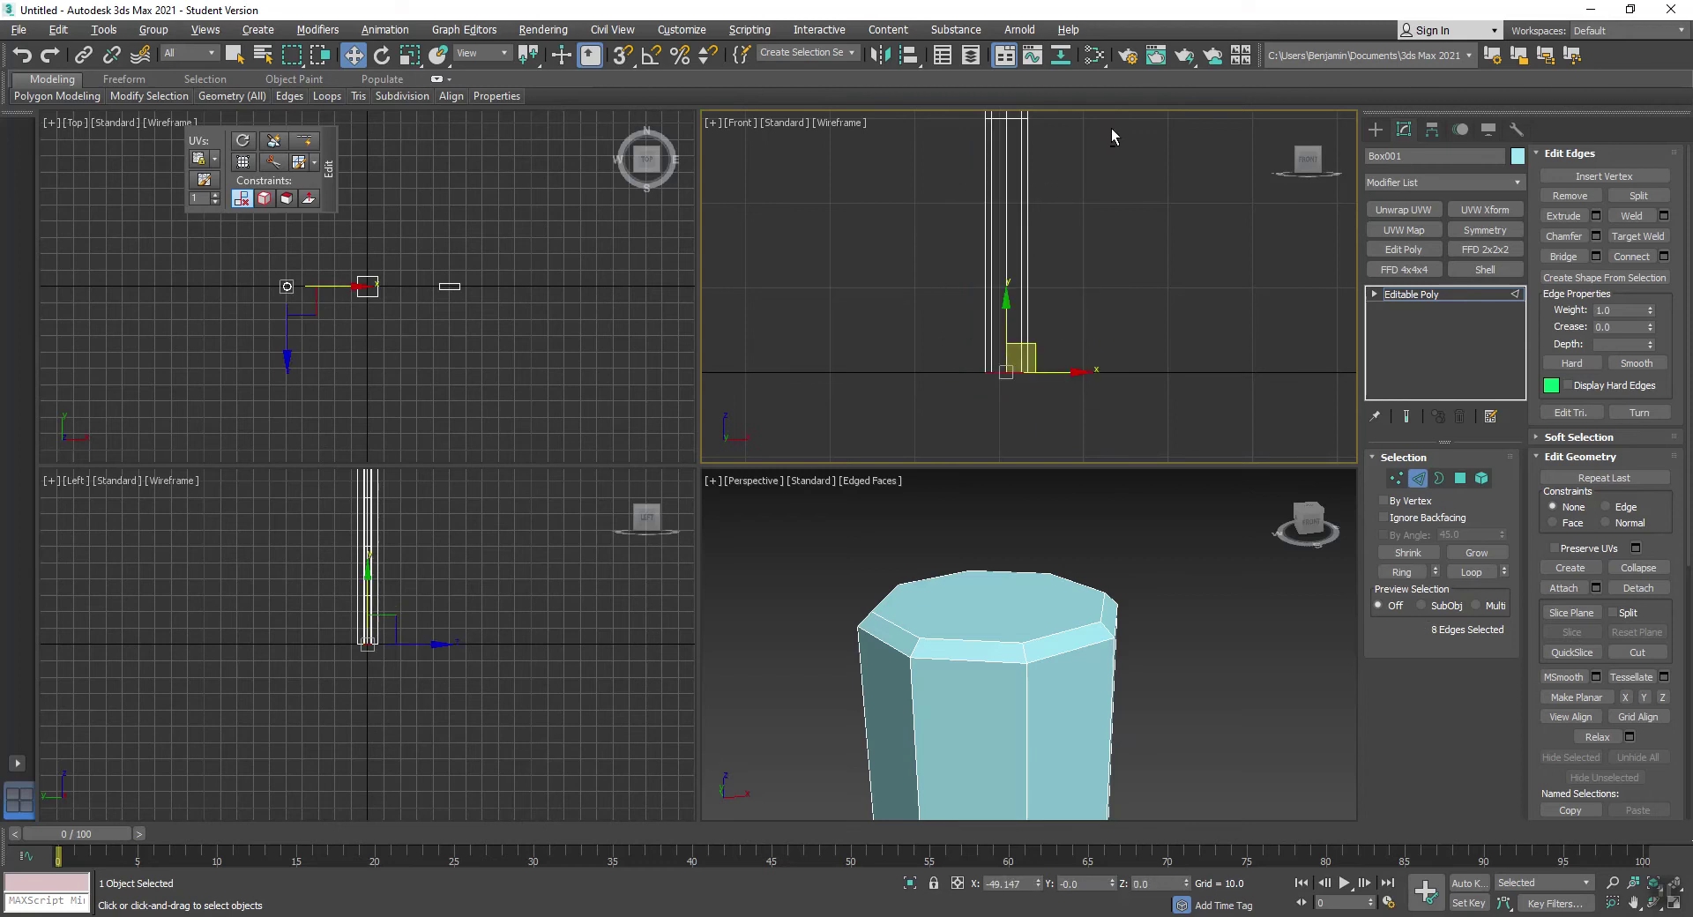
middle_click(1160, 684)
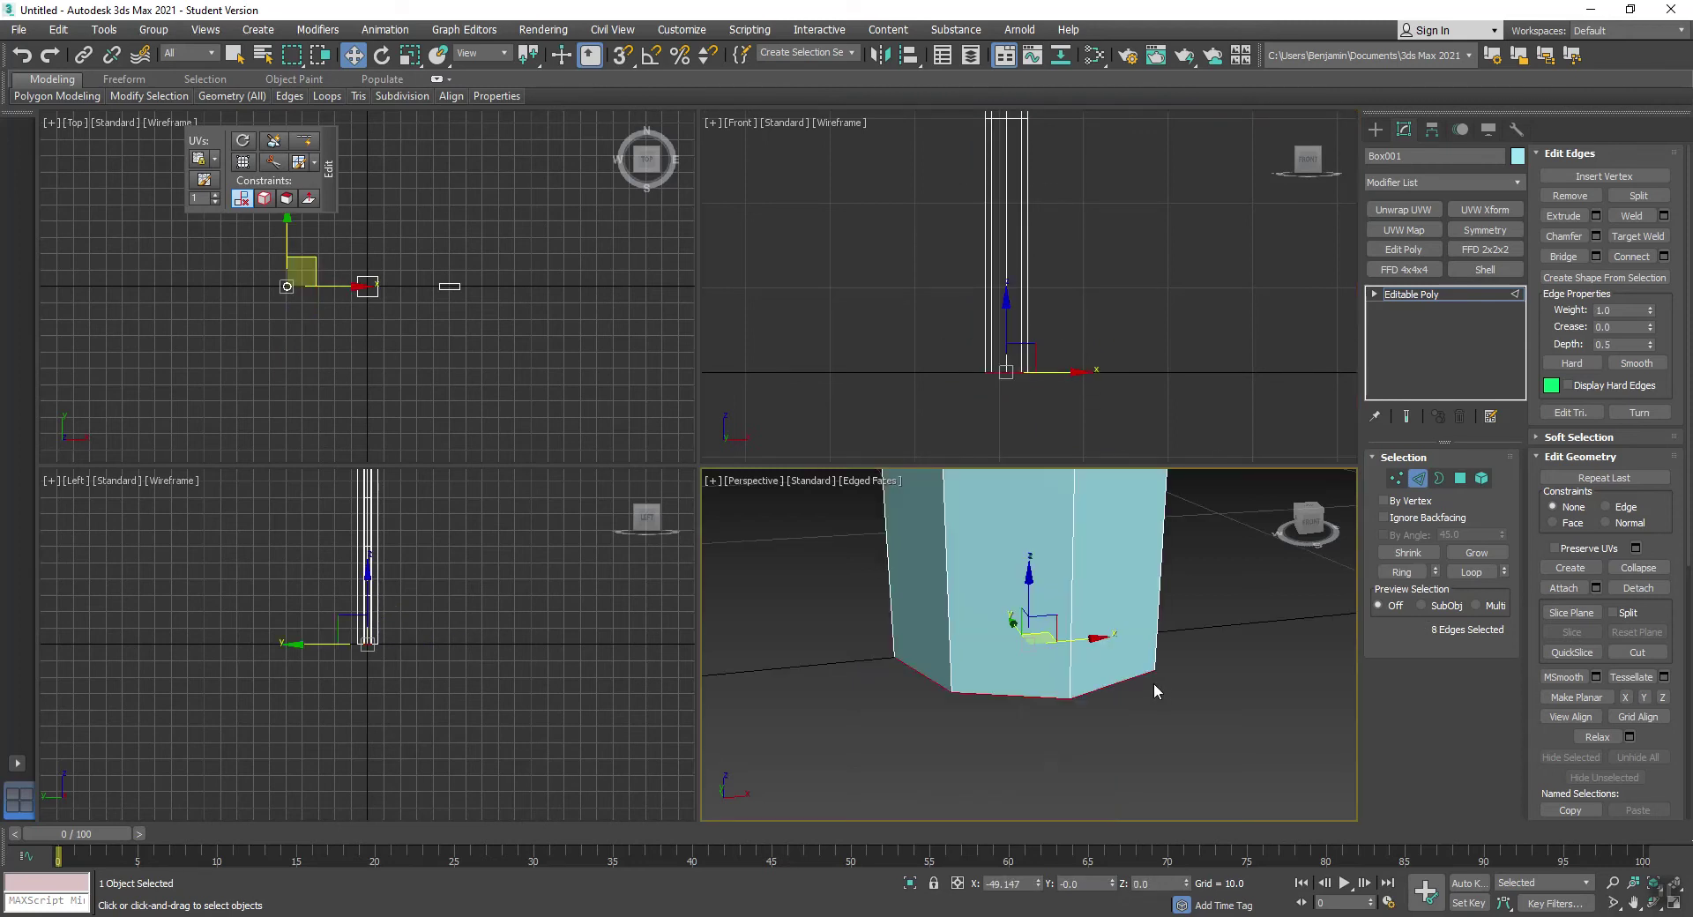
middle_click_drag(1154, 682, 1053, 585, "alt")
key("ctrl+z")
middle_click(1108, 282)
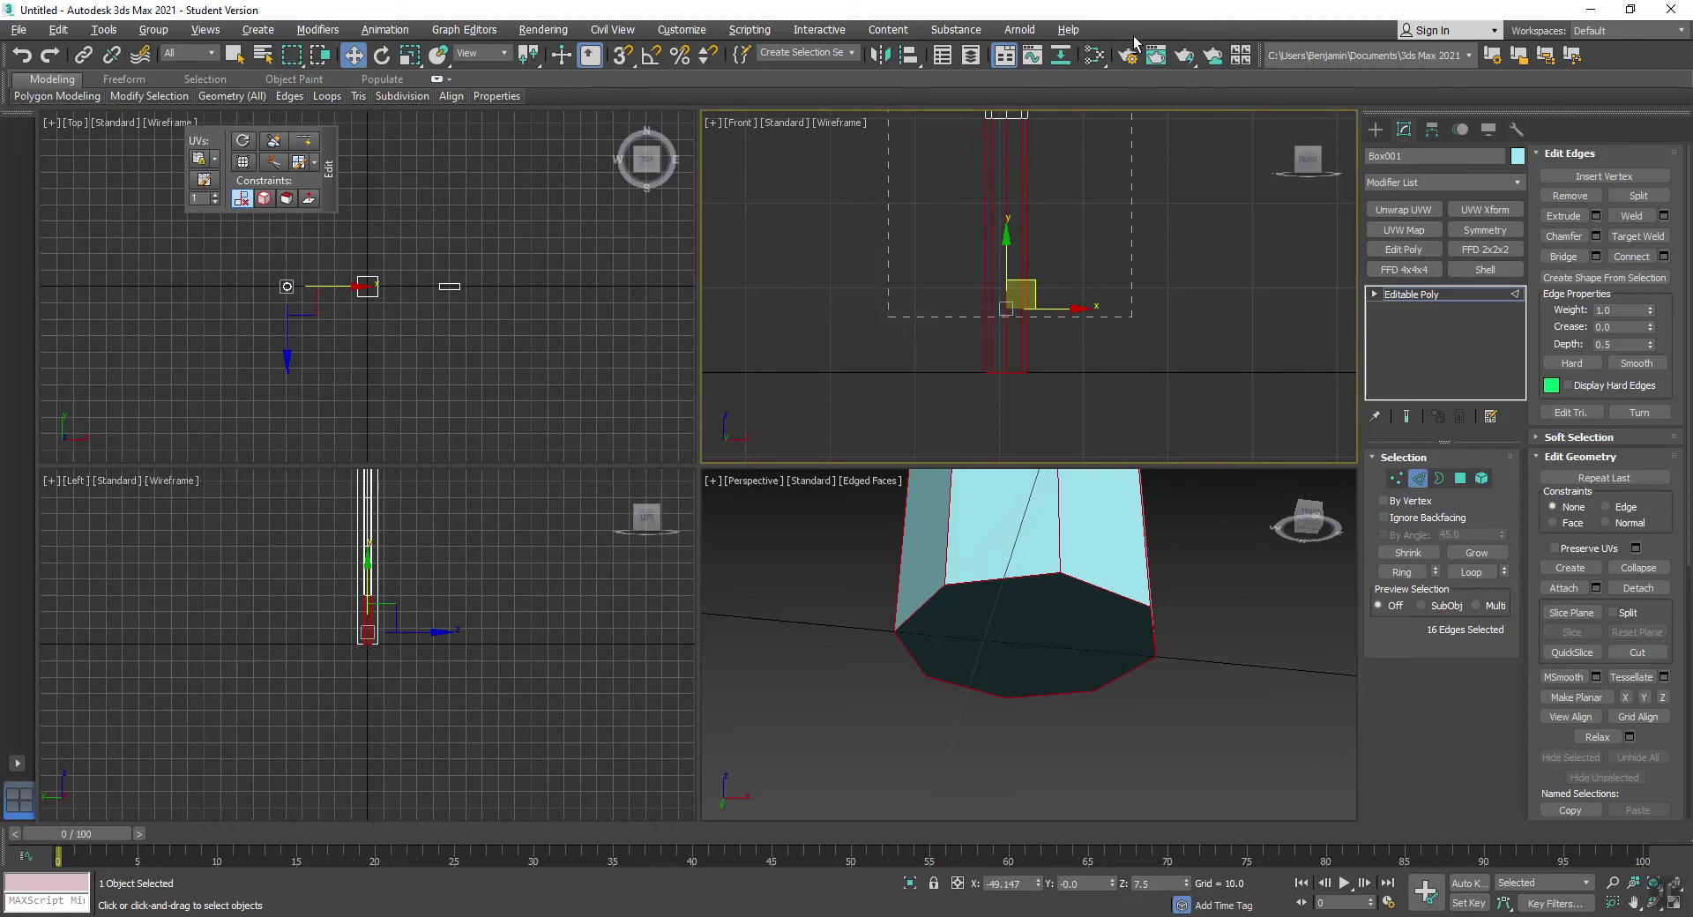
left_click_drag(1136, 42, 1124, 114, "alt")
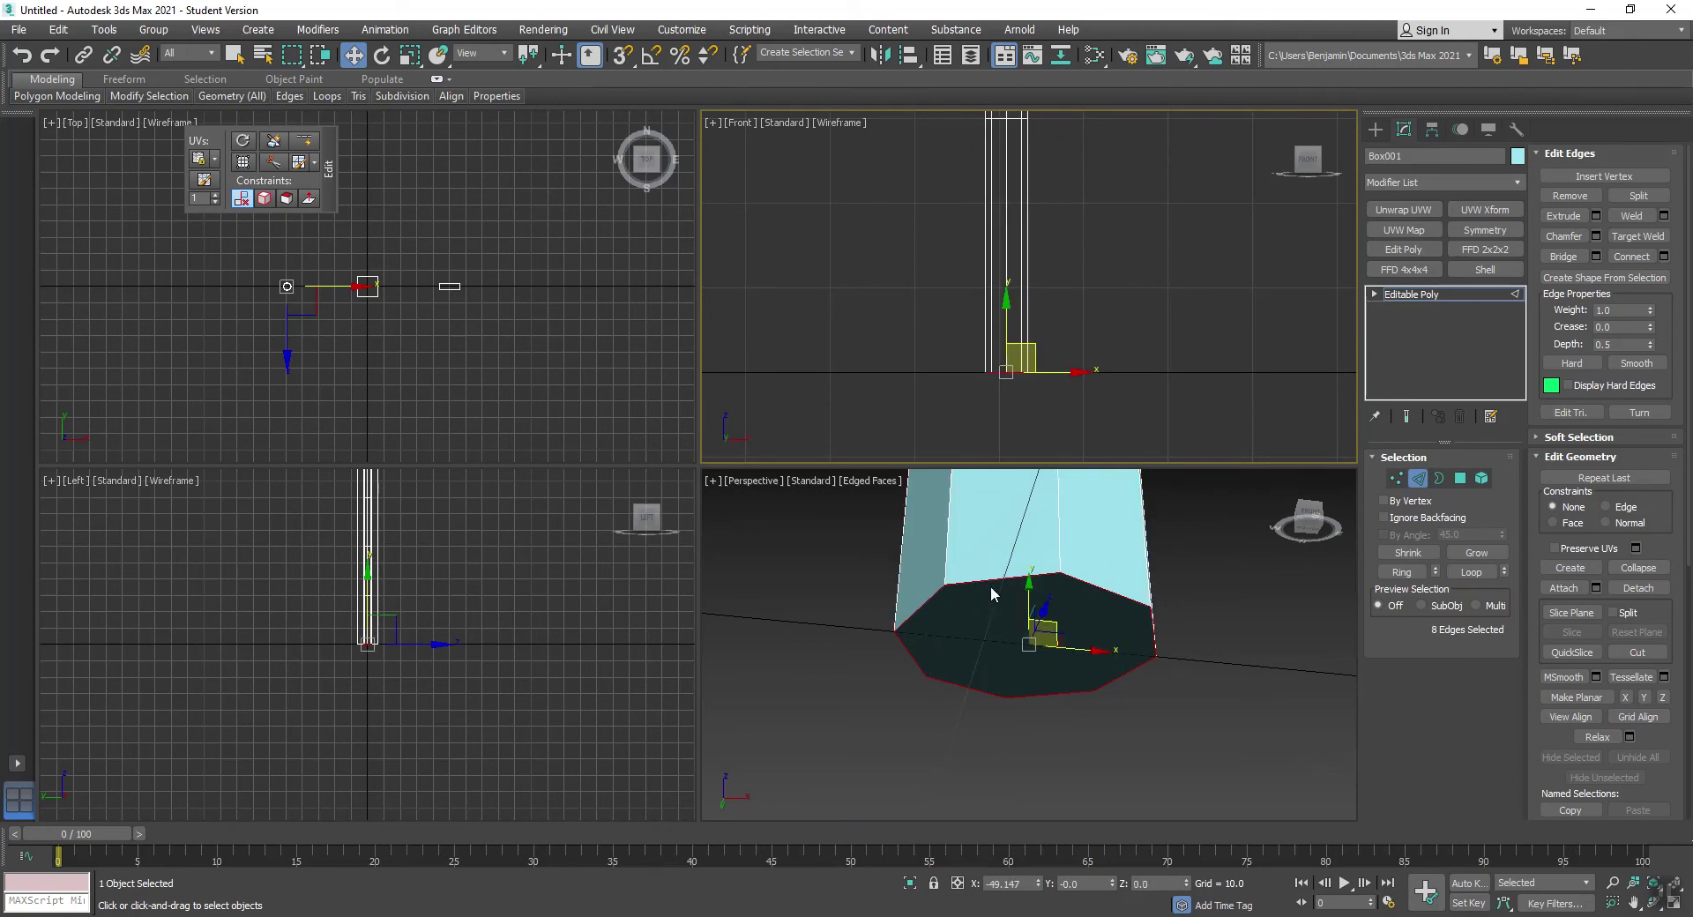
Apply the 0.25 chamfer to the bottom rim and clear the selection
left_click(1596, 236)
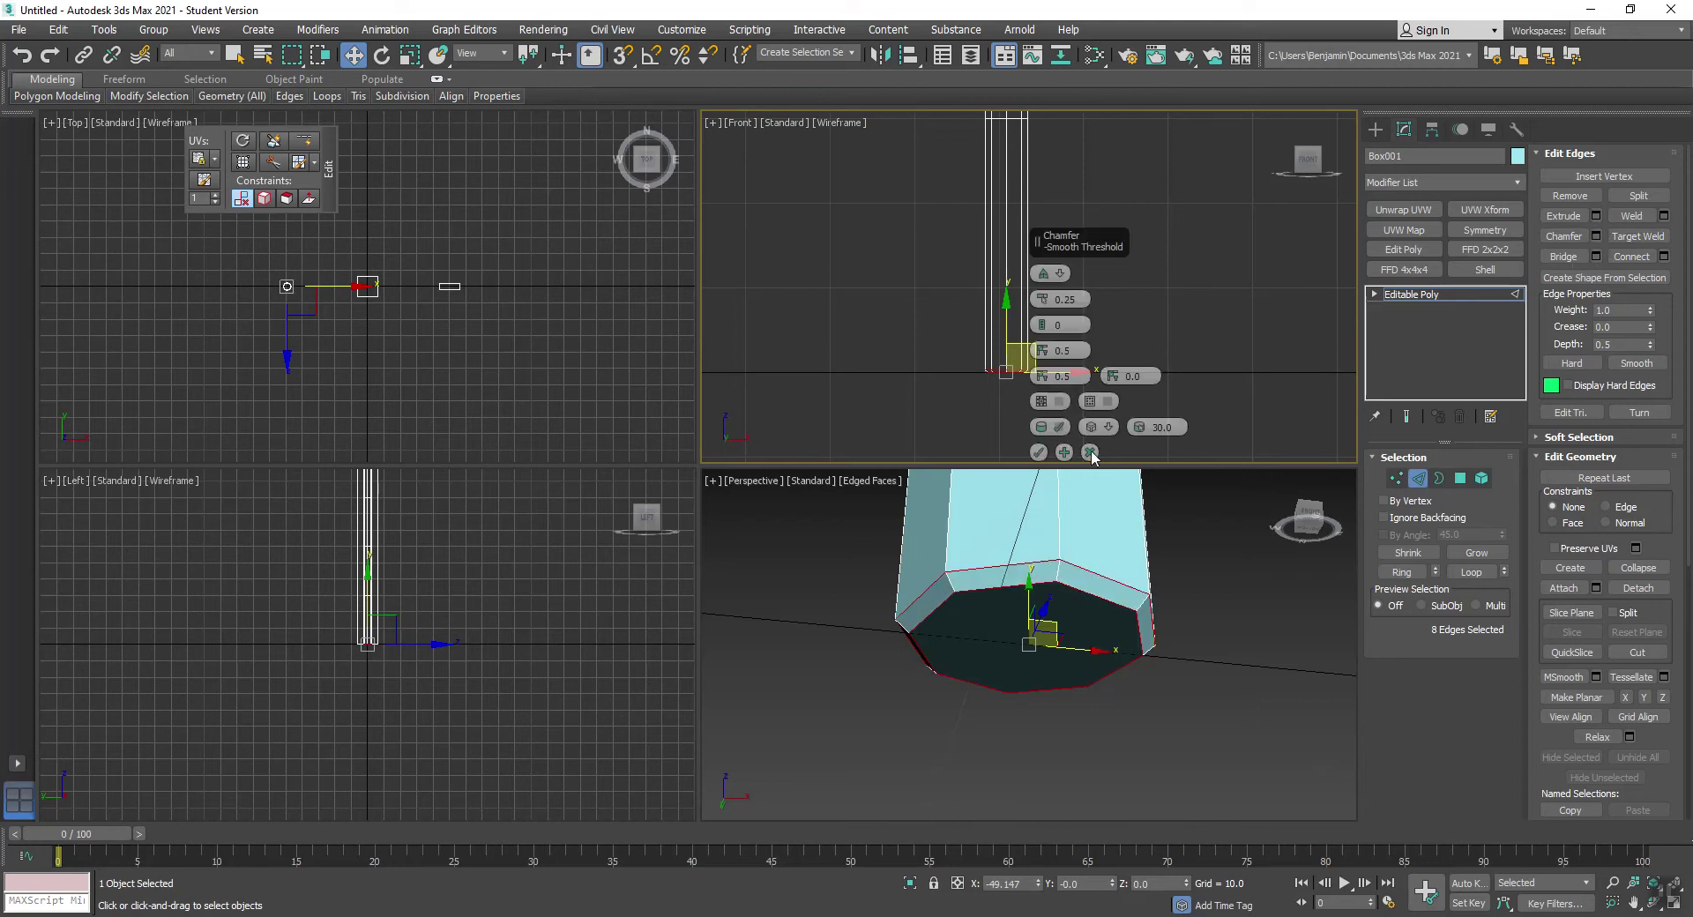
key("Return")
left_click(1168, 605)
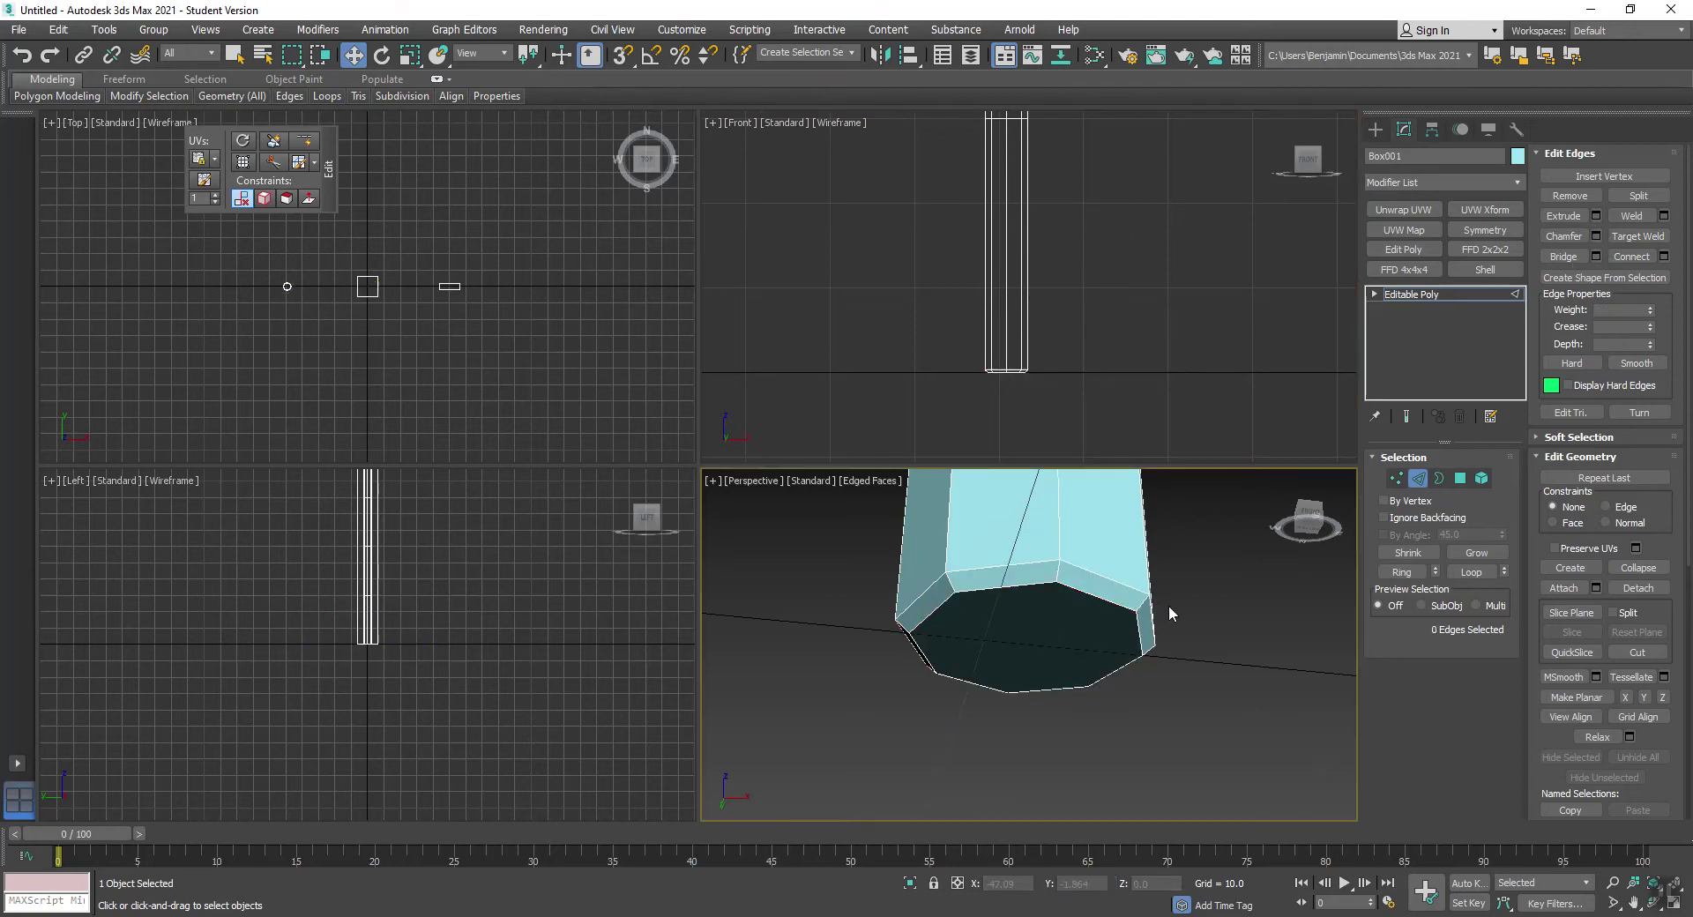
scroll(377, 306, "up", 2)
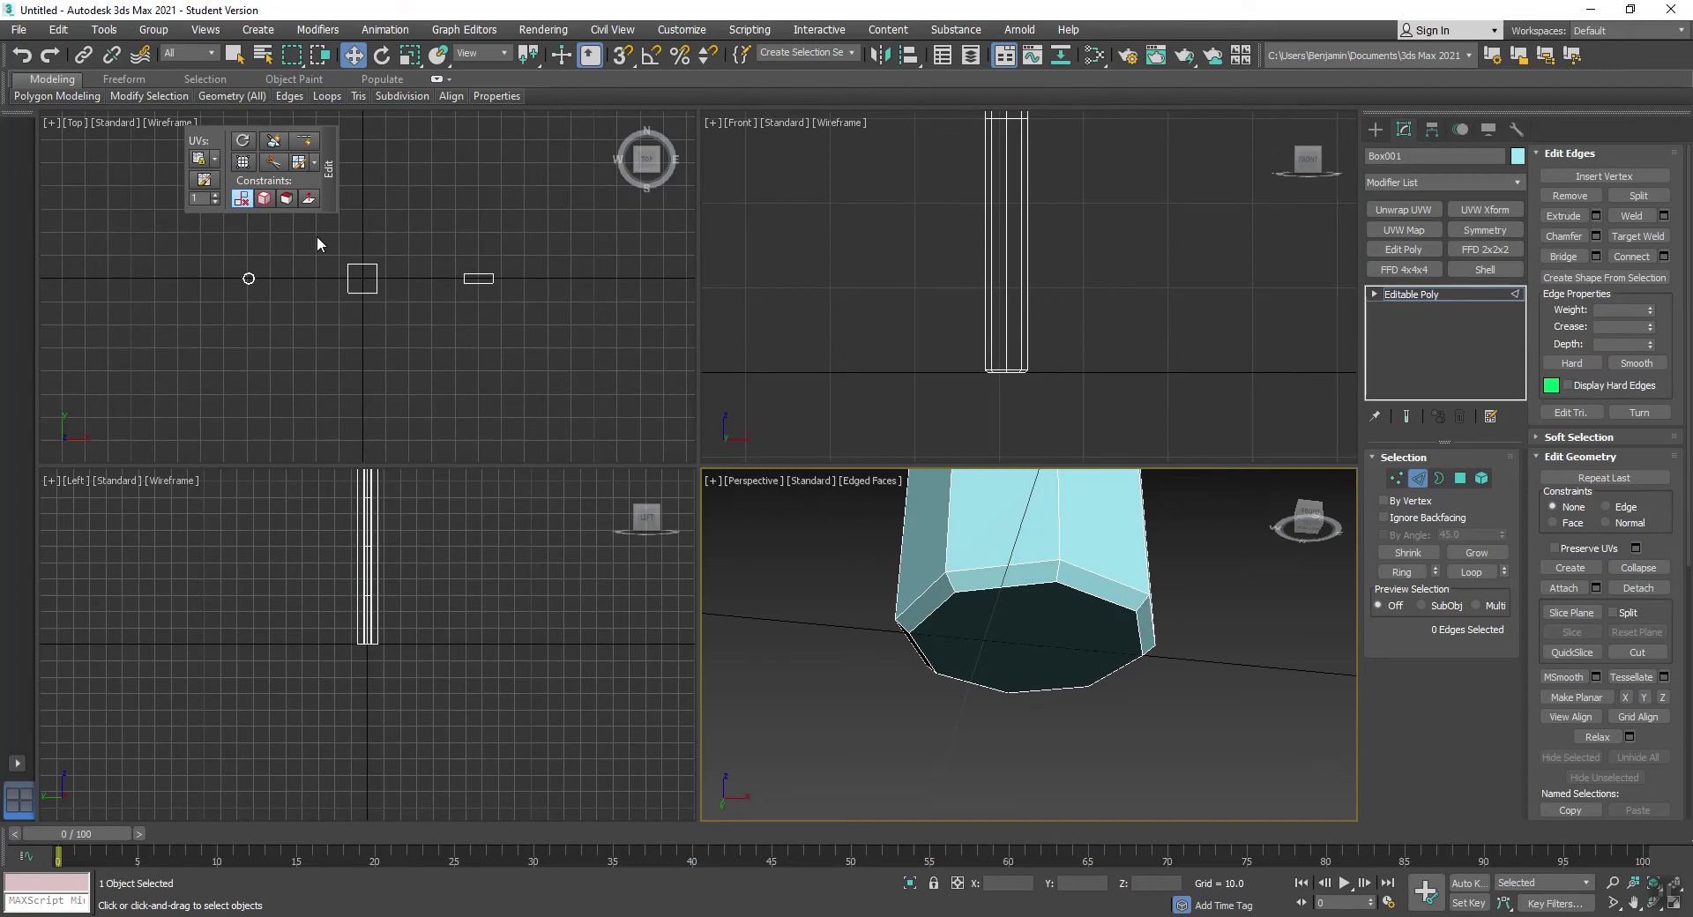
Select all edges of both rectangular pillars and zoom in on them in a maximized Perspective view
left_click_drag(315, 235, 459, 279)
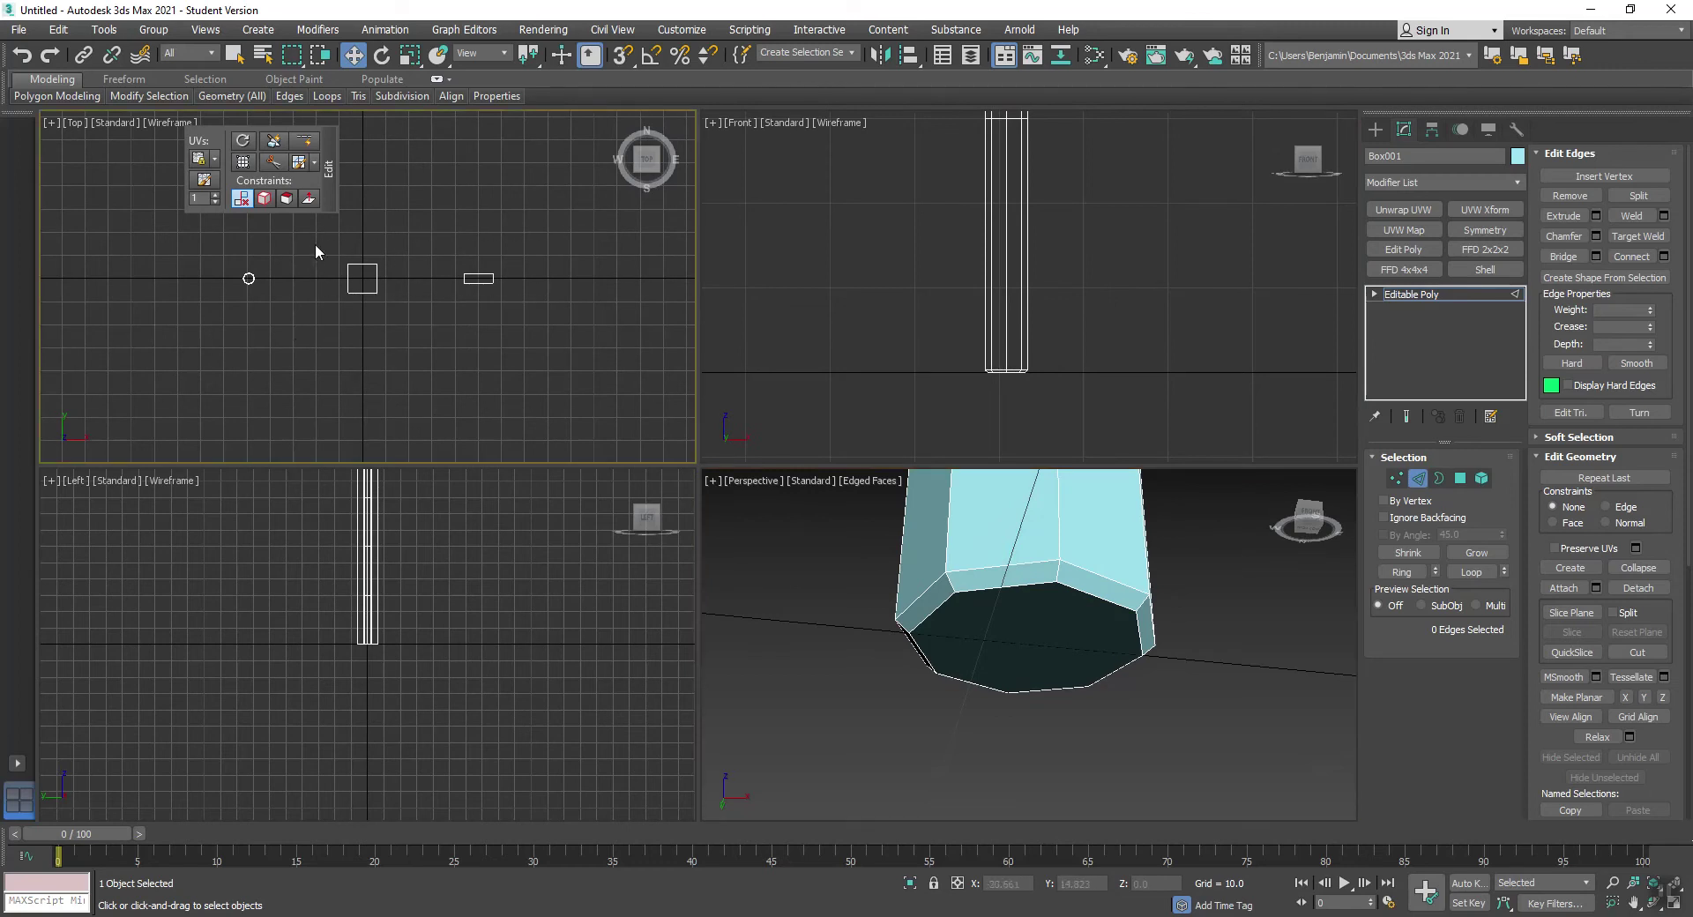
left_click_drag(315, 243, 510, 305)
middle_click(1210, 575)
key("alt+w")
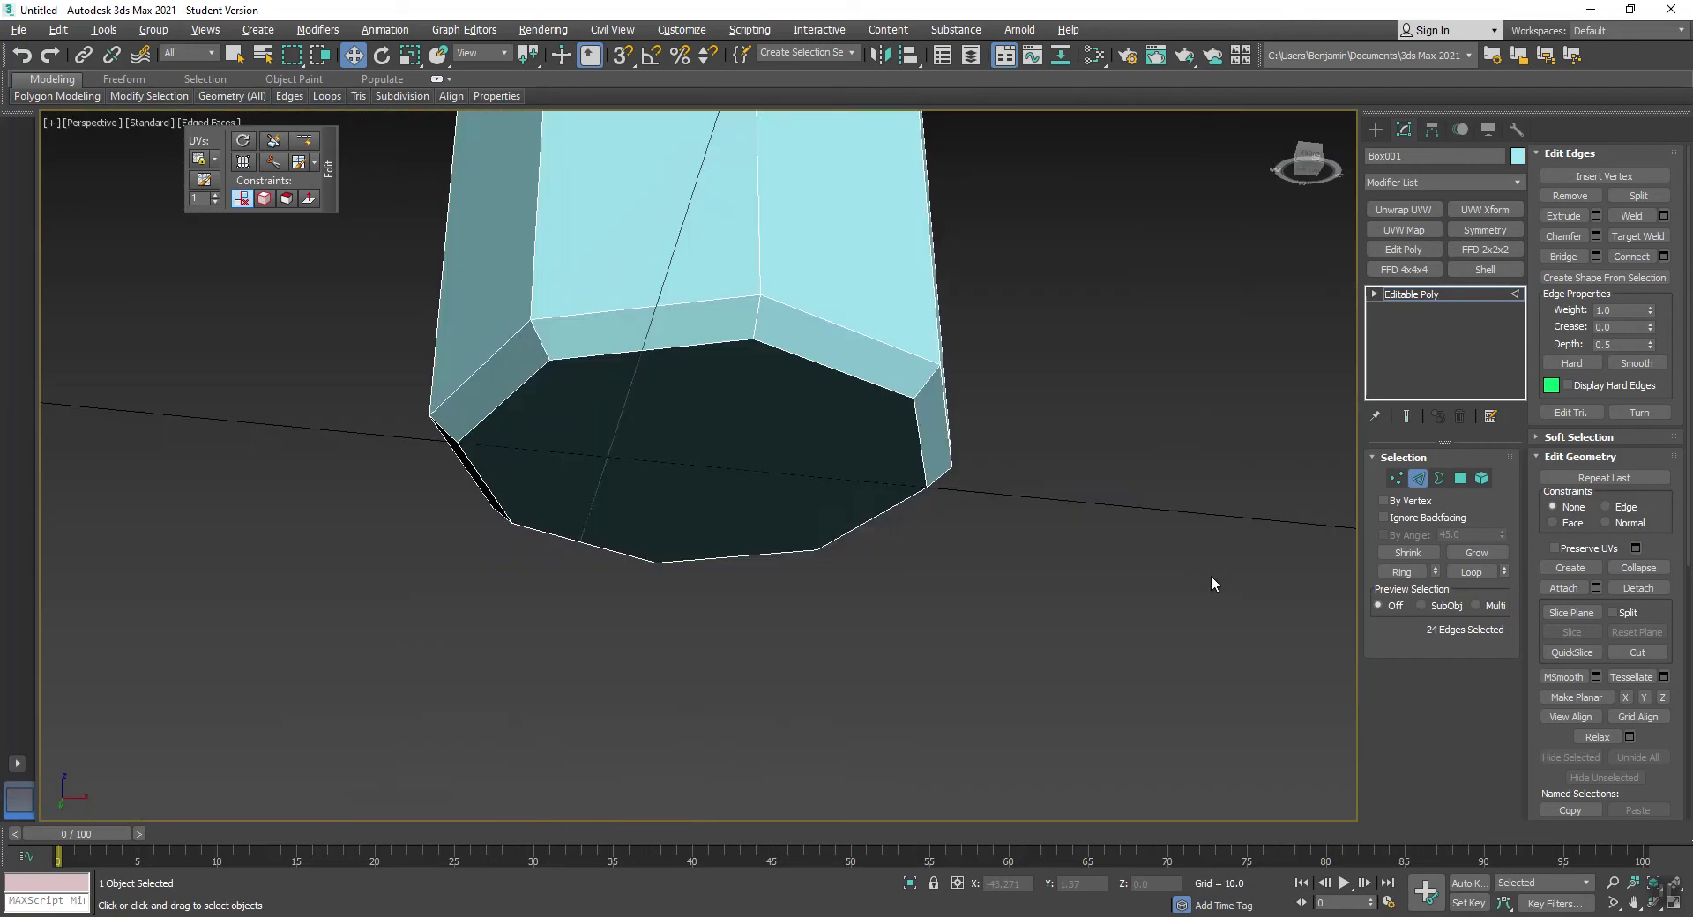
key("z")
middle_click_drag(650, 332, 692, 308, "alt")
key("Escape")
key("alt+z")
left_click_drag(669, 278, 675, 266)
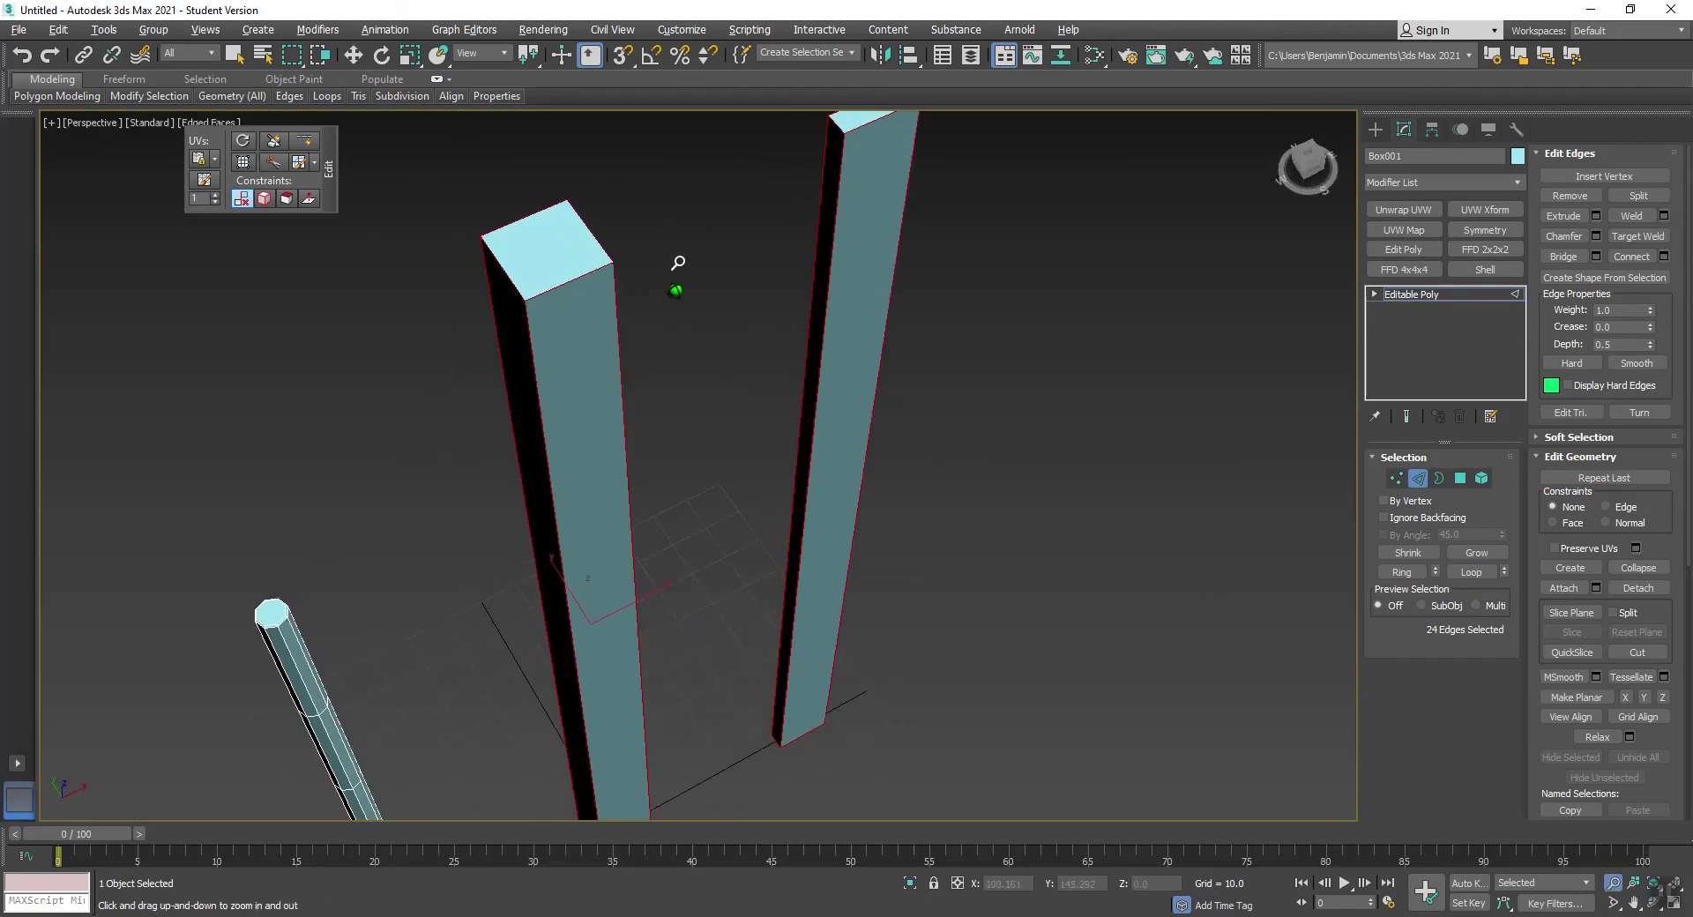
right_click(675, 266)
scroll(795, 247, "up", 3)
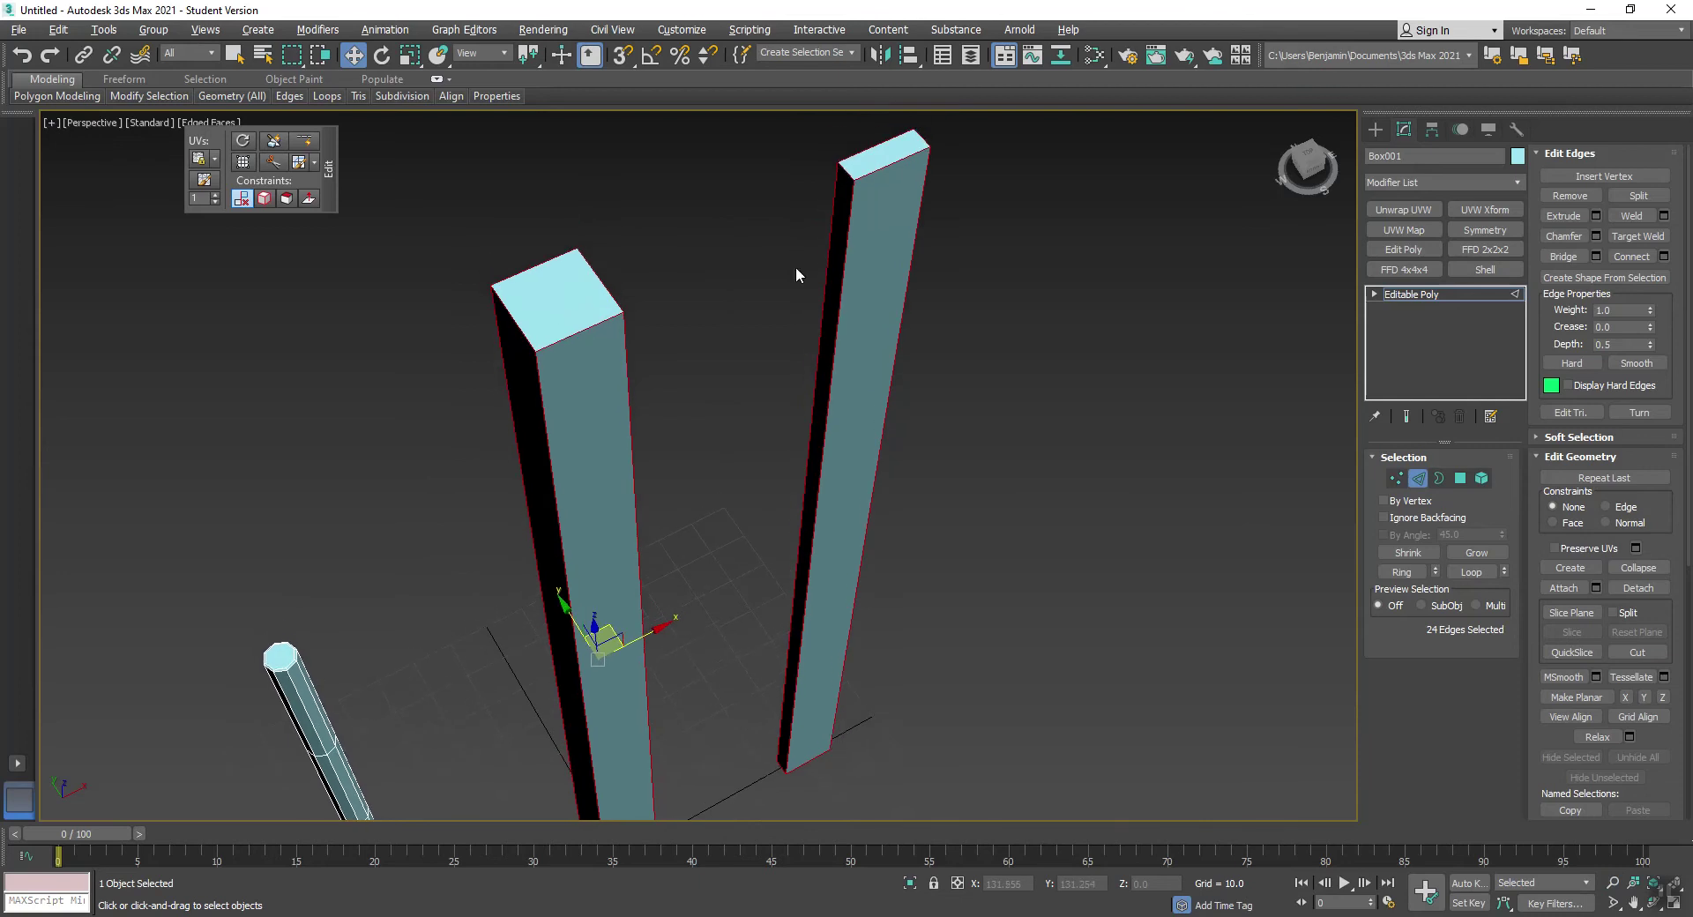
Chamfer the pillar edges by 0.25 and inspect the result from a low angle
left_click(1596, 237)
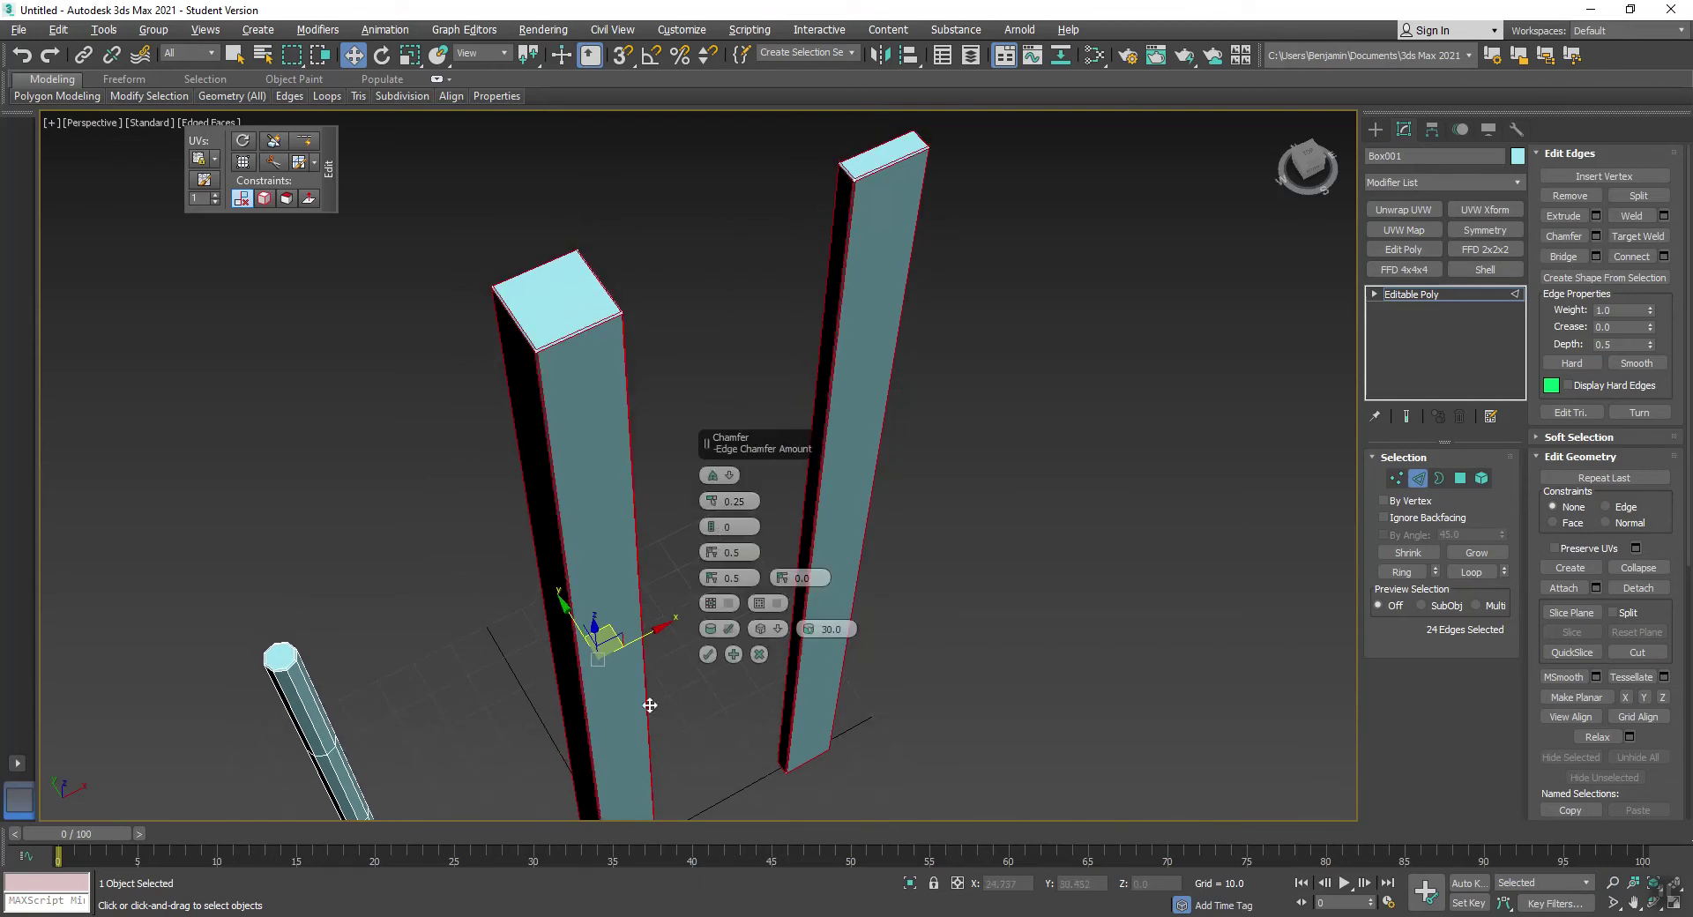
double_click(752, 501)
type("0.5")
key("Return")
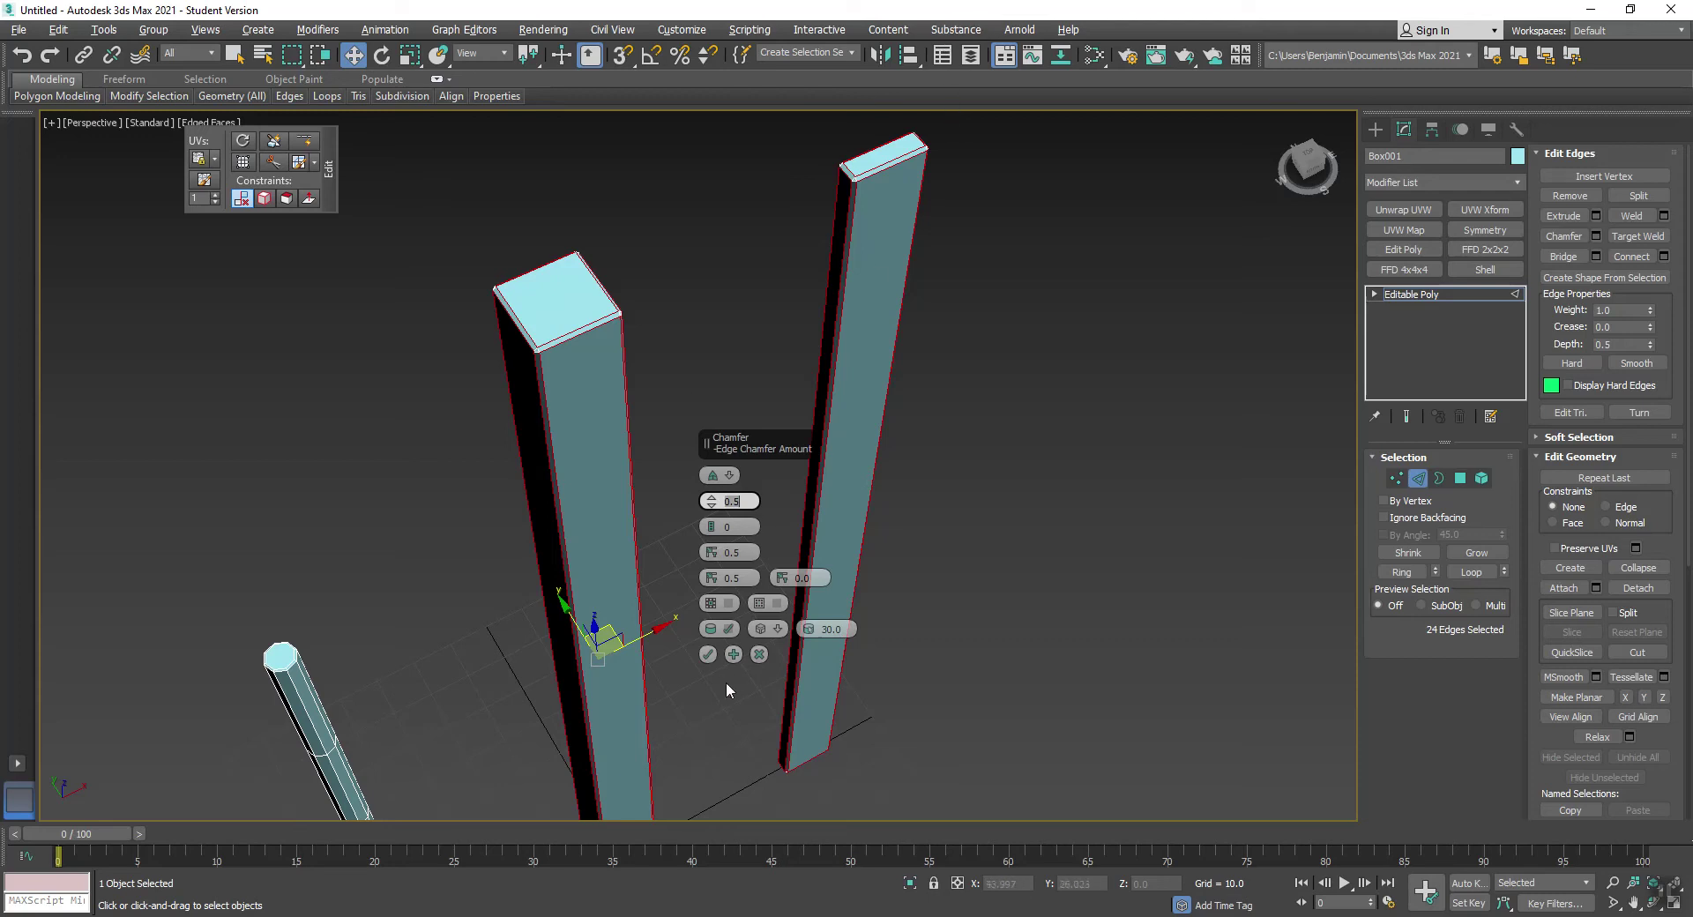
key("Return")
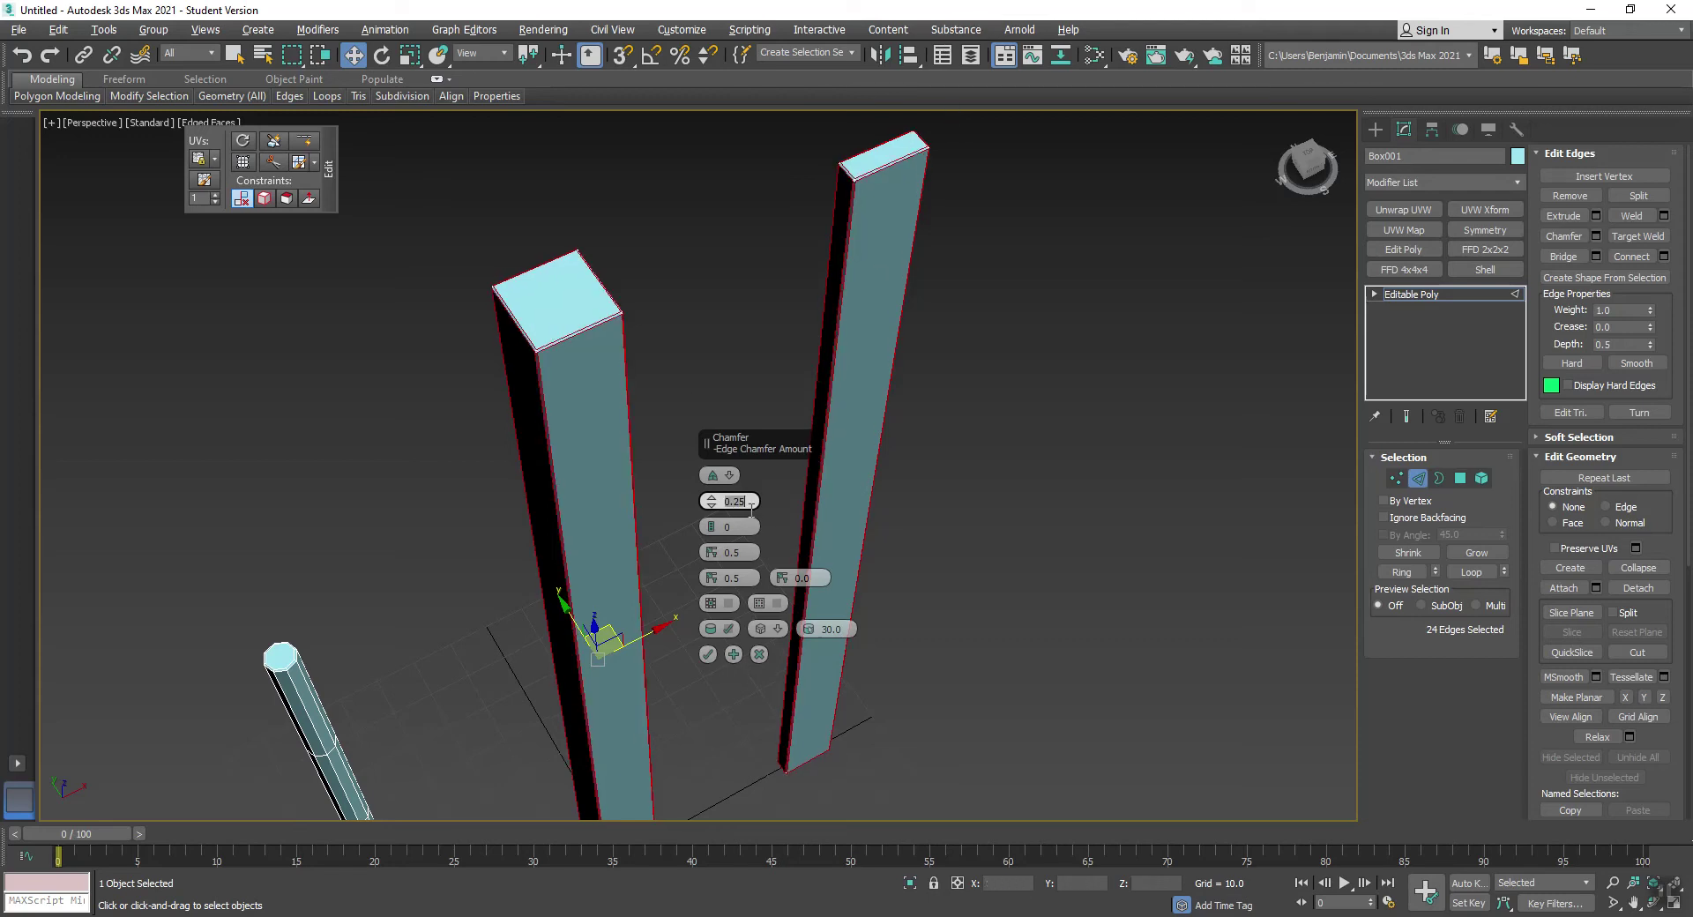
left_click(711, 652)
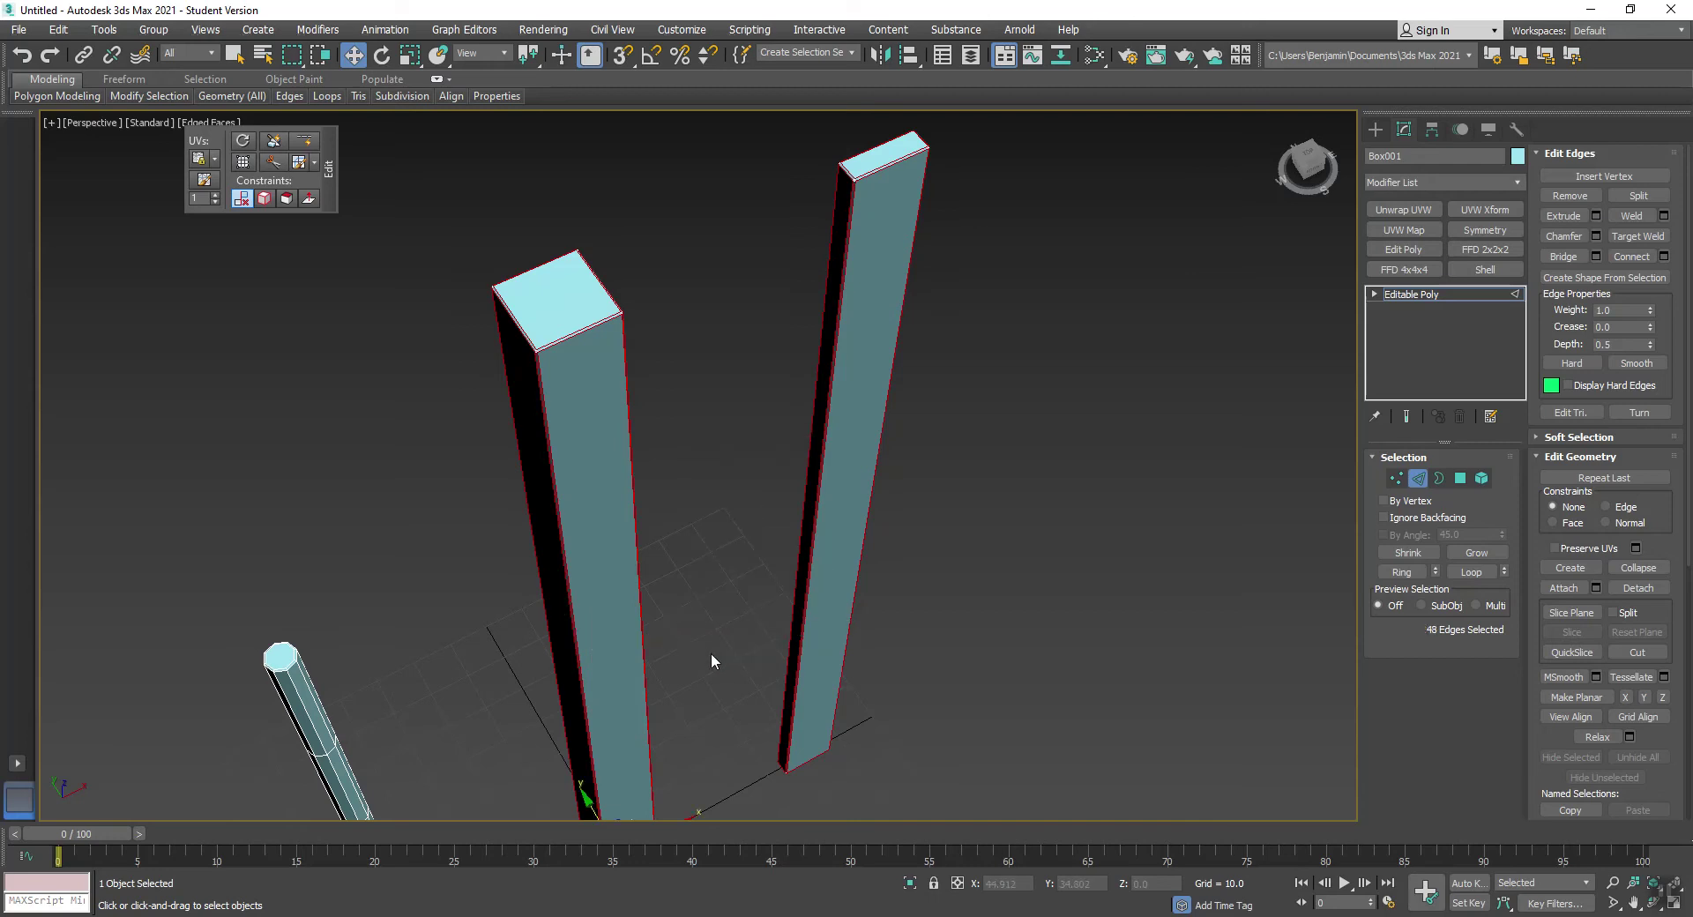
middle_click_drag(711, 653, 687, 464, "alt")
left_click(614, 256)
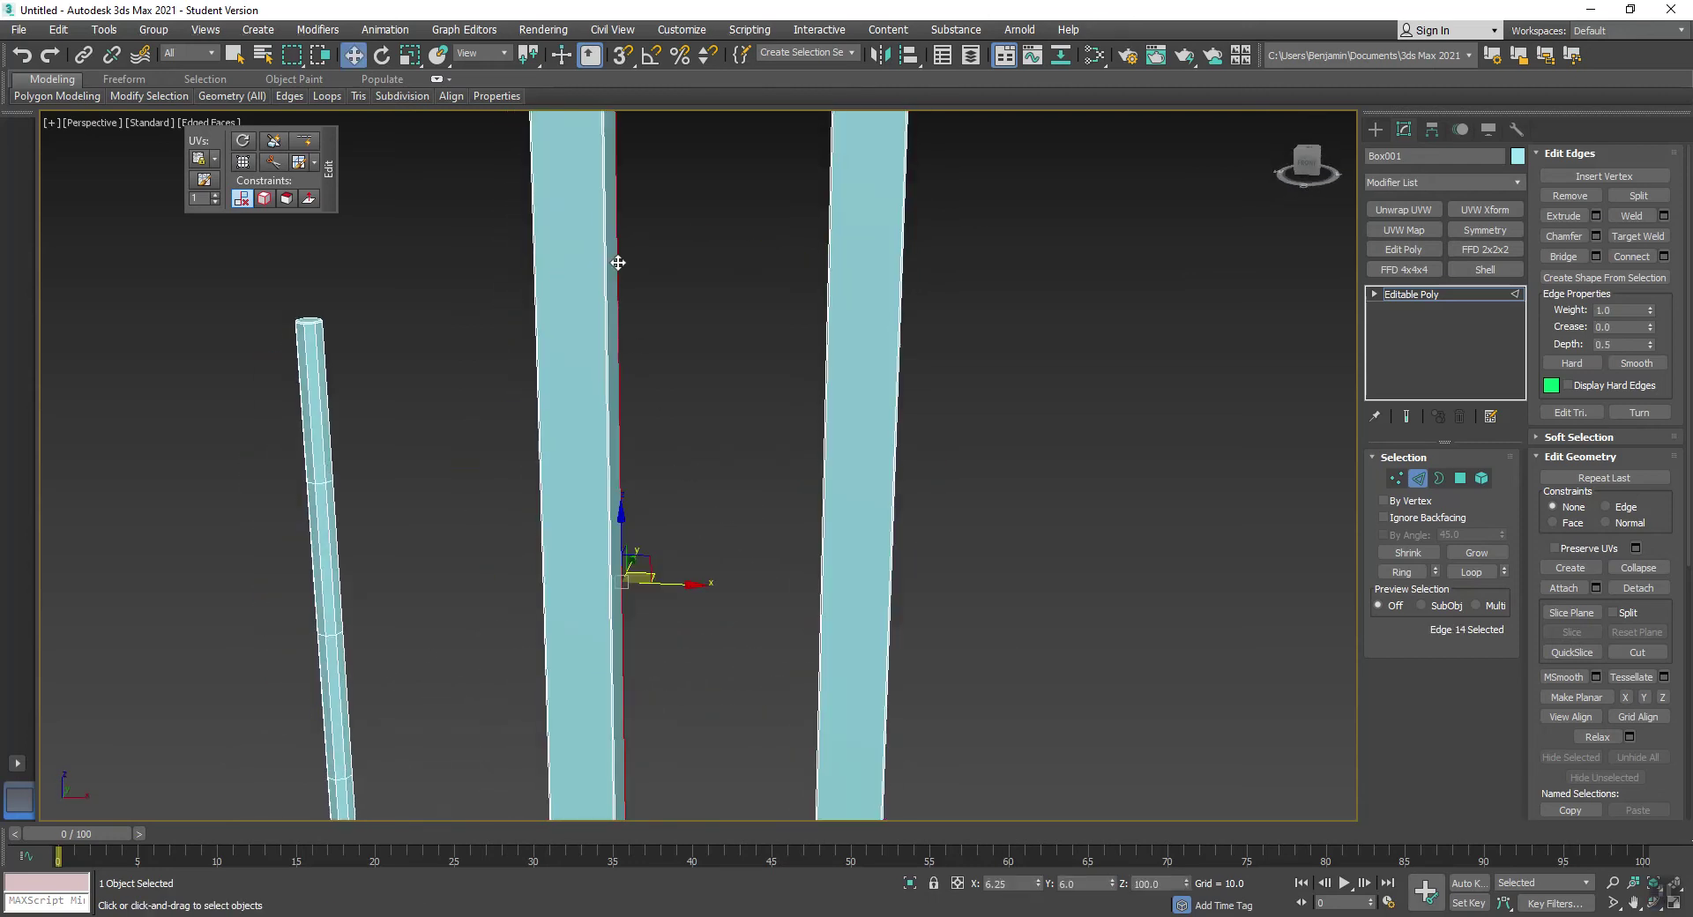
scroll(680, 526, "down", 3)
scroll(672, 326, "up", 5)
left_click(812, 333)
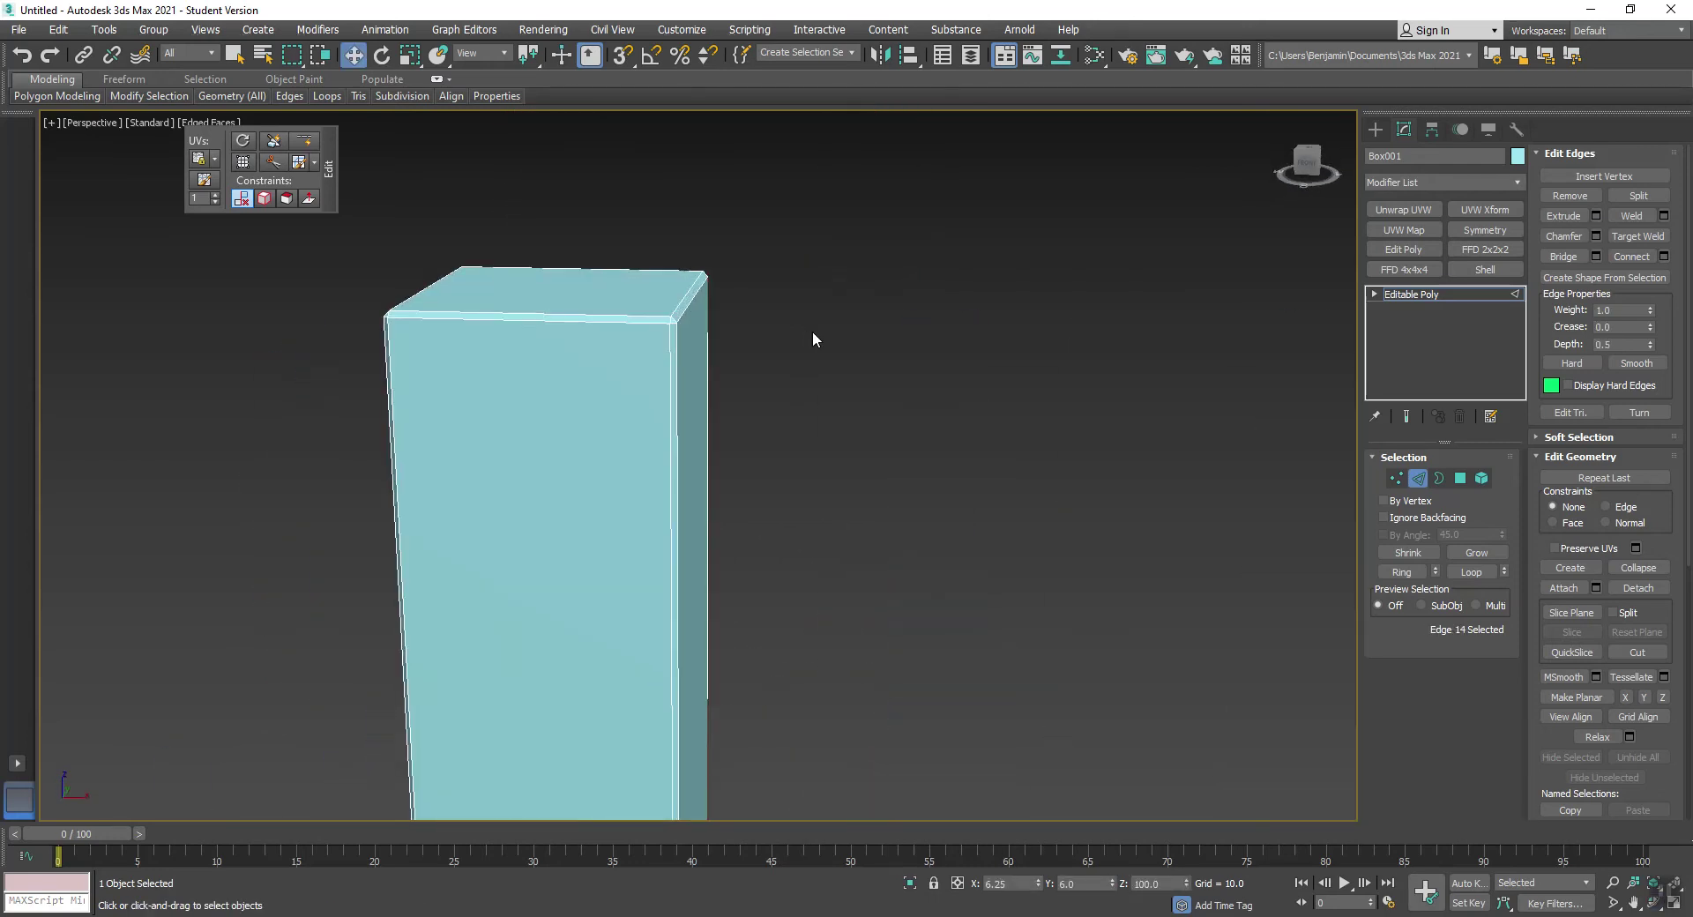
scroll(785, 319, "down", 5)
Select all three pillars as elements and apply 45° Auto Smooth
left_click(1482, 477)
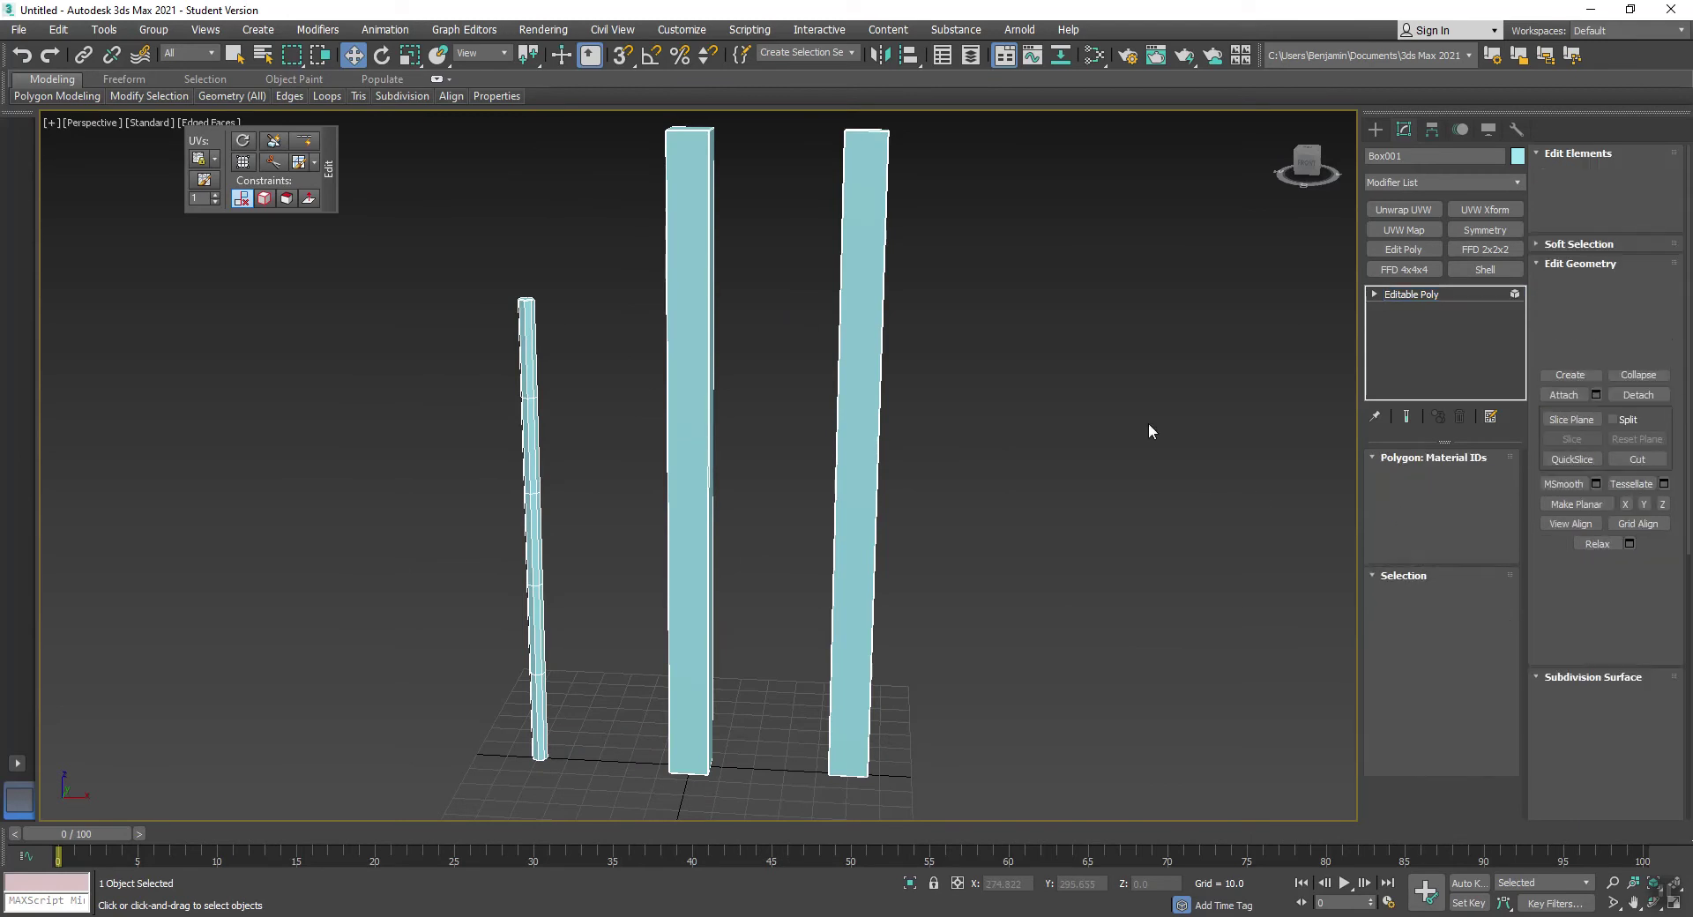
left_click_drag(1120, 278, 149, 582)
scroll(1598, 624, "down", 7)
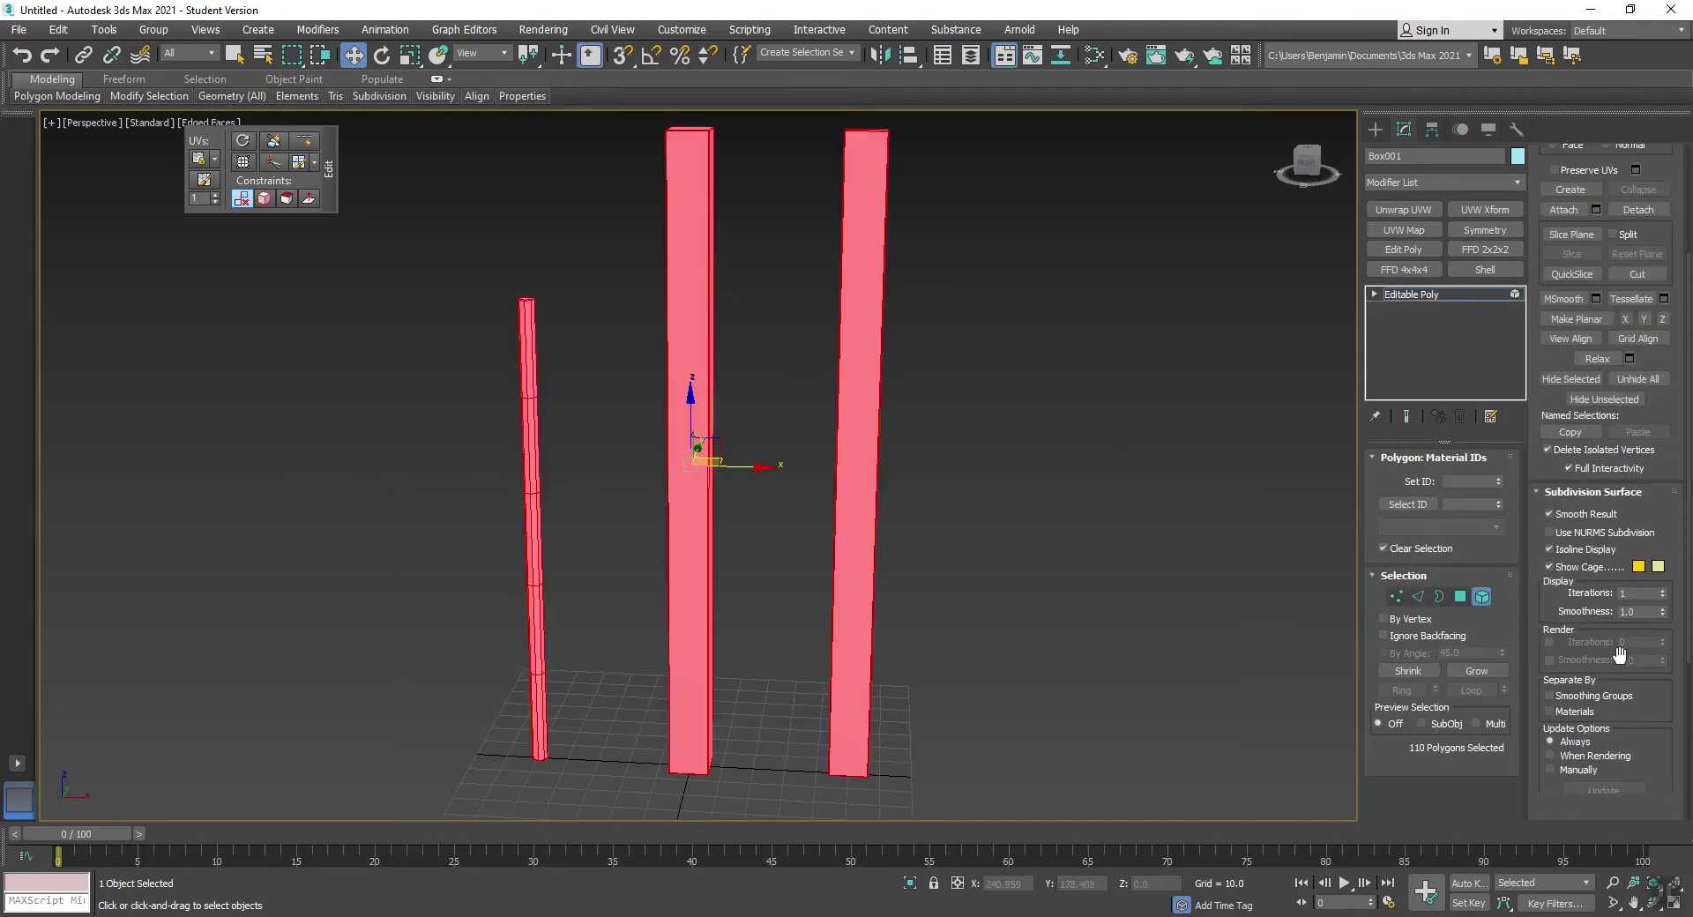
left_click(1569, 752)
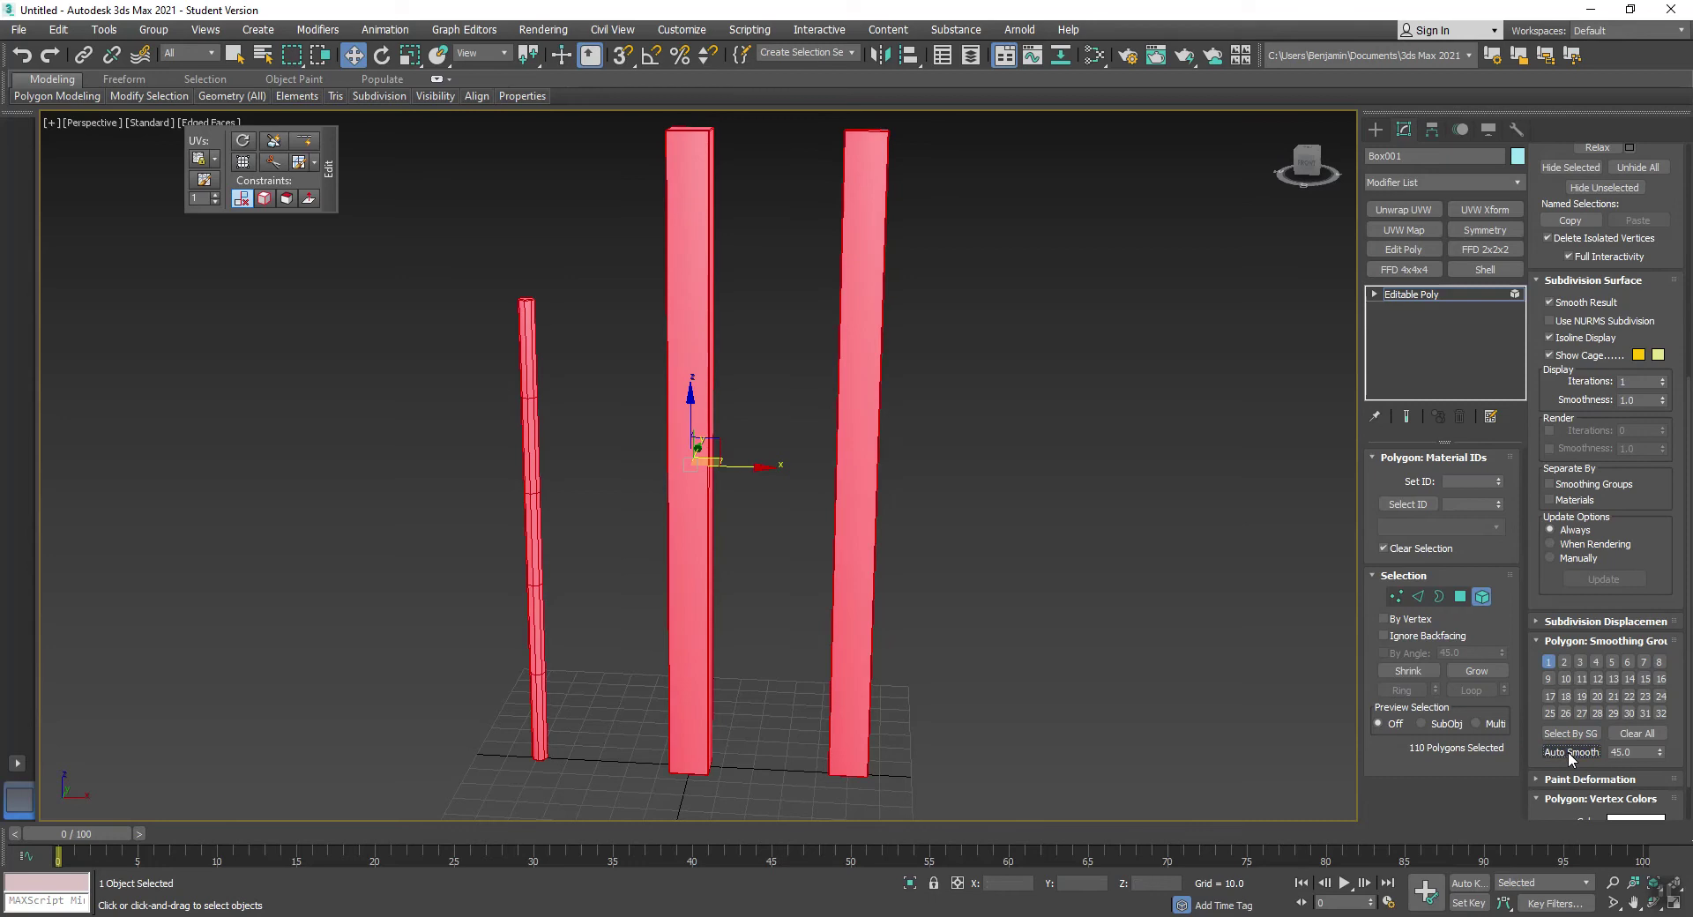
Deselect the polygons and toggle edged faces off and on to check the smooth shading
left_click(1042, 567)
middle_click_drag(1012, 361, 1023, 390)
key("F4")
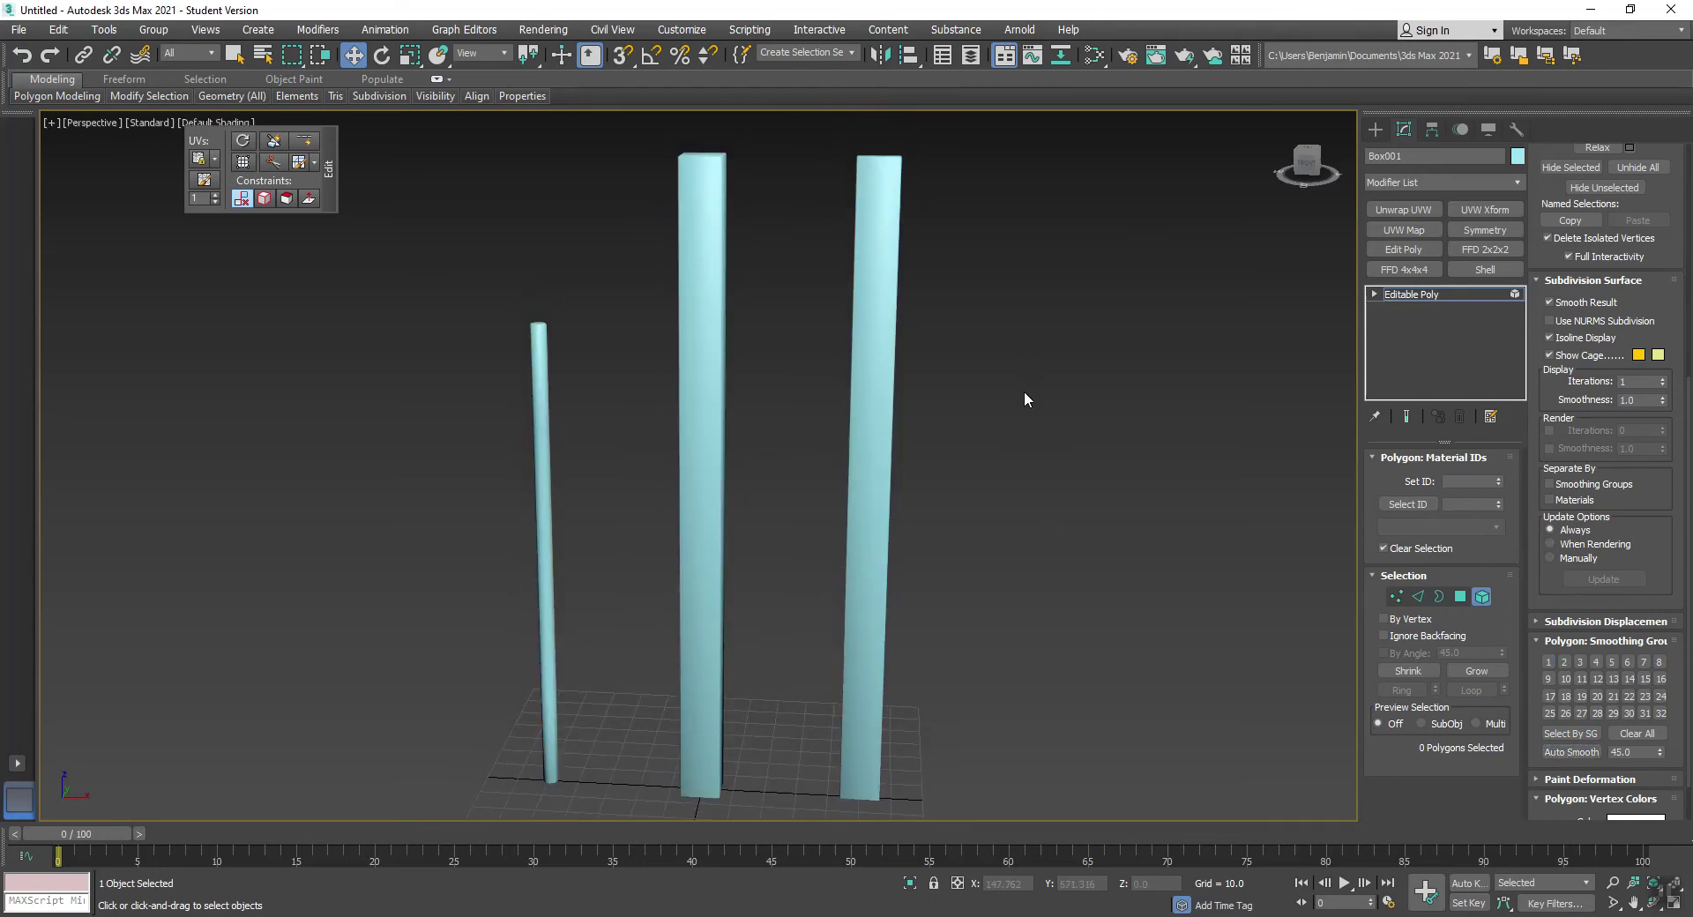
key("F4")
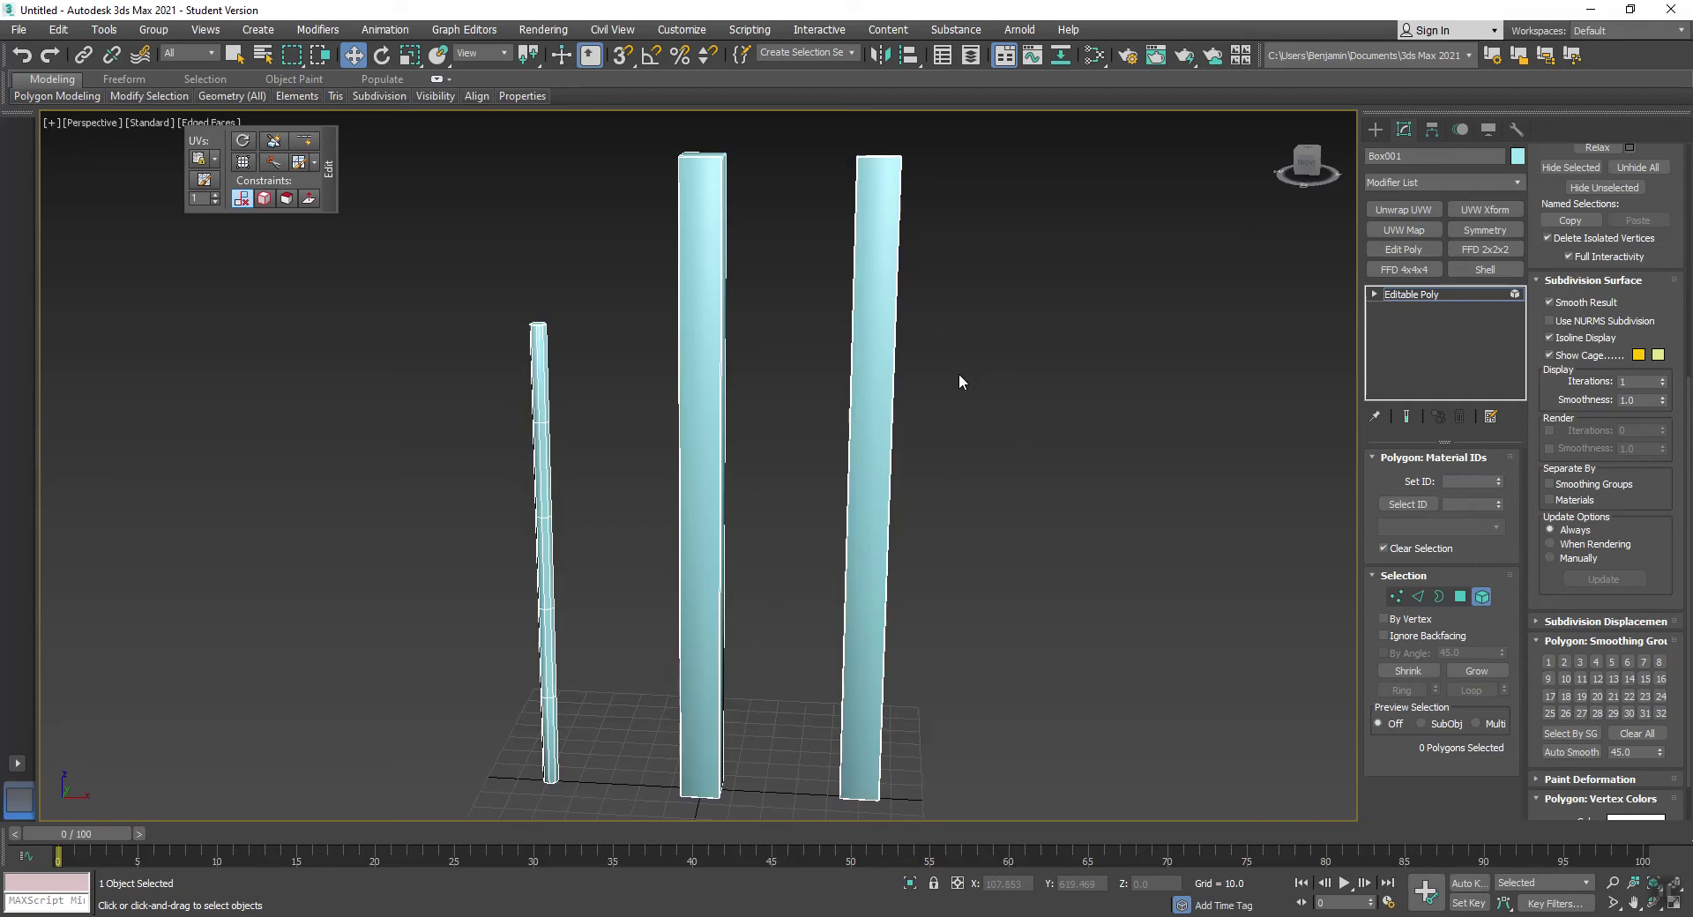
Add a planar UVW Map to the pillars, aligned to Y, fitted, sized 200 × 200
middle_click_drag(718, 382, 781, 417, "alt")
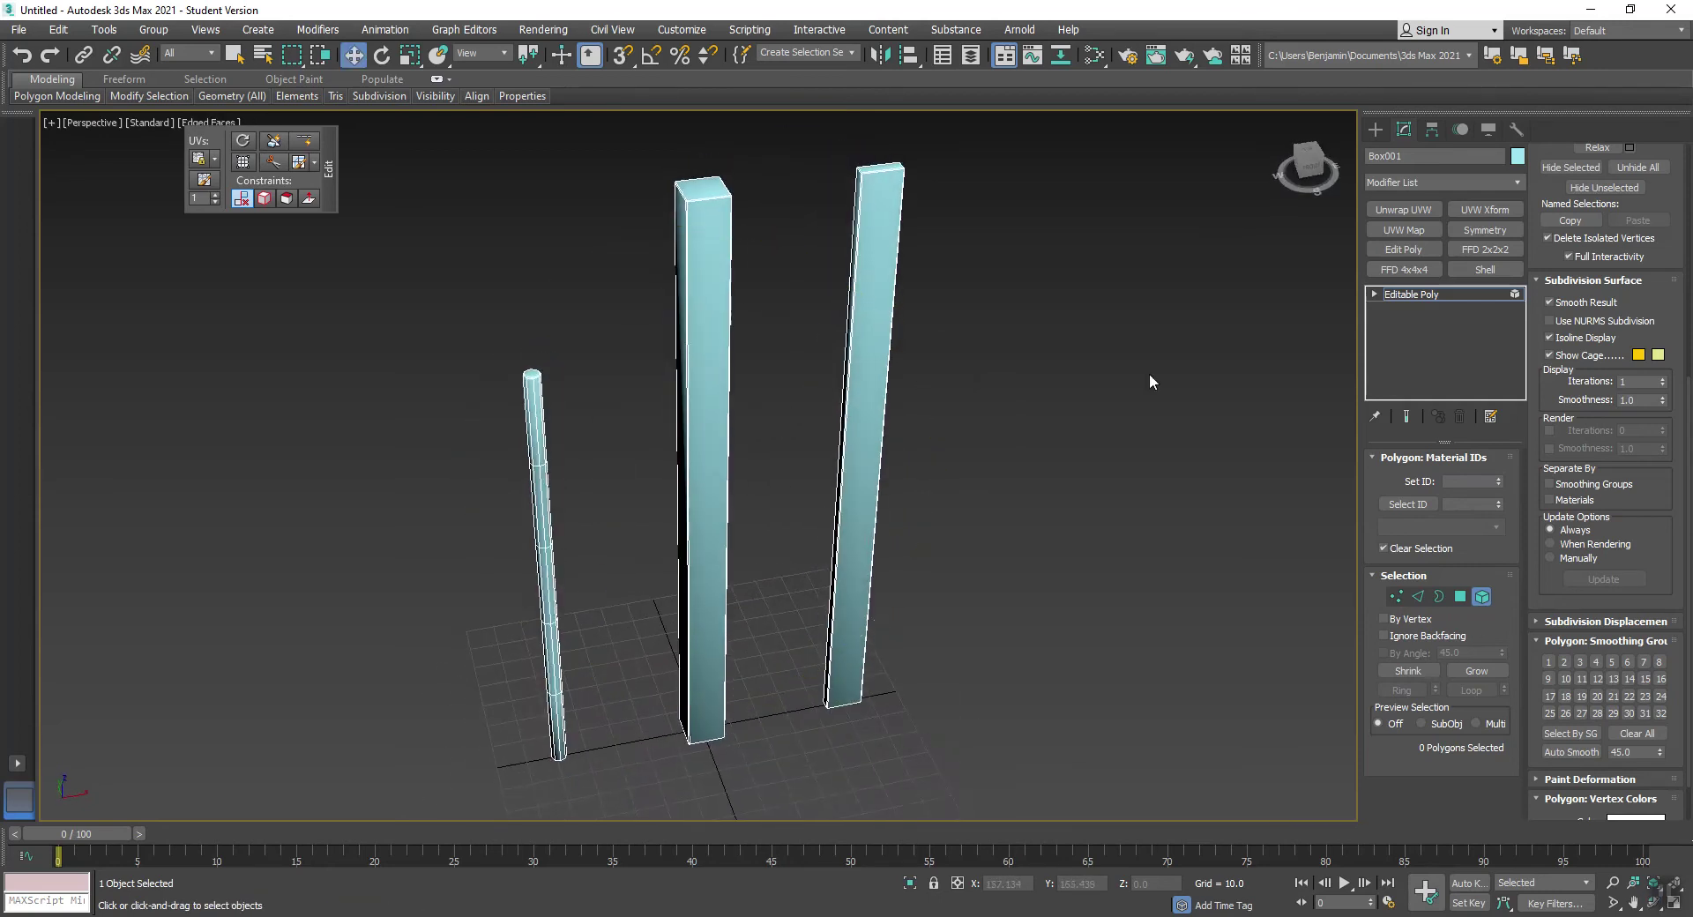
left_click(1390, 295)
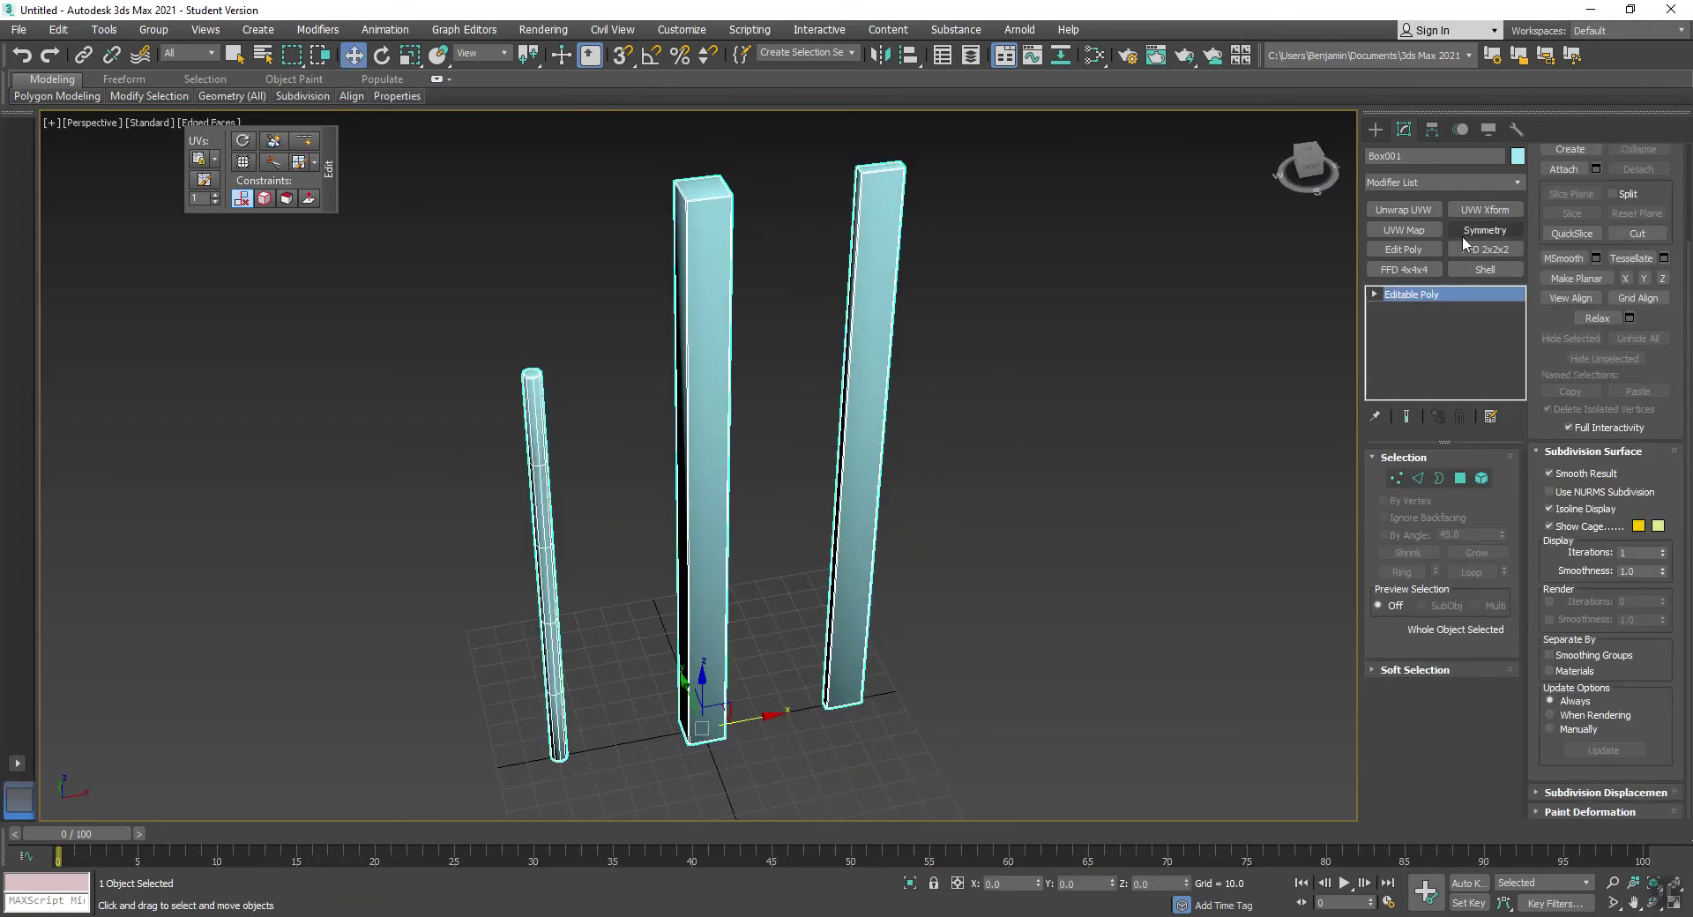
left_click(1405, 231)
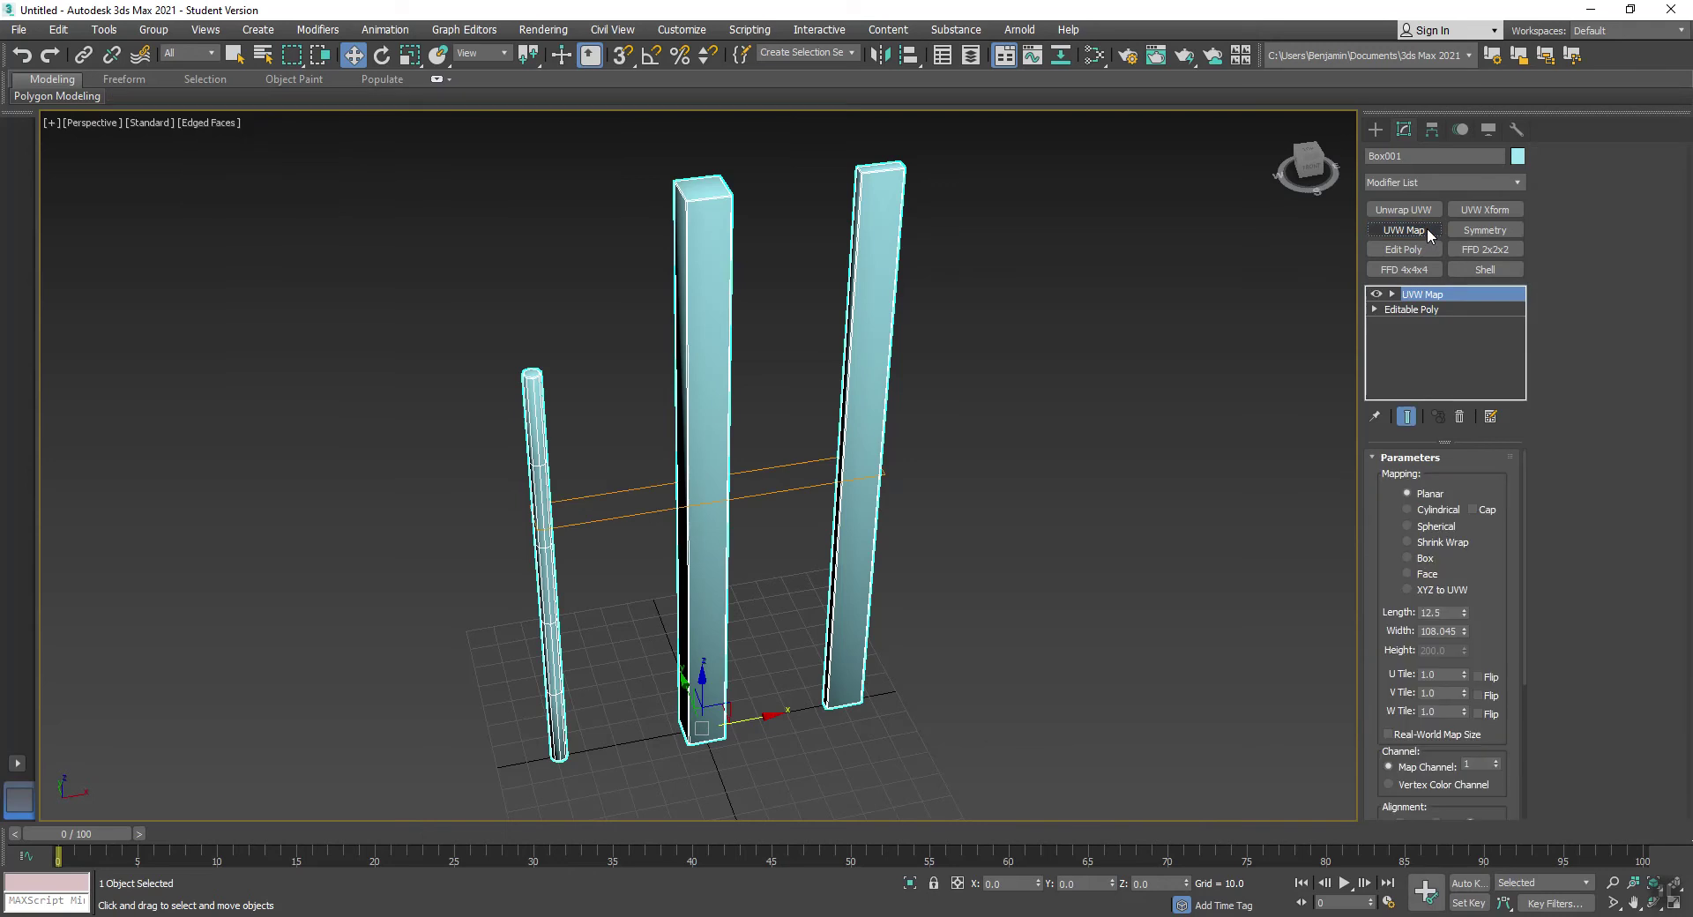
scroll(1476, 547, "down", 3)
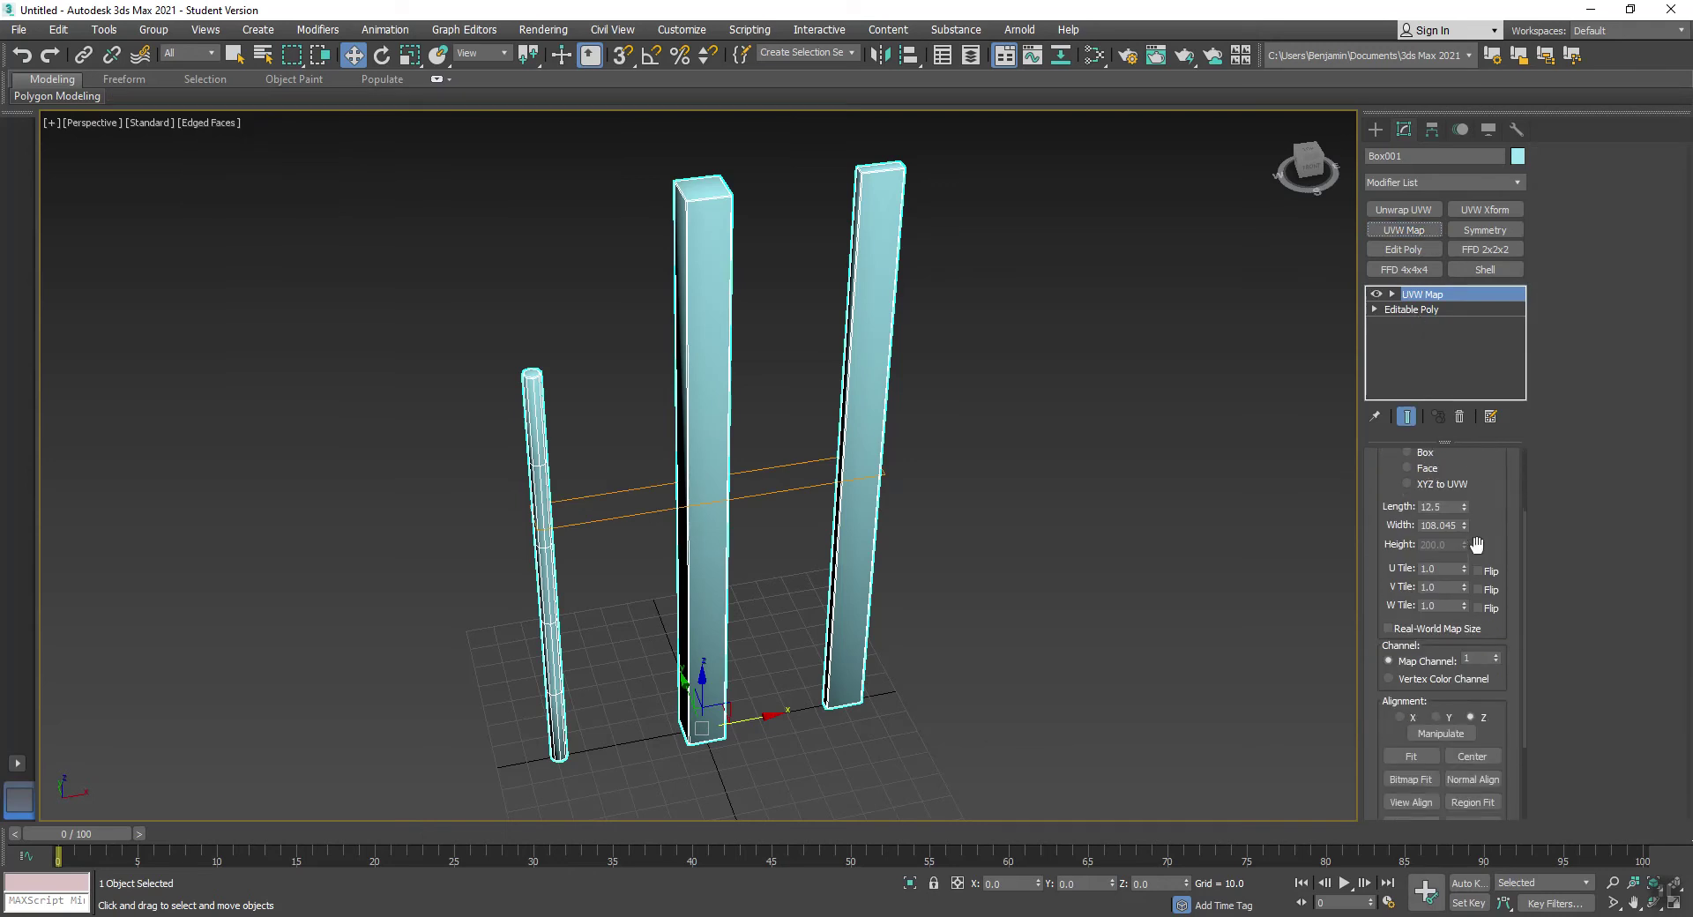
left_click(1436, 717)
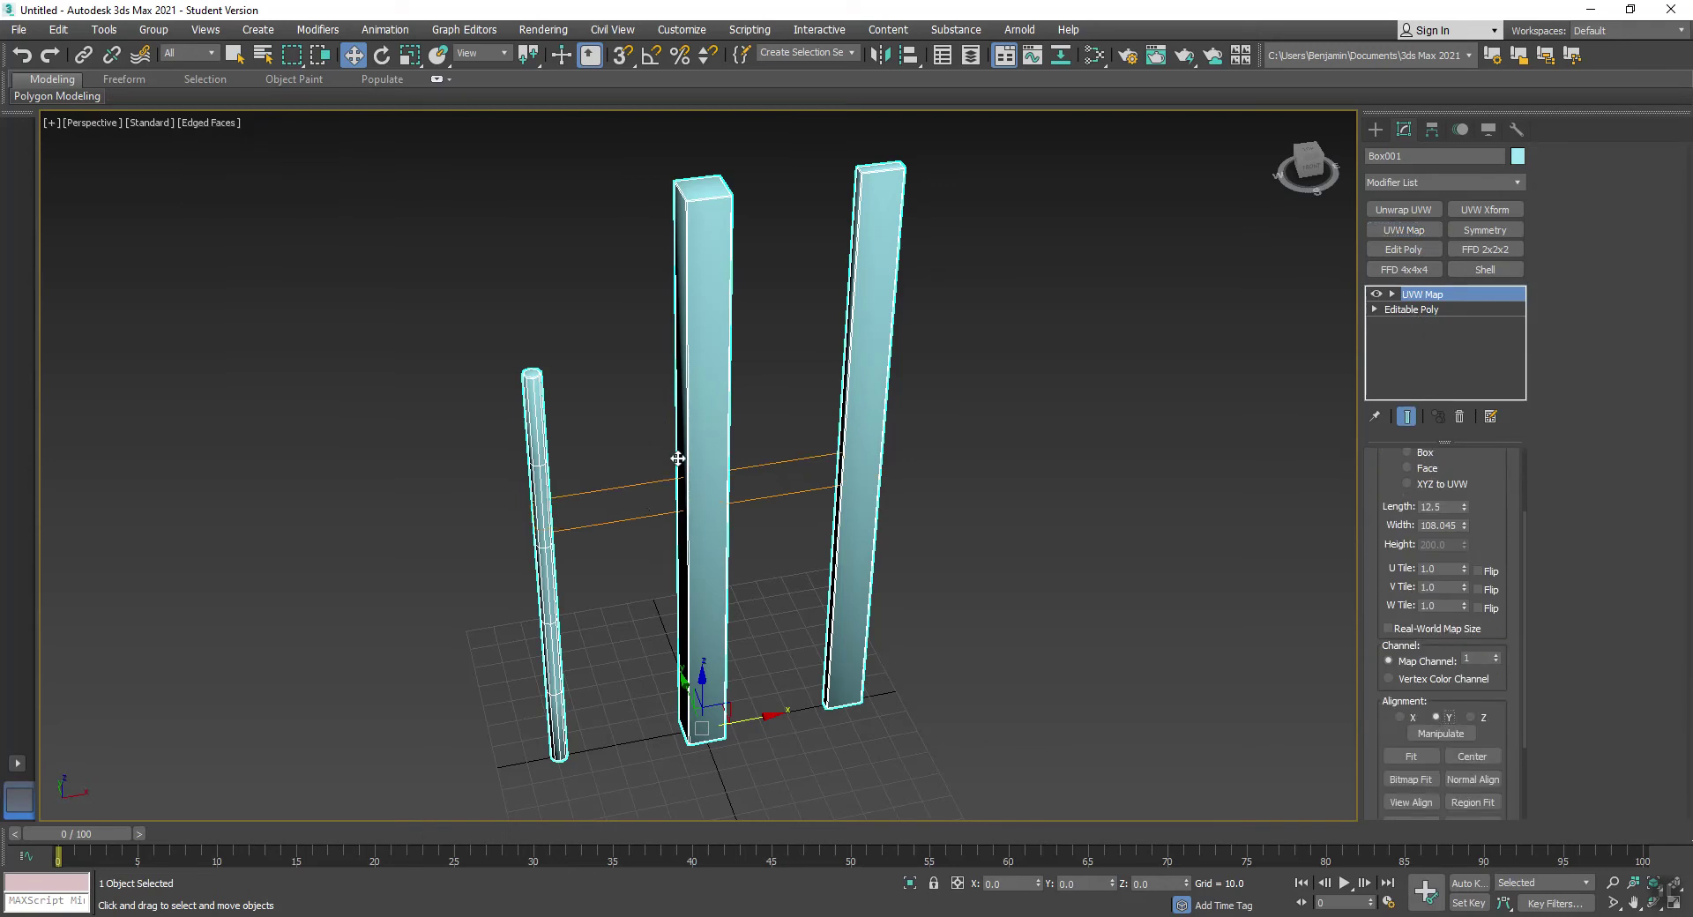
left_click(1402, 758)
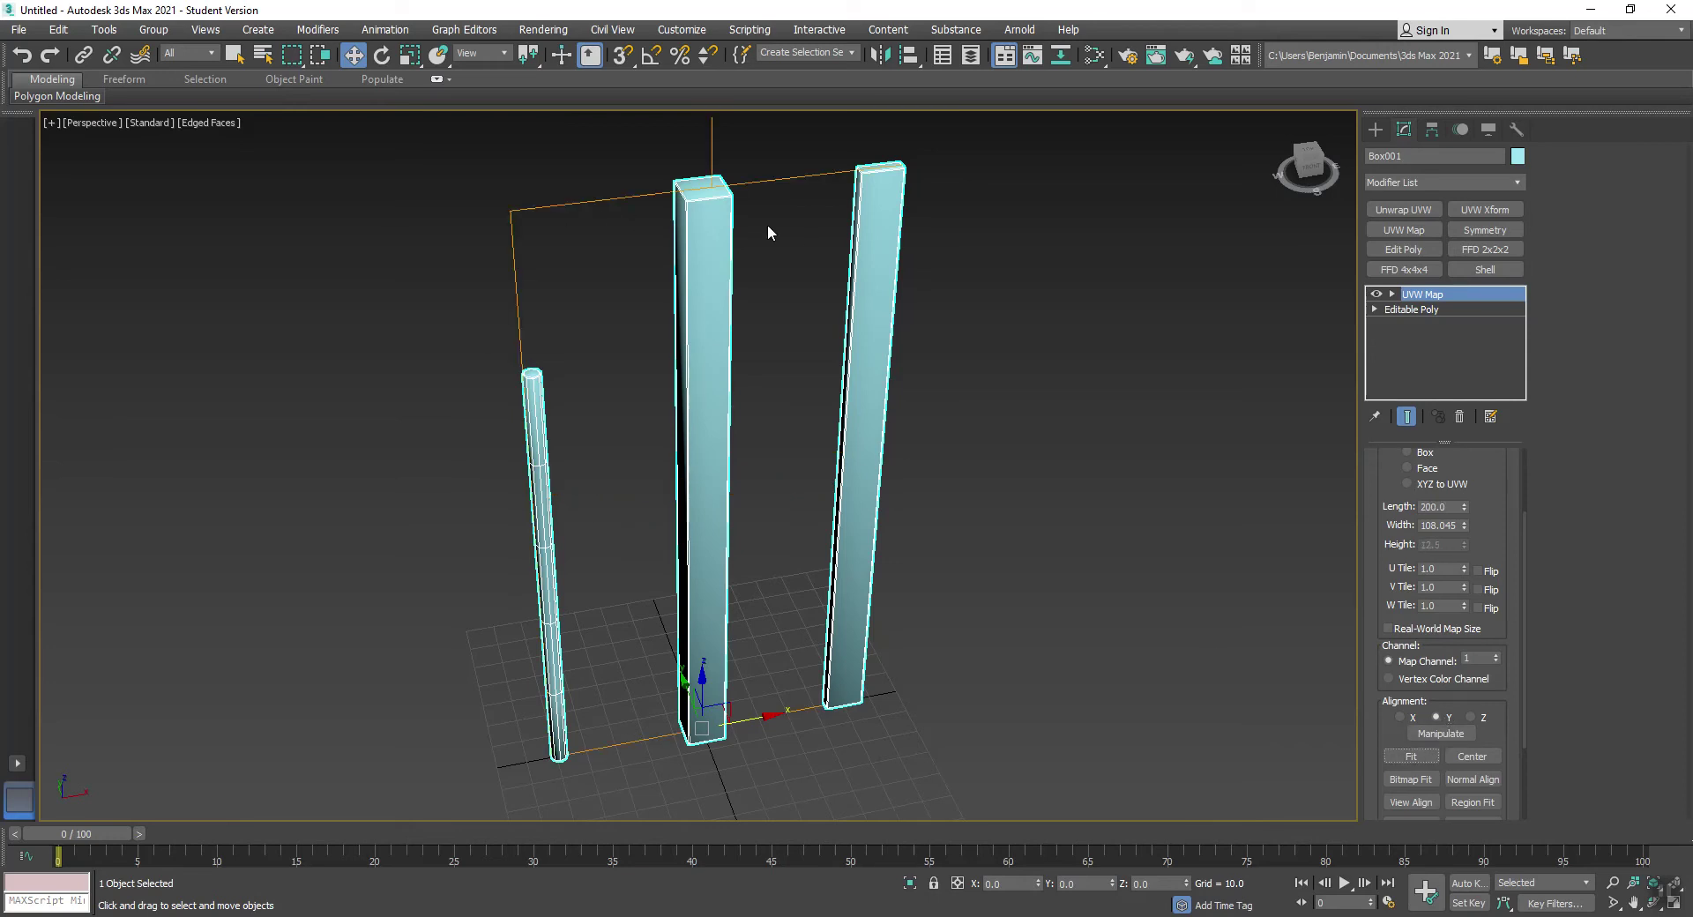
left_click(1453, 508)
key("Tab")
type("200")
key("Return")
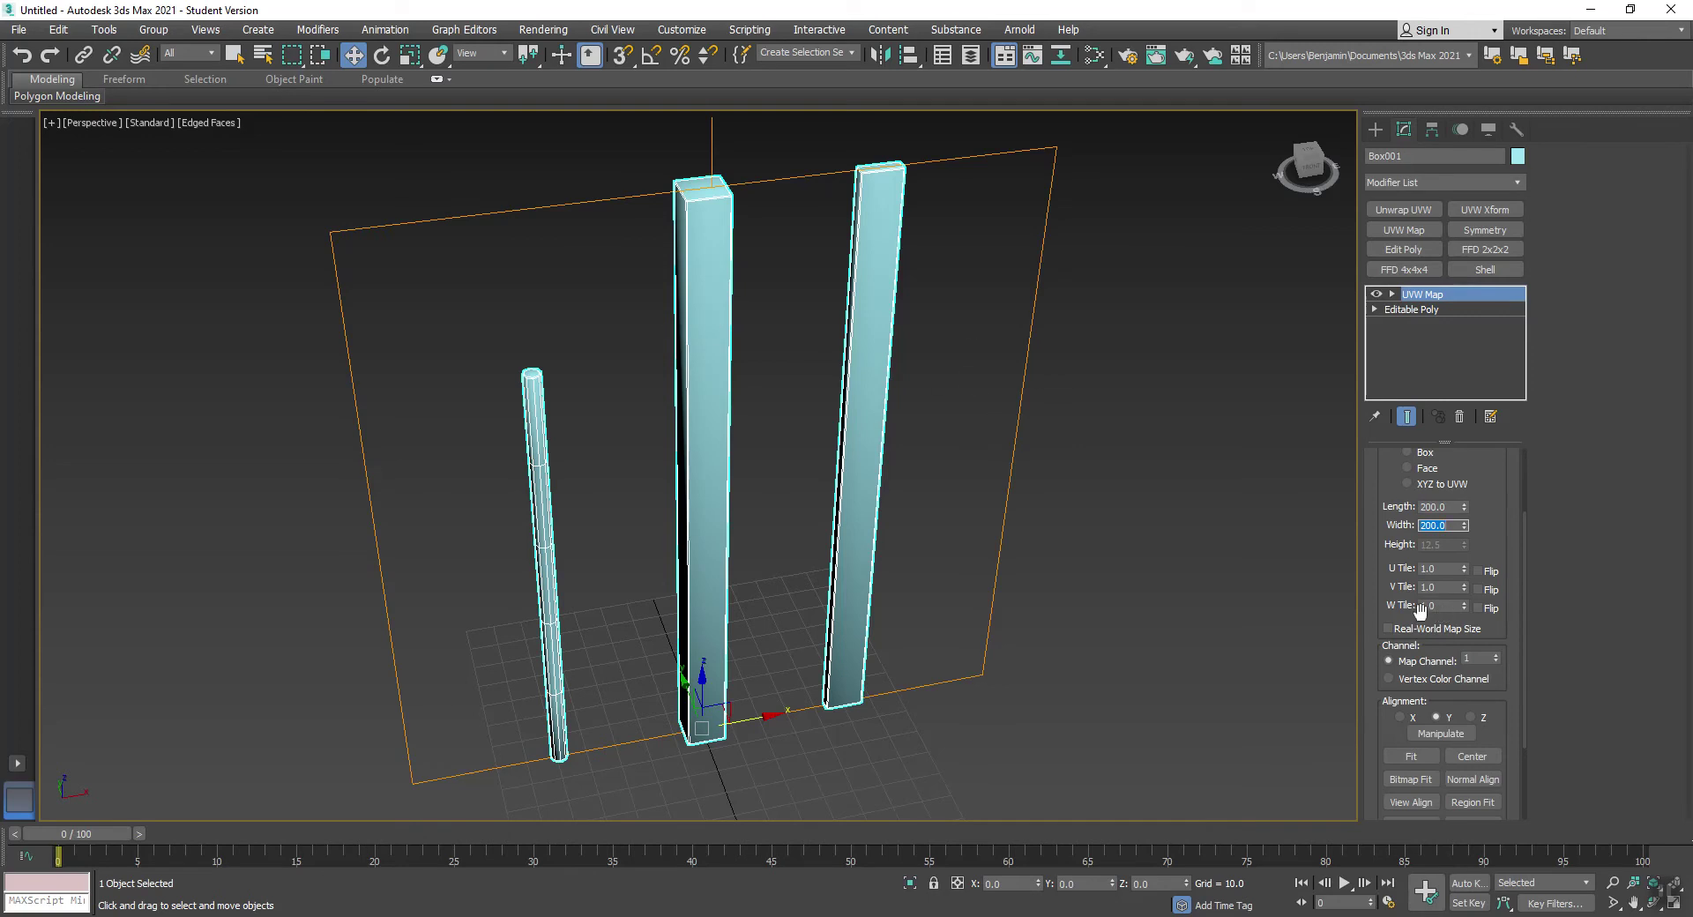
right_click(1143, 293)
Collapse Box001 to an Editable Poly, add Unwrap UVW and open the UV editor
mouse_move(1272, 469)
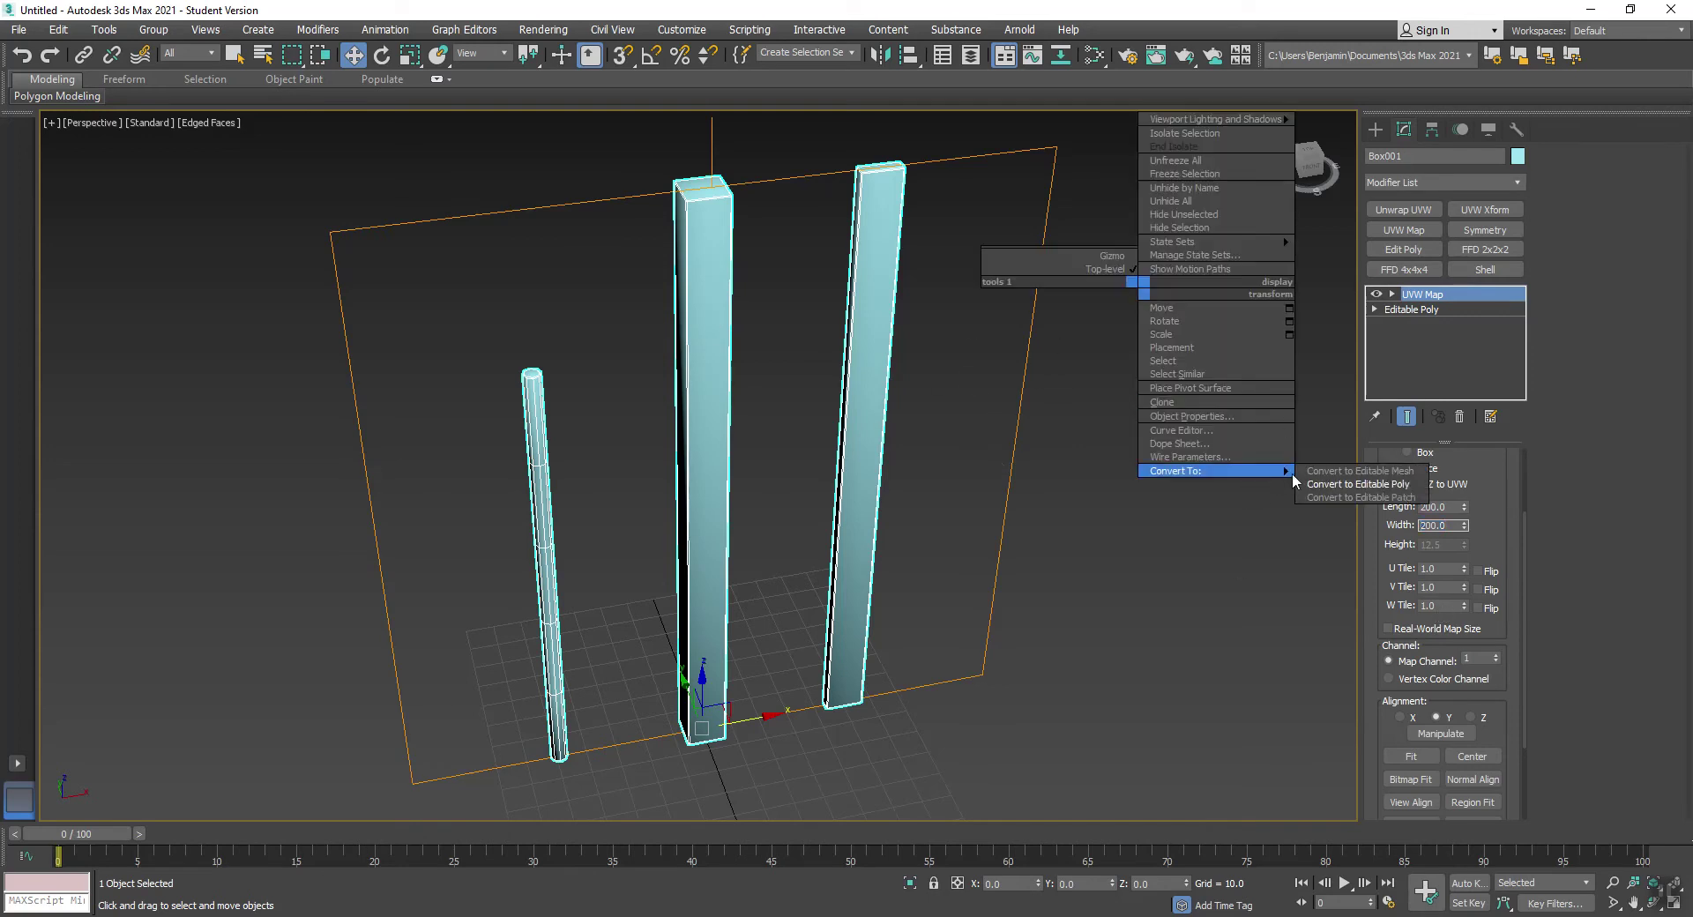
left_click(1349, 486)
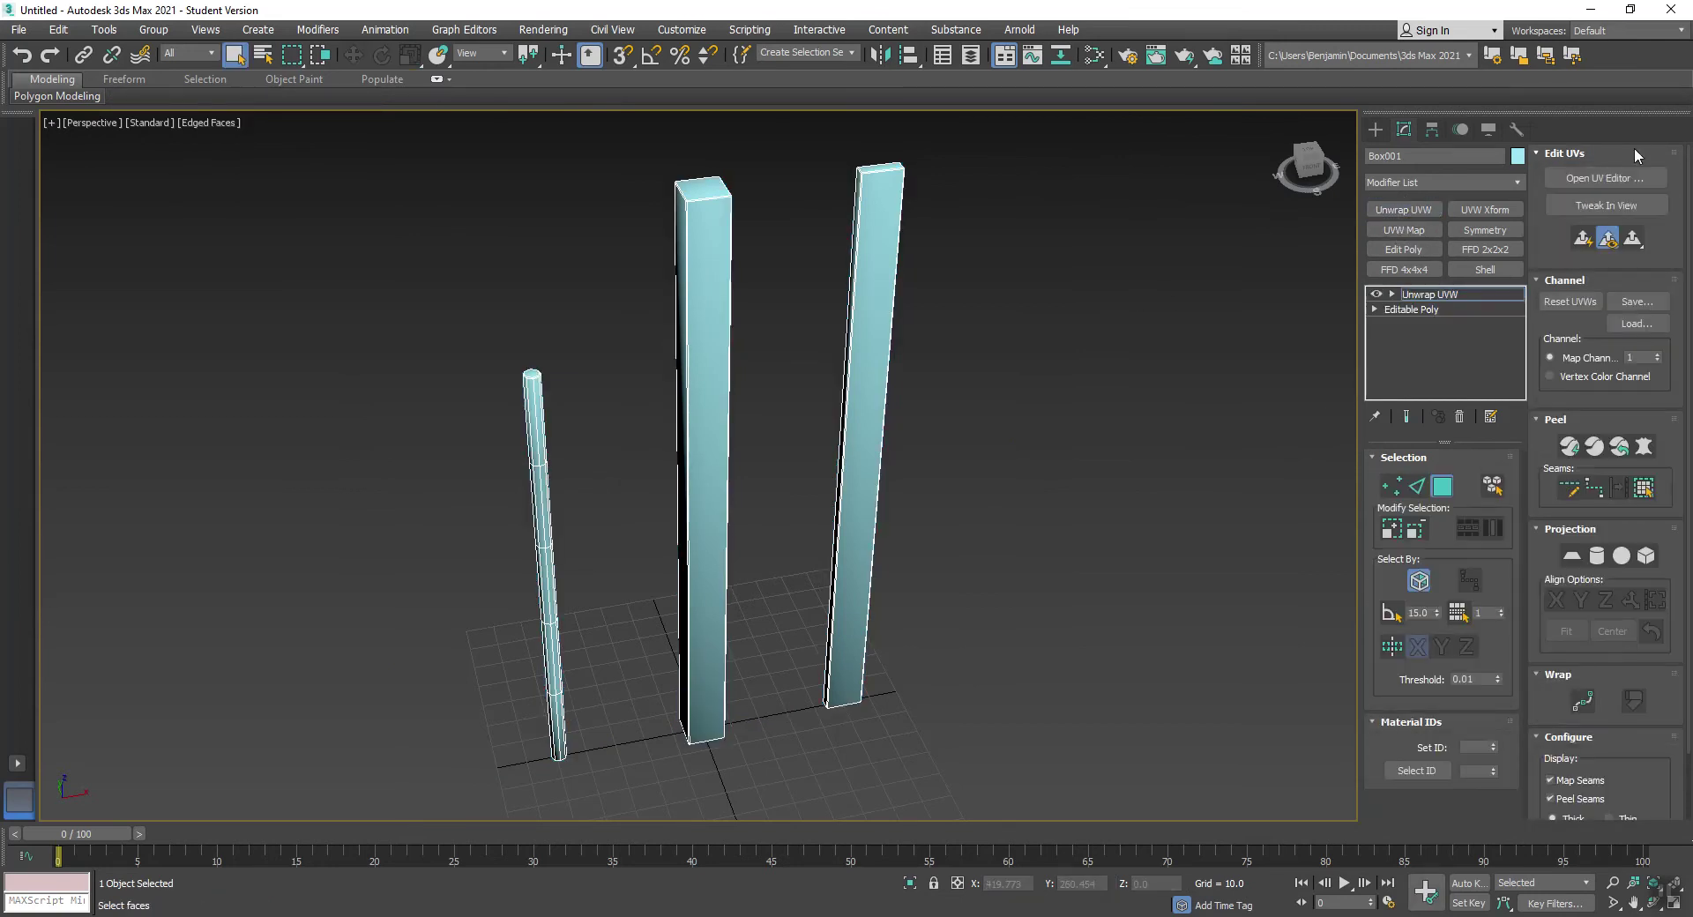
left_click(1569, 177)
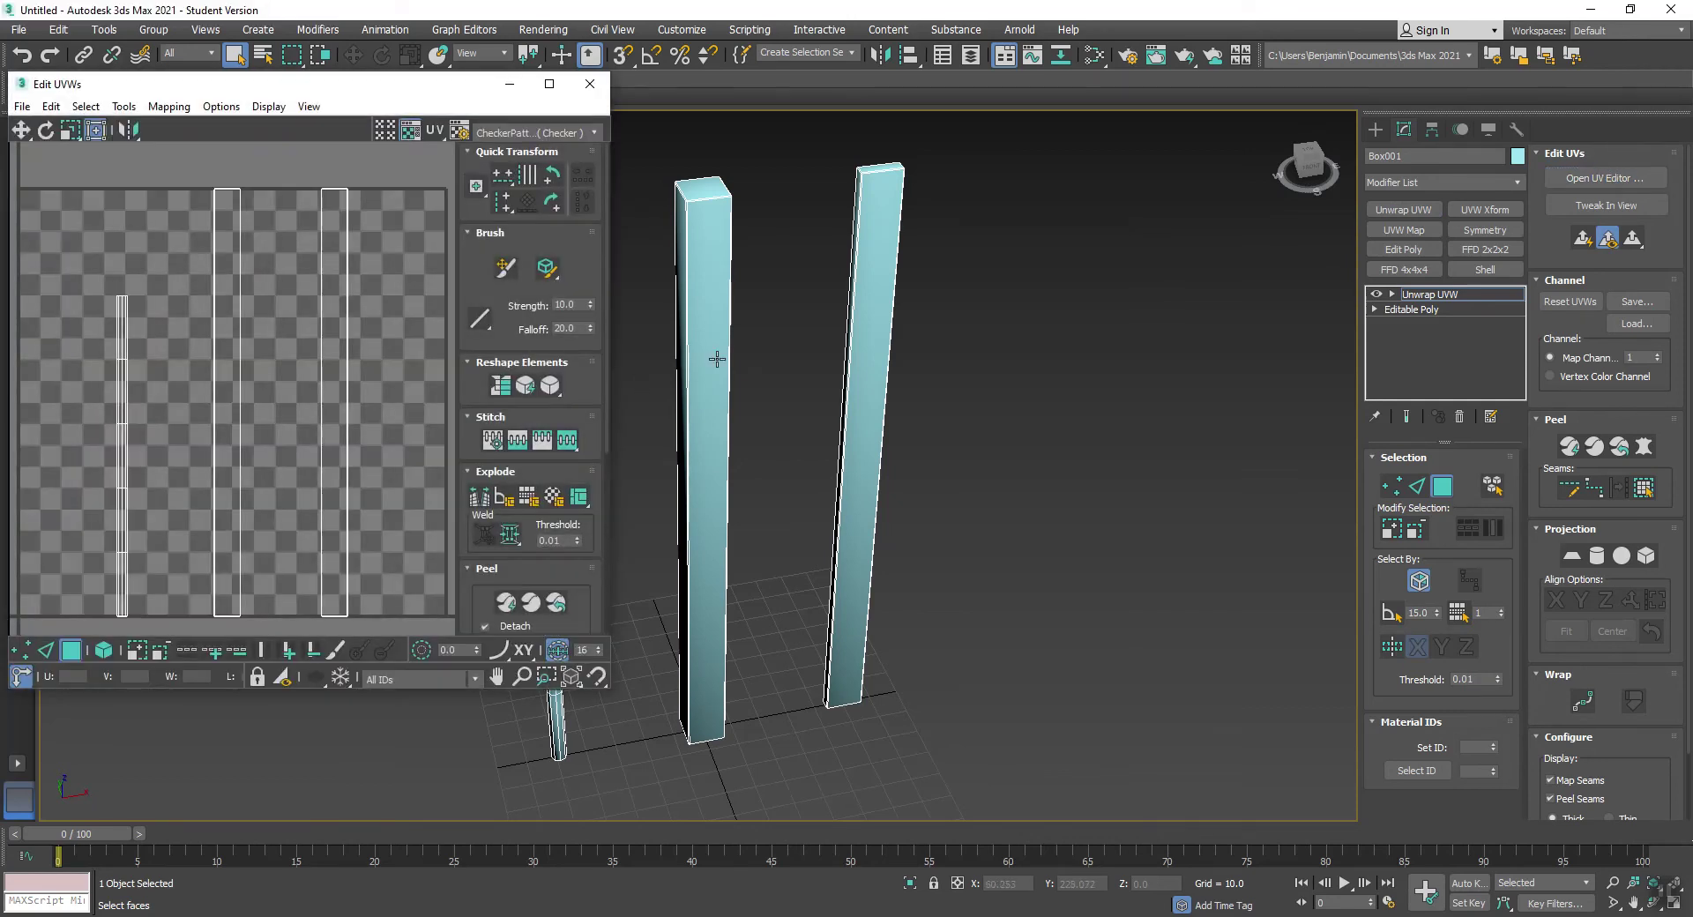
Quick Peel the thin column's top cap into an octagon island and move it out of the tile
middle_click_drag(716, 359, 1004, 394, "alt")
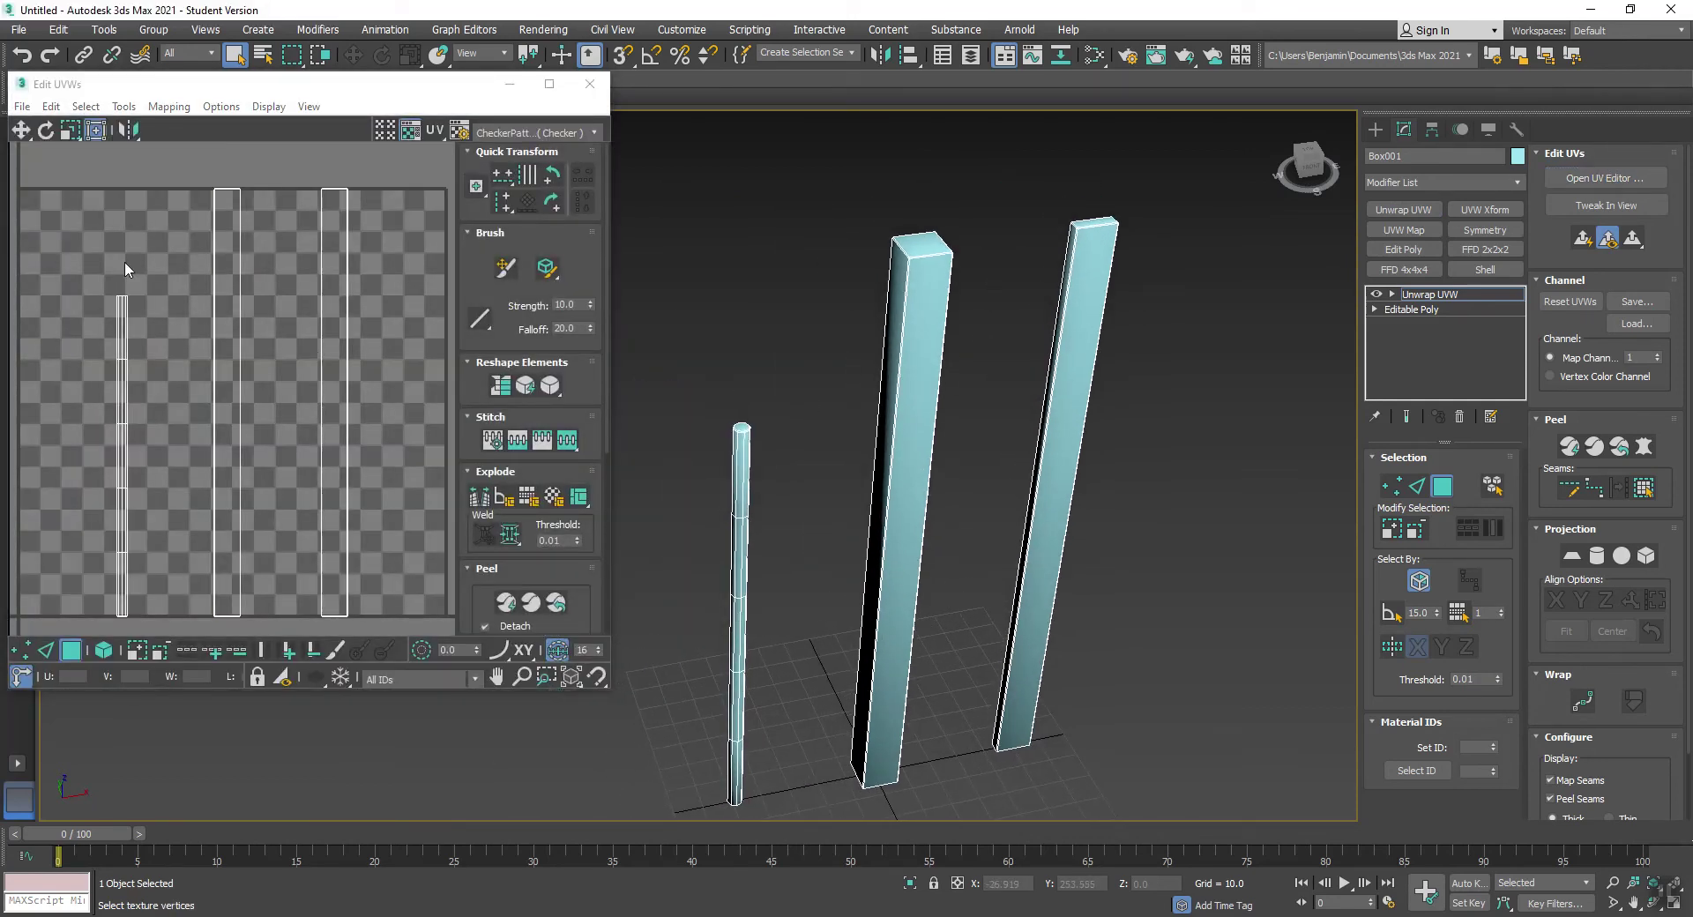
scroll(120, 264, "up", 5)
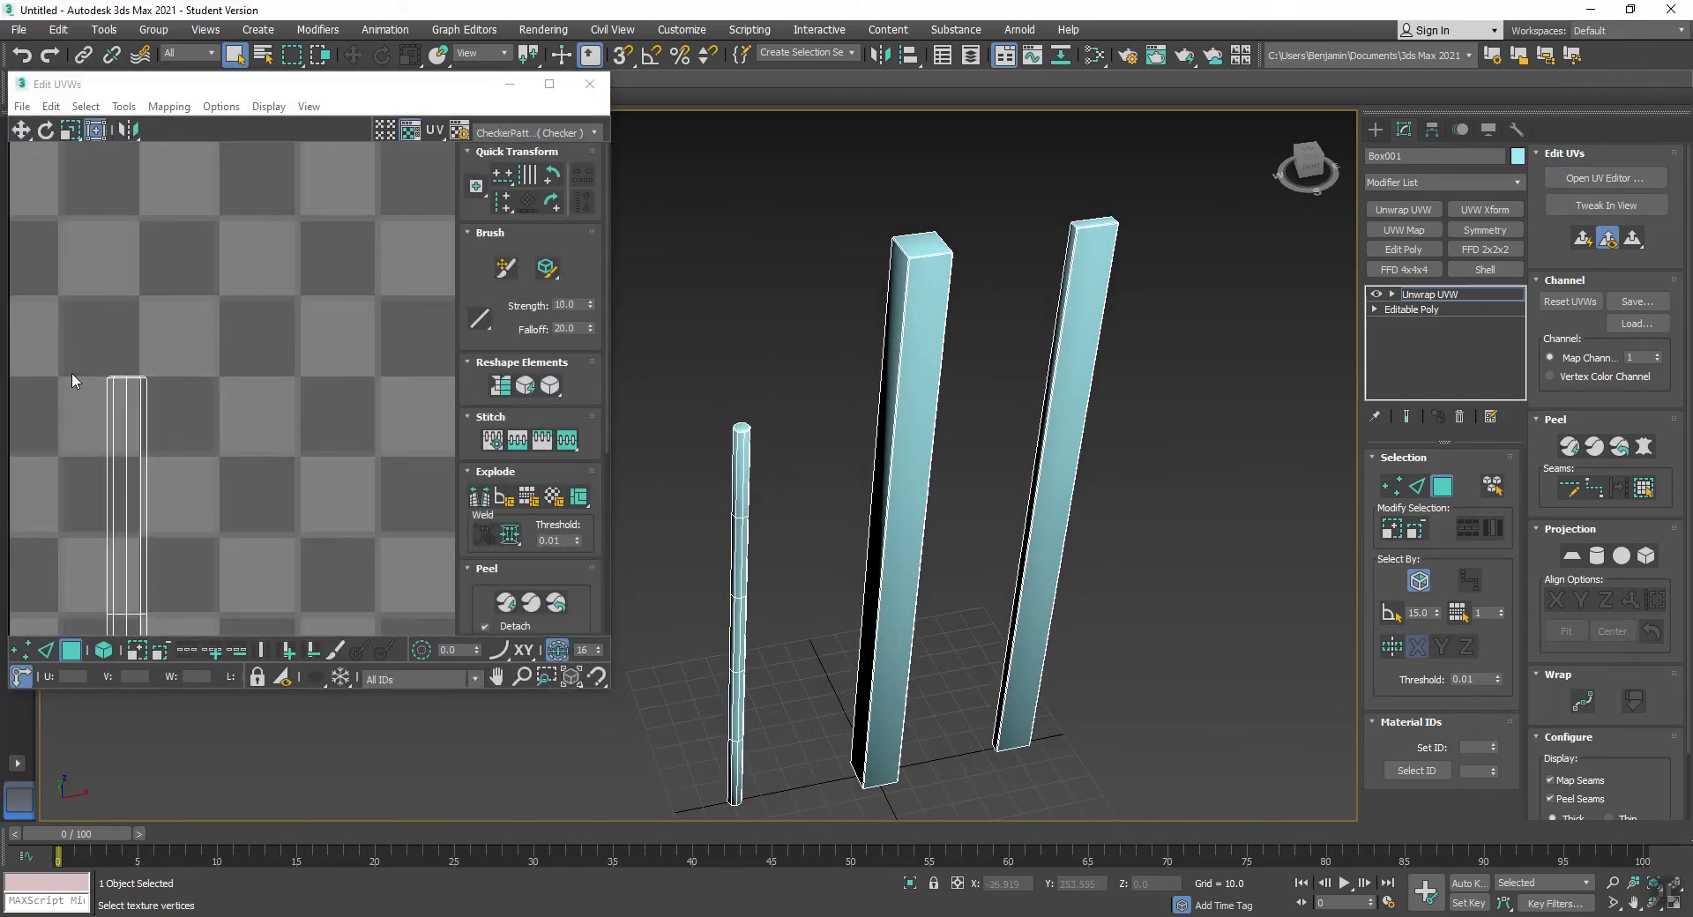
left_click_drag(61, 331, 284, 411)
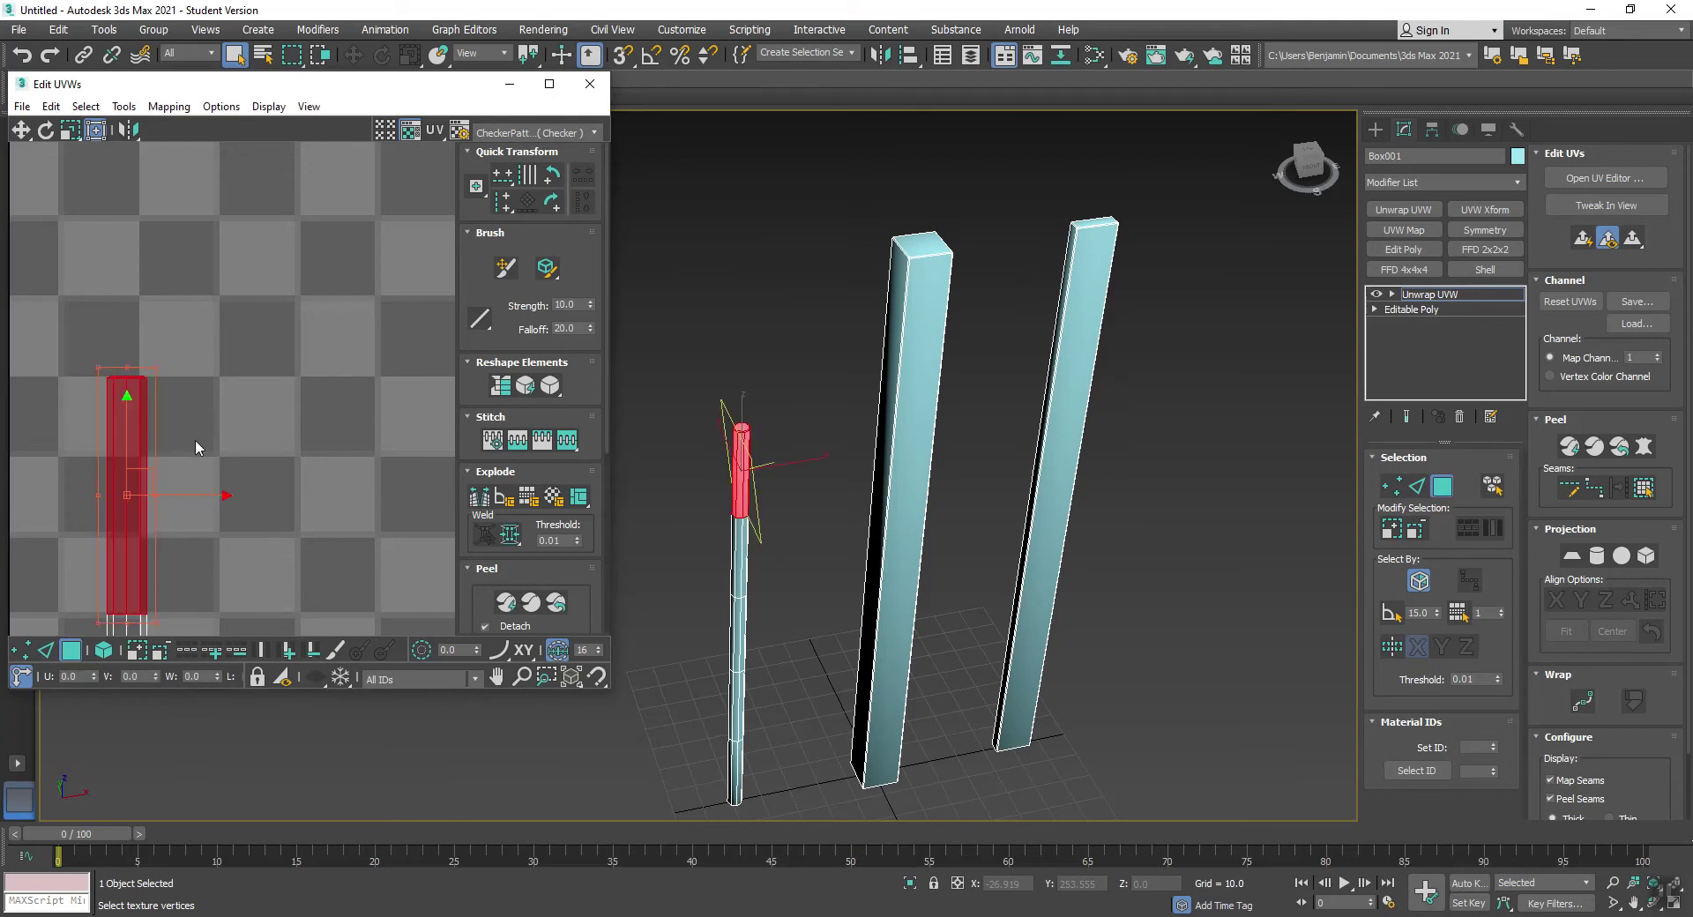
left_click(45, 578)
left_click(127, 377)
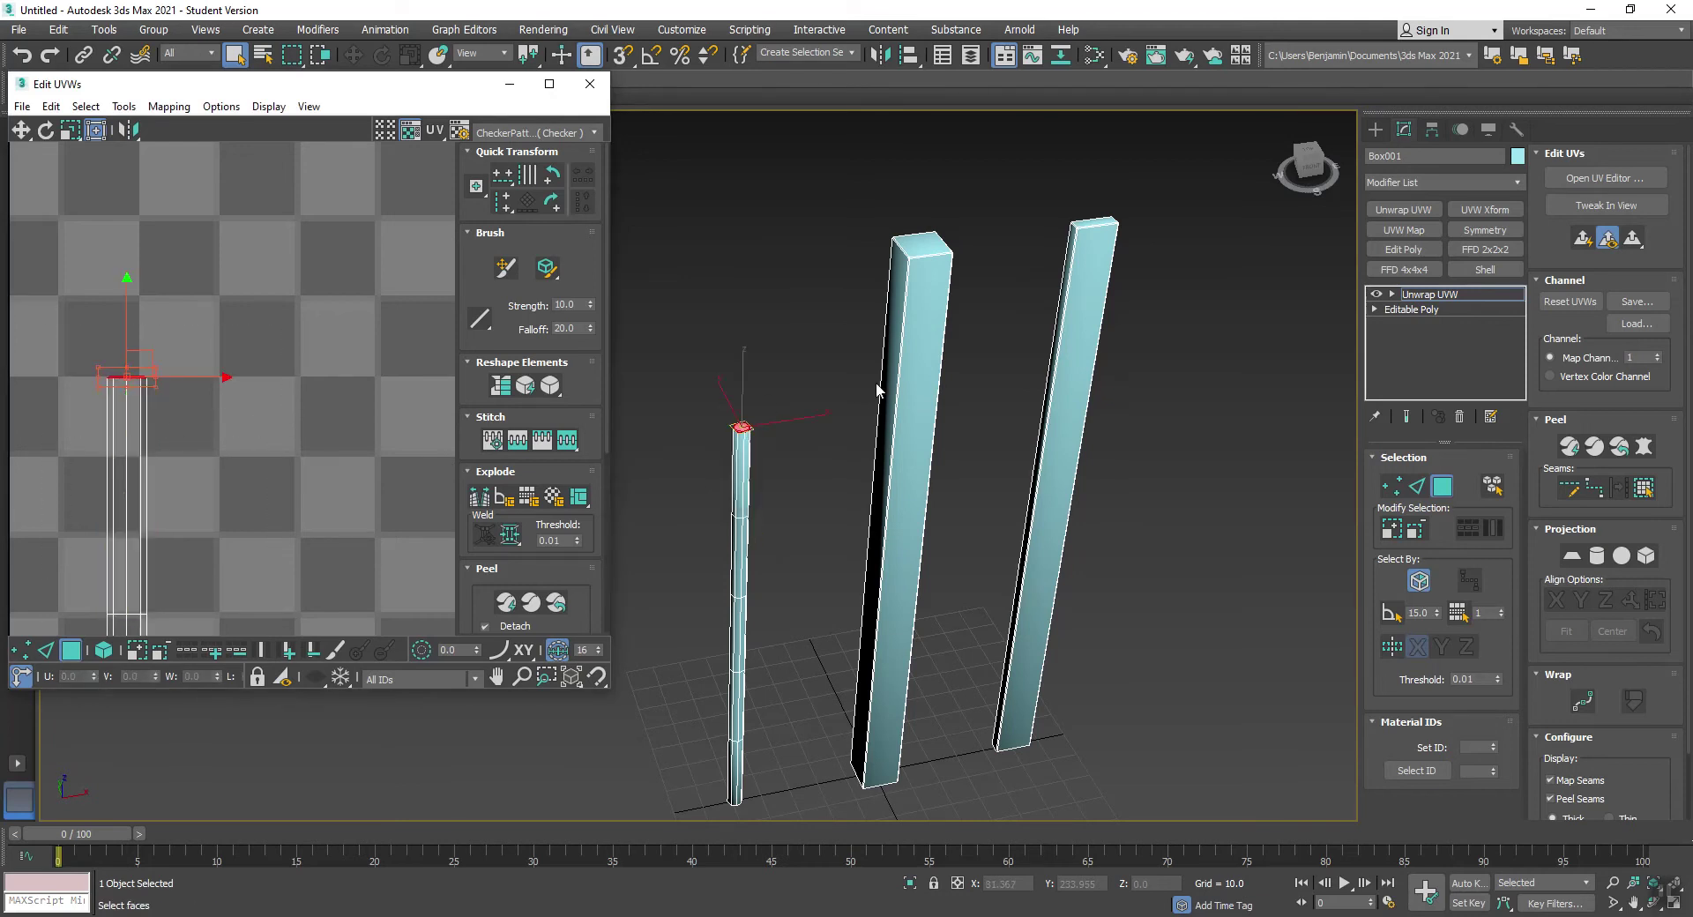
left_click(1569, 445)
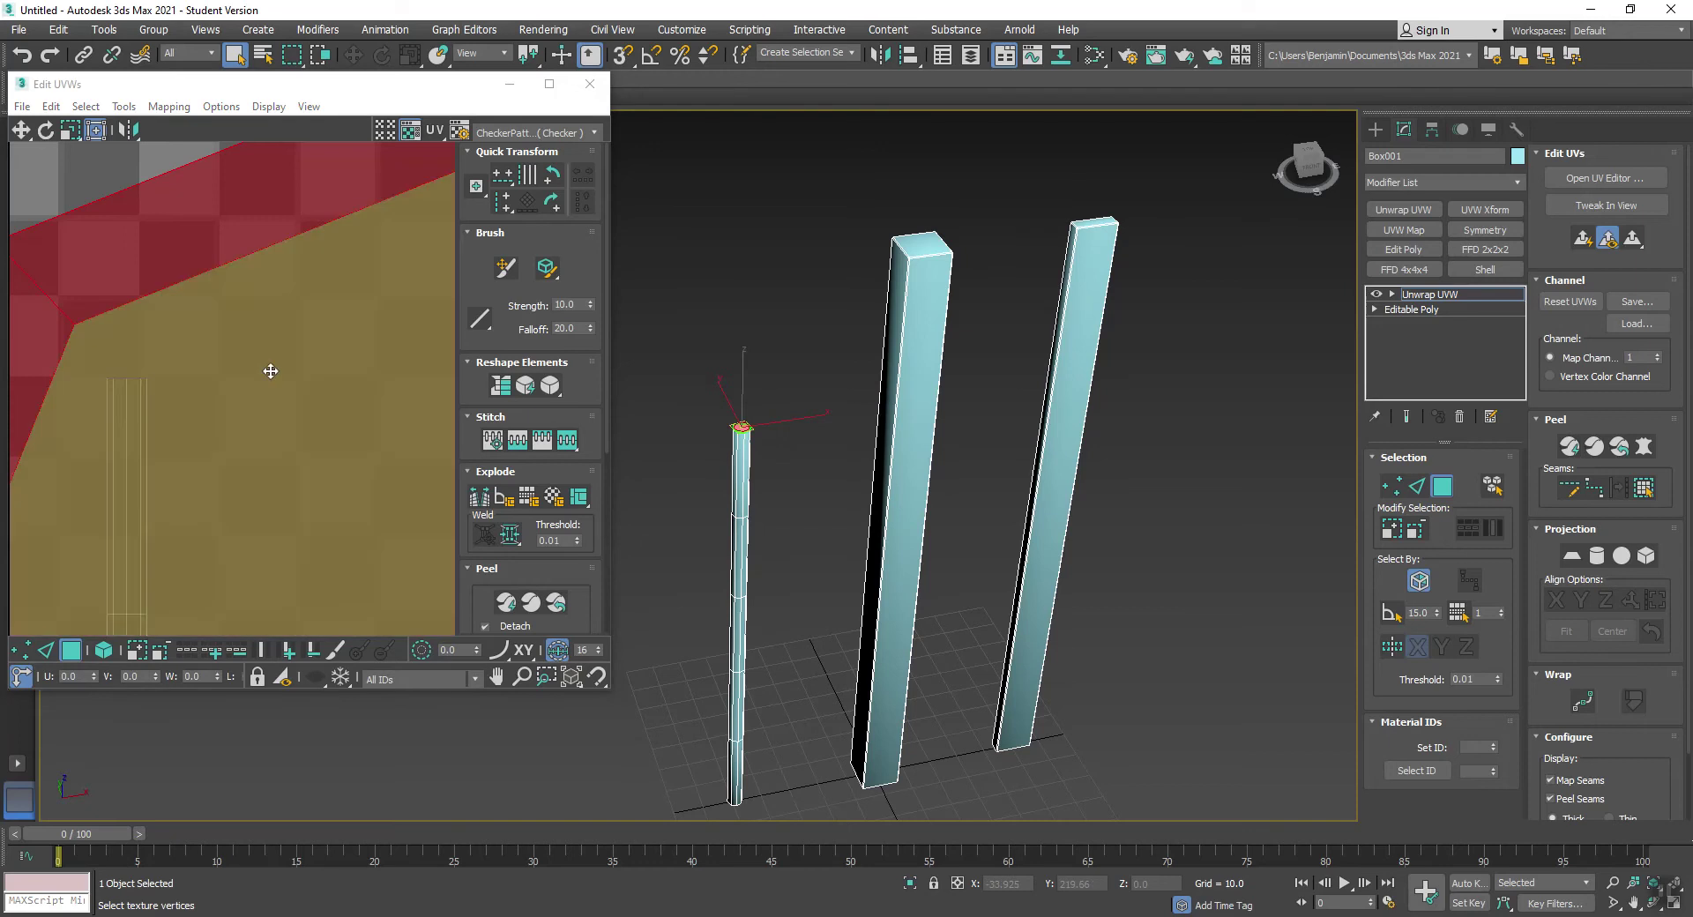
left_click_drag(353, 370, 84, 259)
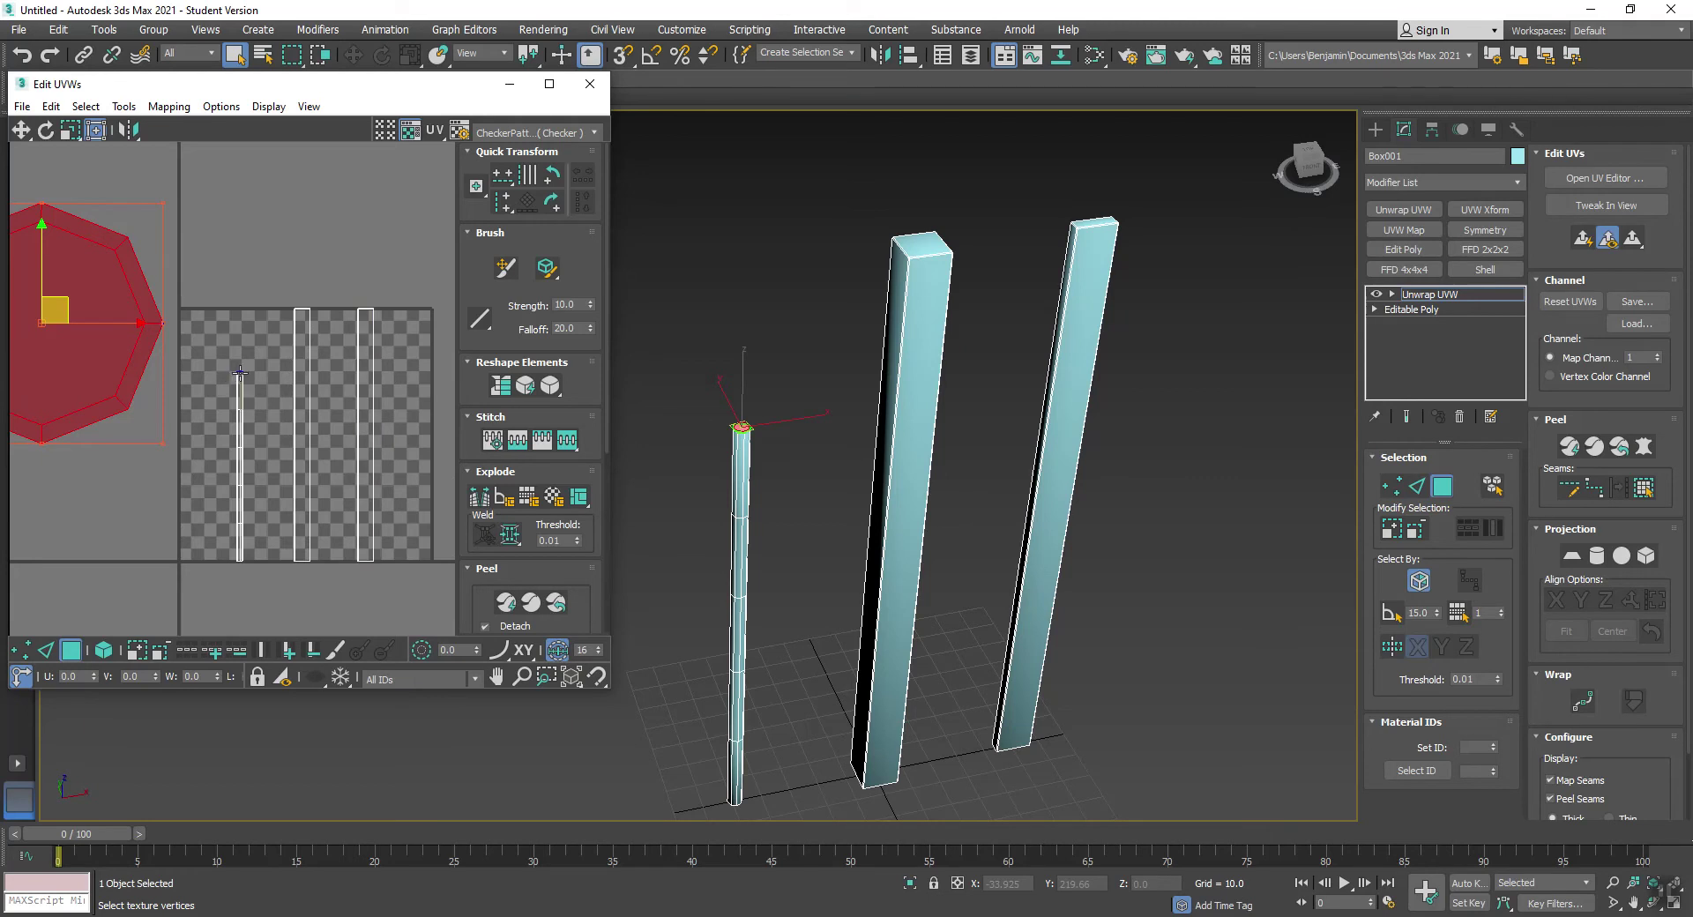
Review the Unwrap preferences under Options and clear the UV face selection
left_click(218, 107)
left_click(245, 204)
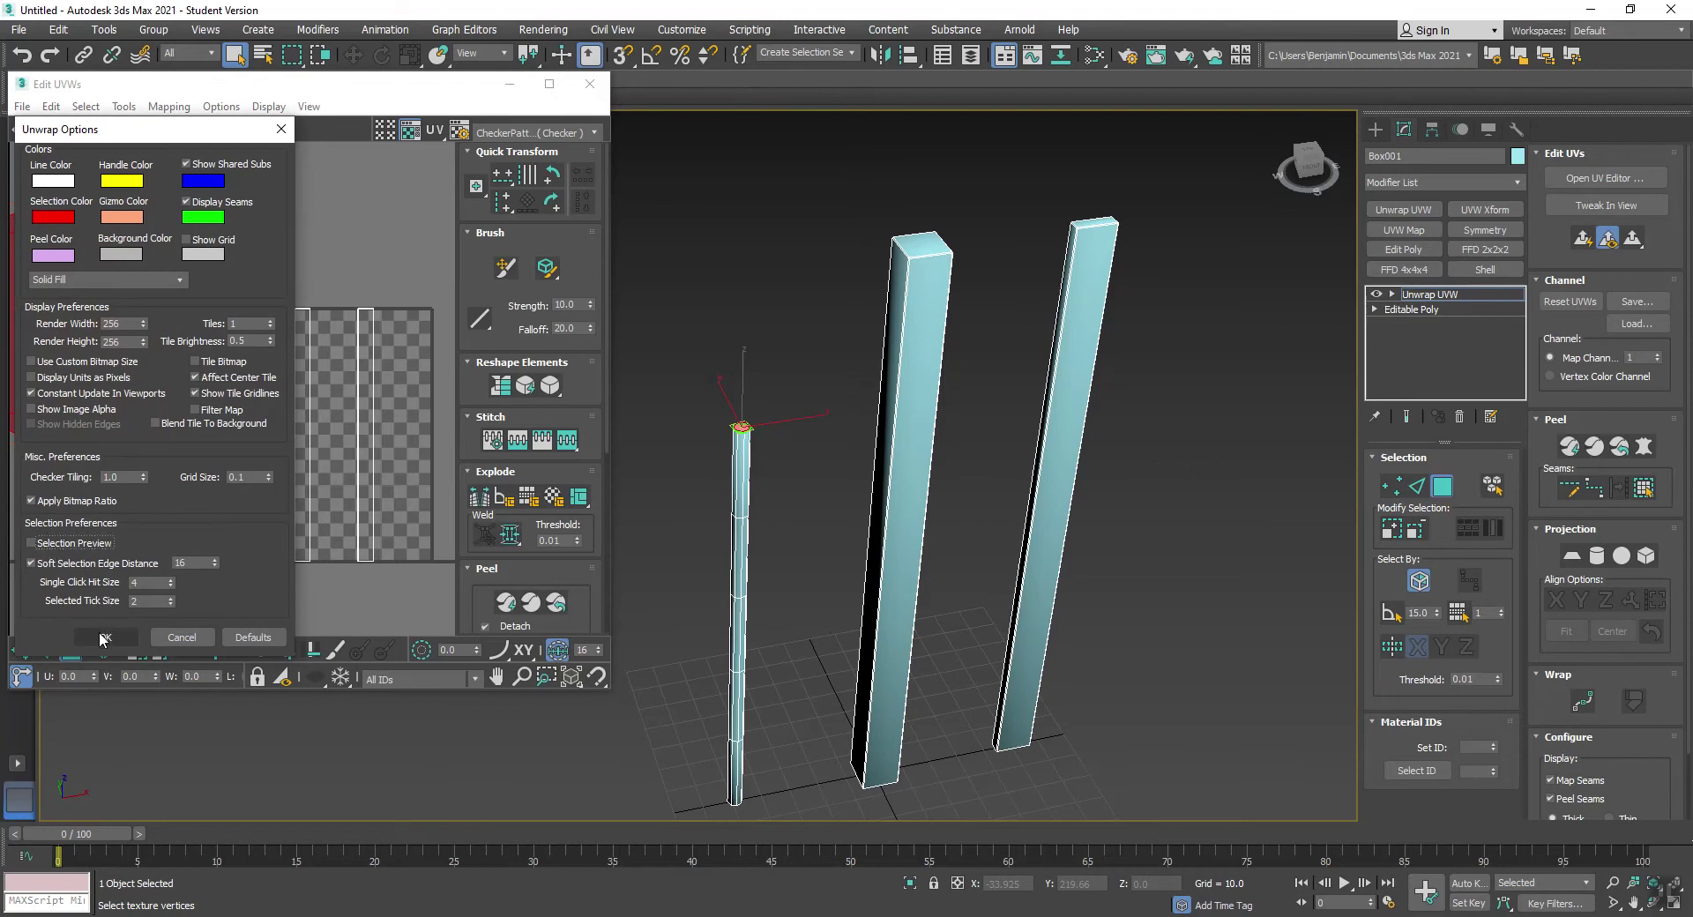
left_click(105, 637)
left_click(205, 584)
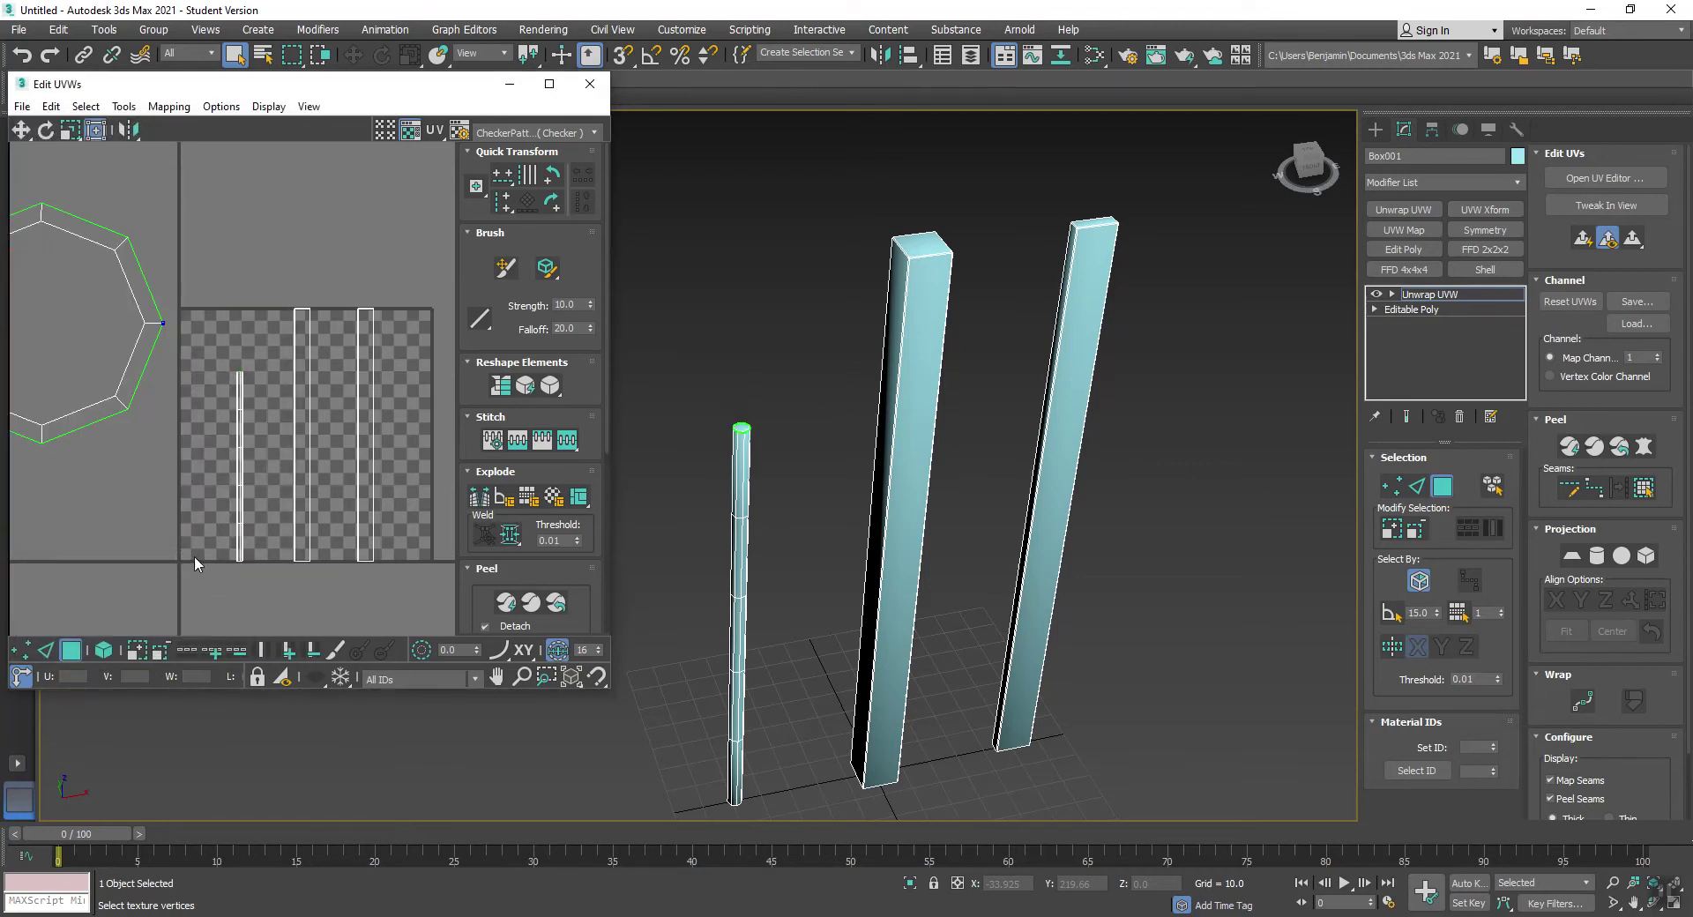
Quick Peel the pieces' bottom faces into separate UV islands
left_click_drag(257, 567, 423, 615)
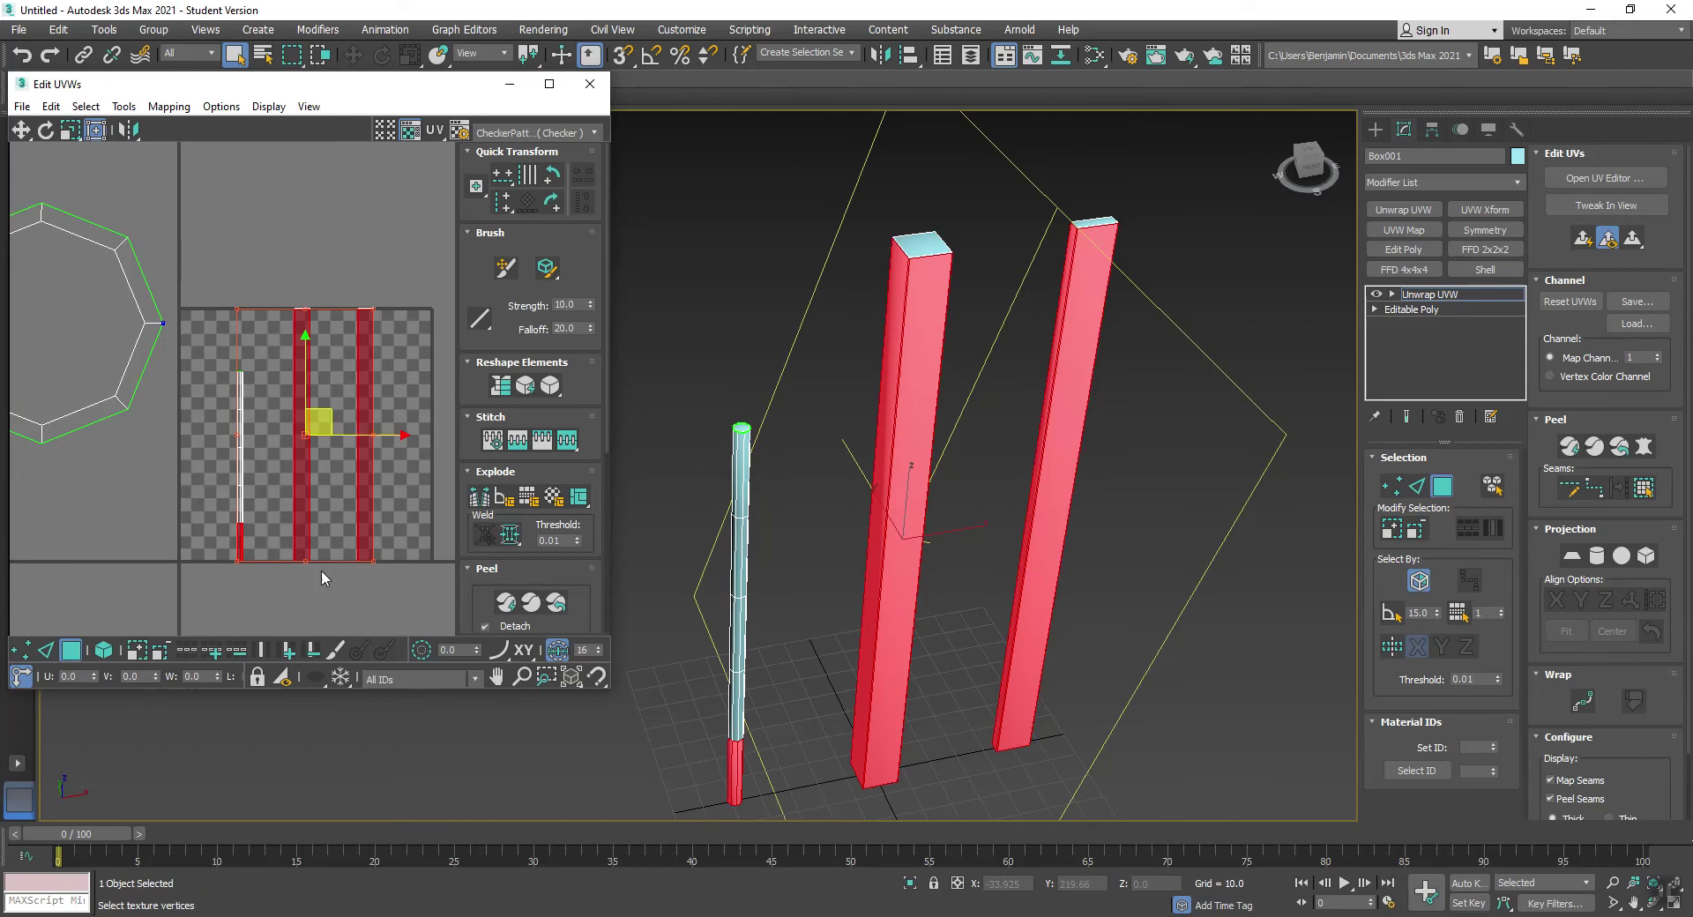
left_click_drag(180, 196, 352, 542)
middle_click_drag(969, 616, 797, 441, "alt")
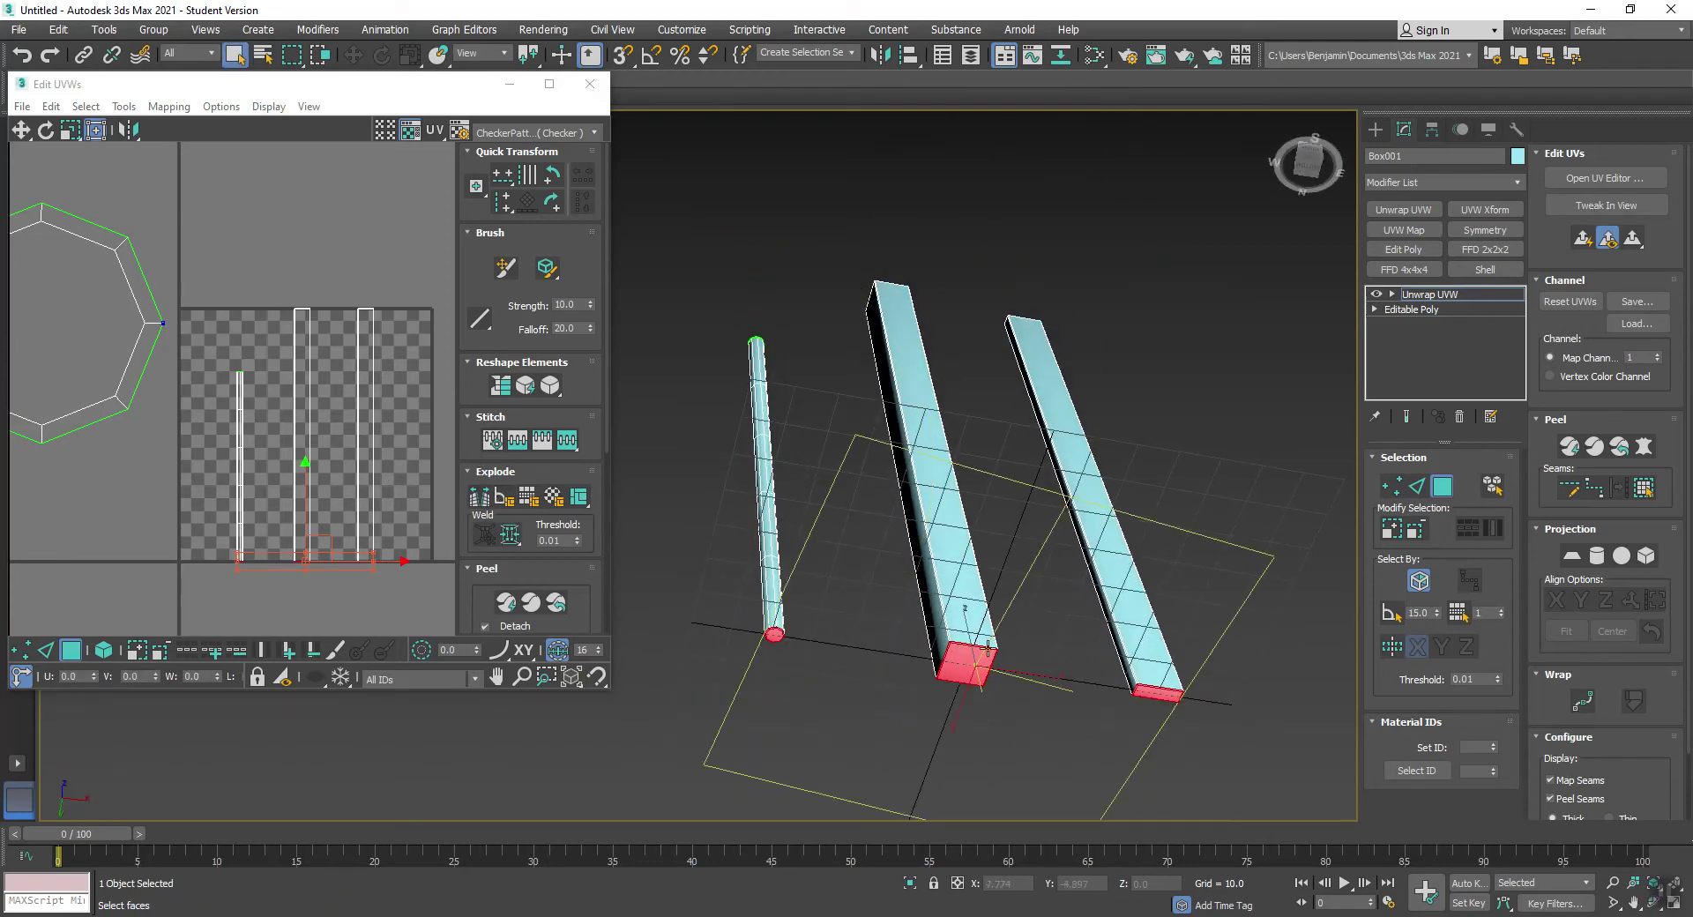
scroll(961, 656, "up", 4)
scroll(439, 504, "down", 3)
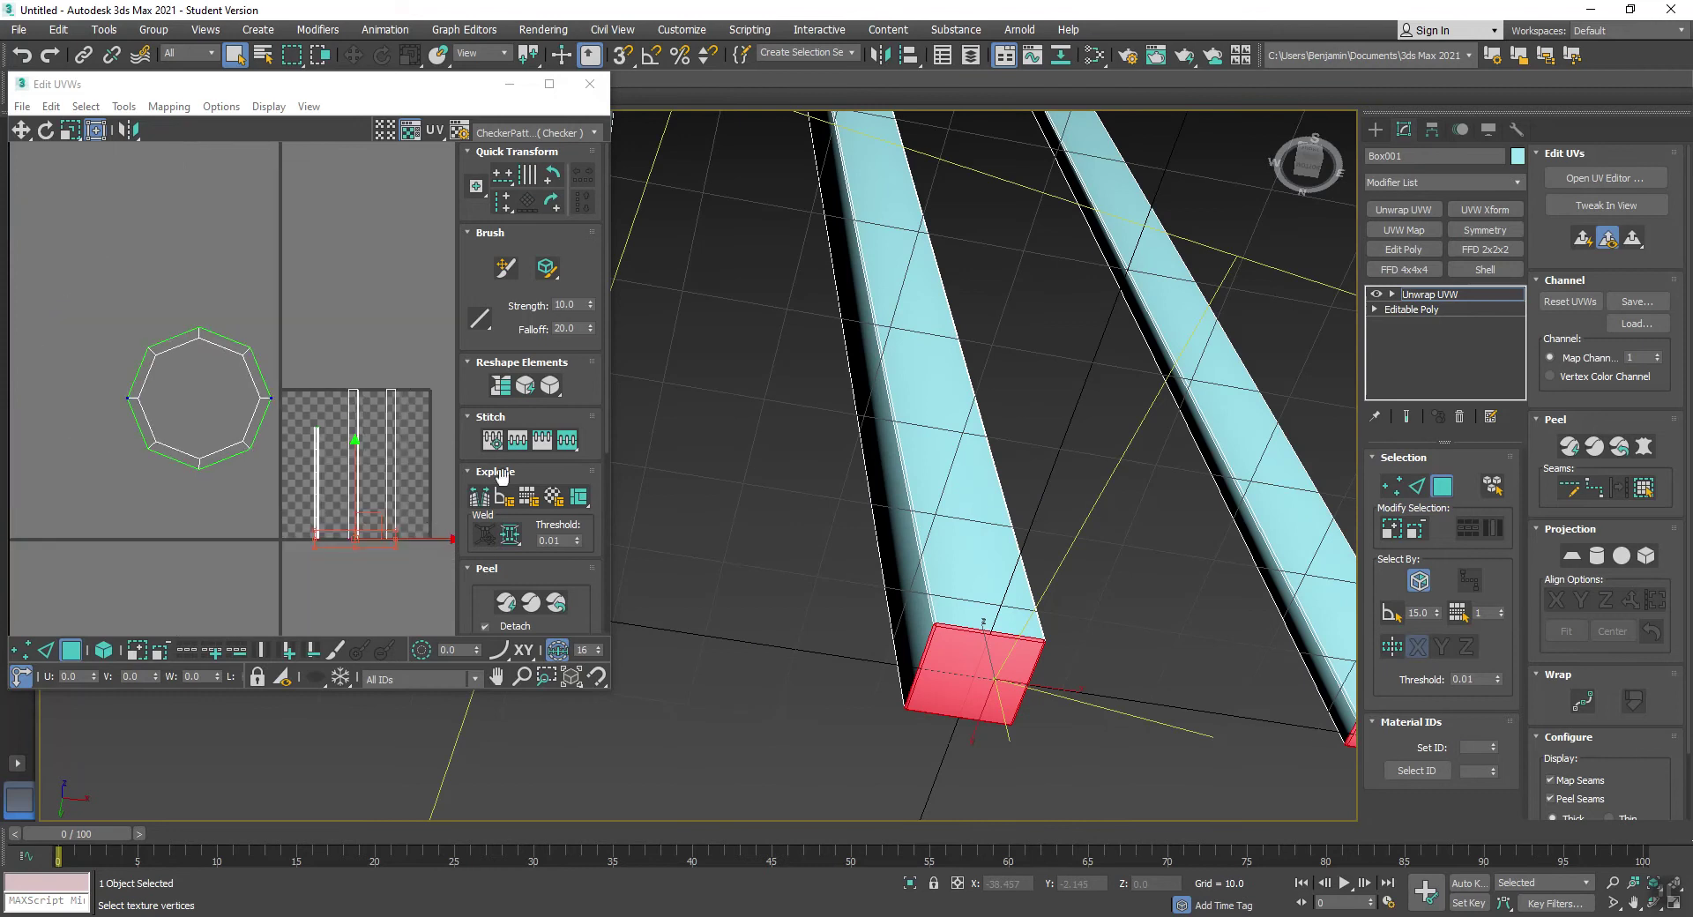
left_click(506, 604)
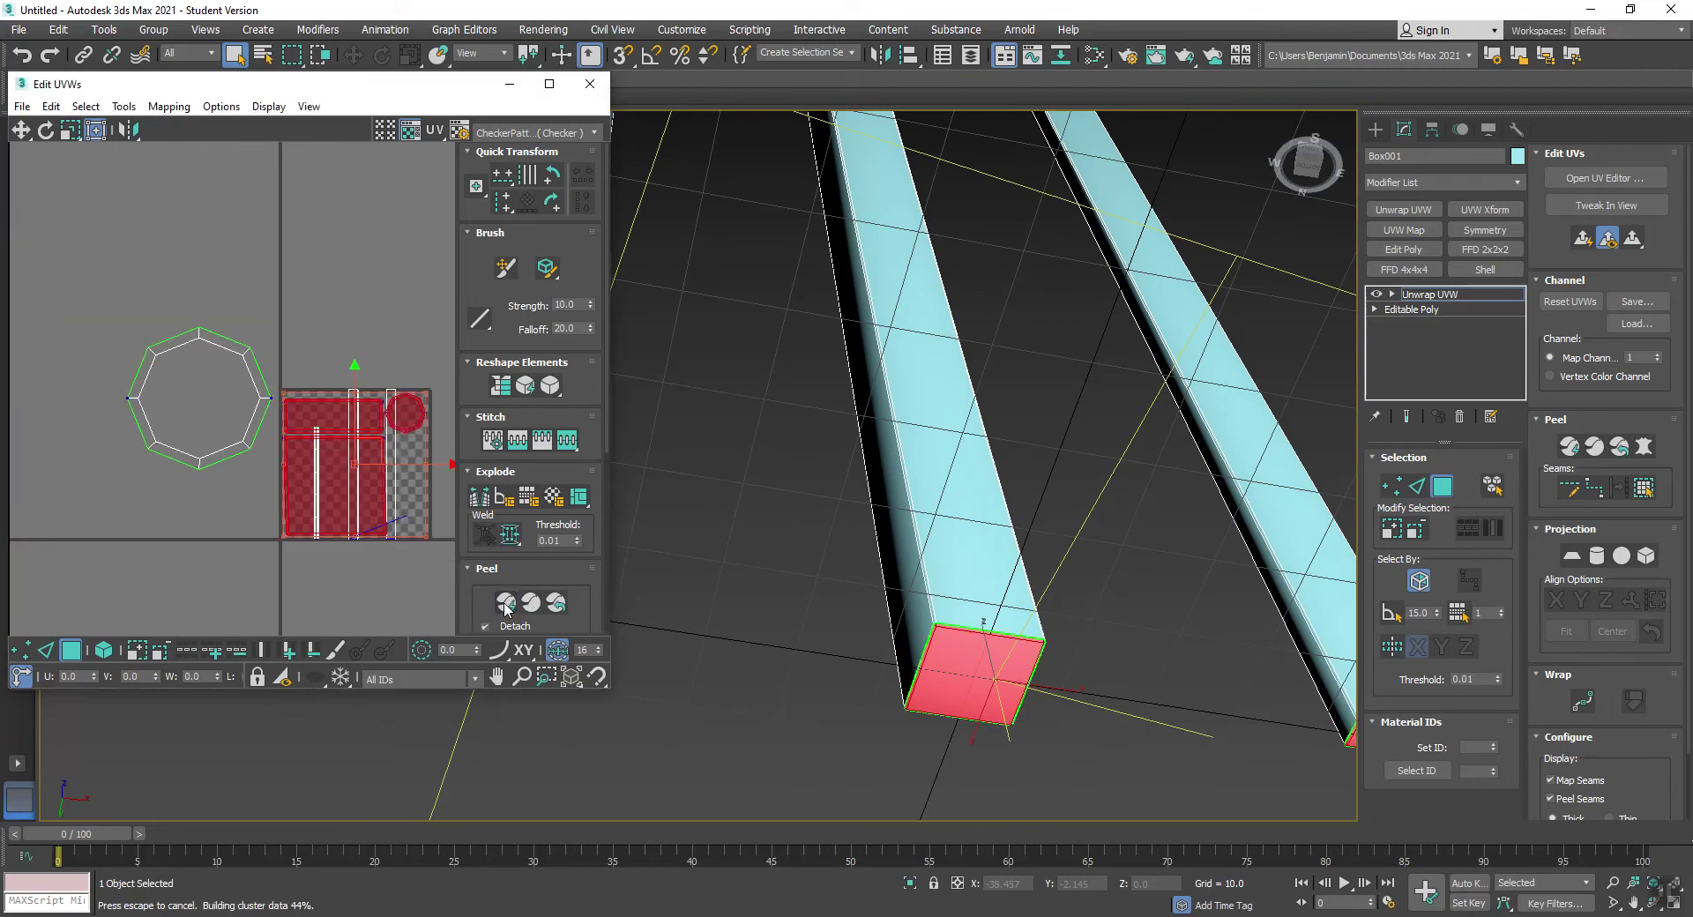
left_click(325, 590)
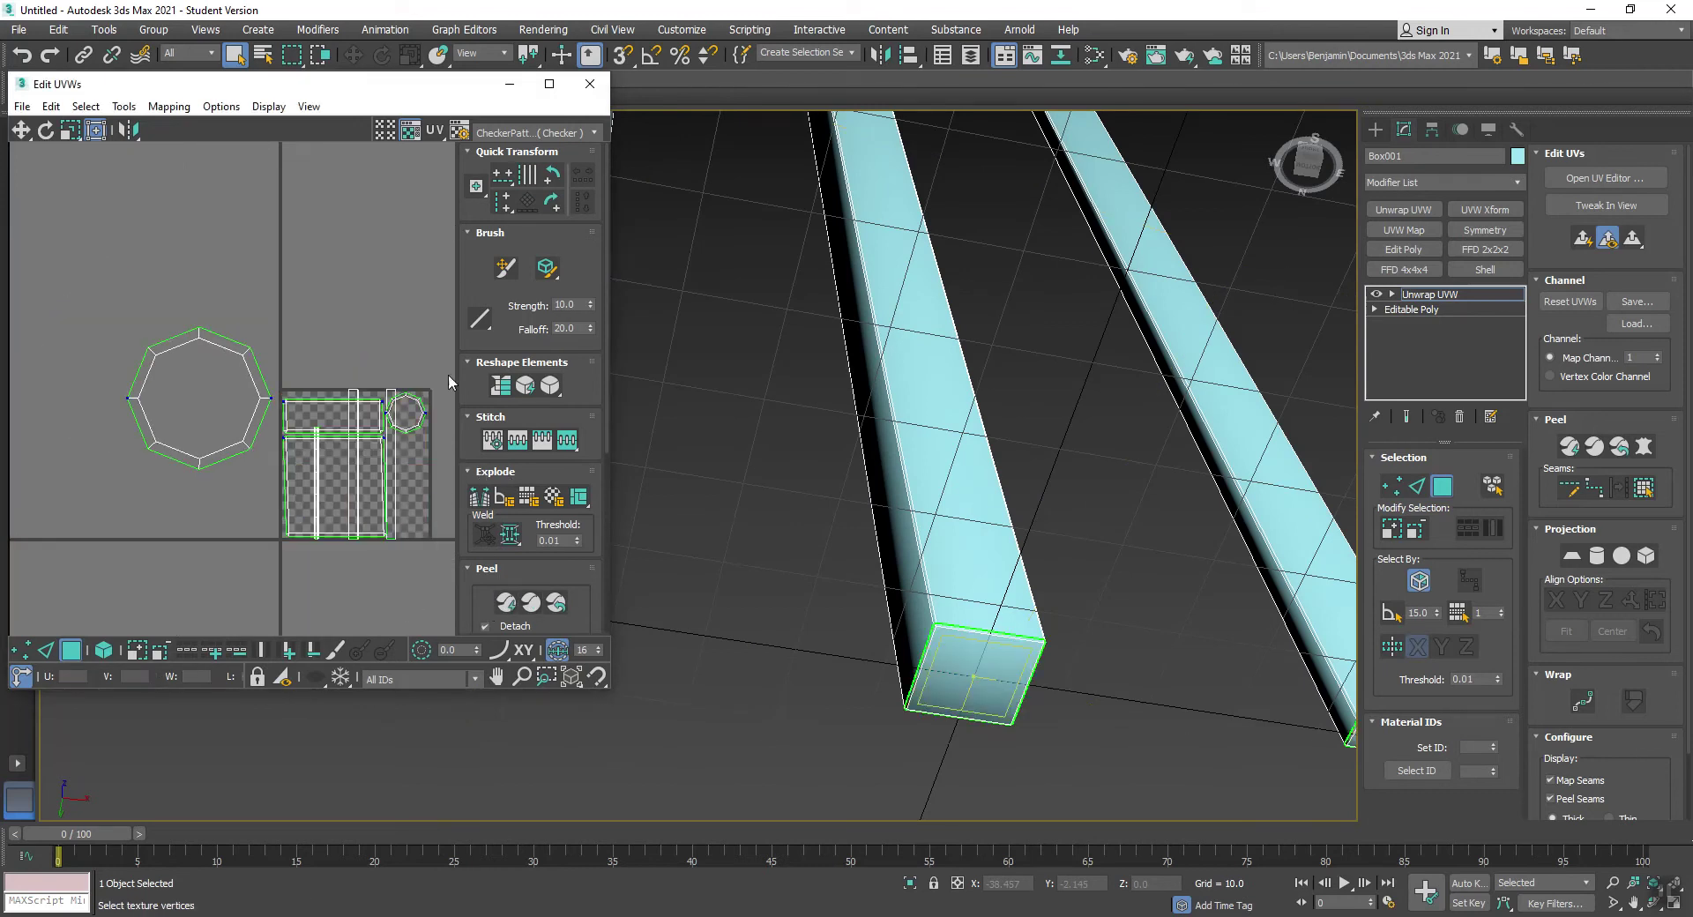
Enlarge the Edit UVWs window and pack all islands into the tile
left_click_drag(553, 694, 549, 882)
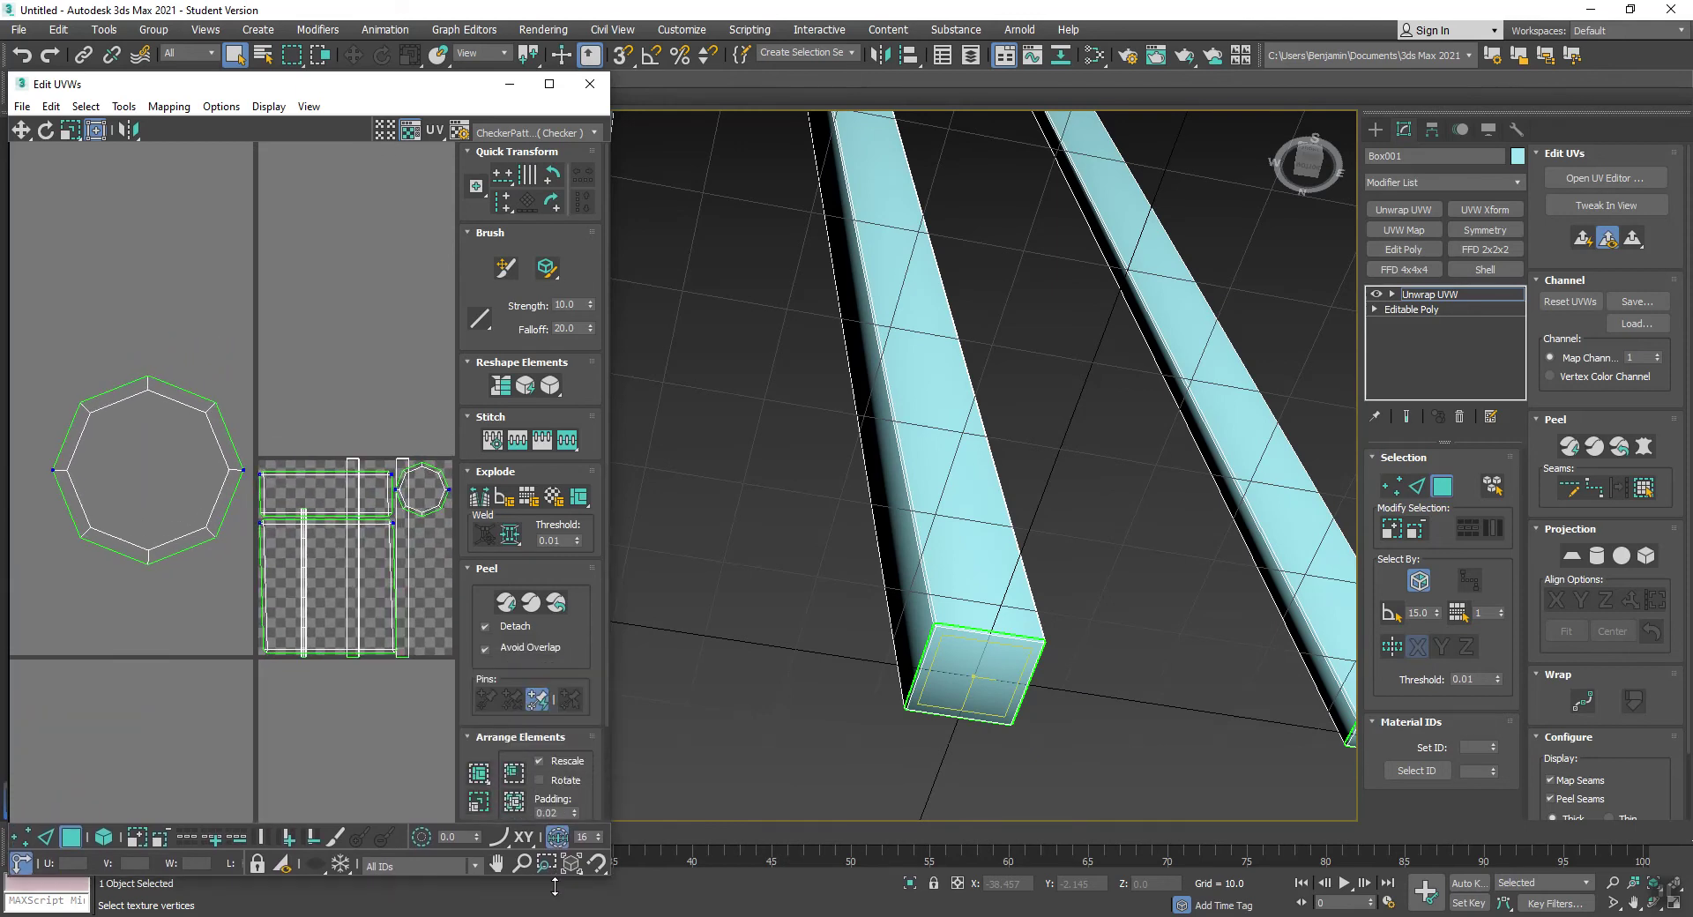
scroll(828, 586, "down", 2)
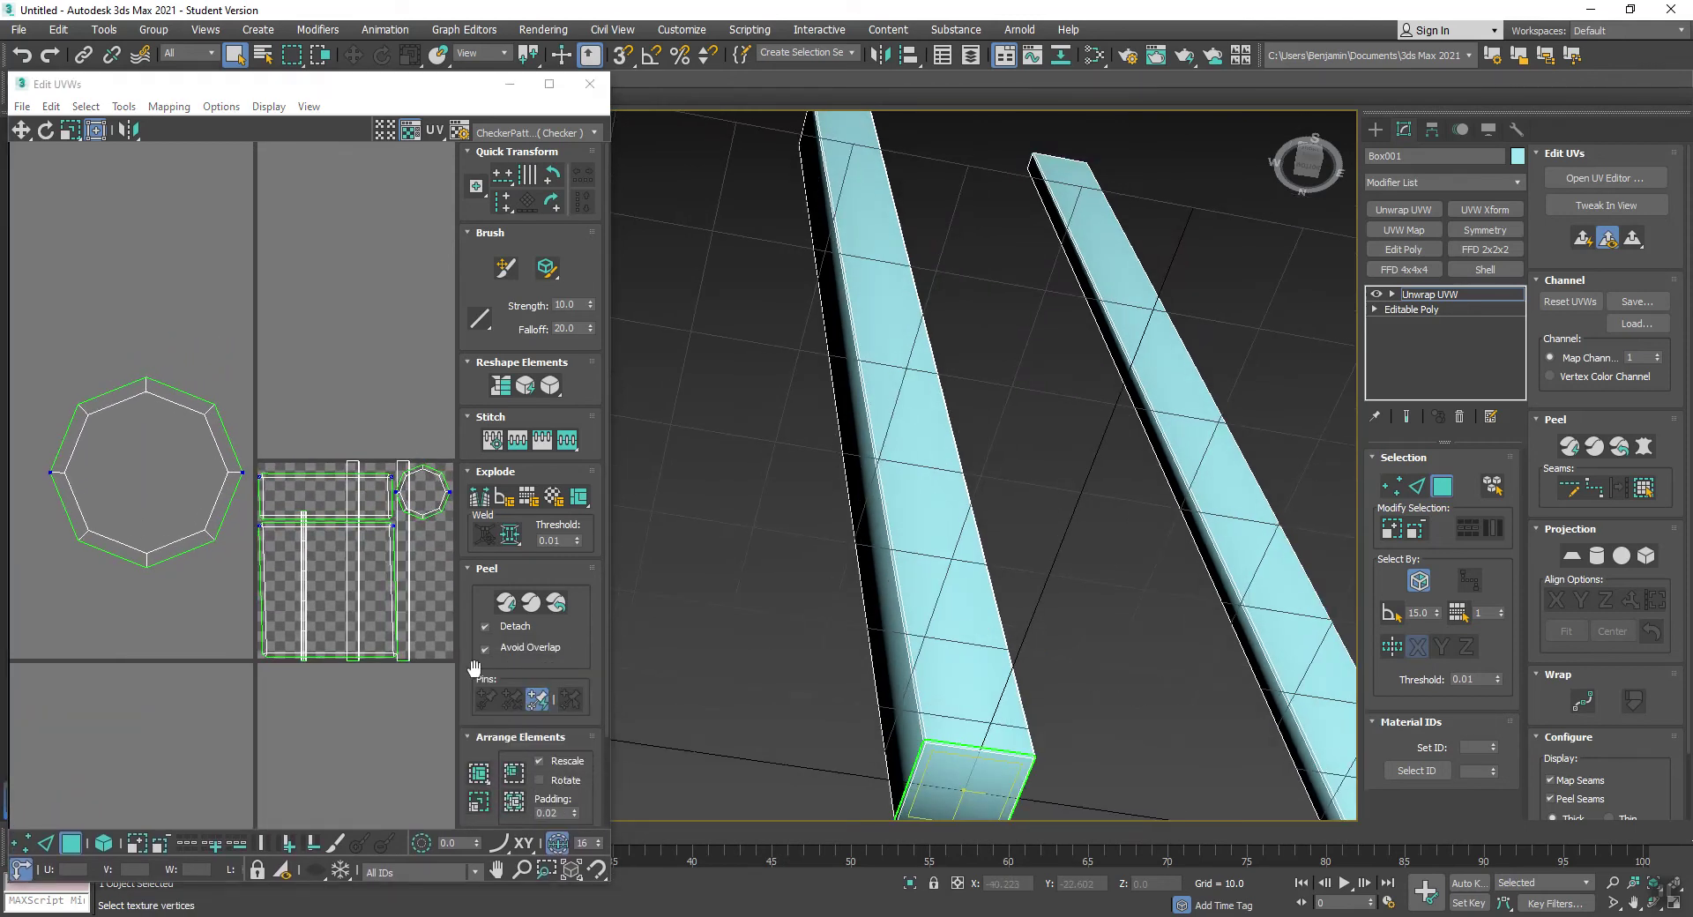
left_click(478, 773)
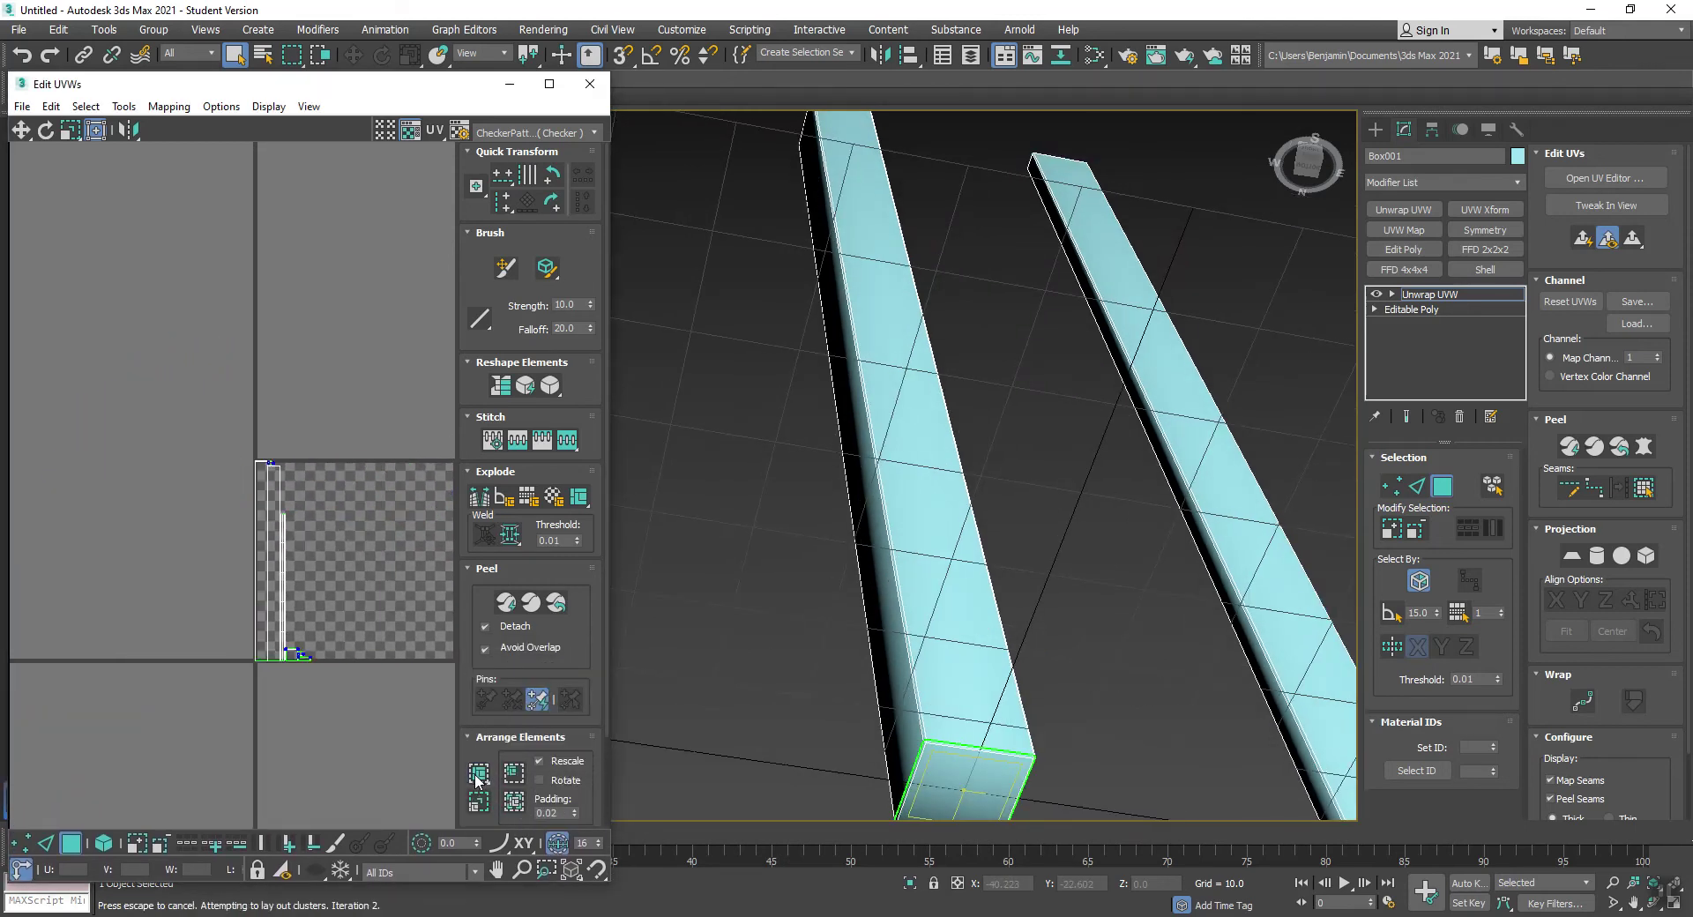
Quick Peel the remaining small top faces and repack the islands
scroll(185, 445, "up", 6)
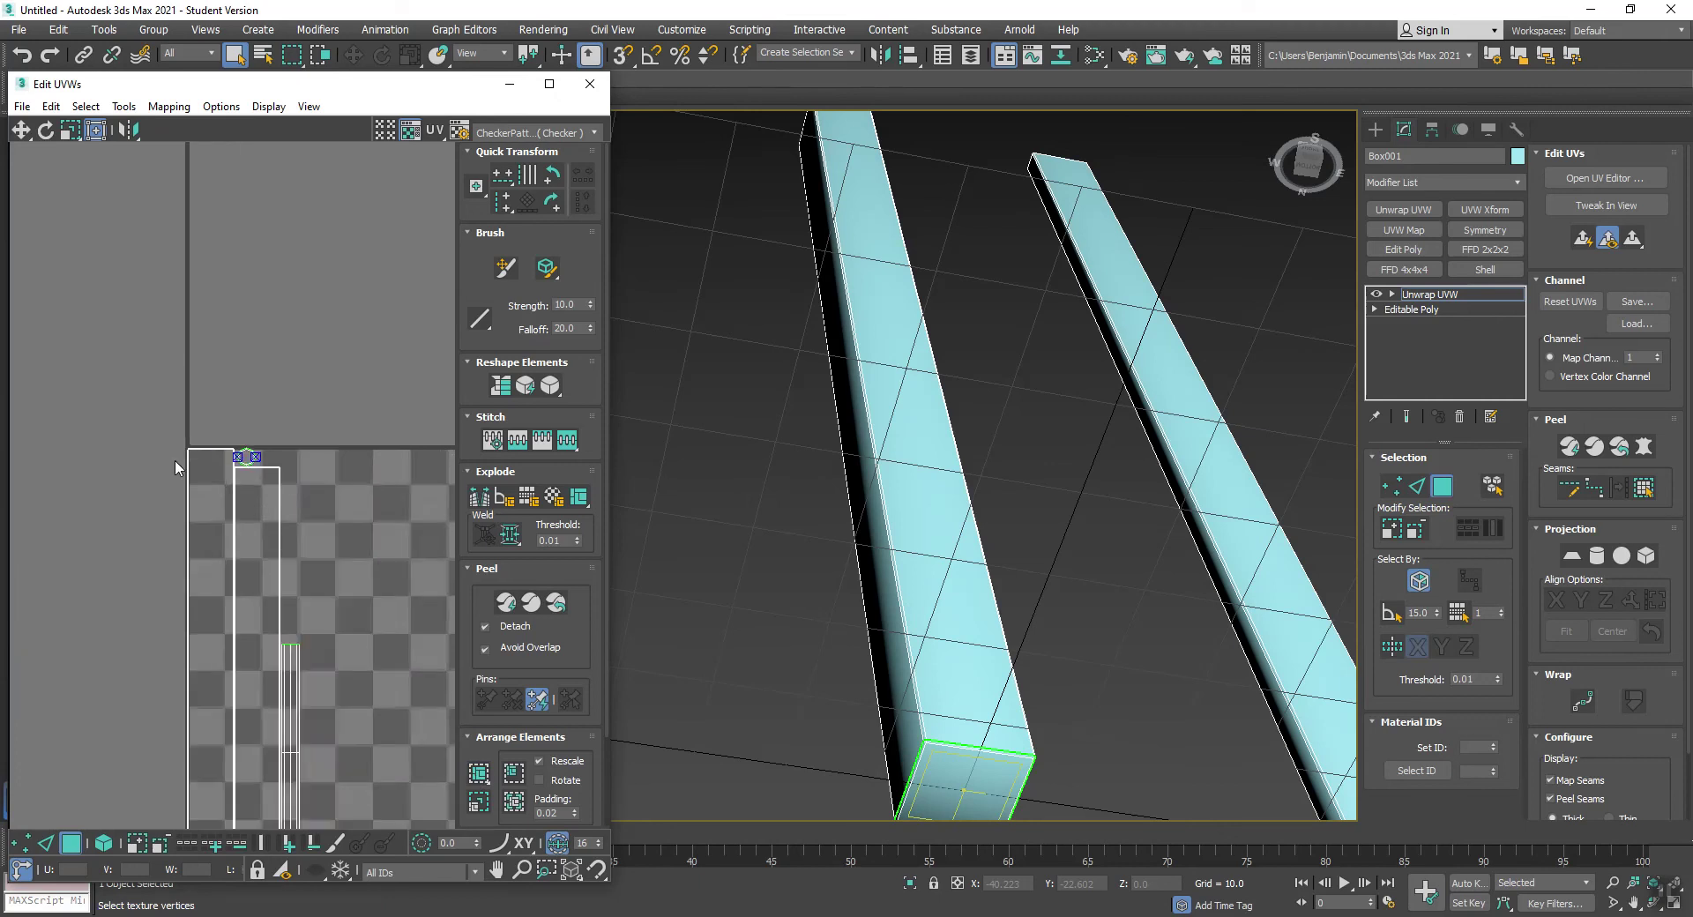
left_click_drag(114, 336, 2, 676)
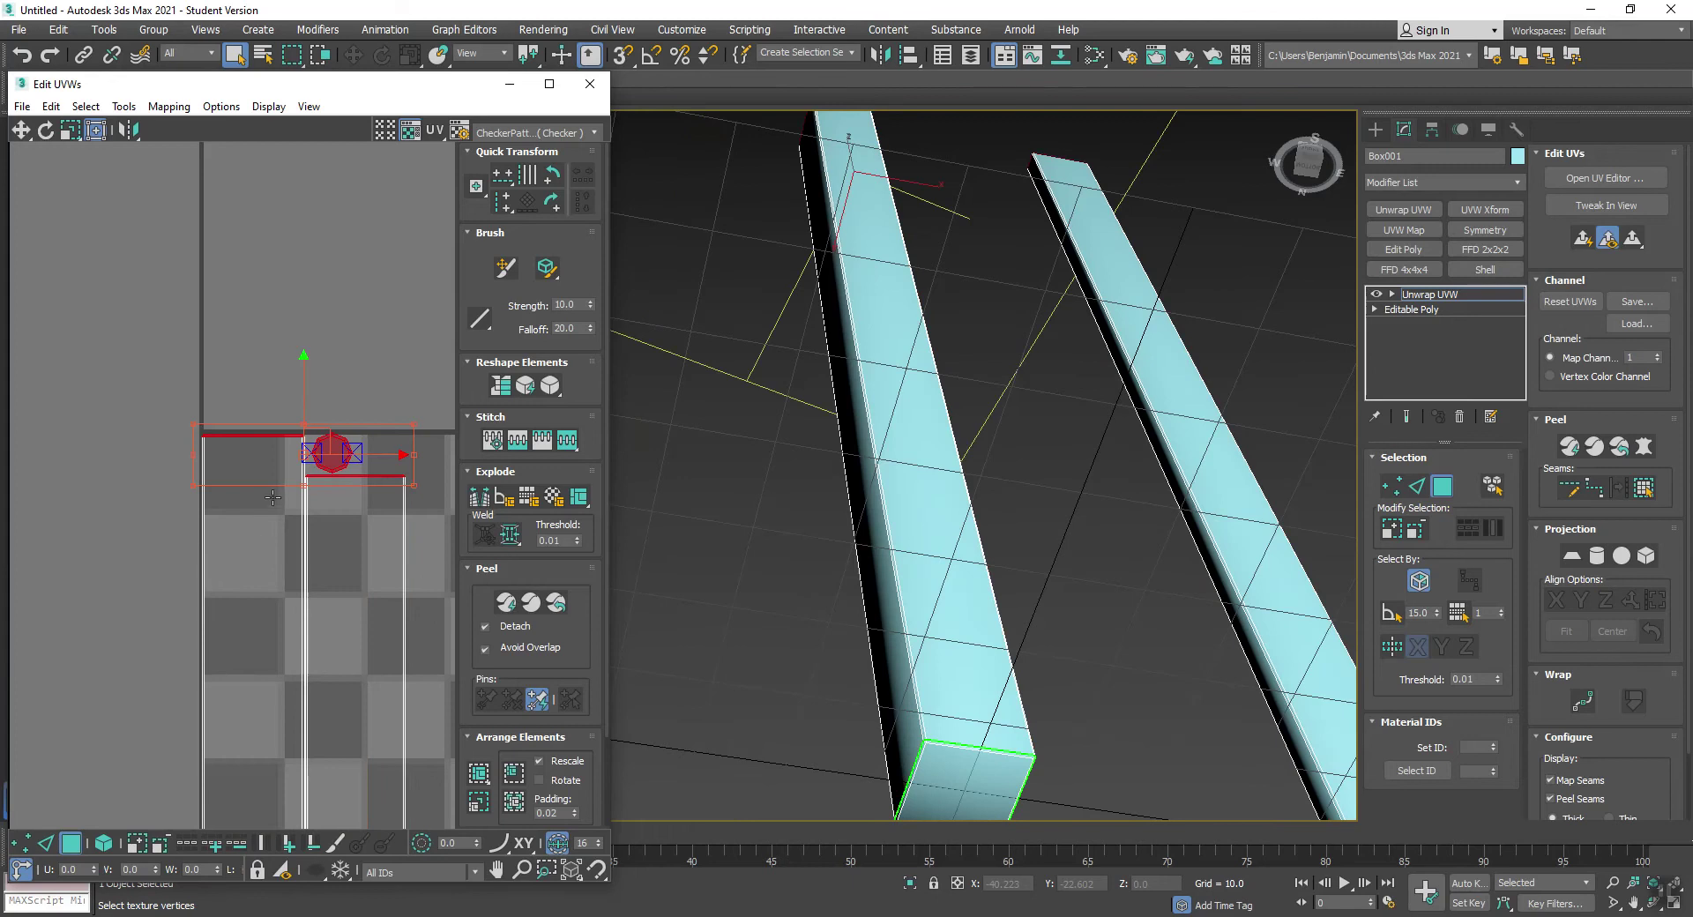
left_click(507, 602)
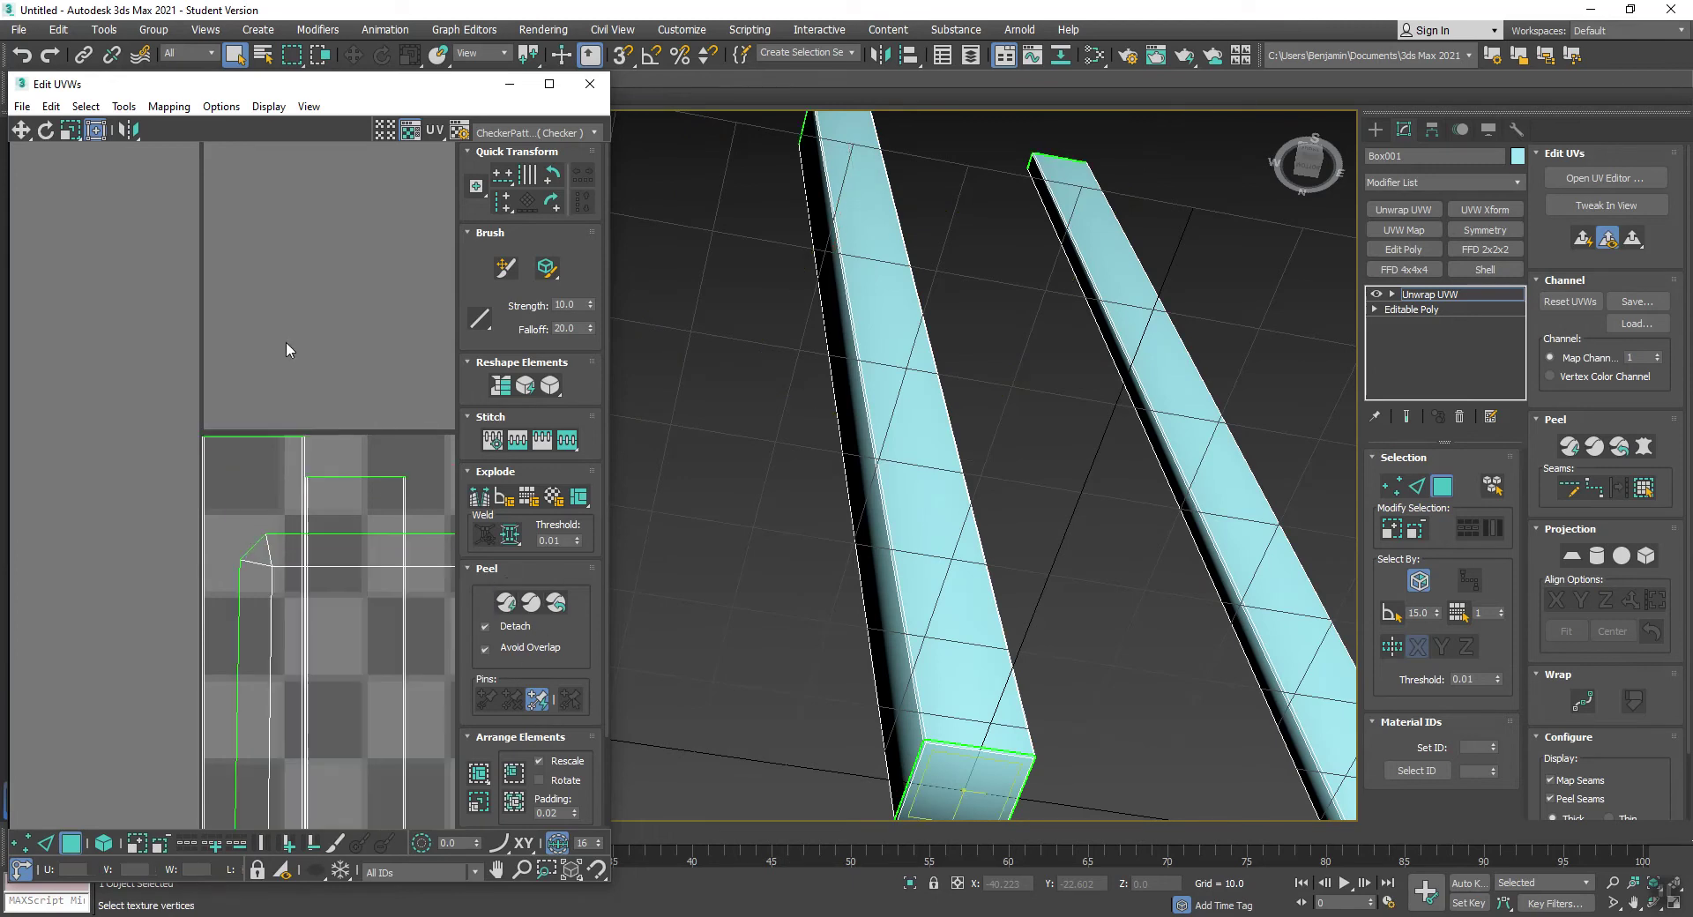
scroll(286, 341, "down", 2)
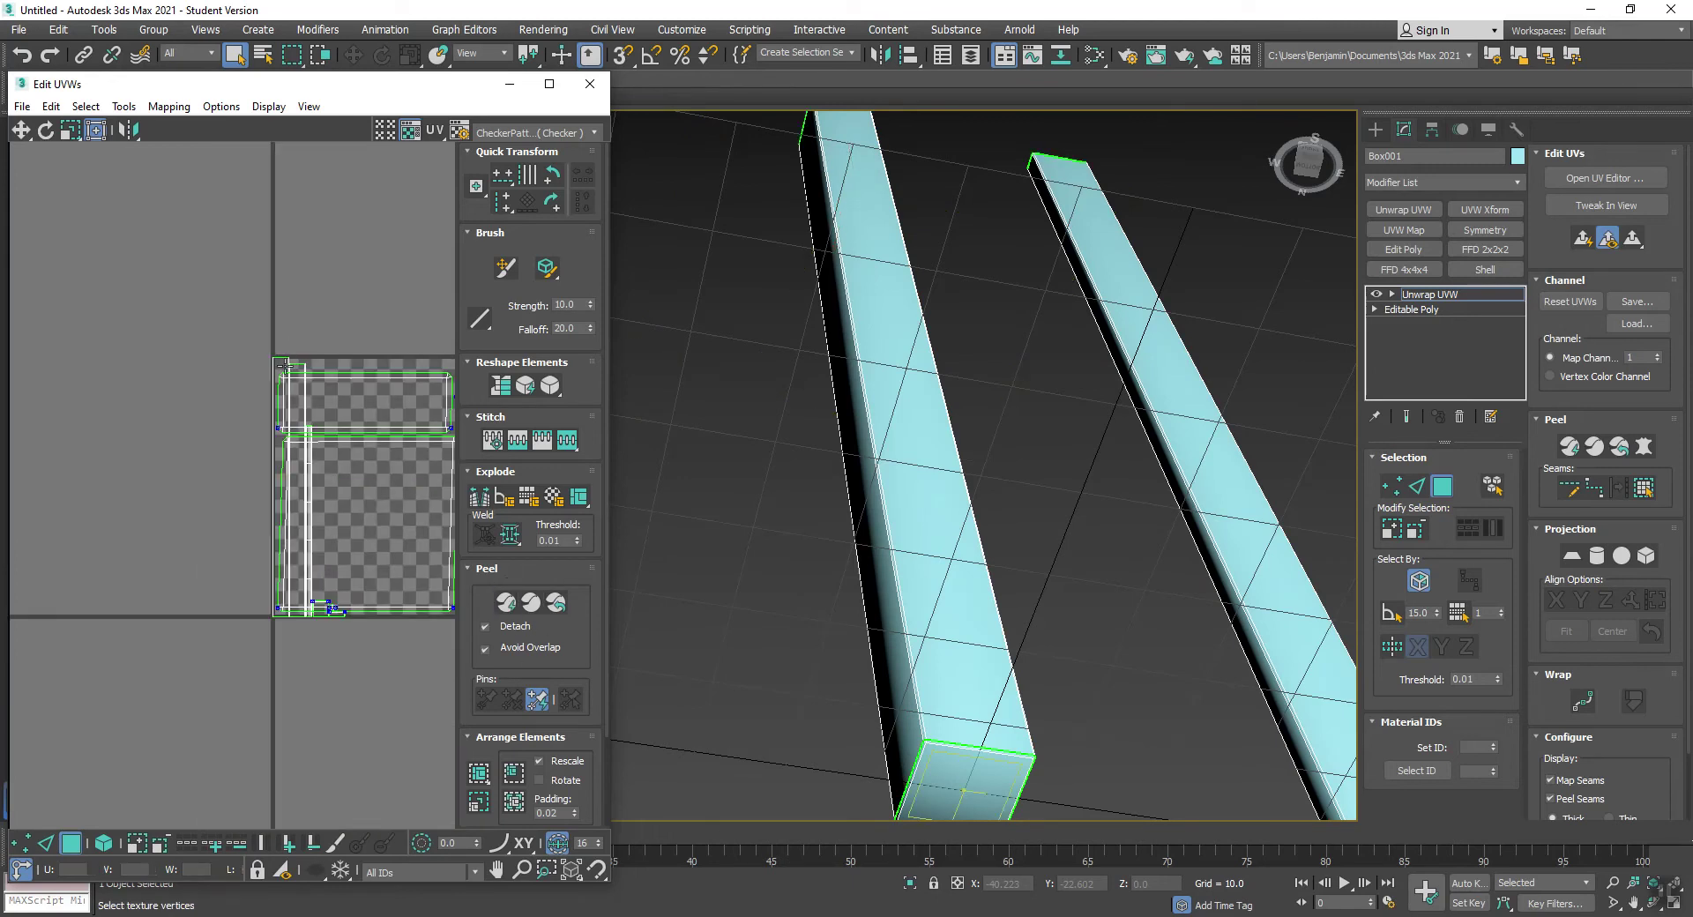
left_click(481, 776)
scroll(970, 436, "down", 5)
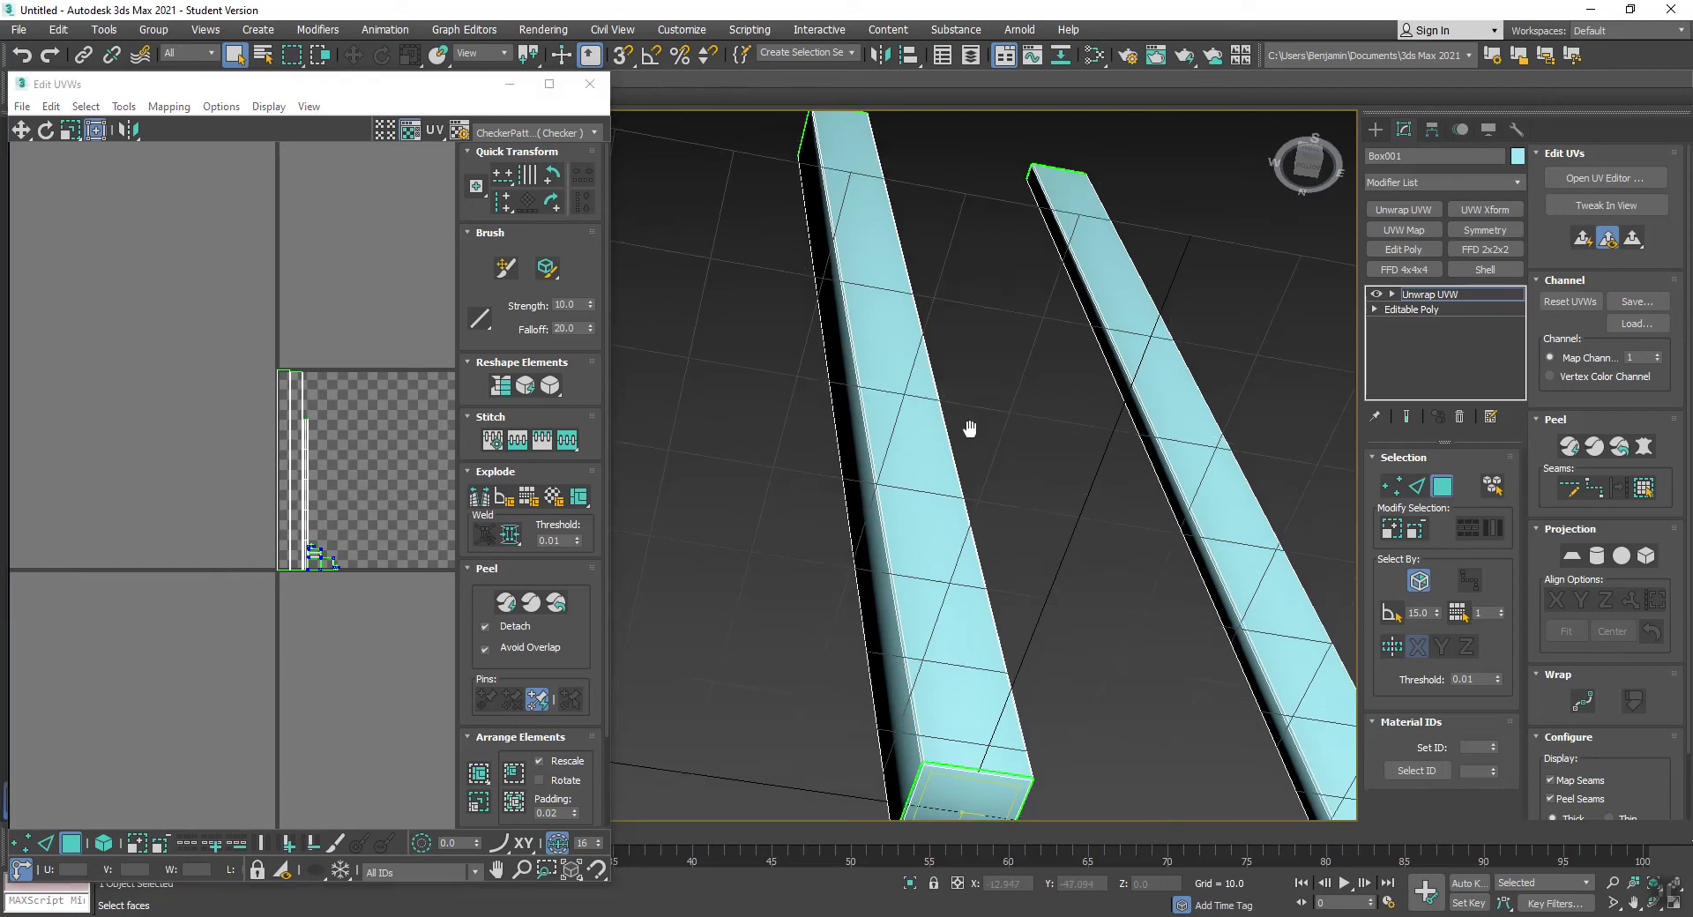
Enable Point-to-Point Seams in Edge mode and seam the middle and left columns' vertical edges
middle_click_drag(798, 382, 1030, 521, "alt")
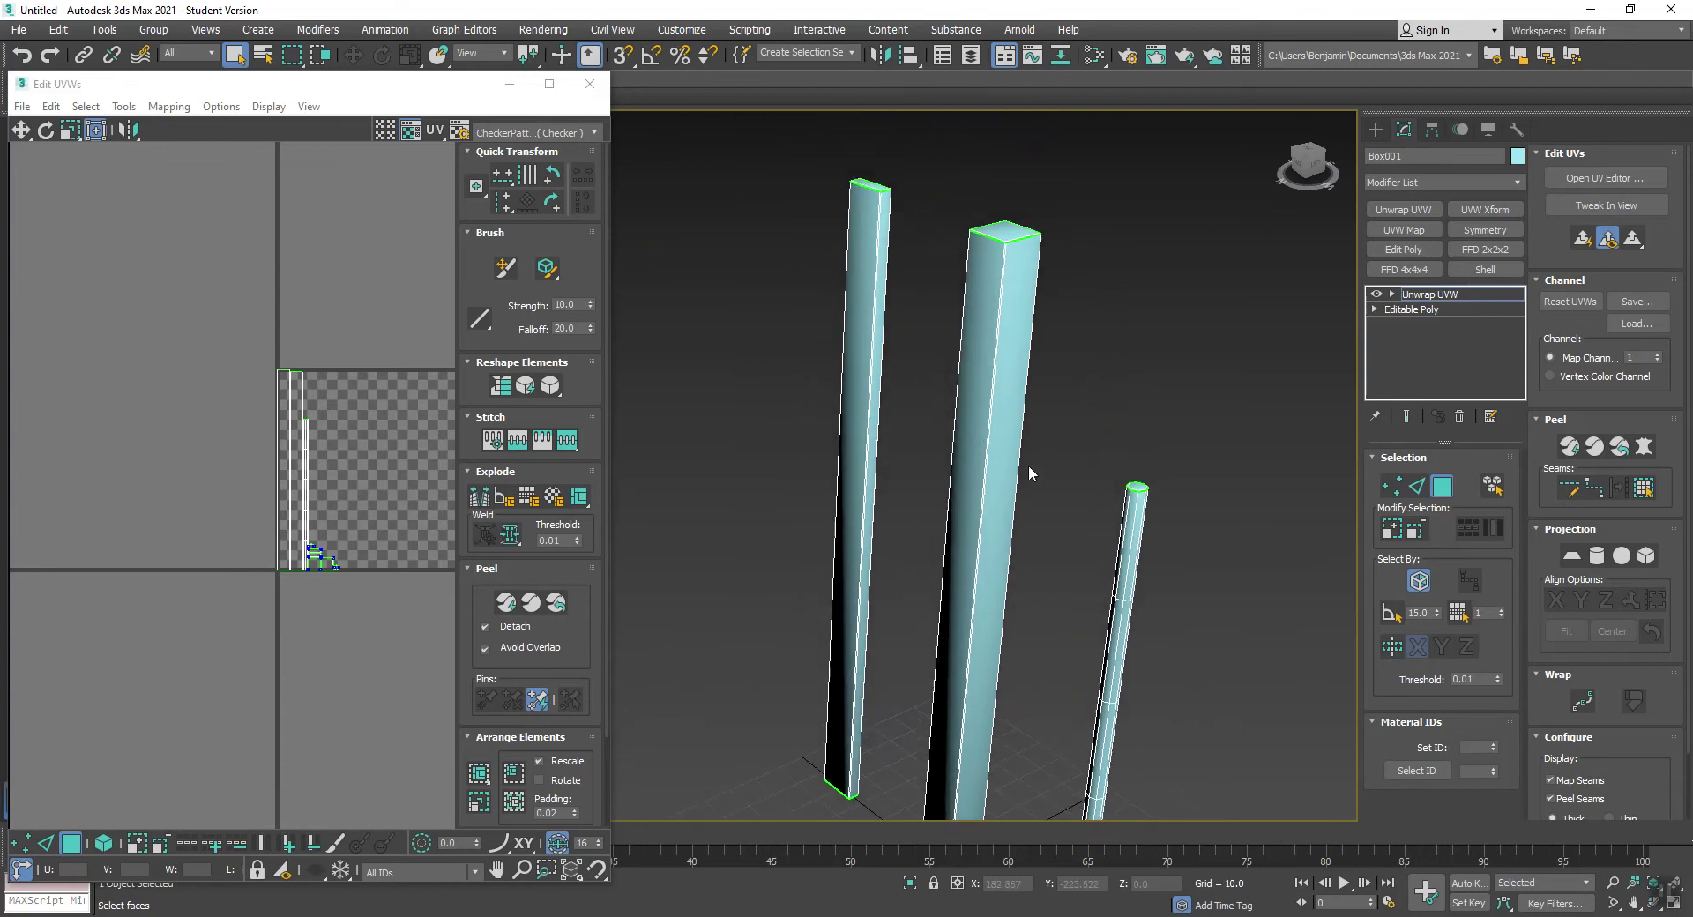
left_click(1422, 487)
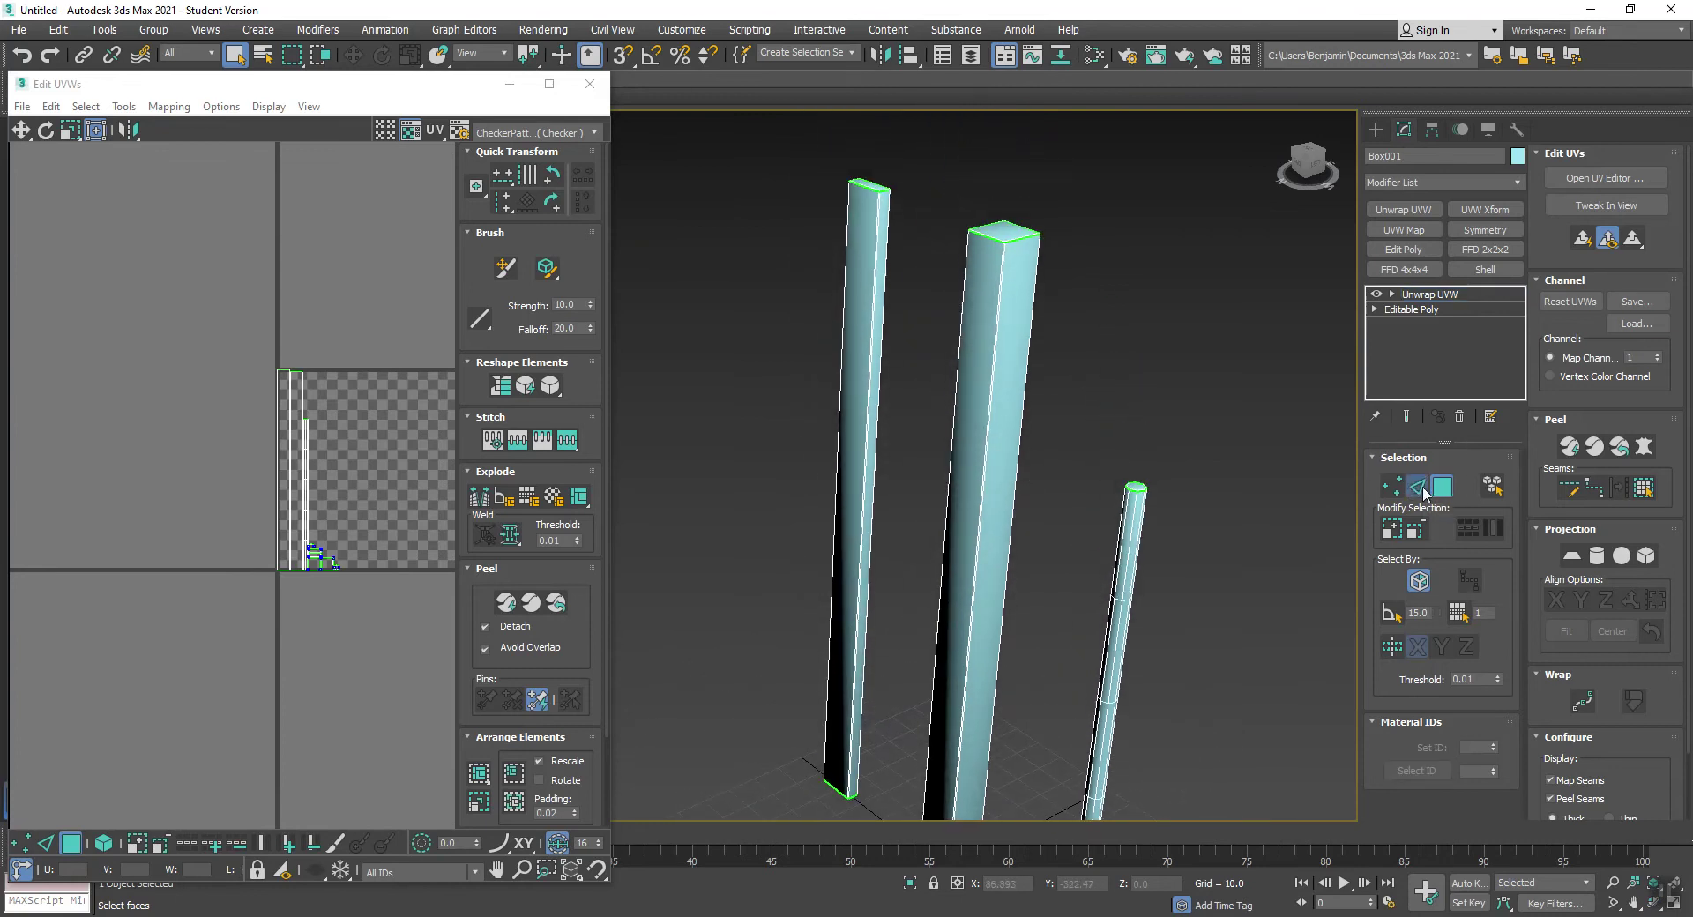
left_click(1569, 489)
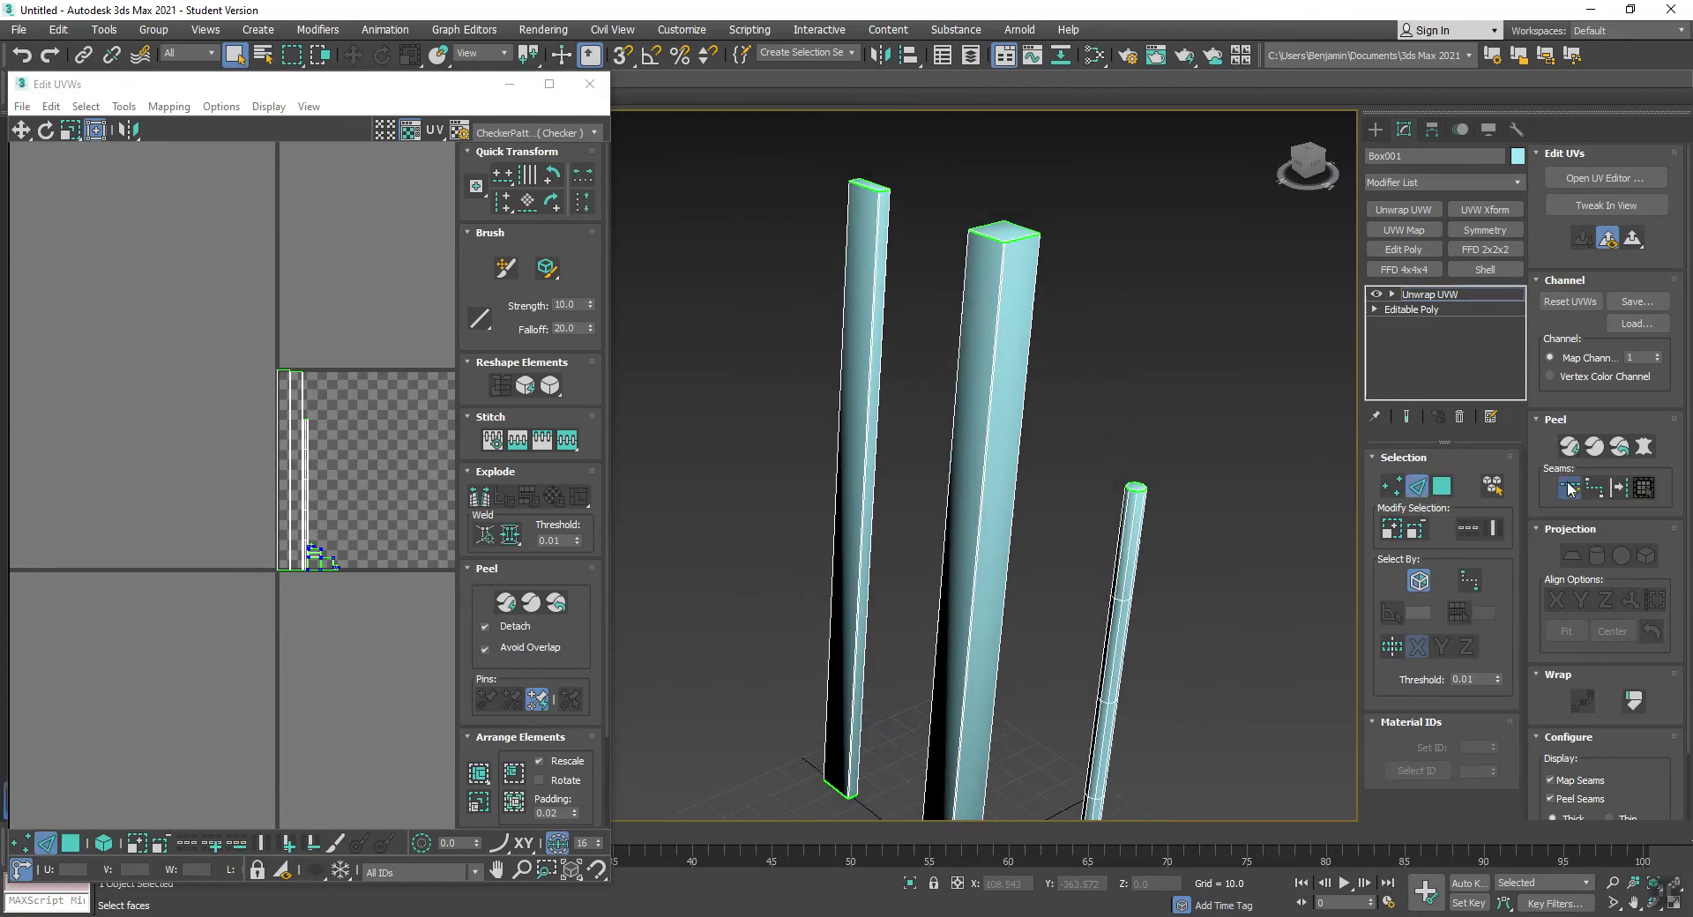
left_click(1569, 489)
key("alt+z")
left_click_drag(990, 333, 997, 296)
right_click(1002, 296)
left_click(1001, 296)
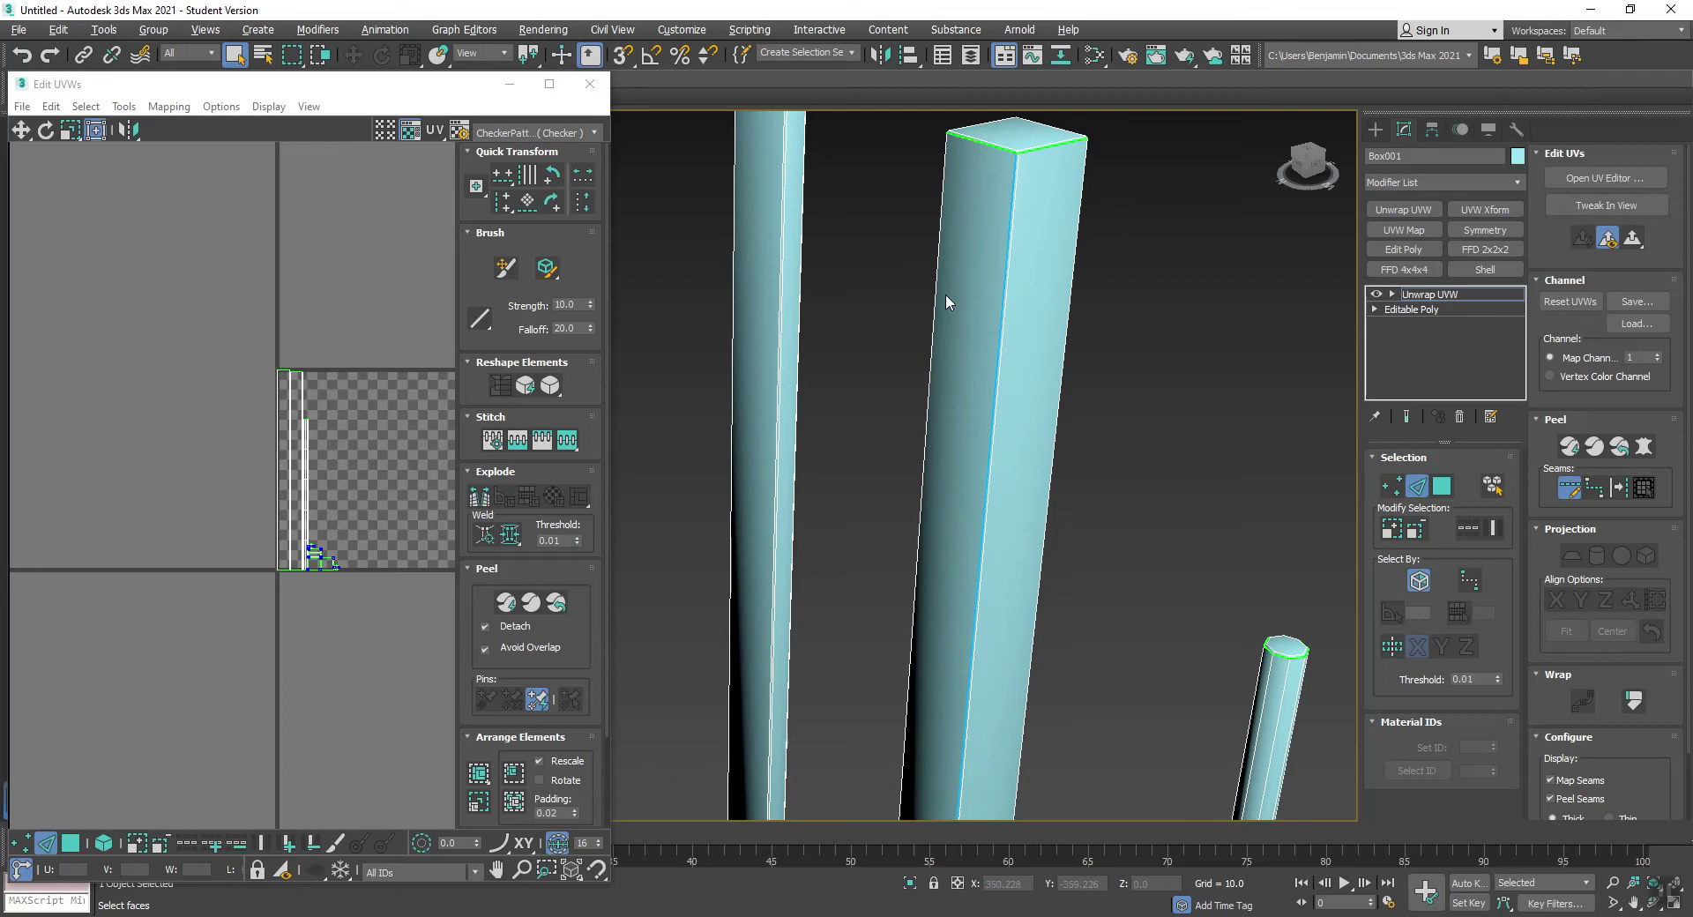
left_click(780, 243)
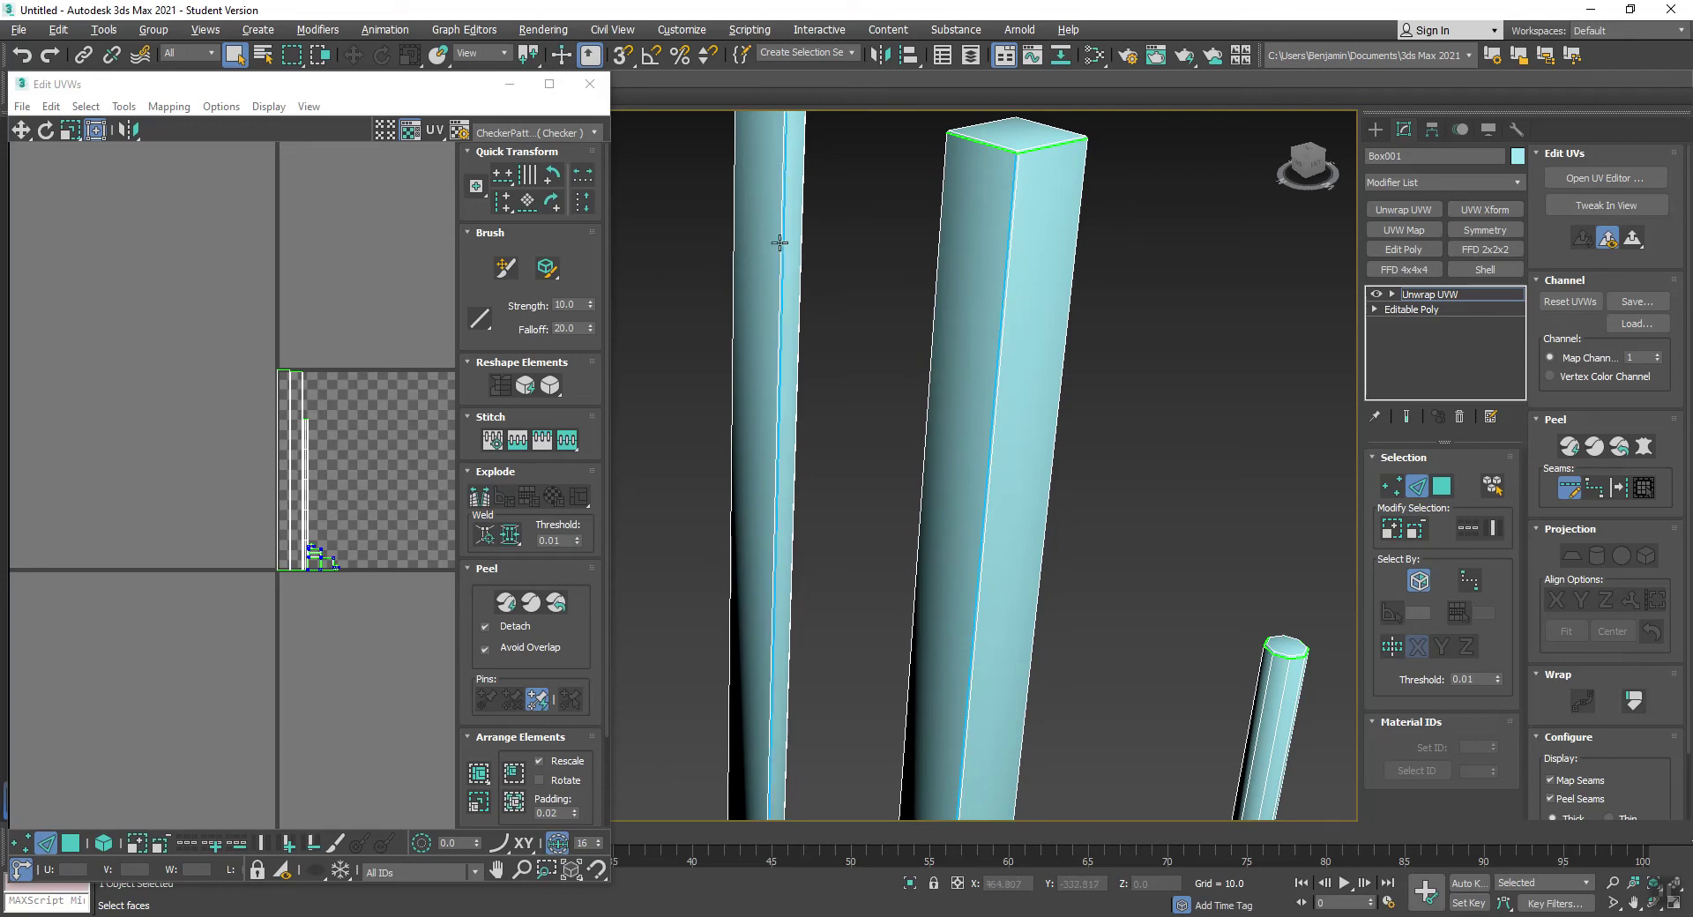
Draw a seam from top to bottom along the thin column's vertical edge
key("alt+z")
left_click_drag(781, 346, 772, 313)
right_click(772, 313)
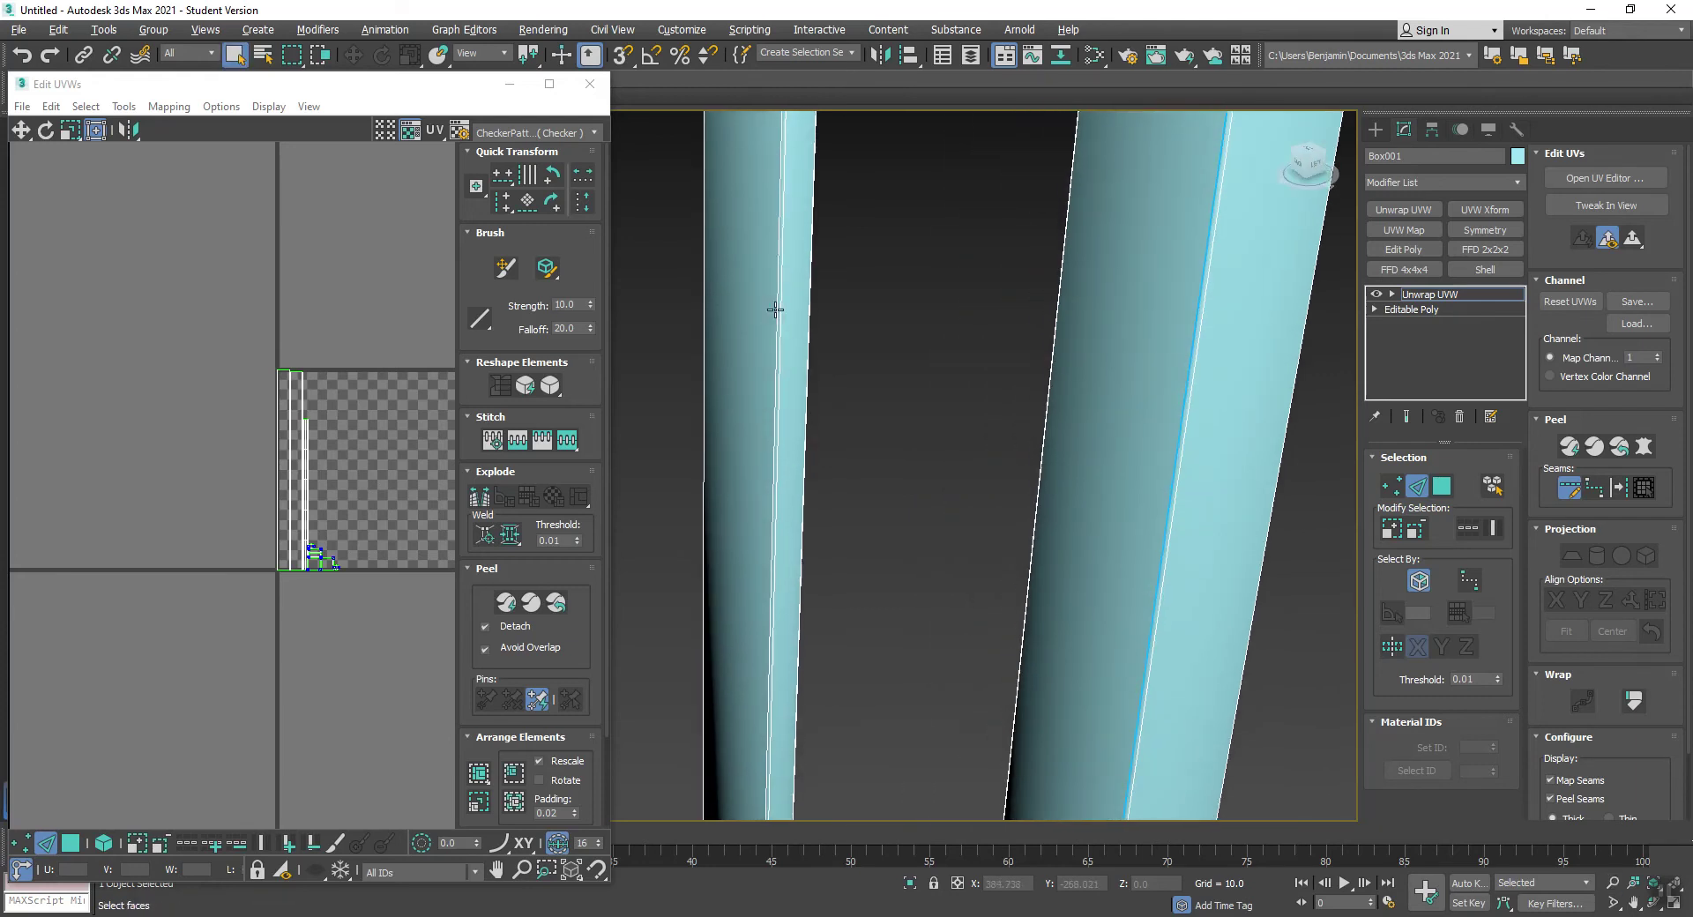
scroll(848, 504, "down", 8)
middle_click_drag(950, 620, 952, 606)
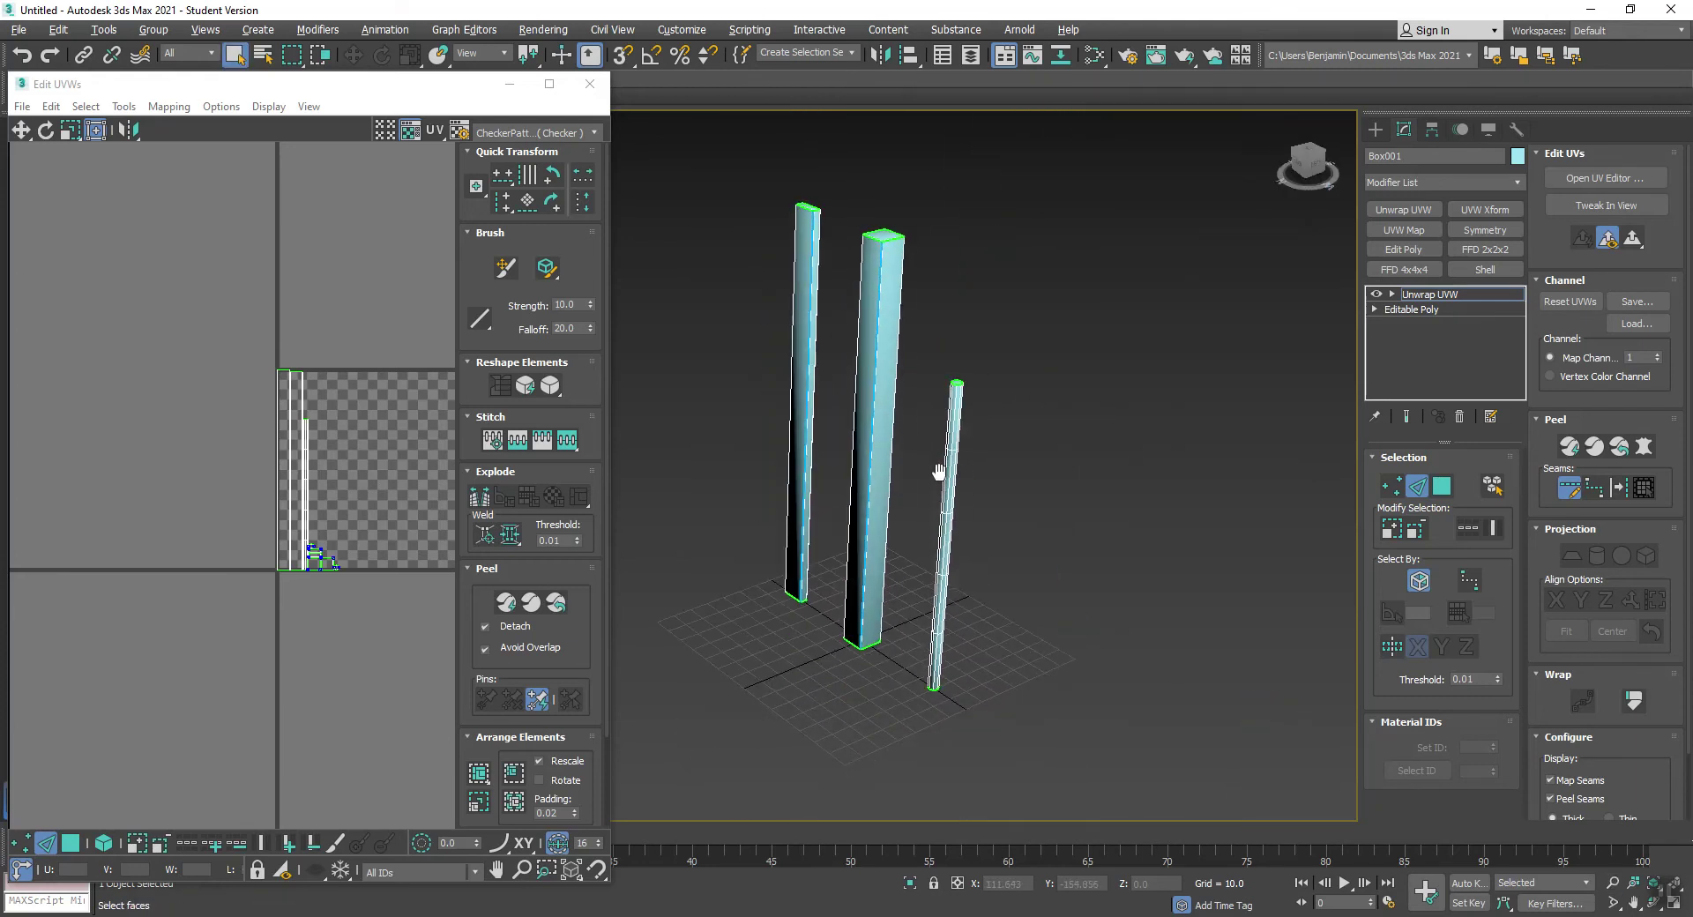
scroll(958, 444, "up", 5)
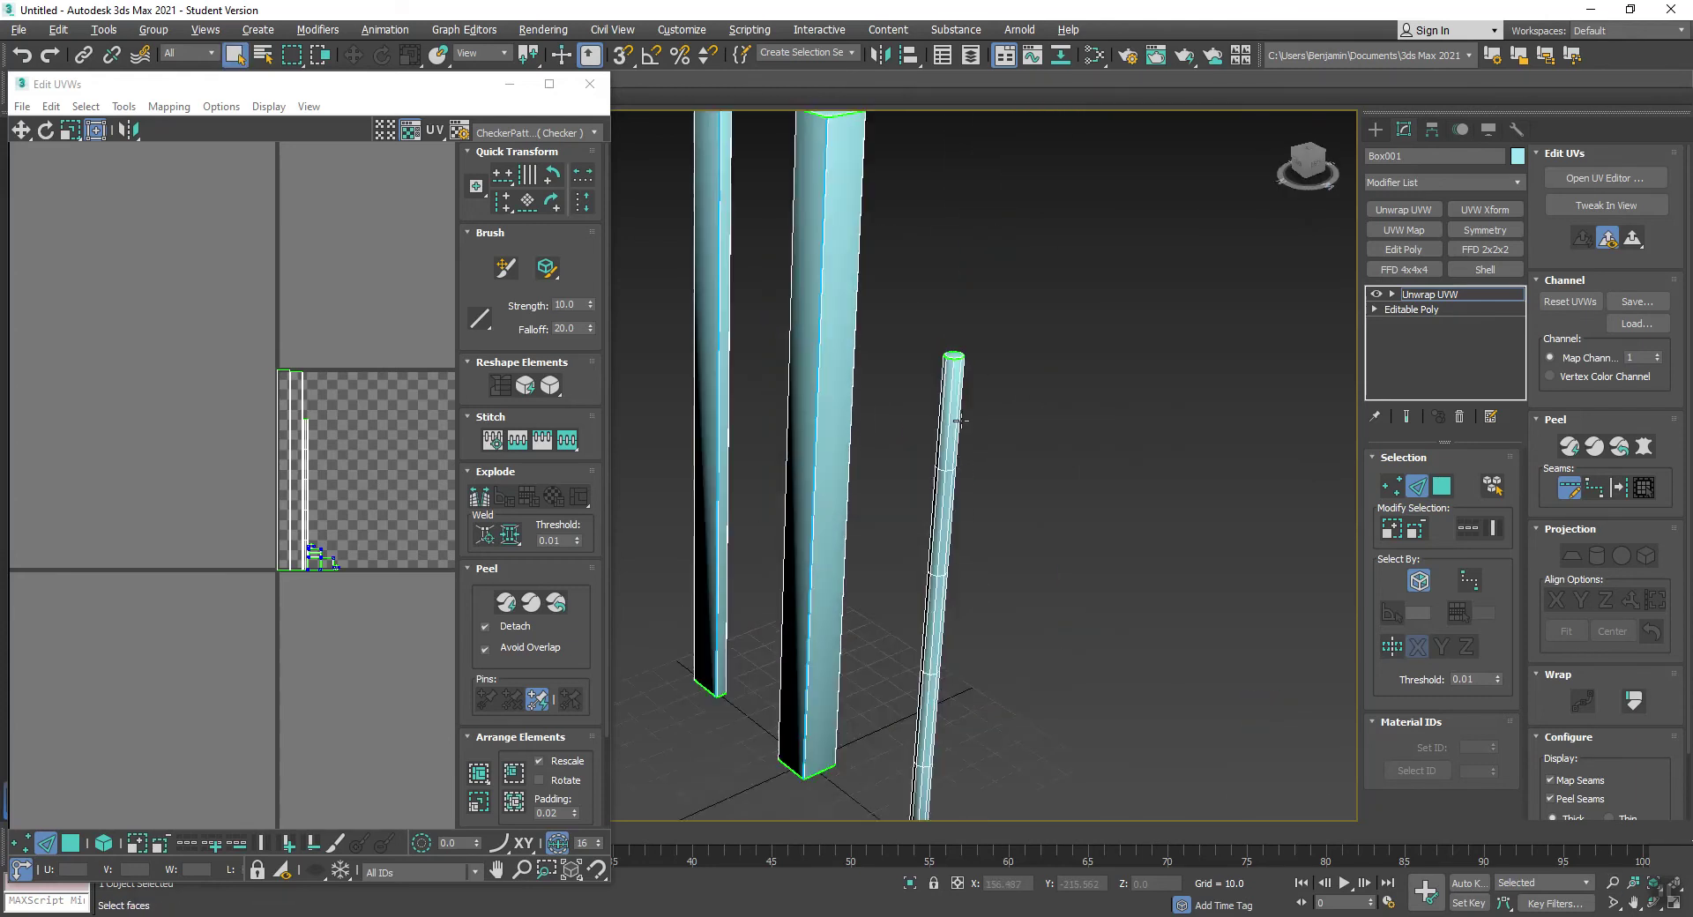
left_click(944, 353)
left_click(930, 554)
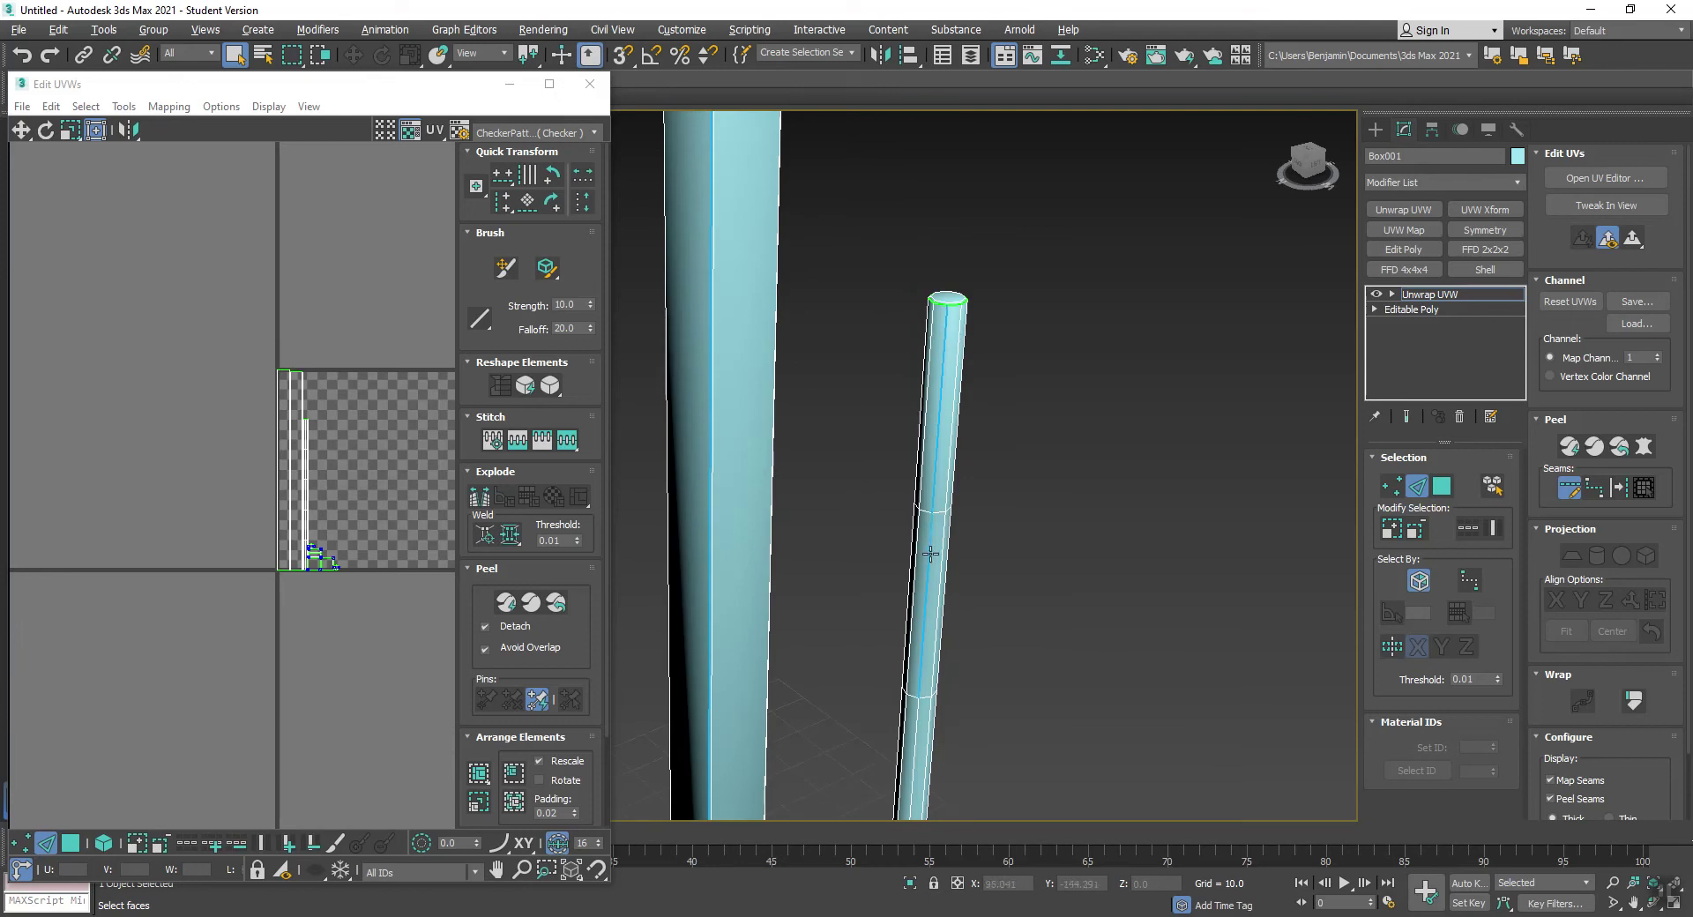
middle_click_drag(989, 672, 1038, 437)
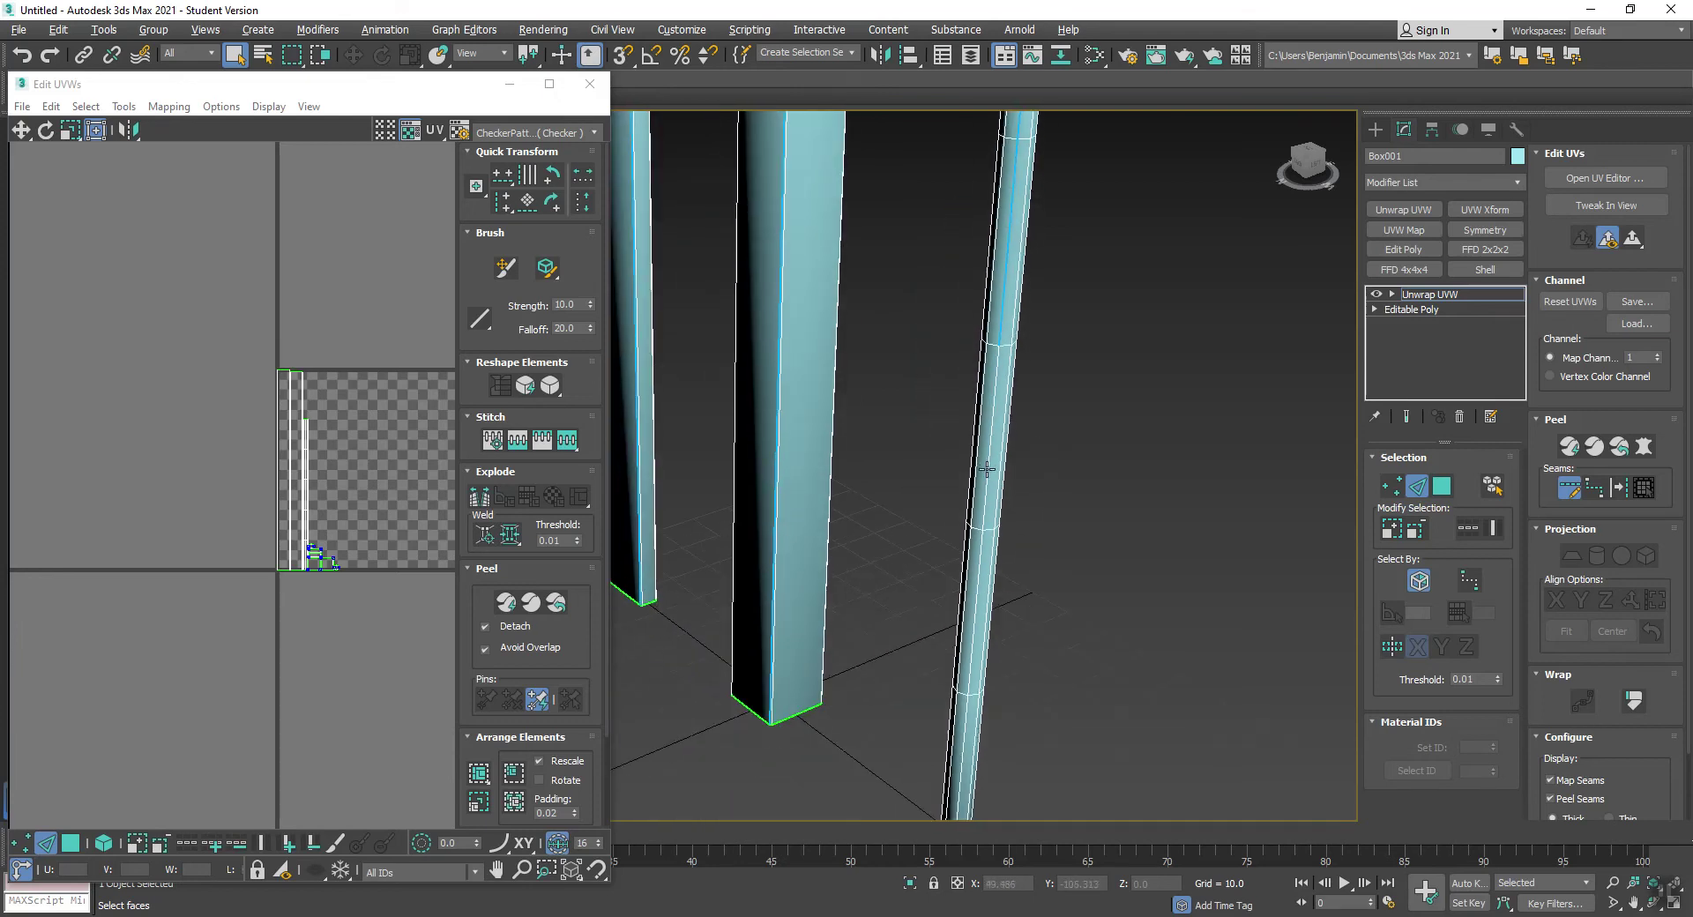
left_click(987, 470)
left_click(979, 574)
middle_click_drag(1039, 686, 1048, 542)
left_click(962, 585)
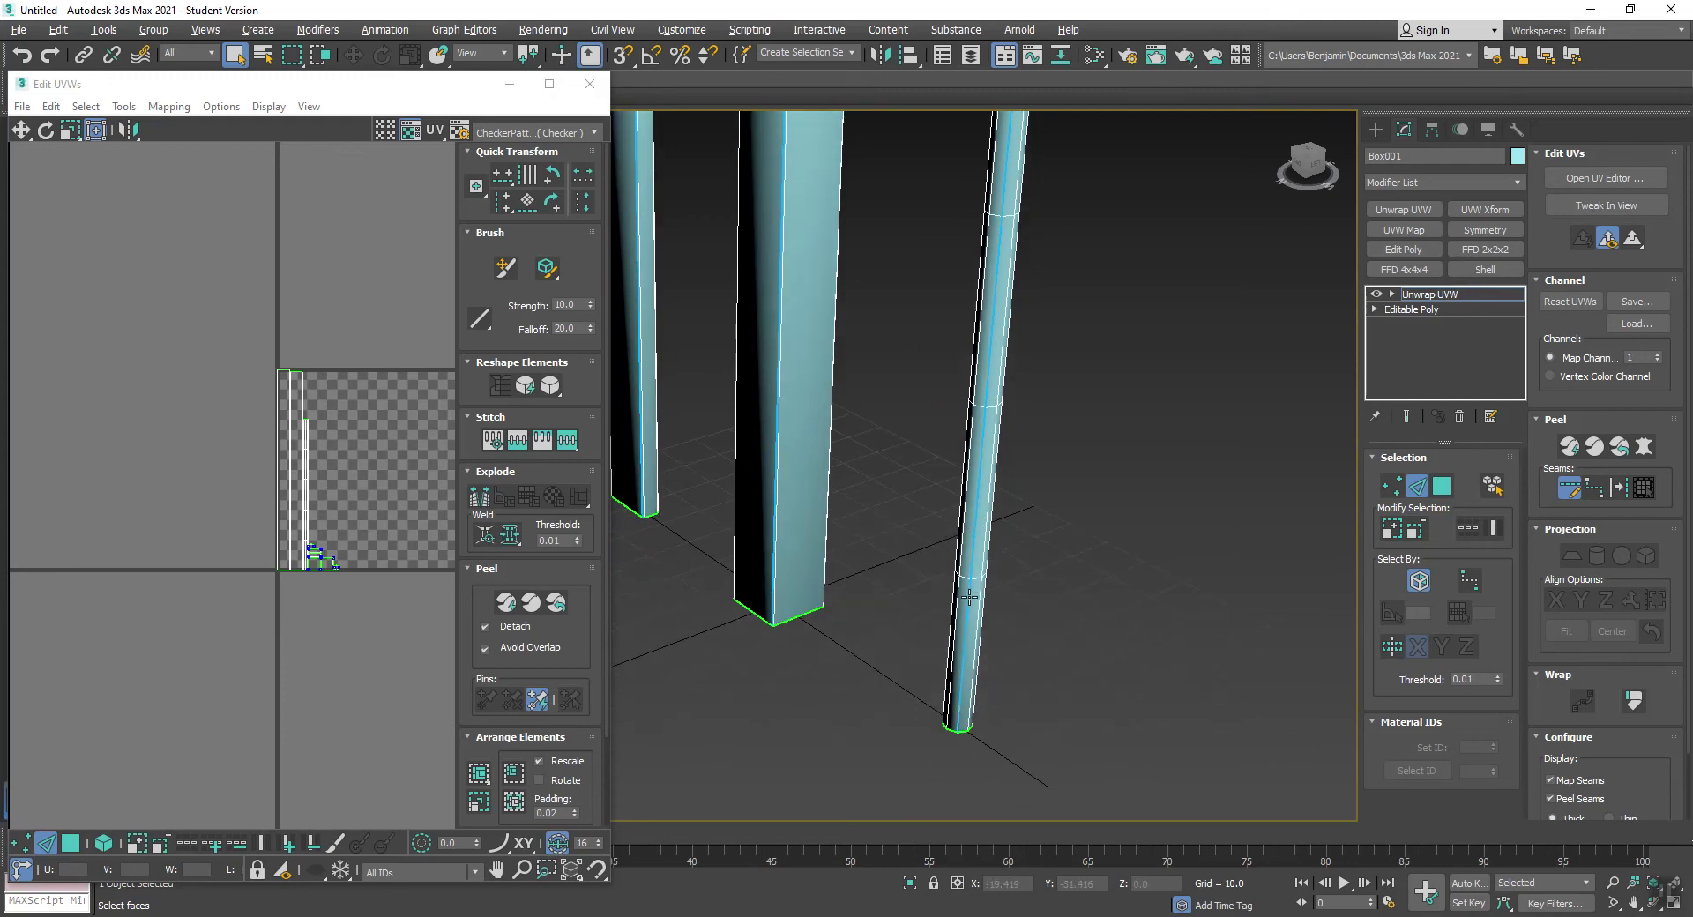
Stop drawing seams, switch to Polygon mode and select the pieces' whole UV shell
left_click(1569, 499)
scroll(268, 476, "up", 2)
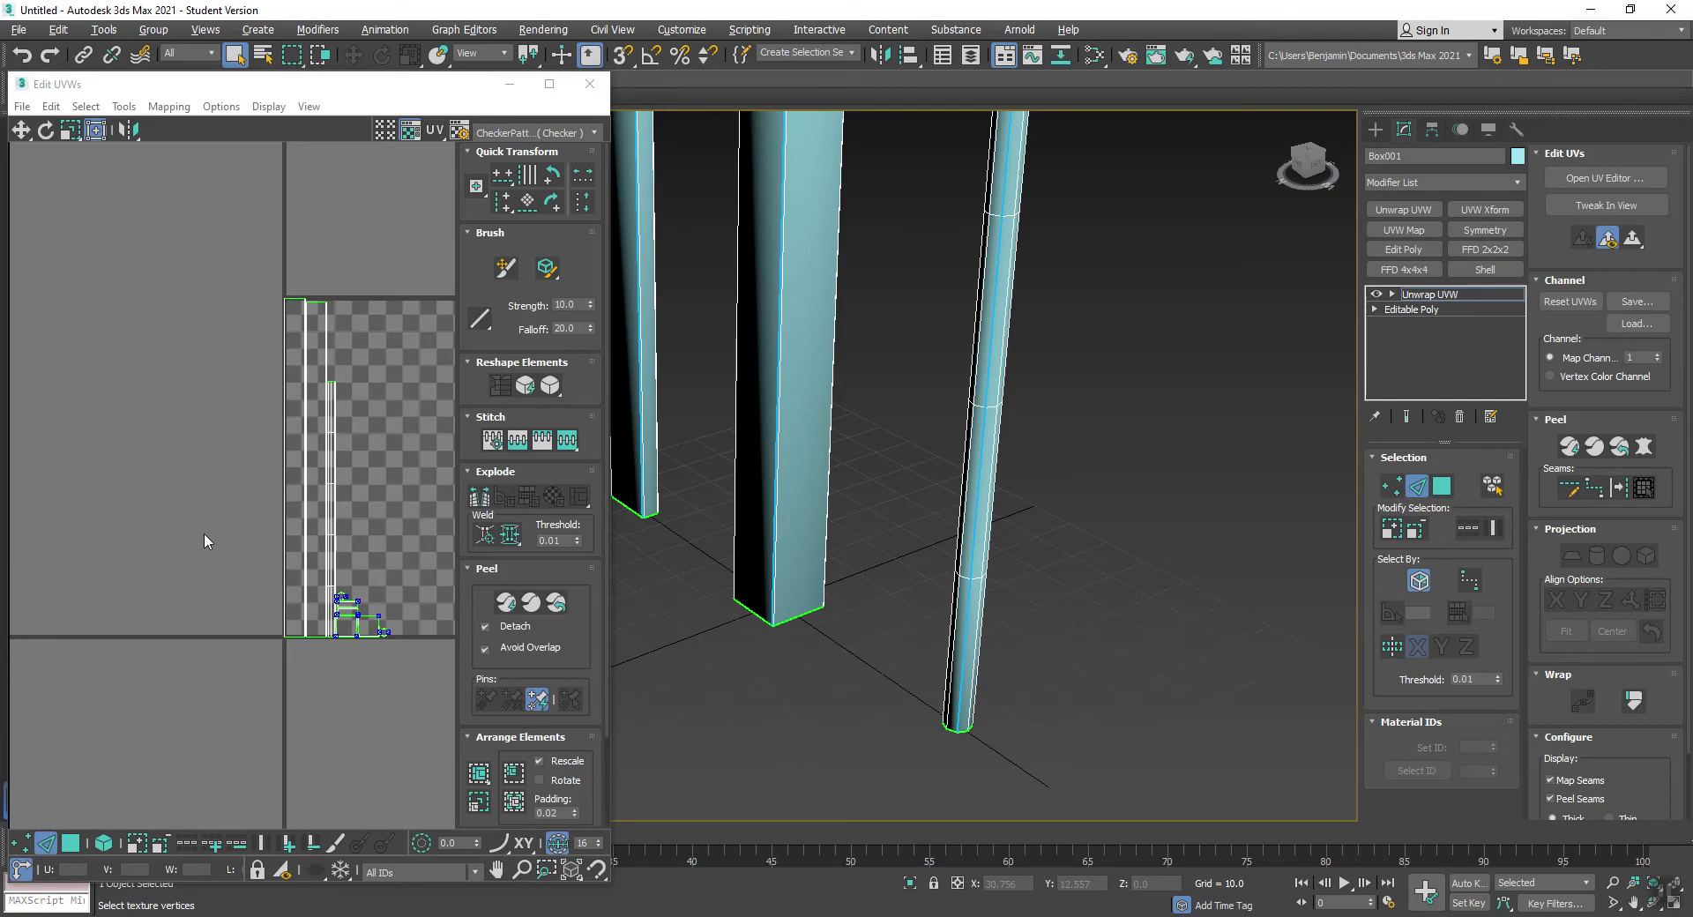
left_click(71, 844)
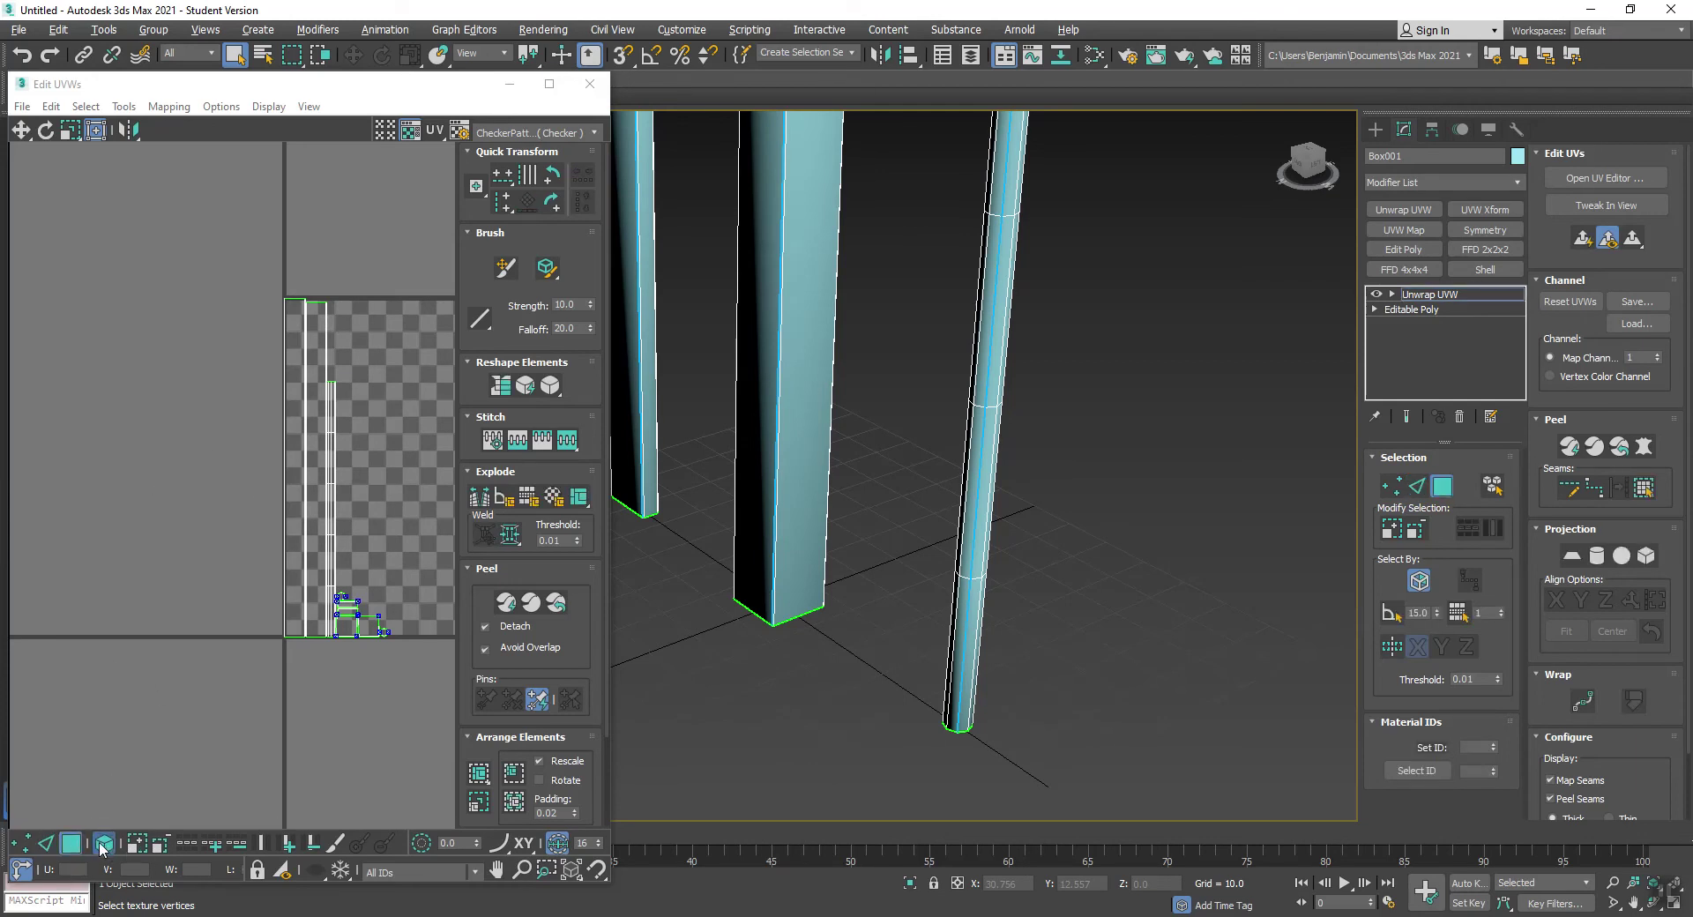
left_click(286, 490)
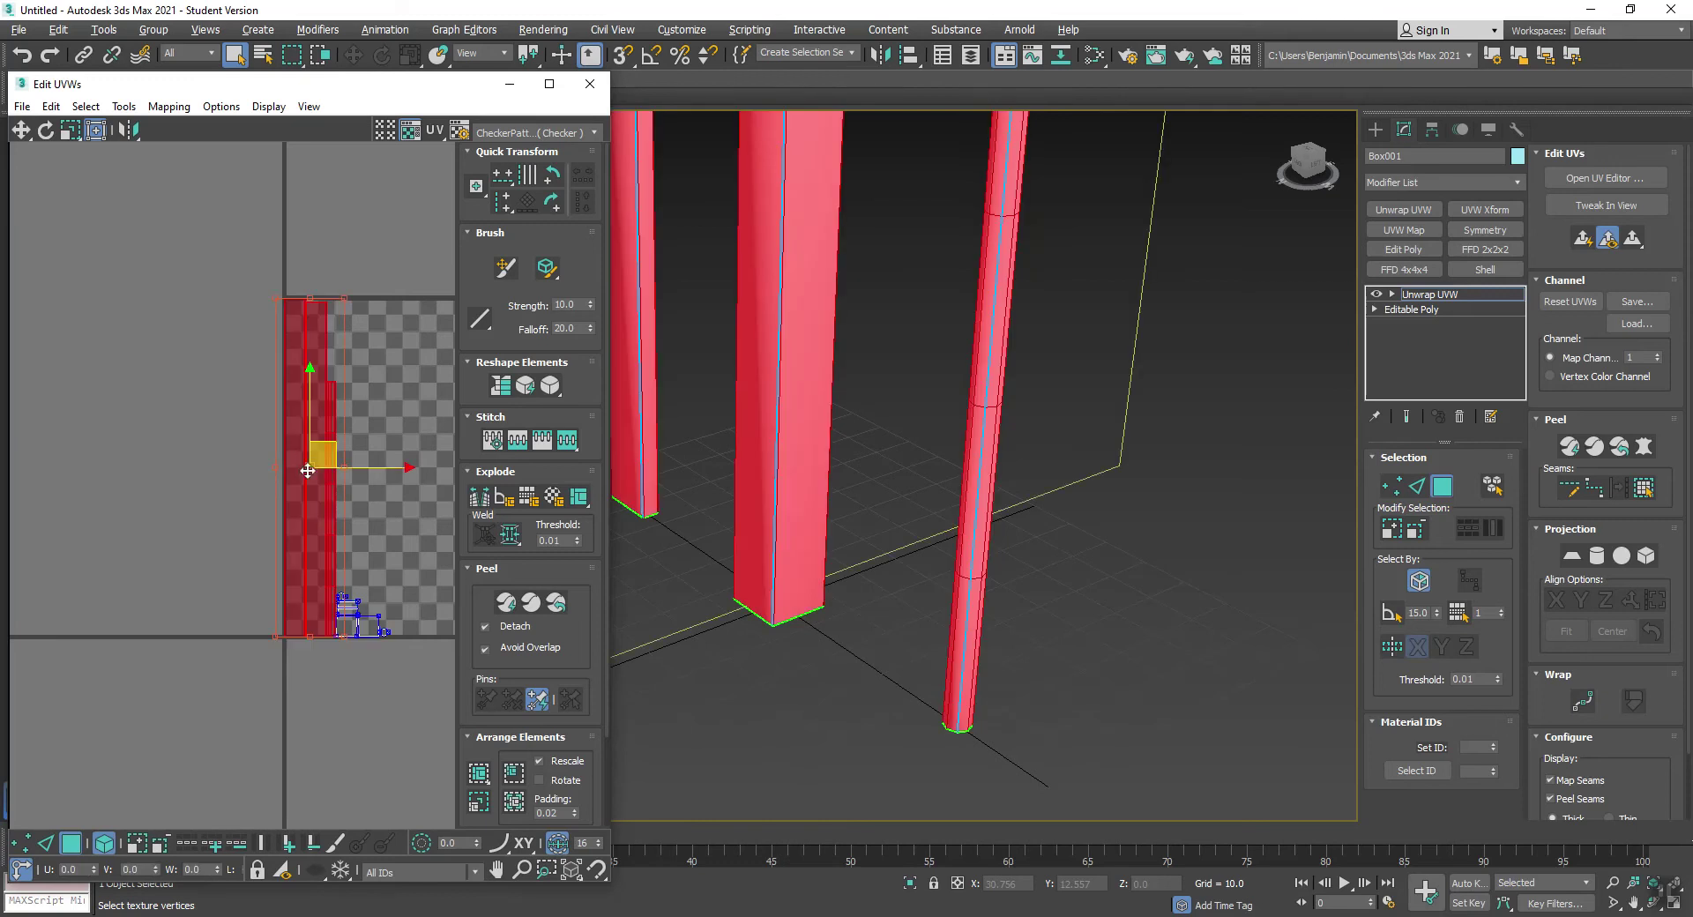
Quick Peel the pieces along the new seams, pack the strips into the tile, and select all UVs
left_click(499, 606)
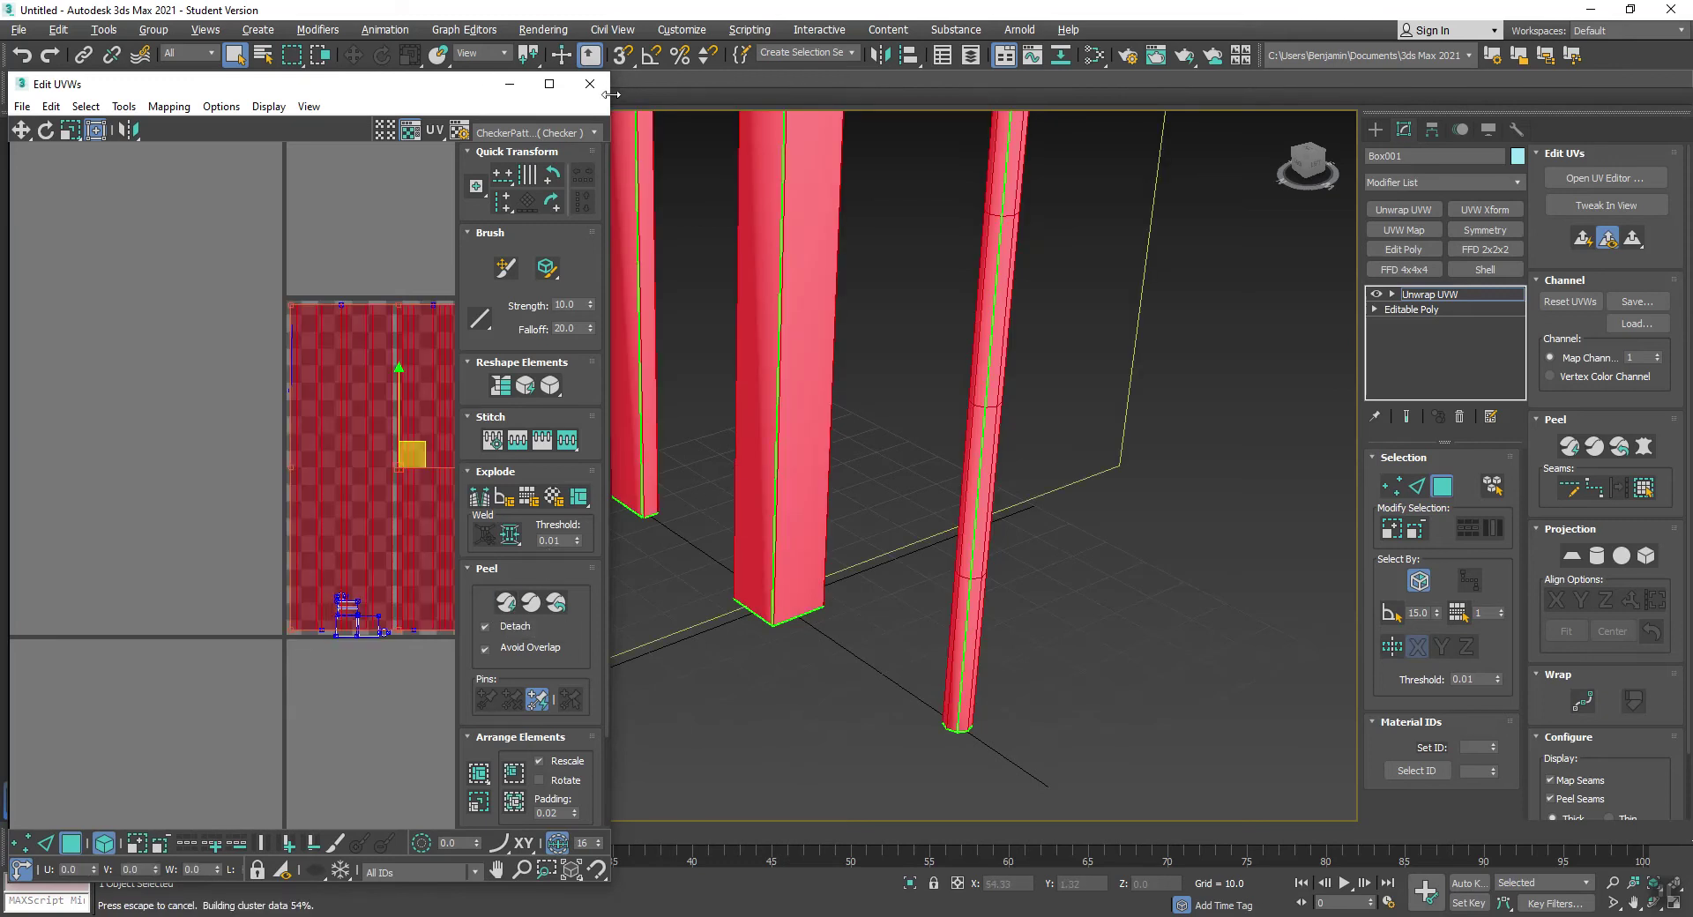
left_click_drag(610, 110, 781, 121)
left_click(325, 515)
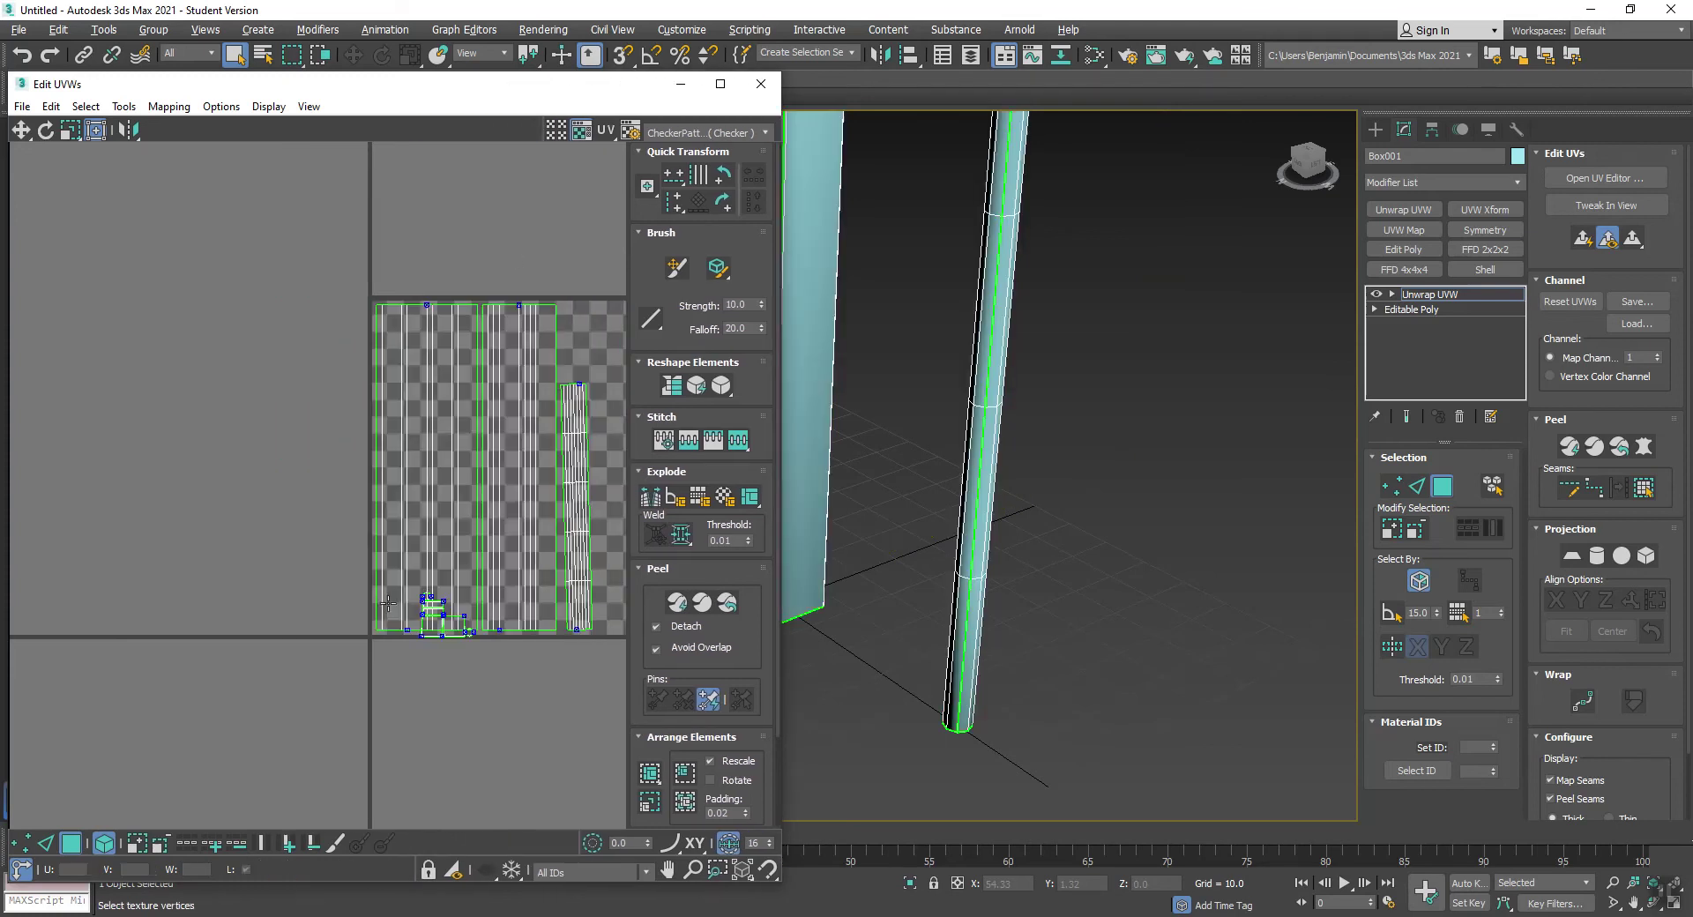
left_click(653, 774)
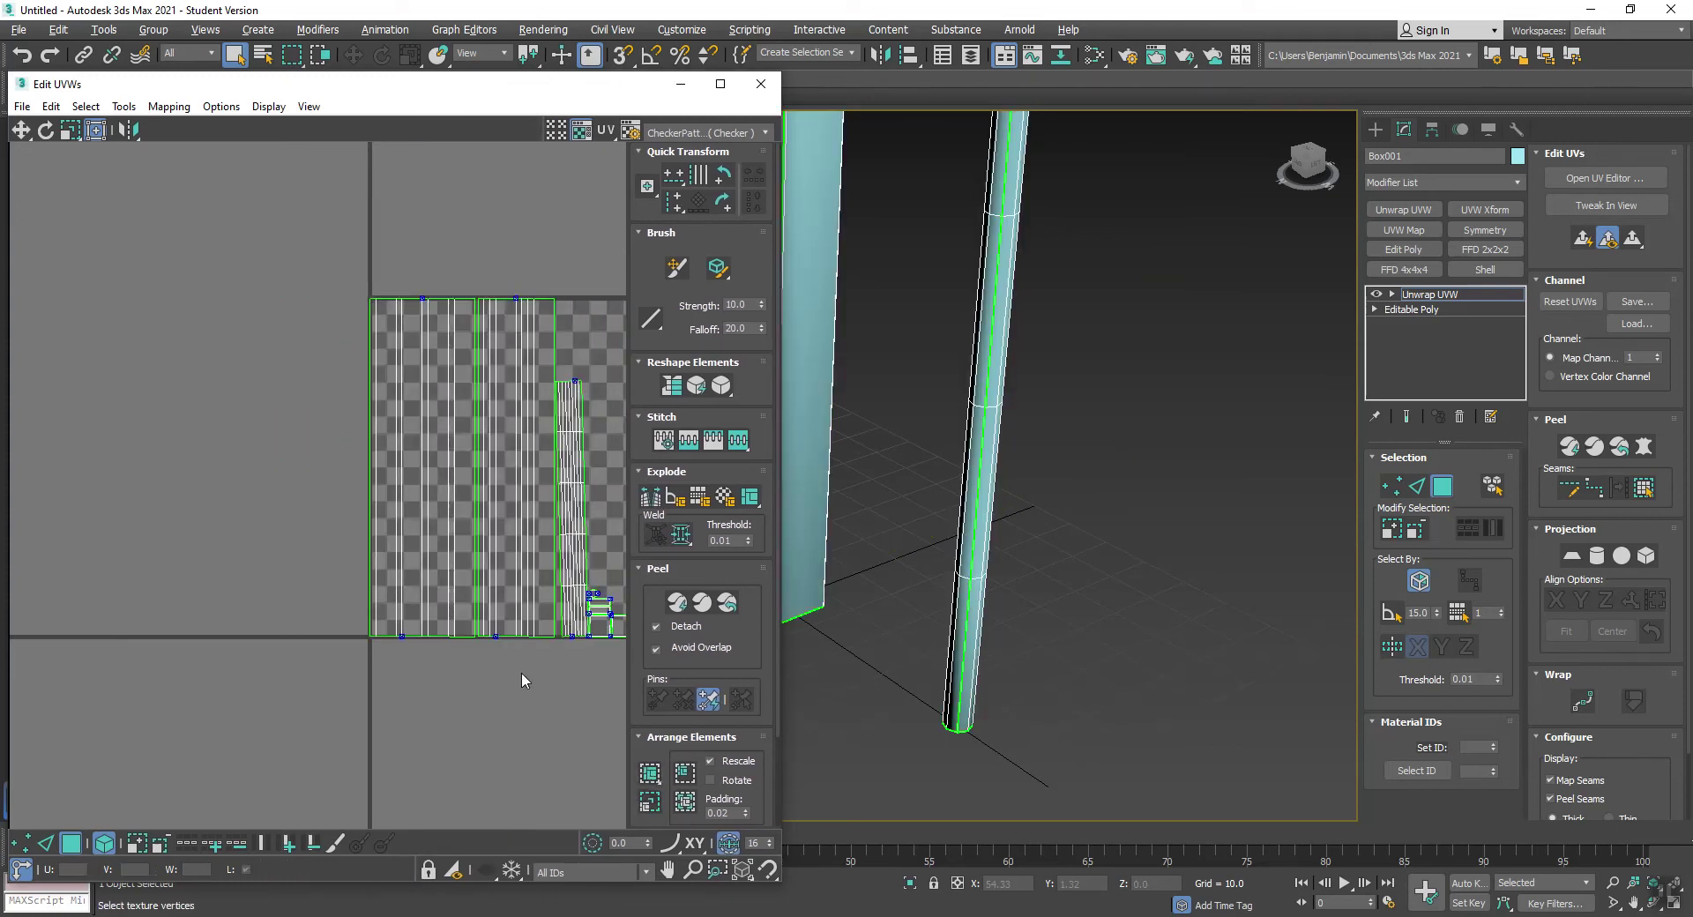
scroll(521, 672, "down", 2)
left_click_drag(98, 685, 532, 171)
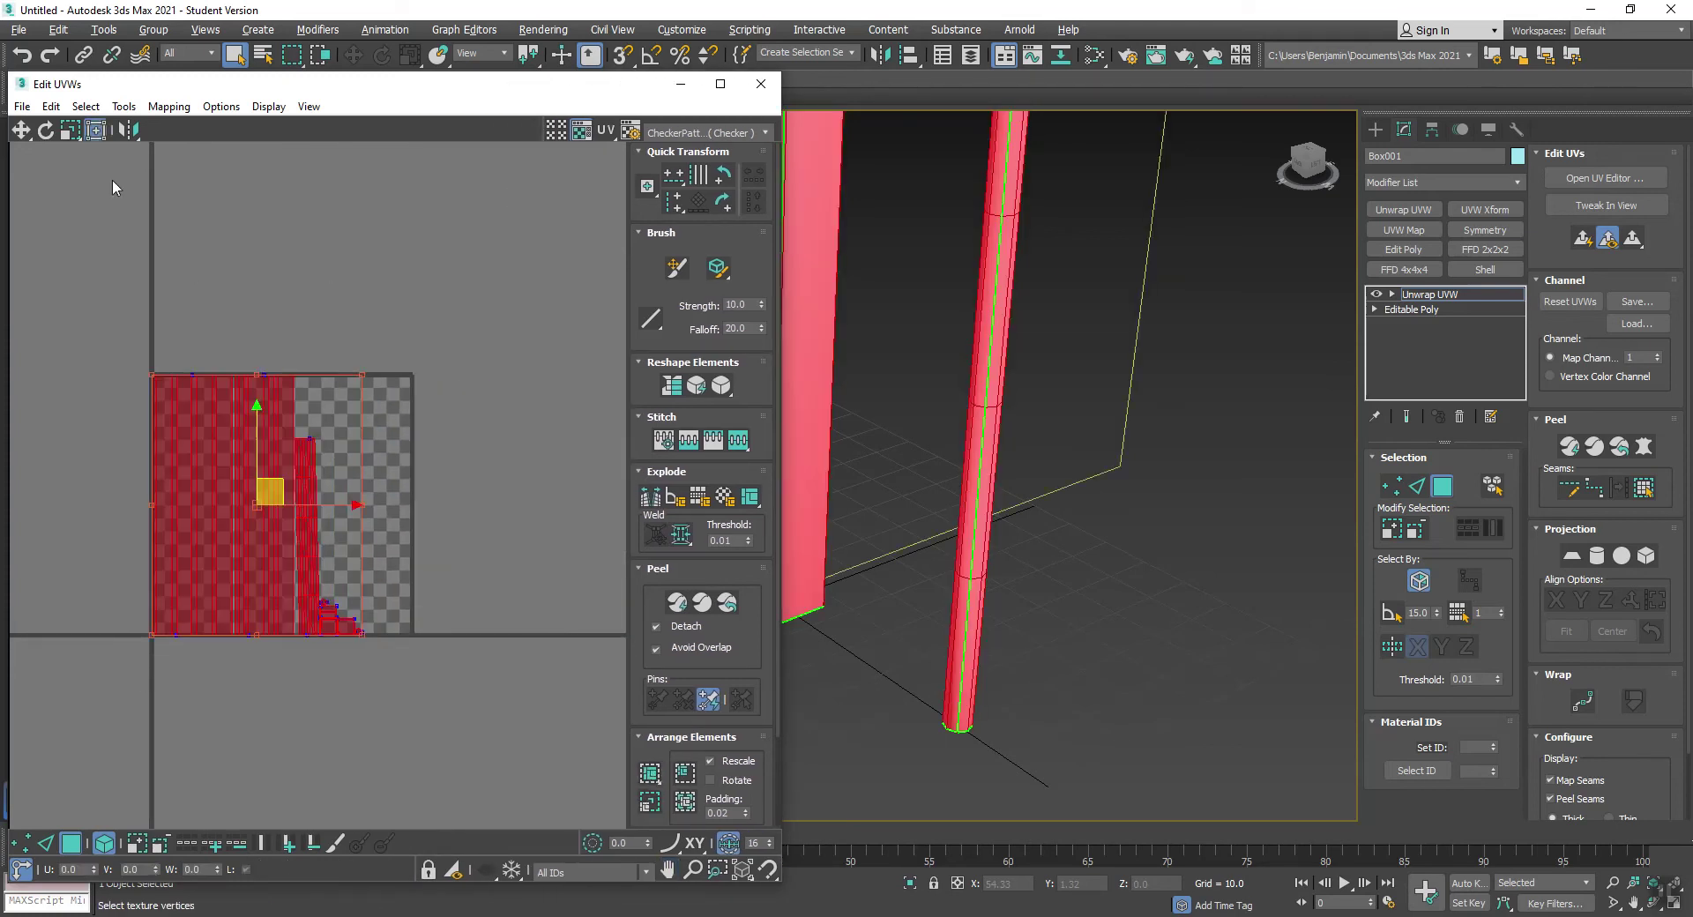
left_click(136, 108)
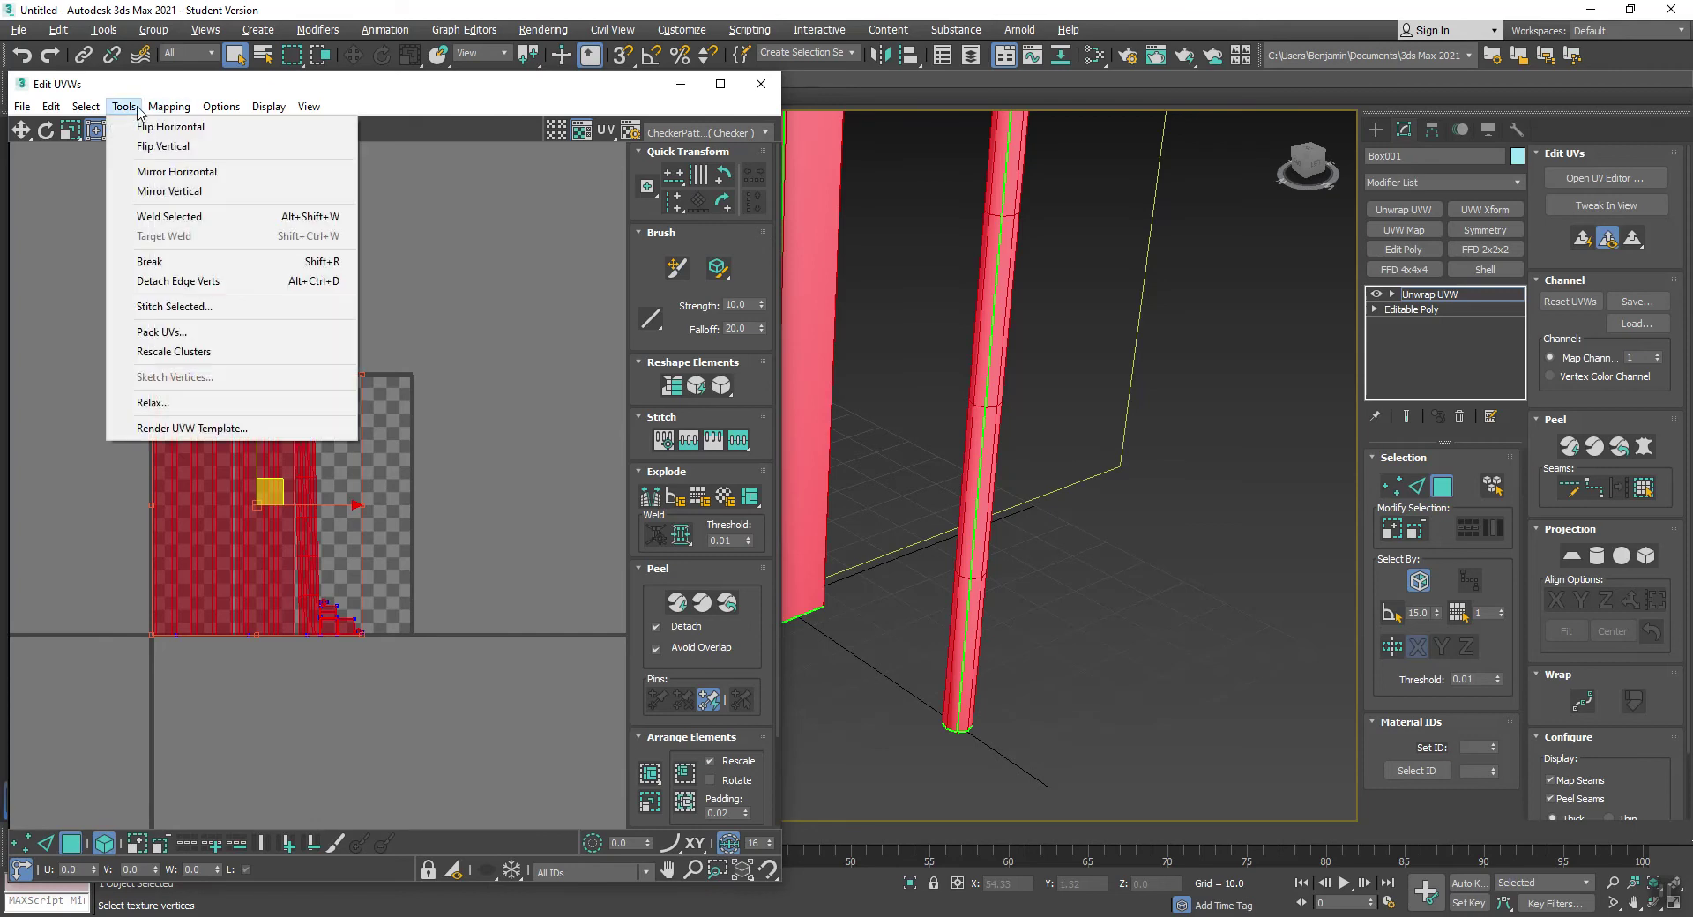
Relax the selected UV strips, then clear the selection
left_click(150, 403)
left_click(207, 234)
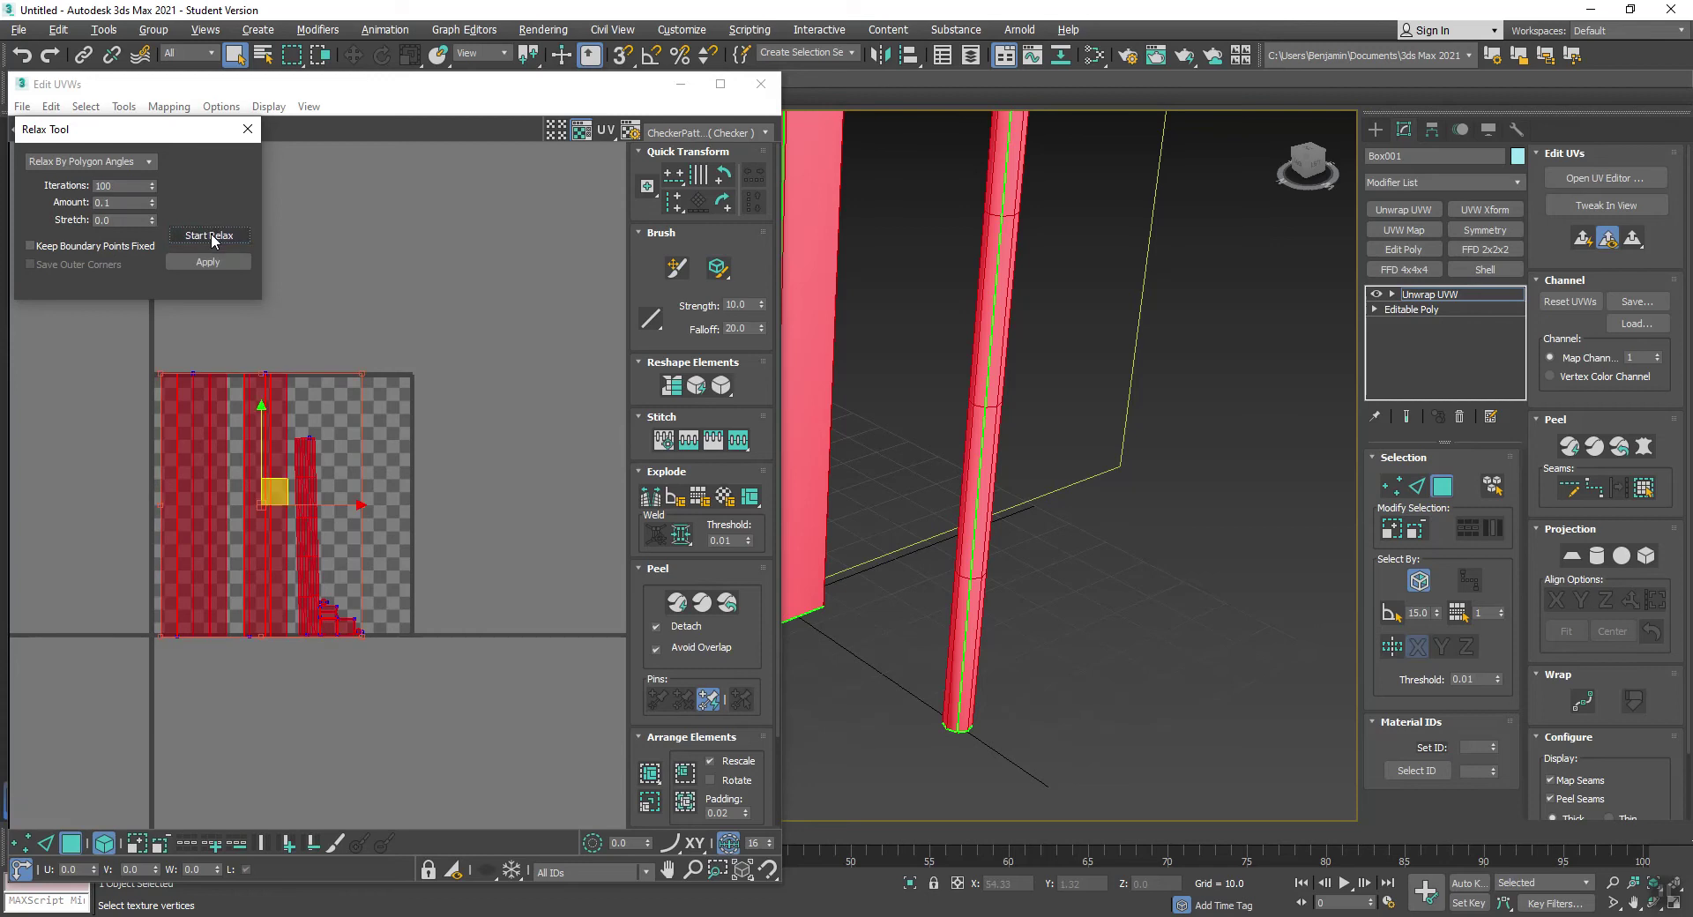
left_click(208, 233)
left_click(368, 316)
Rotate the thin branch's UV strip so it stands upright
scroll(458, 310, "up", 2)
scroll(453, 483, "up", 2)
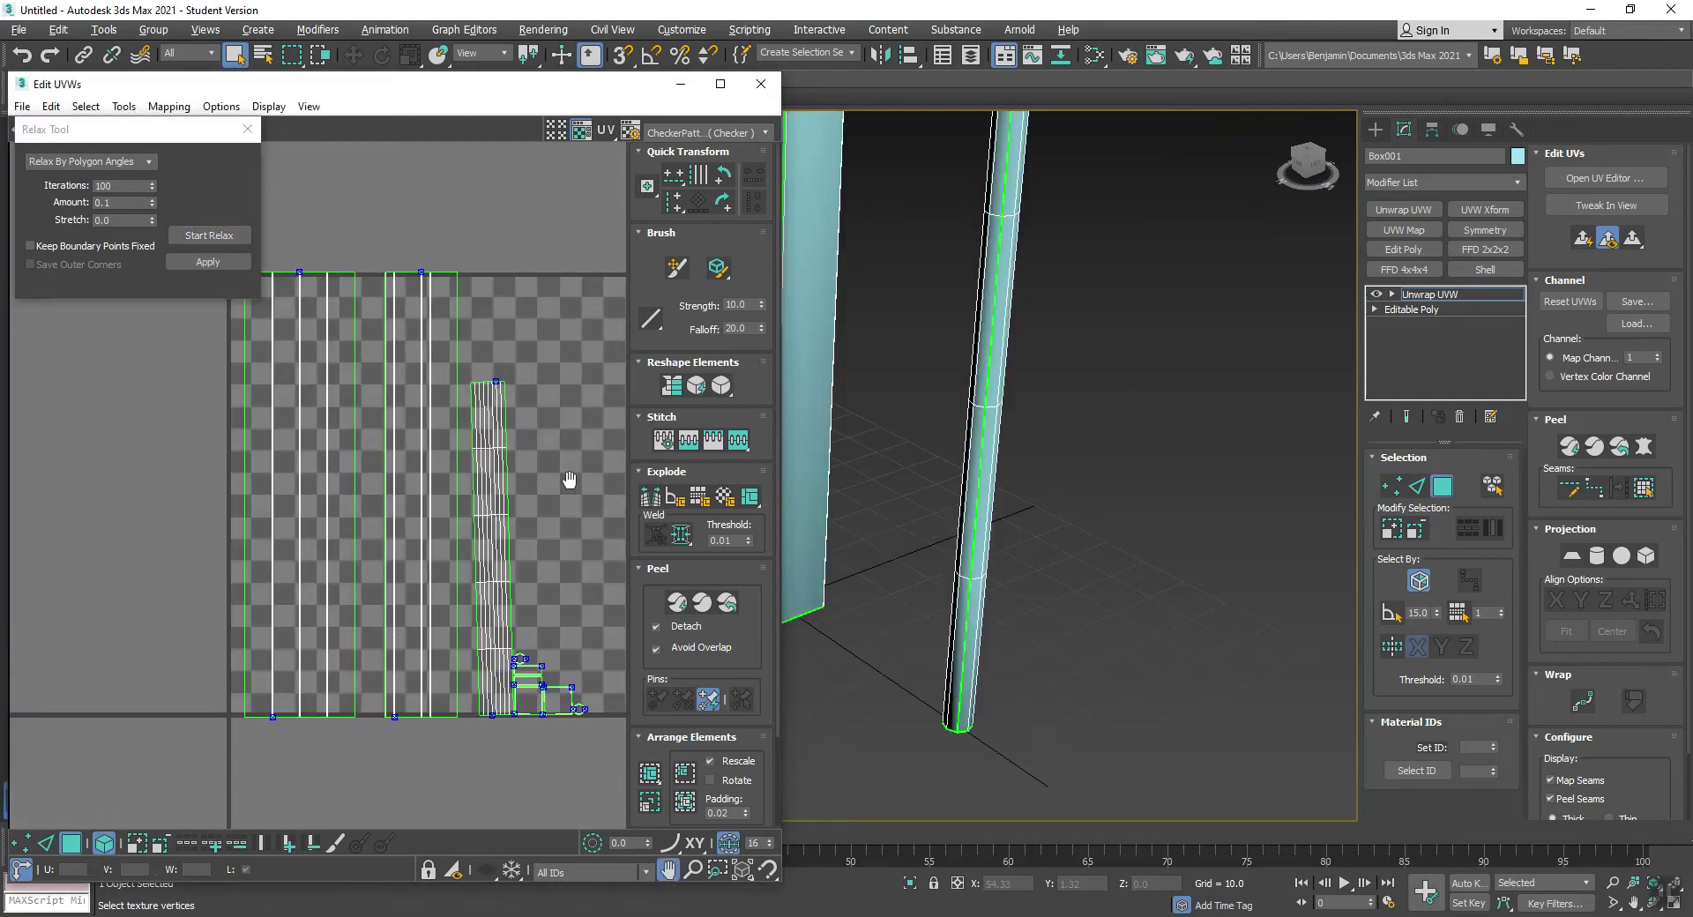
left_click(483, 463)
scroll(483, 401, "up", 3)
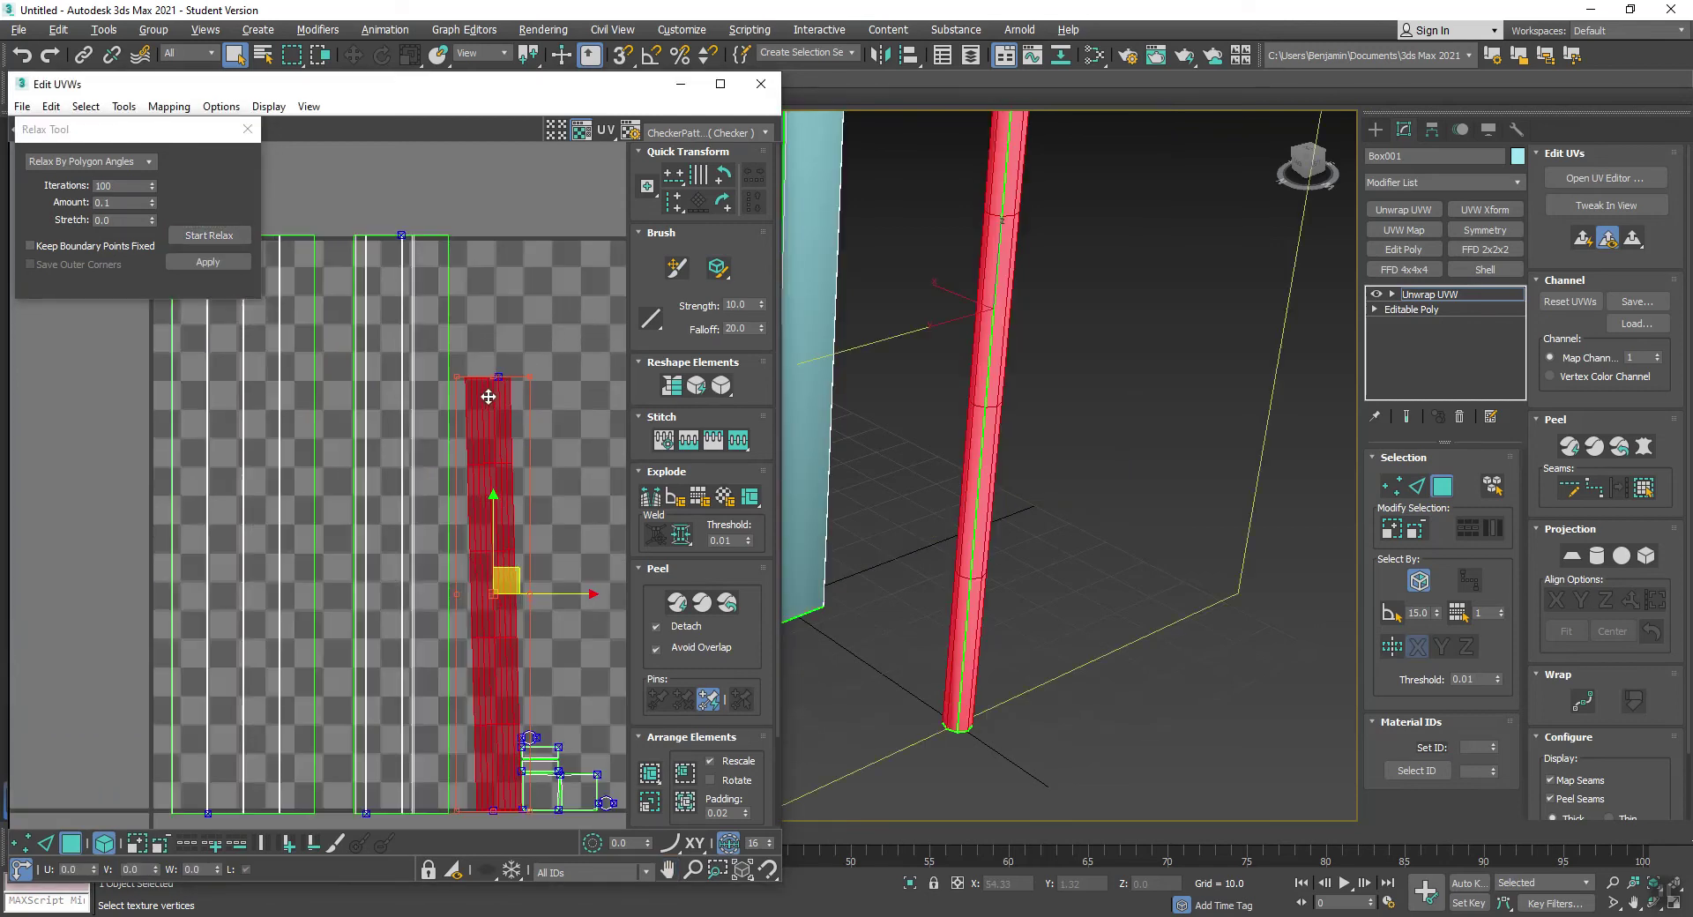
middle_click_drag(518, 451, 504, 287)
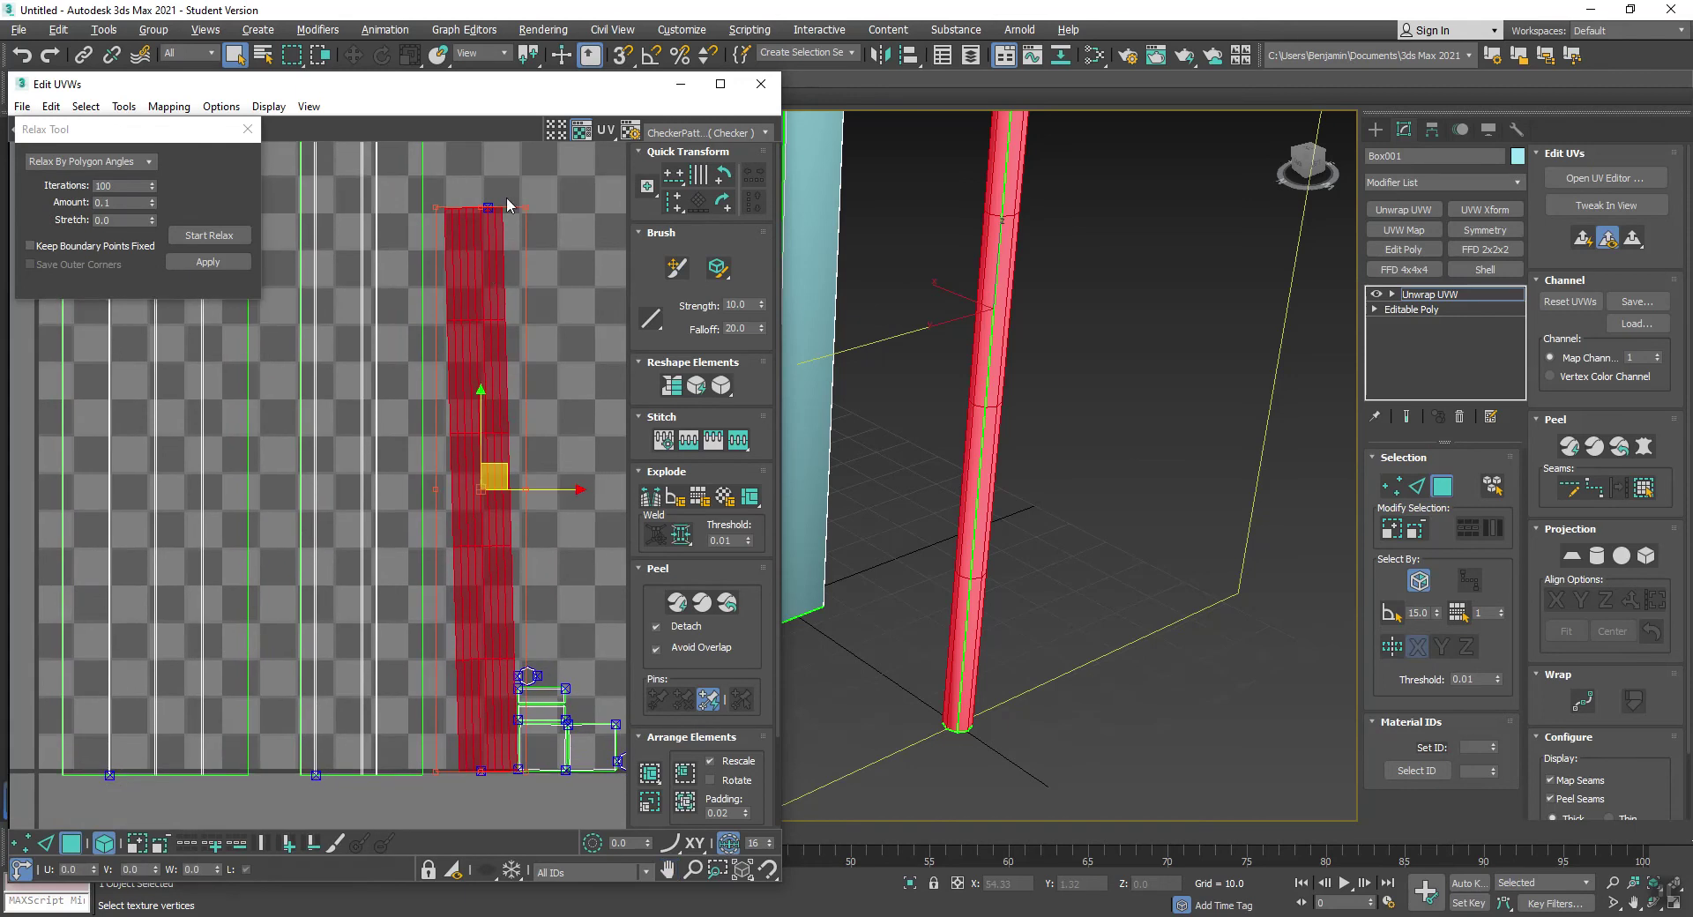
left_click_drag(482, 202, 487, 209)
left_click(555, 342)
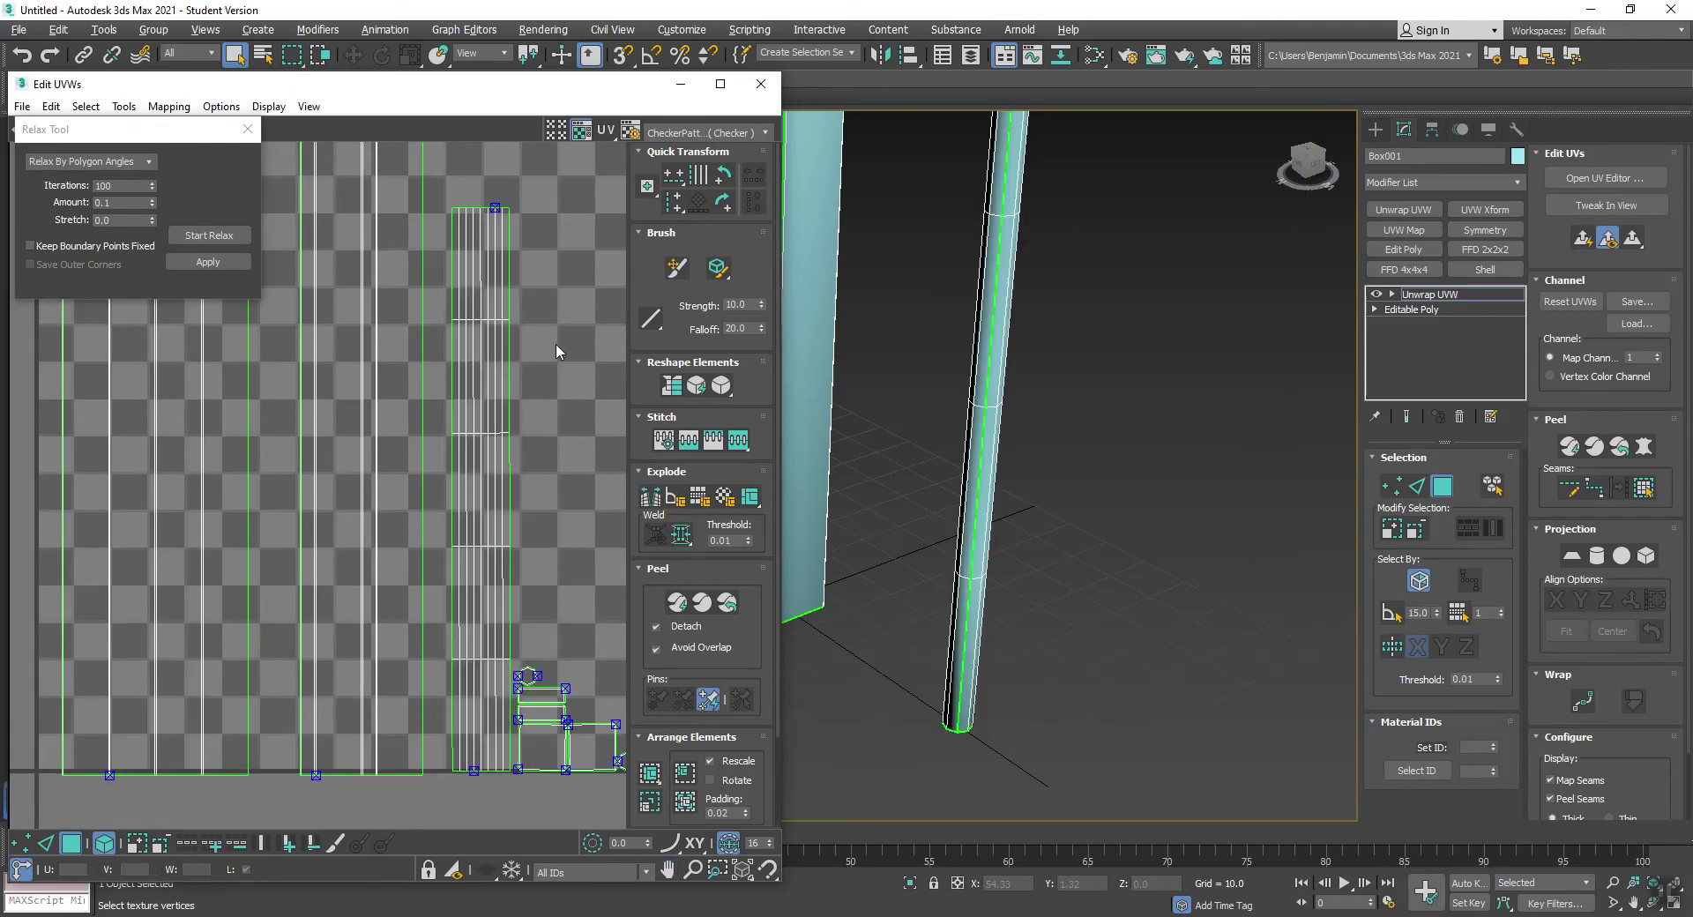
Repack the shells with Pack Custom and Arrange Elements, then close Edit UVWs
scroll(544, 399, "down", 3)
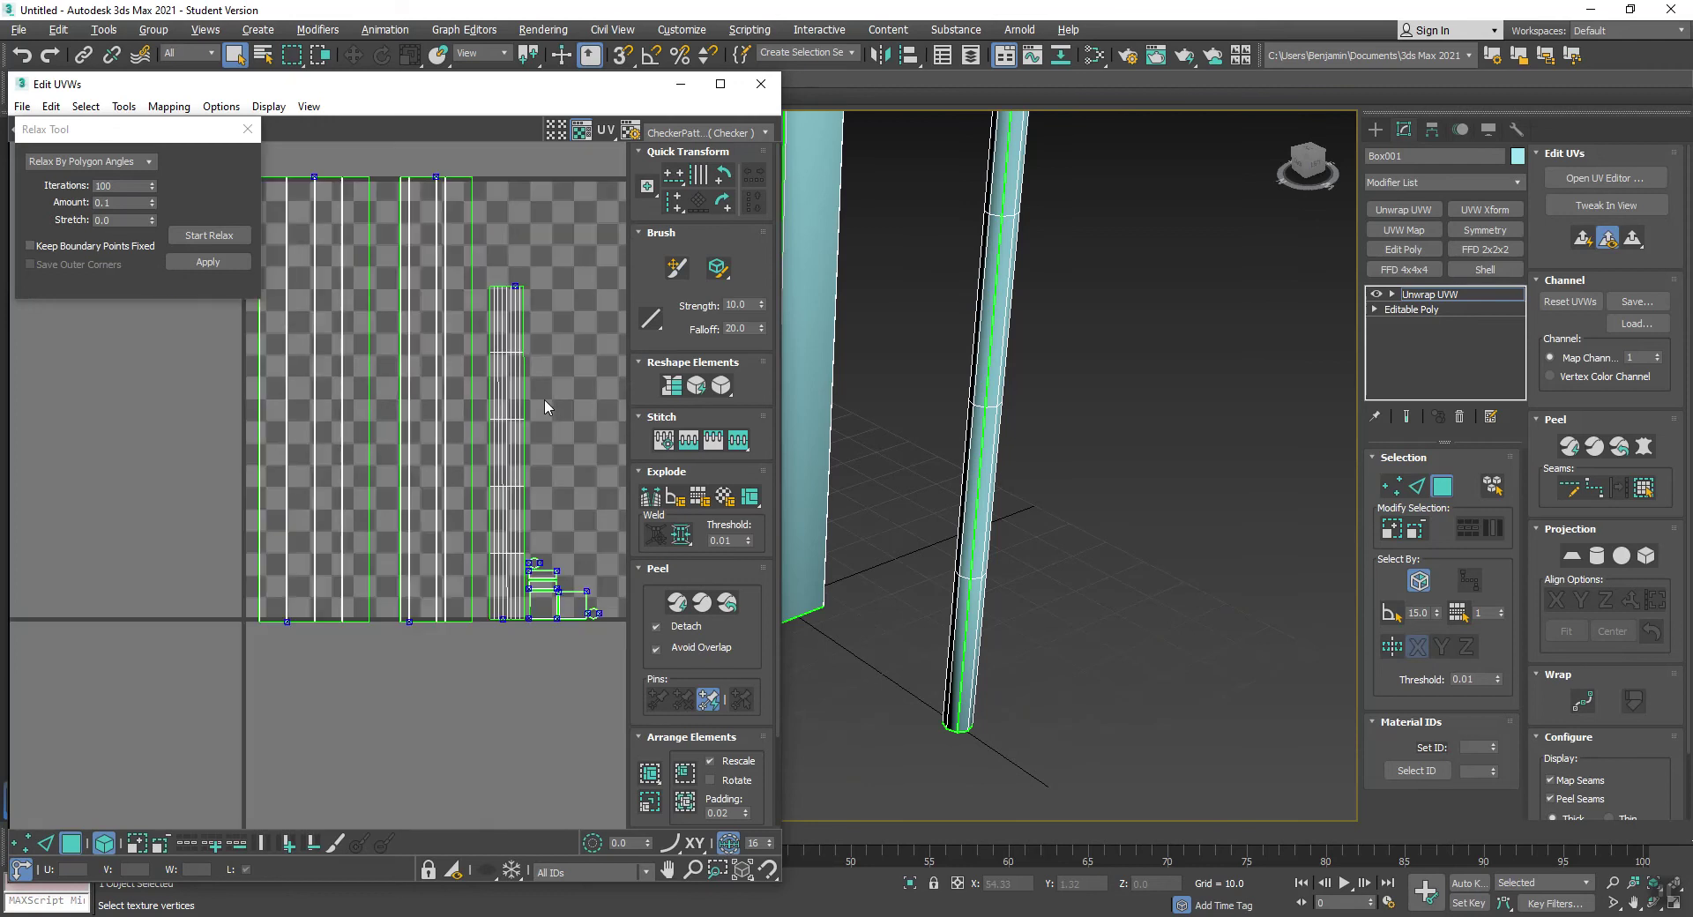
left_click(650, 774)
scroll(491, 546, "down", 2)
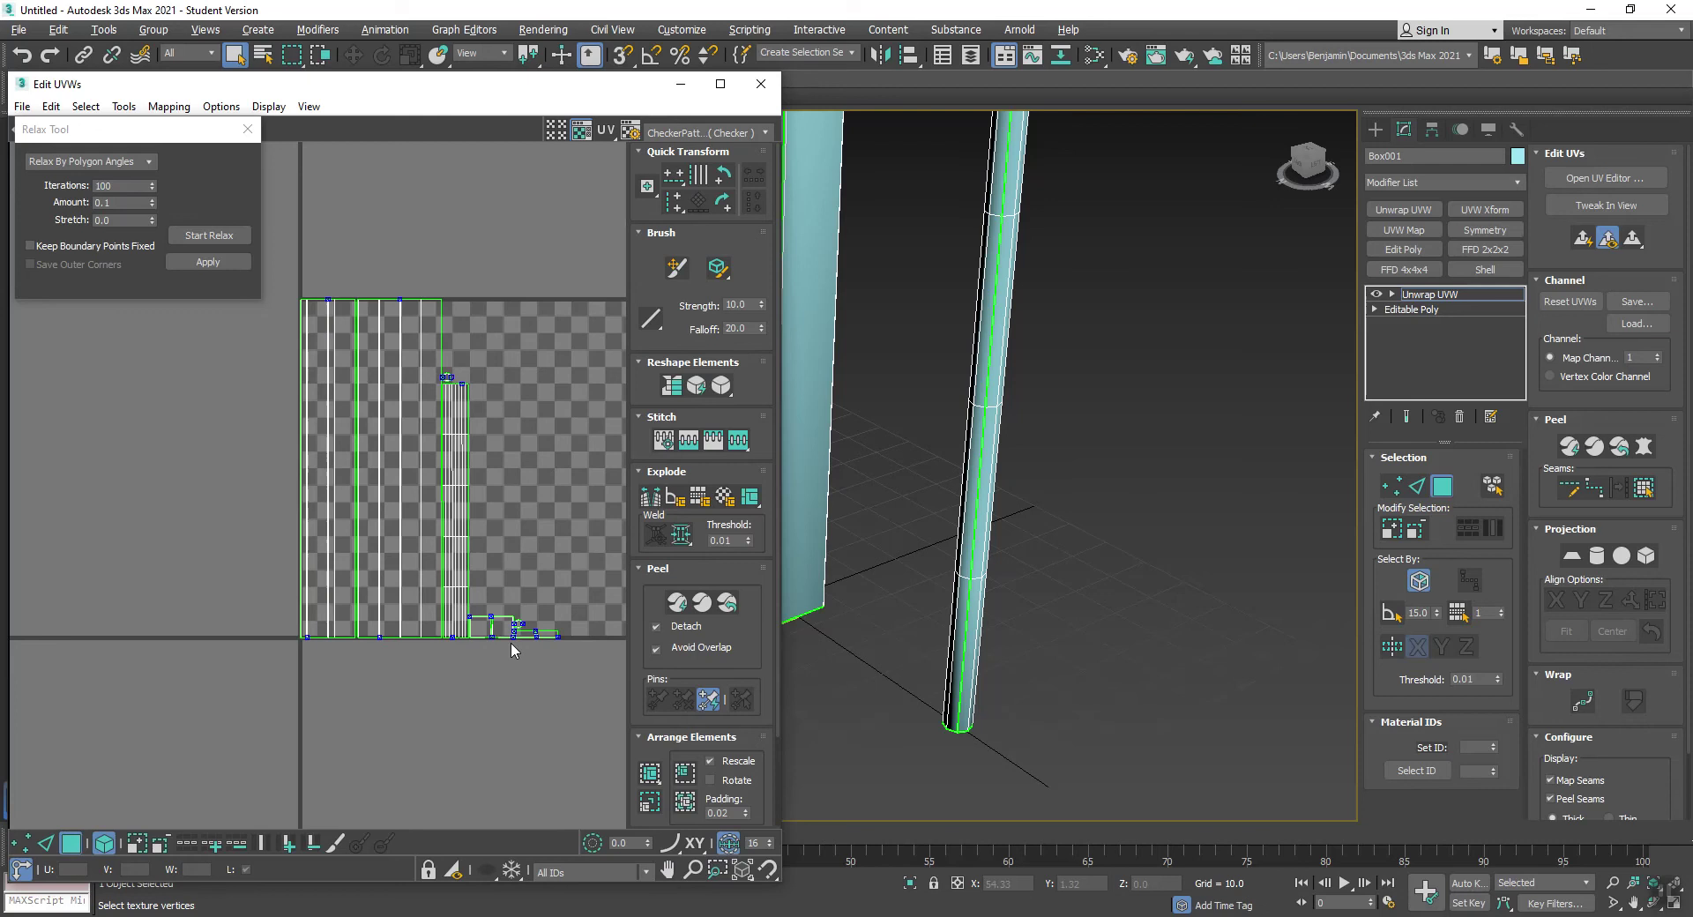
left_click(686, 802)
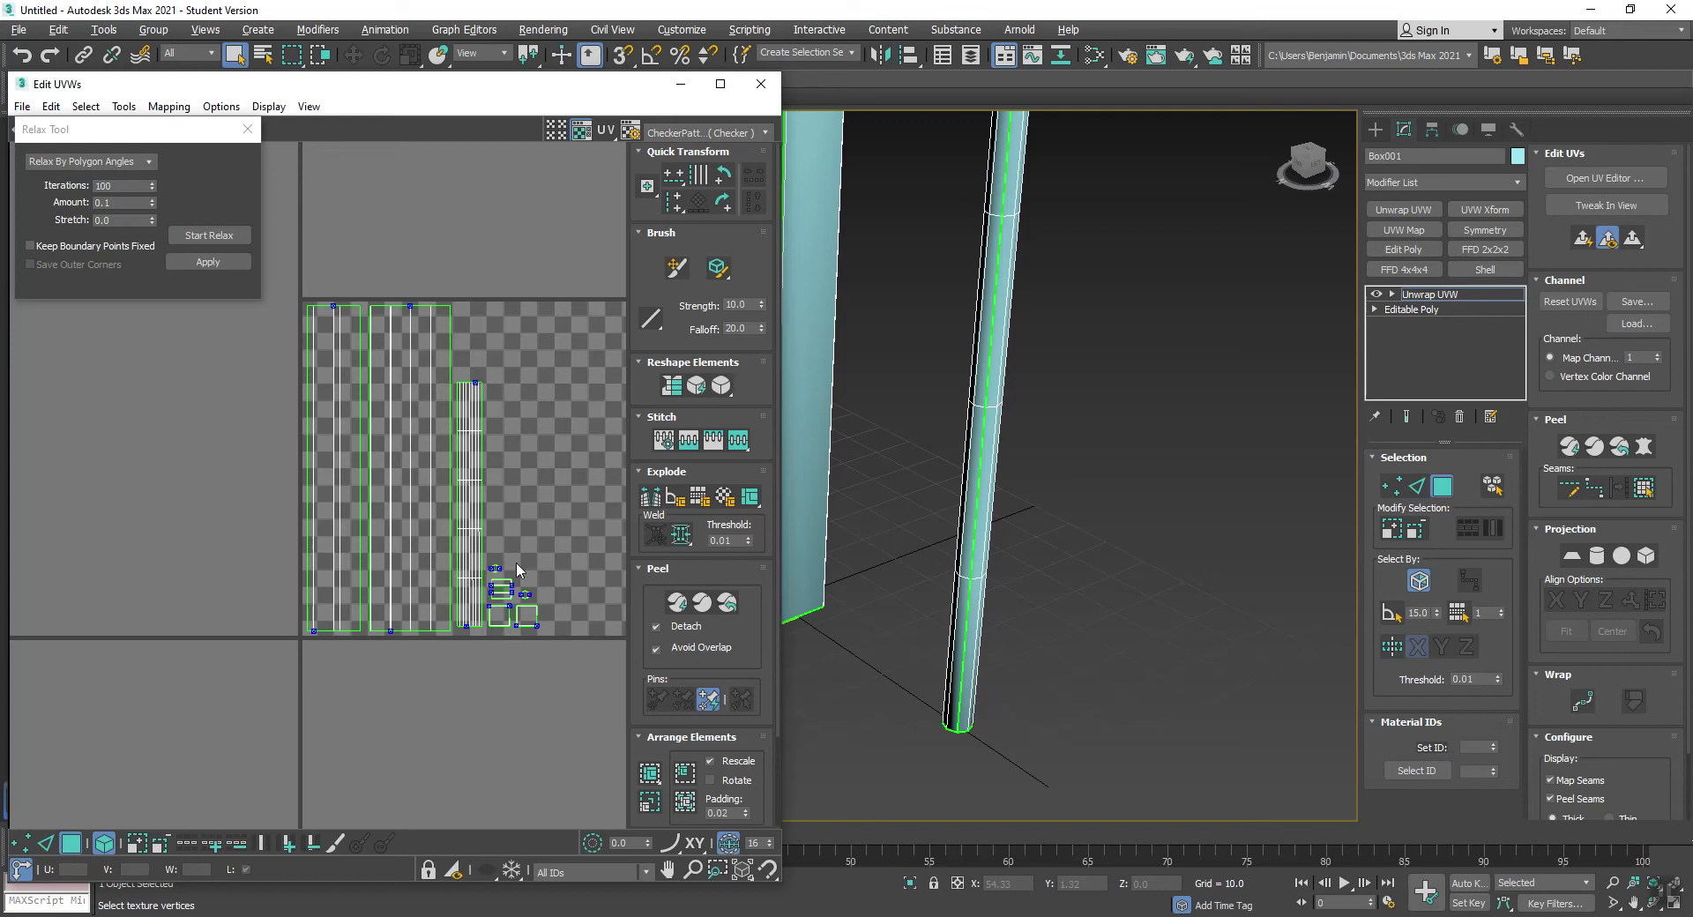
left_click(760, 84)
Collapse the unwrapped pieces into an Editable Poly
middle_click_drag(928, 367, 726, 454)
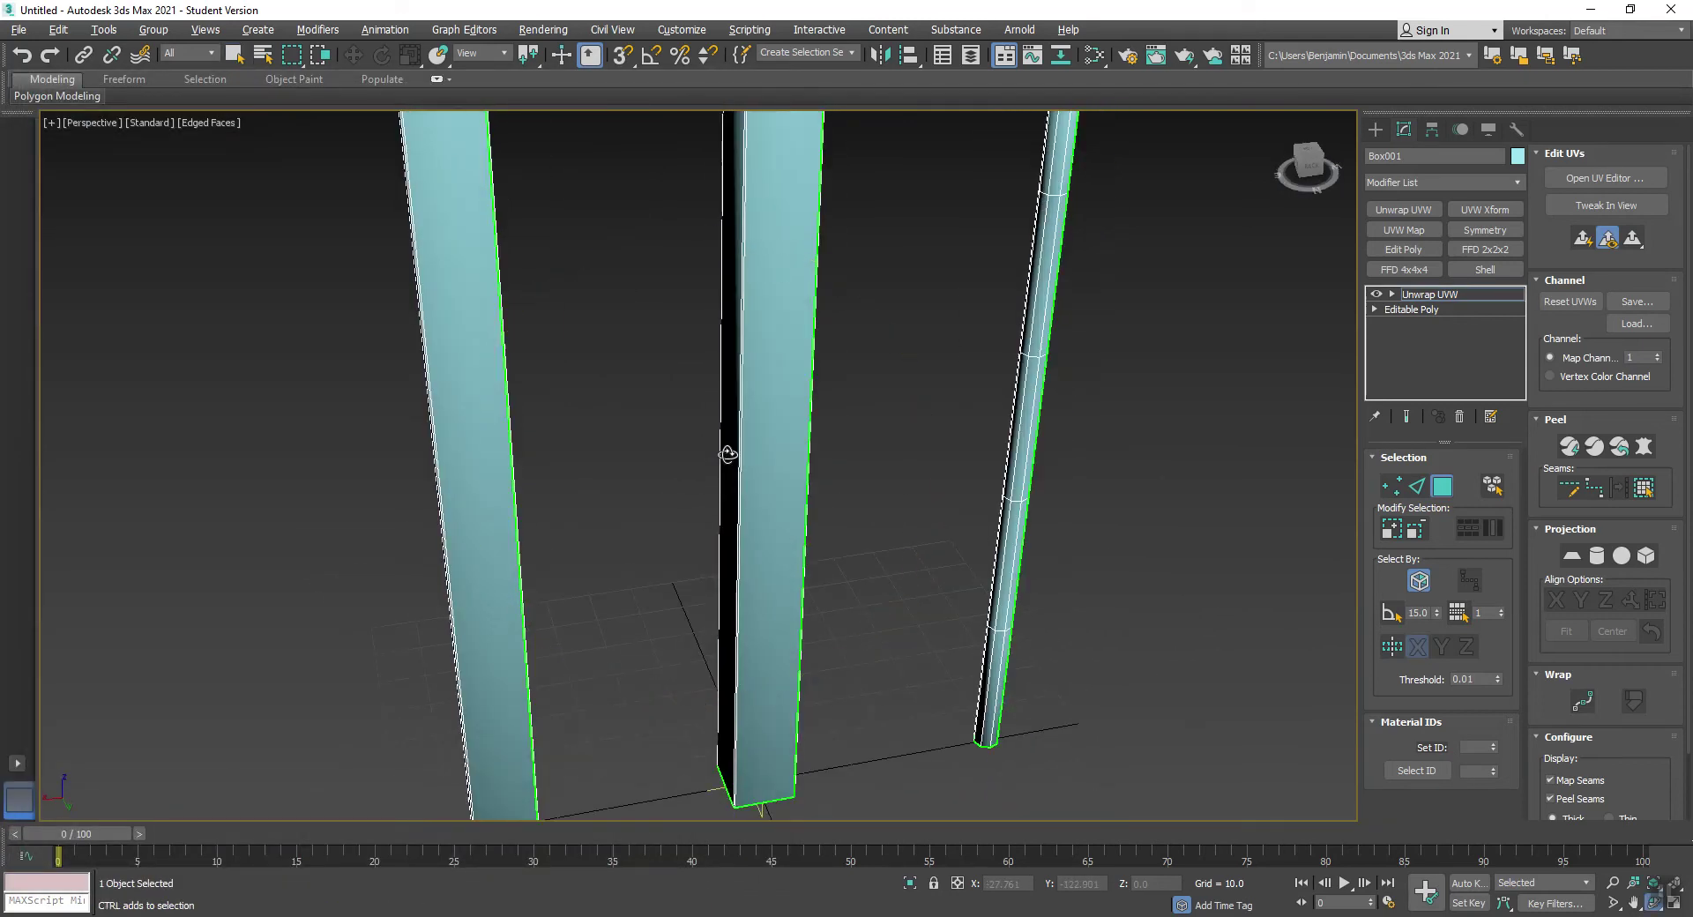
scroll(726, 454, "down", 6)
middle_click_drag(816, 424, 723, 421, "alt")
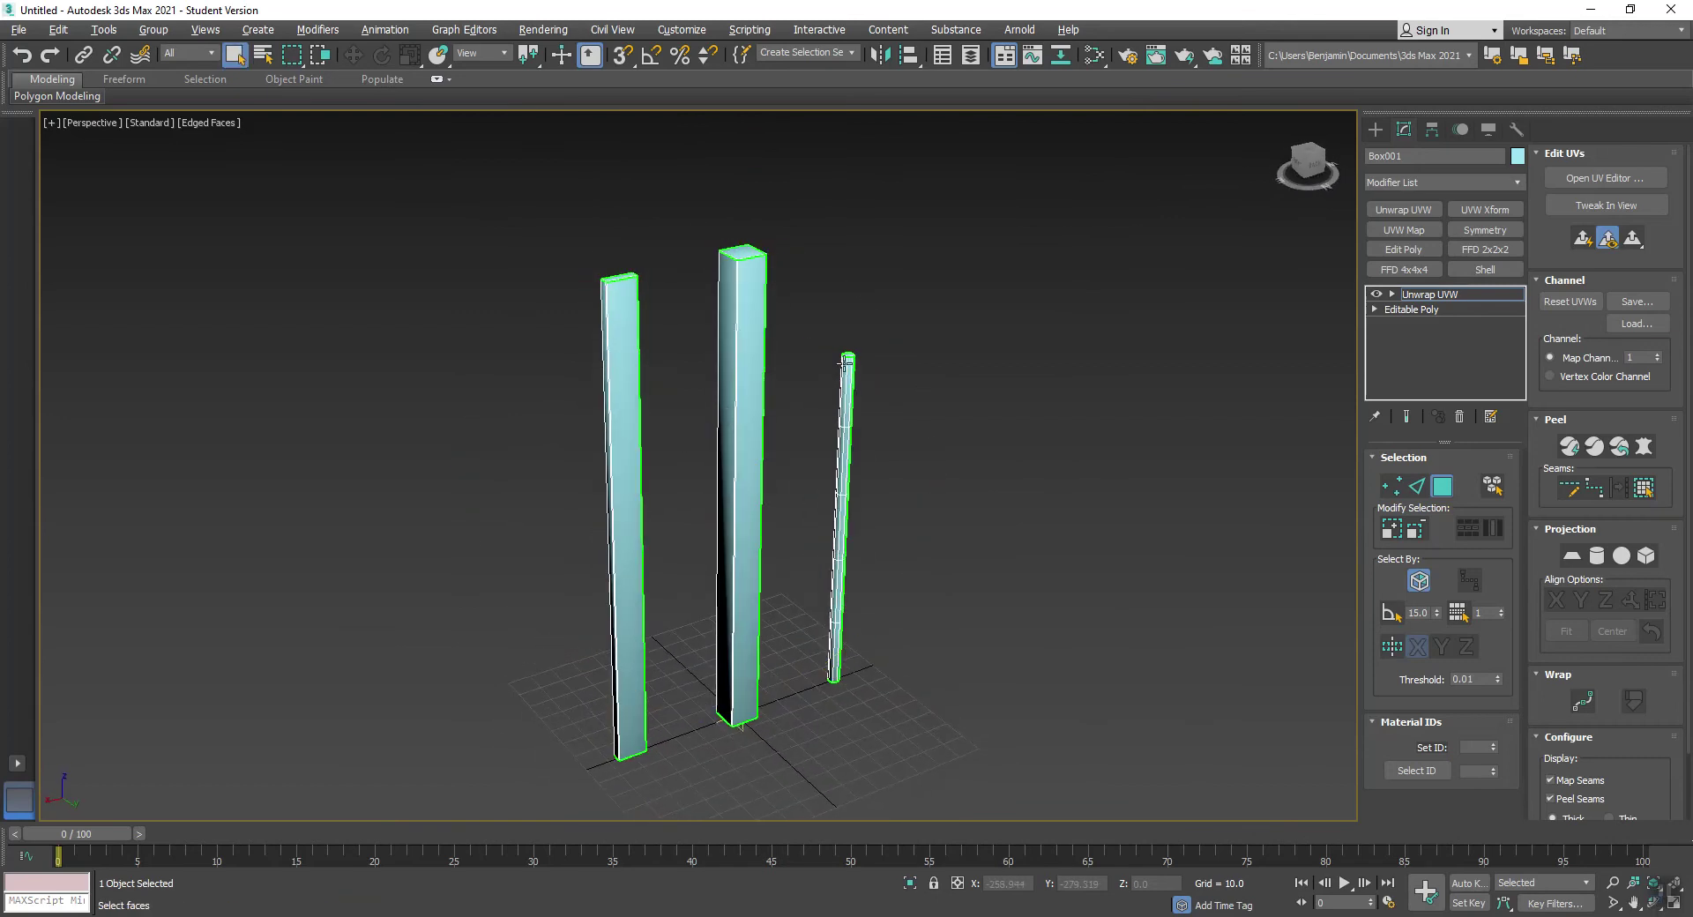
right_click(949, 289)
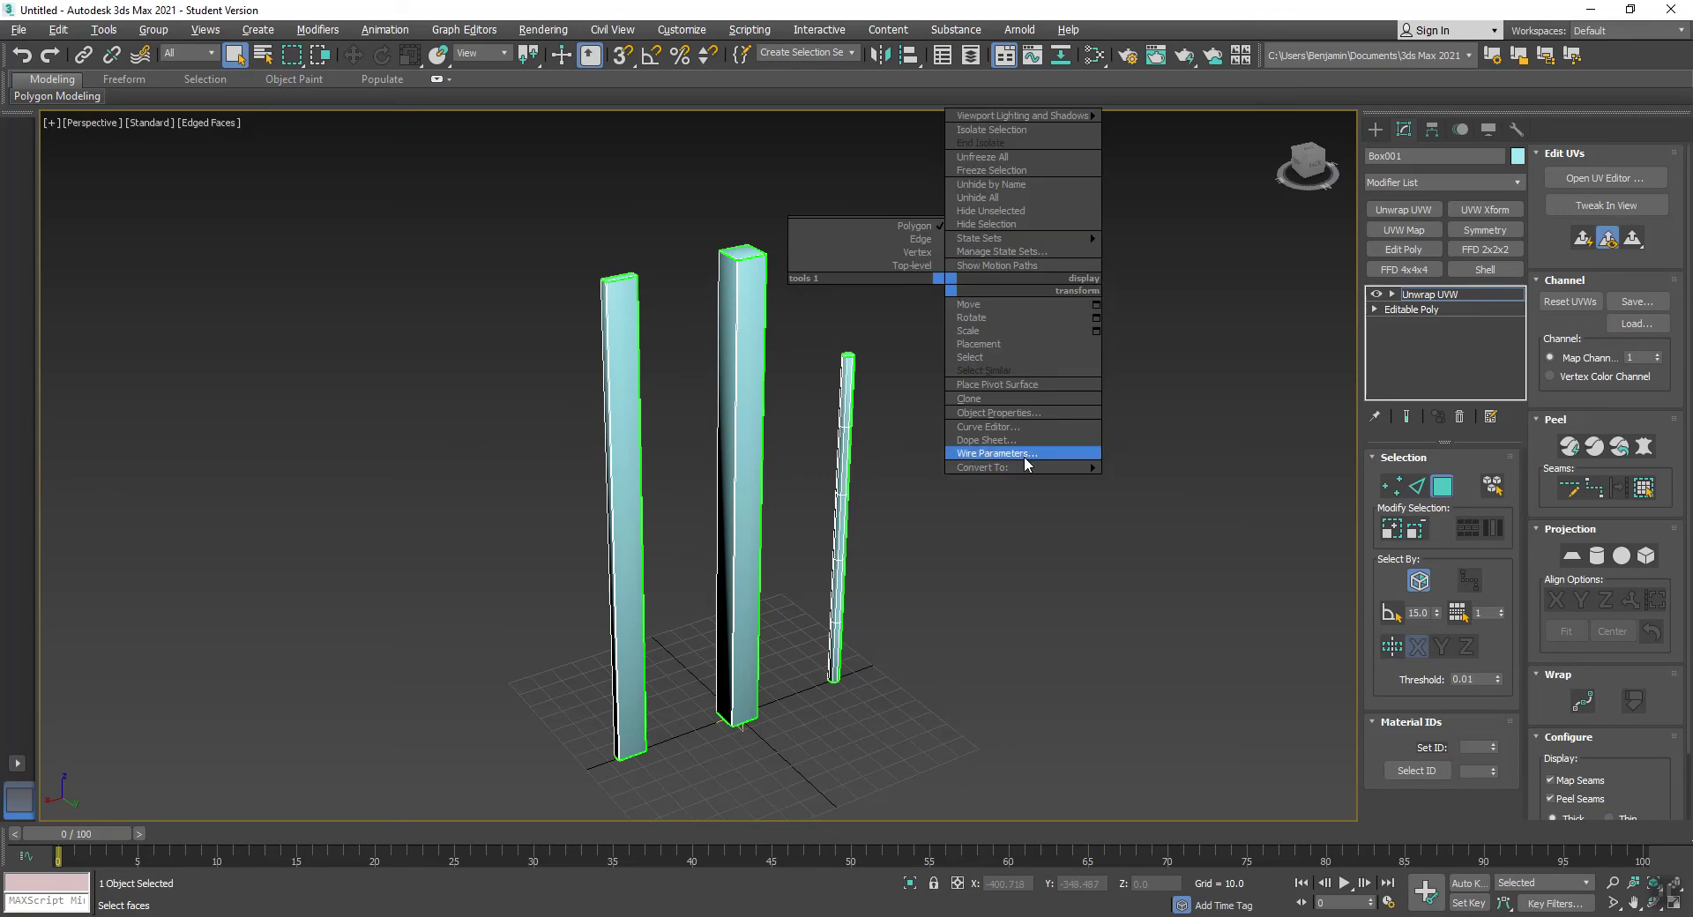
mouse_move(1026, 469)
left_click(1178, 480)
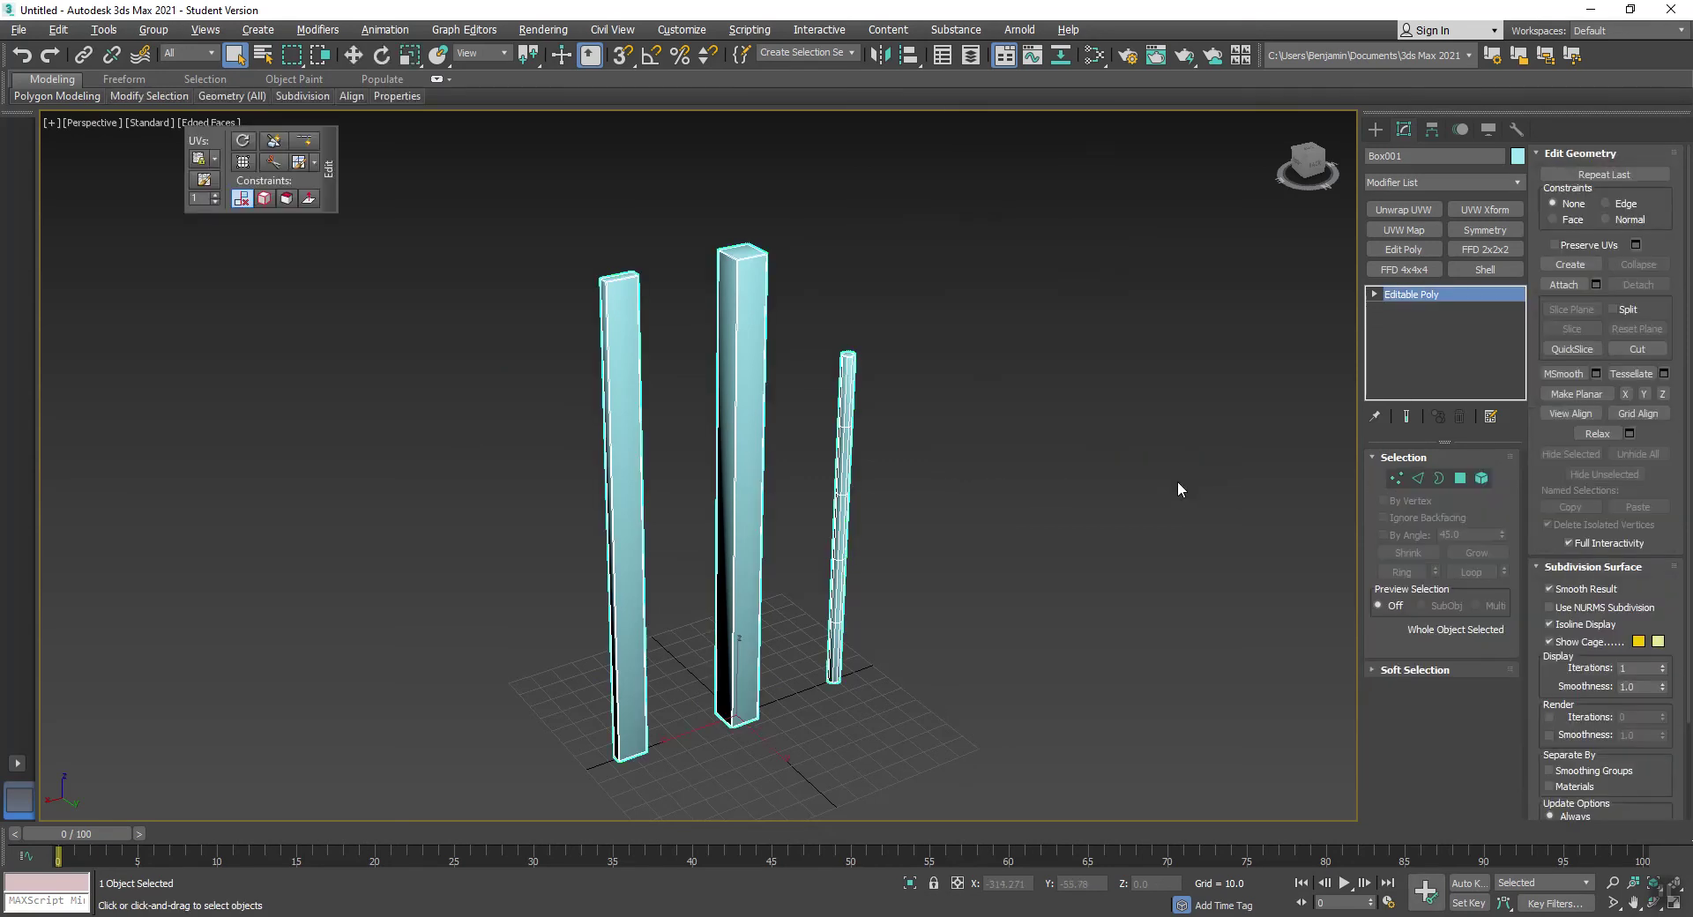
Rename Box001 to W_Beam and add an Edit Poly modifier on top
left_click(1397, 157)
type("W_Beam")
key("Return")
left_click(1404, 249)
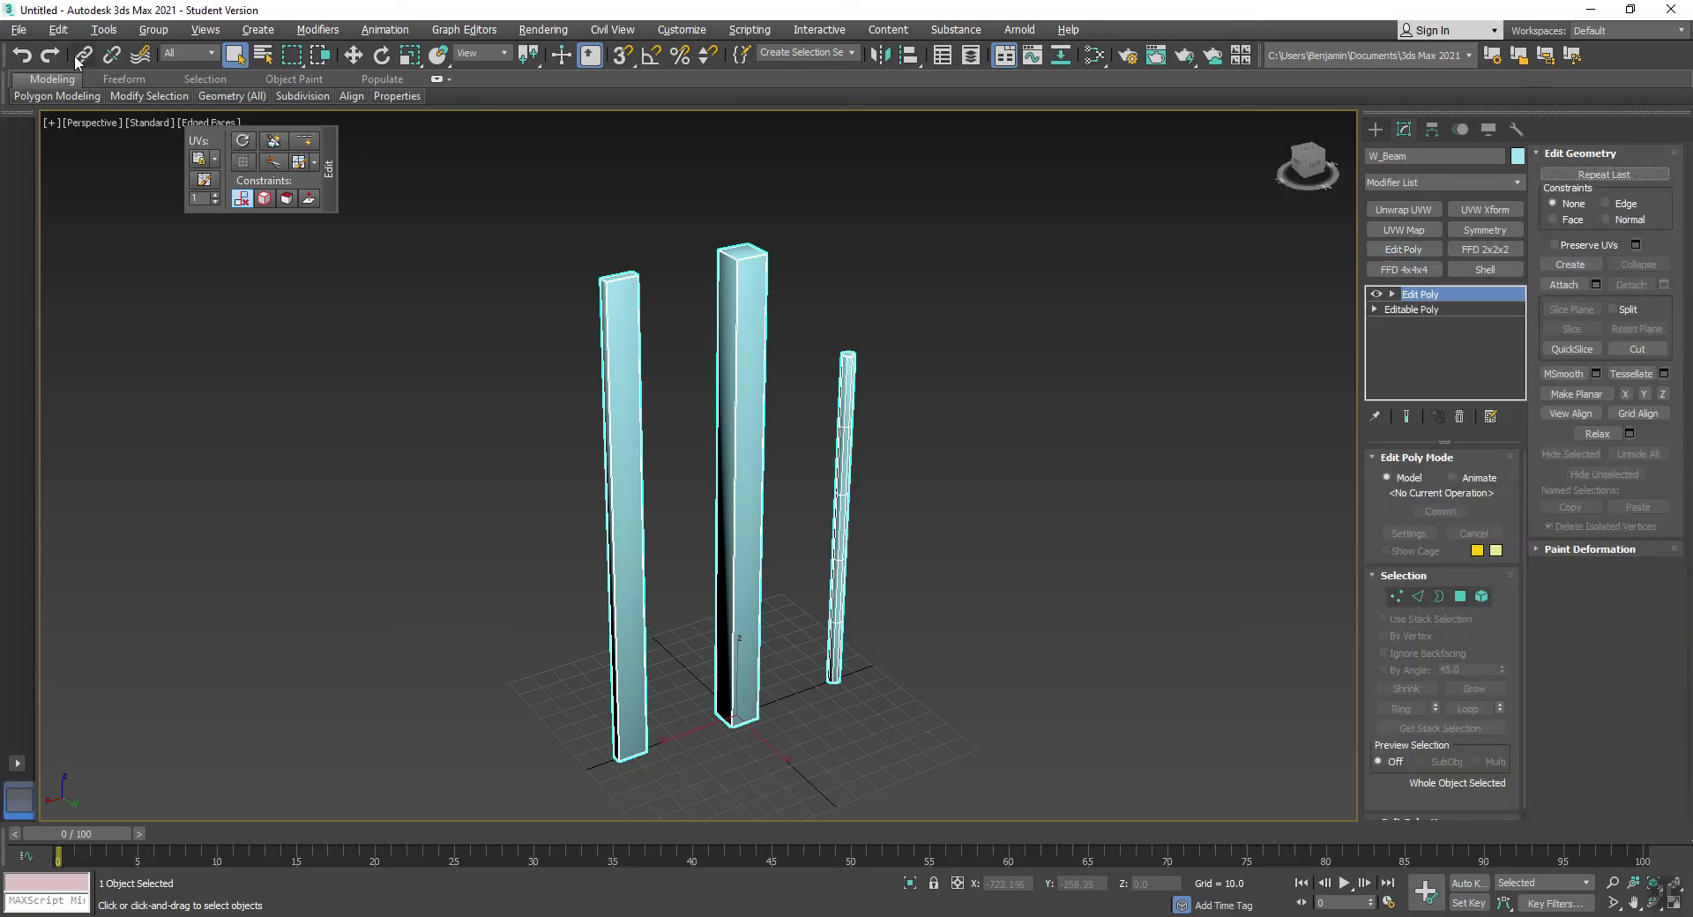
left_click(24, 33)
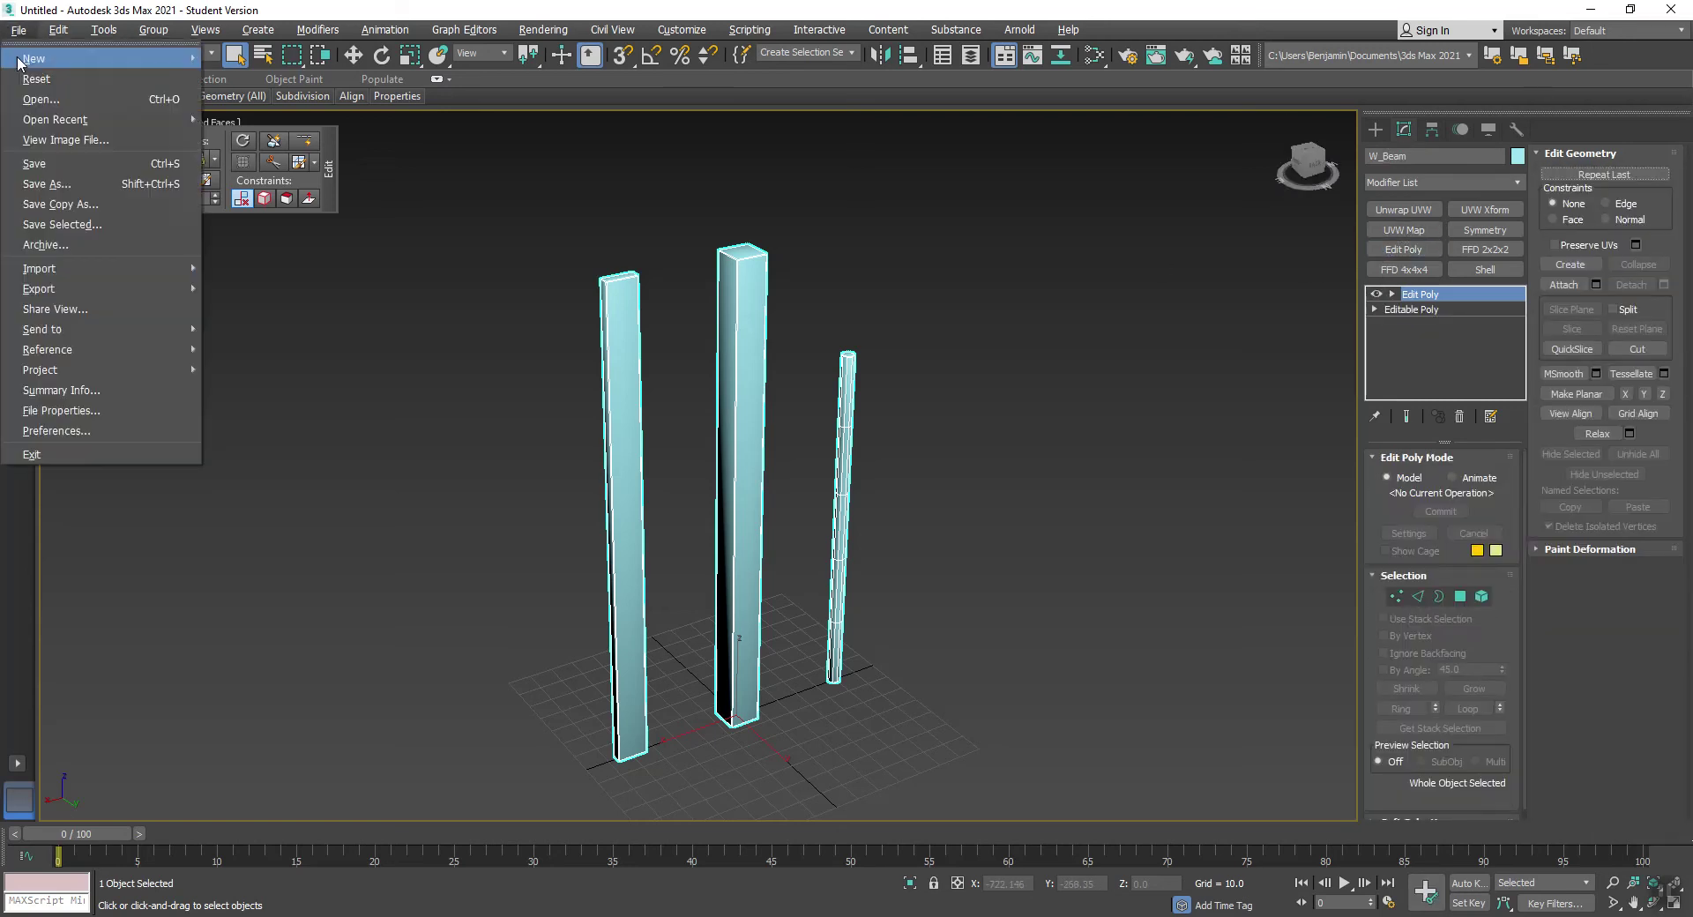
Save the scene as Wood_Master.max in the Wood folder
left_click(37, 172)
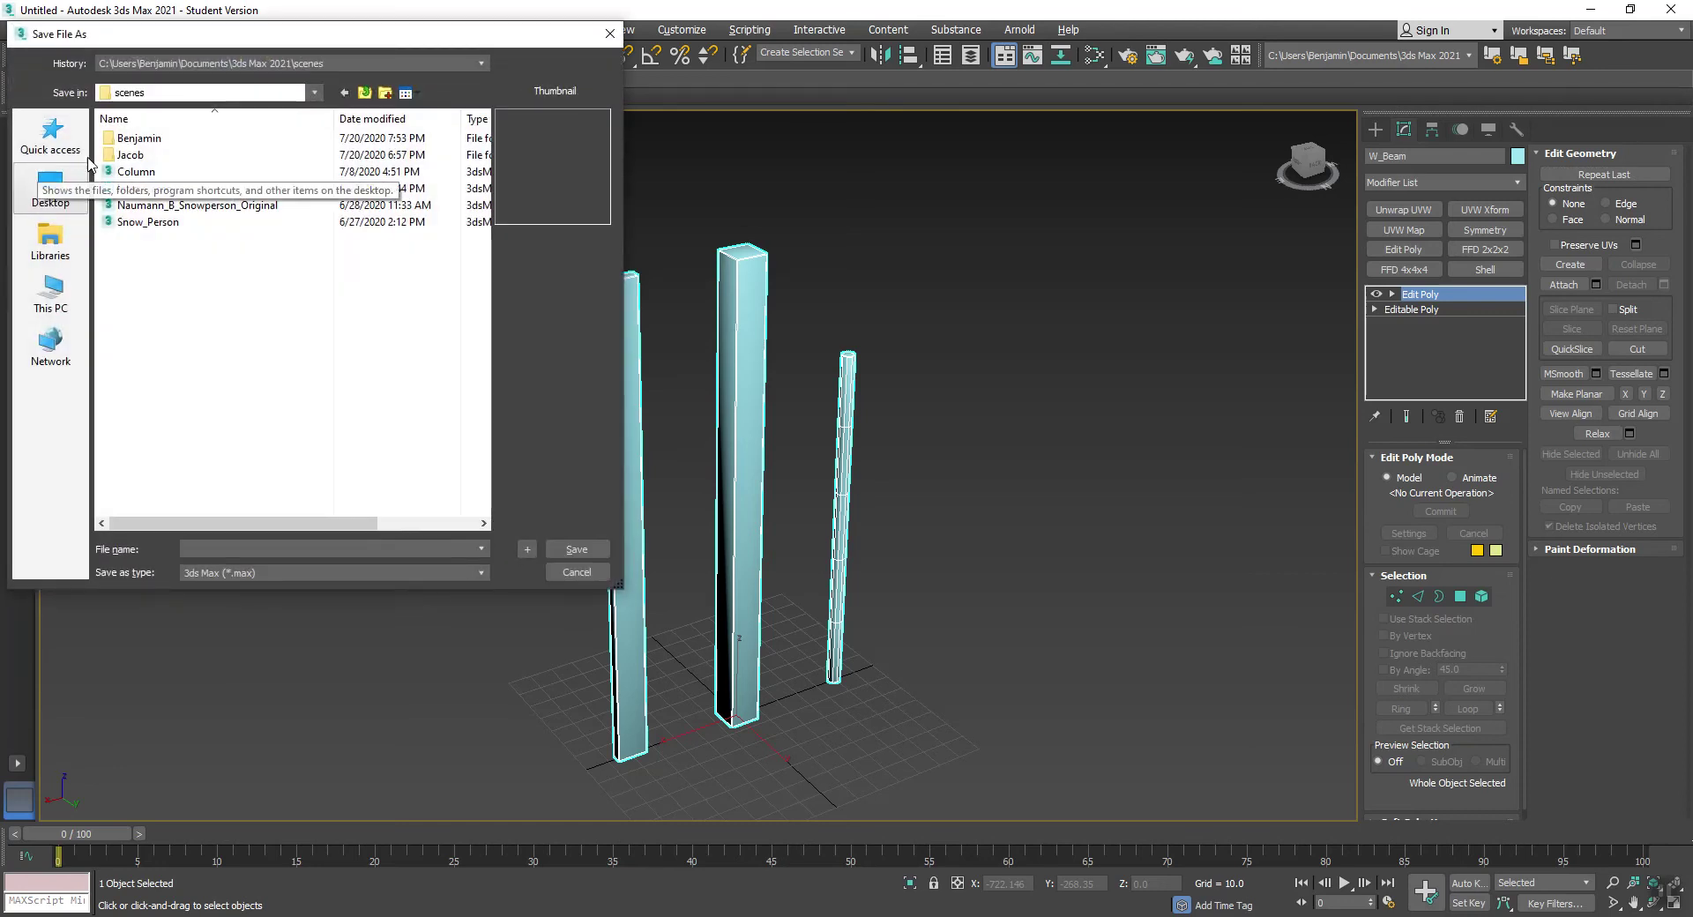
double_click(130, 187)
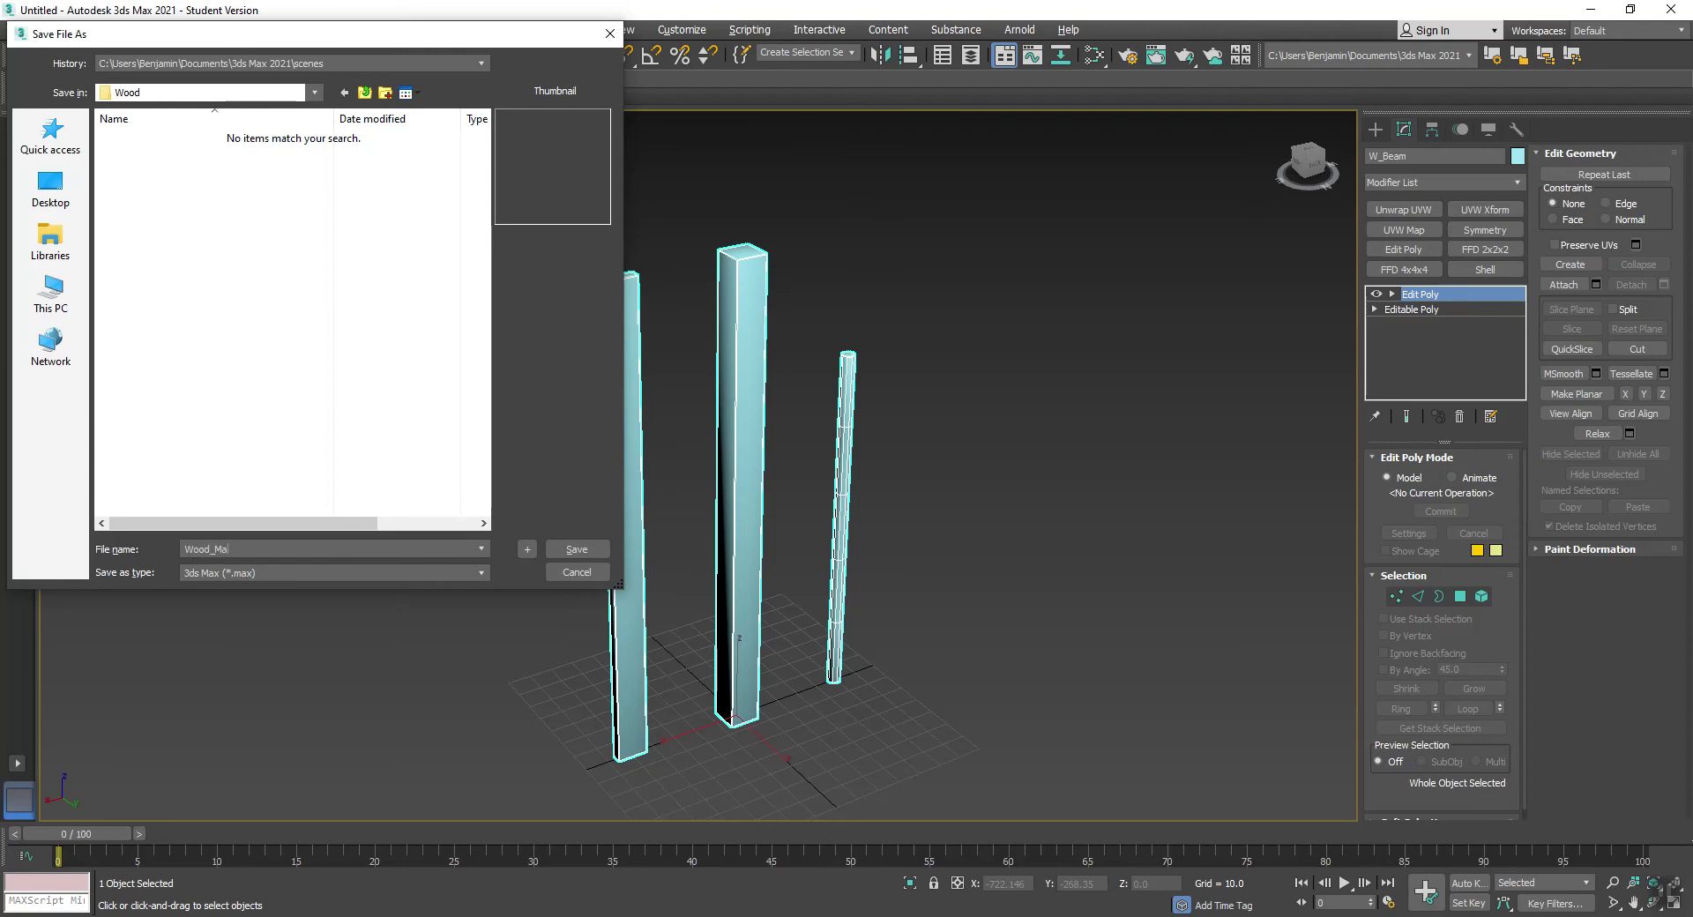
key("Return")
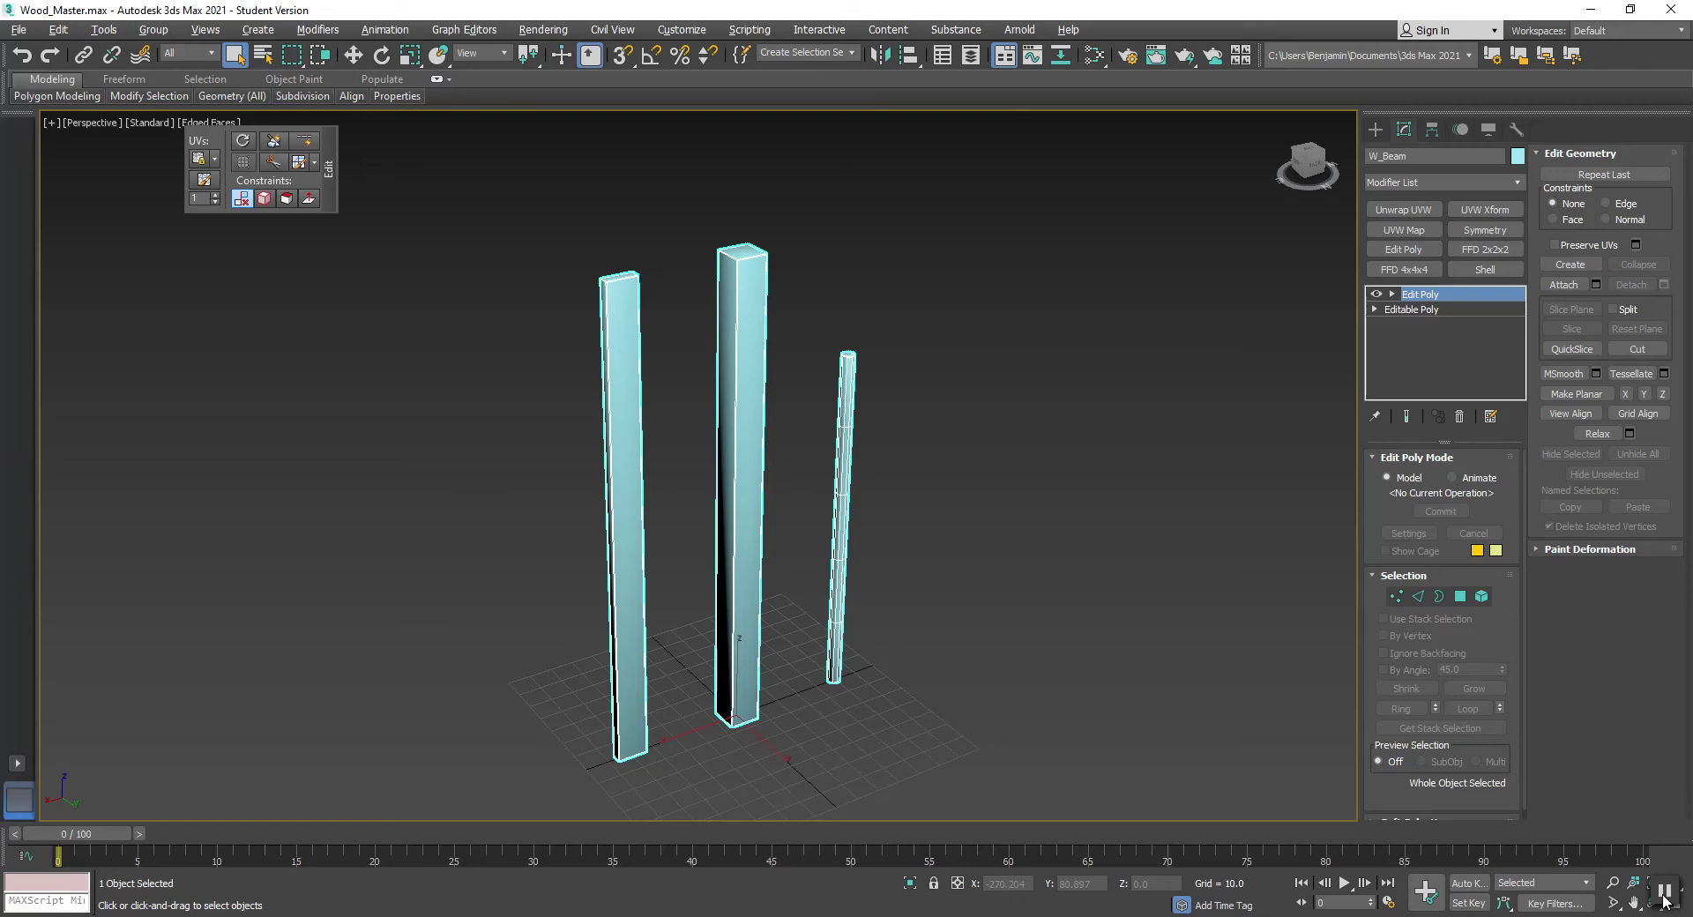
left_click(1663, 896)
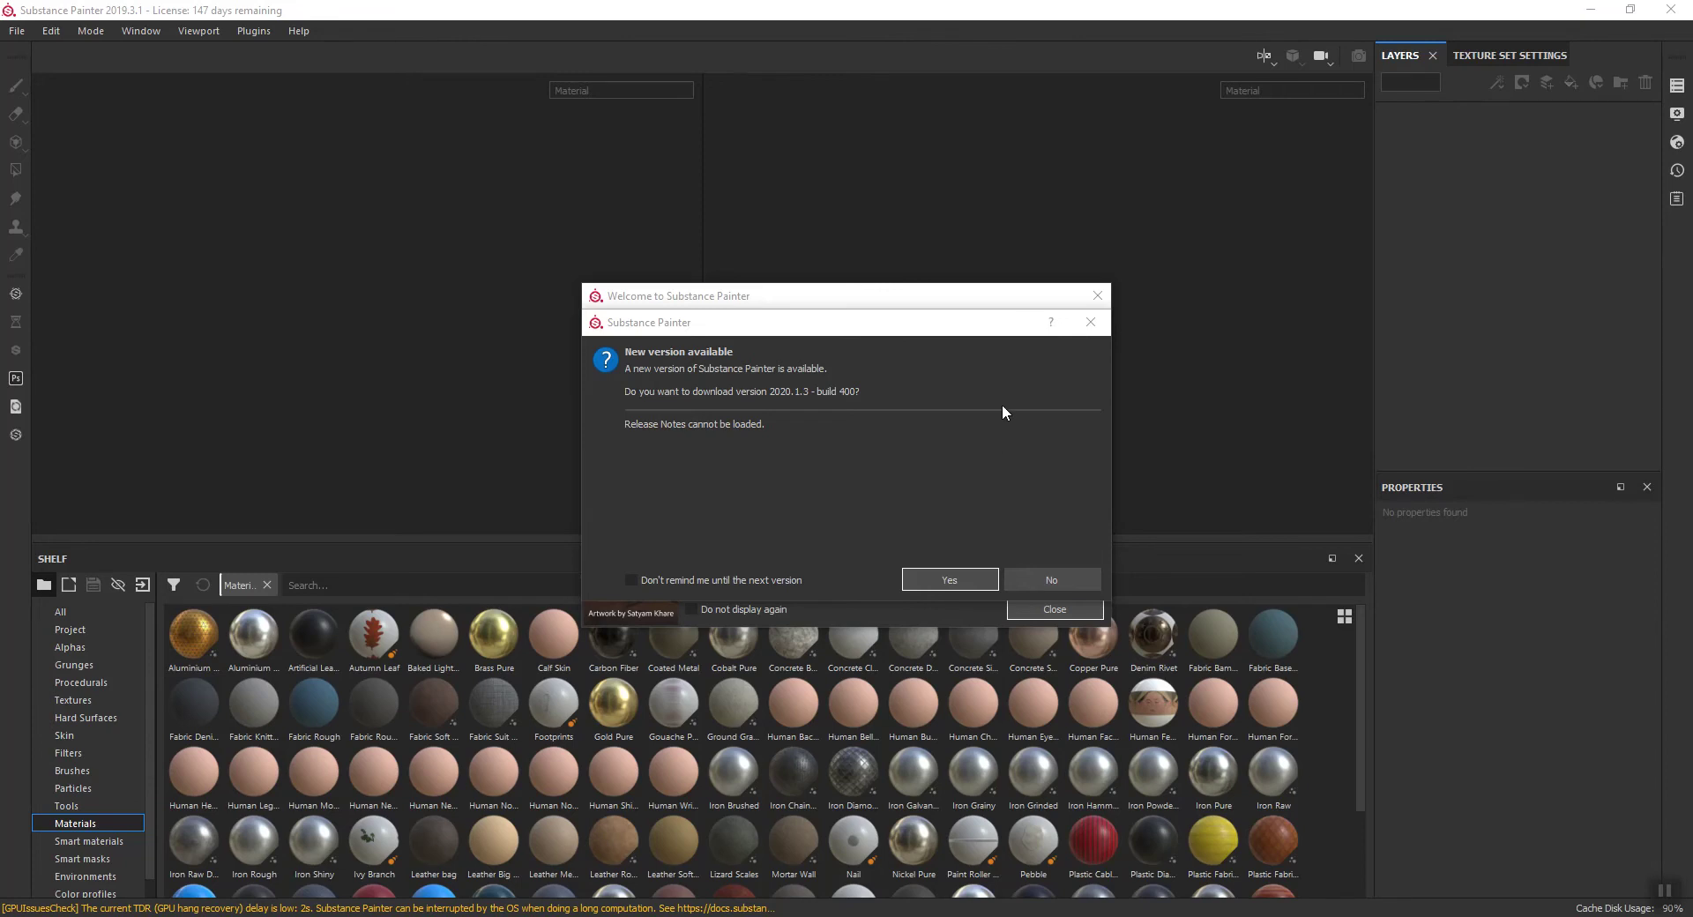
Decline Substance Painter's new-version download and close the Welcome window
mouse_move(915, 322)
left_mouse_down()
mouse_move(1051, 401)
mouse_move(1054, 283)
mouse_move(1105, 157)
left_mouse_up()
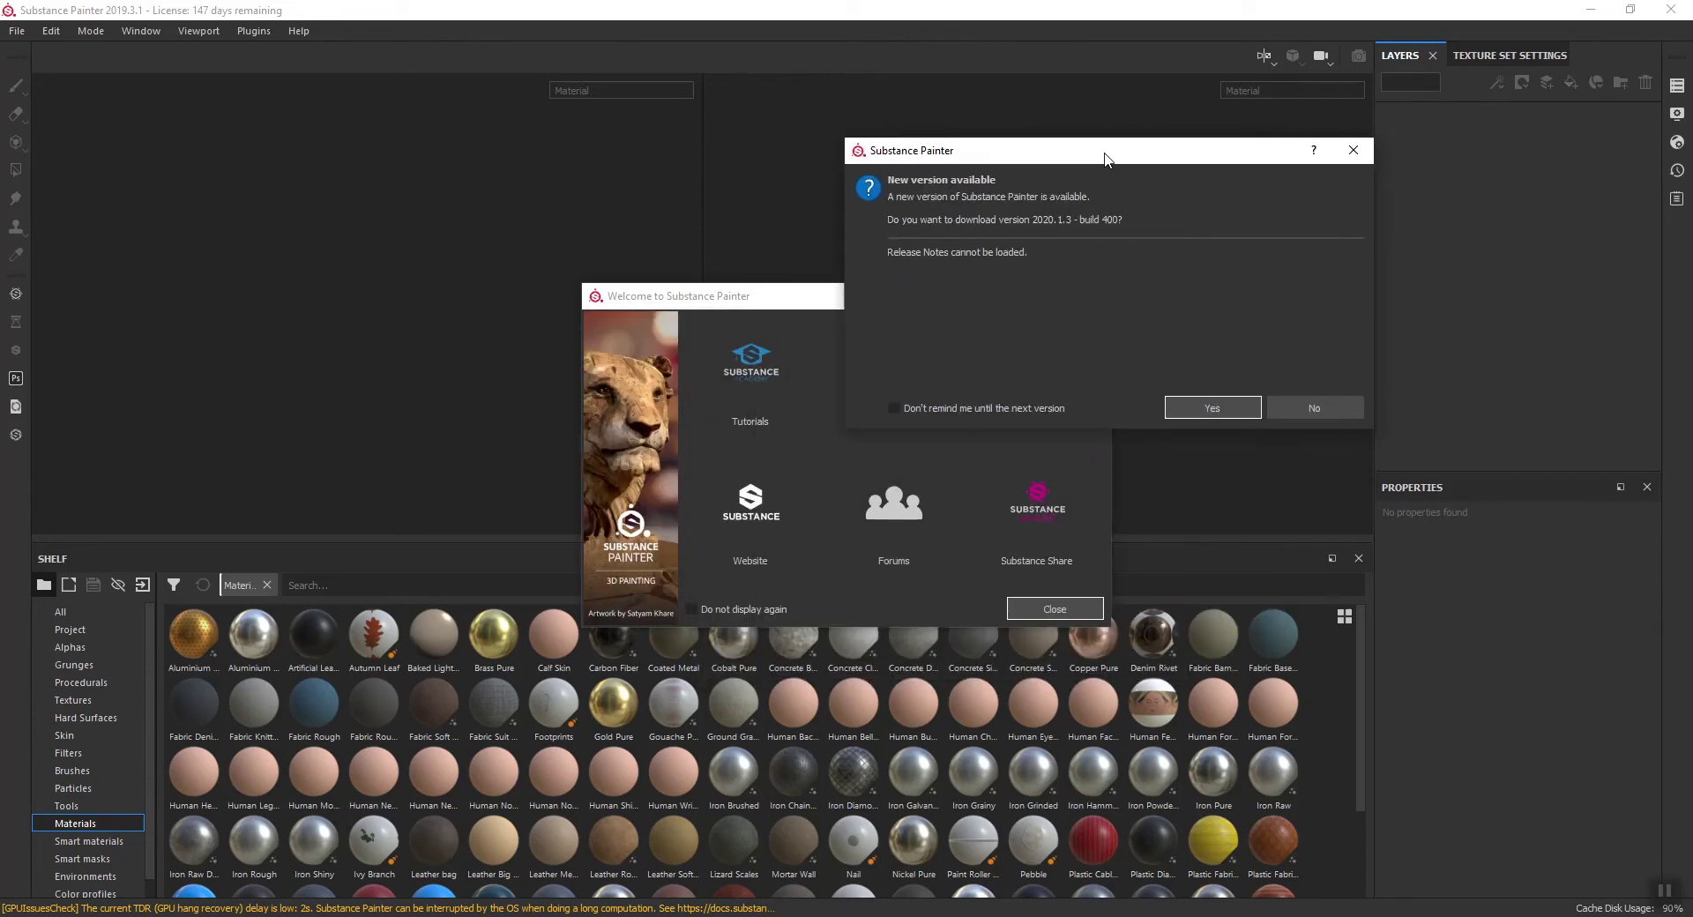
left_click(1314, 410)
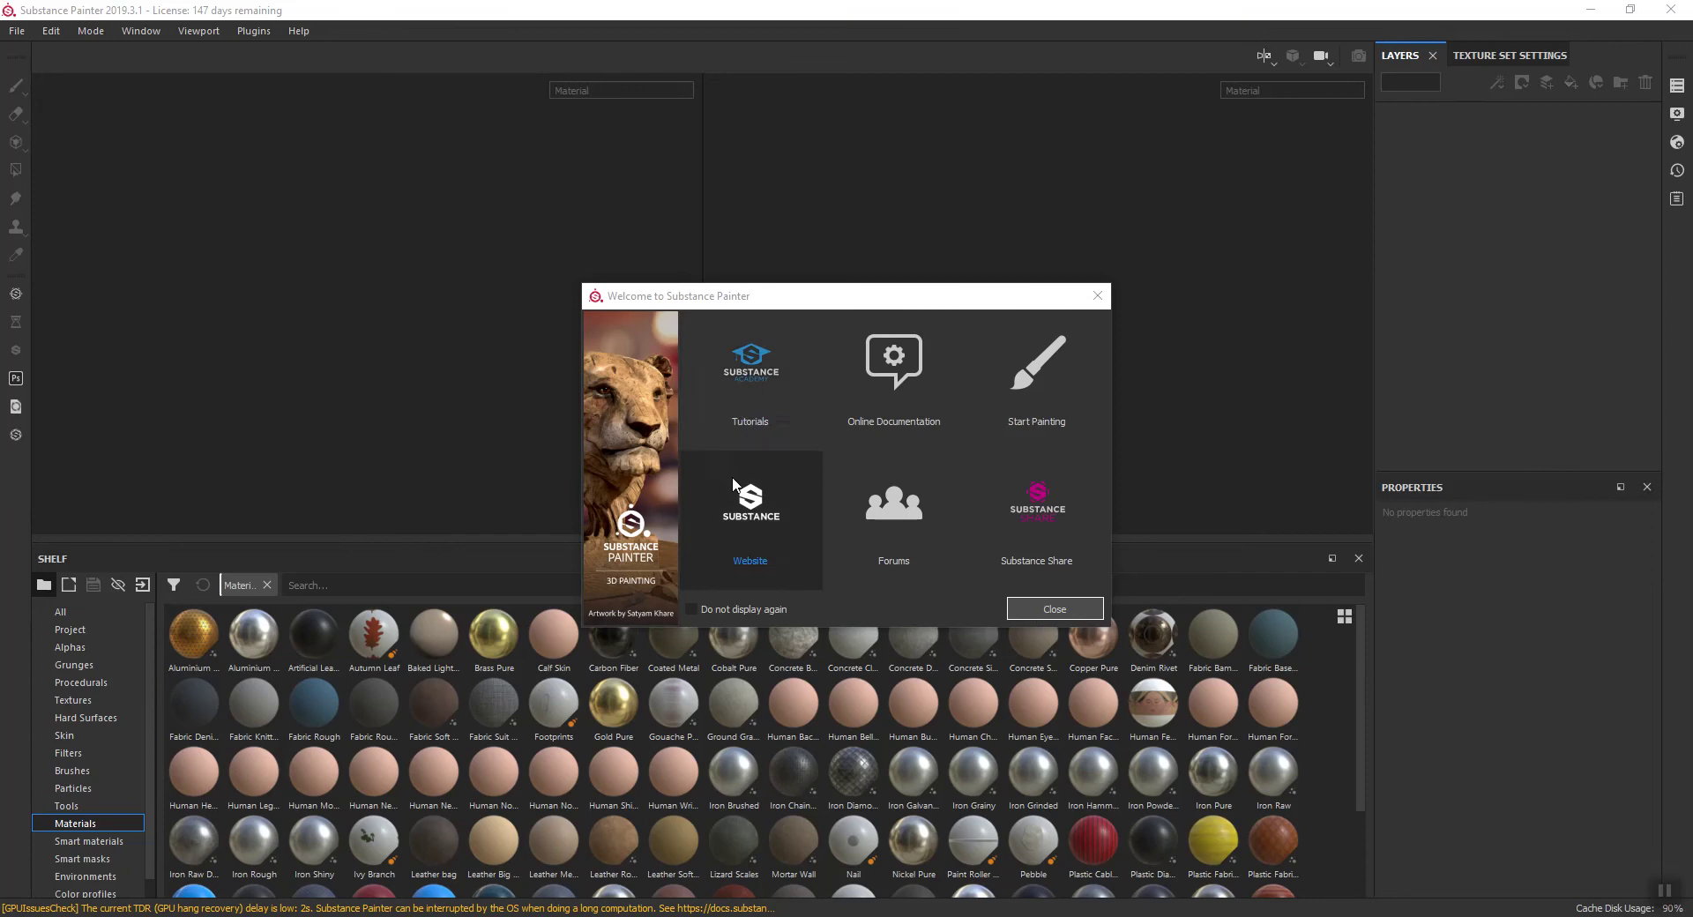
left_click(1050, 608)
Start a new Painter project and browse Benjamin > Wood for a mesh; finding it empty, return to 3ds Max
left_click(17, 31)
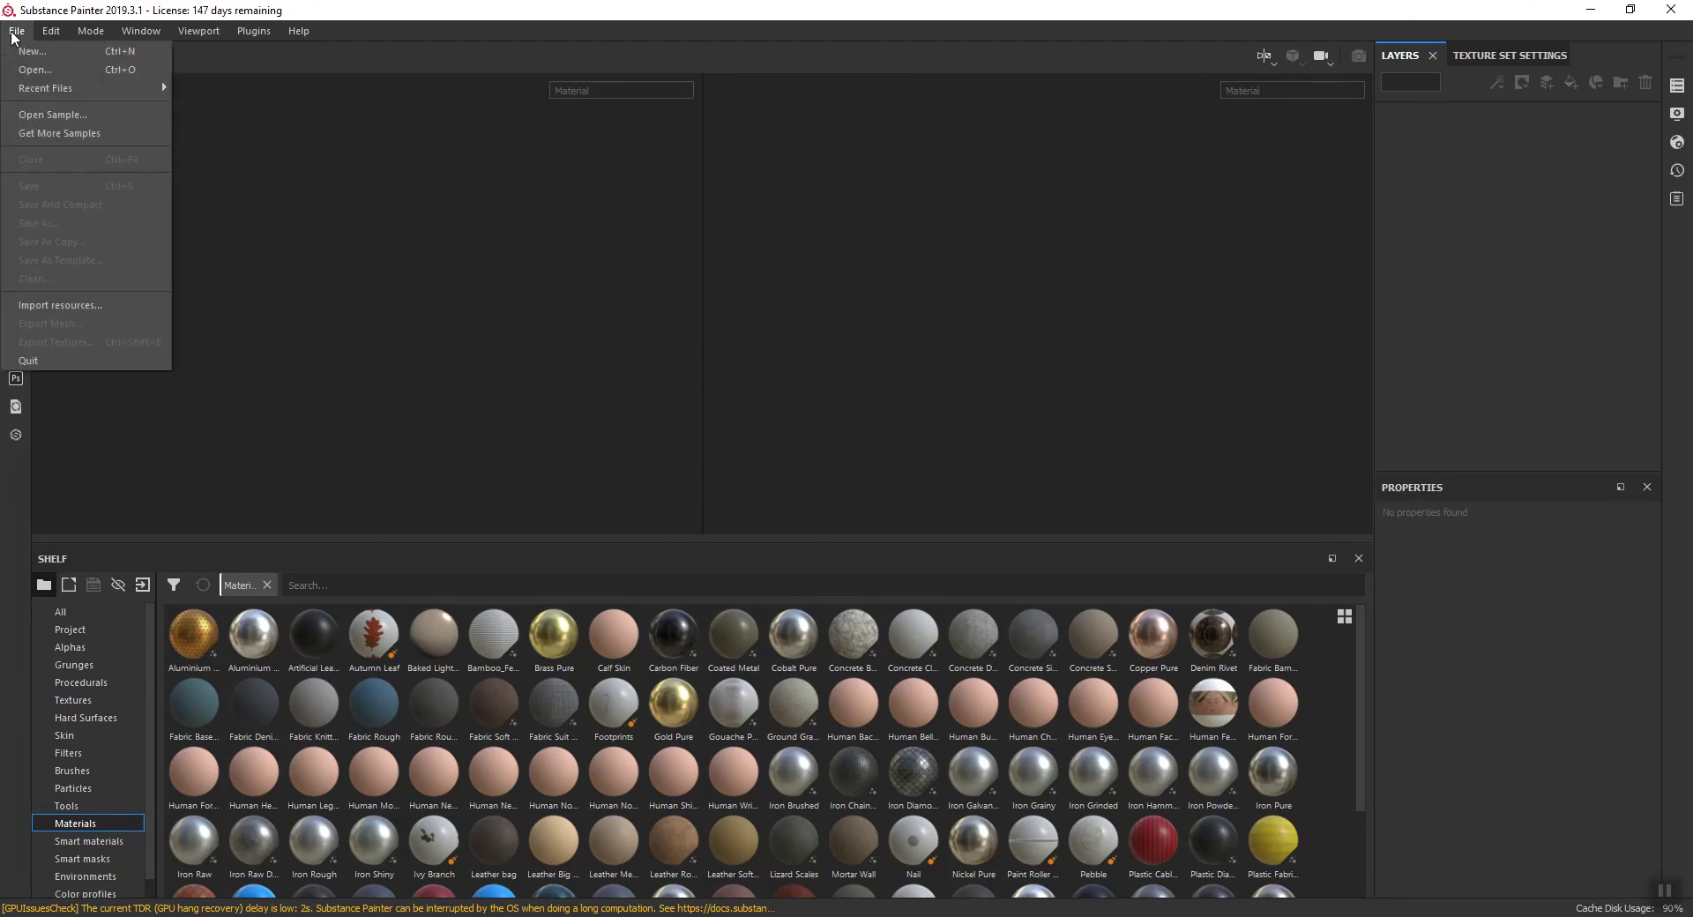
left_click(34, 54)
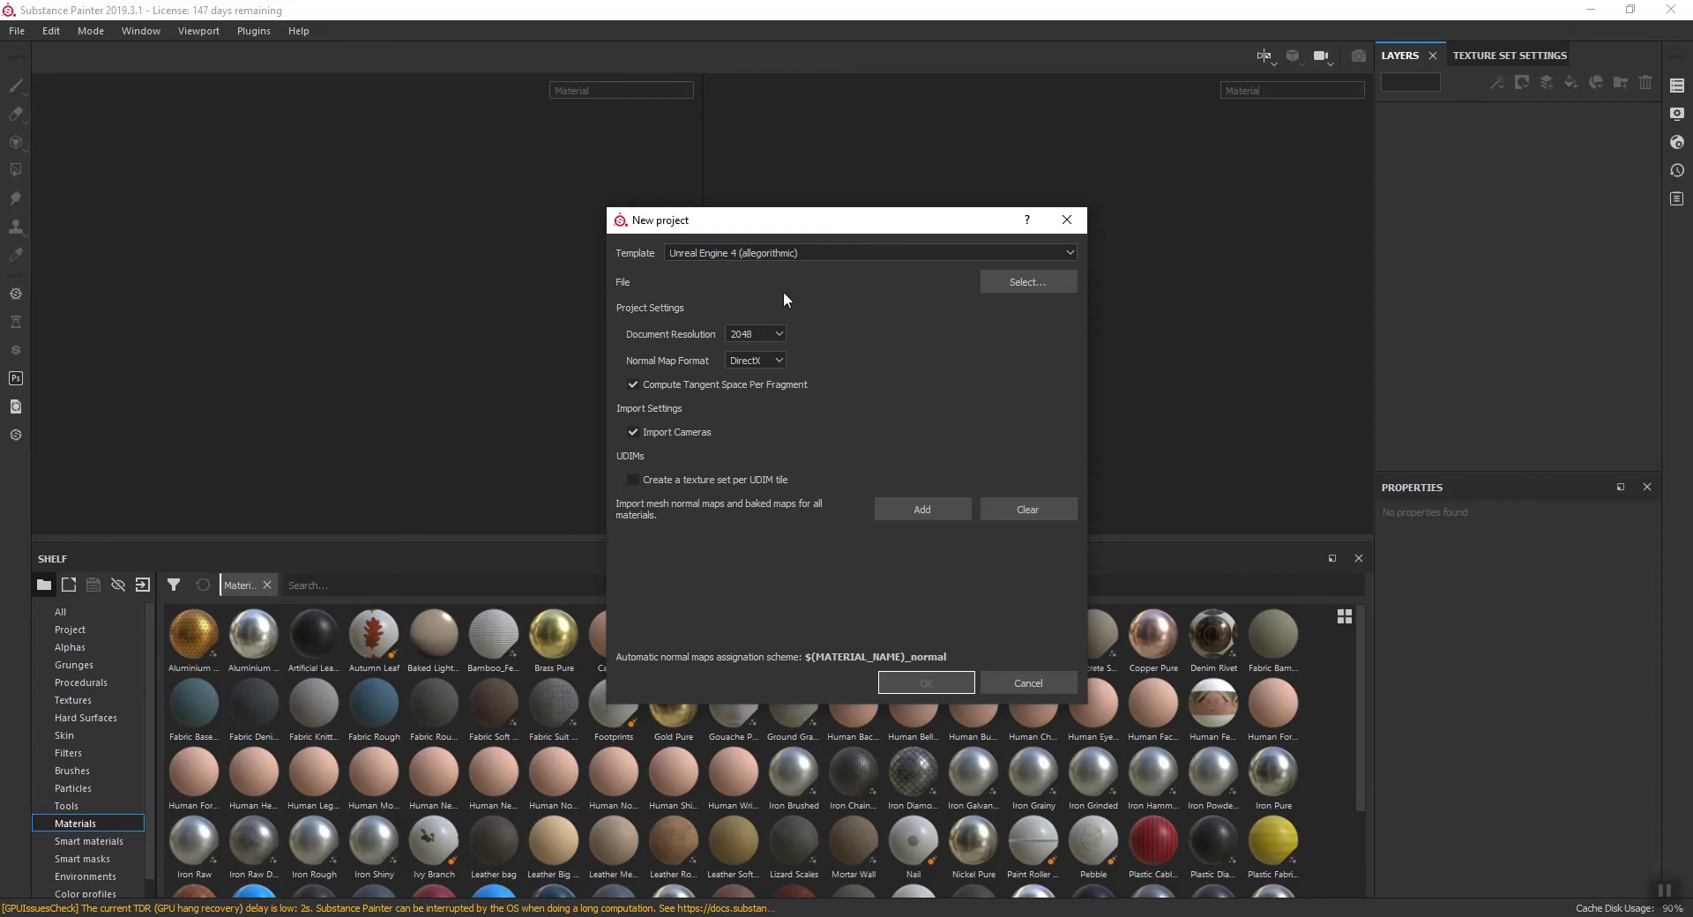
left_click(1043, 281)
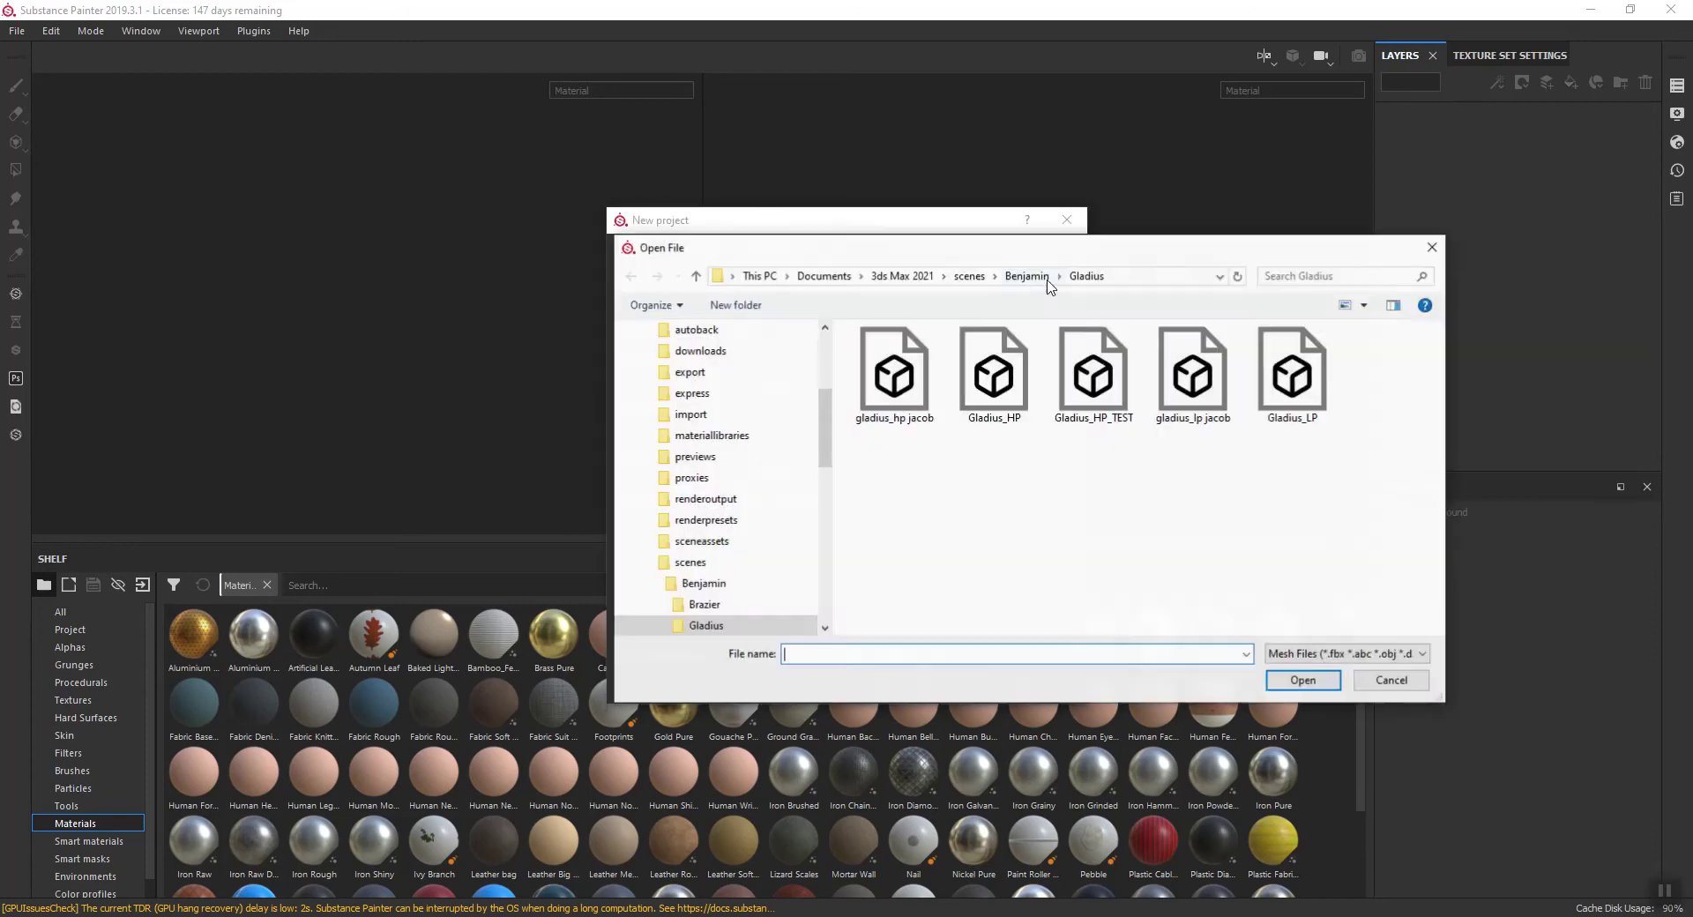
left_click(703, 584)
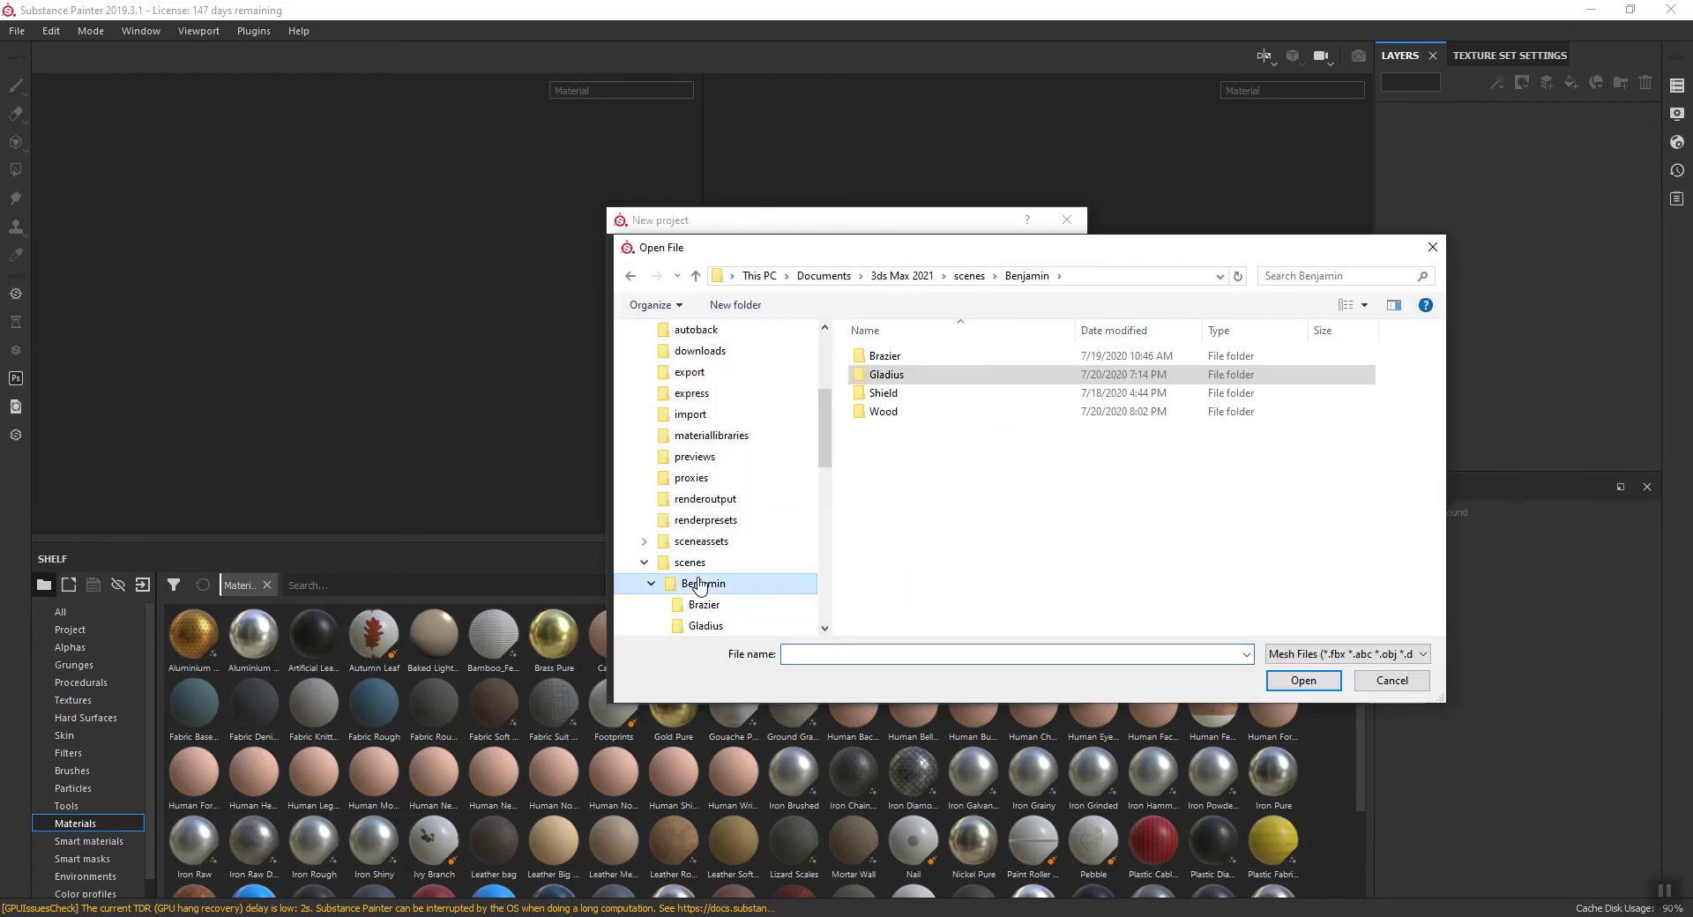
double_click(882, 412)
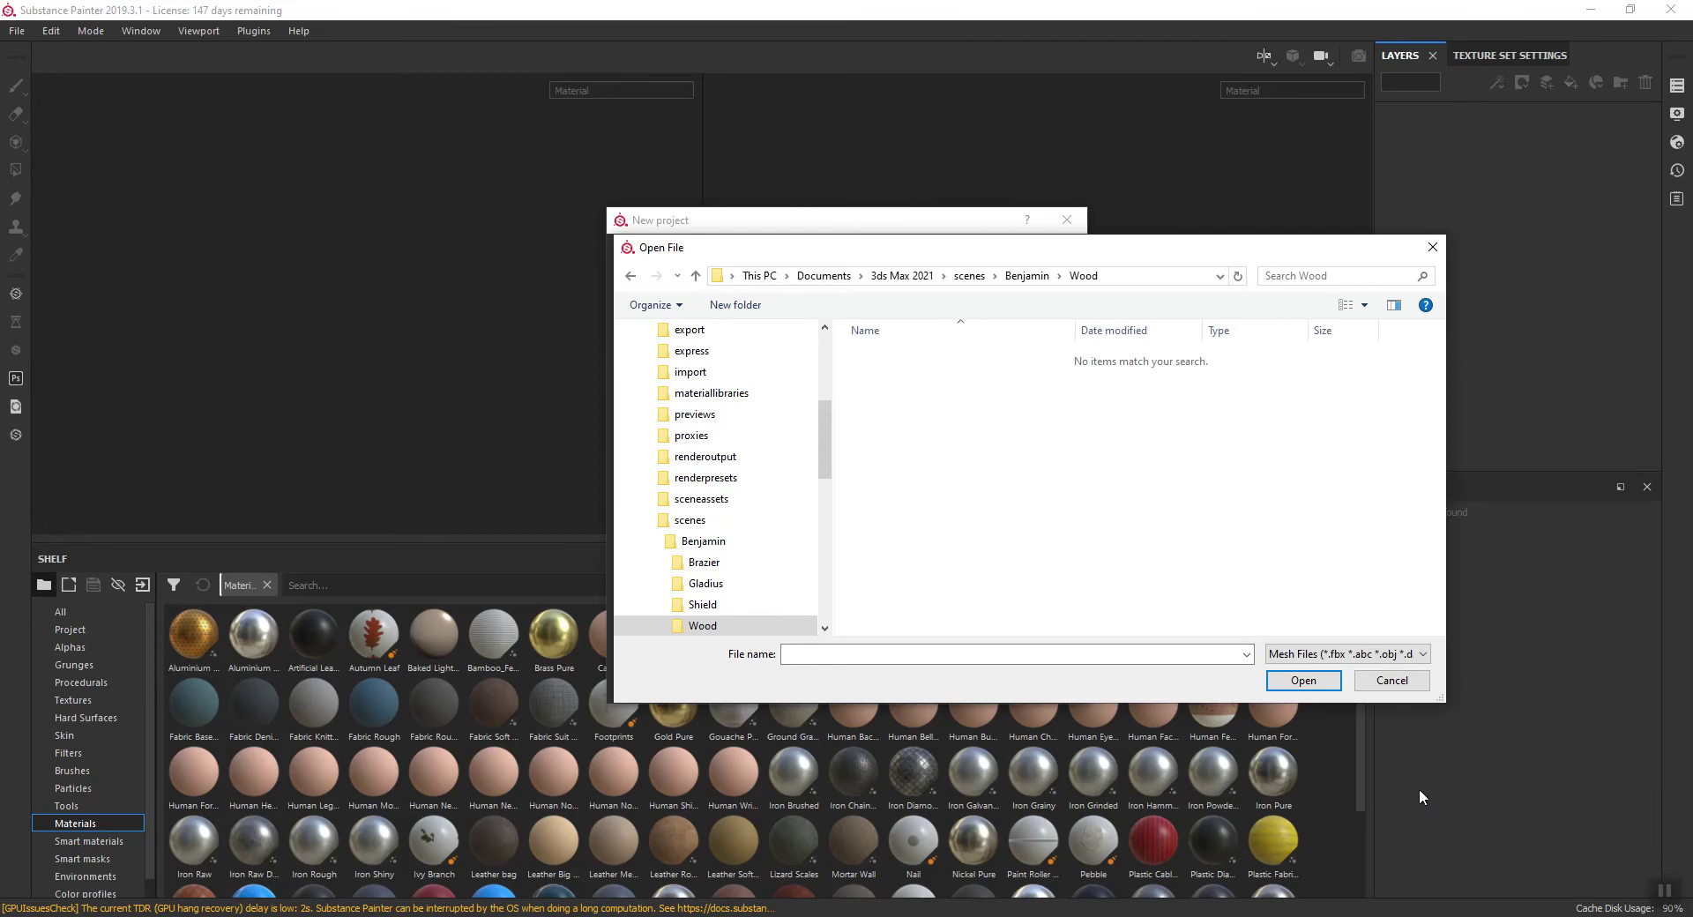
left_click(1665, 893)
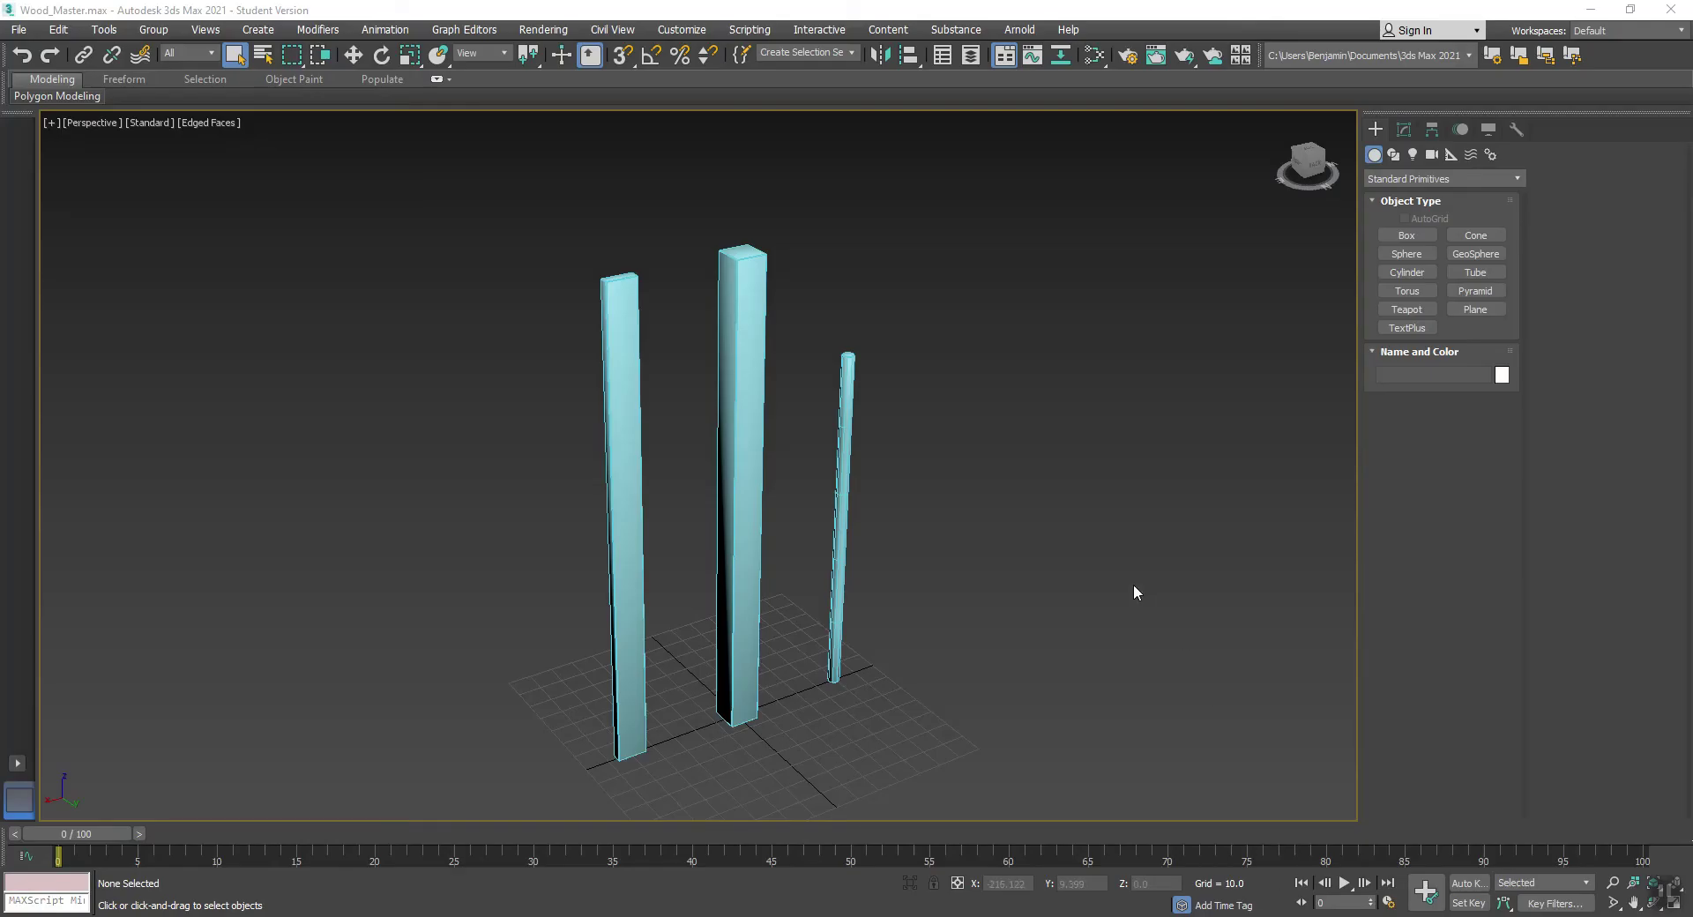
Export the selected W_Beam as Wood_Pieces_LP.fbx into scenes > Benjamin > Wood with default FBX settings
left_click(733, 279)
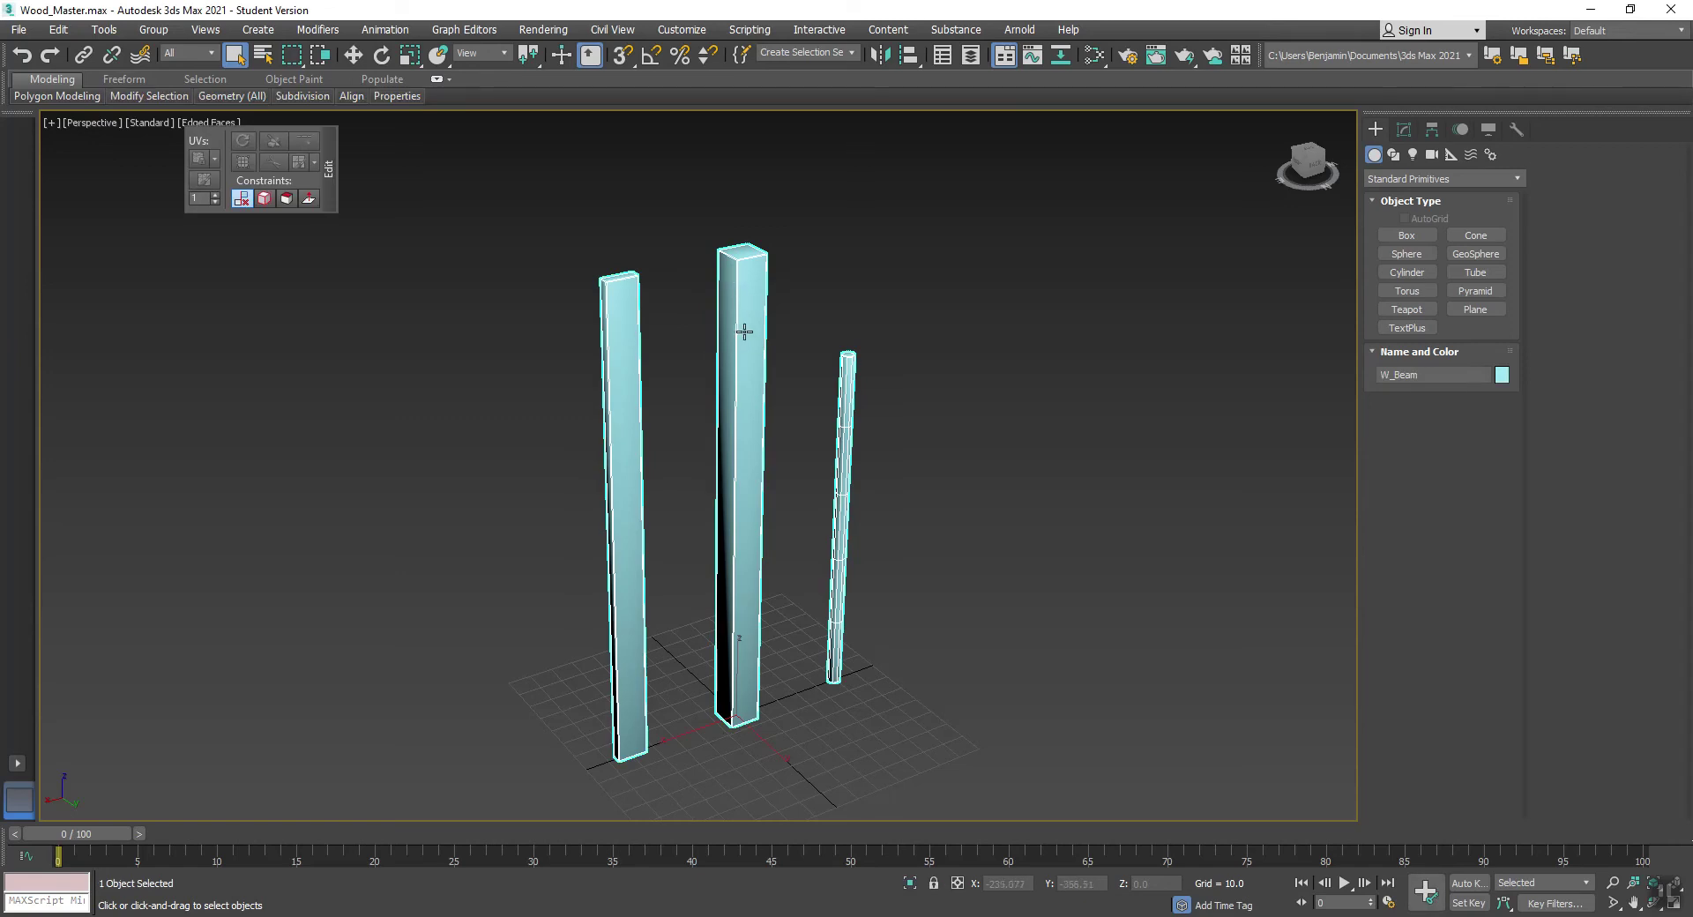
left_click(18, 29)
mouse_move(70, 290)
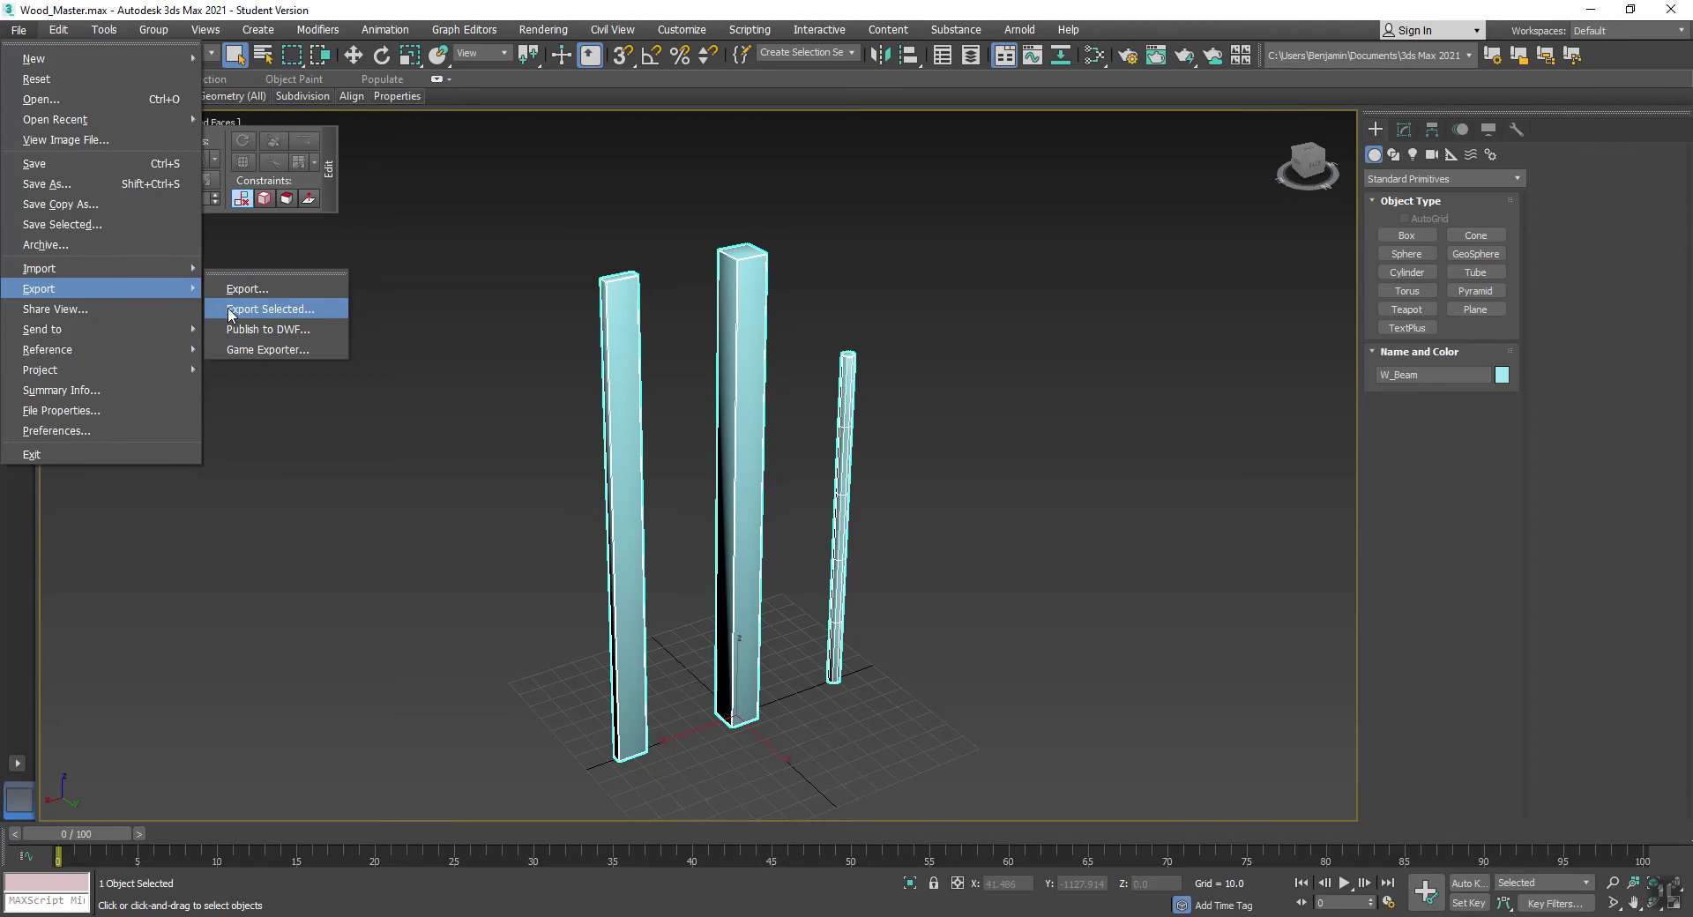
left_click(231, 315)
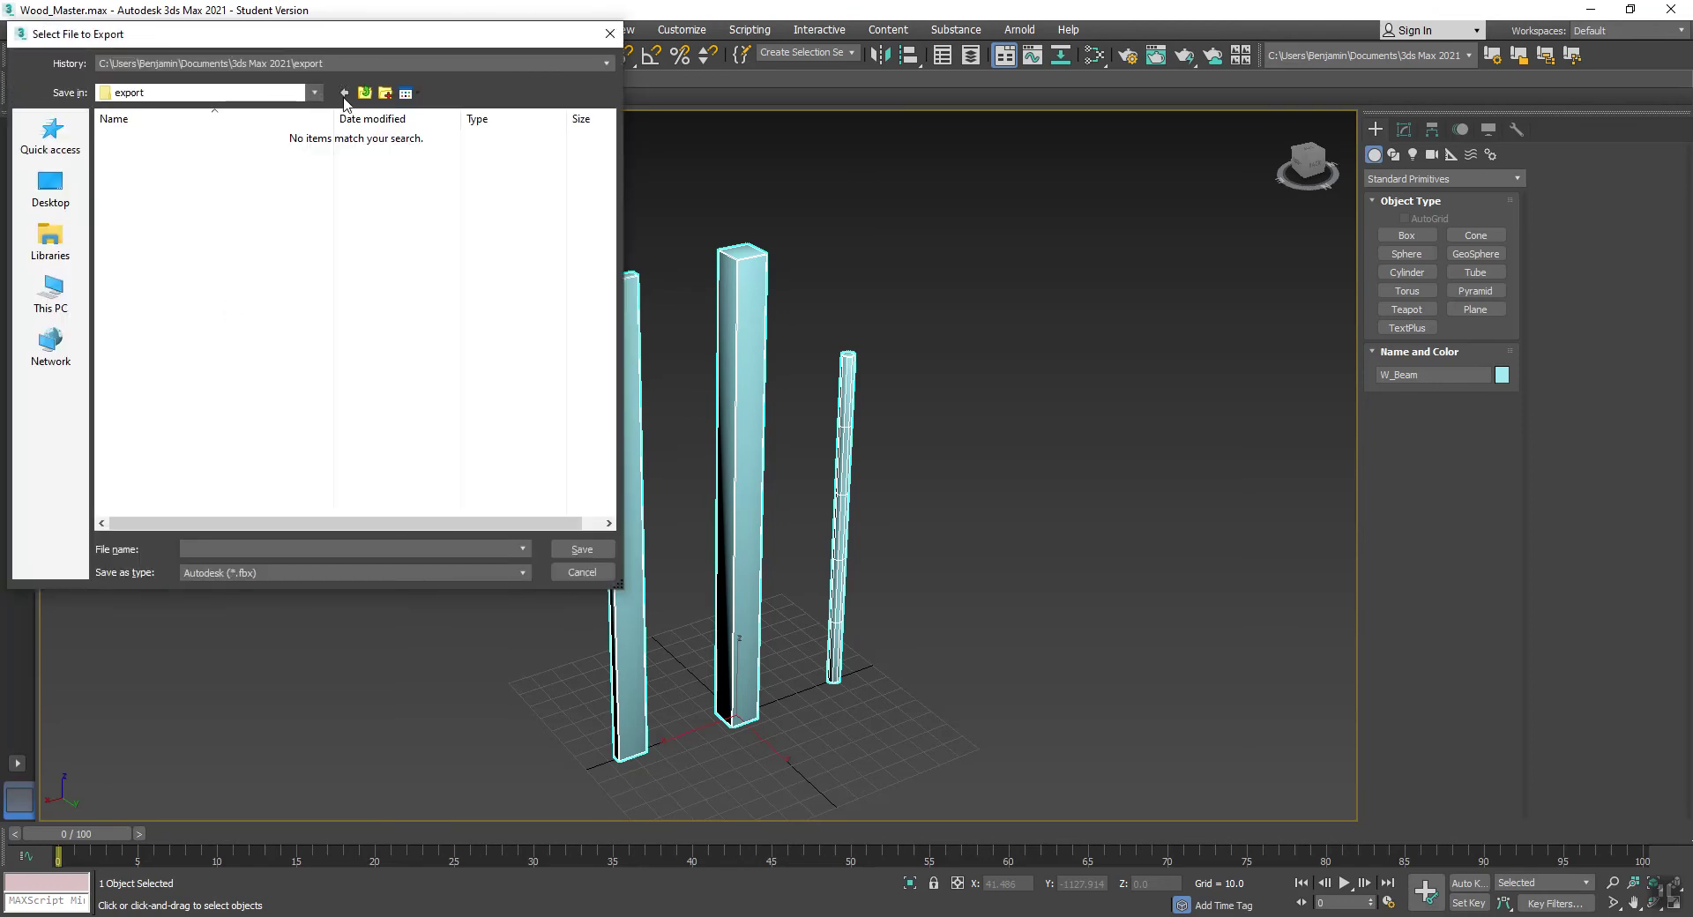
left_click(364, 92)
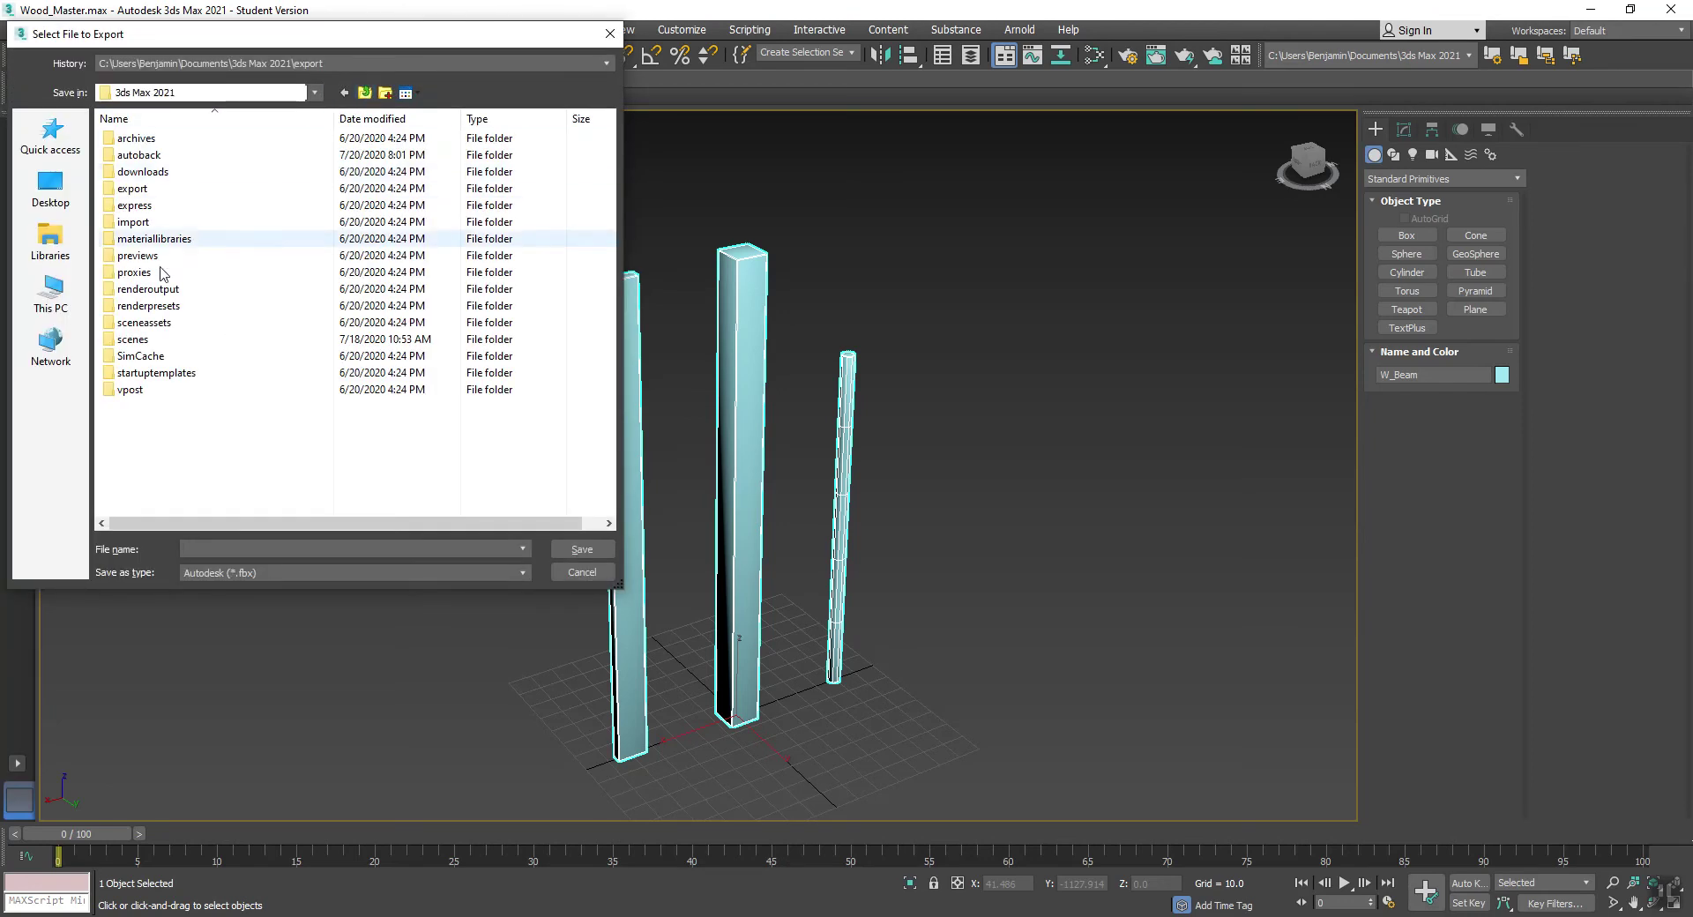
double_click(117, 339)
double_click(130, 139)
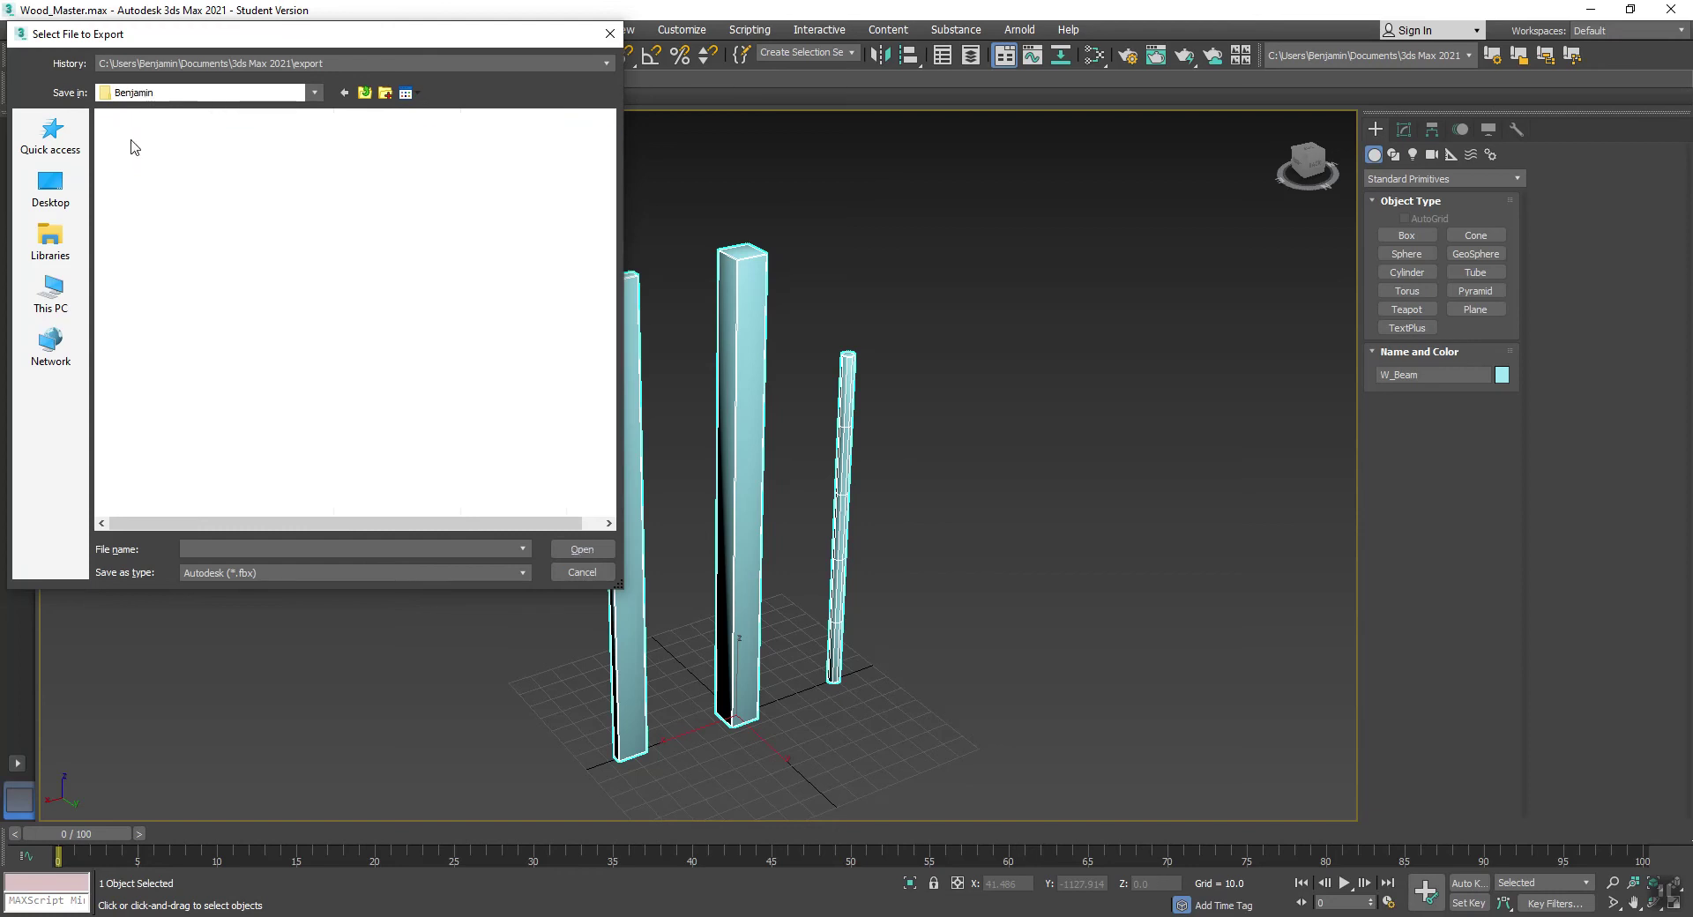
double_click(126, 189)
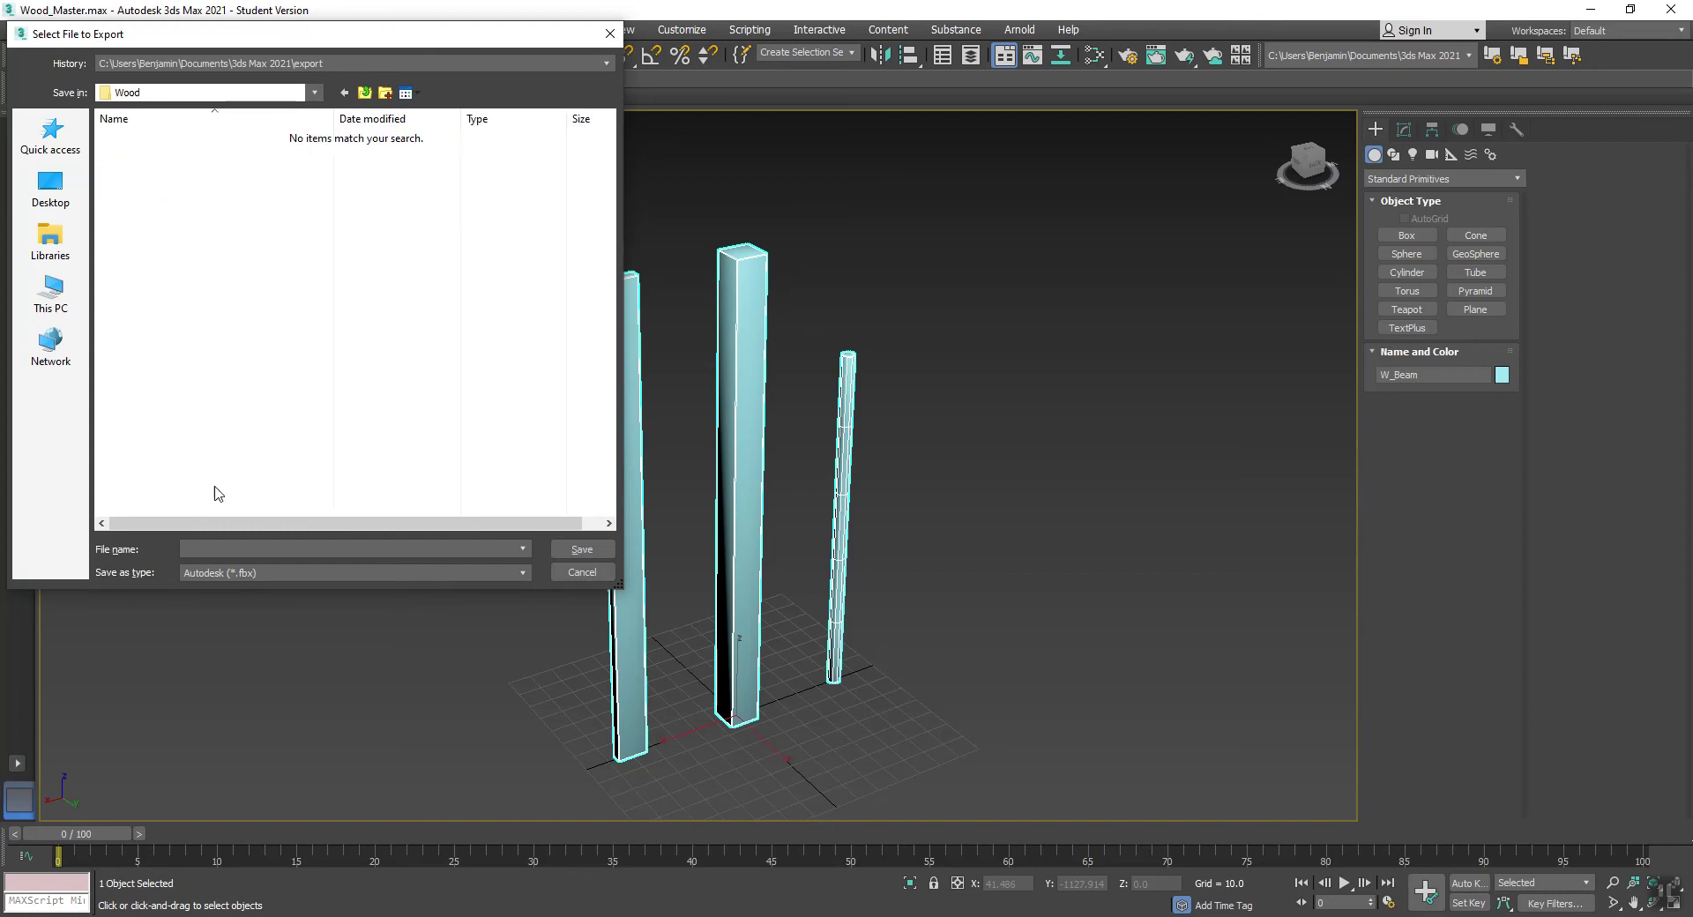
left_click(214, 549)
type("W")
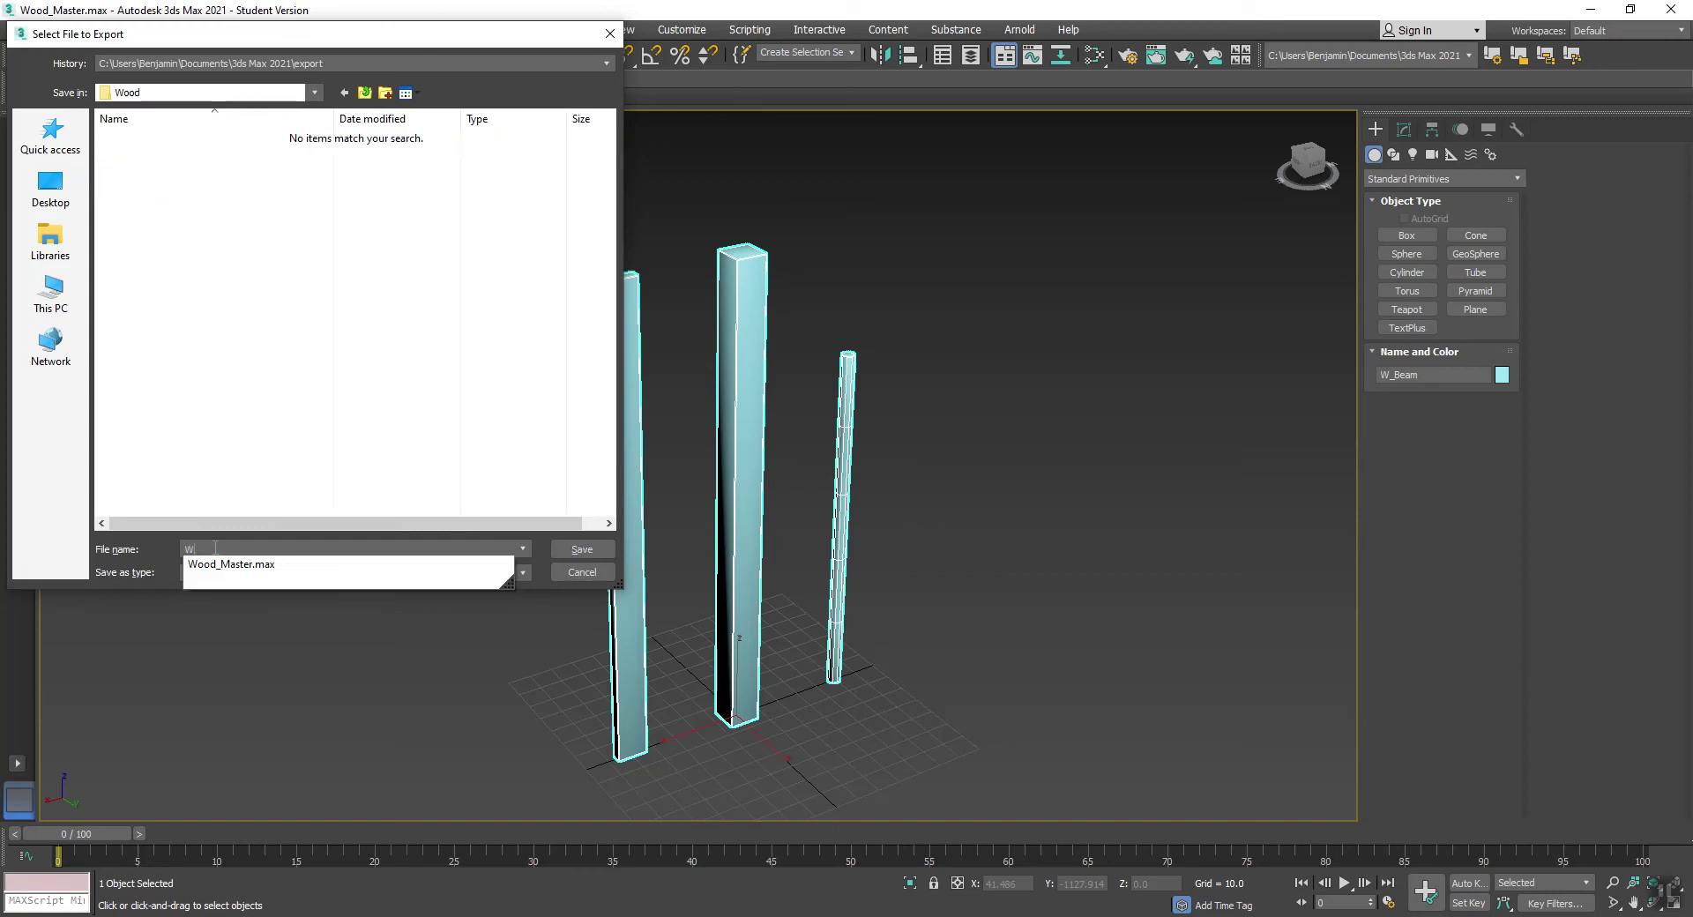
type("ood_Pie")
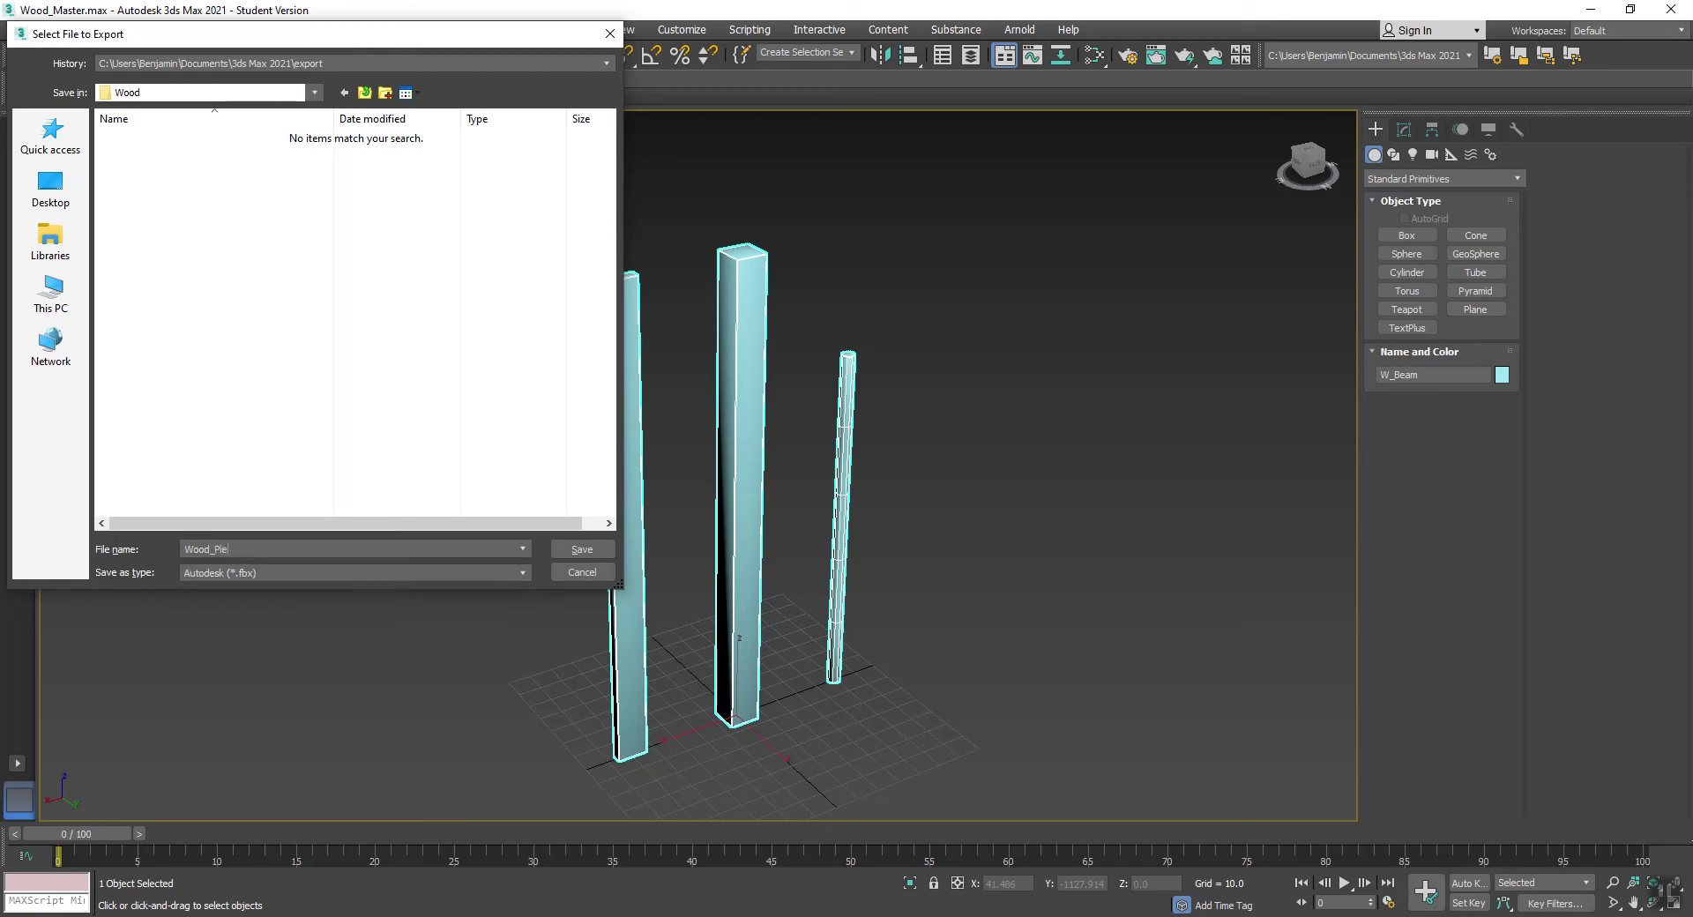
type("ces_LP")
left_click(582, 549)
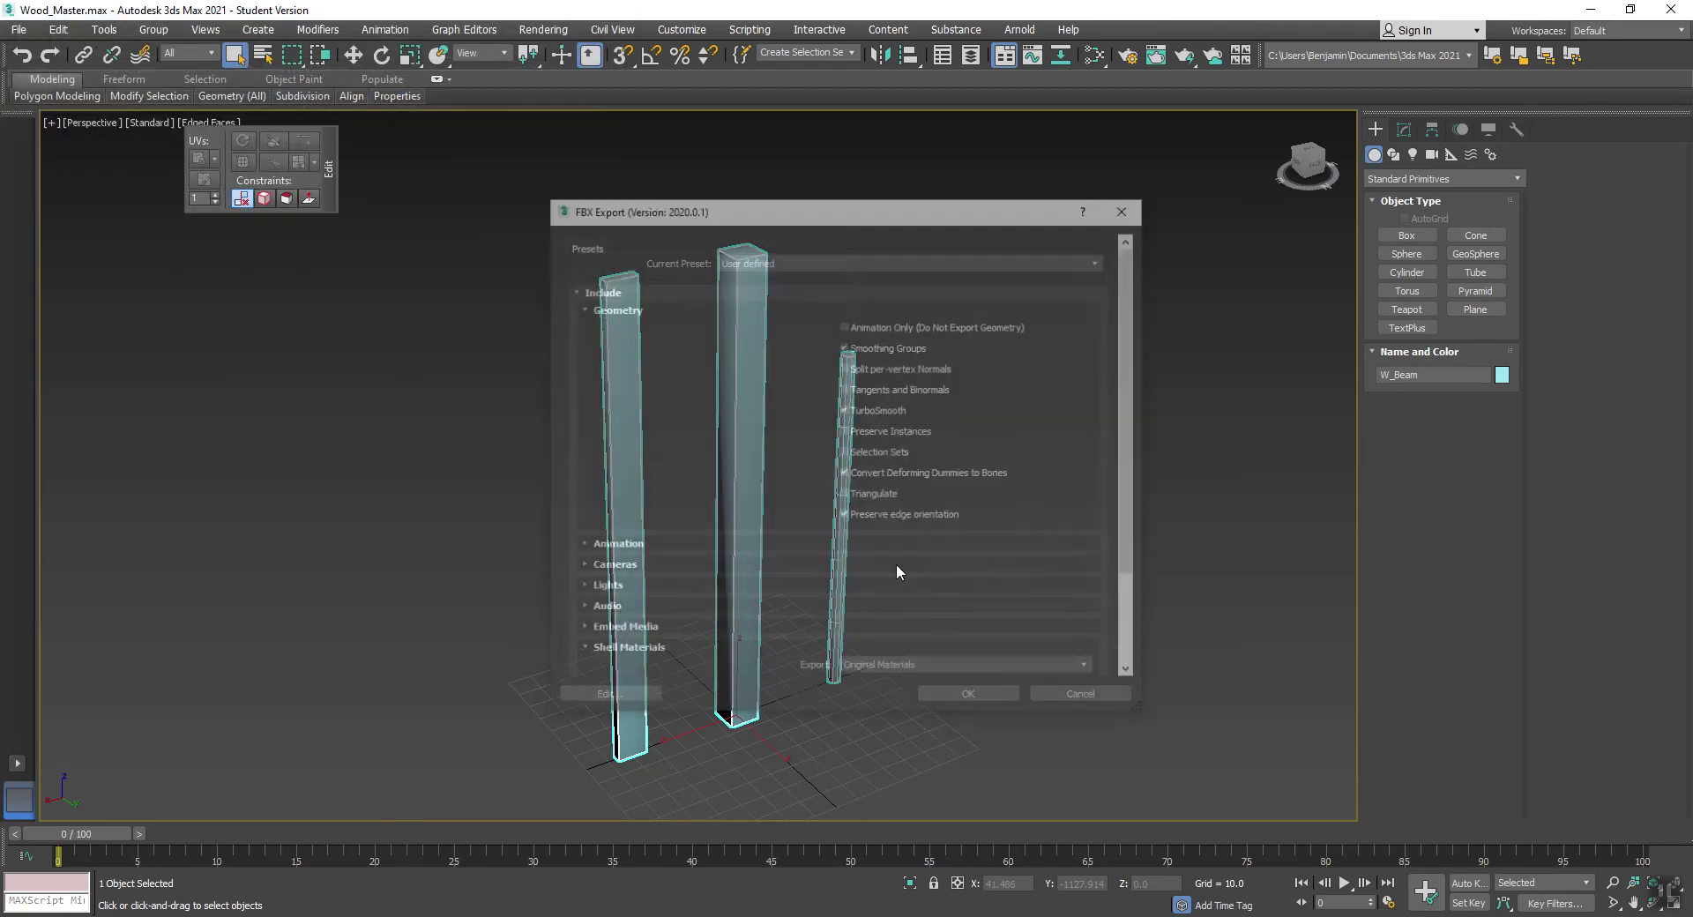
left_click(961, 693)
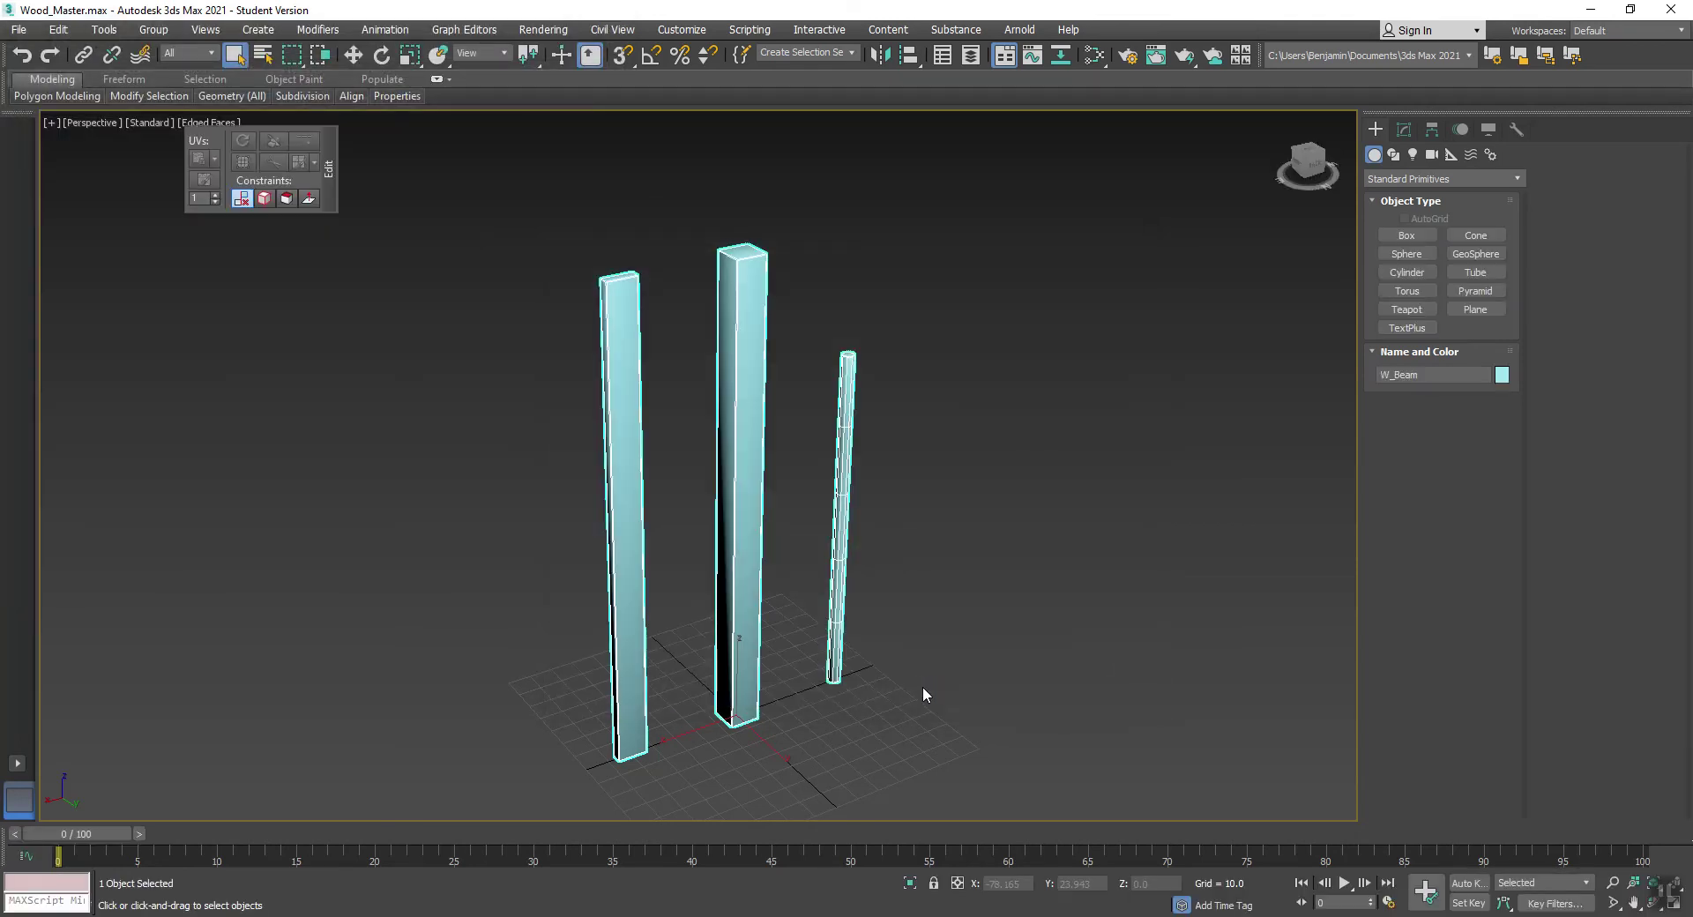
Create a new Substance Painter project using the Wood_Pieces_LP.fbx mesh from the Wood folder
left_click(923, 686)
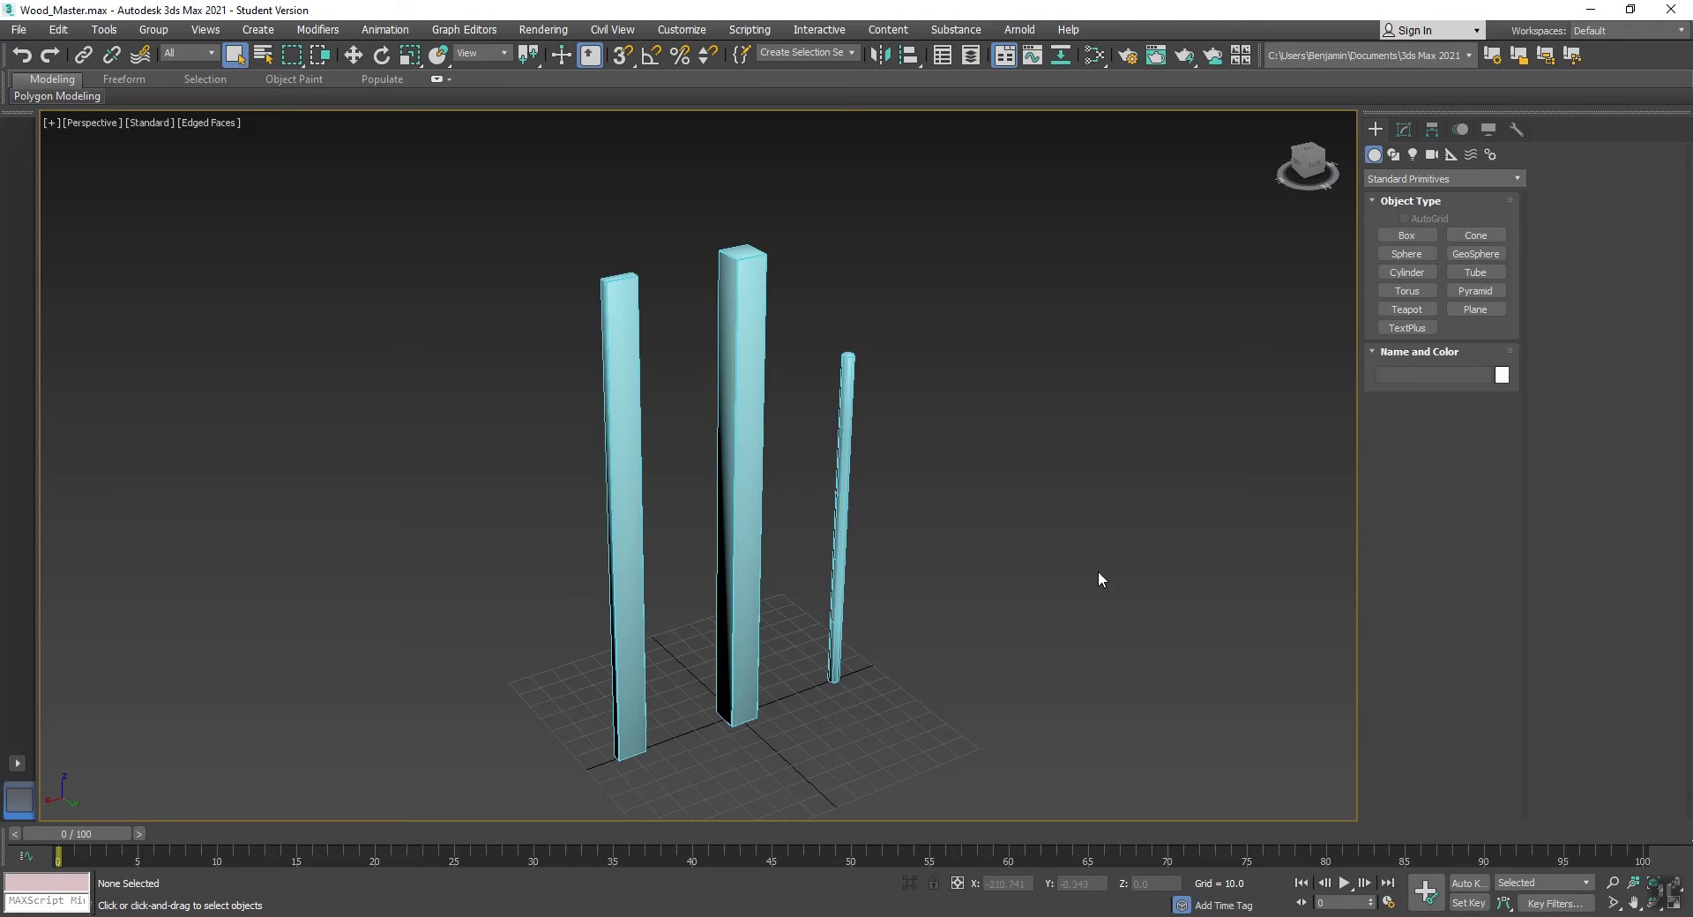
left_click(758, 916)
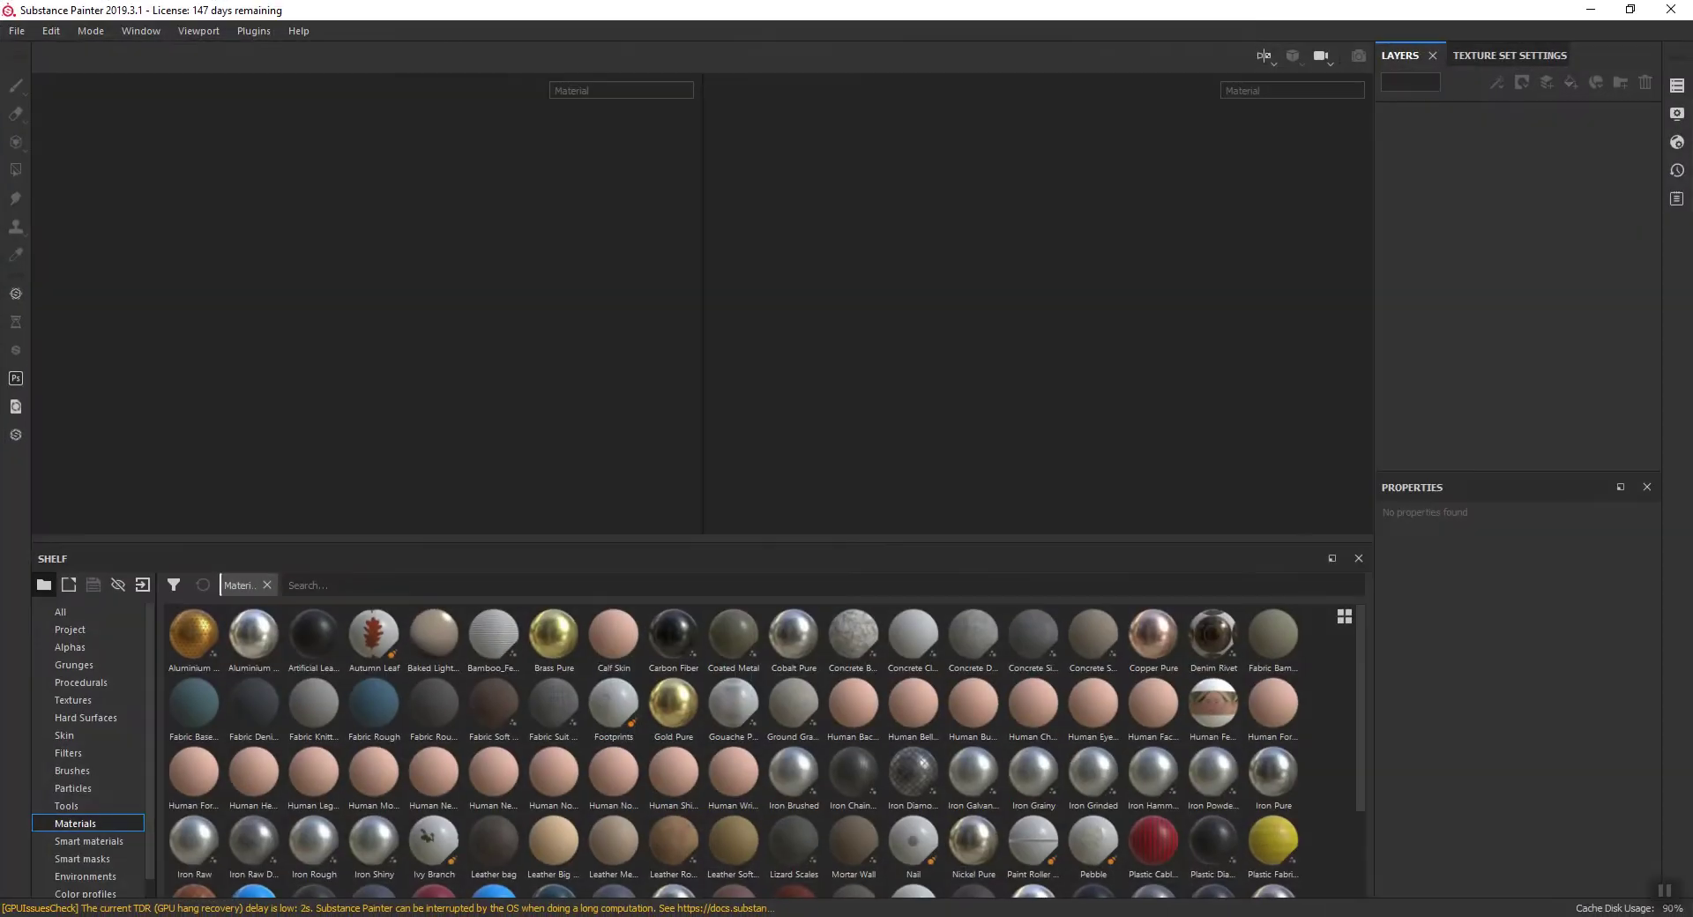
left_click(16, 31)
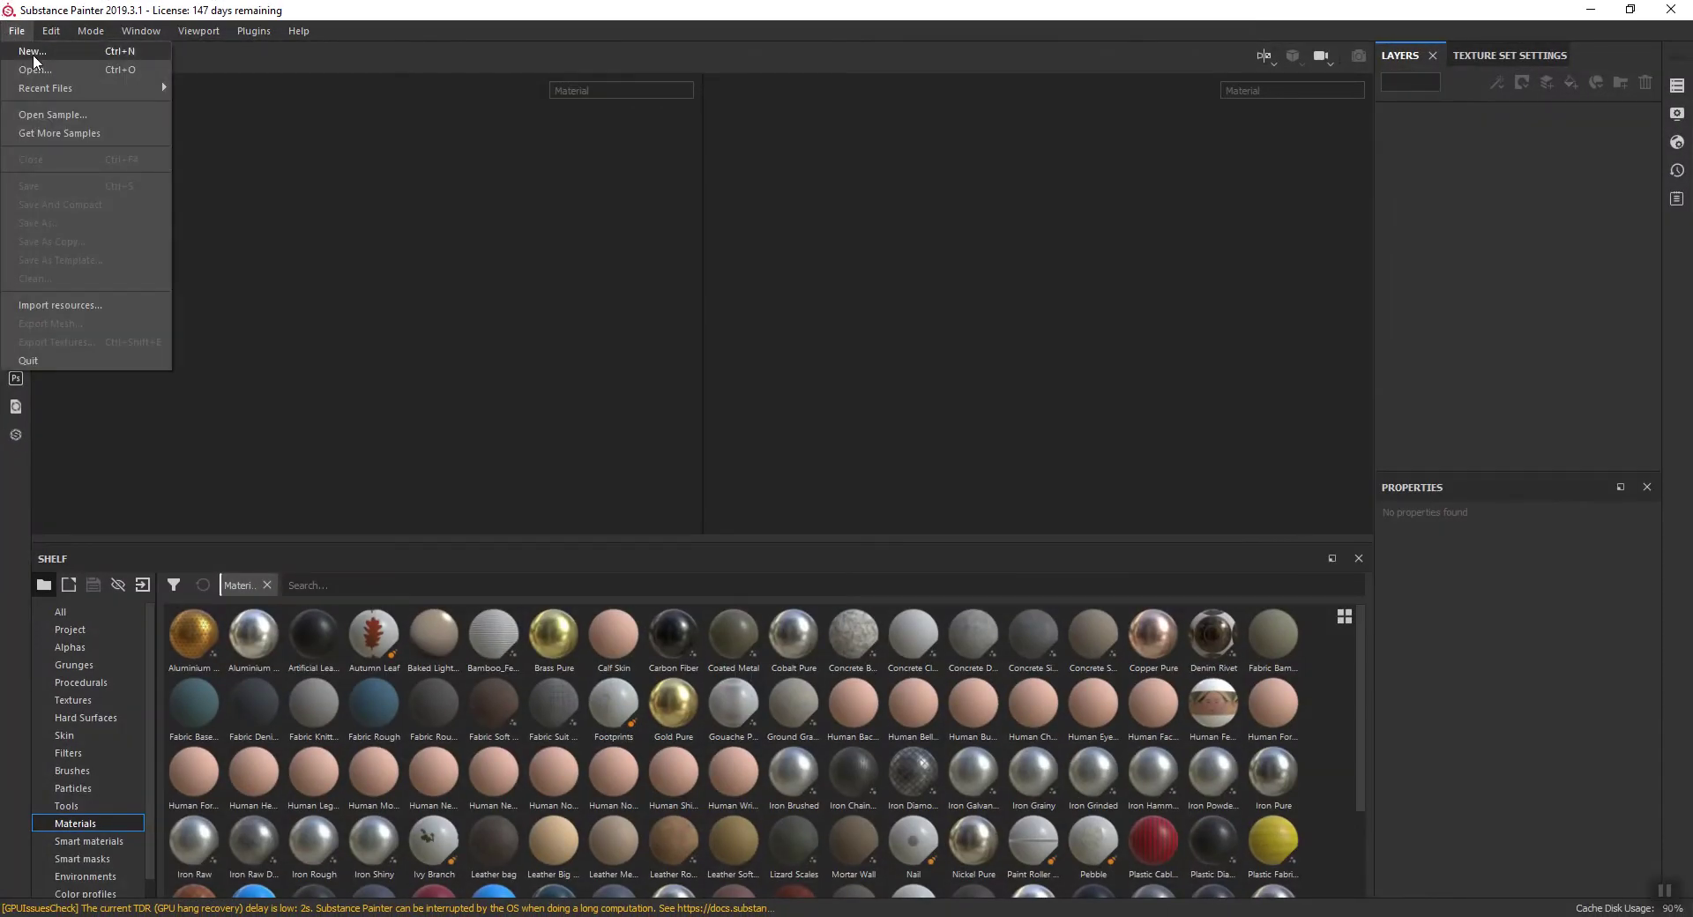
left_click(32, 52)
left_click(1001, 280)
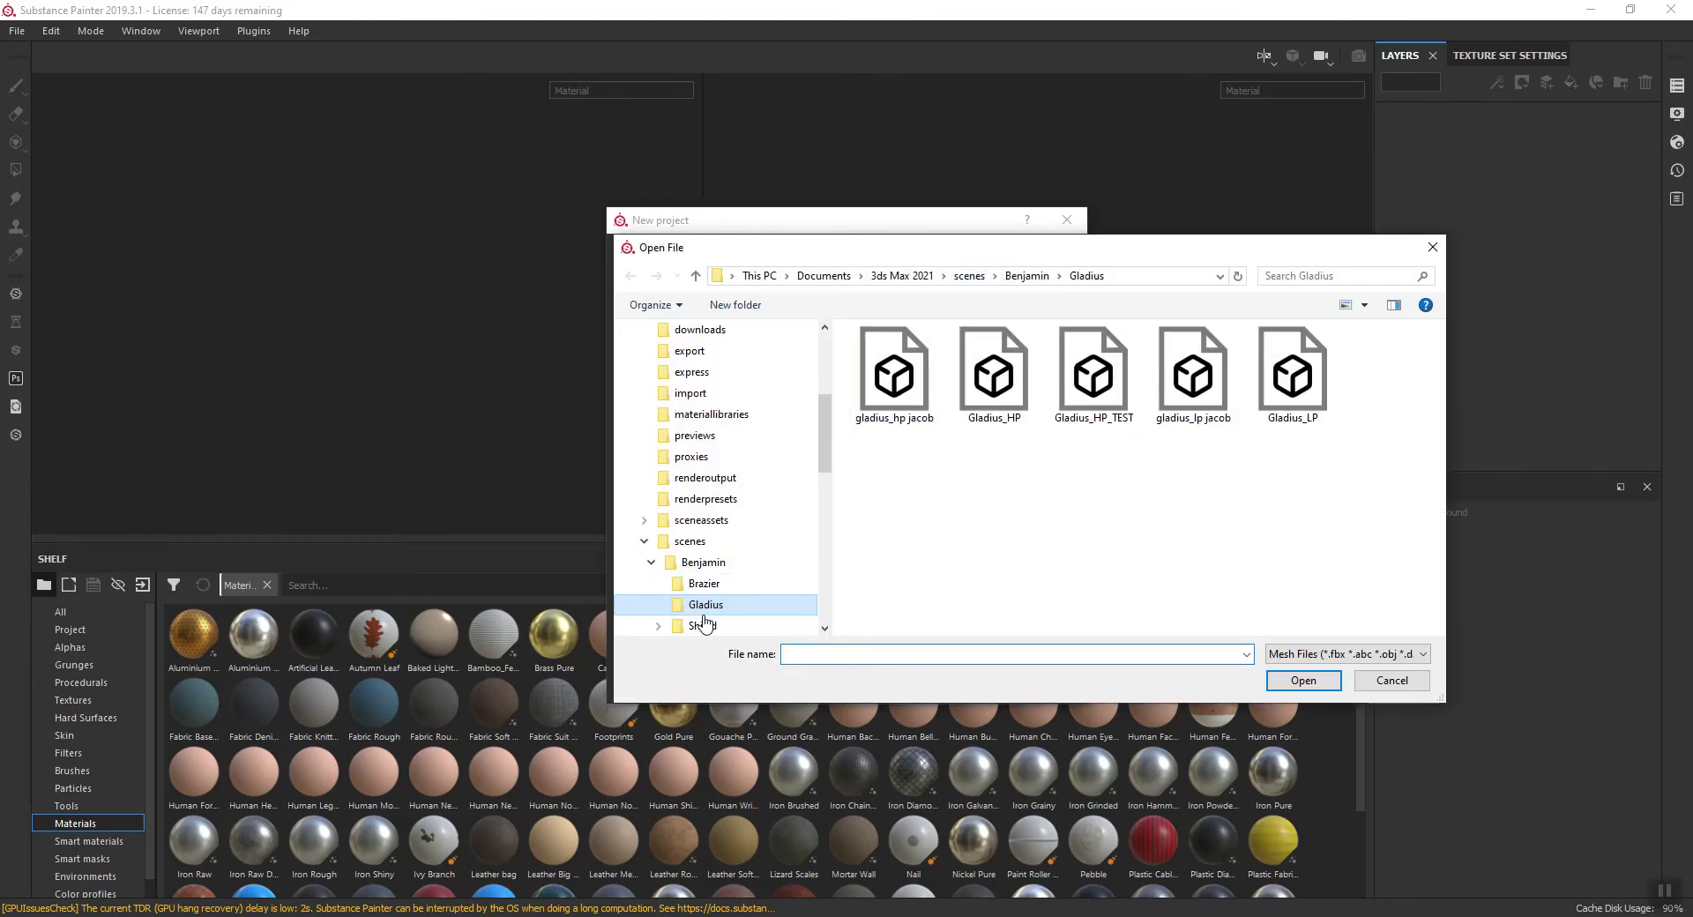
left_click(705, 625)
left_click(706, 604)
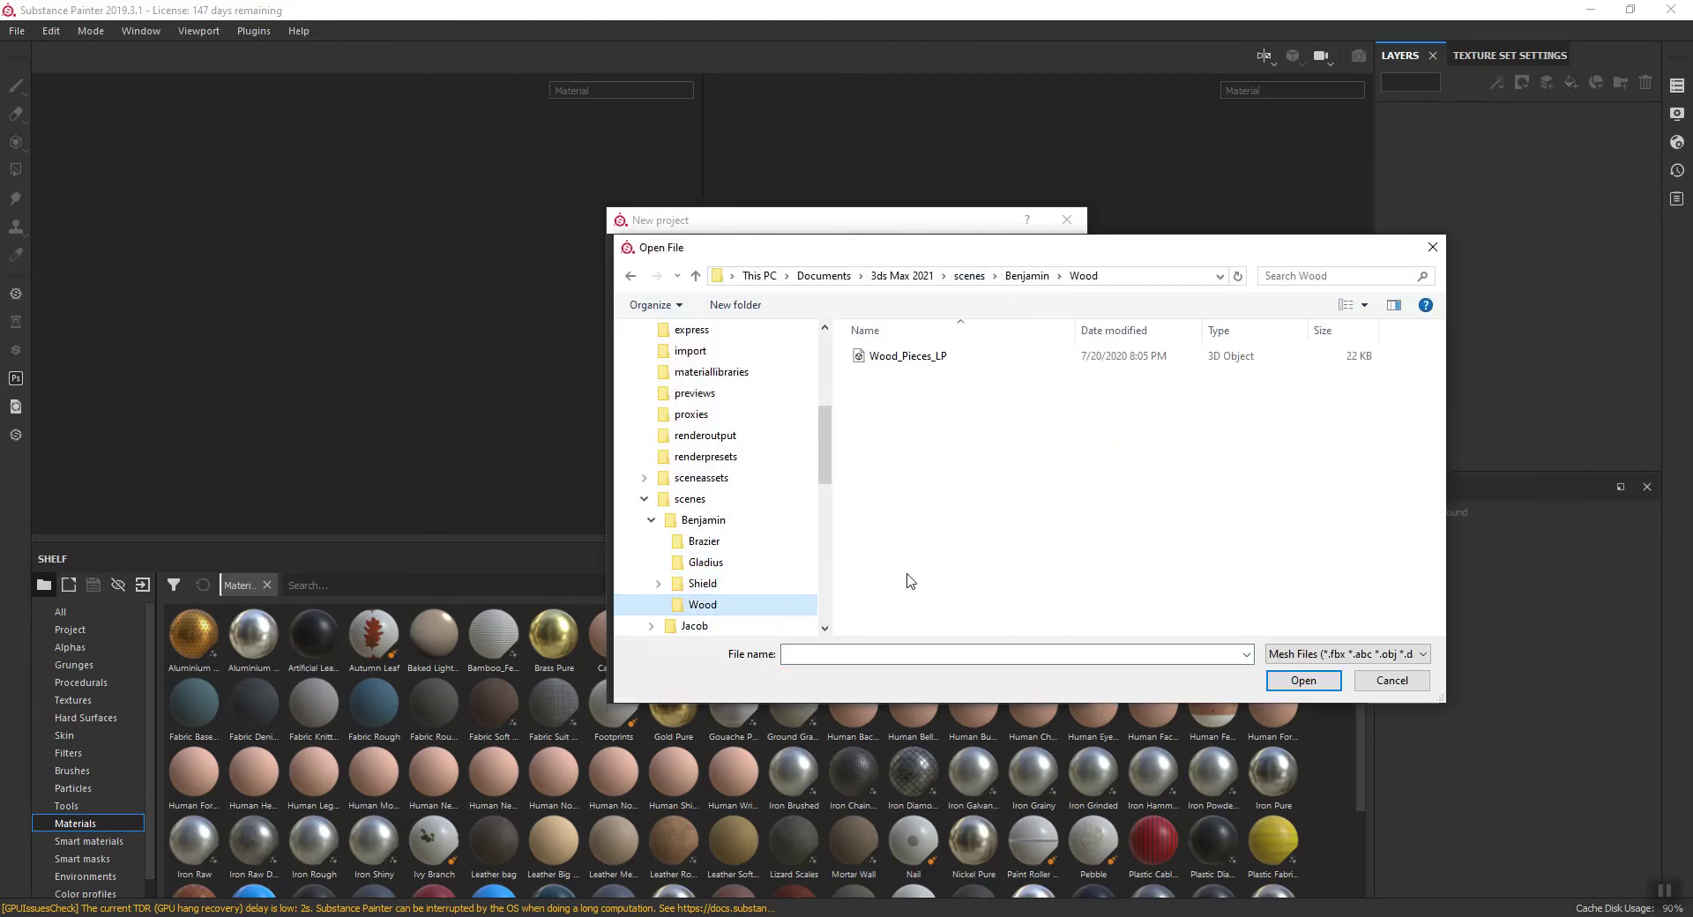
left_click(903, 358)
double_click(904, 358)
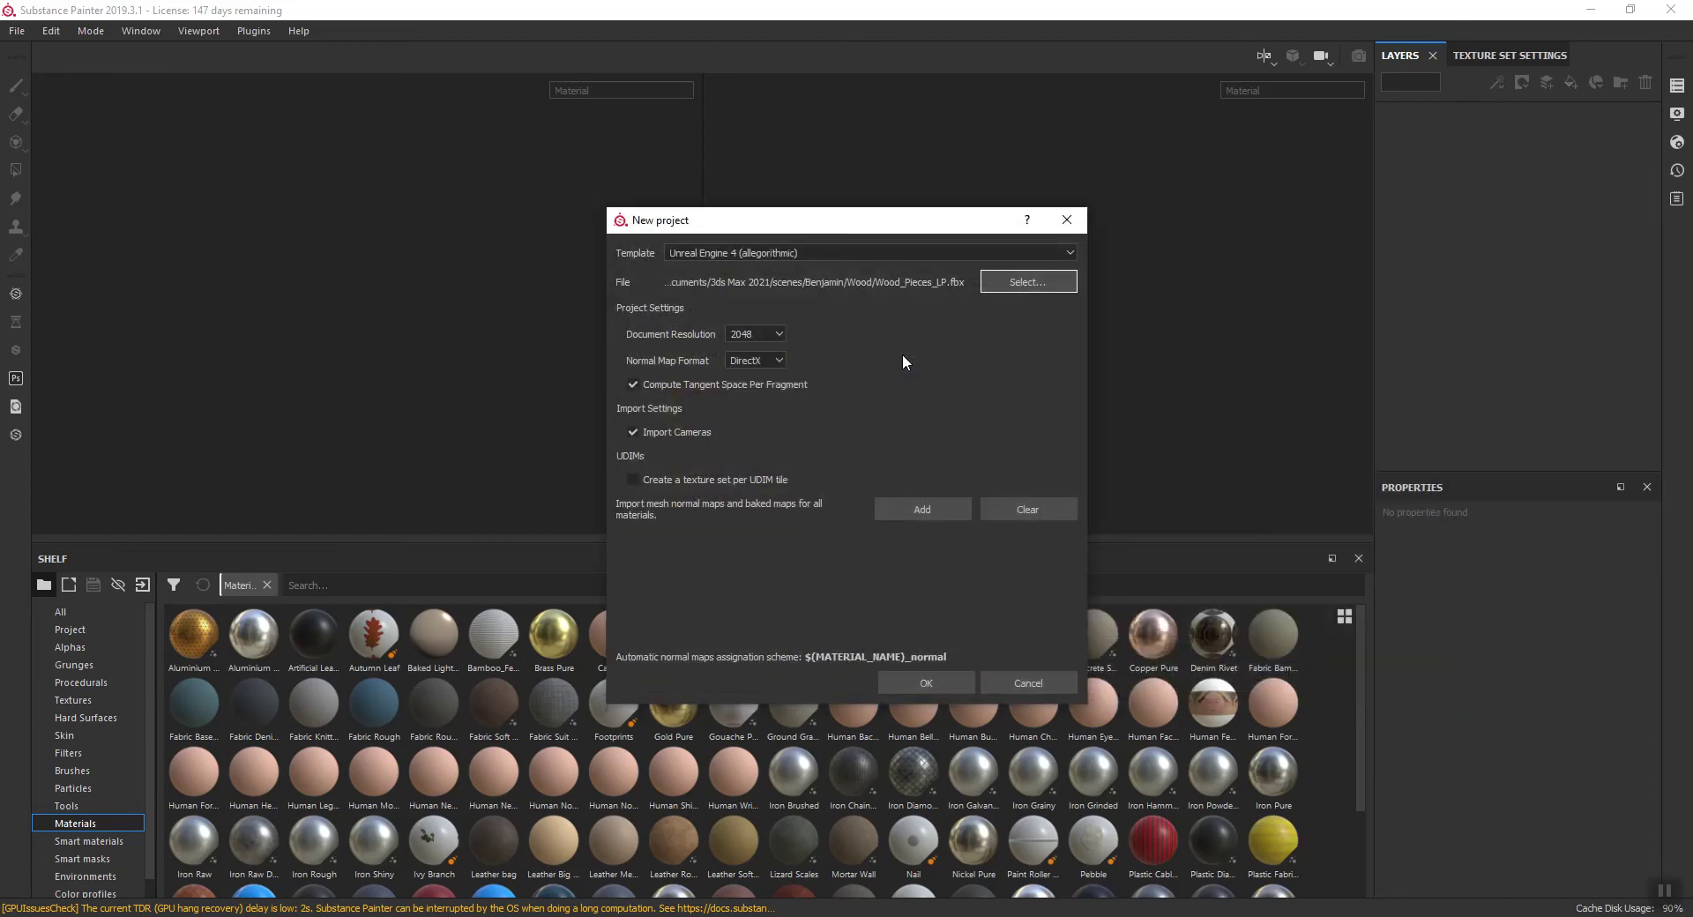
left_click(924, 684)
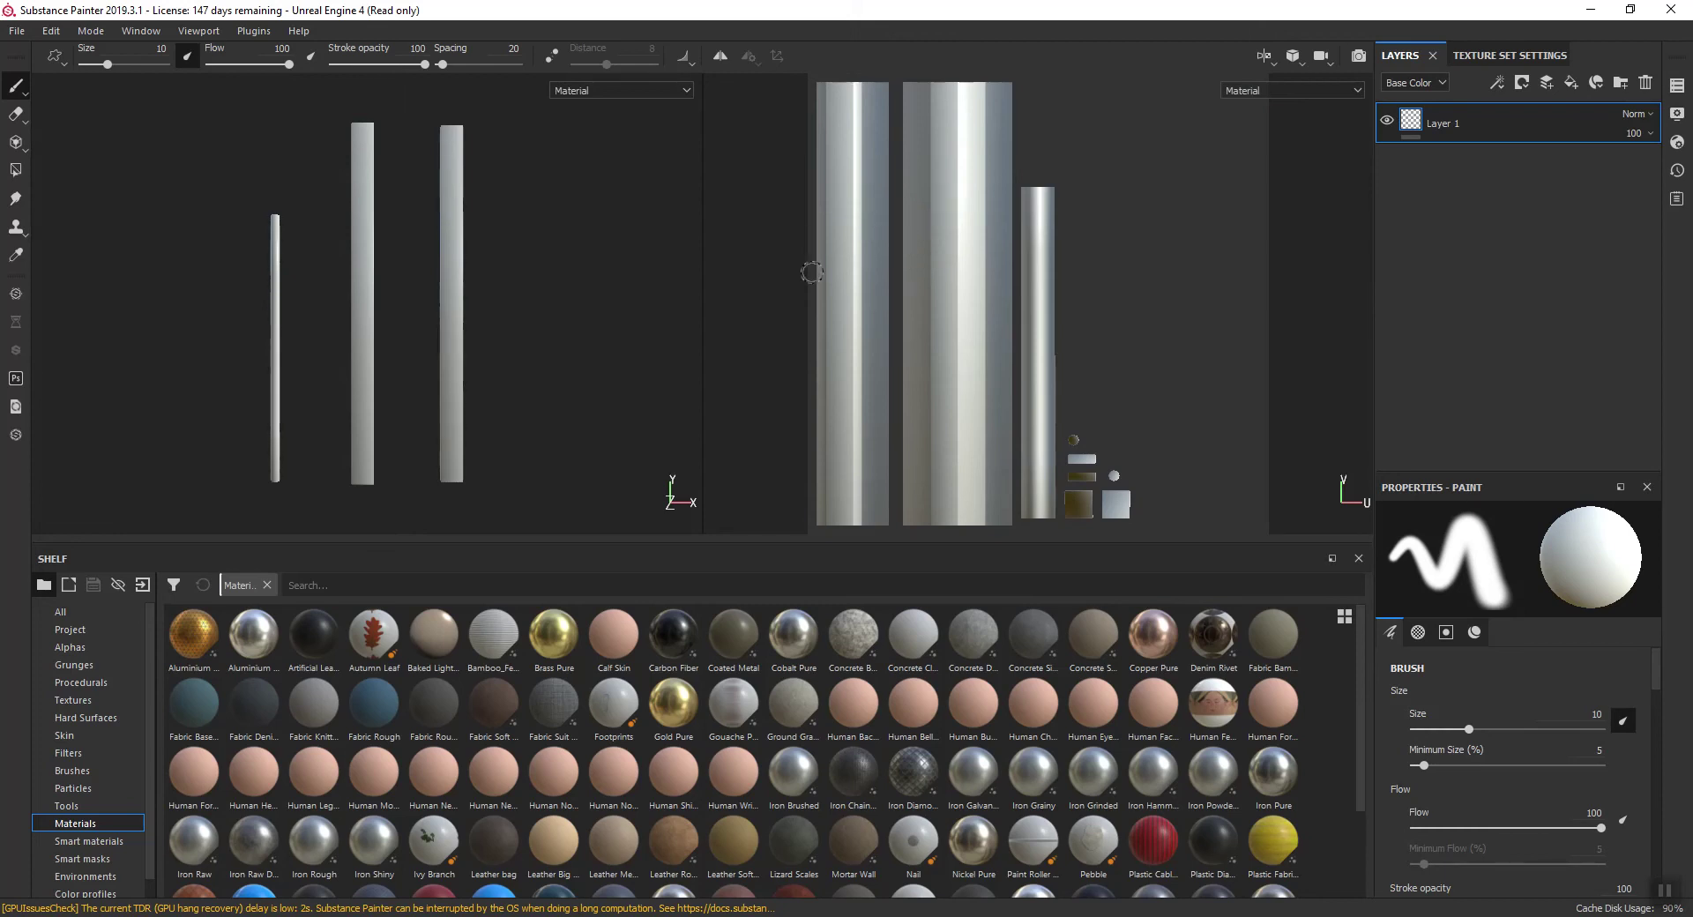
Bake the DefaultMaterial mesh maps from Texture Set Settings and dismiss the bake report
left_click(1471, 60)
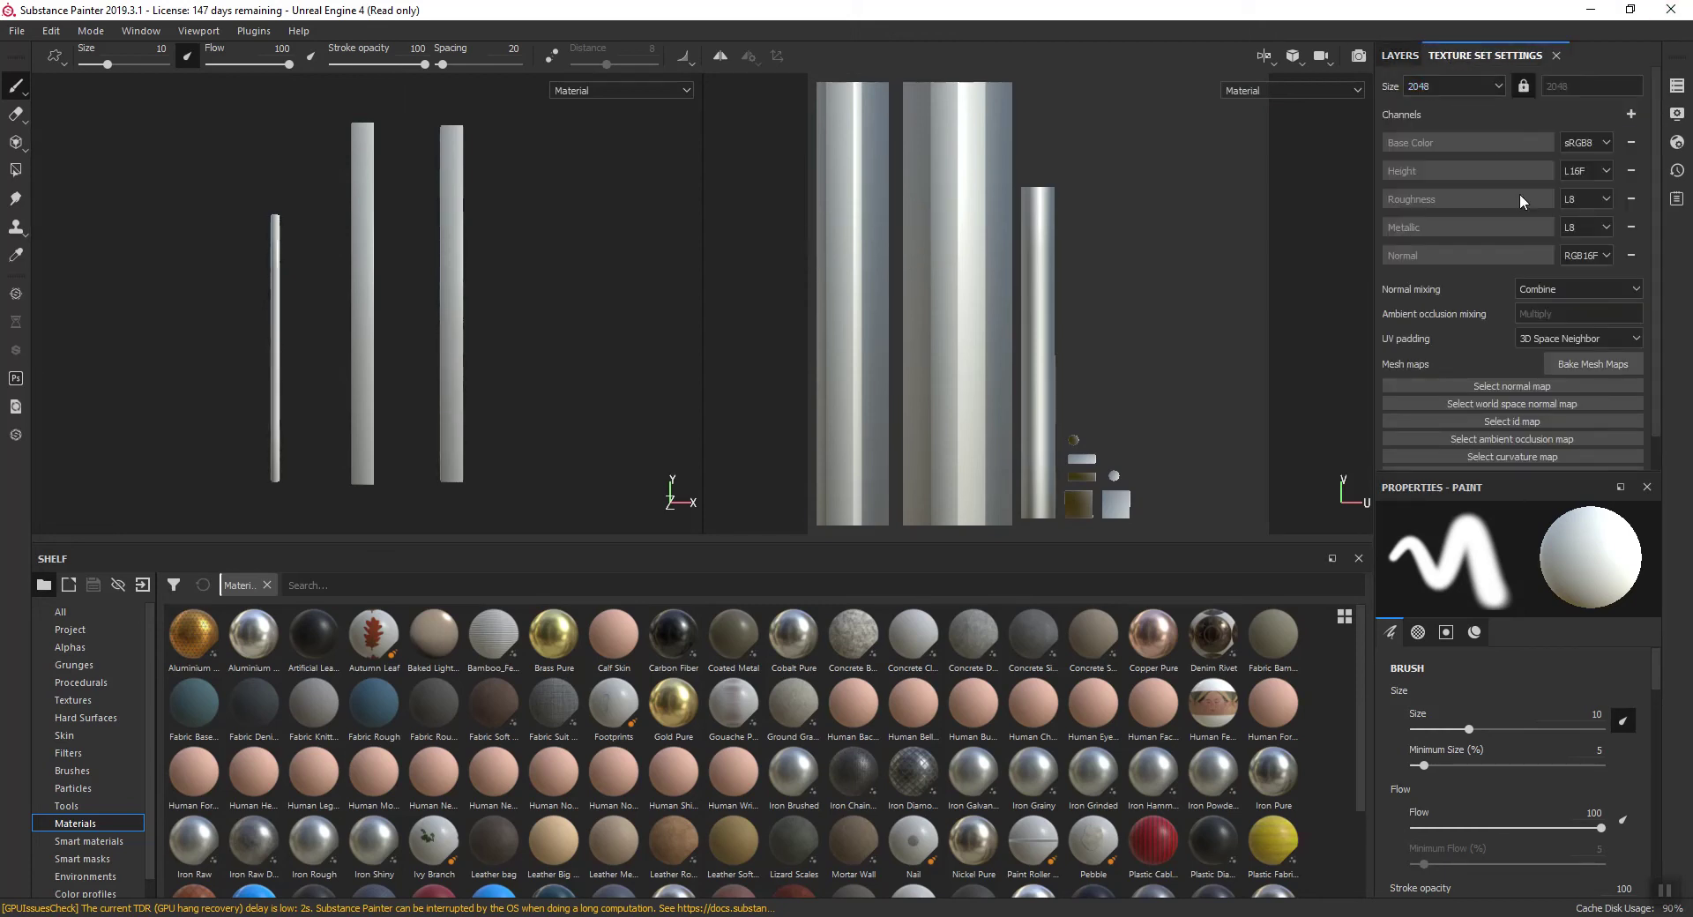
left_click(1586, 372)
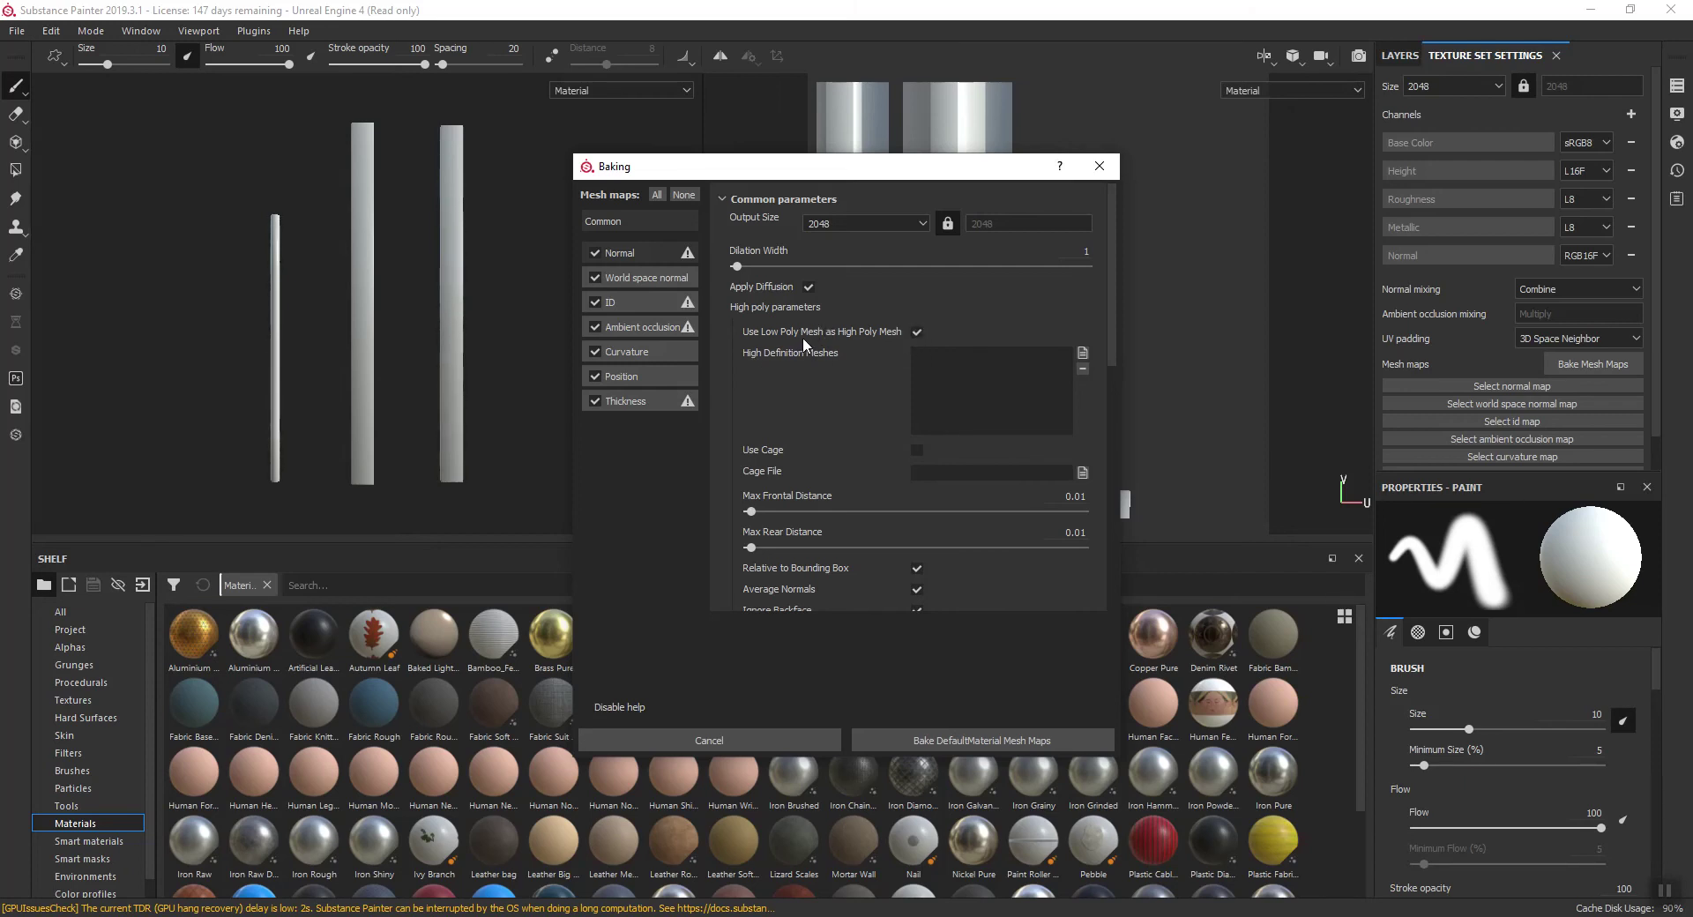
left_click(905, 743)
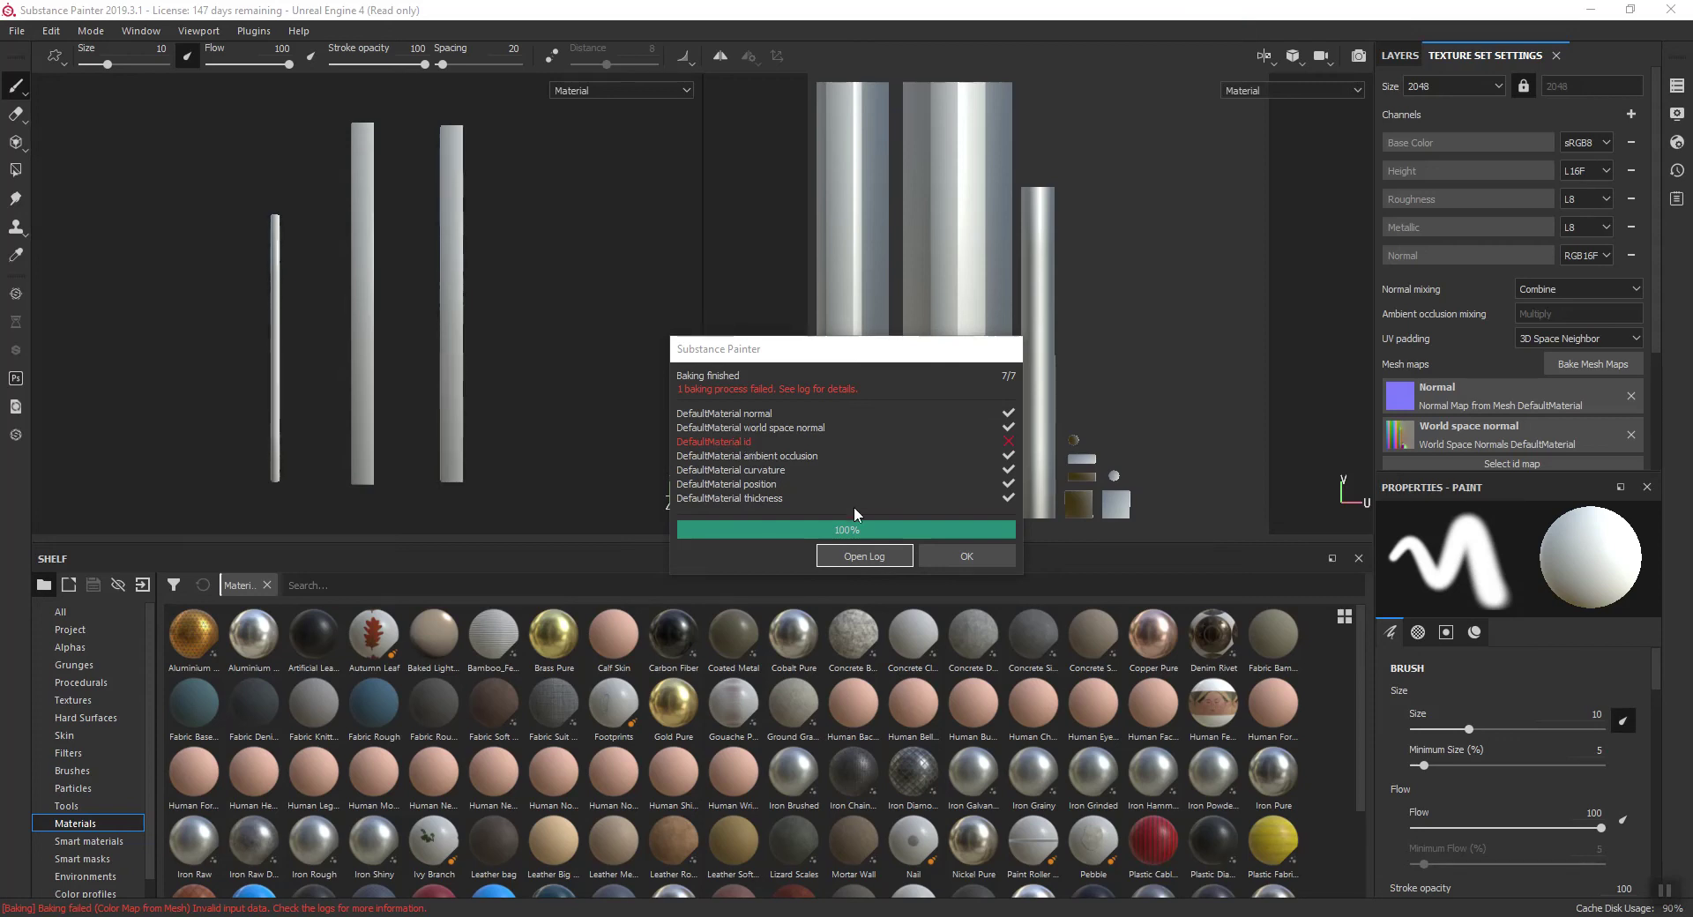
left_click(988, 556)
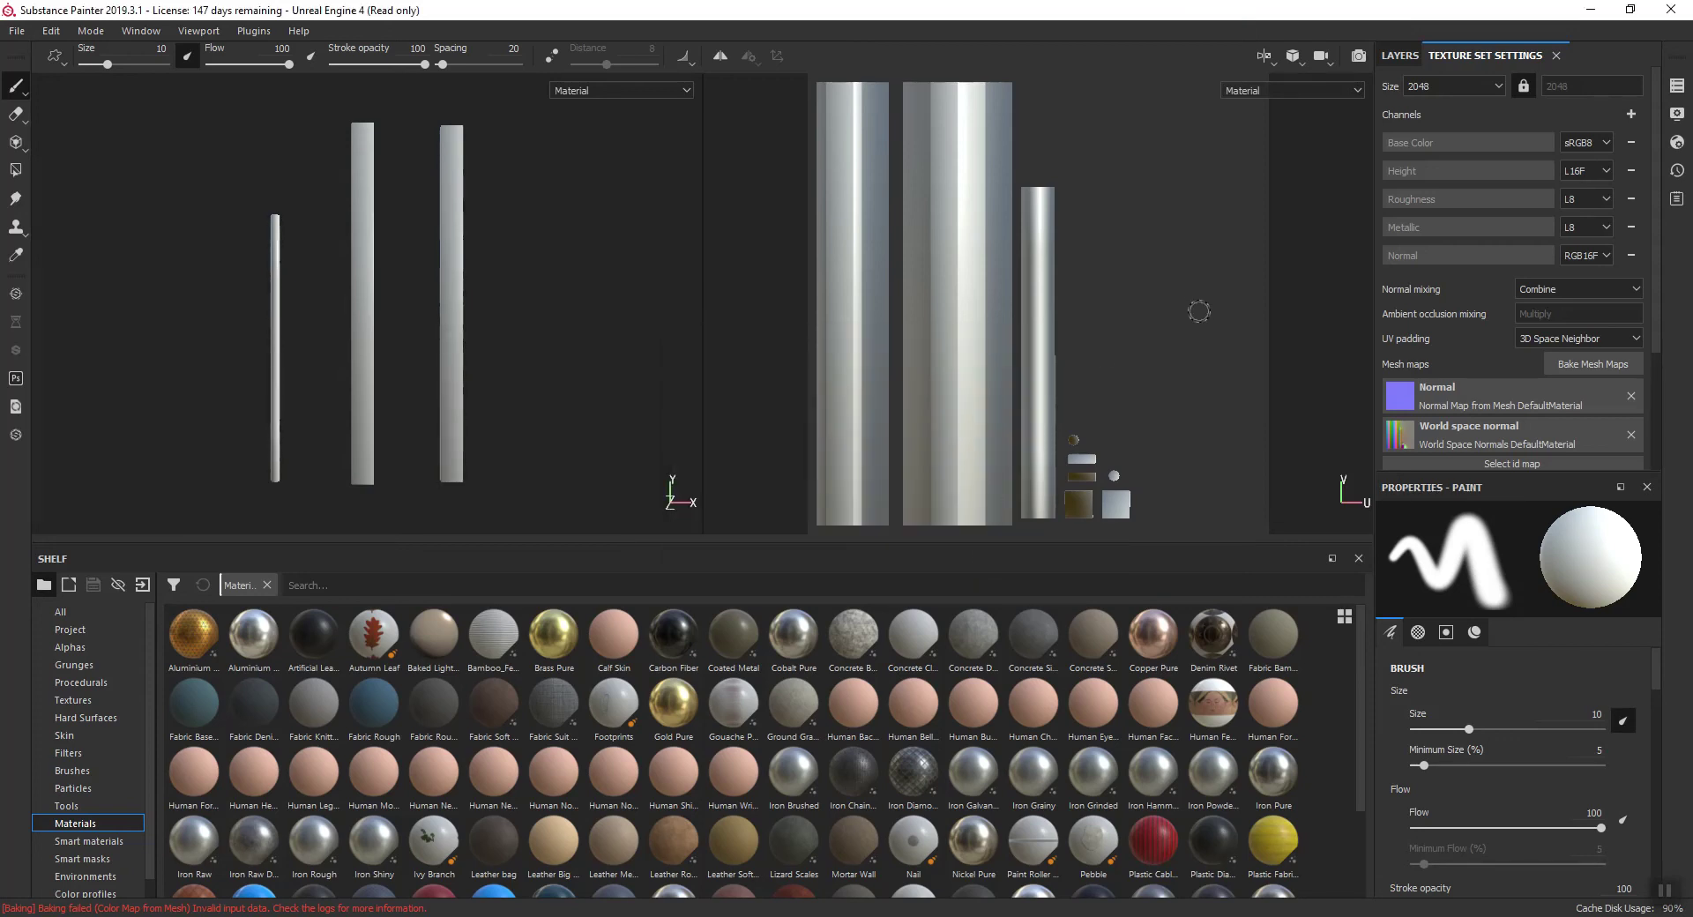
Fill the pieces with the Wood Rough material and set its UV rotation to 90
left_click(1400, 55)
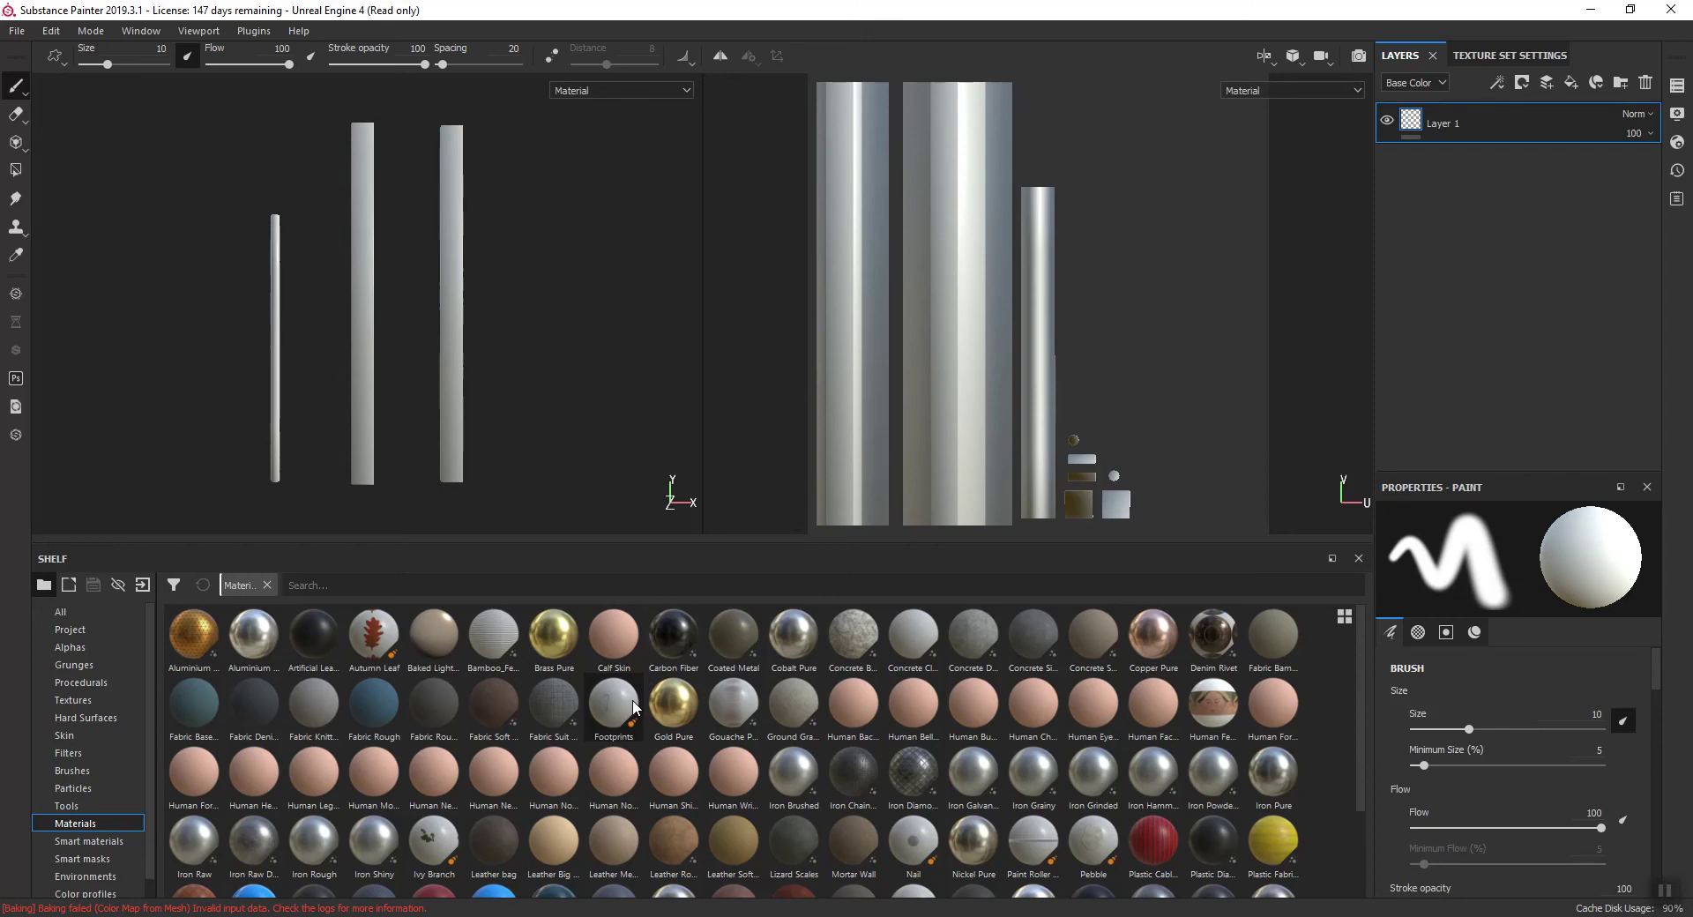
scroll(520, 752, "down", 2)
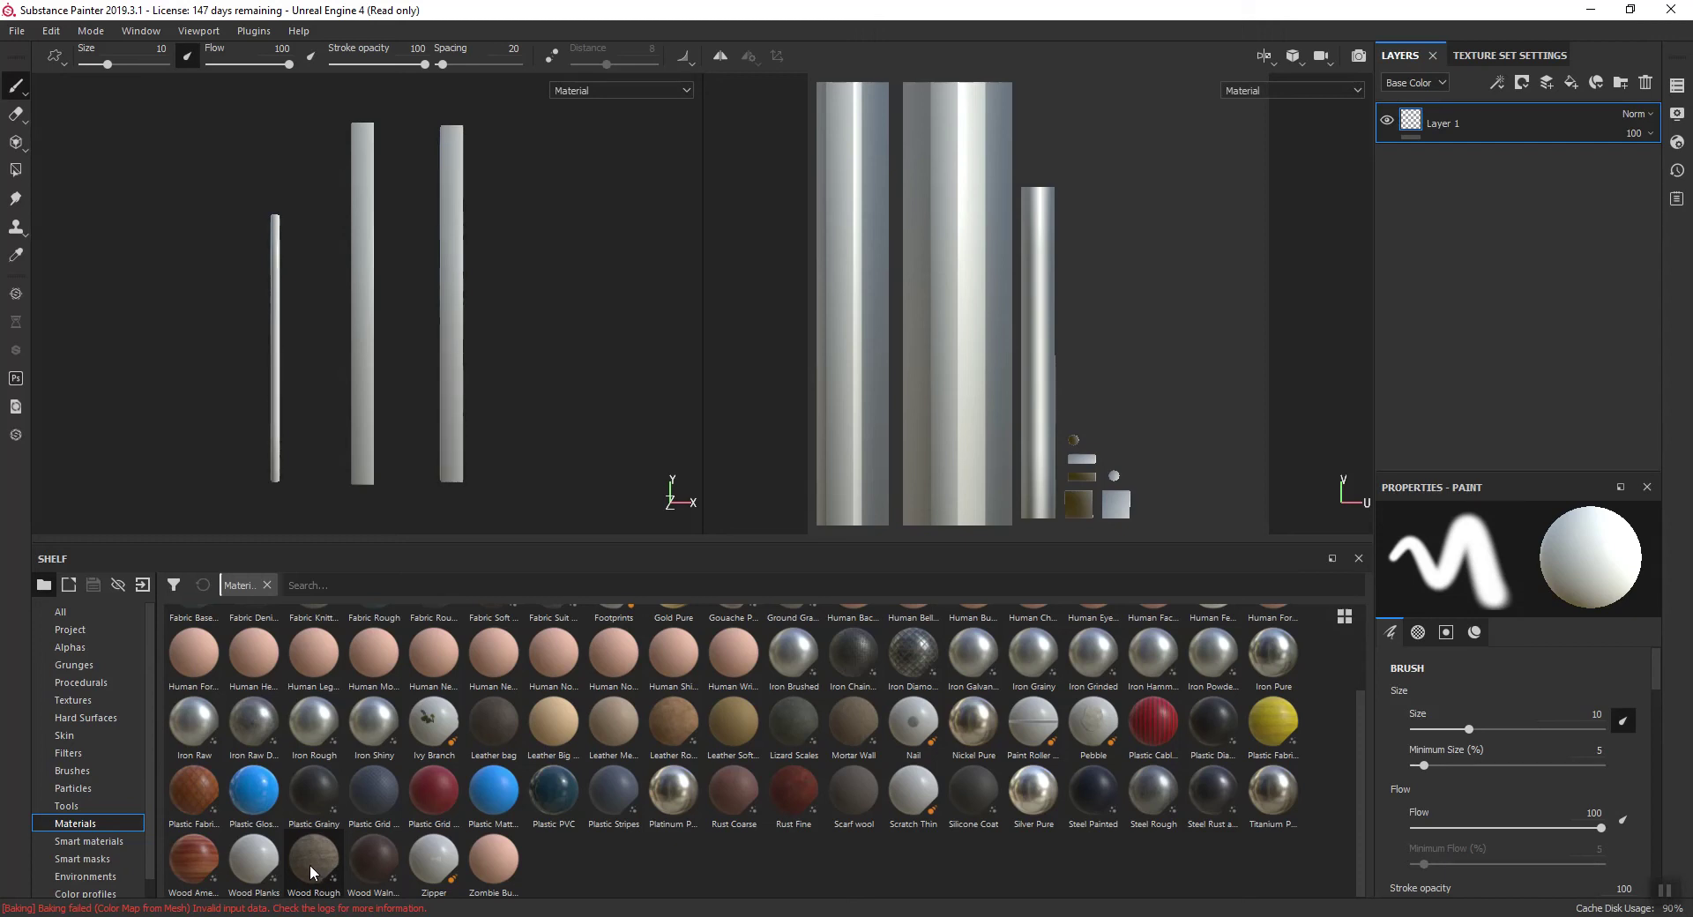
left_click_drag(310, 873, 1492, 119)
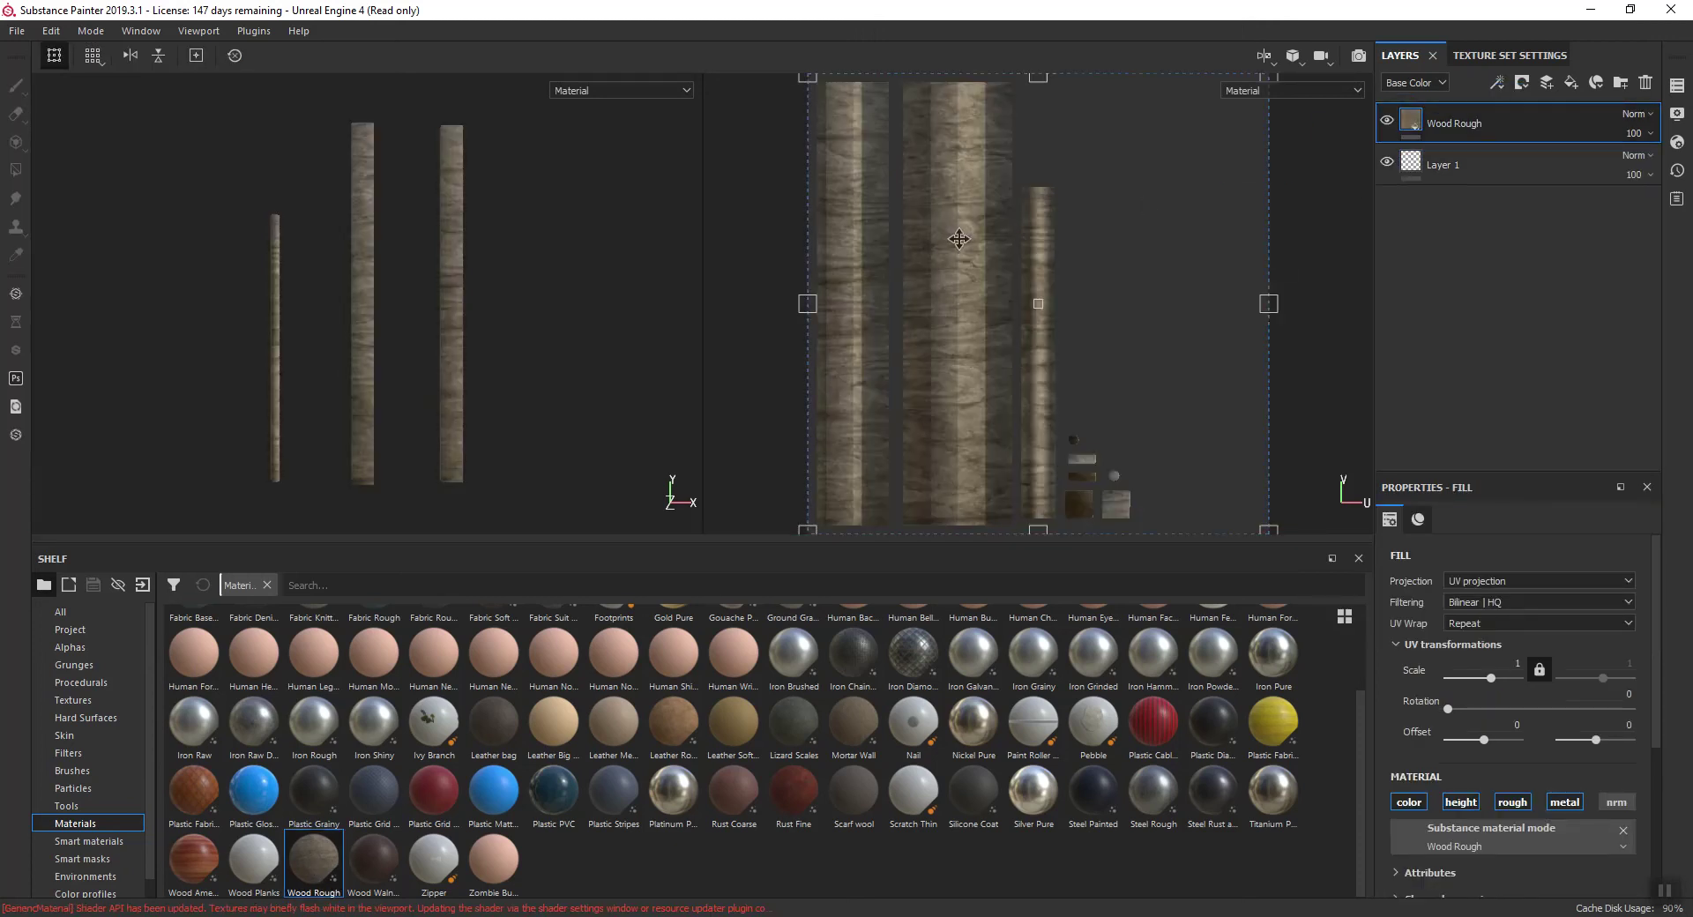
scroll(959, 256, "up", 3)
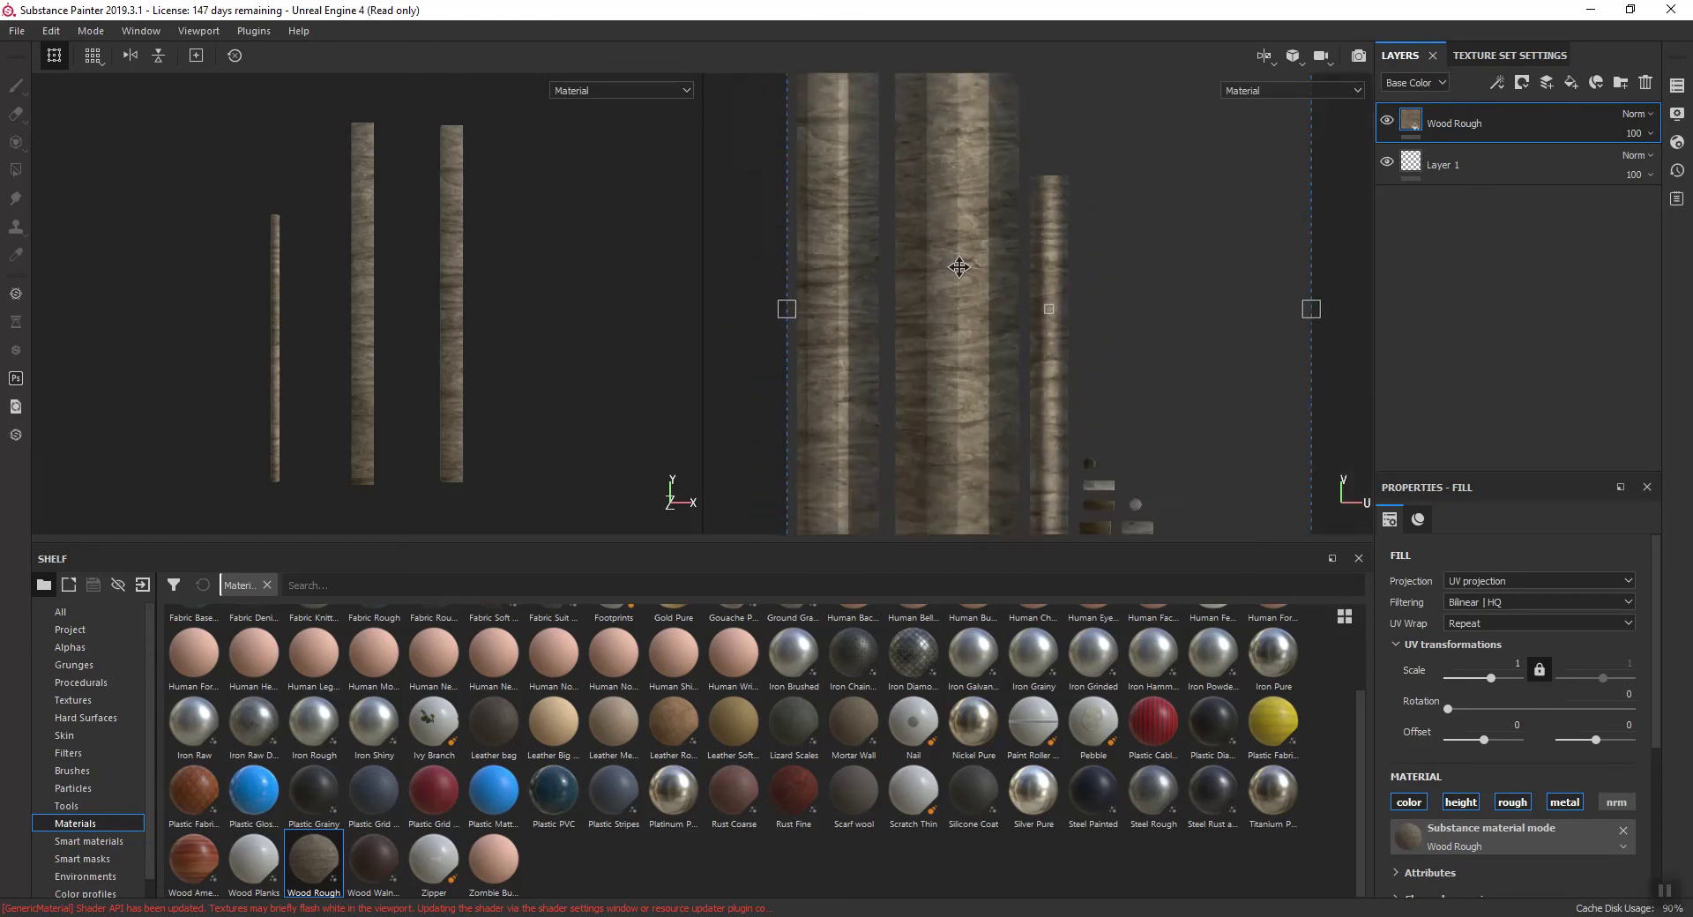
scroll(959, 267, "down", 2)
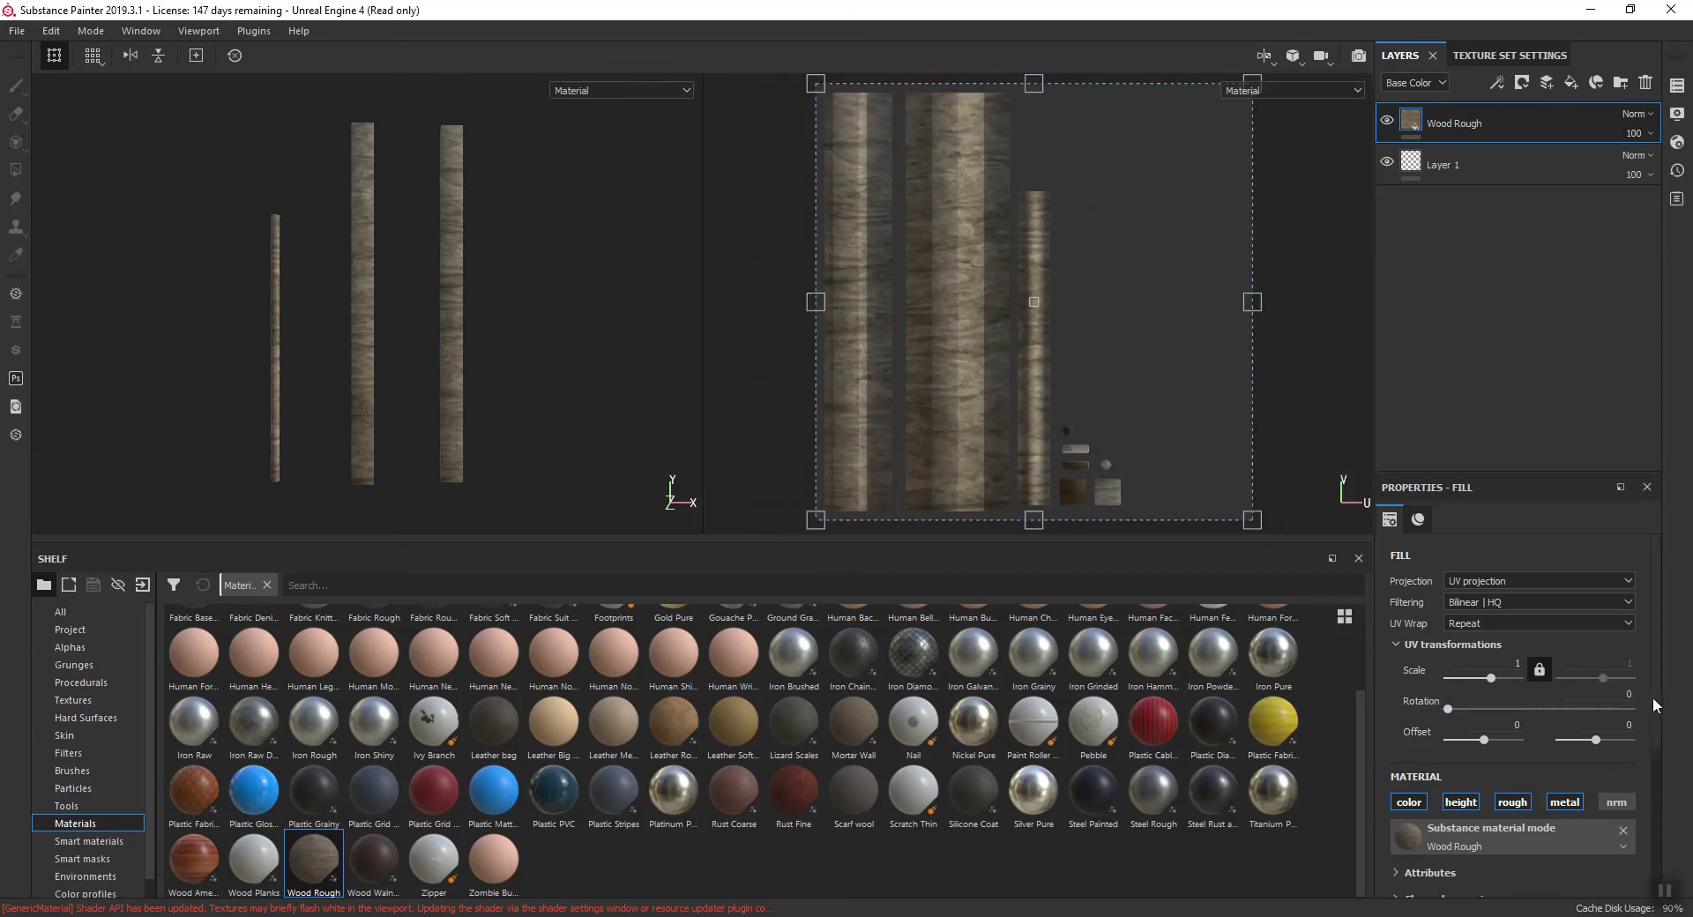
type("90")
key("Return")
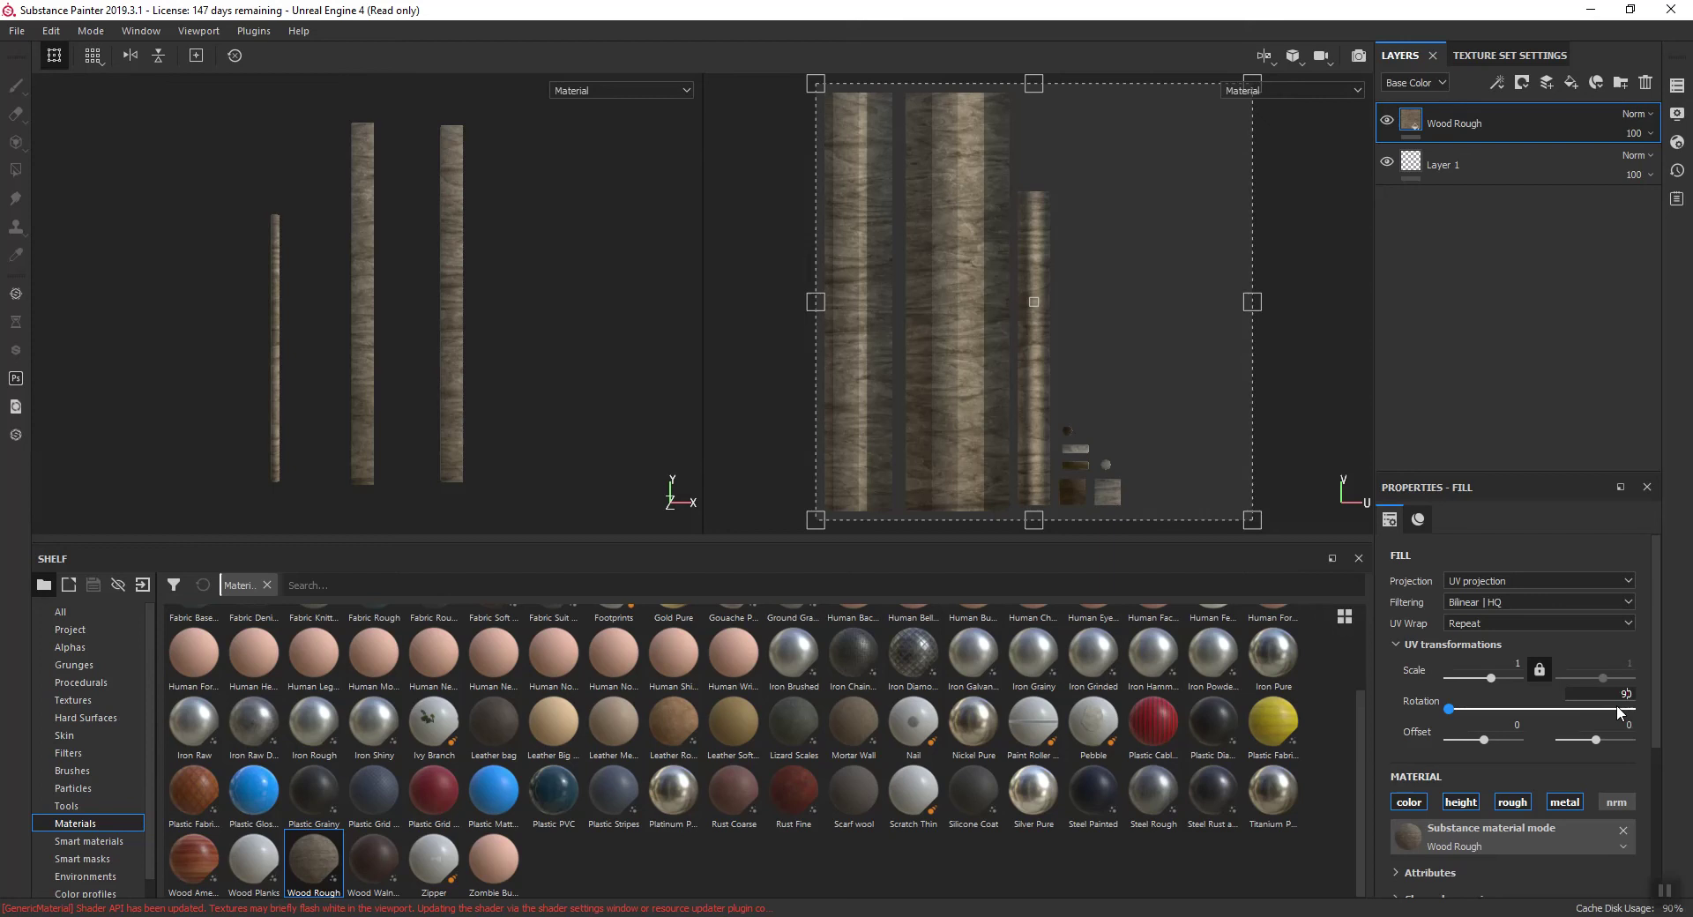
Try tiling scales of 20 and then 2 on the Wood Rough fill
scroll(961, 231, "up", 2)
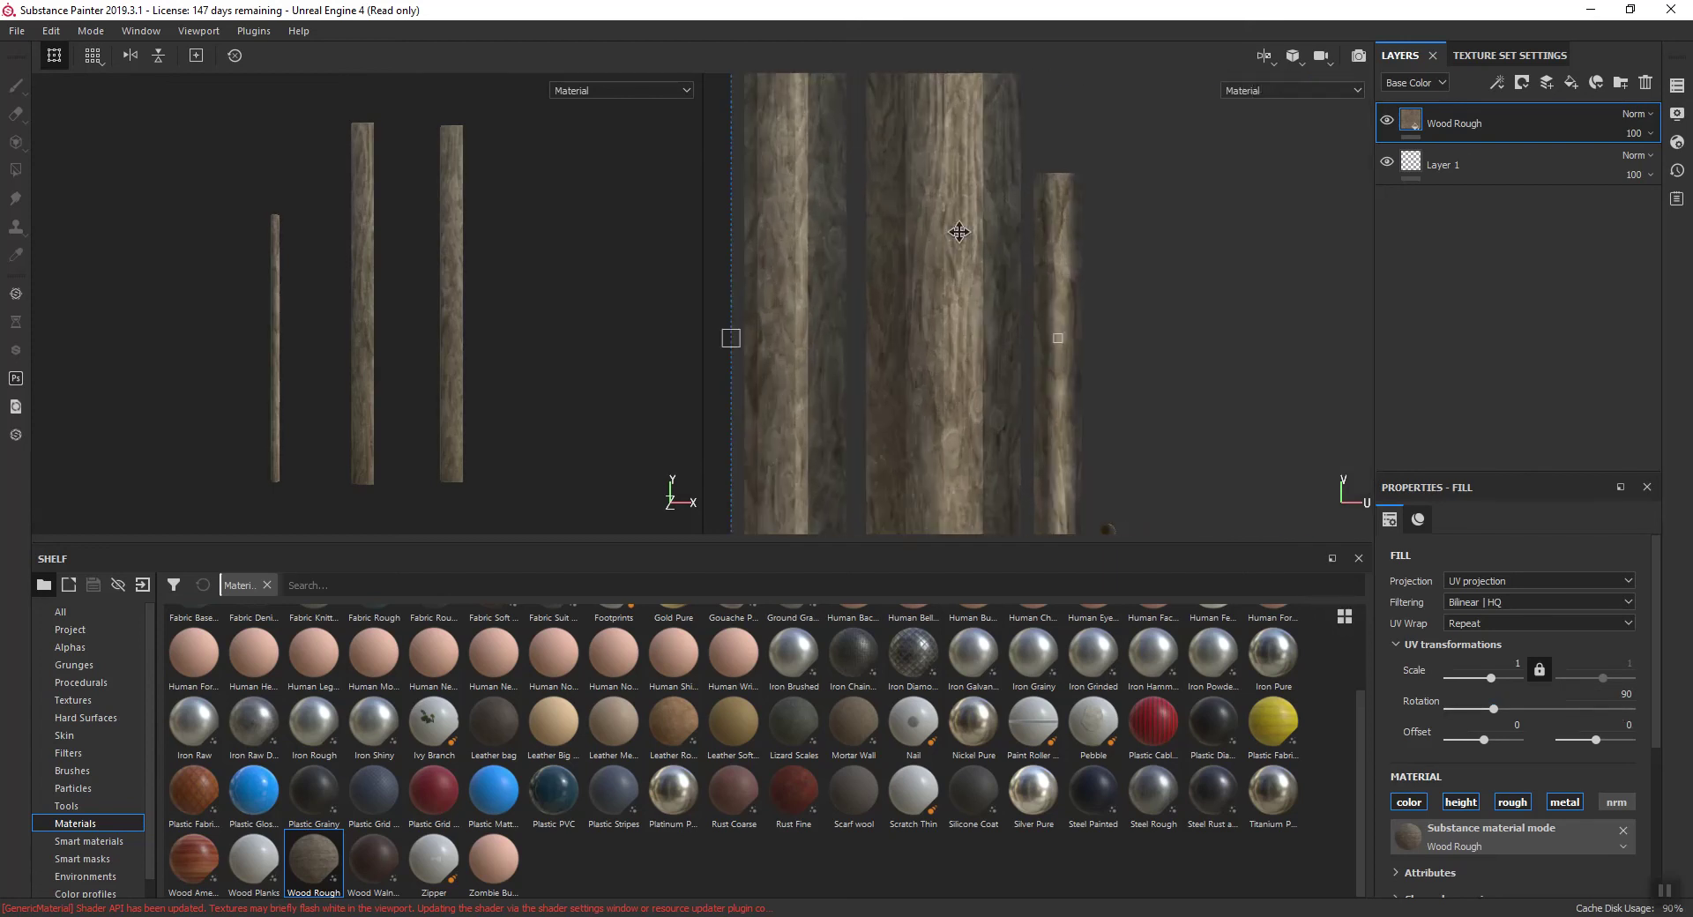
scroll(901, 257, "up", 1)
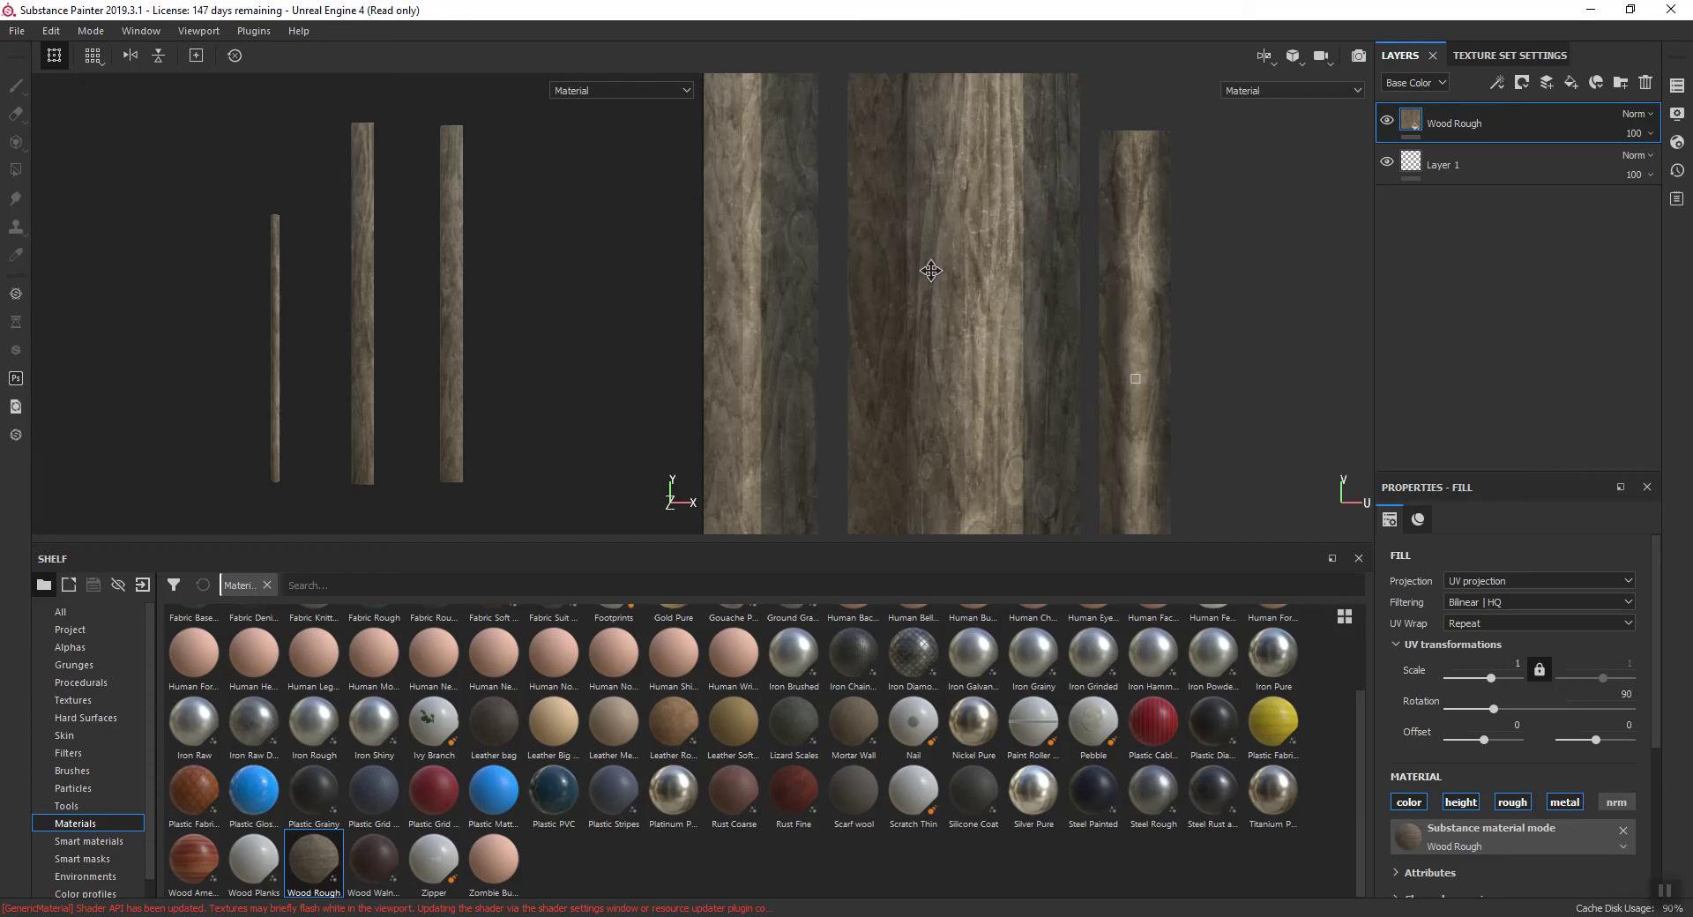
scroll(926, 269, "down", 2)
scroll(300, 292, "up", 2)
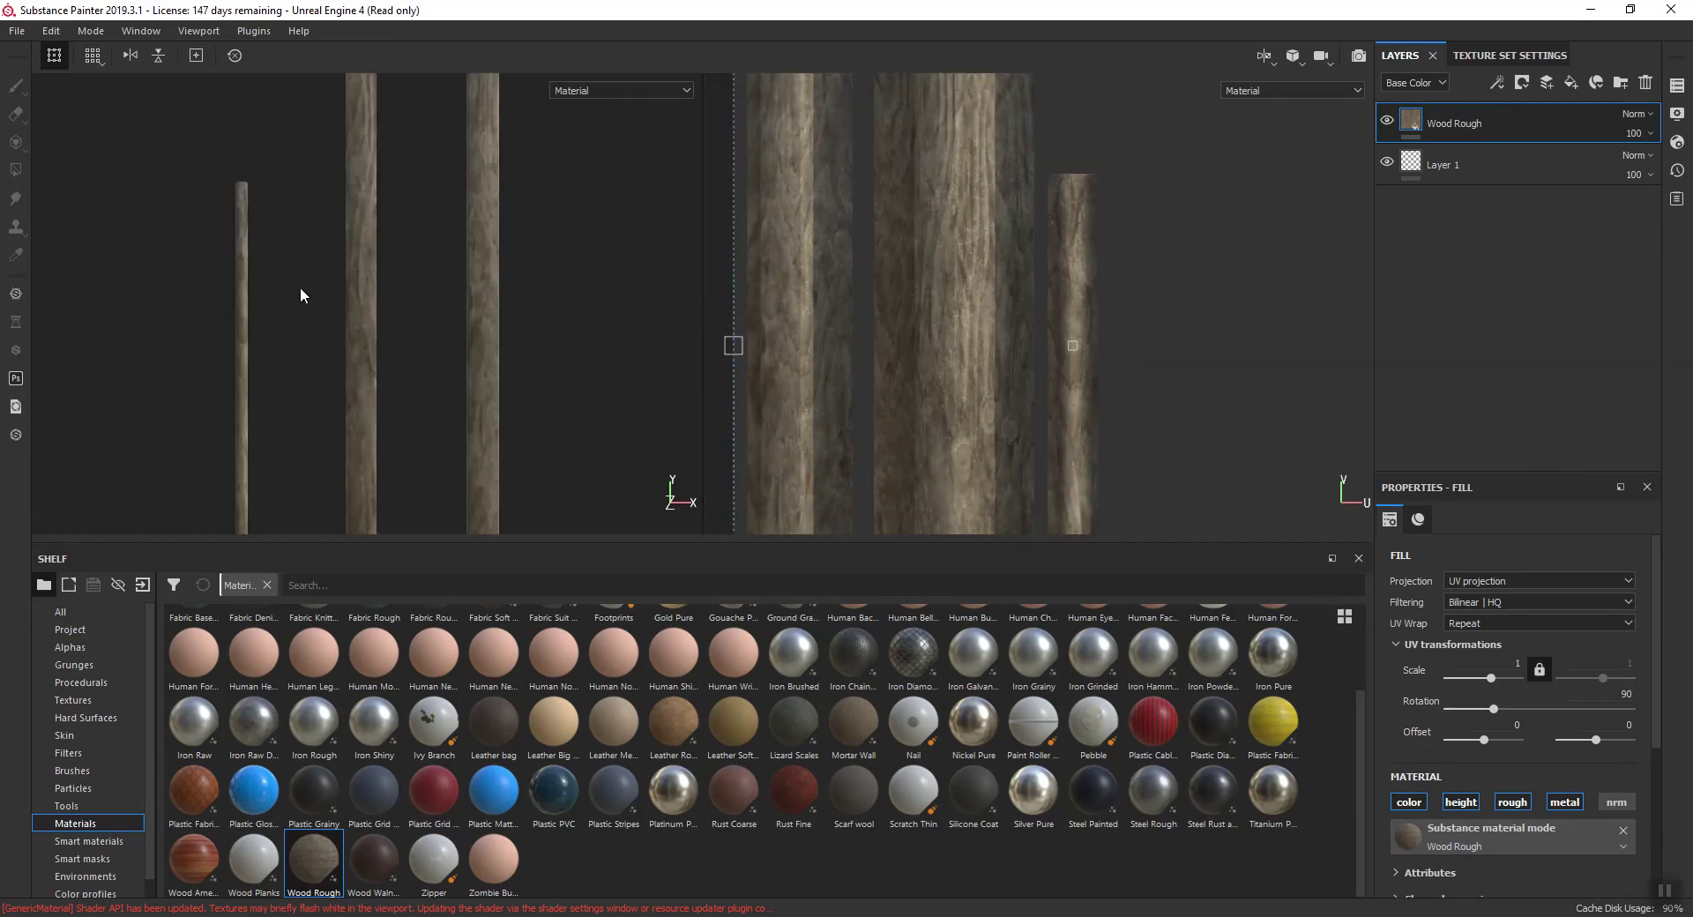
scroll(303, 291, "down", 2)
left_click_drag(133, 272, 185, 291, "alt")
scroll(389, 223, "up", 4)
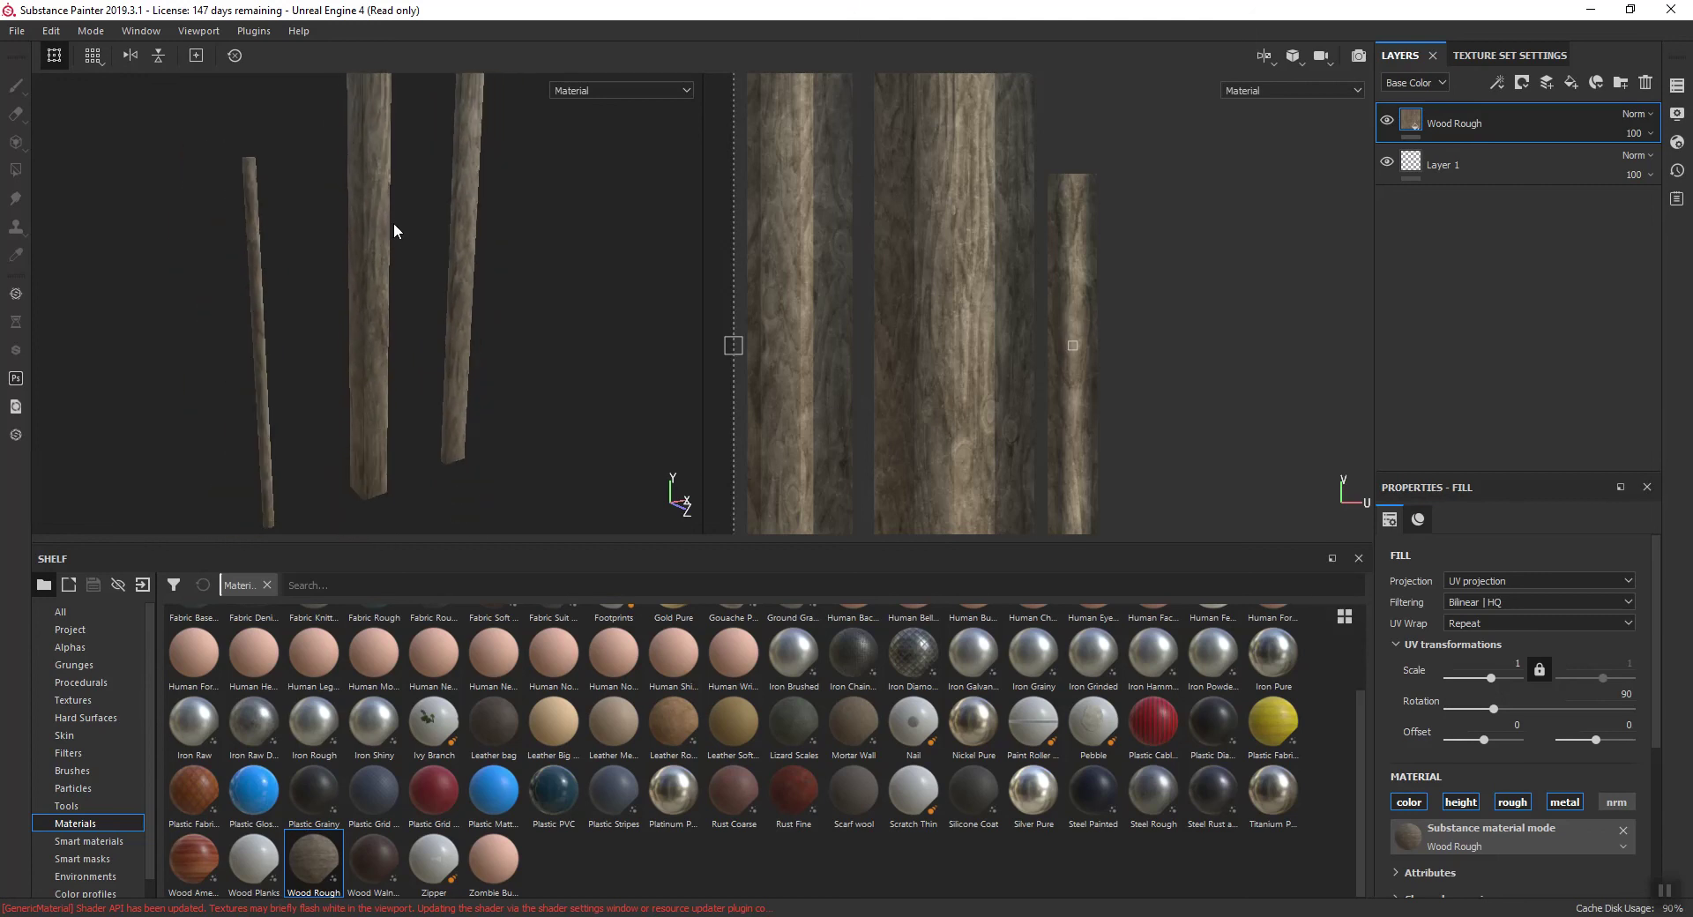
left_click(1516, 664)
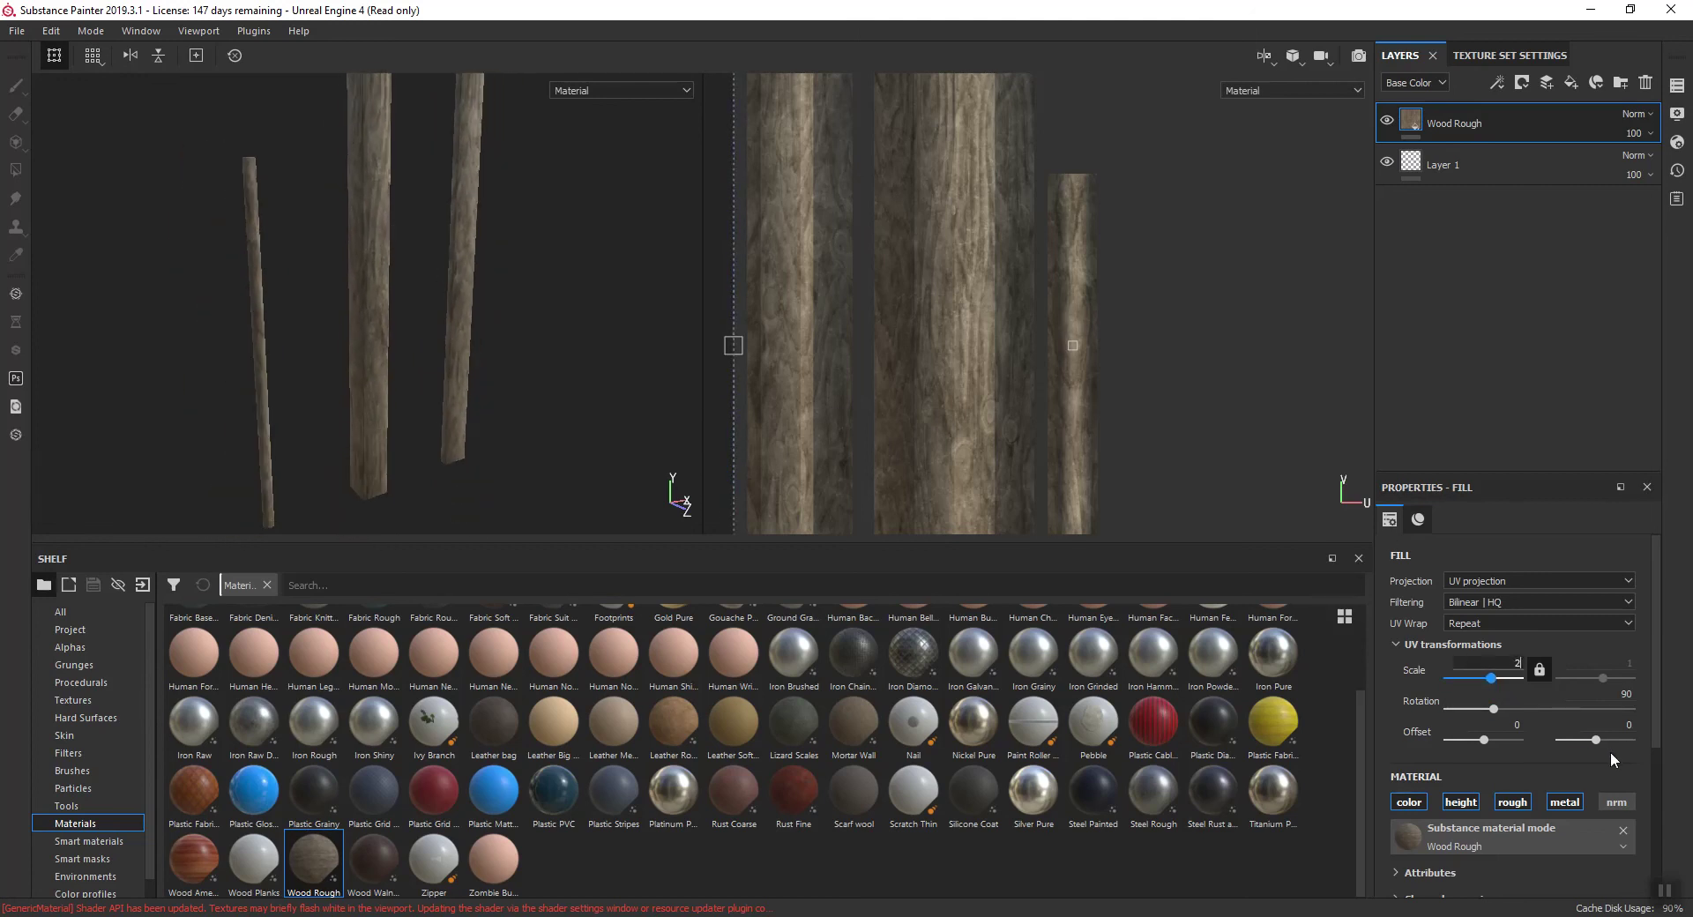
type("20")
key("Return")
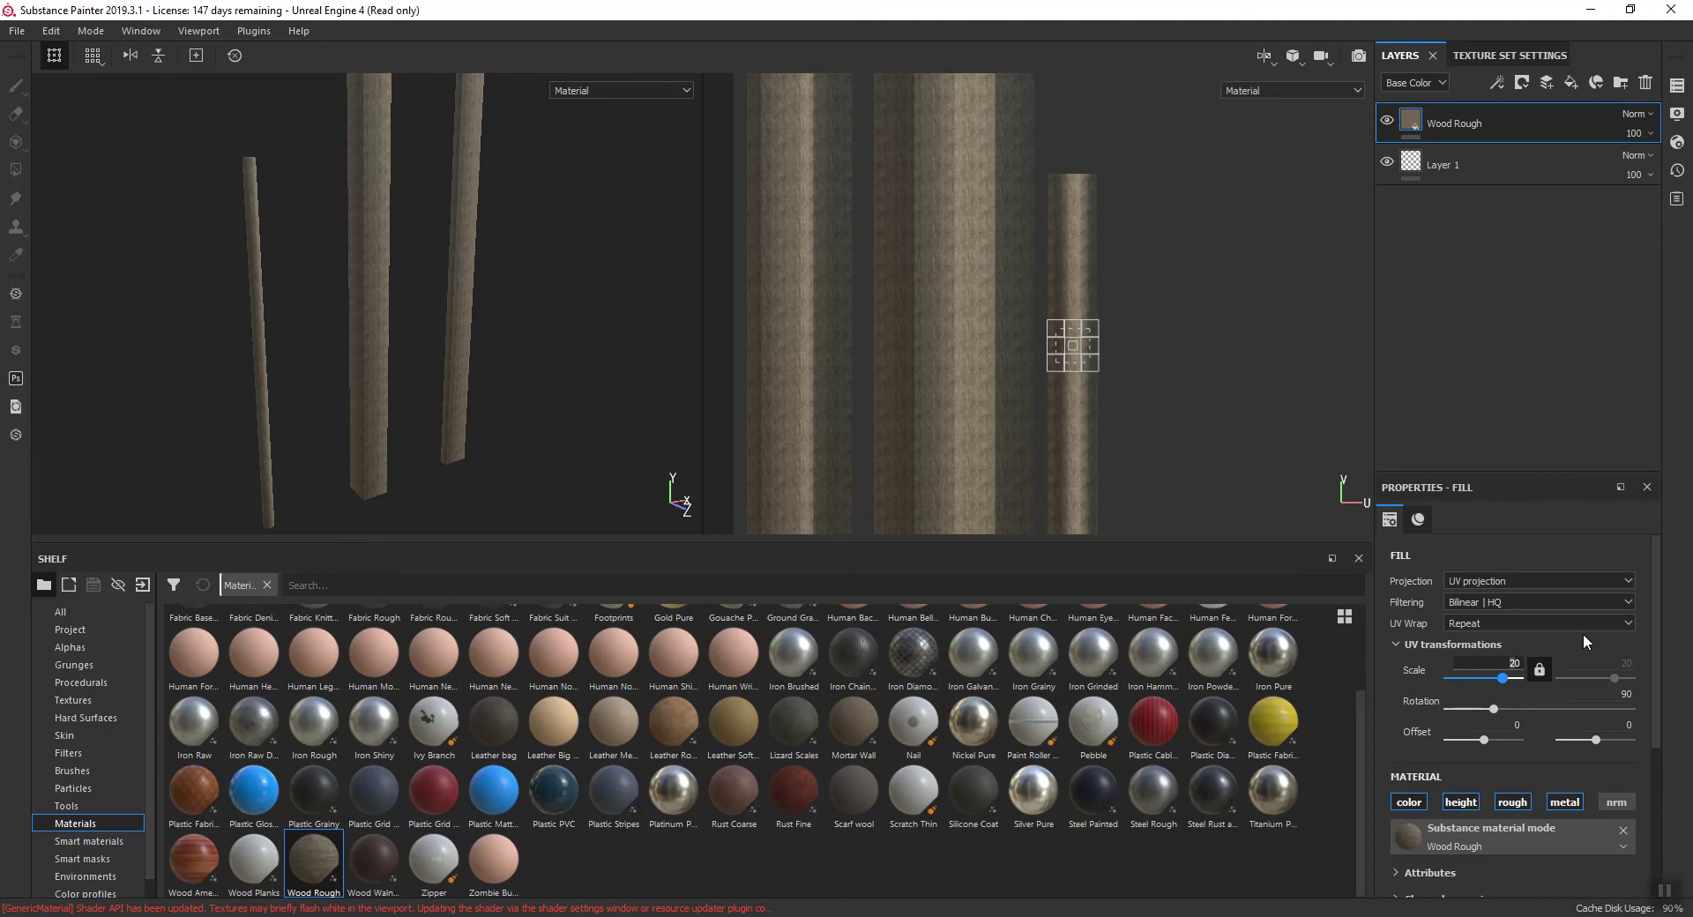
key("BackSpace")
key("Return")
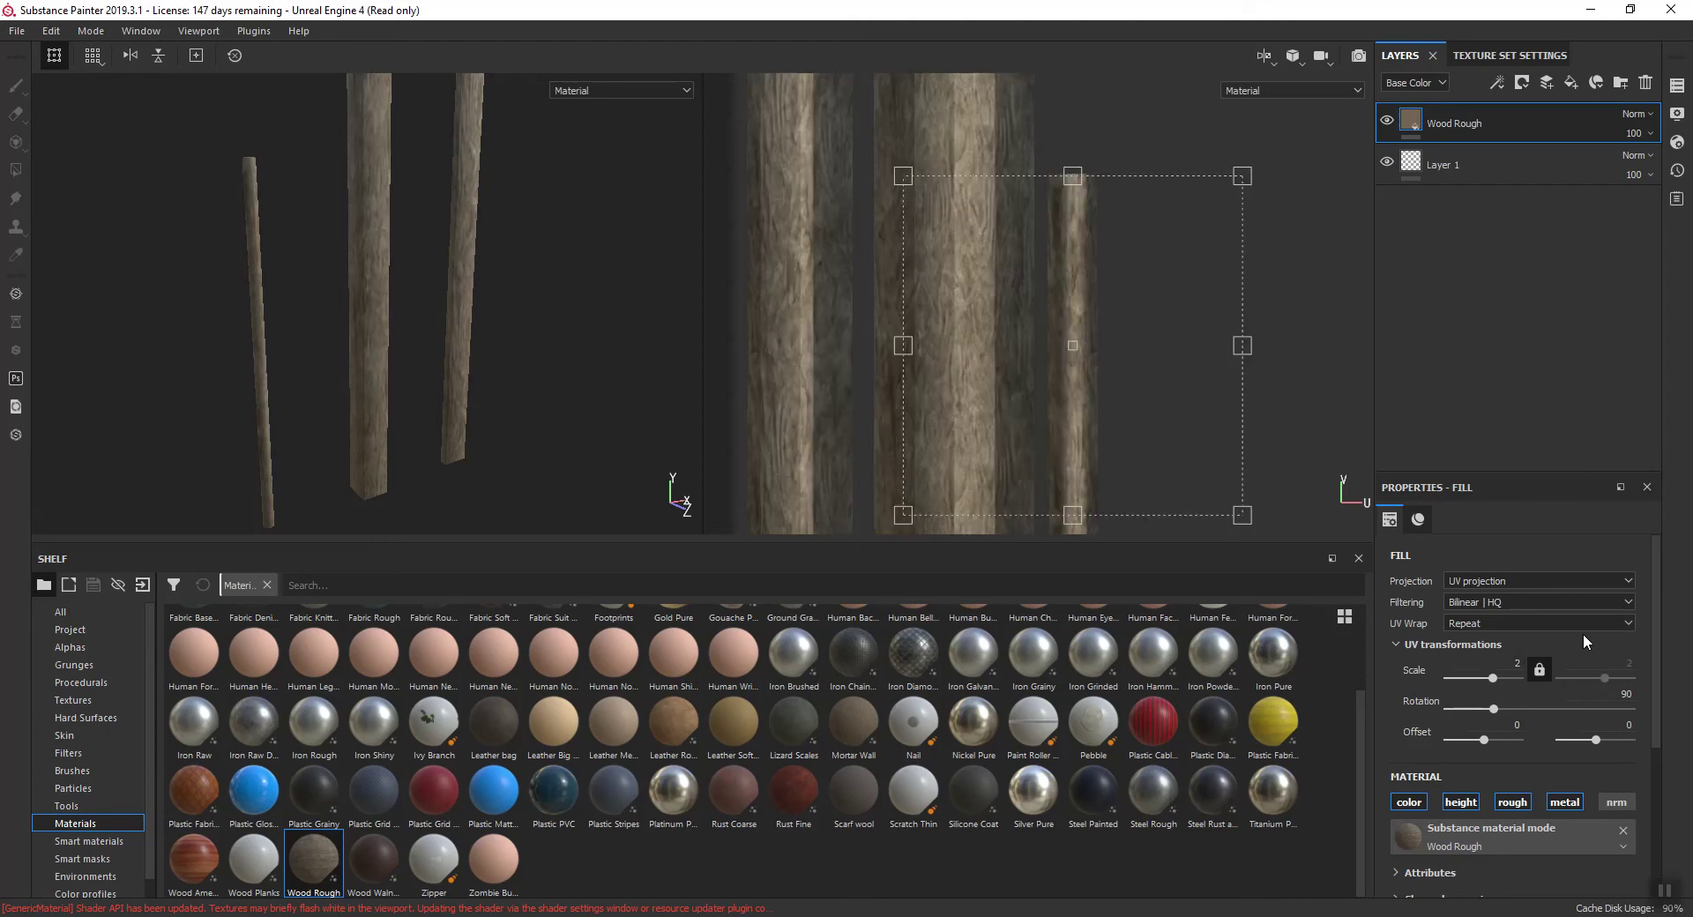
Settle the wood tiling scale at 1.5 and inspect the grain on the pieces
mouse_move(618, 238)
left_mouse_down("alt")
mouse_move(673, 250)
mouse_move(605, 167)
mouse_move(633, 365)
mouse_move(525, 291)
left_mouse_up("alt")
left_click(551, 367)
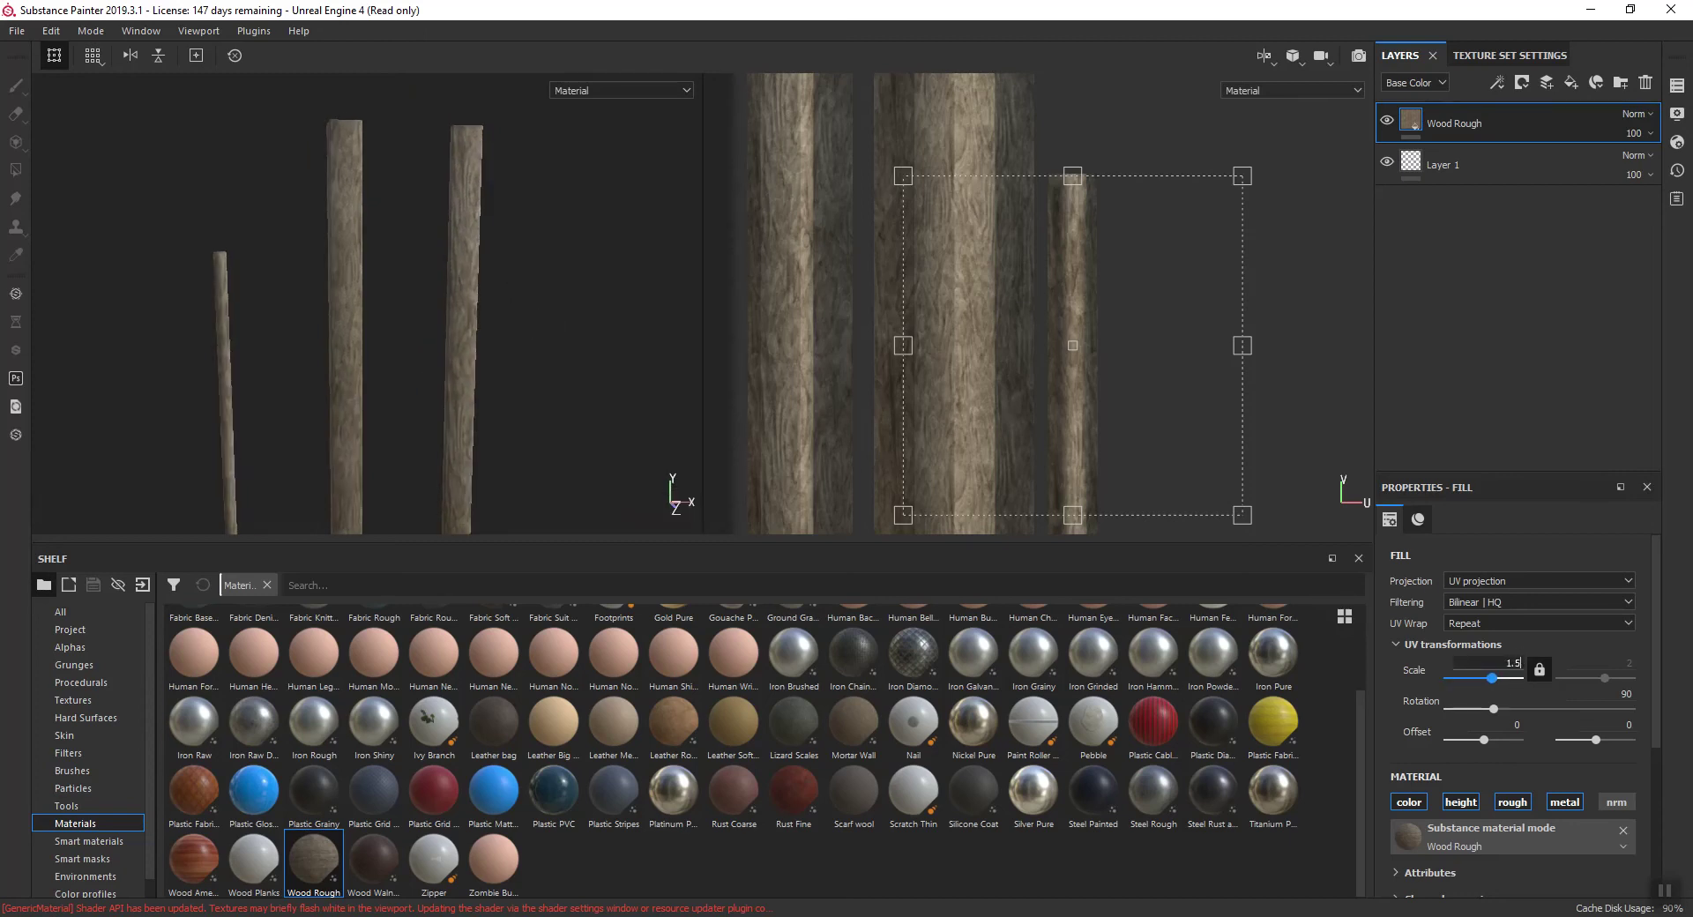
key("Return")
middle_click_drag(578, 290, 565, 231, "alt")
left_click_drag(393, 416, 442, 371, "alt")
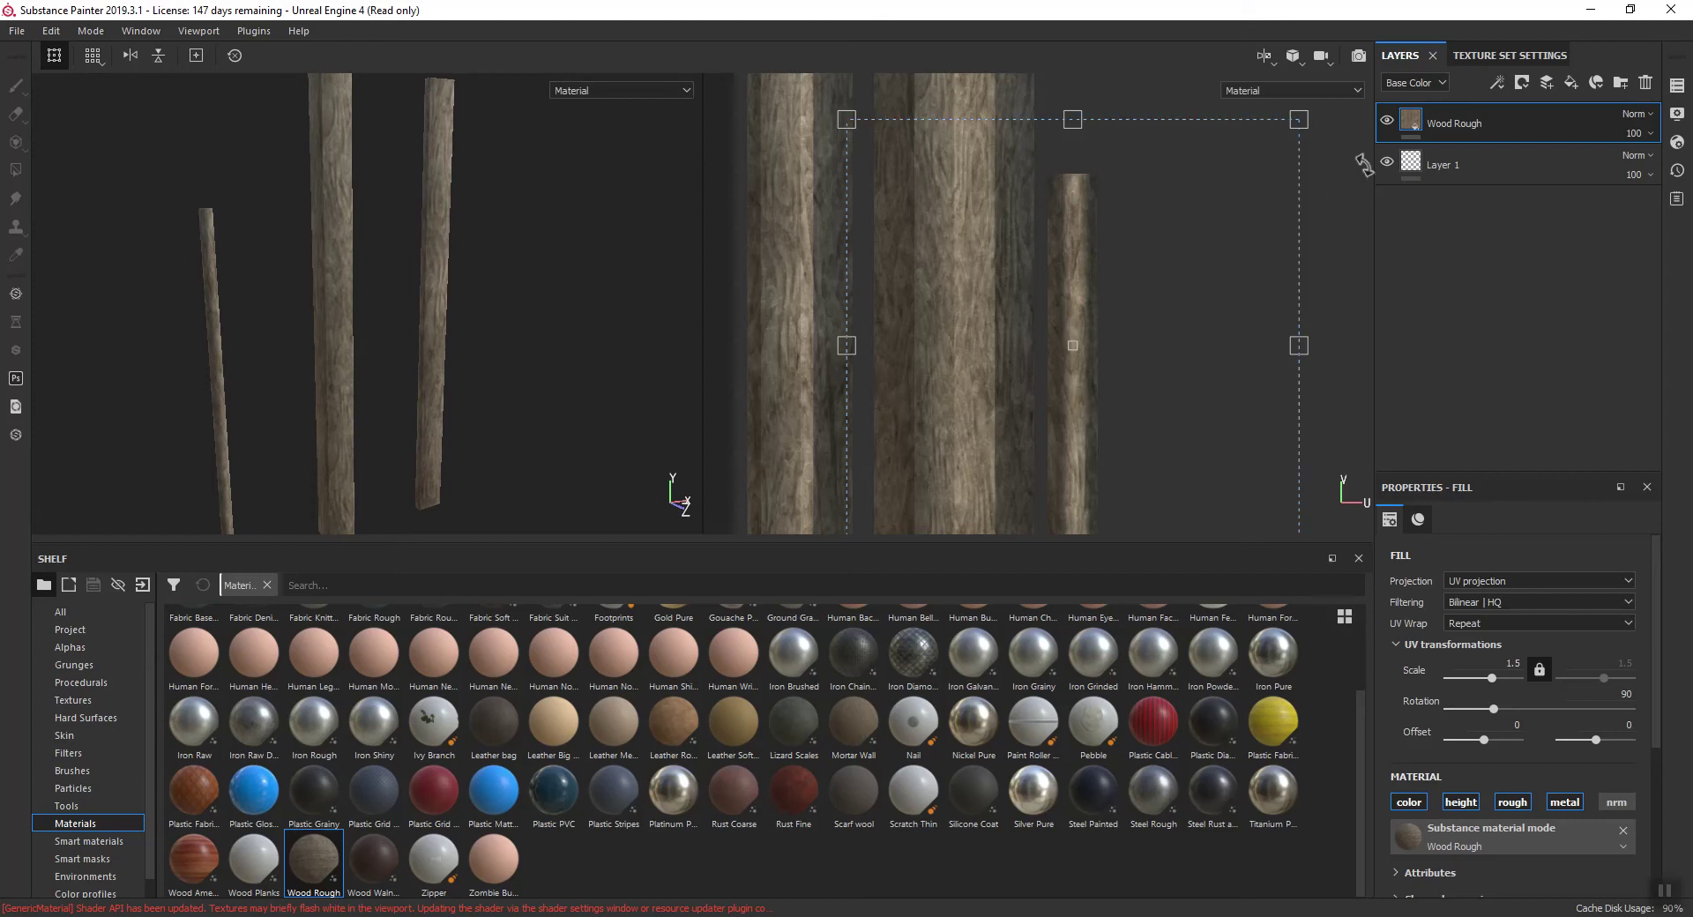
Hide the Wood Rough layer and add the Wood Chest Stylized smart material, expanding its folder
left_click(1386, 121)
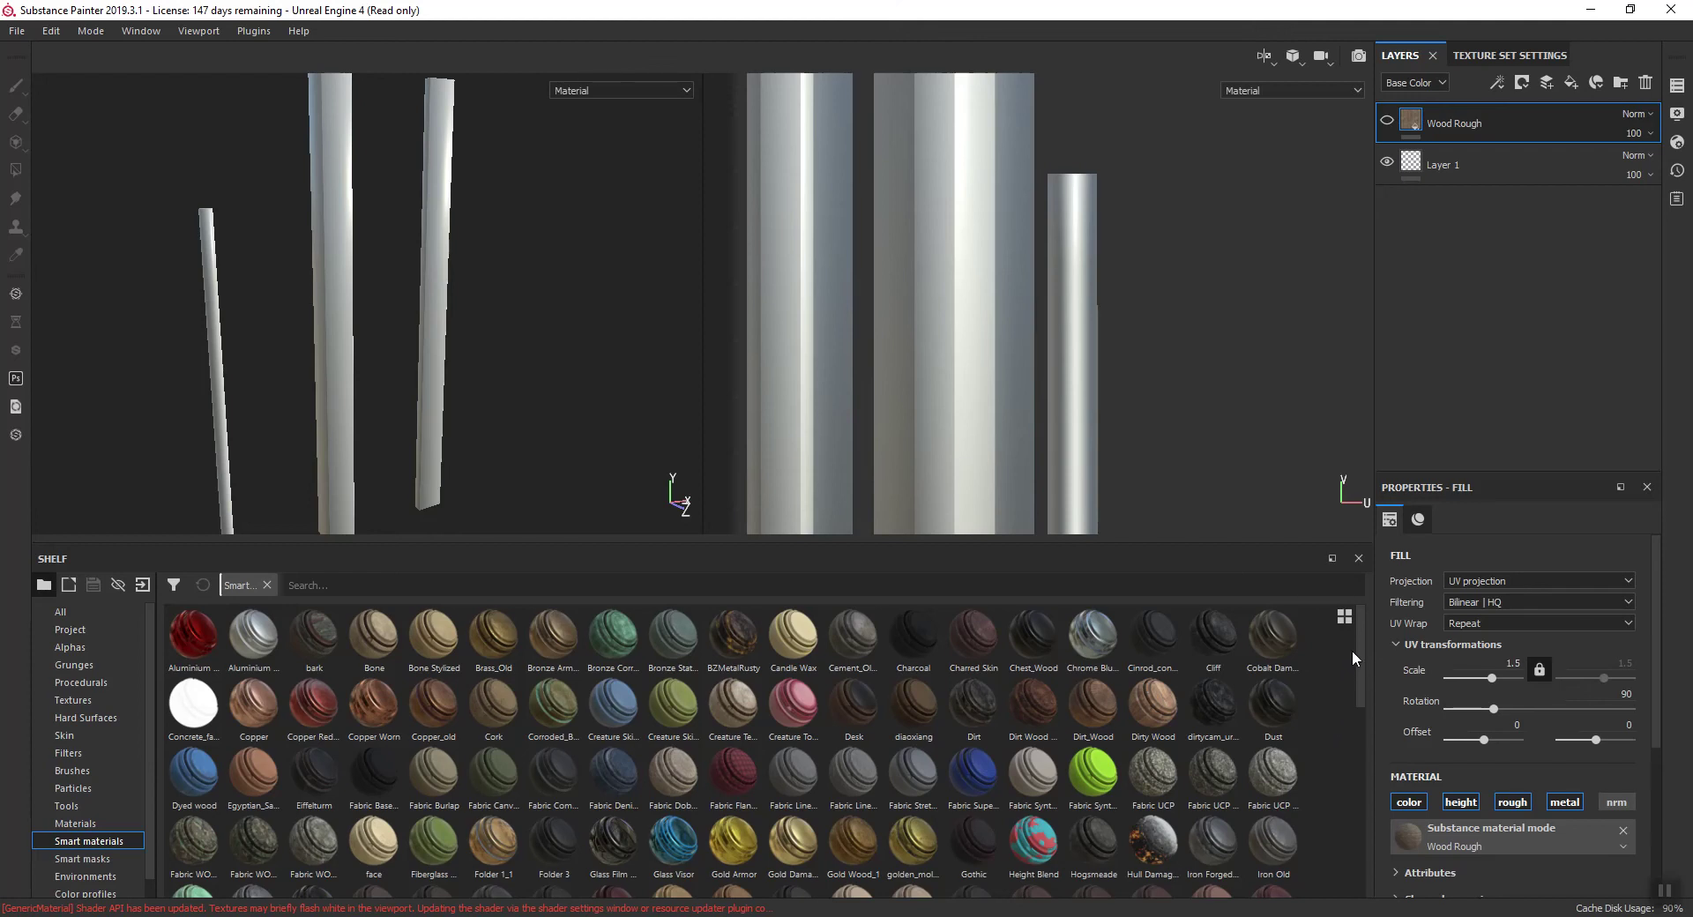
scroll(1363, 649, "down", 3)
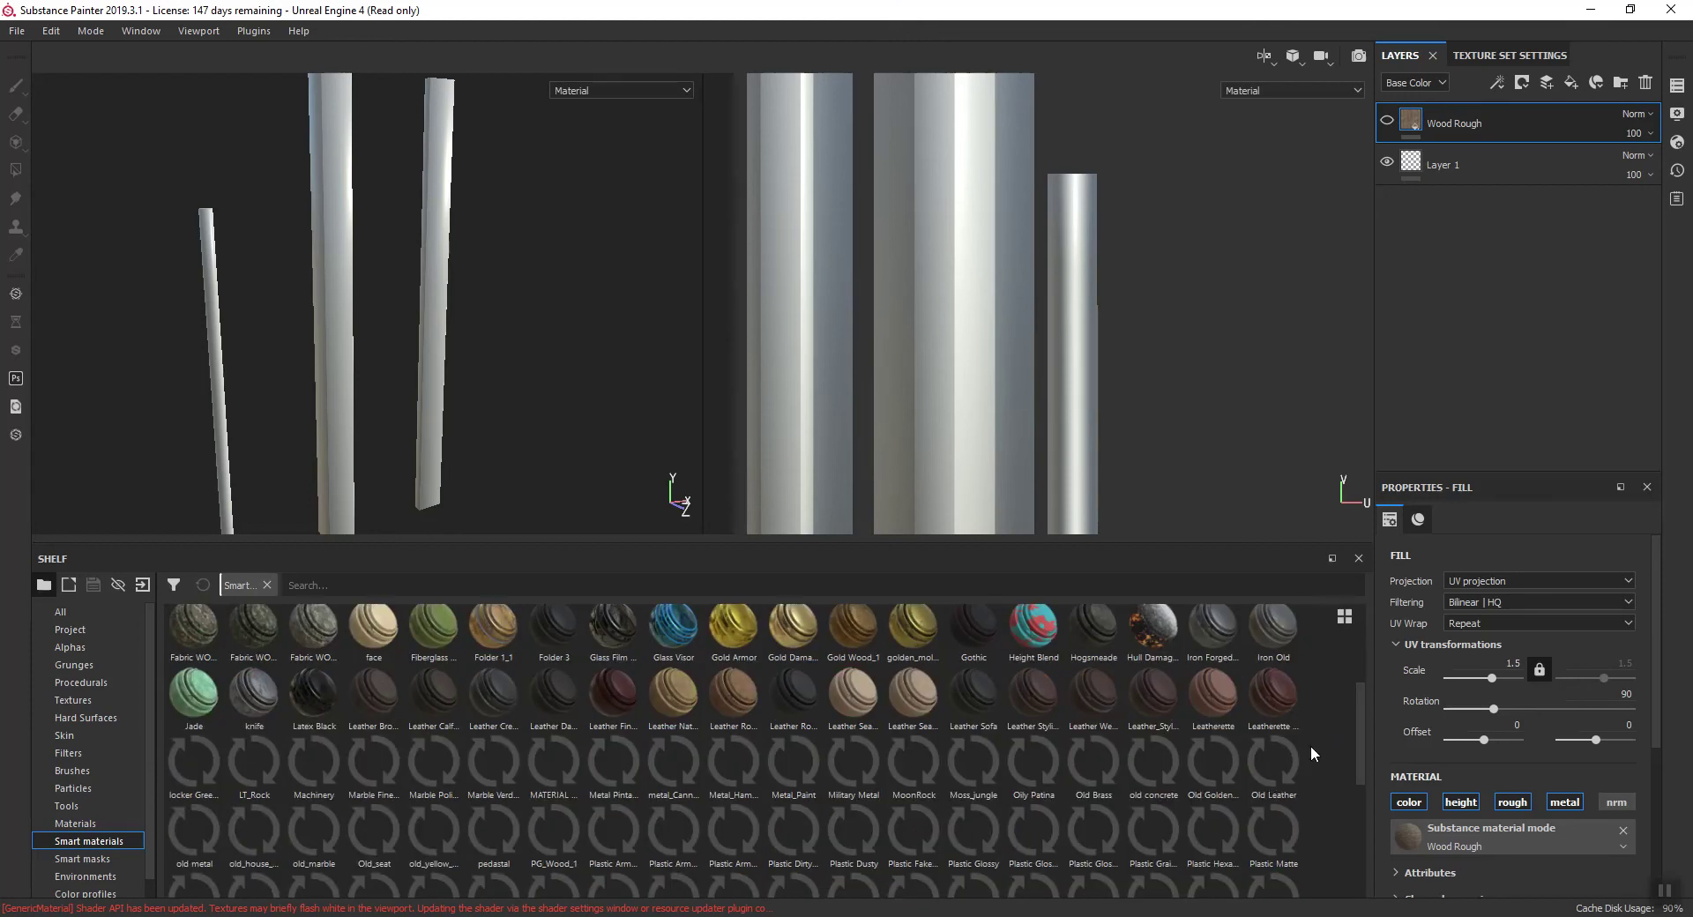
scroll(1321, 732, "down", 5)
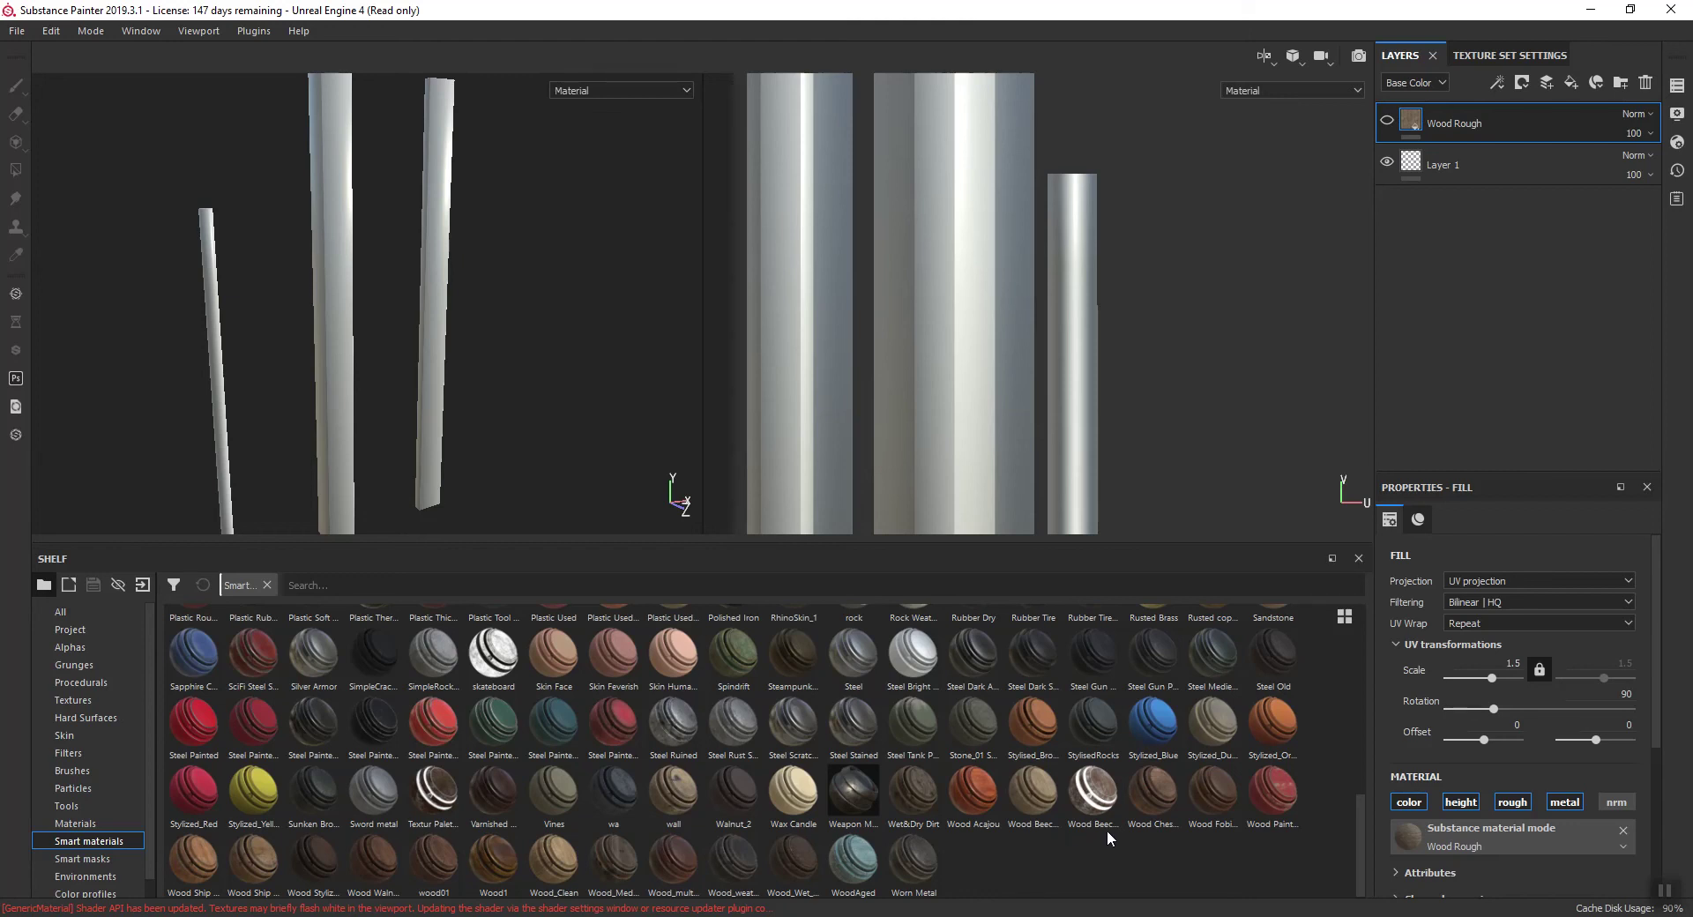
mouse_move(1160, 779)
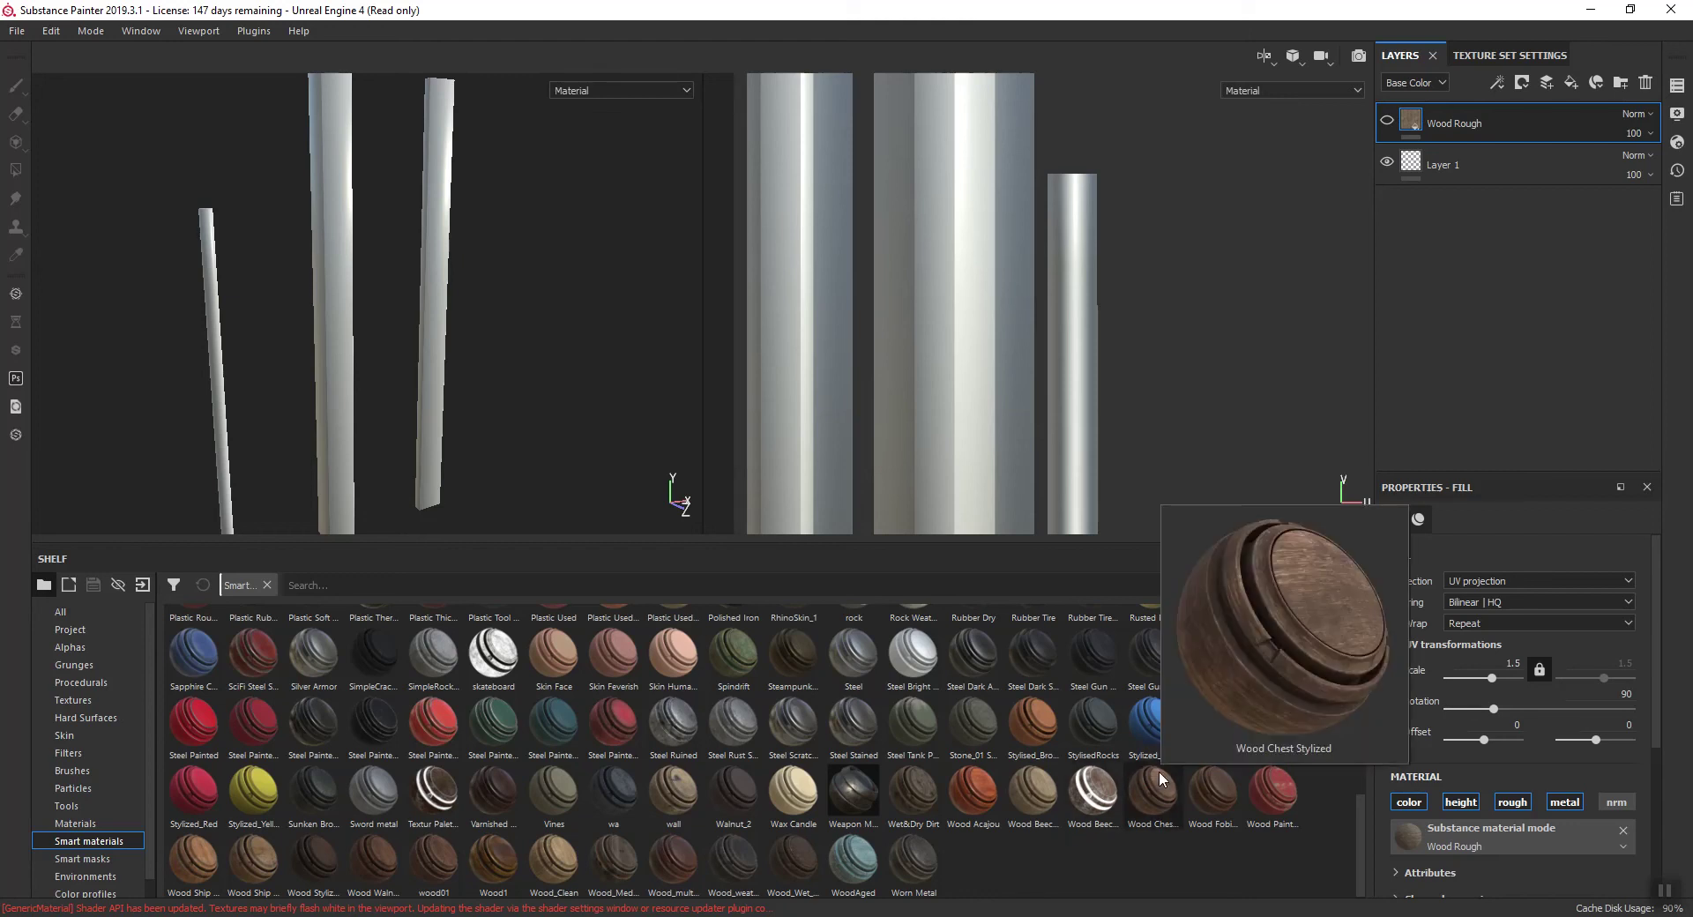
left_click_drag(1152, 796, 1495, 105)
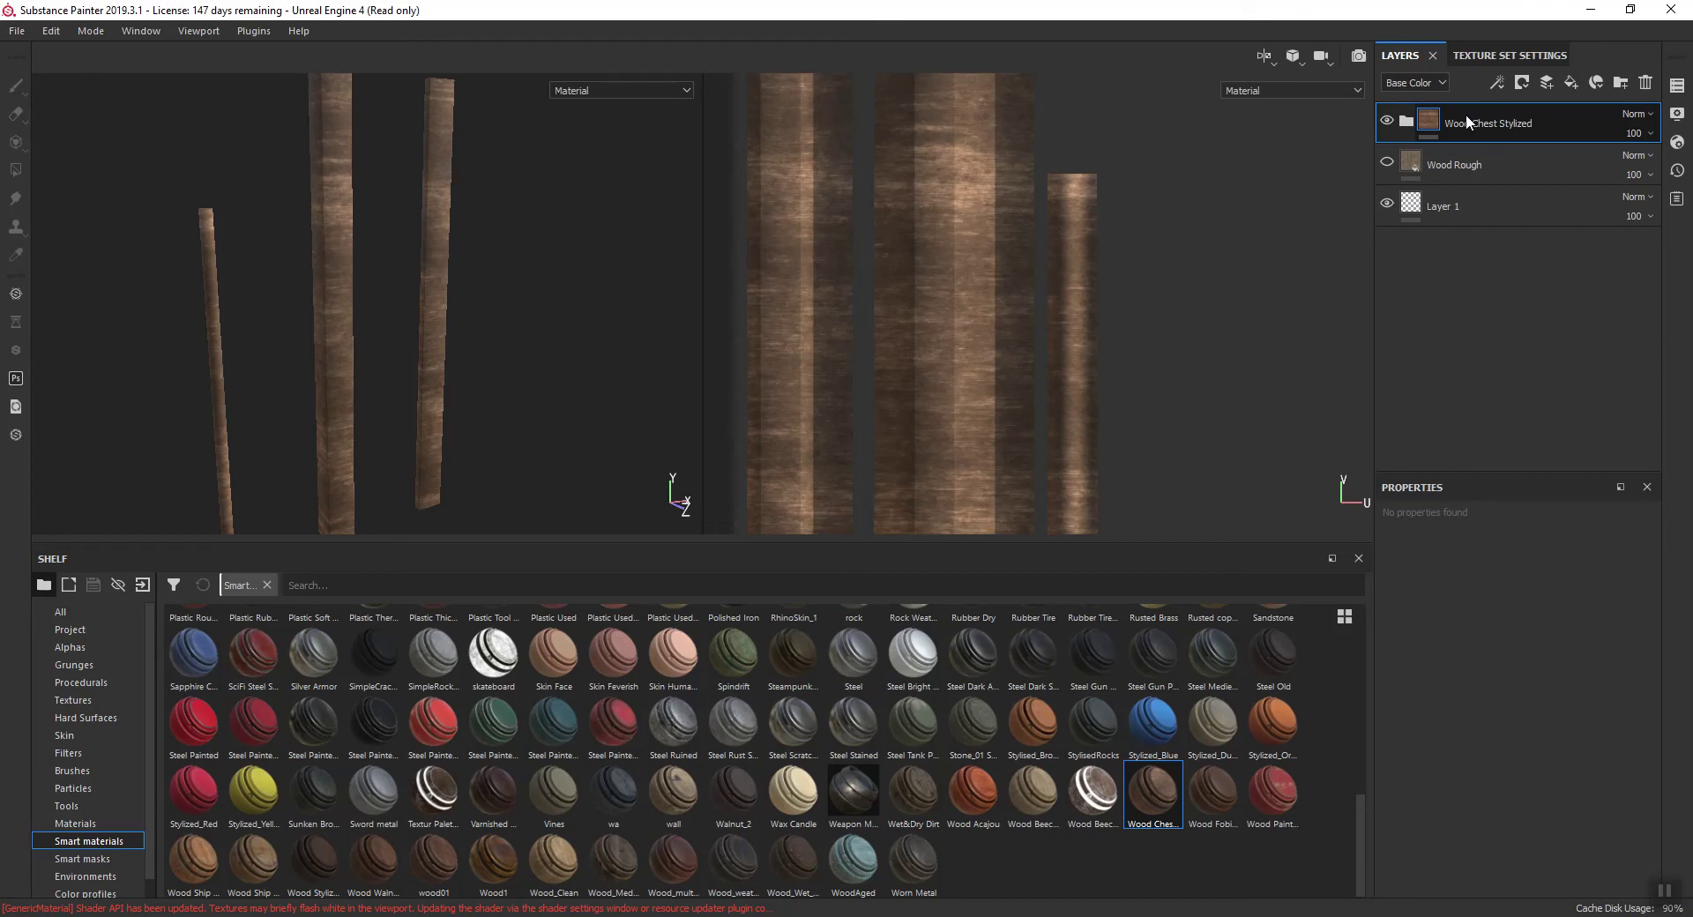
left_click(1407, 122)
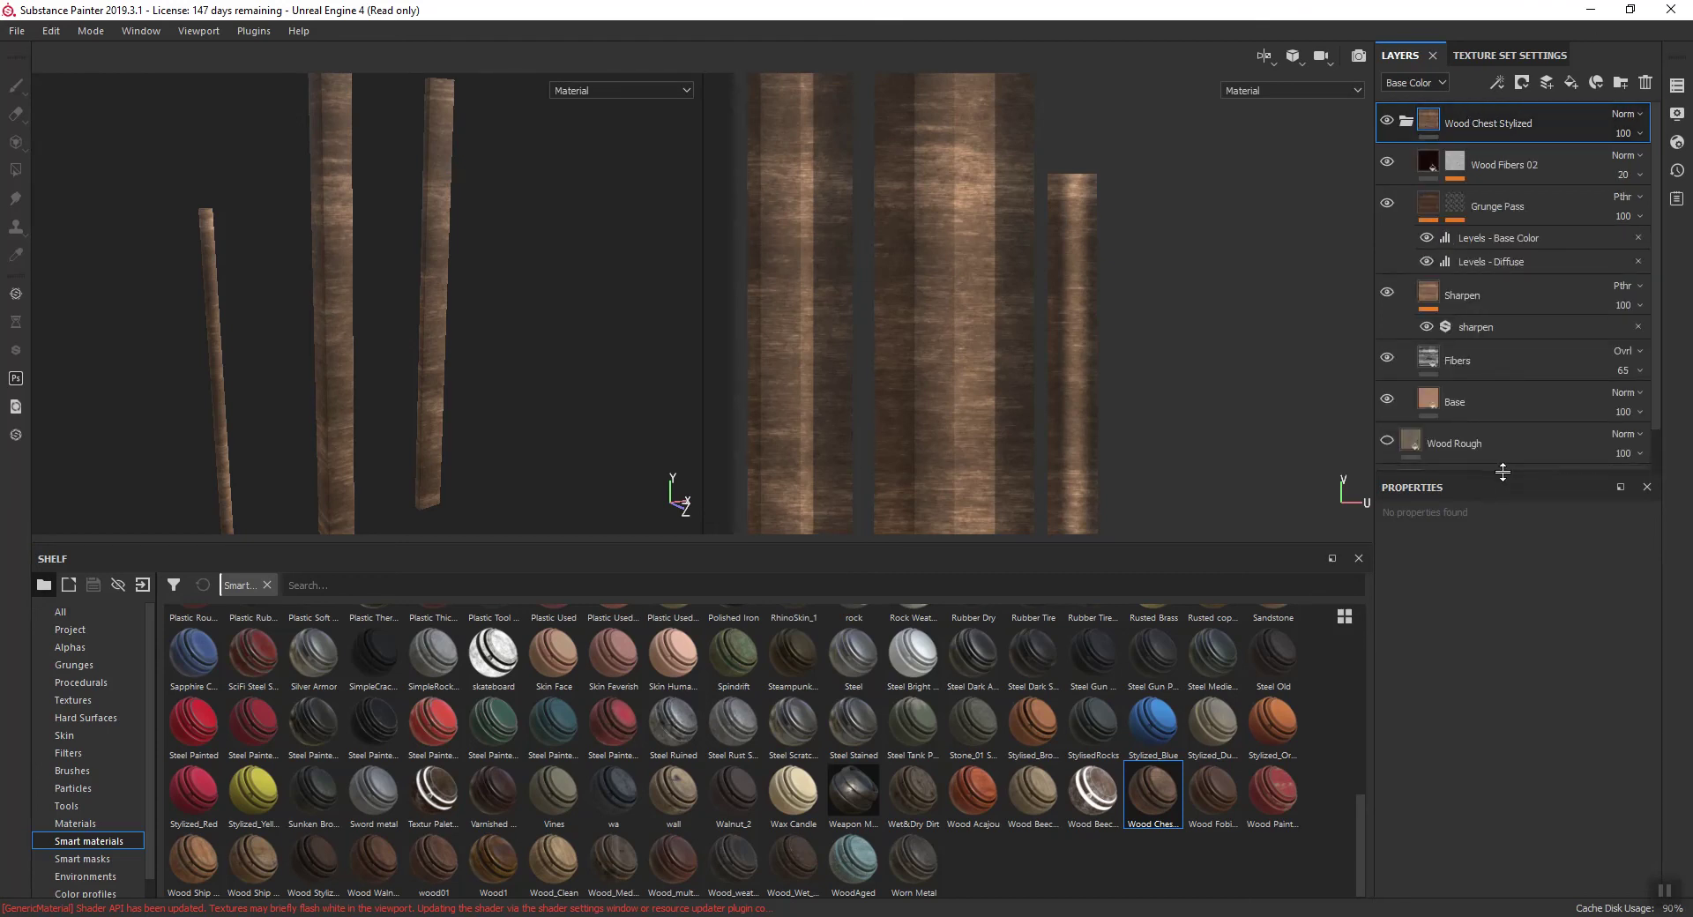
Set the Fibers layer fill's UV rotation to 0
left_click_drag(1503, 473, 1515, 430)
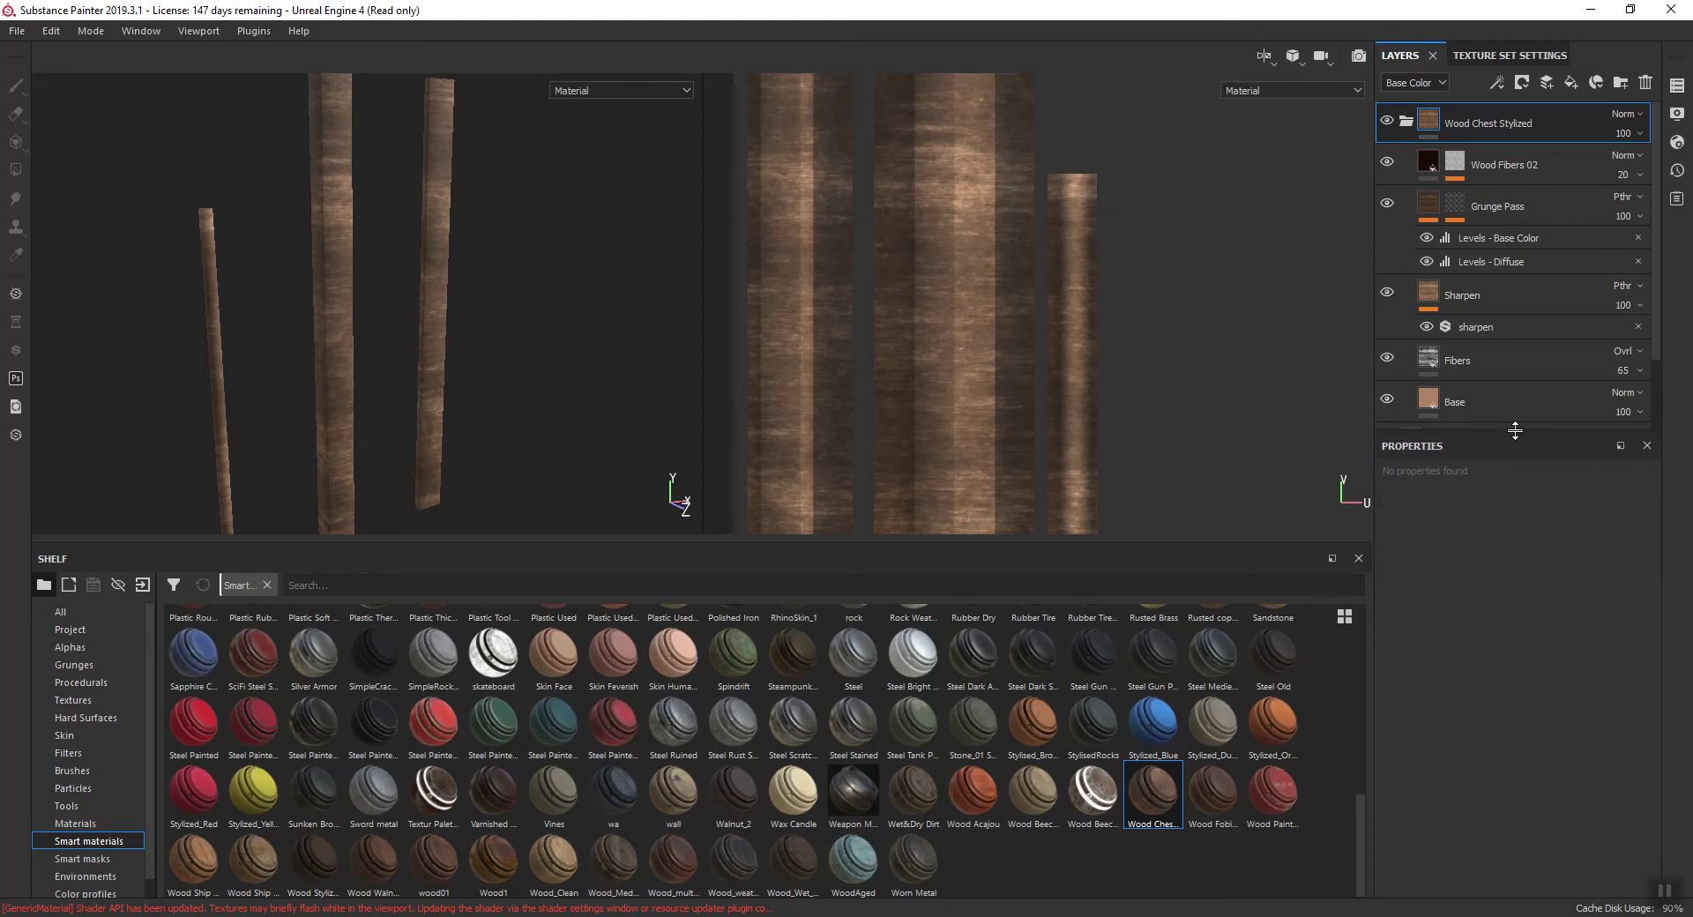
left_click(1491, 357)
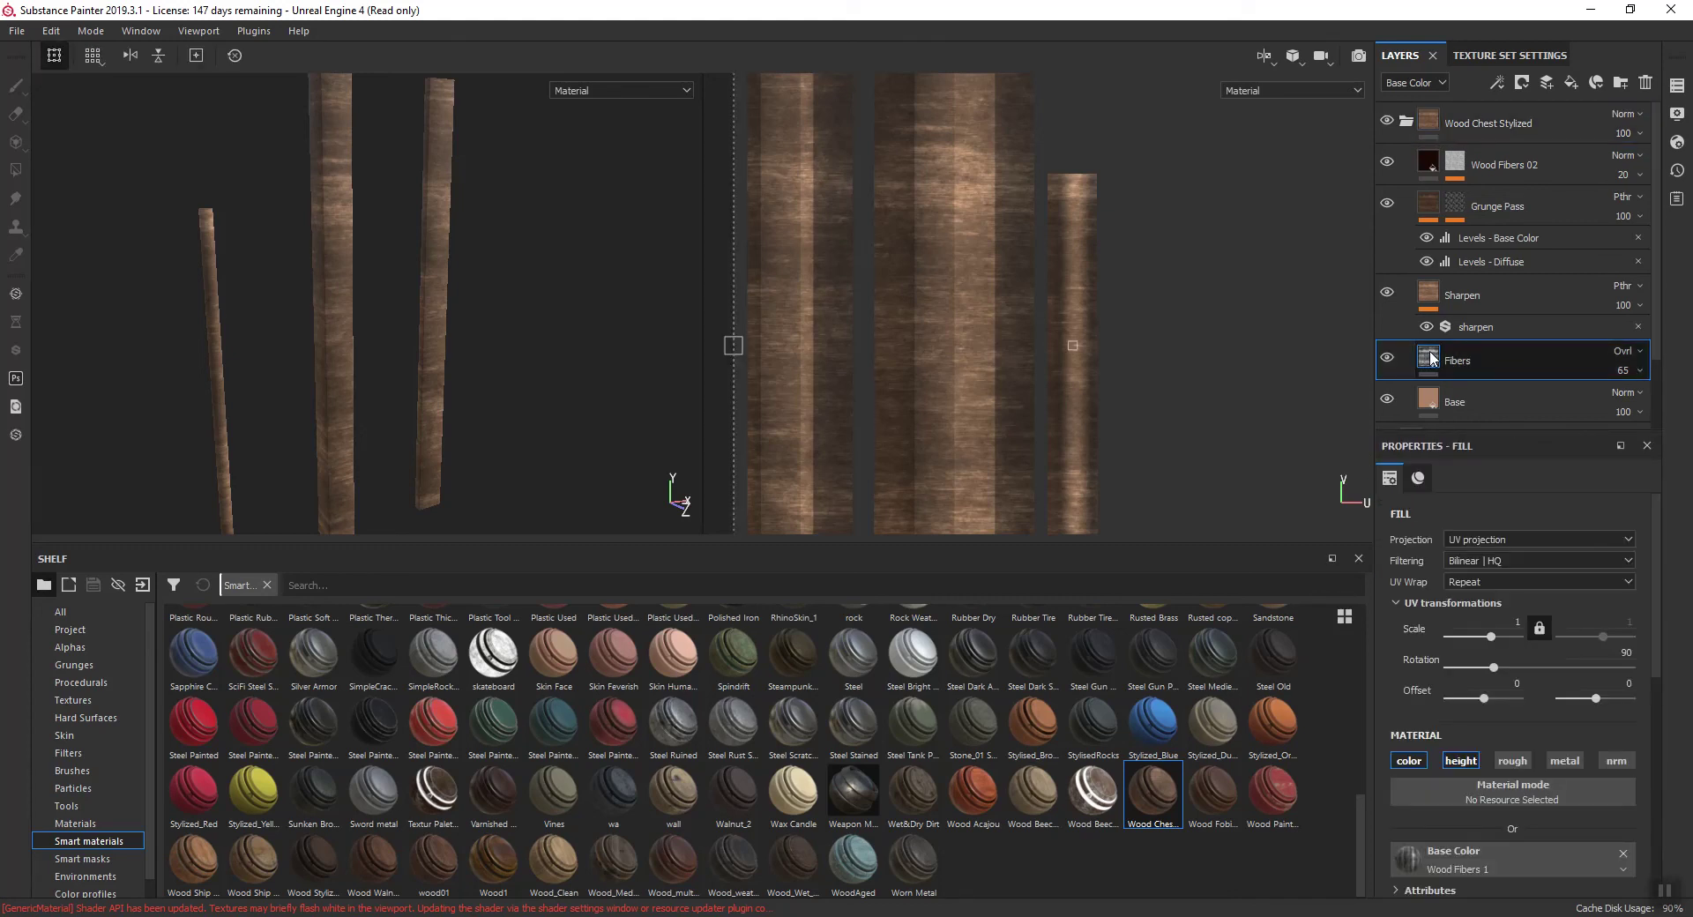
double_click(1621, 652)
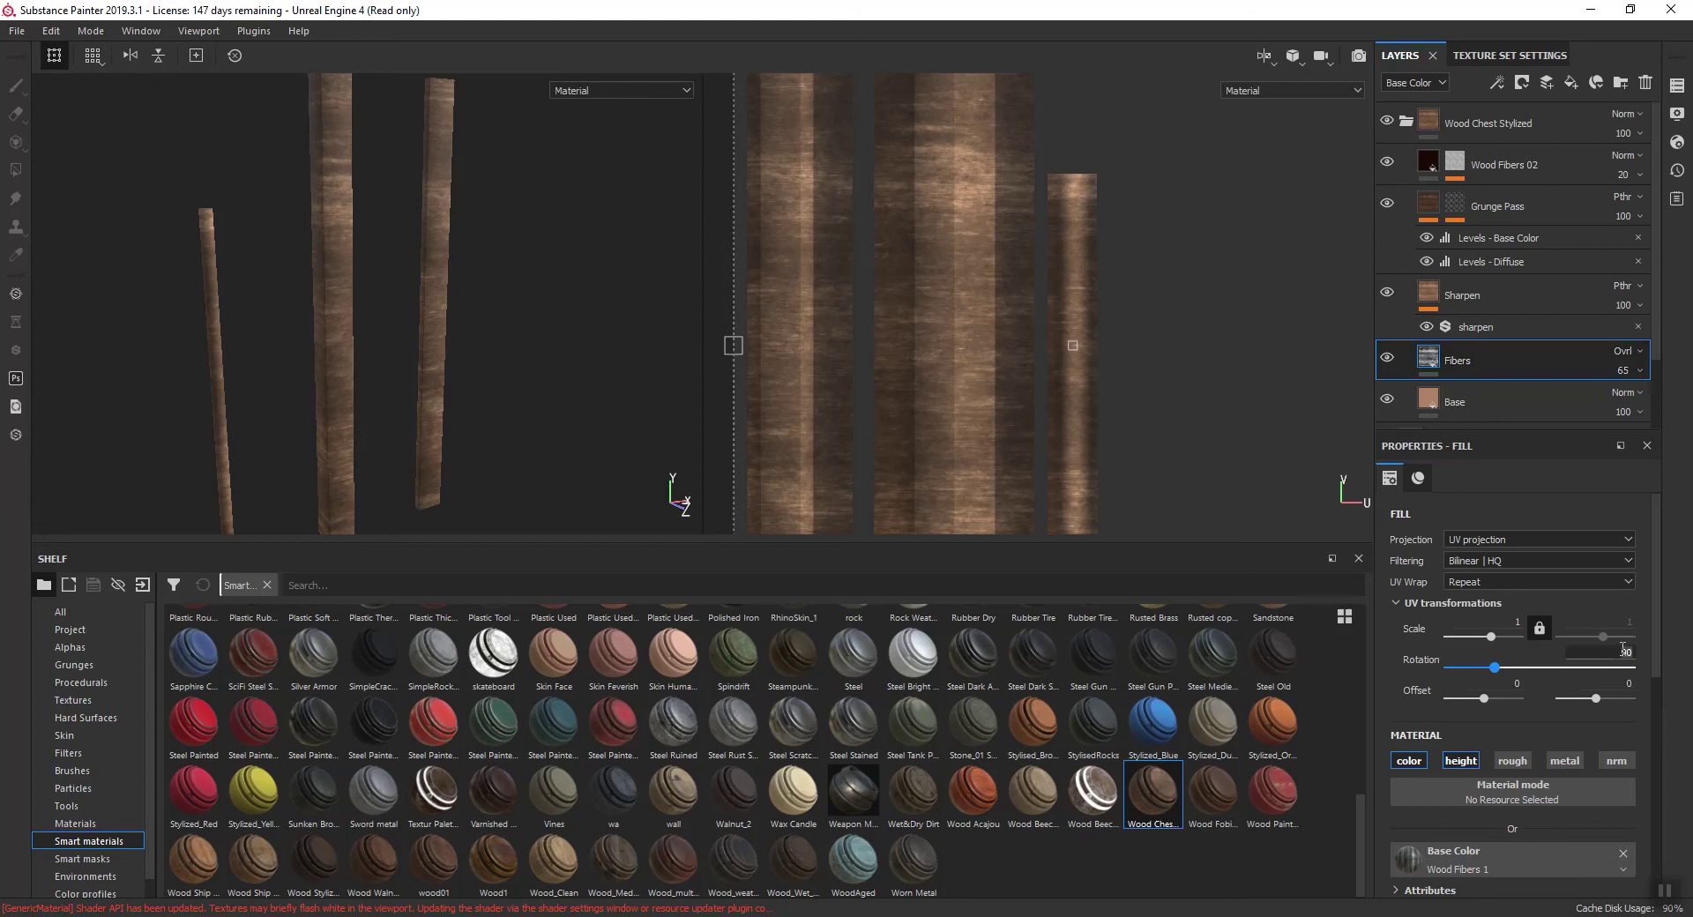
type("0")
key("Return")
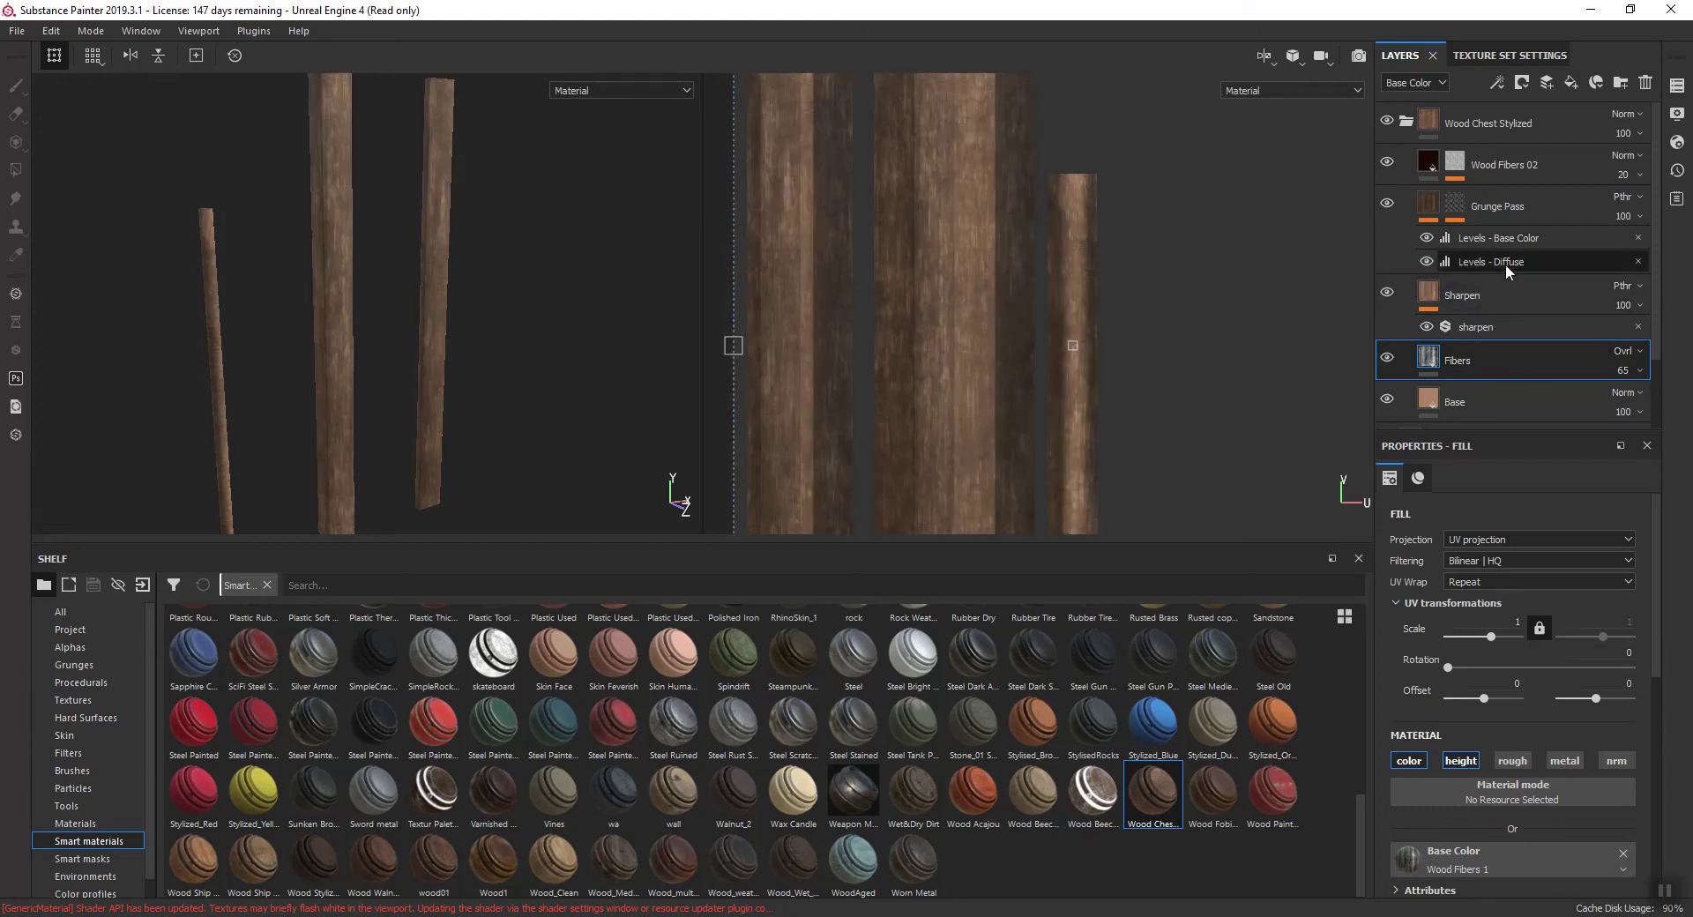
Set the Wood Fibers 02 wood_pattern mask rotation to 0, nudge its offset, and collapse the folder
left_click(1490, 166)
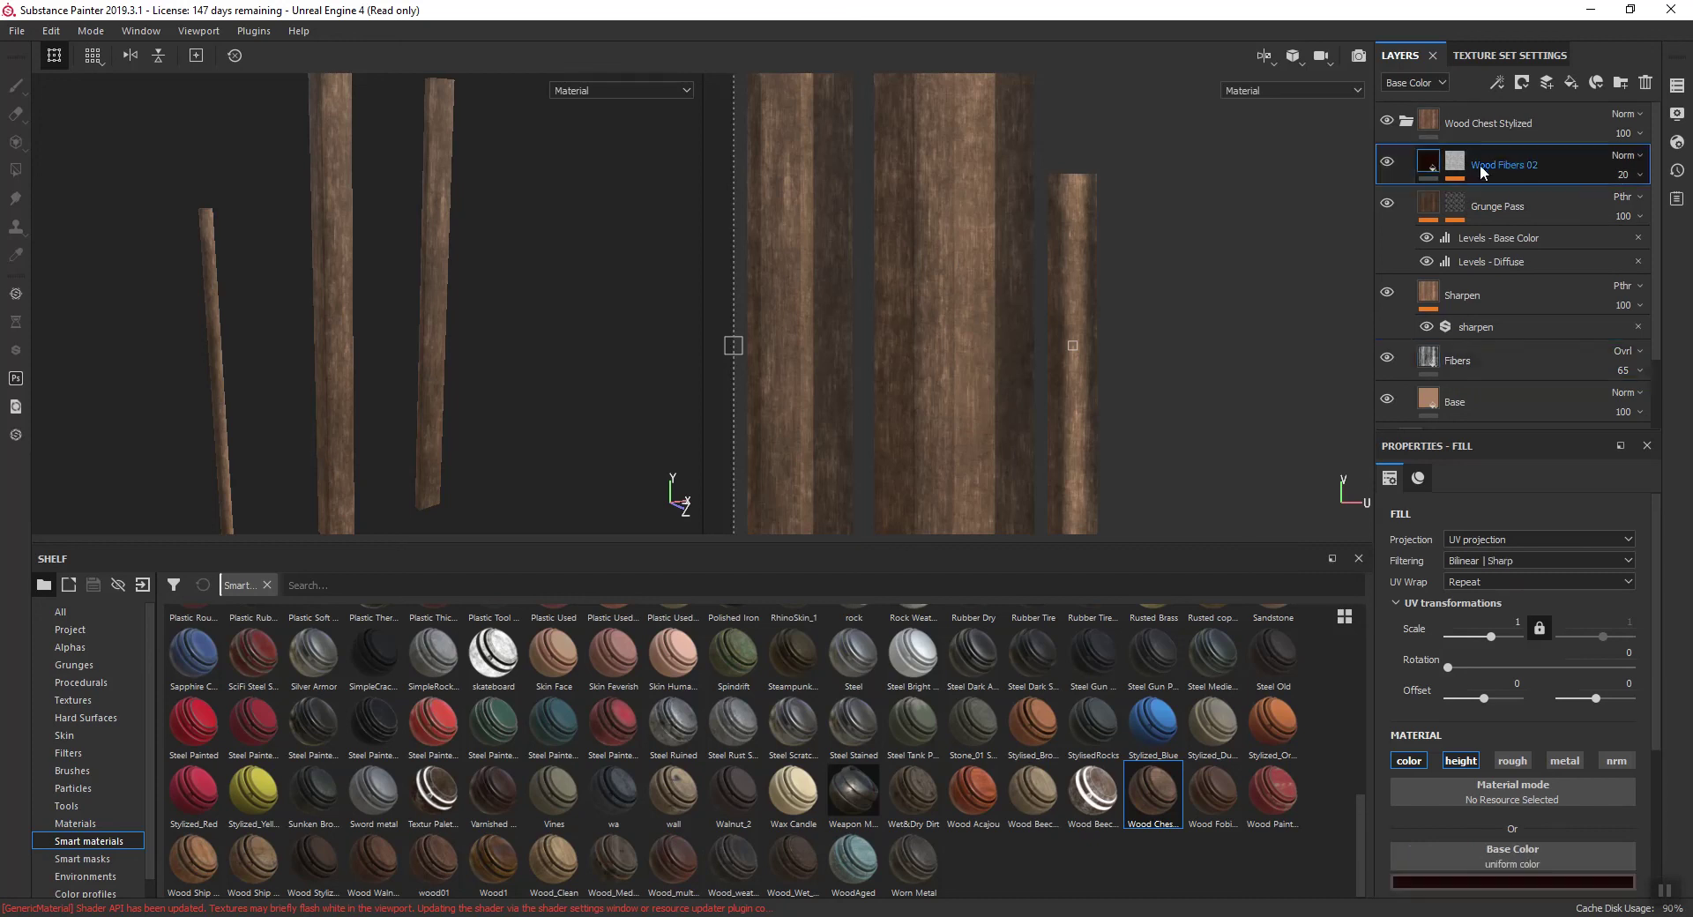
left_click(1457, 168)
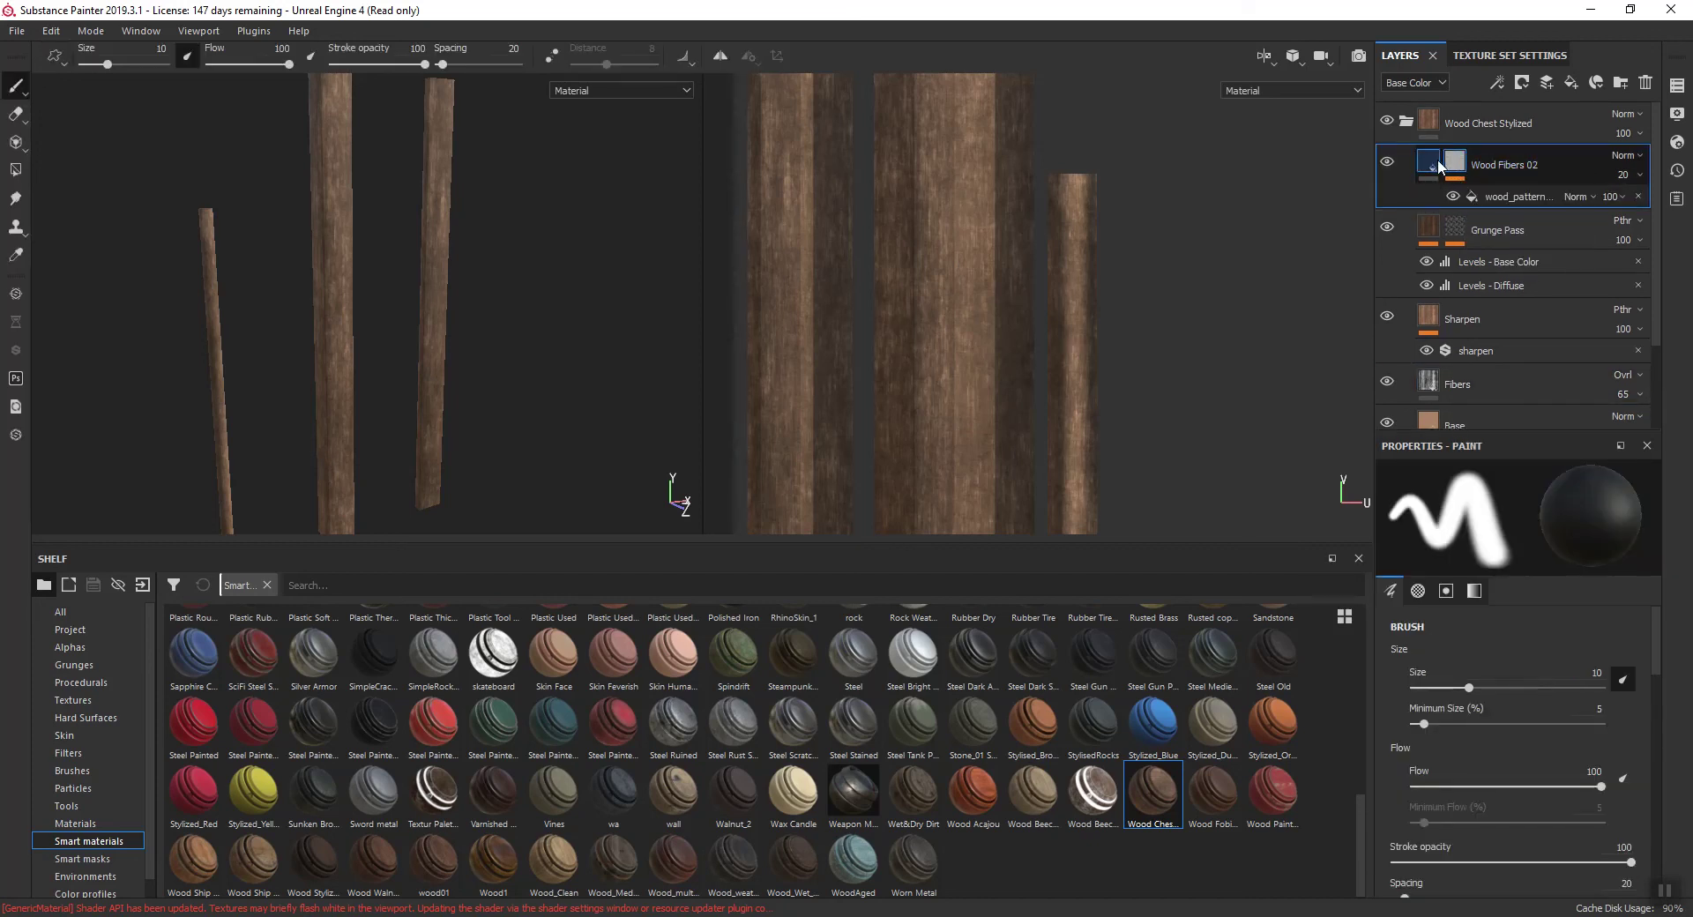
left_click(1515, 196)
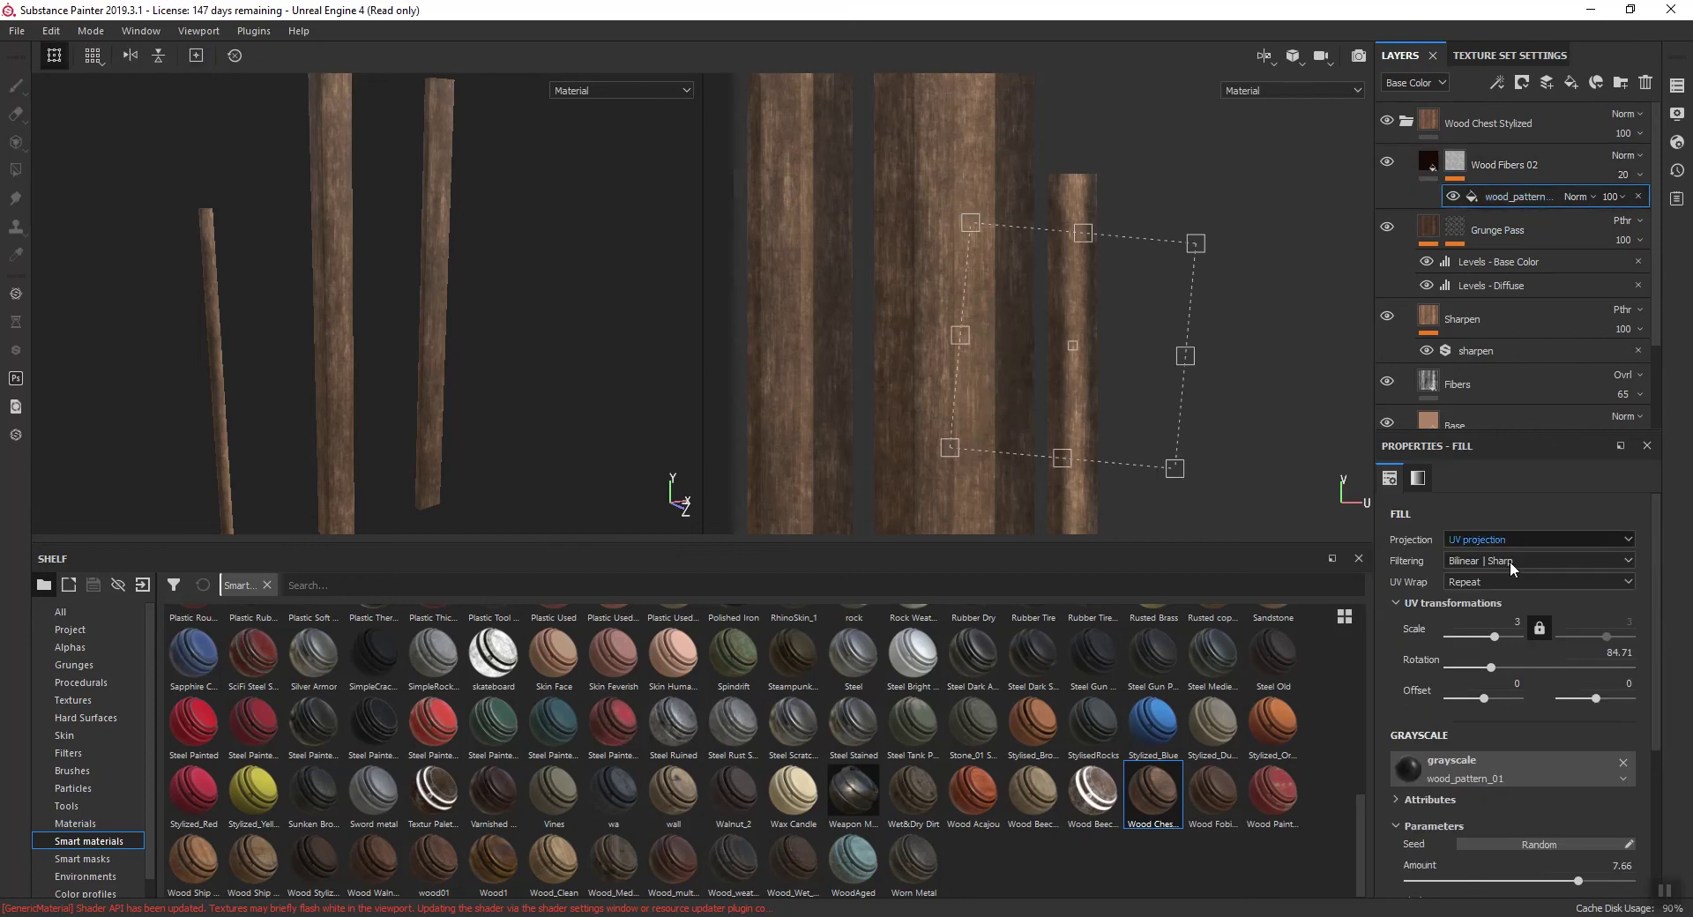
left_click(1622, 652)
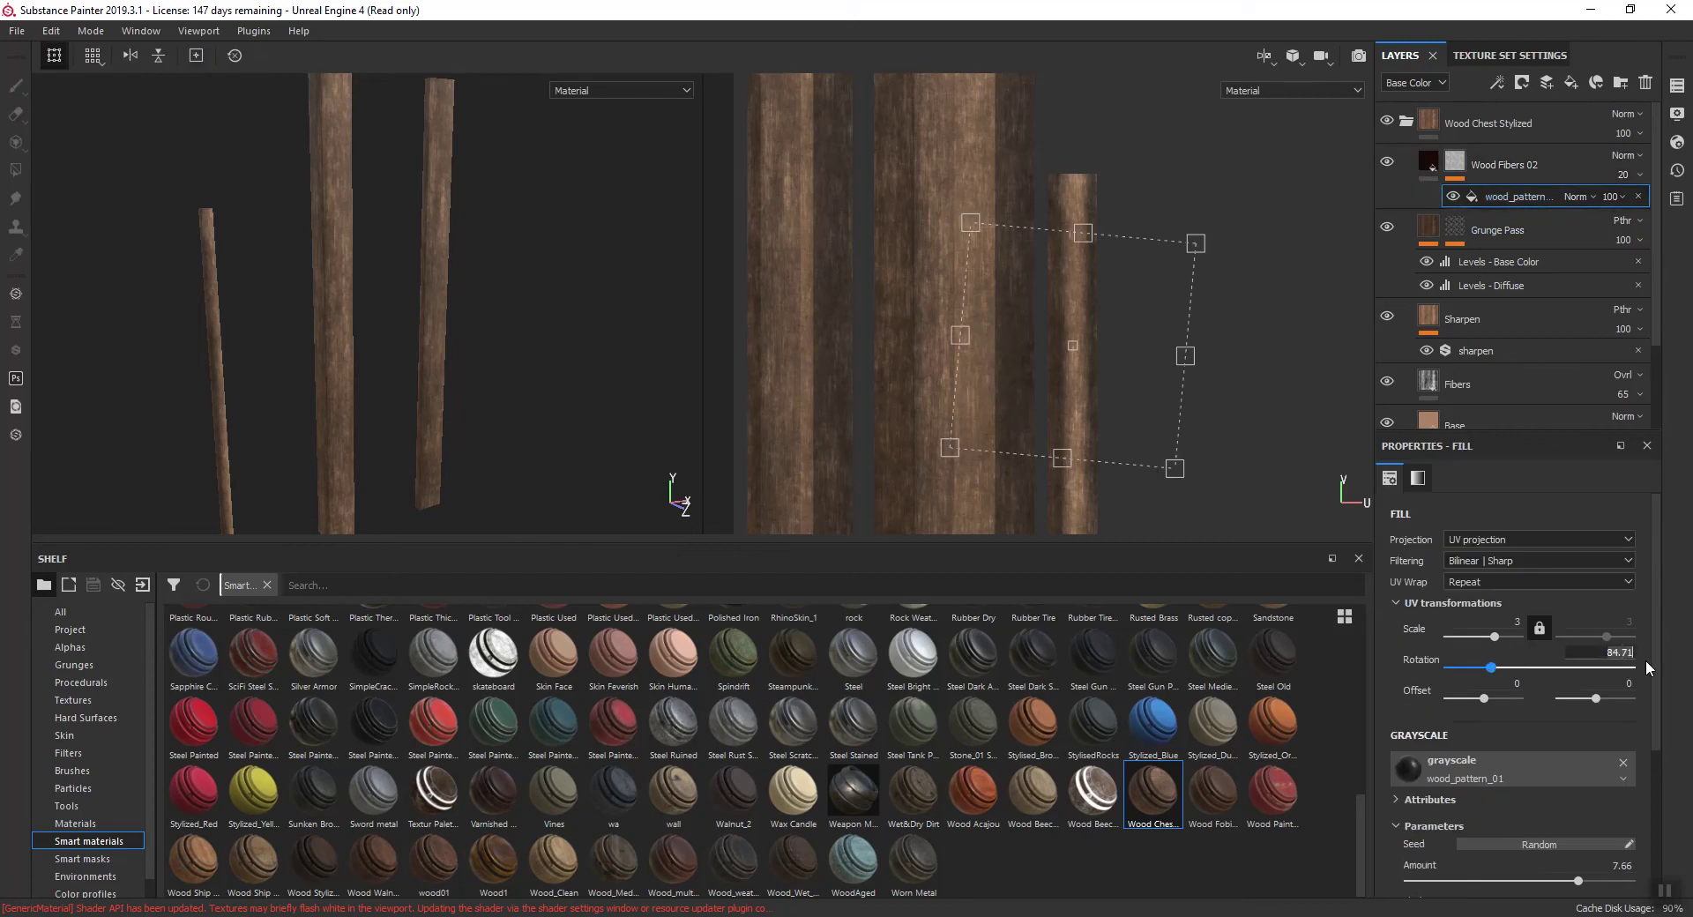
type("0")
key("Return")
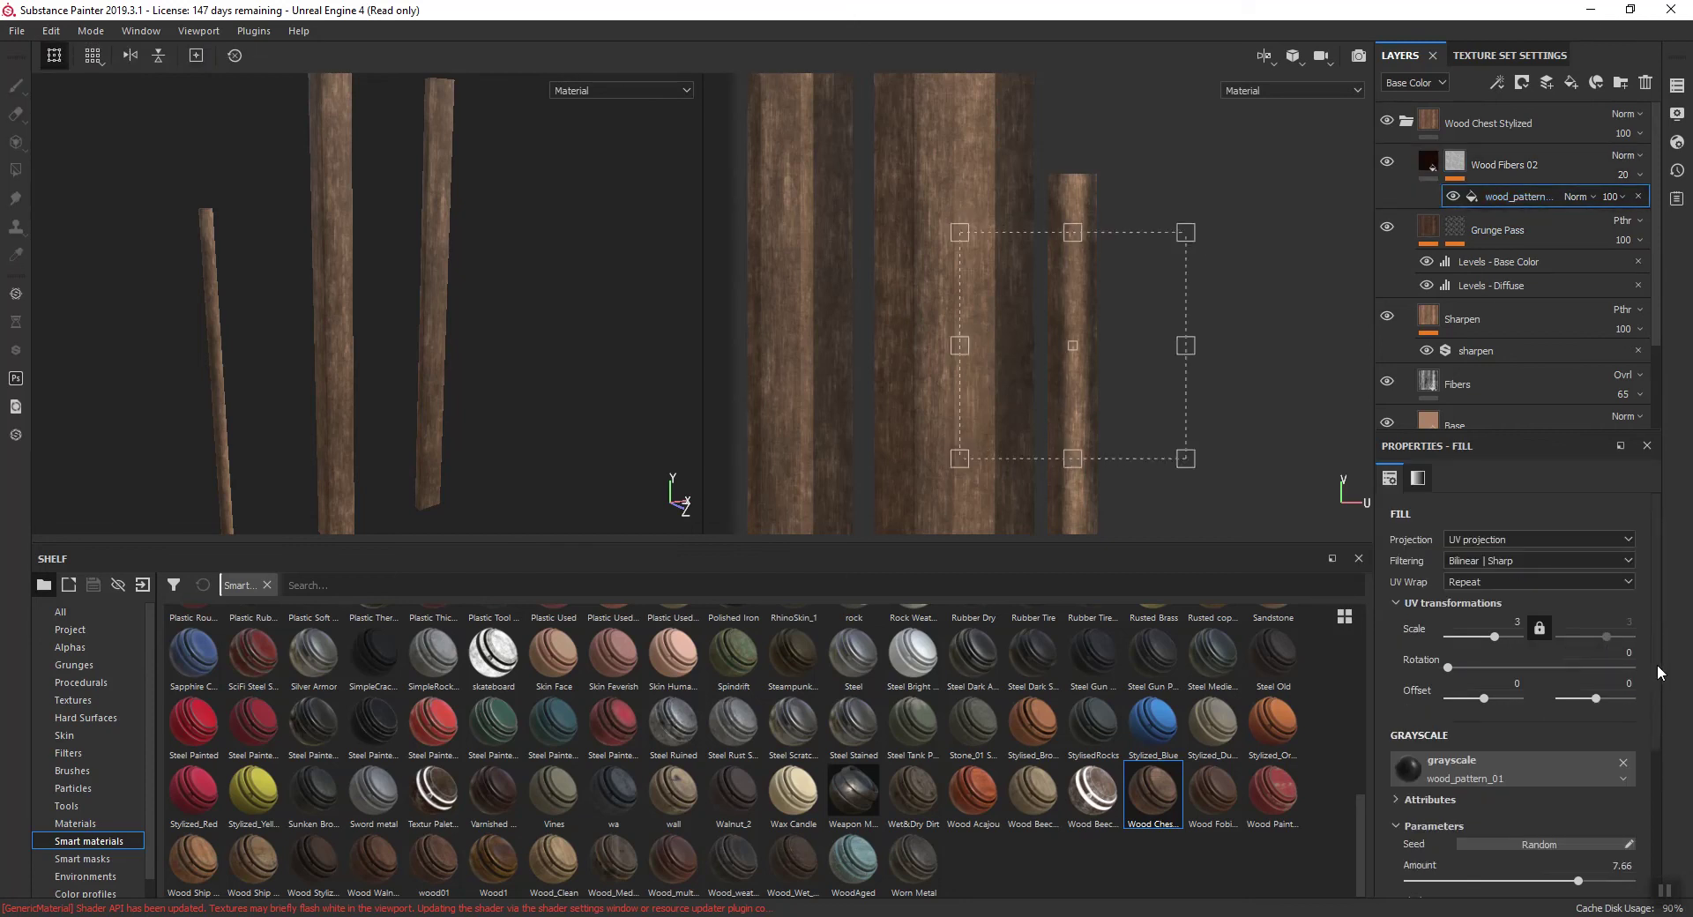
scroll(1024, 299, "up", 3)
mouse_move(1151, 318)
left_mouse_down()
mouse_move(1190, 294)
mouse_move(1165, 305)
left_mouse_up()
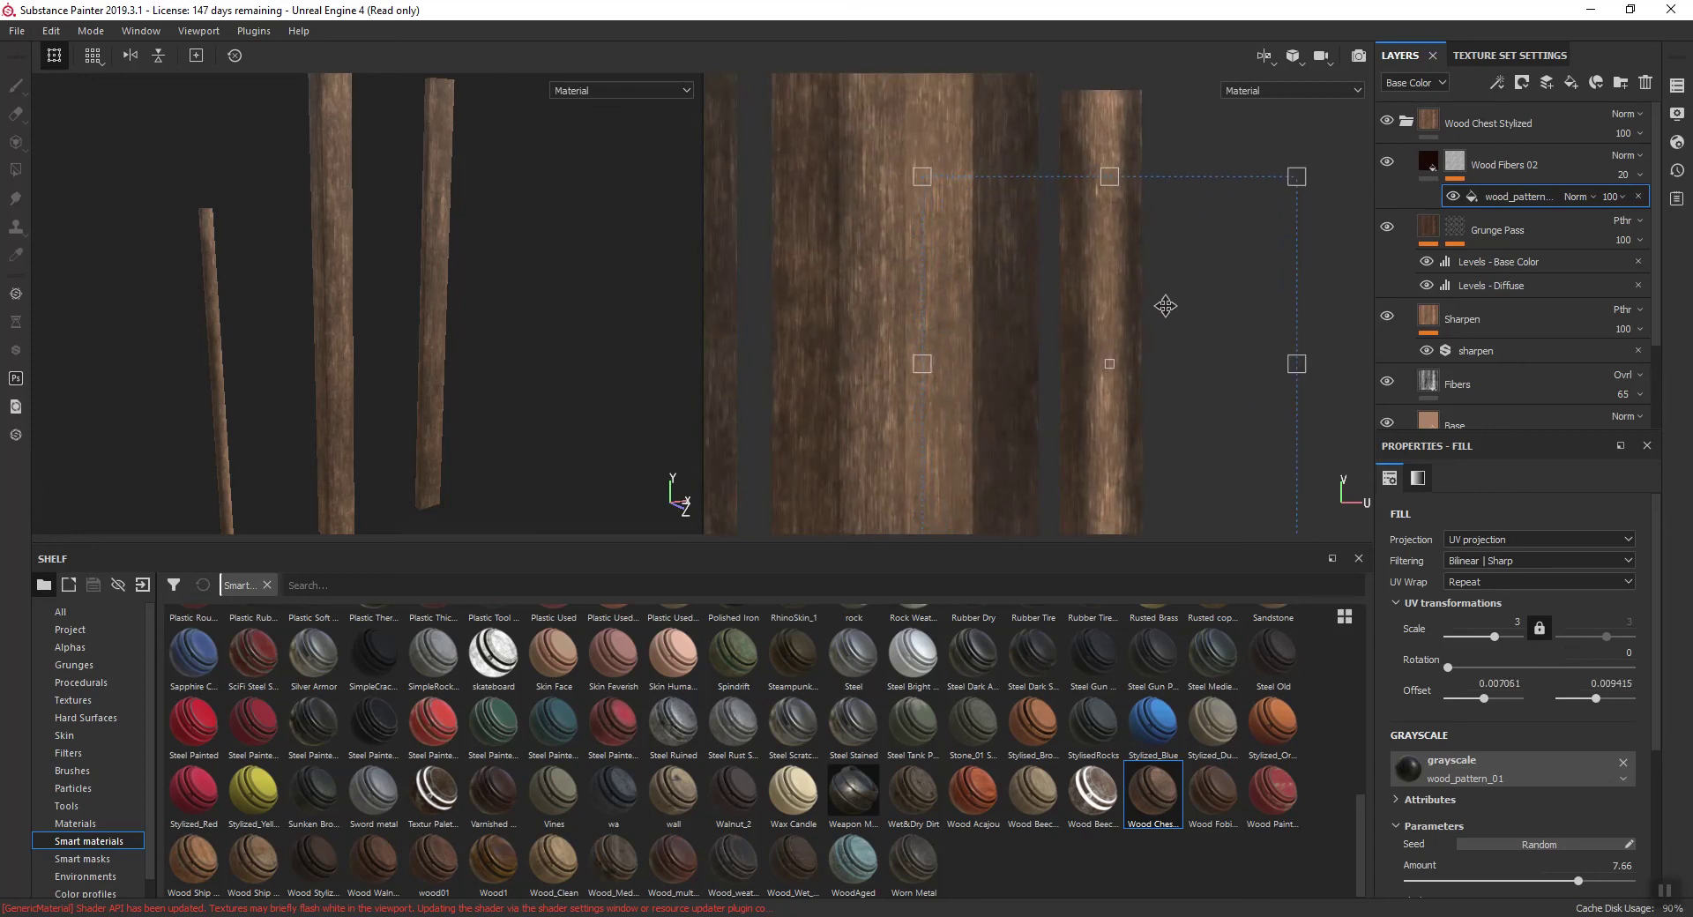
scroll(1165, 305, "down", 3)
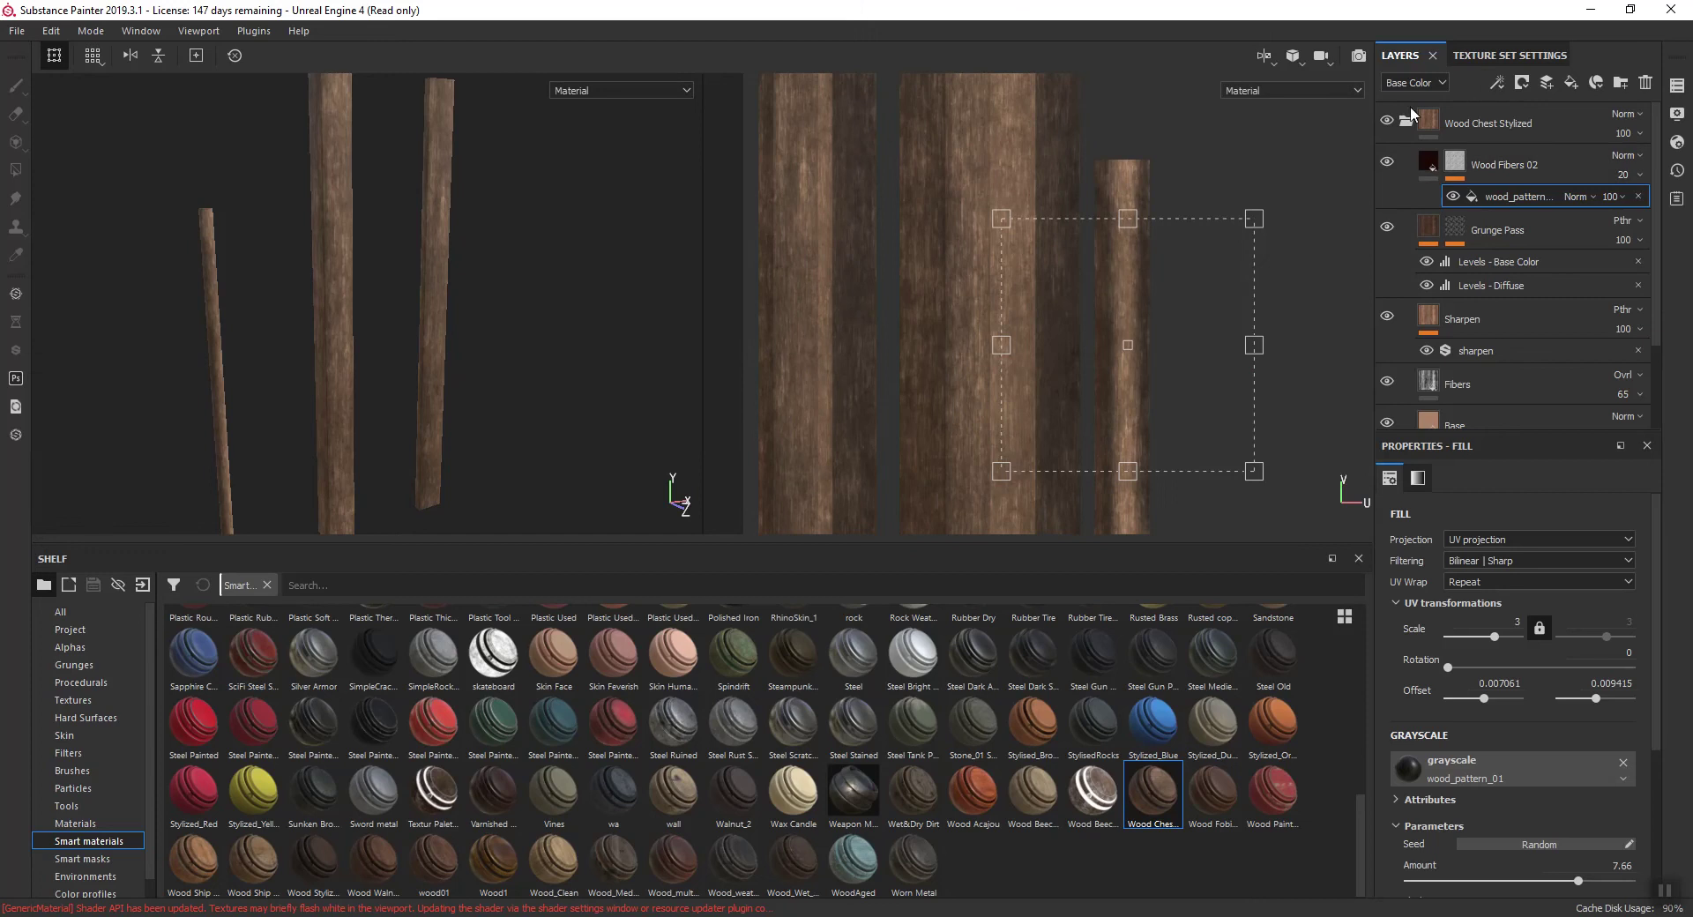
left_click(1409, 122)
left_click(1430, 123)
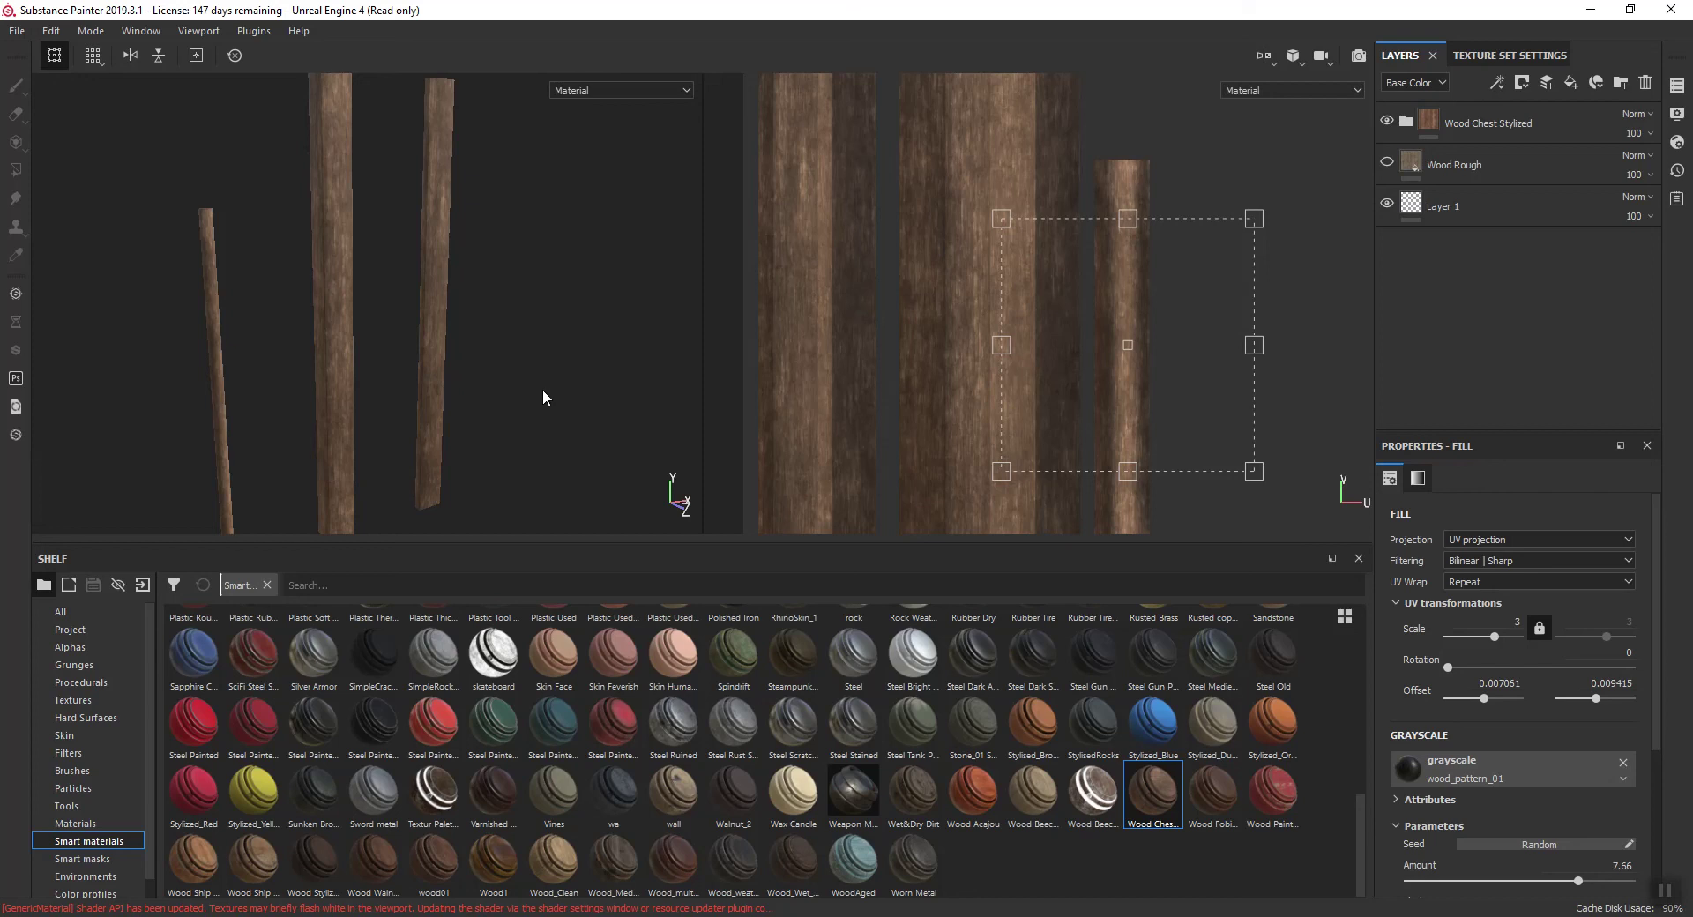
left_click(16, 35)
Export the DefaultMaterial textures as Unreal Engine 4 packed PNGs into the scenes Wood folder
left_click(44, 344)
left_click(805, 201)
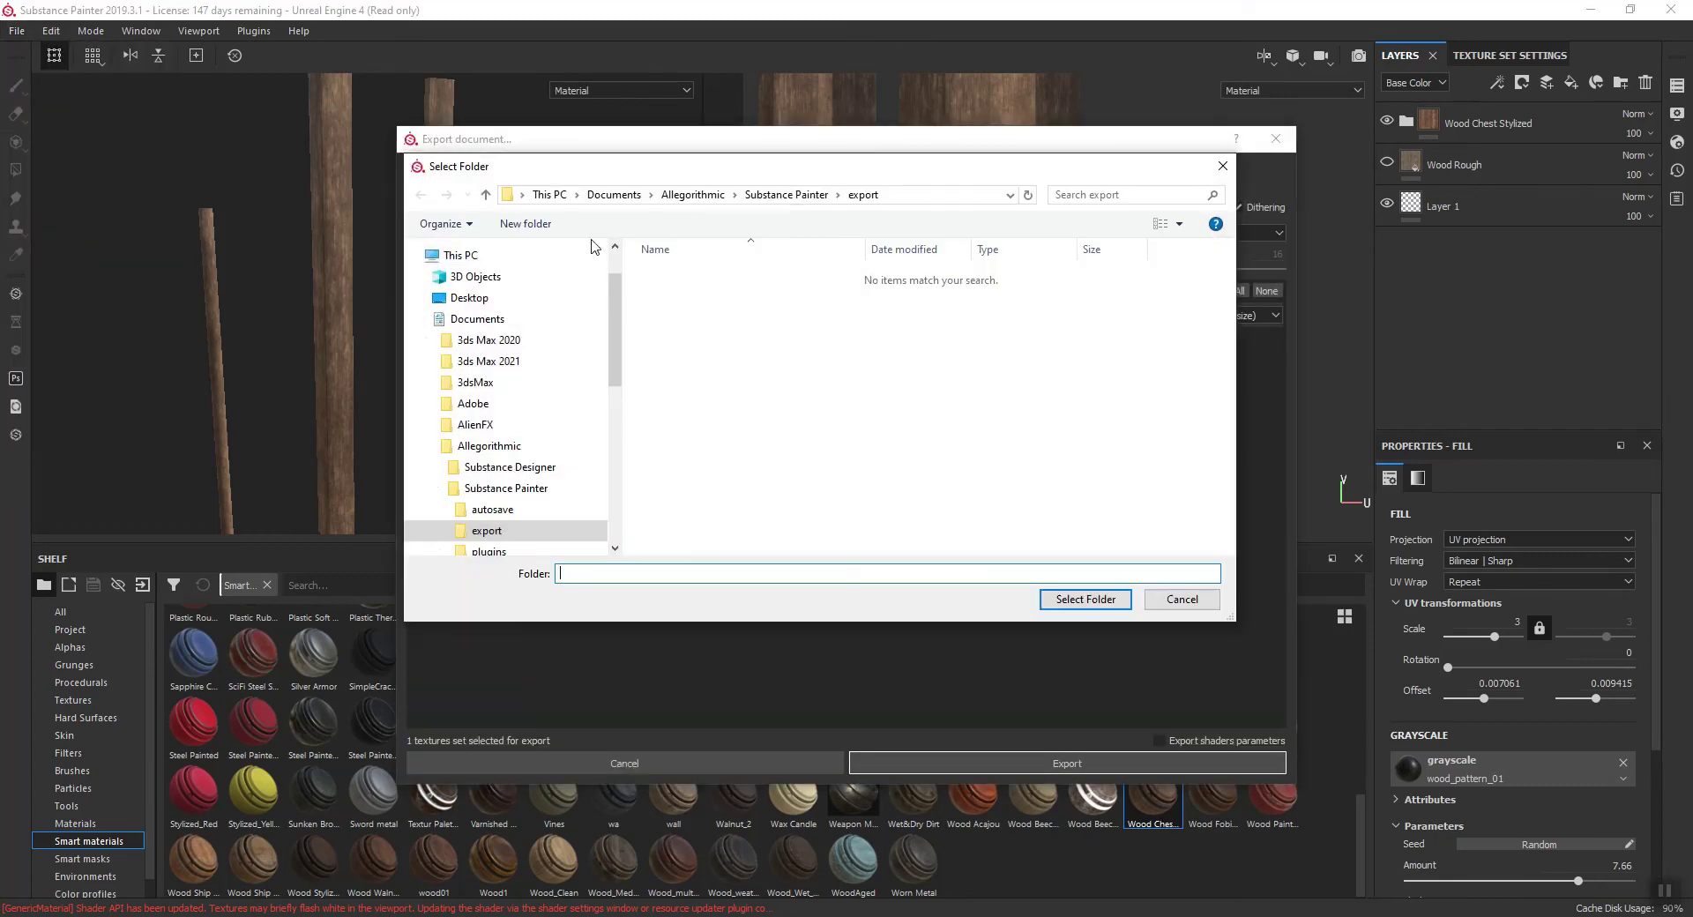
left_click(491, 361)
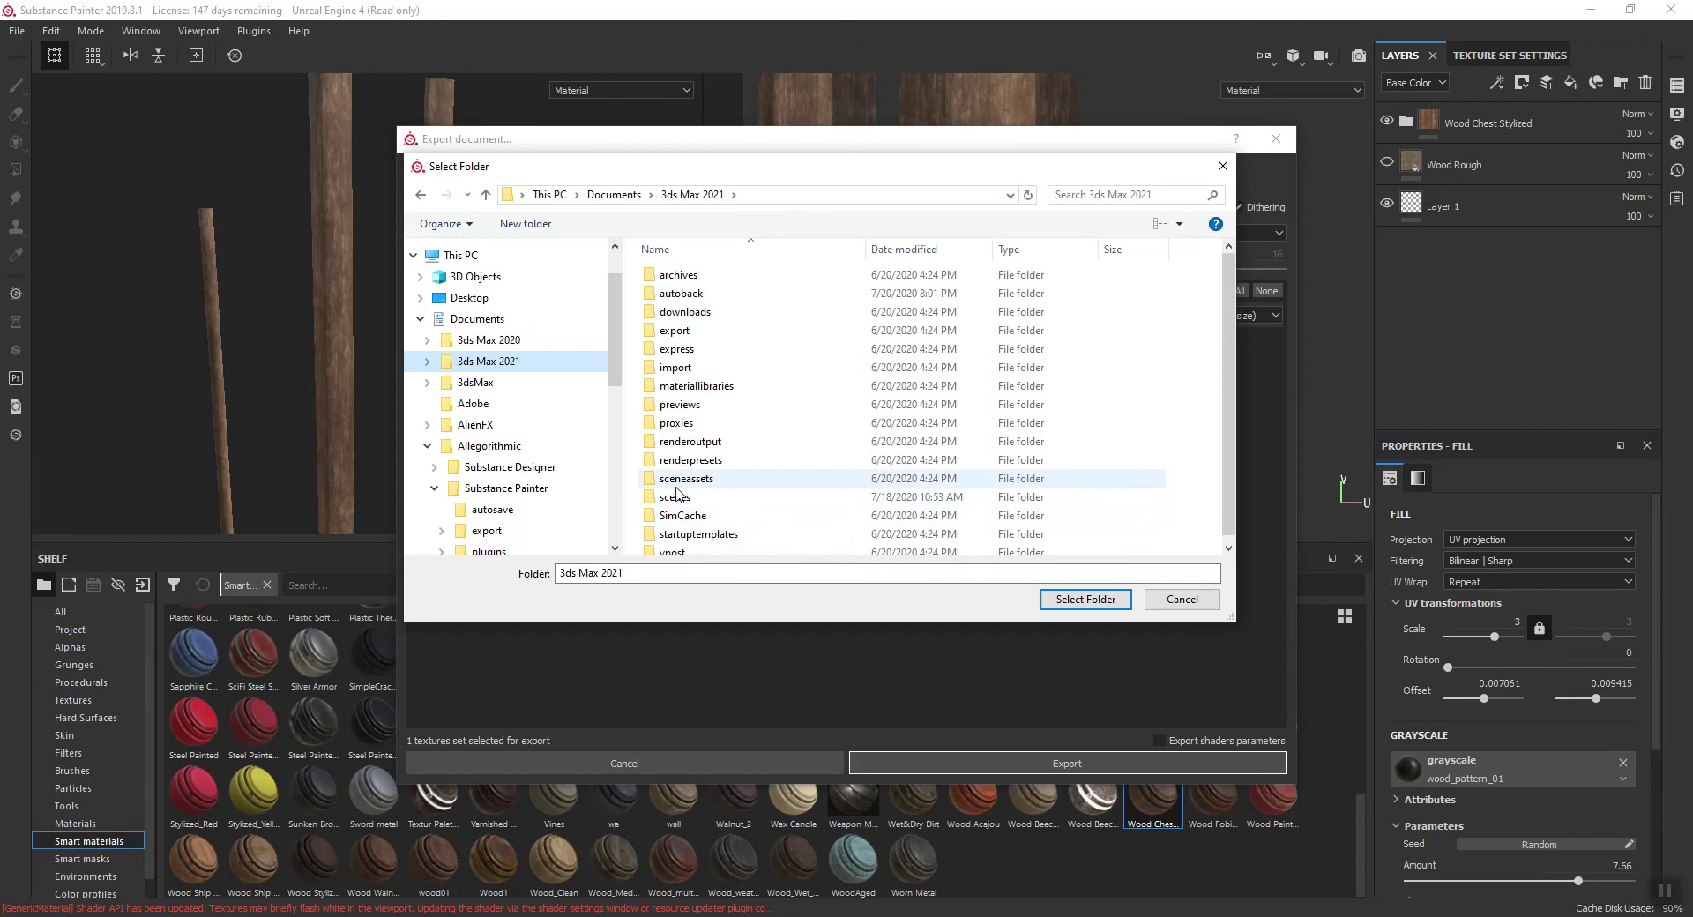
left_click(675, 497)
double_click(675, 497)
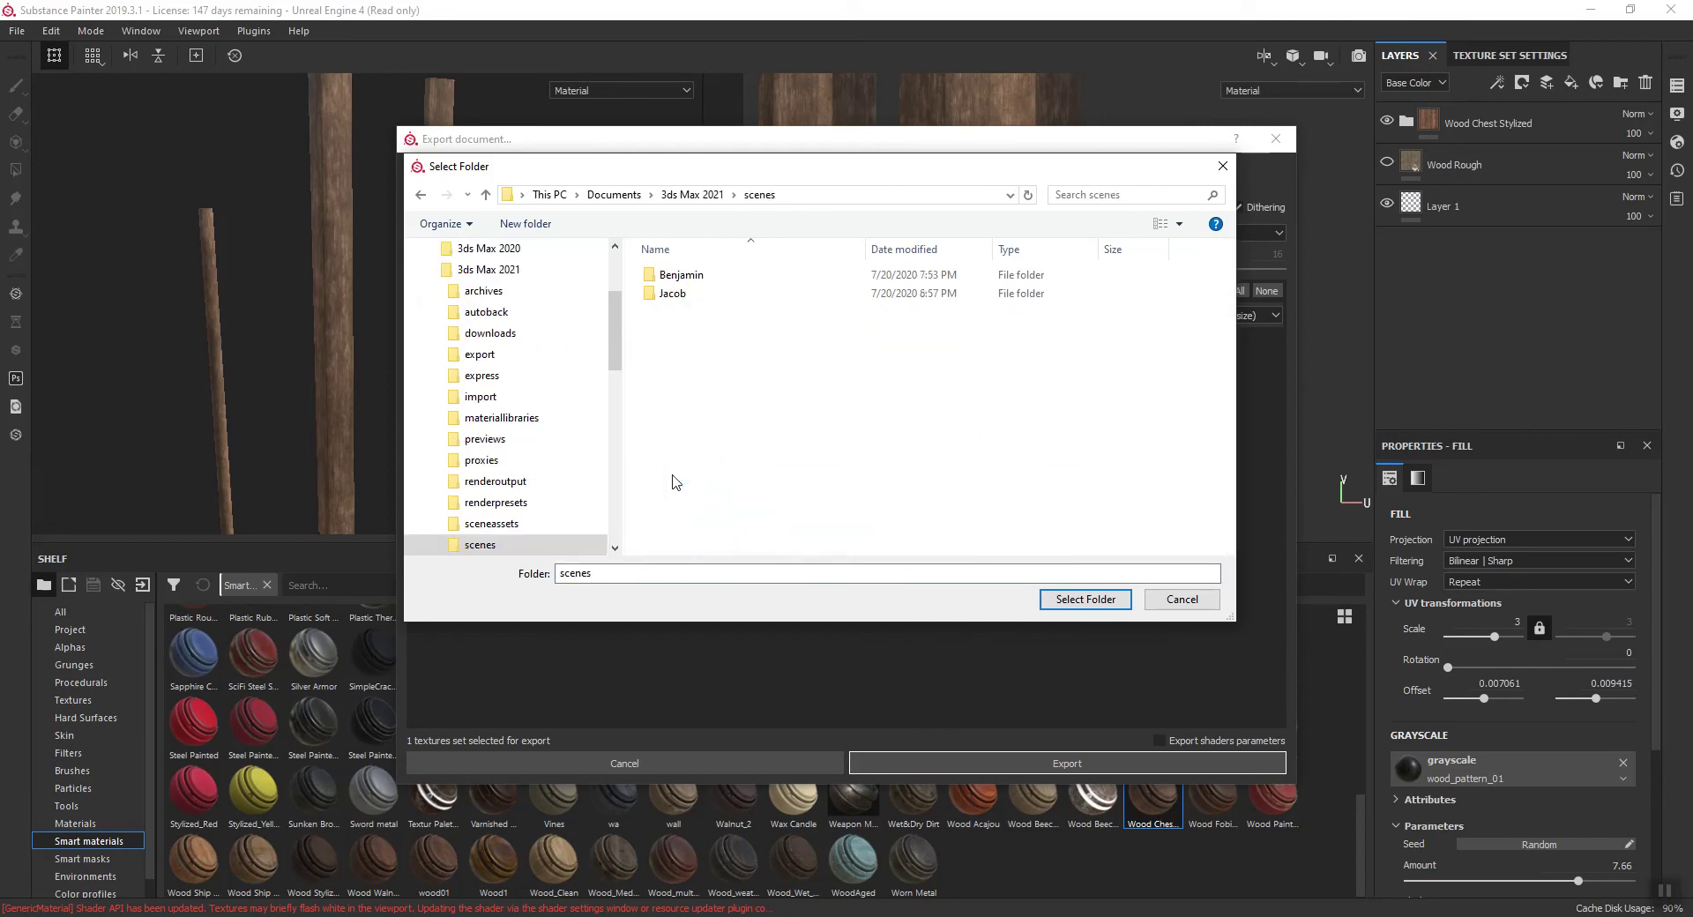
left_click(673, 274)
double_click(674, 275)
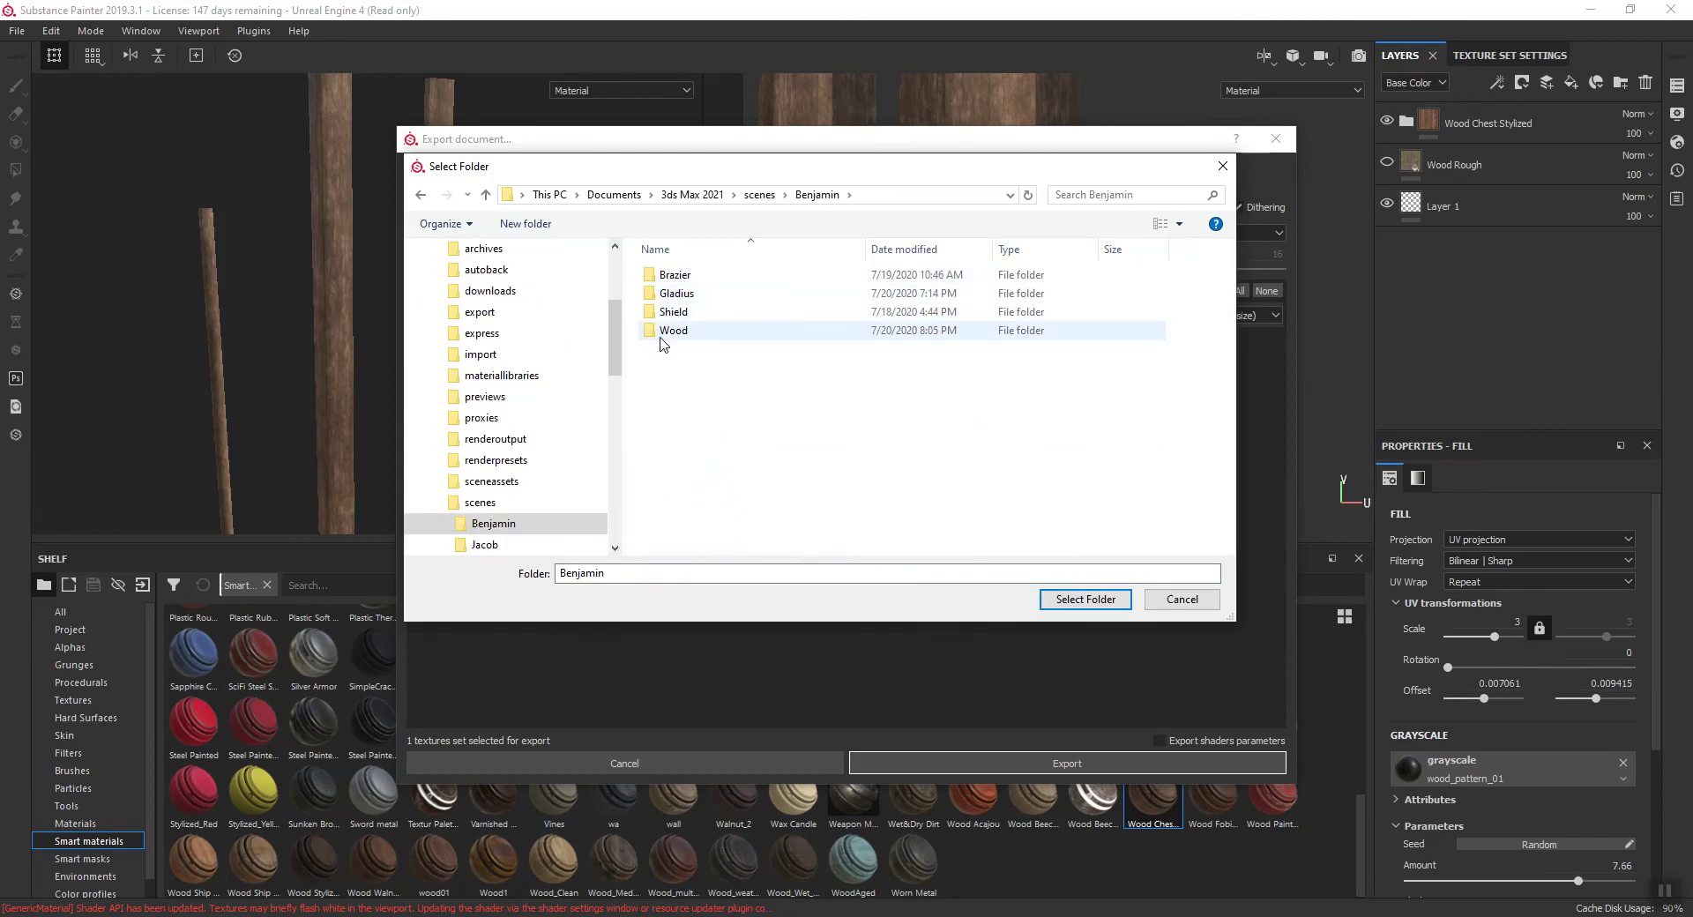
double_click(670, 332)
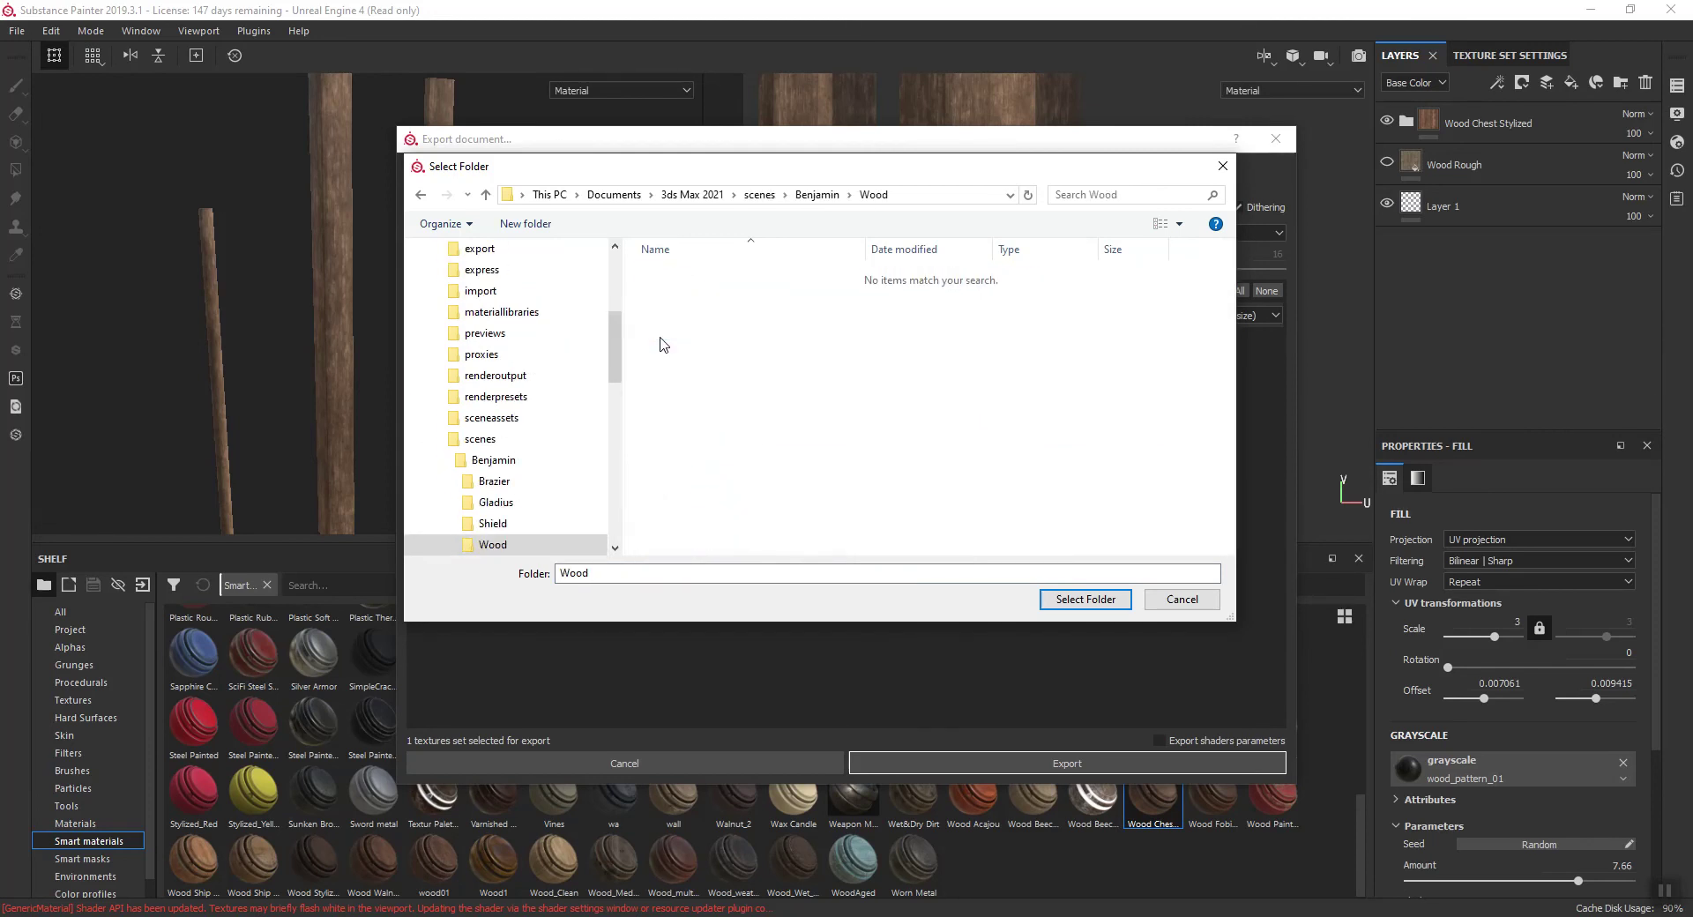
left_click(1087, 599)
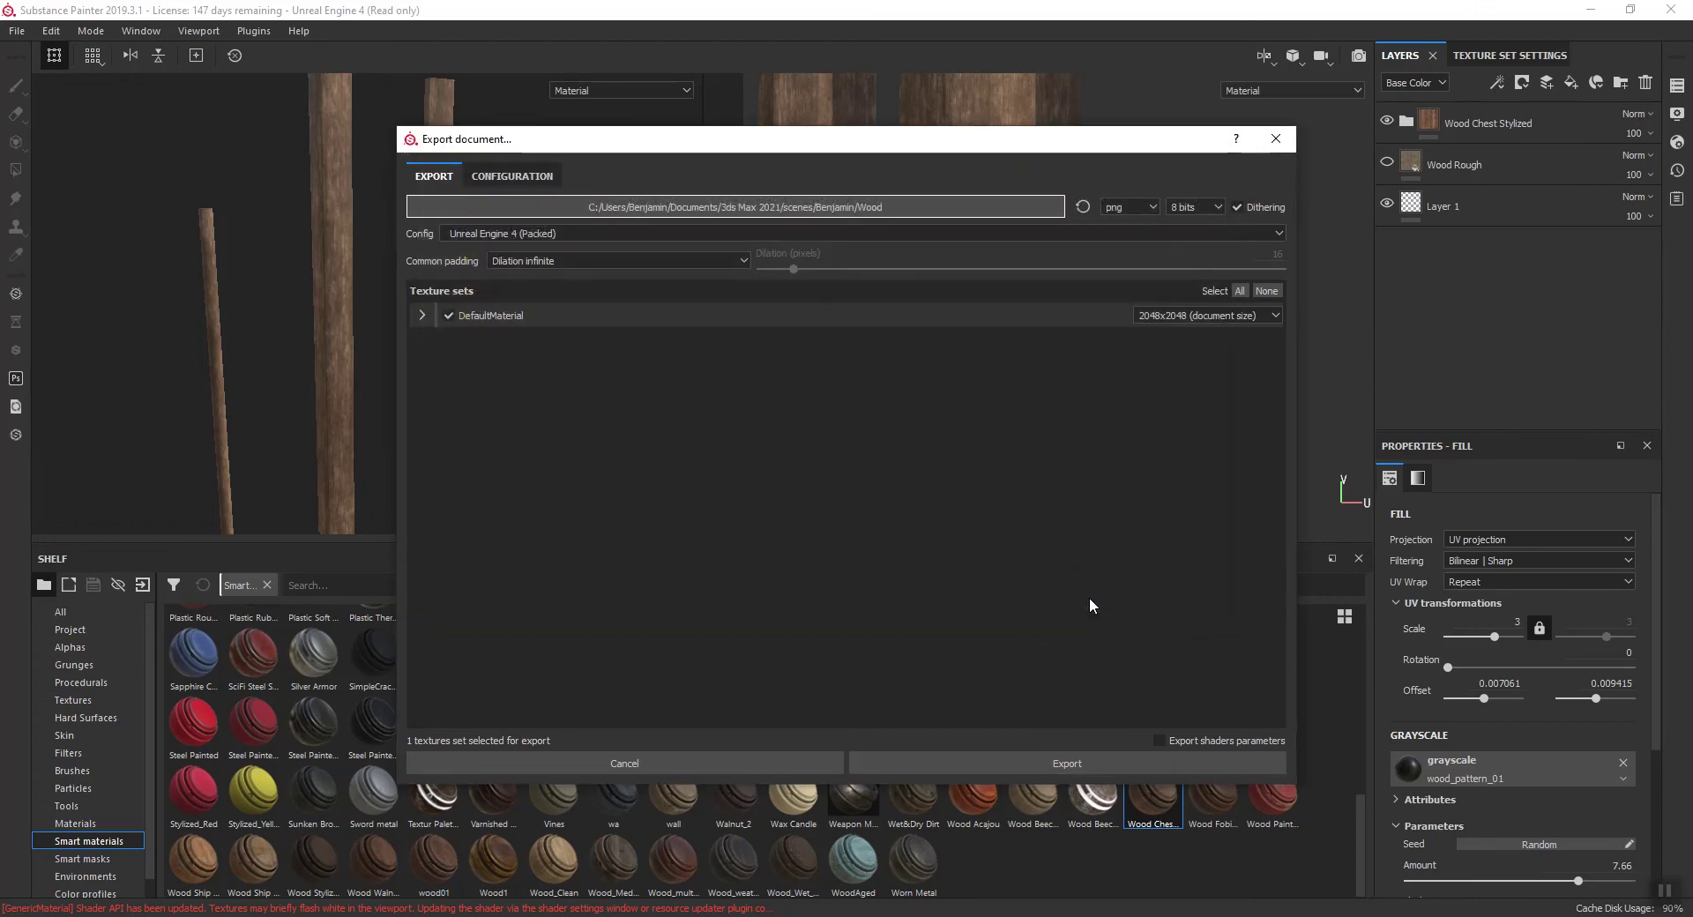
left_click(970, 760)
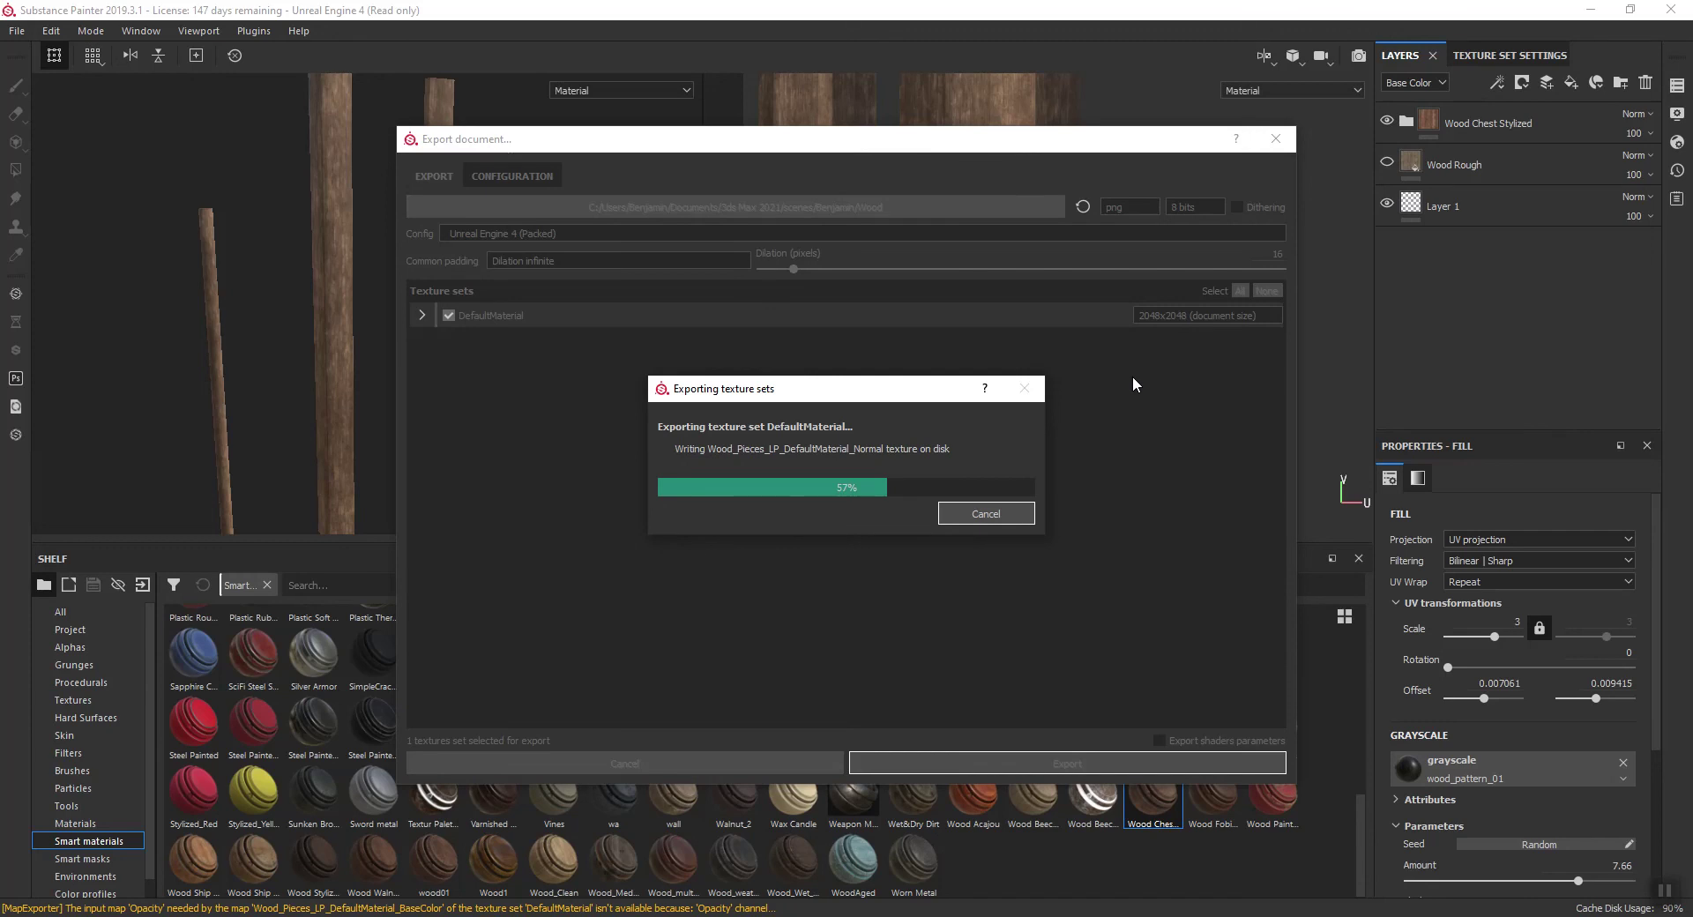
left_click(890, 478)
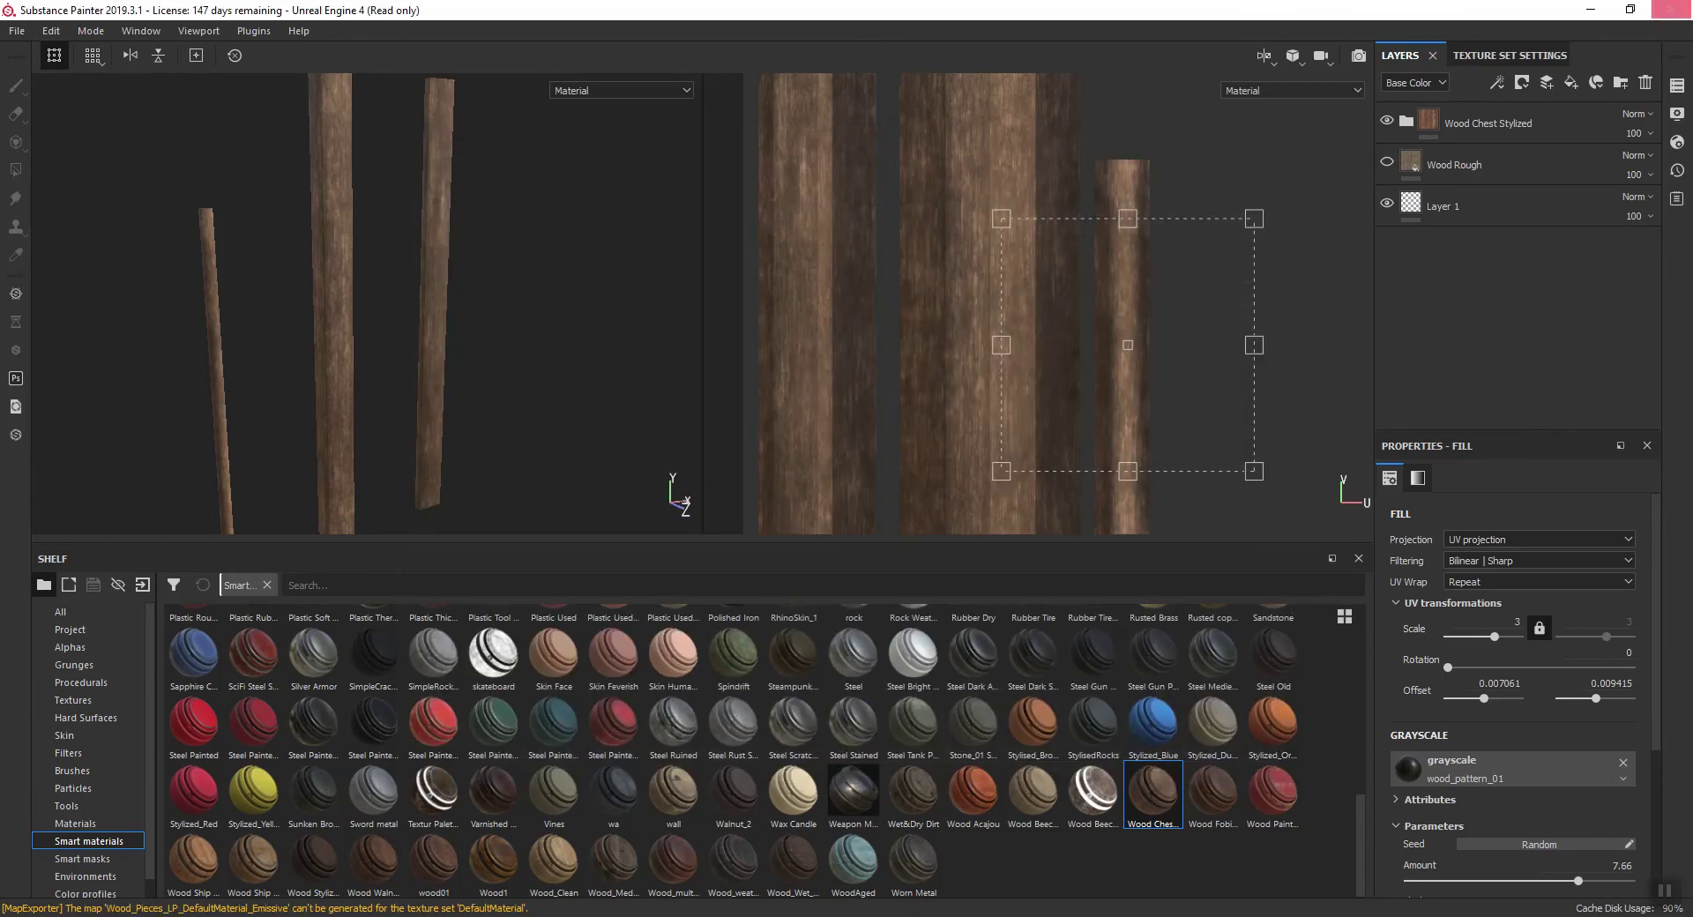
Save the Painter project as 'Wood' in the Wood folder and close Substance Painter
left_click(1670, 8)
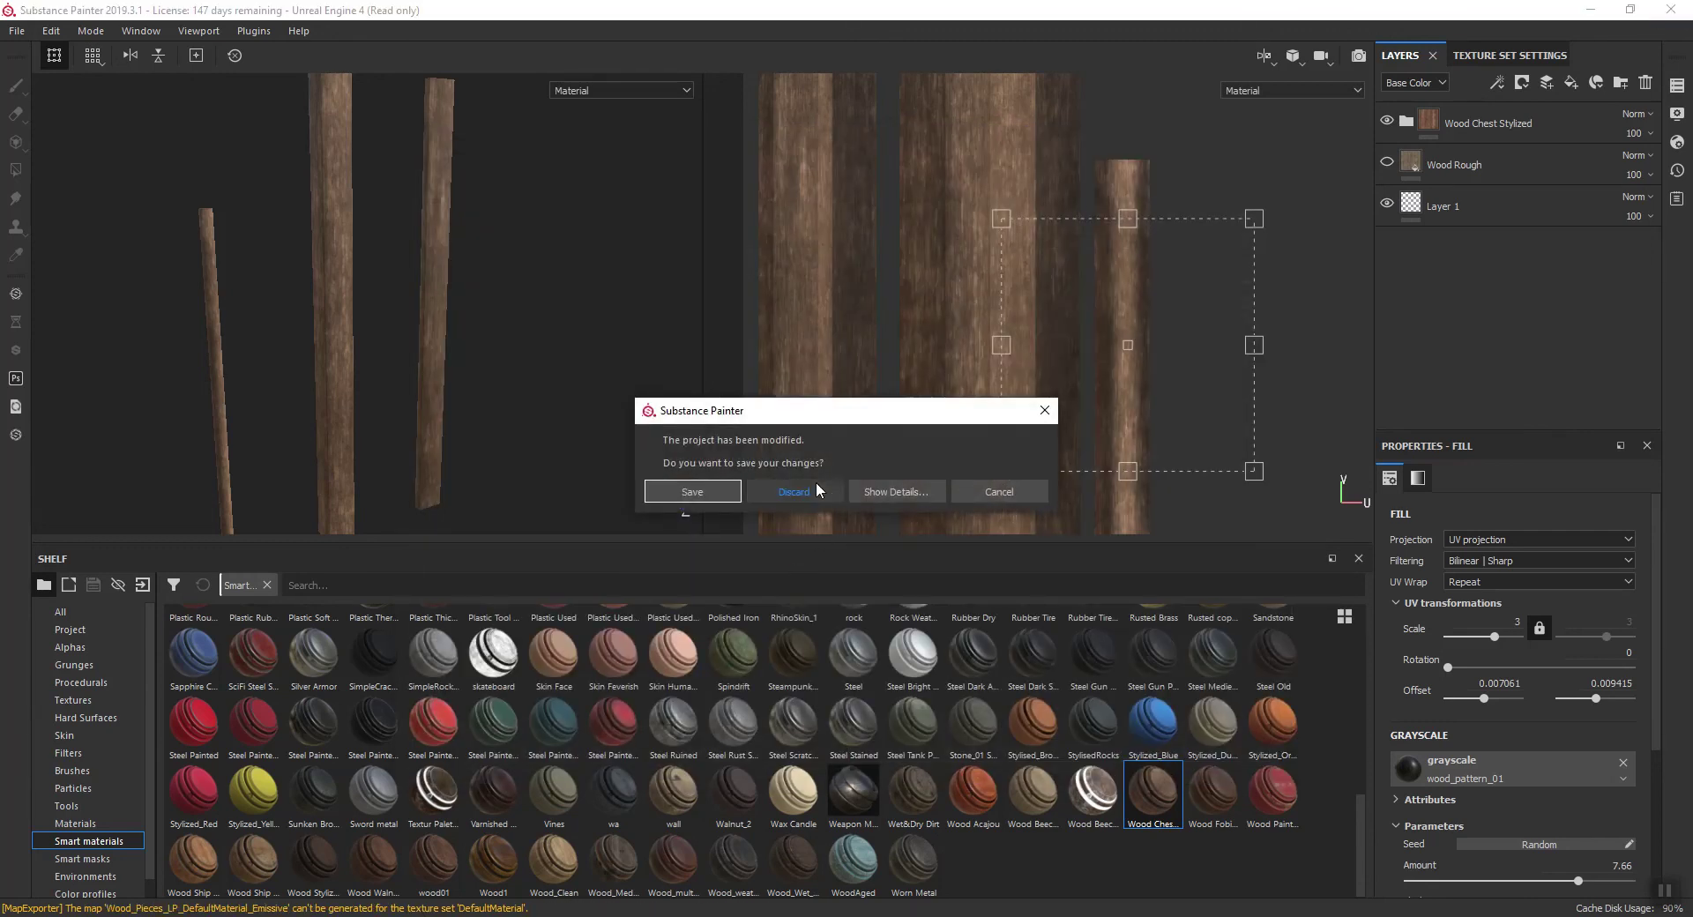
left_click(670, 490)
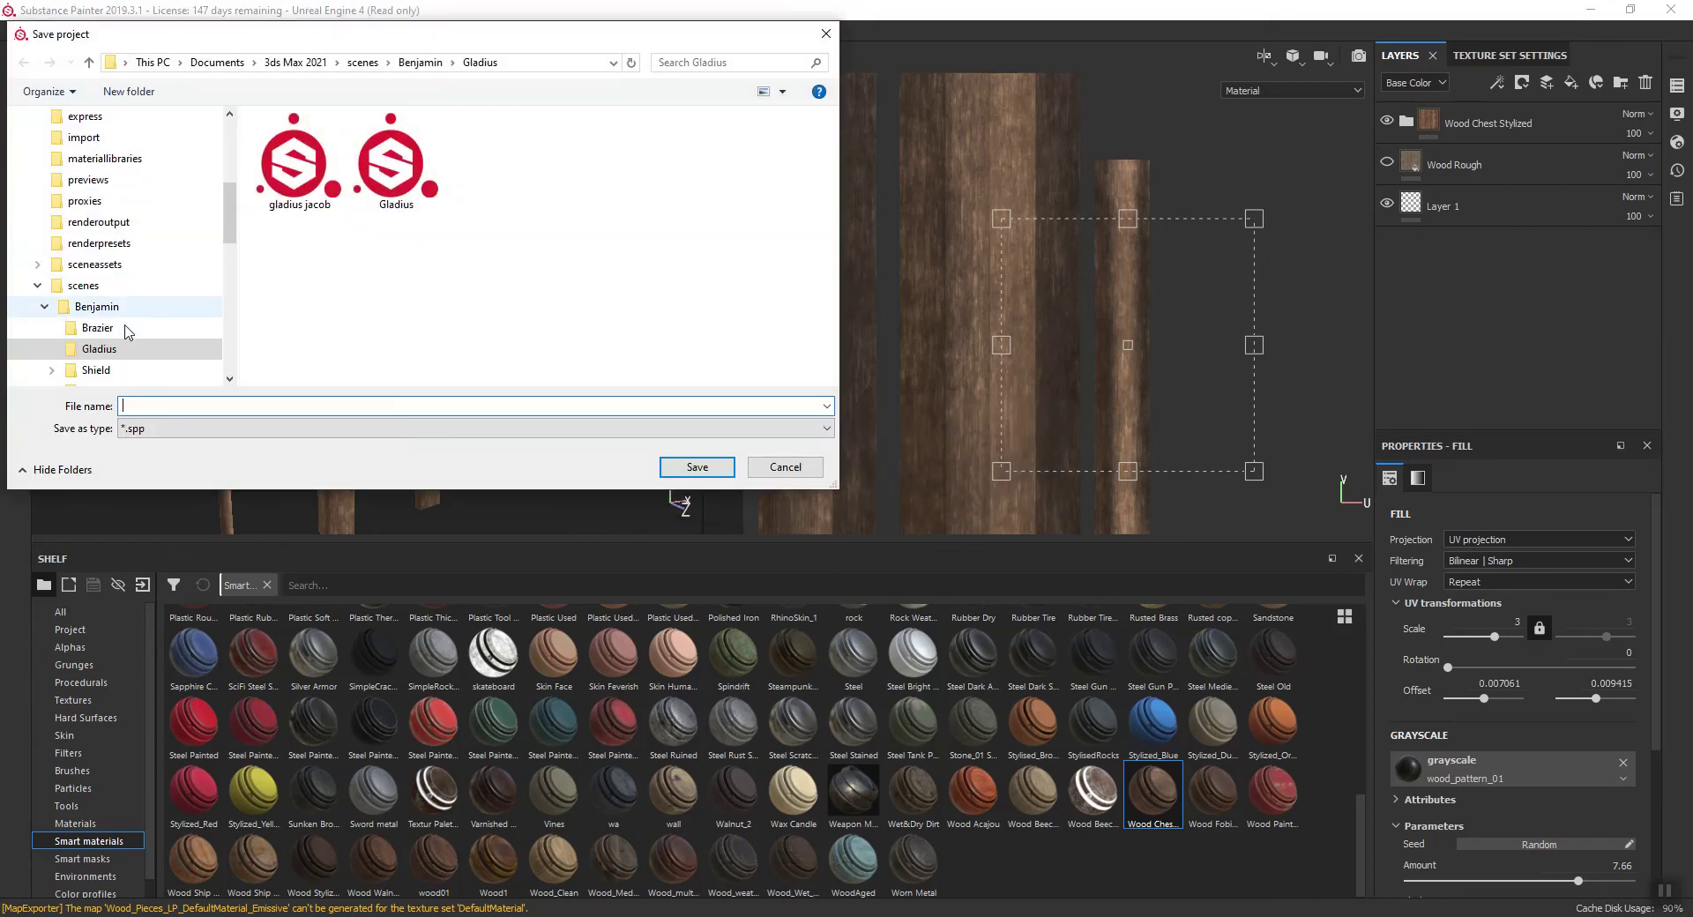
left_click(93, 329)
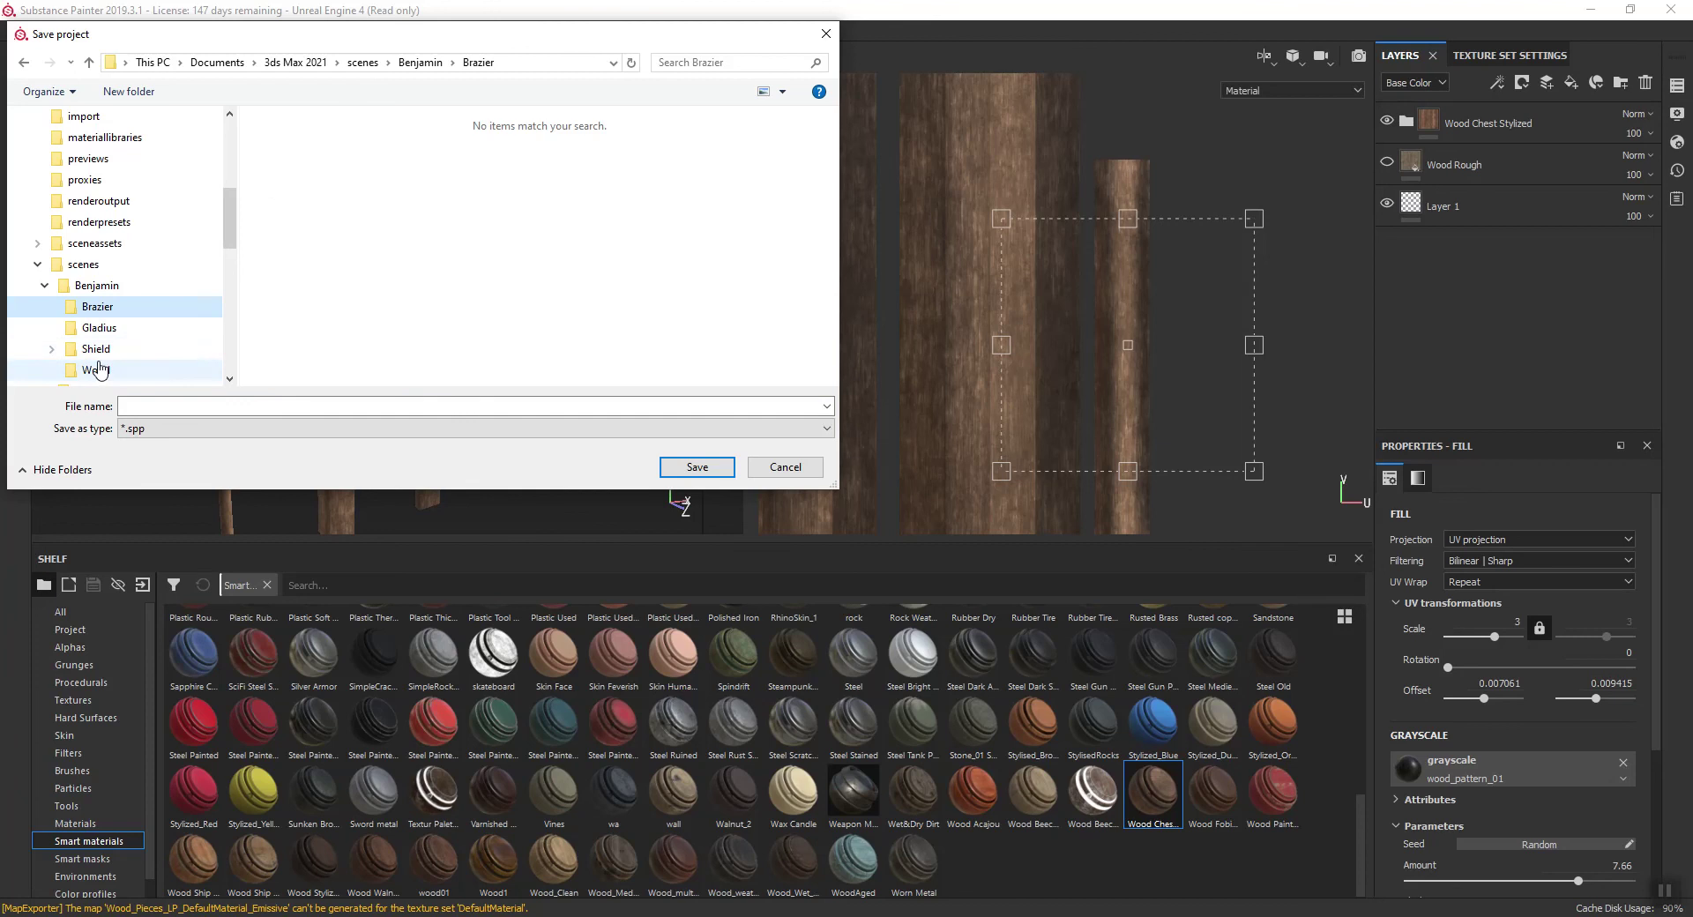
left_click(96, 369)
left_click(232, 407)
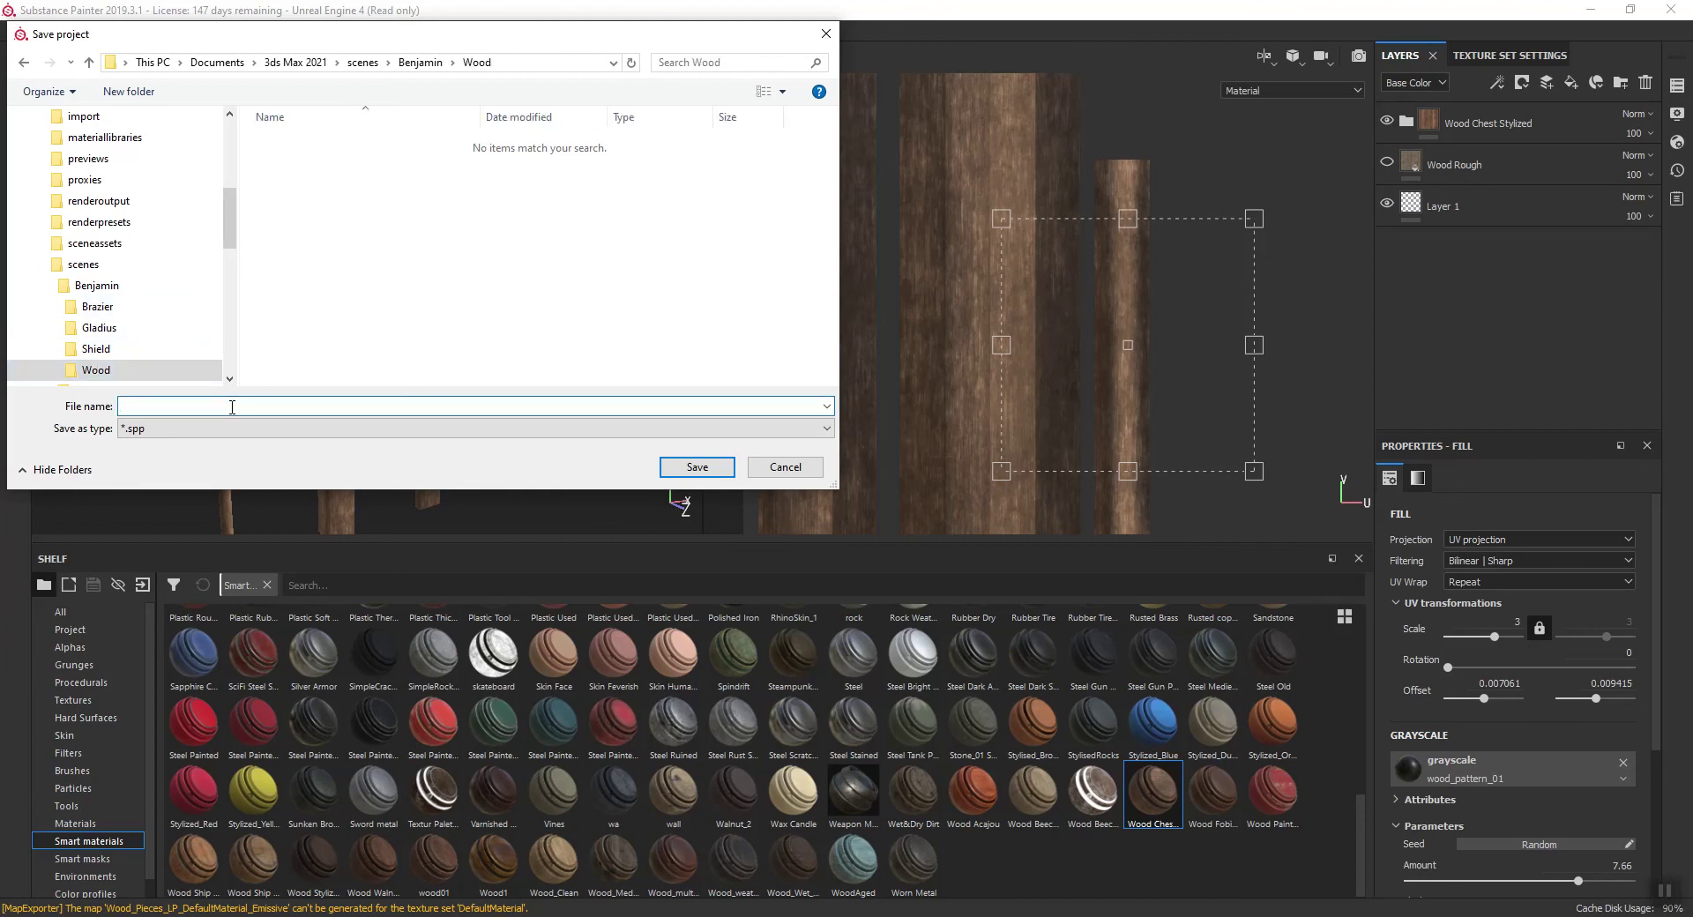
type("Wood")
key("Tab")
key("shift+Tab")
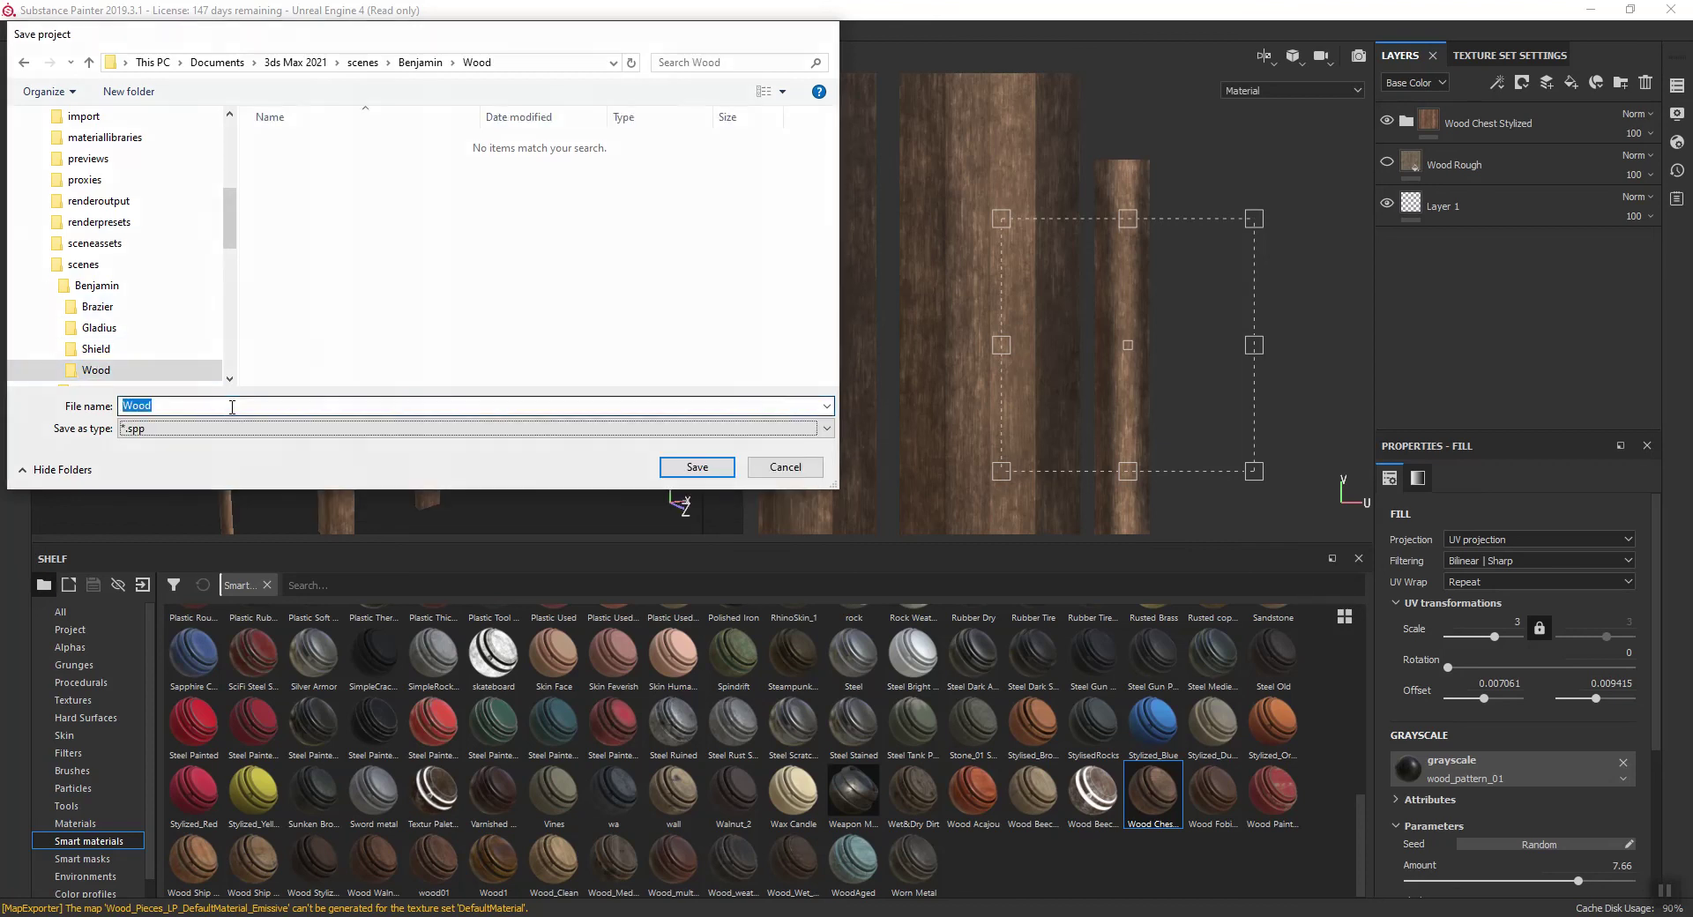
key("Return")
left_click(1670, 9)
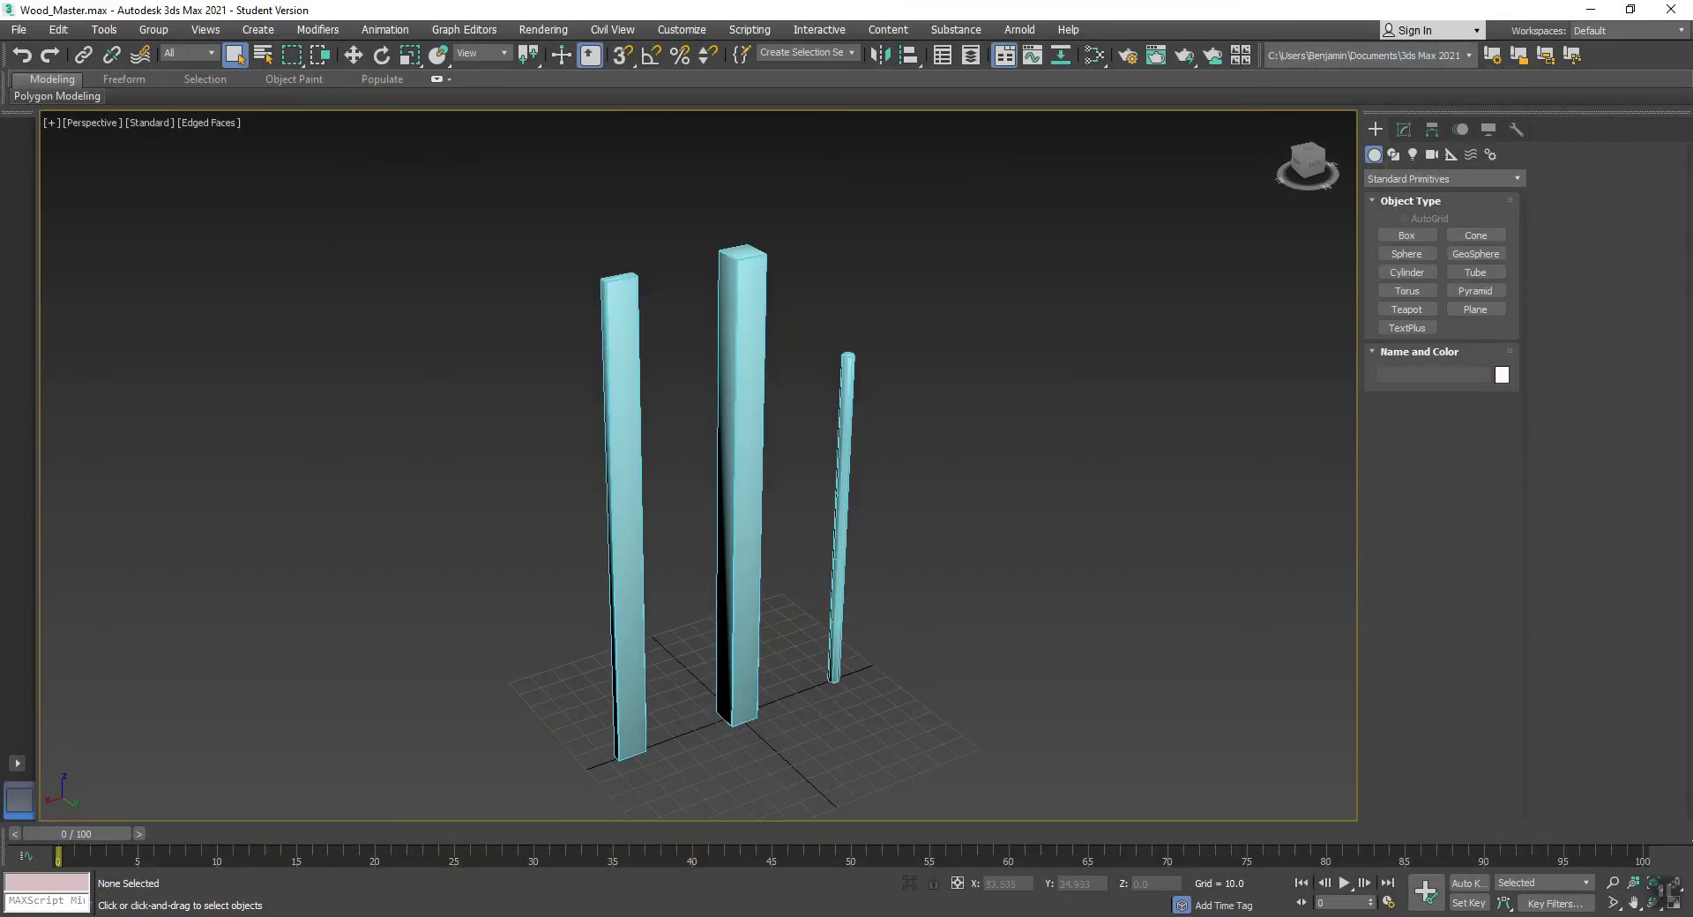
Show the Wood folder's files as large thumbnails
key("alt+Tab")
left_click(491, 414)
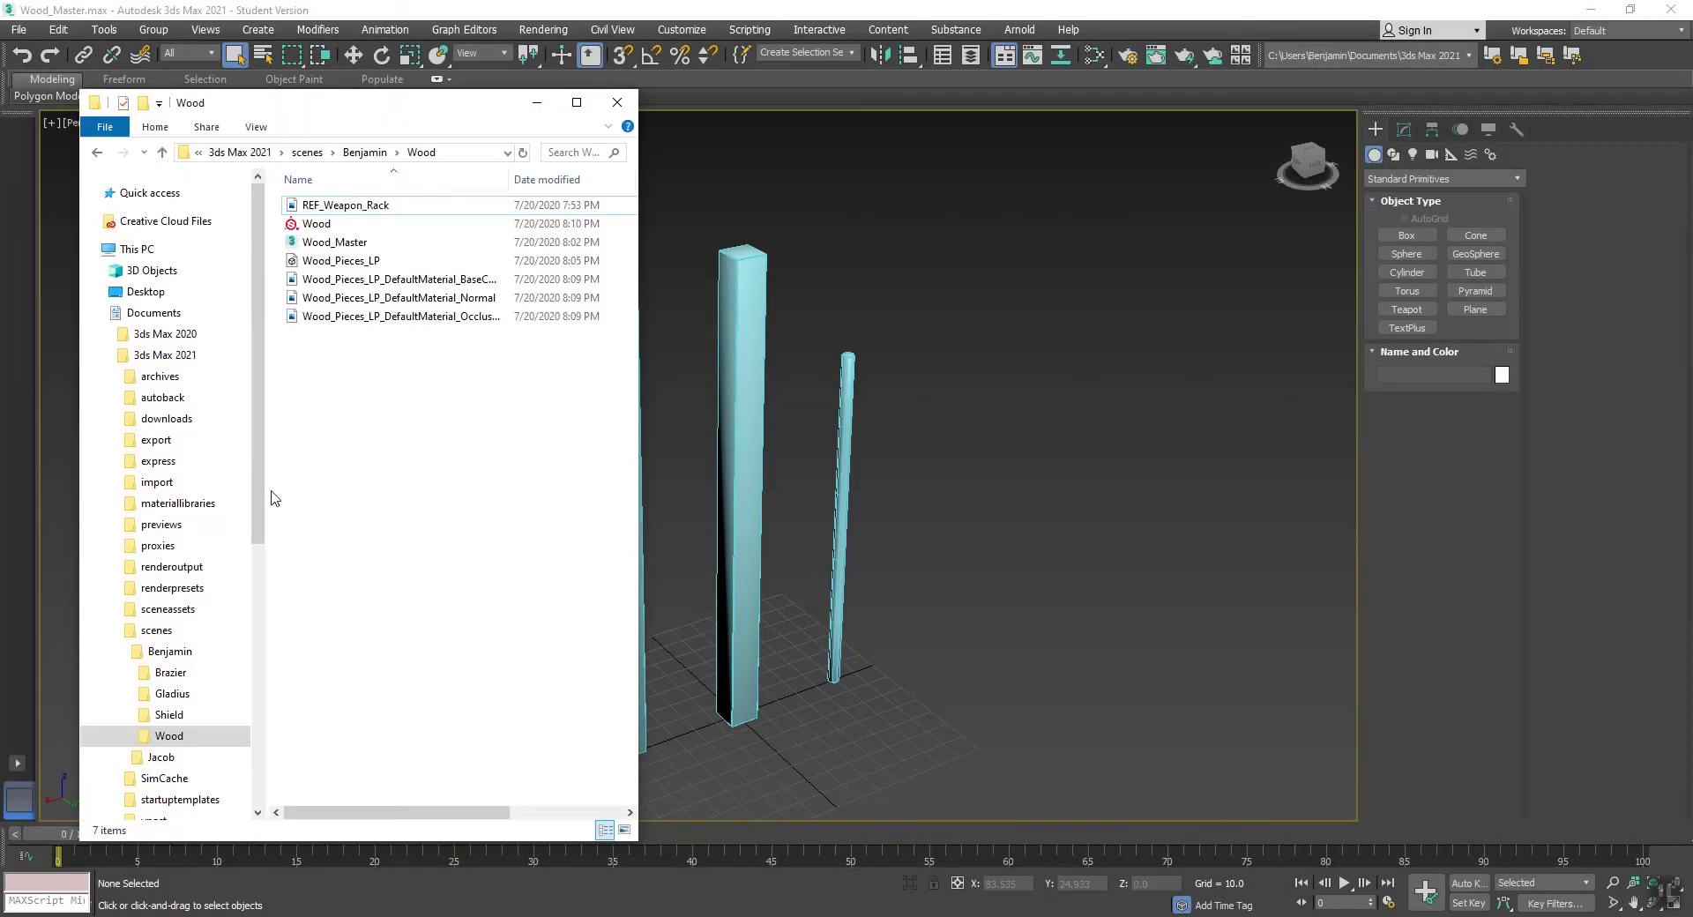
right_click(456, 544)
mouse_move(359, 556)
left_click(497, 576)
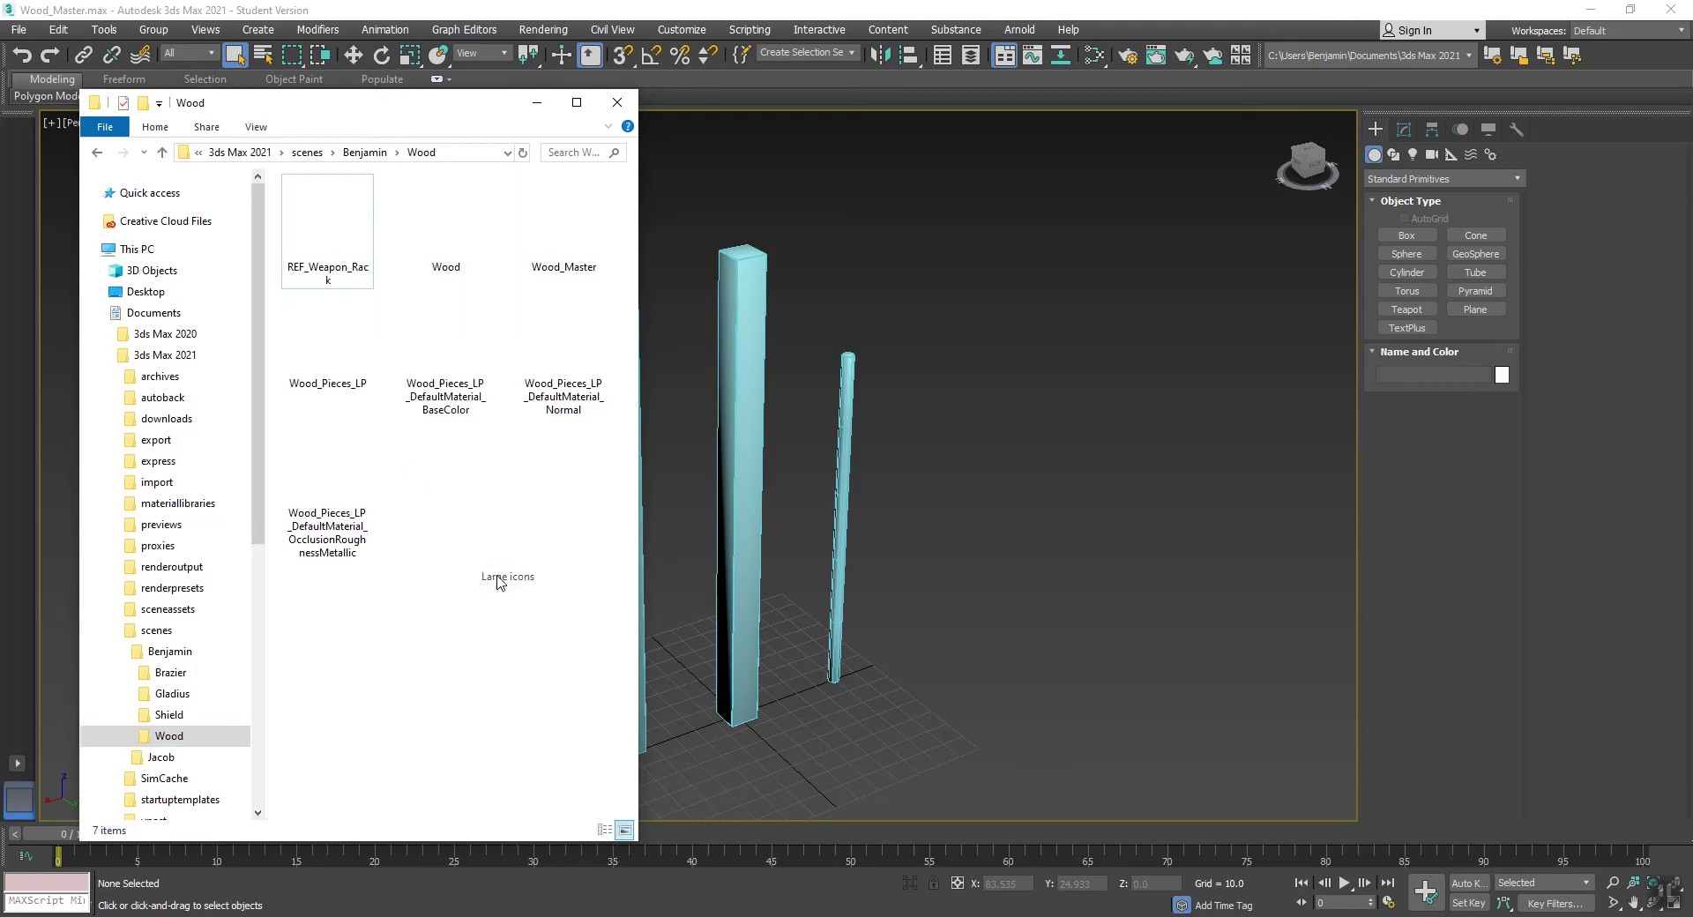
Rename the BaseColor texture to Wood_Pieces_BC
left_click(452, 335)
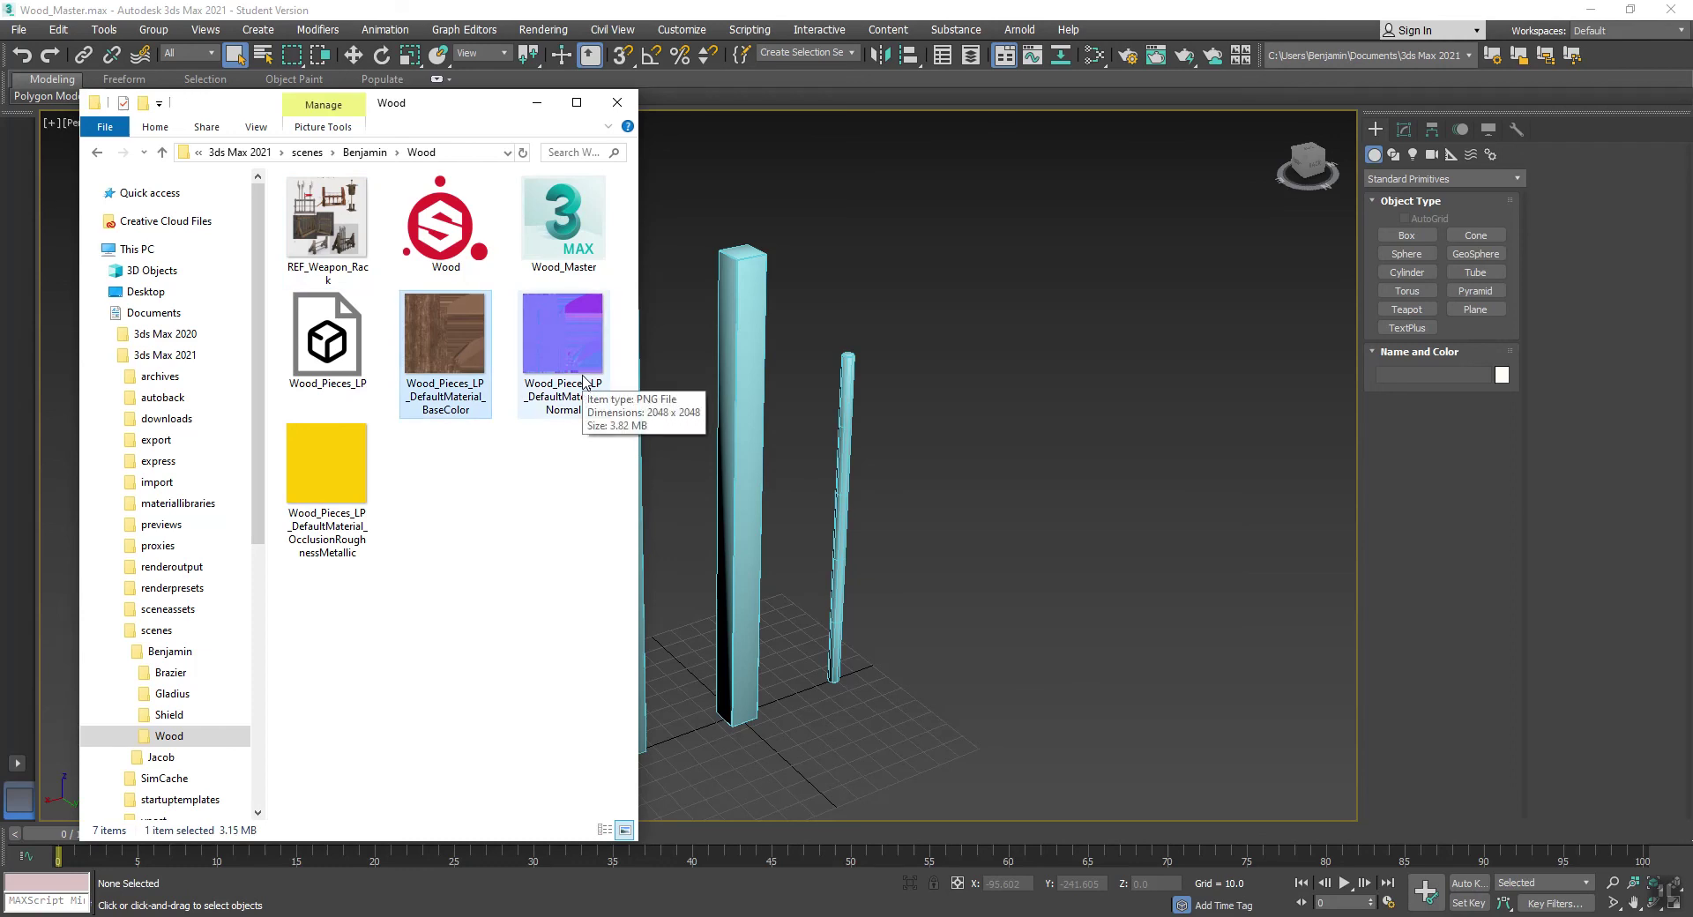
key("F2")
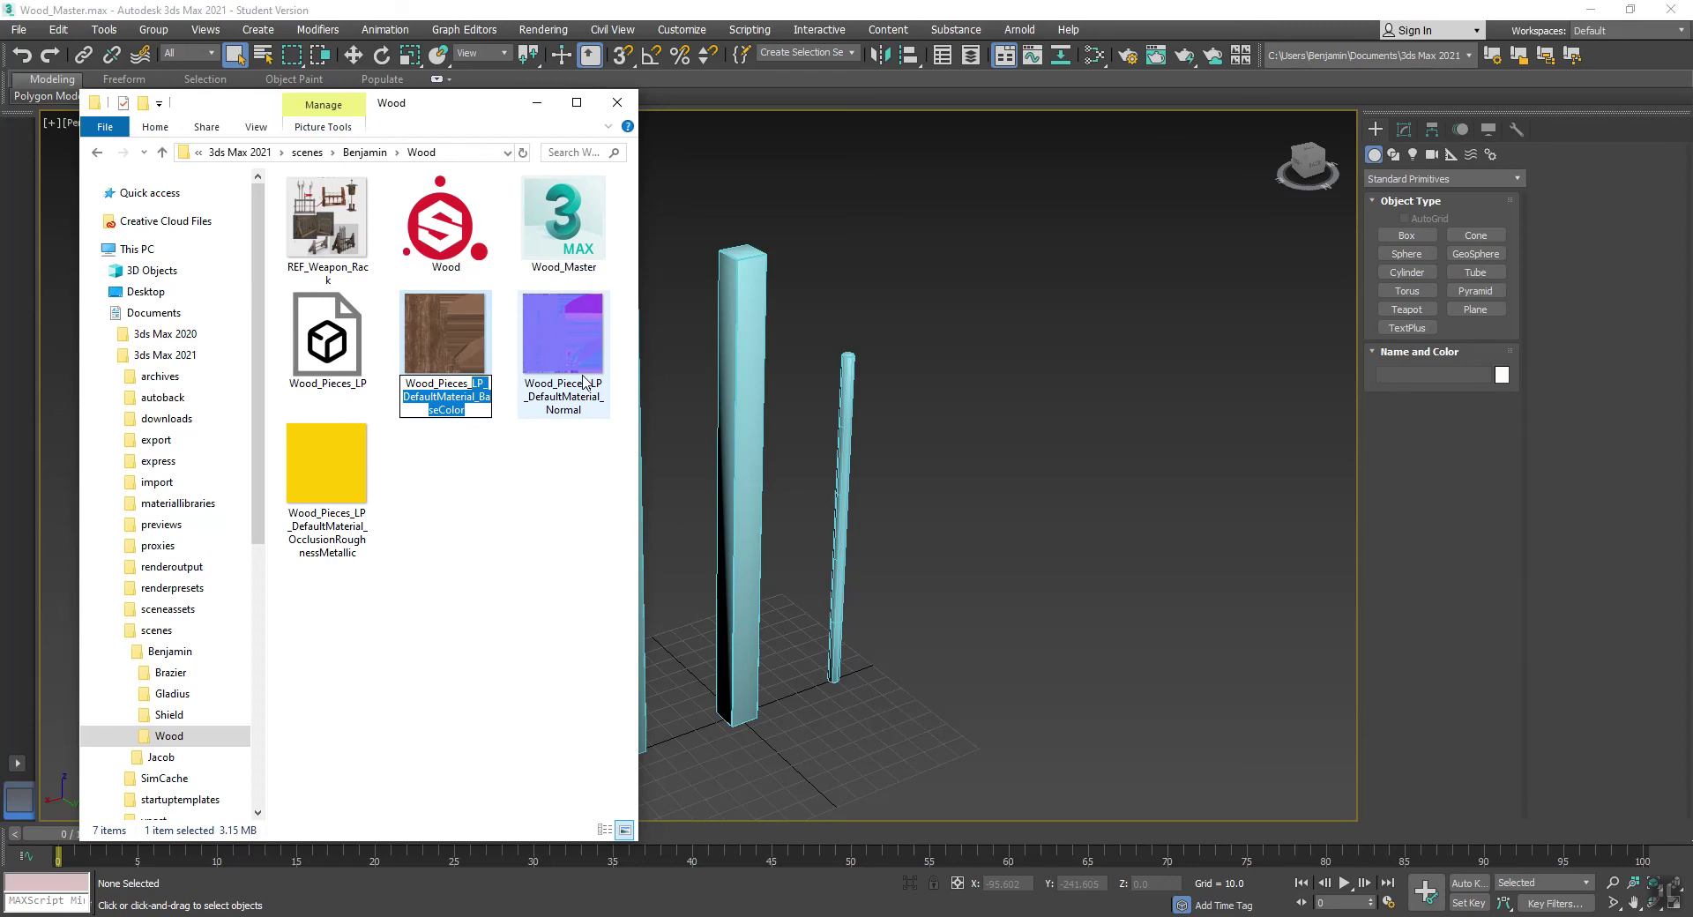
type("BC")
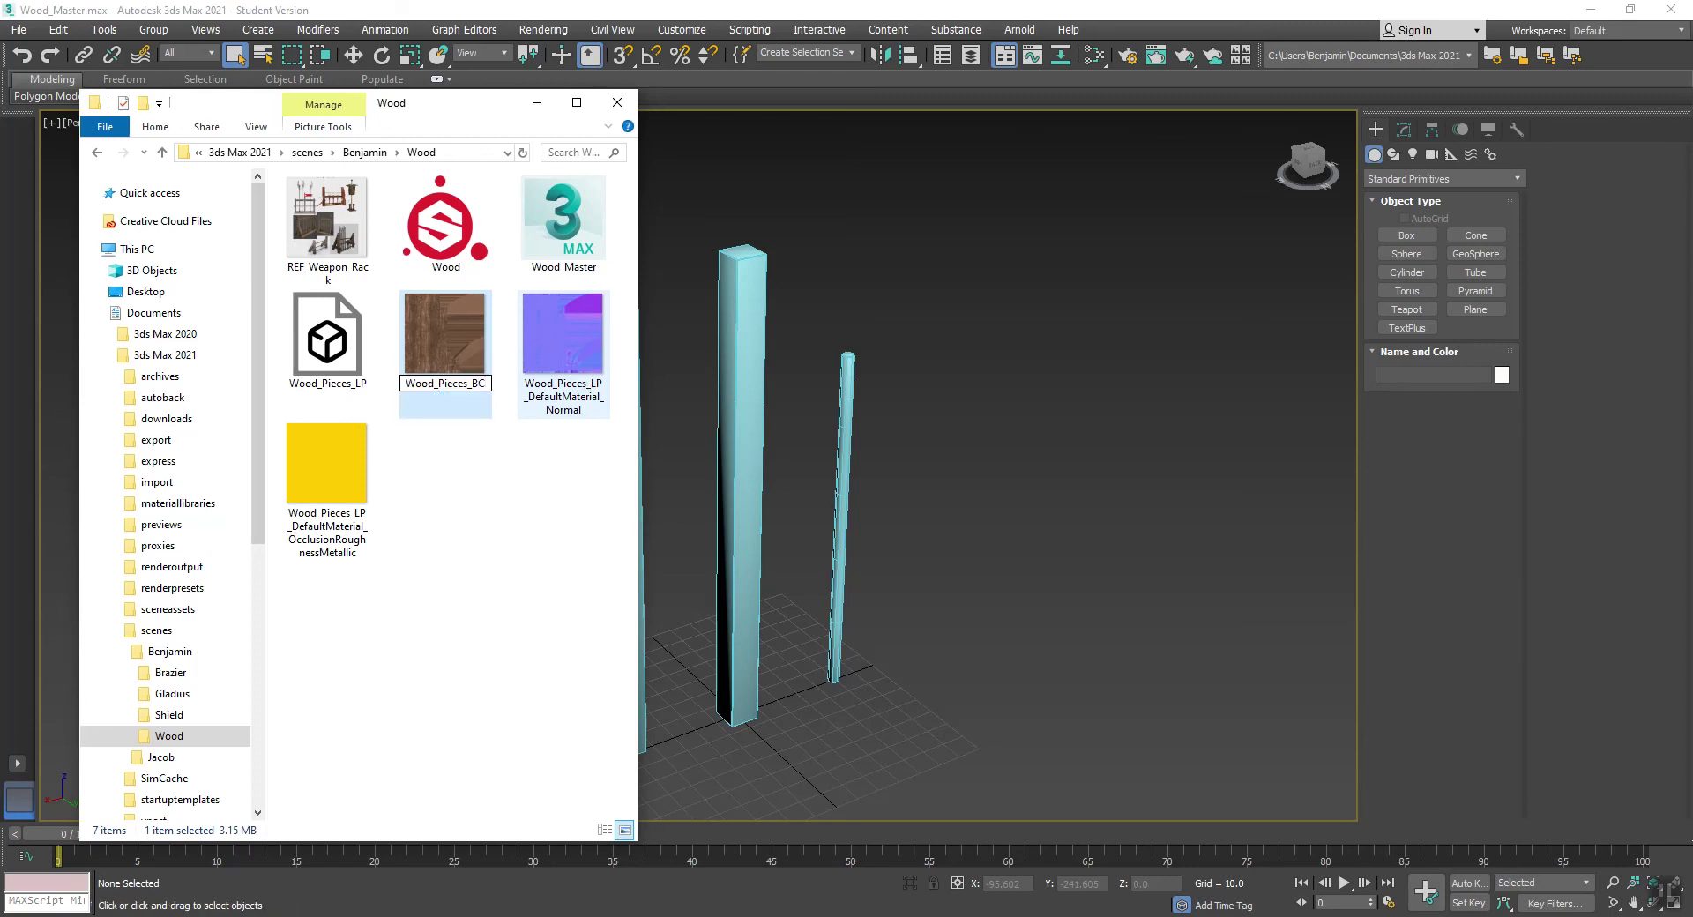
key("shift+Home")
key("ctrl+c")
key("Return")
Rename the normal and packed textures to Wood_Pieces_N and Wood_Pieces_AORM
left_click(582, 379)
key("F2")
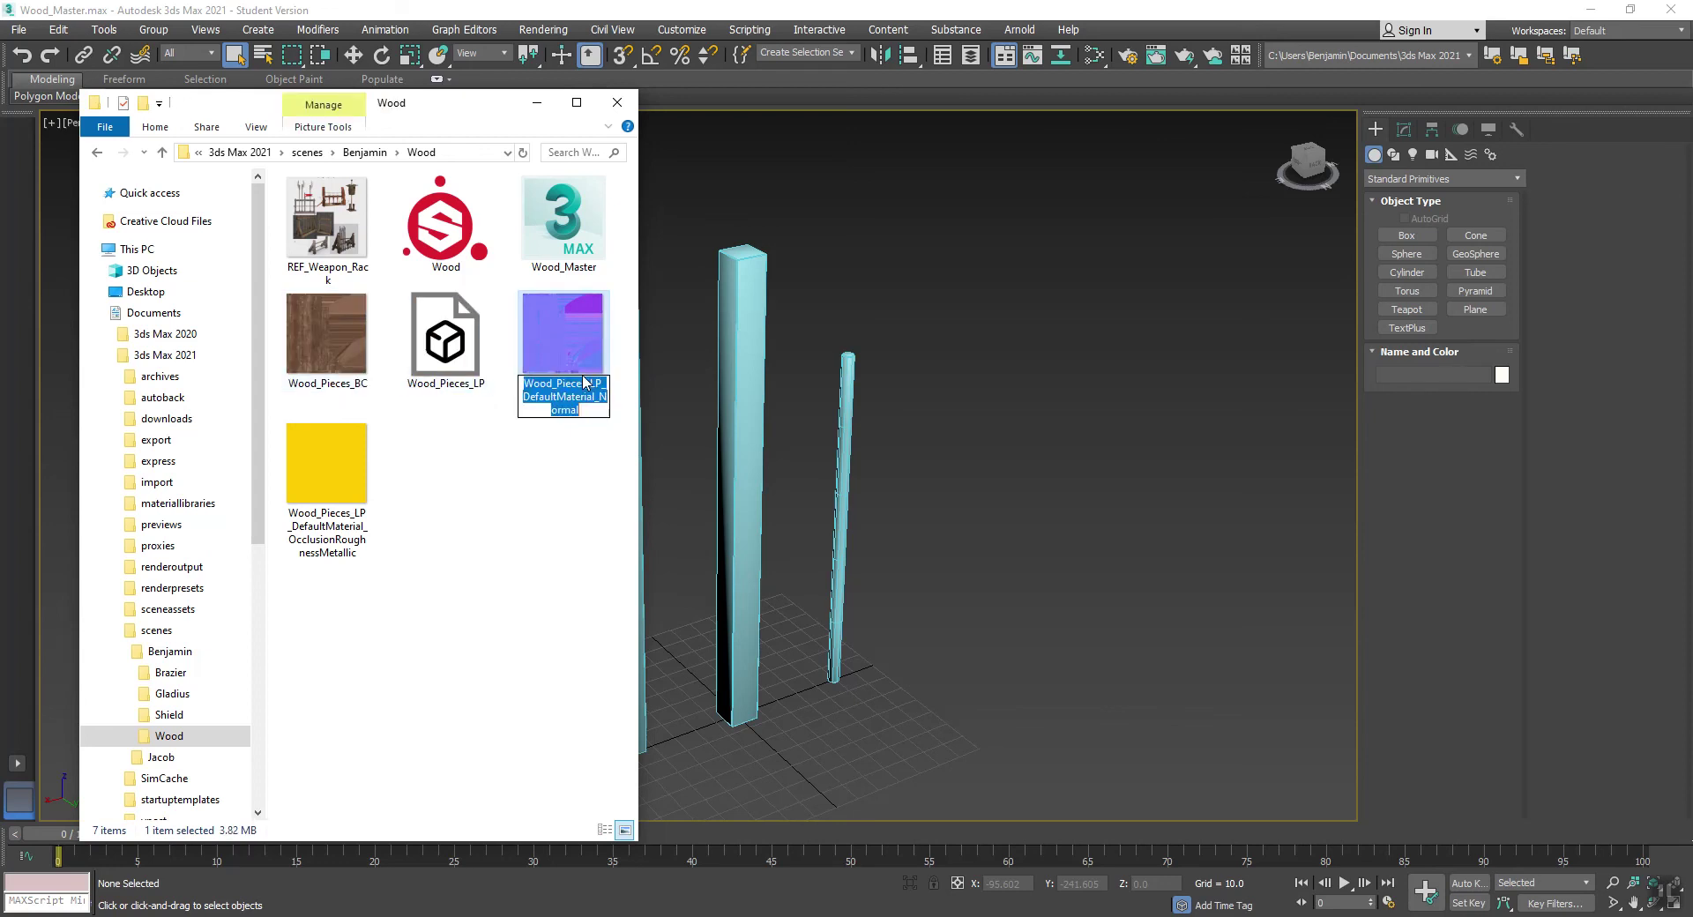
key("ctrl+v")
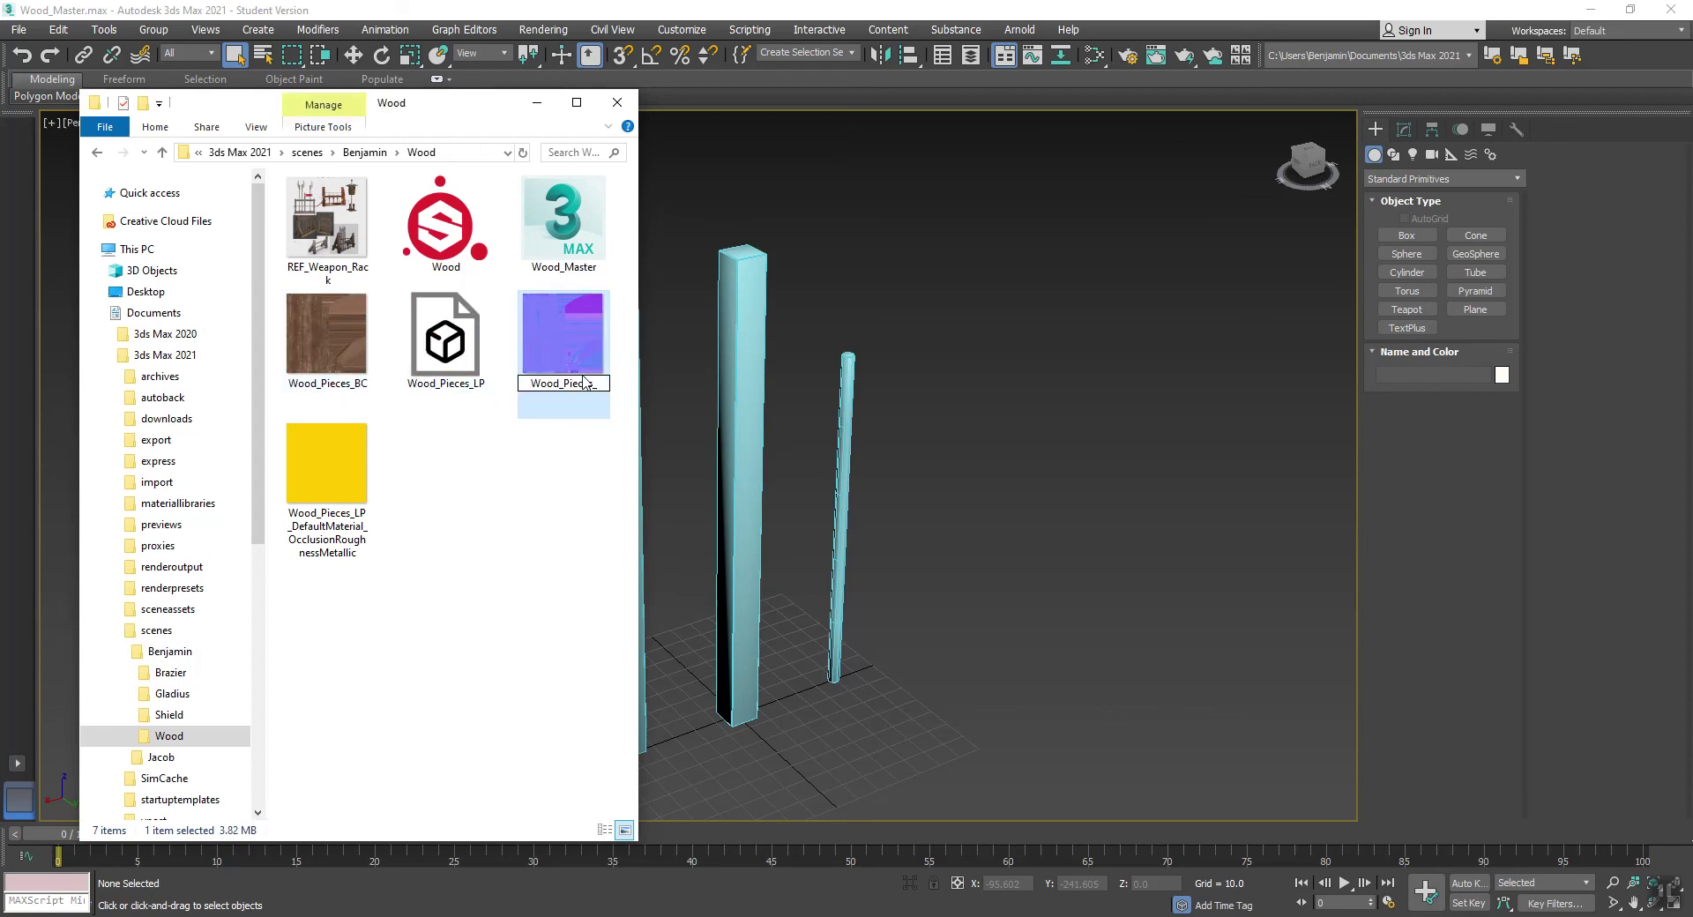
type("N")
key("Return")
key("Up")
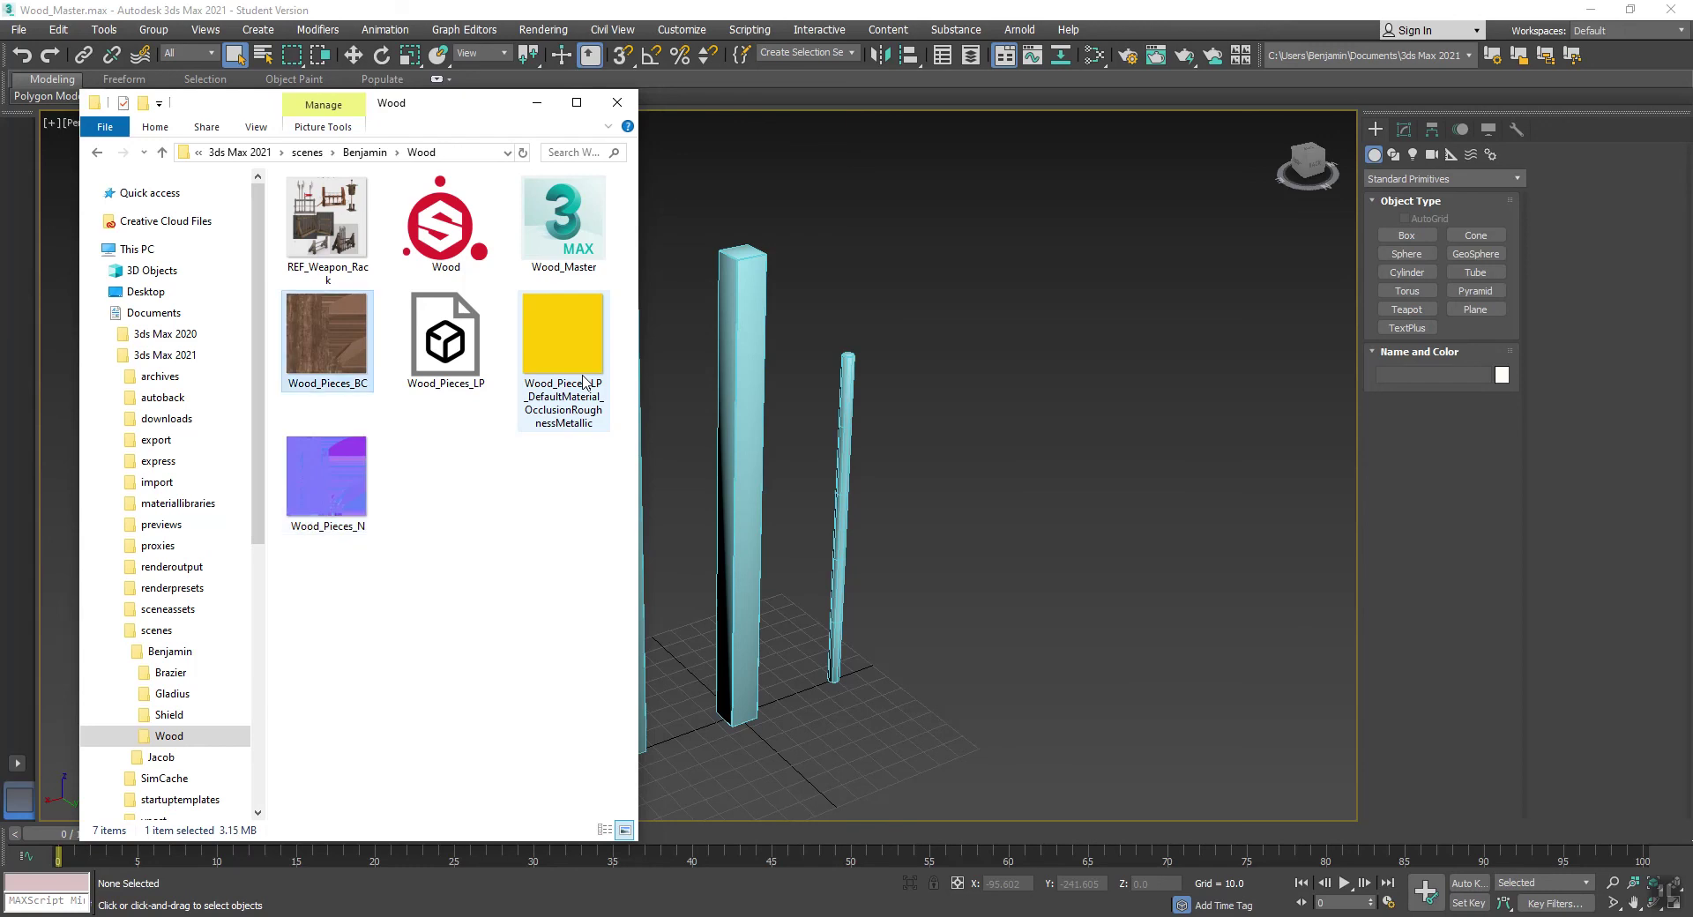
key("Right")
key("Right")
key("F2")
key("ctrl+v")
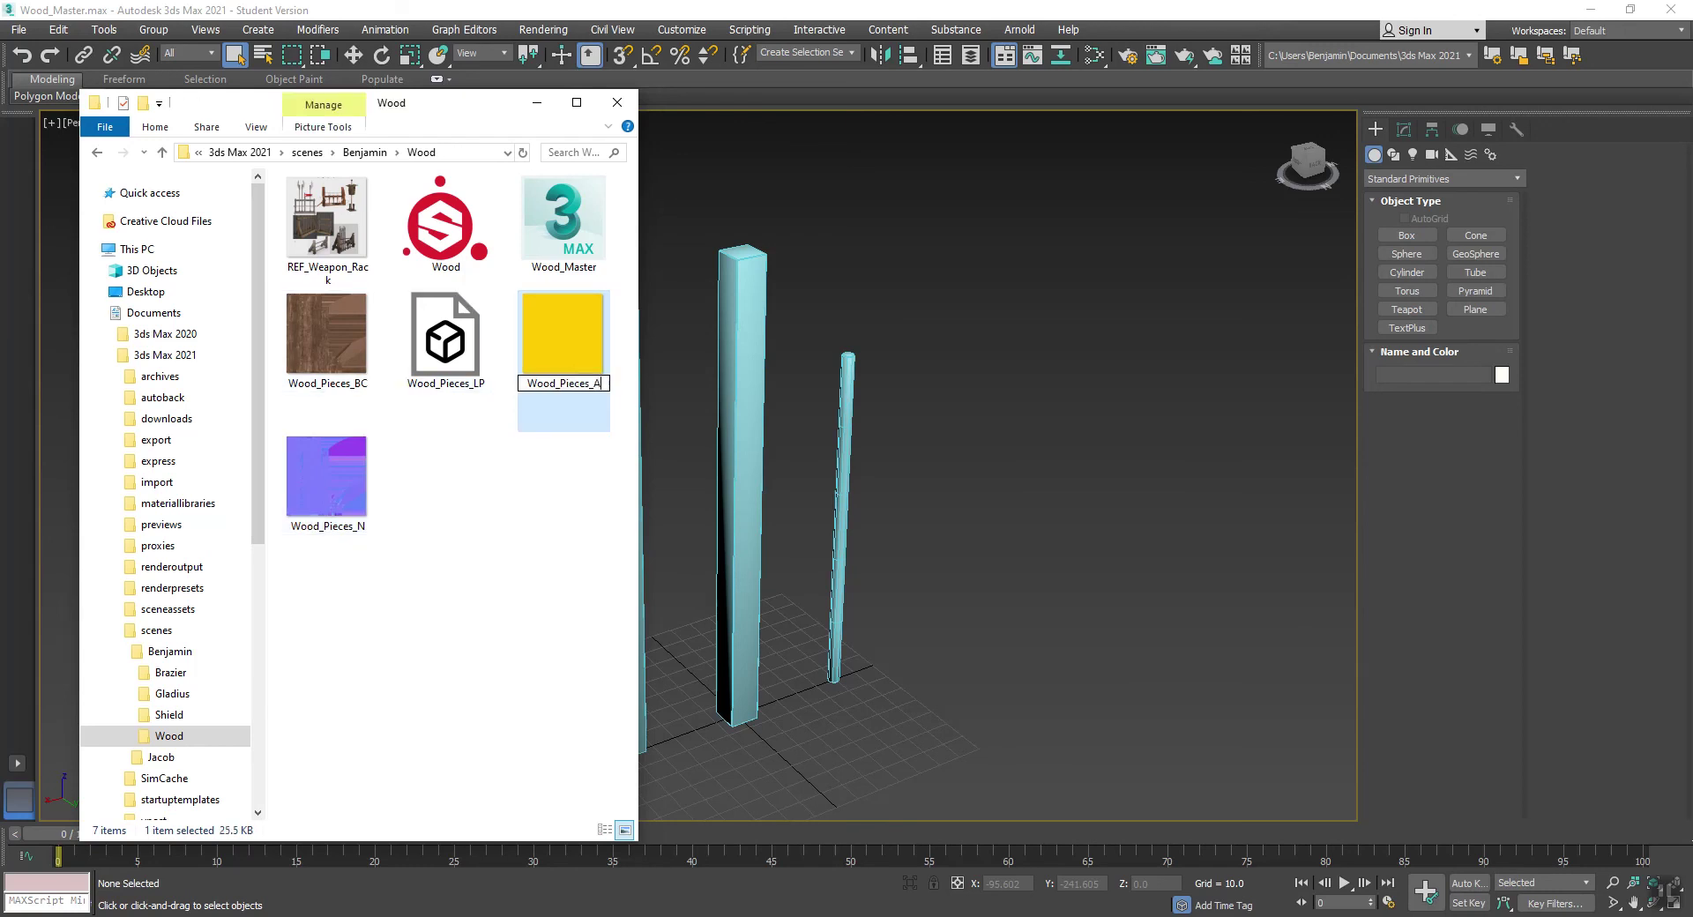
type("AORM")
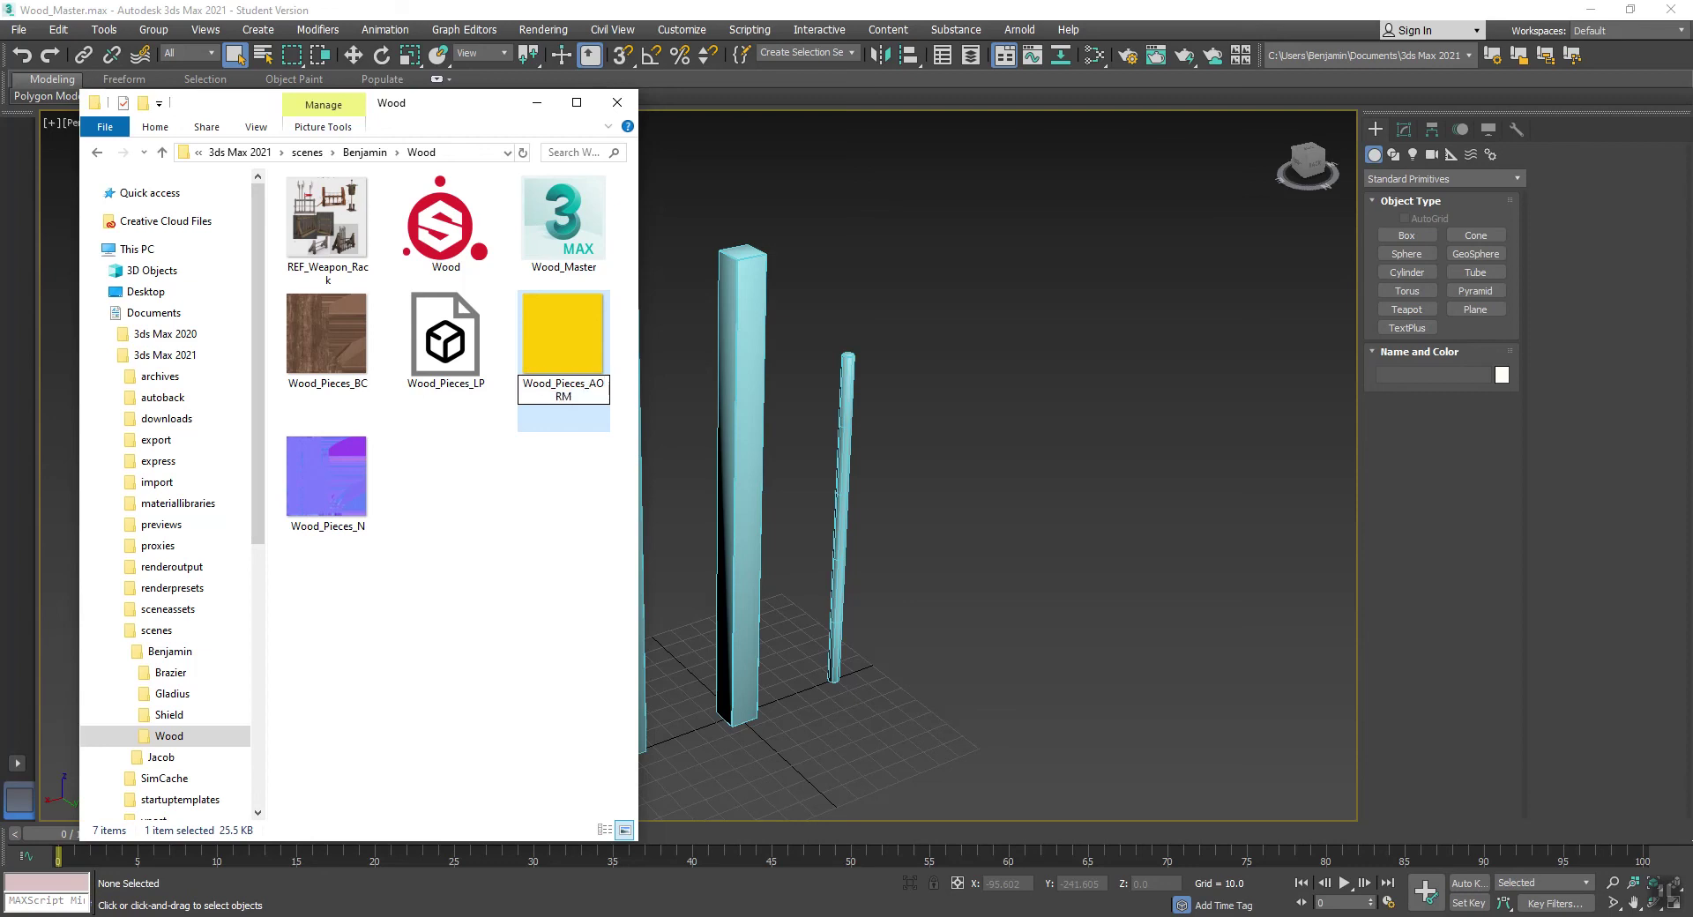
key("Return")
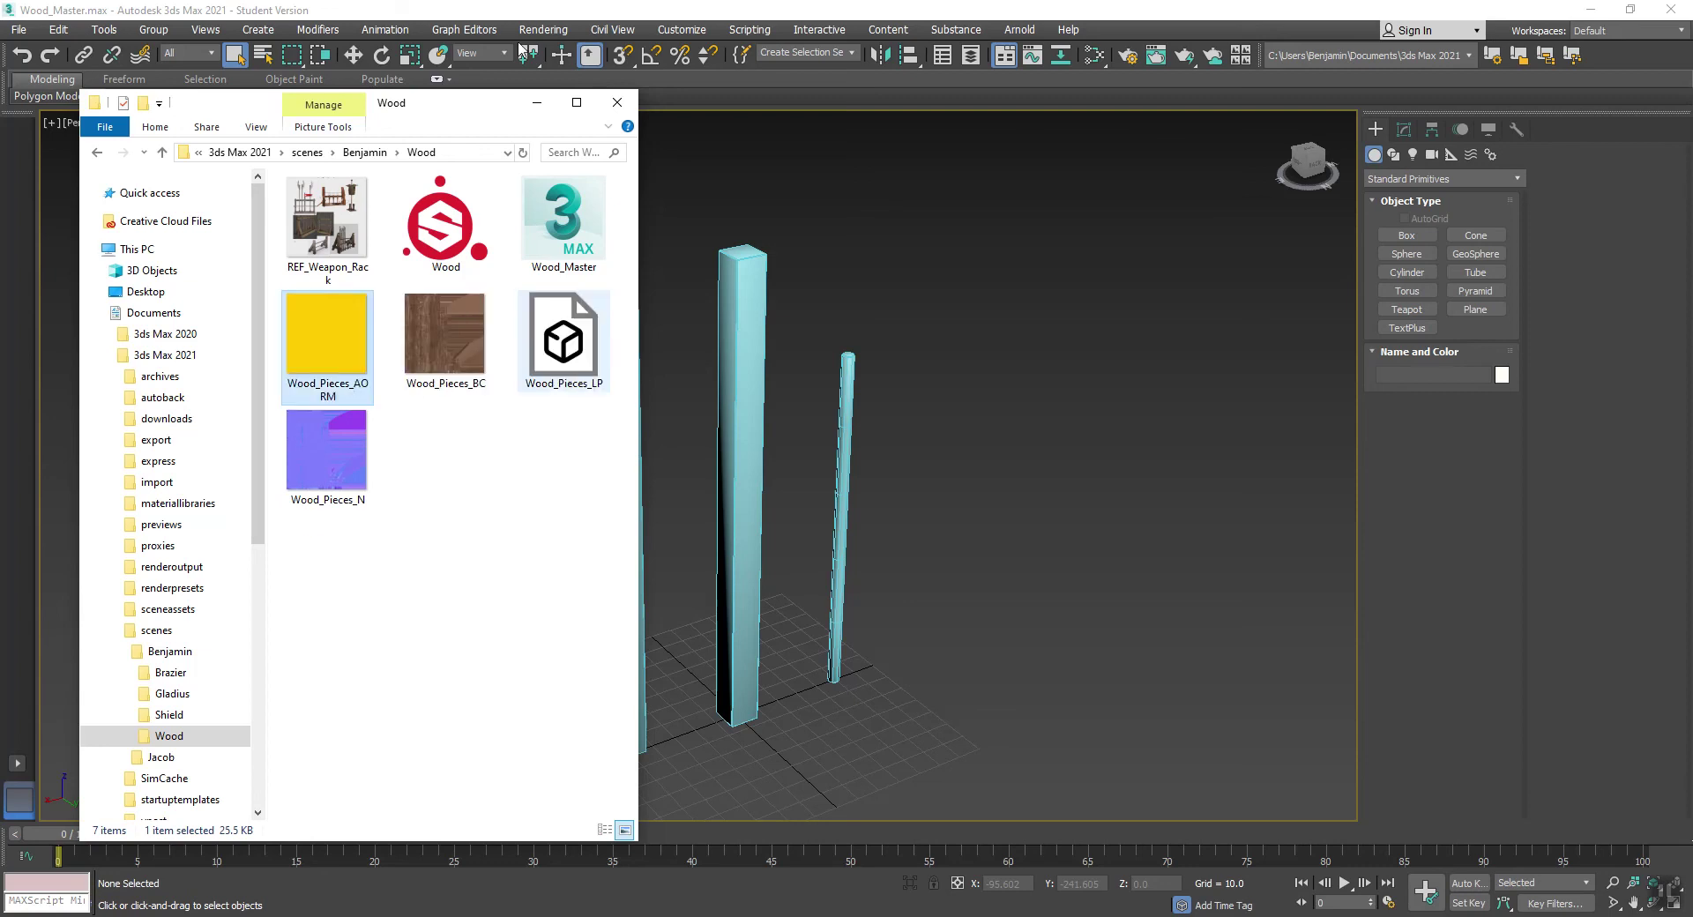
Copy the Wood folder's path from the address bar and go back to 3ds Max
left_click(466, 151)
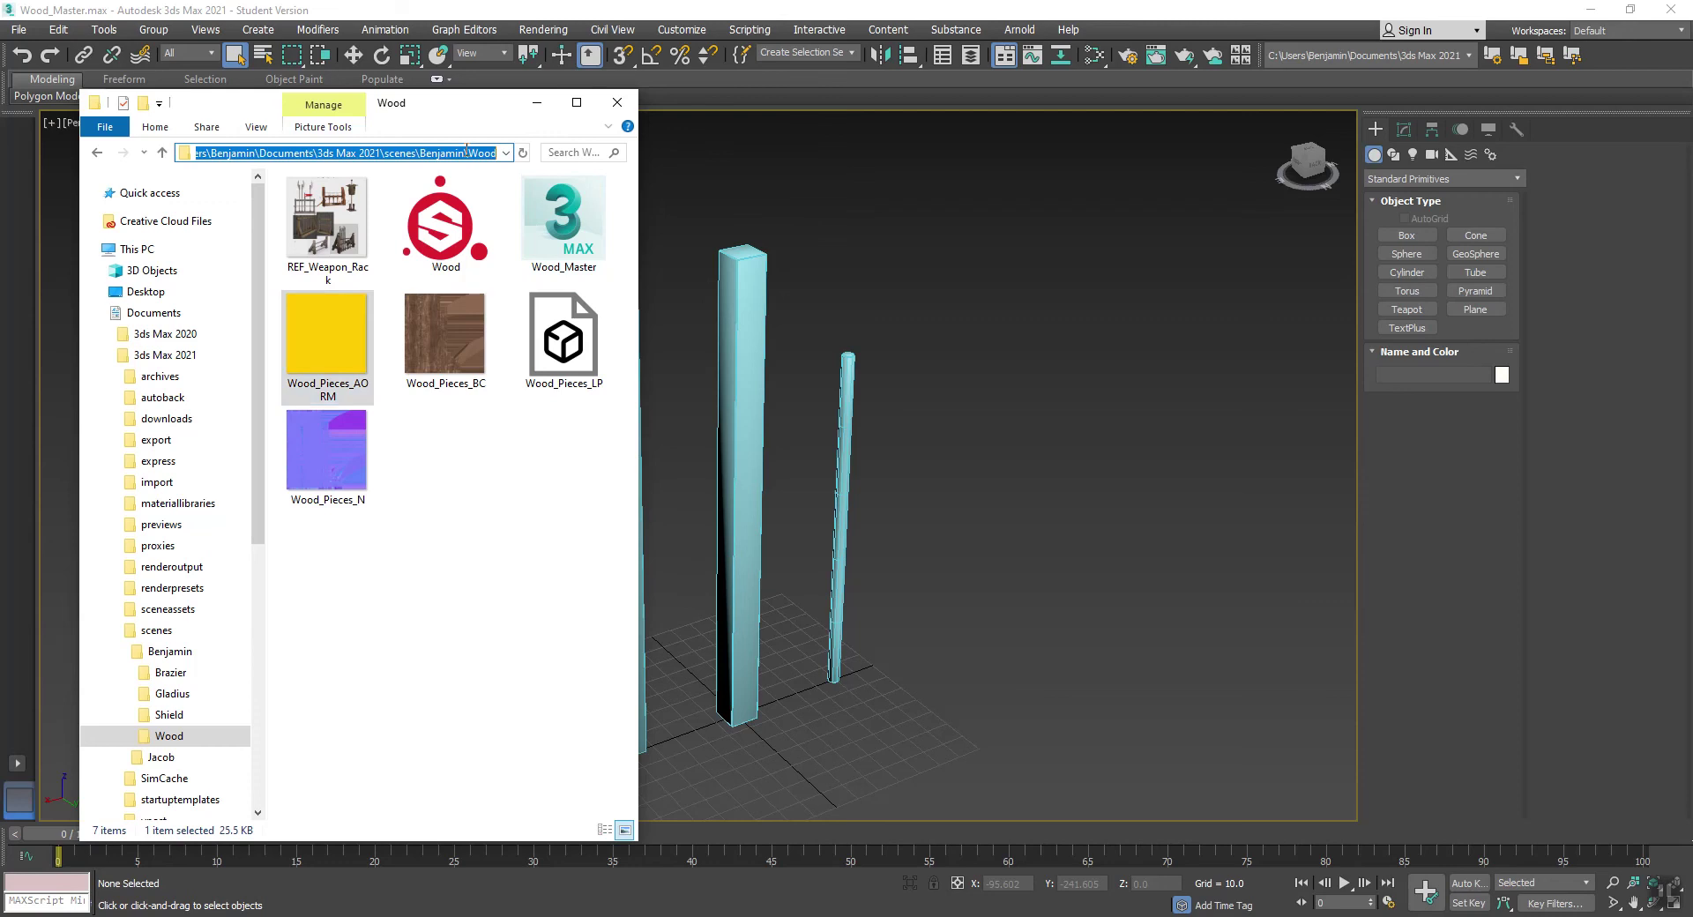
right_click(428, 150)
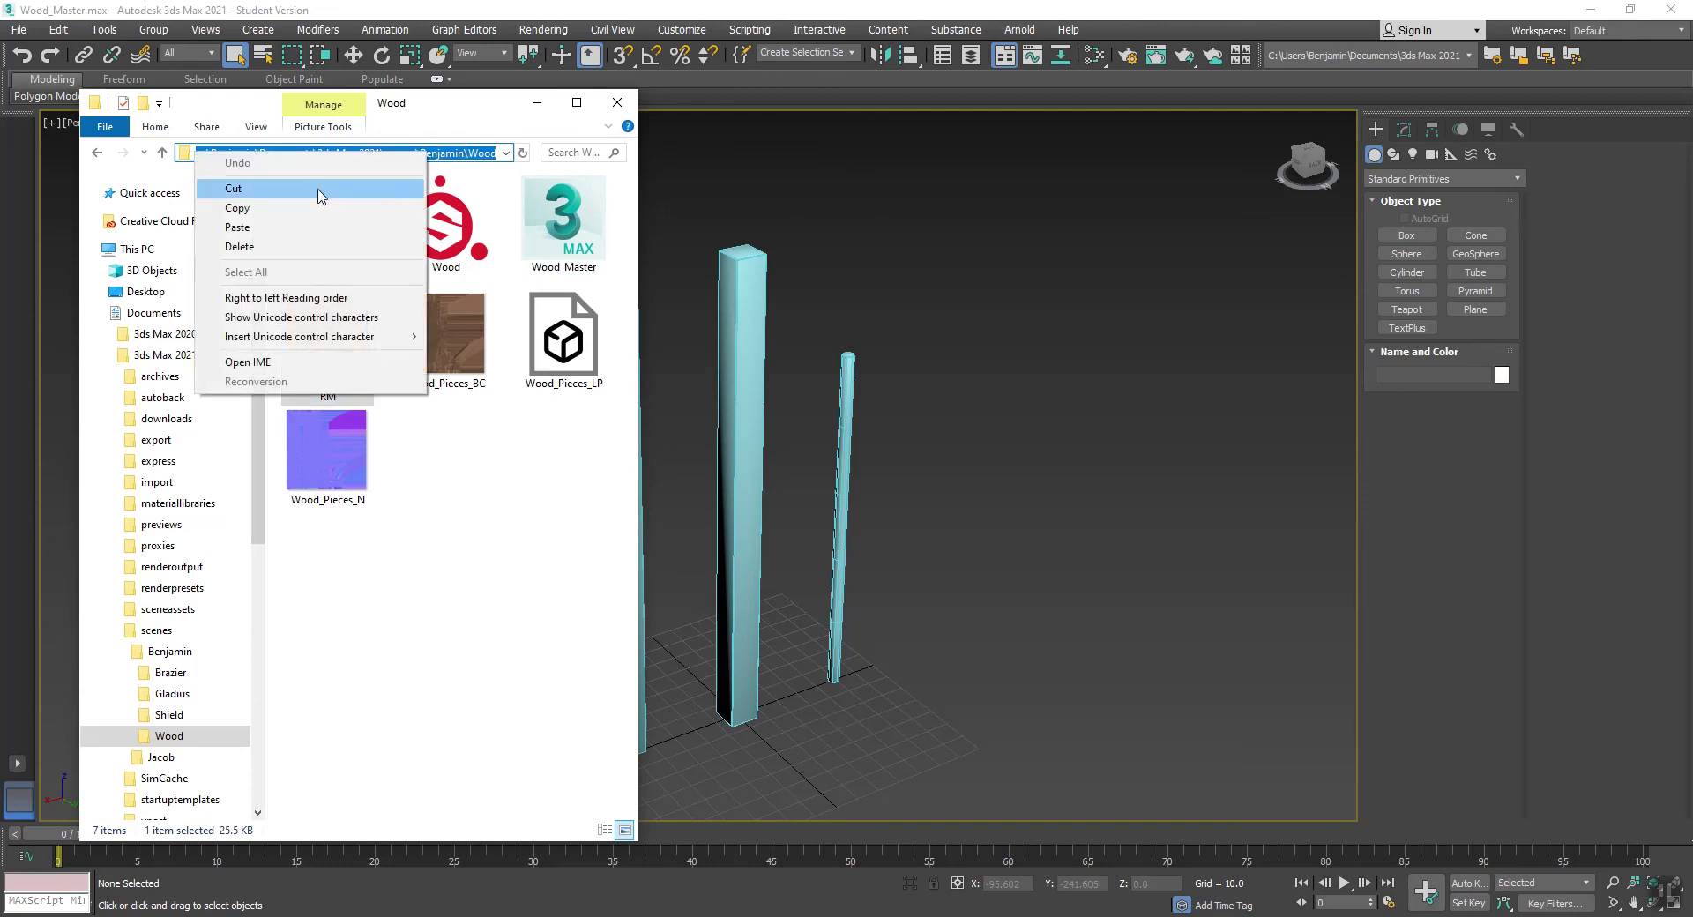
left_click(287, 208)
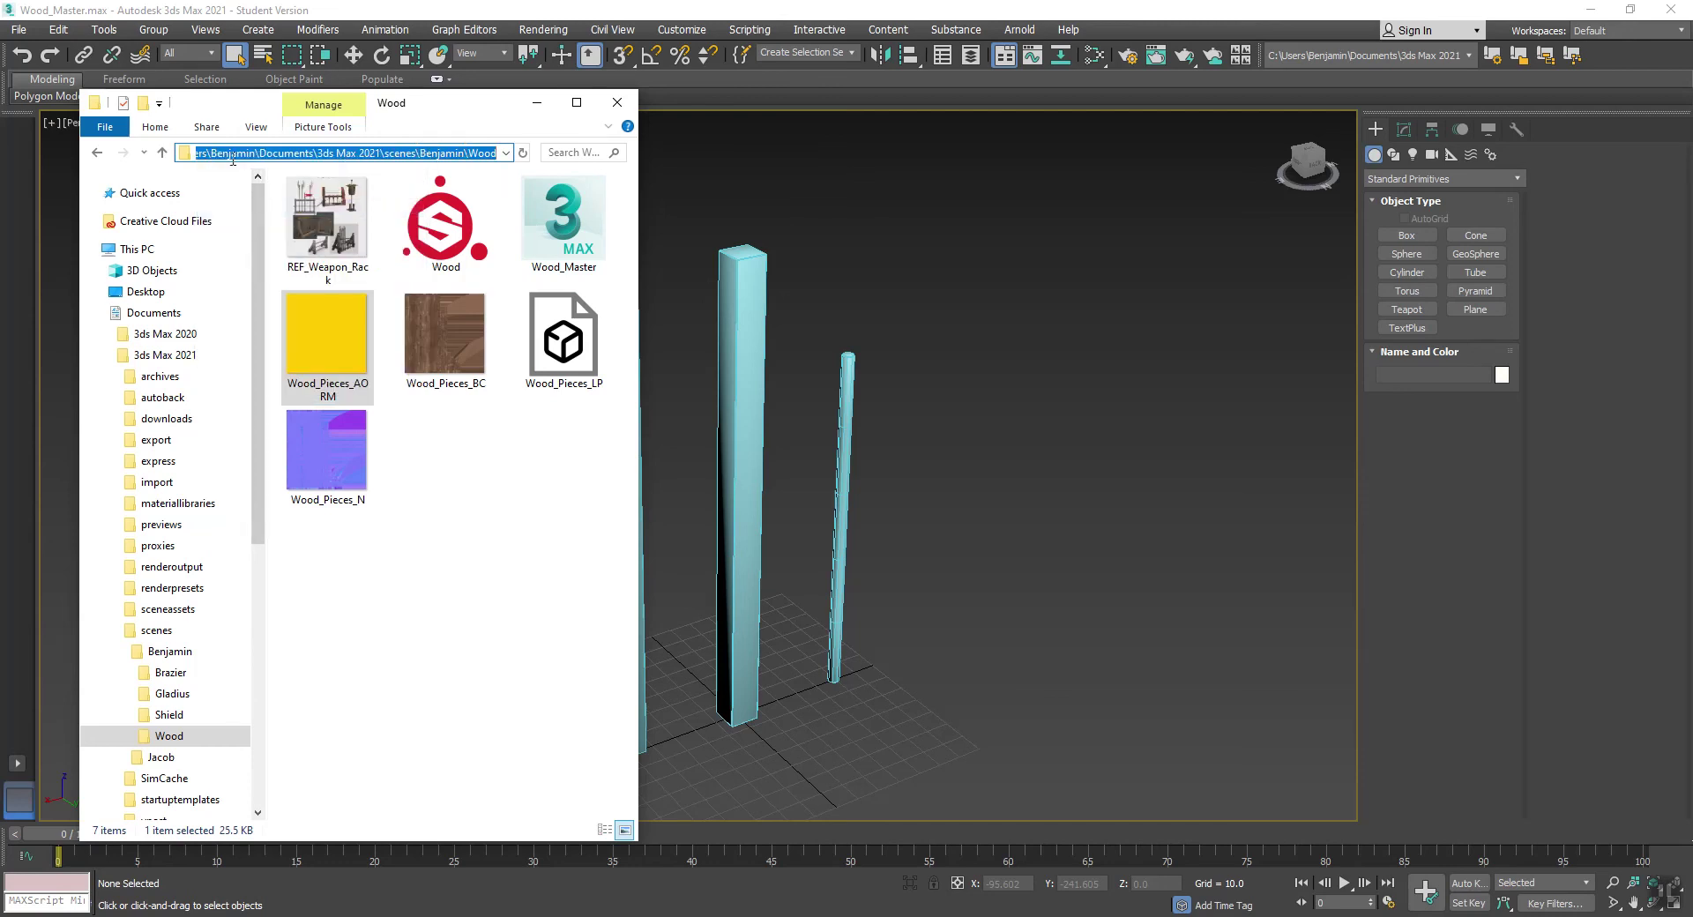
left_click(881, 167)
In the Slate Material Editor, add a Physical Material to View1 and place a General Bitmap node beside it
key("m")
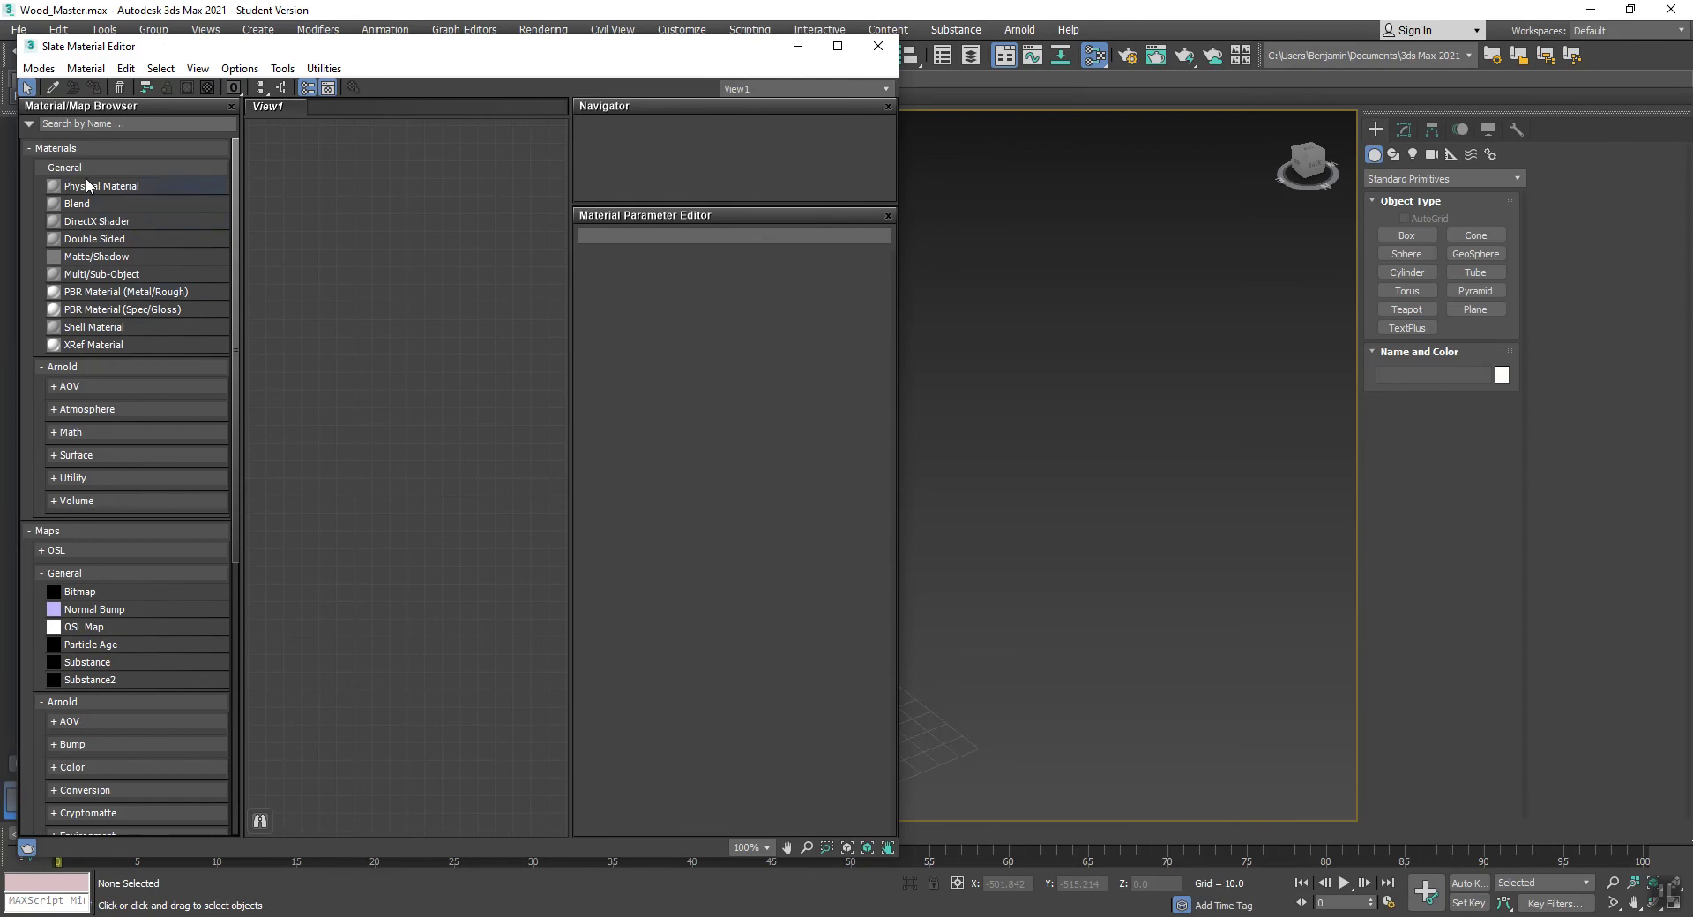
left_click_drag(92, 186, 500, 261)
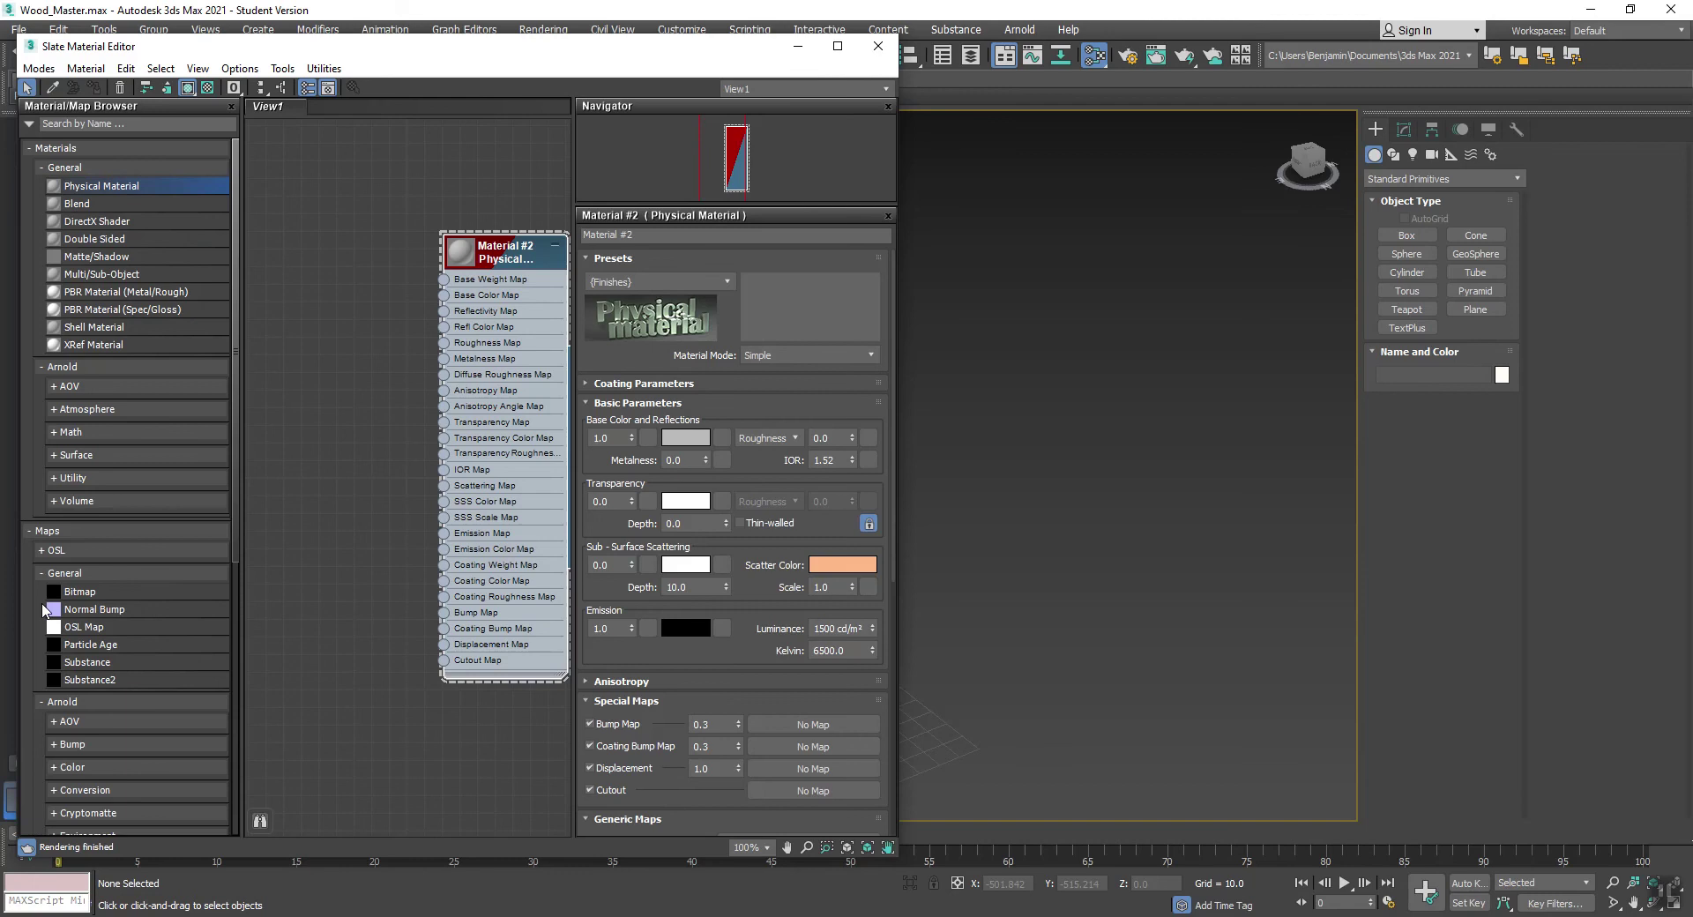
left_click(41, 551)
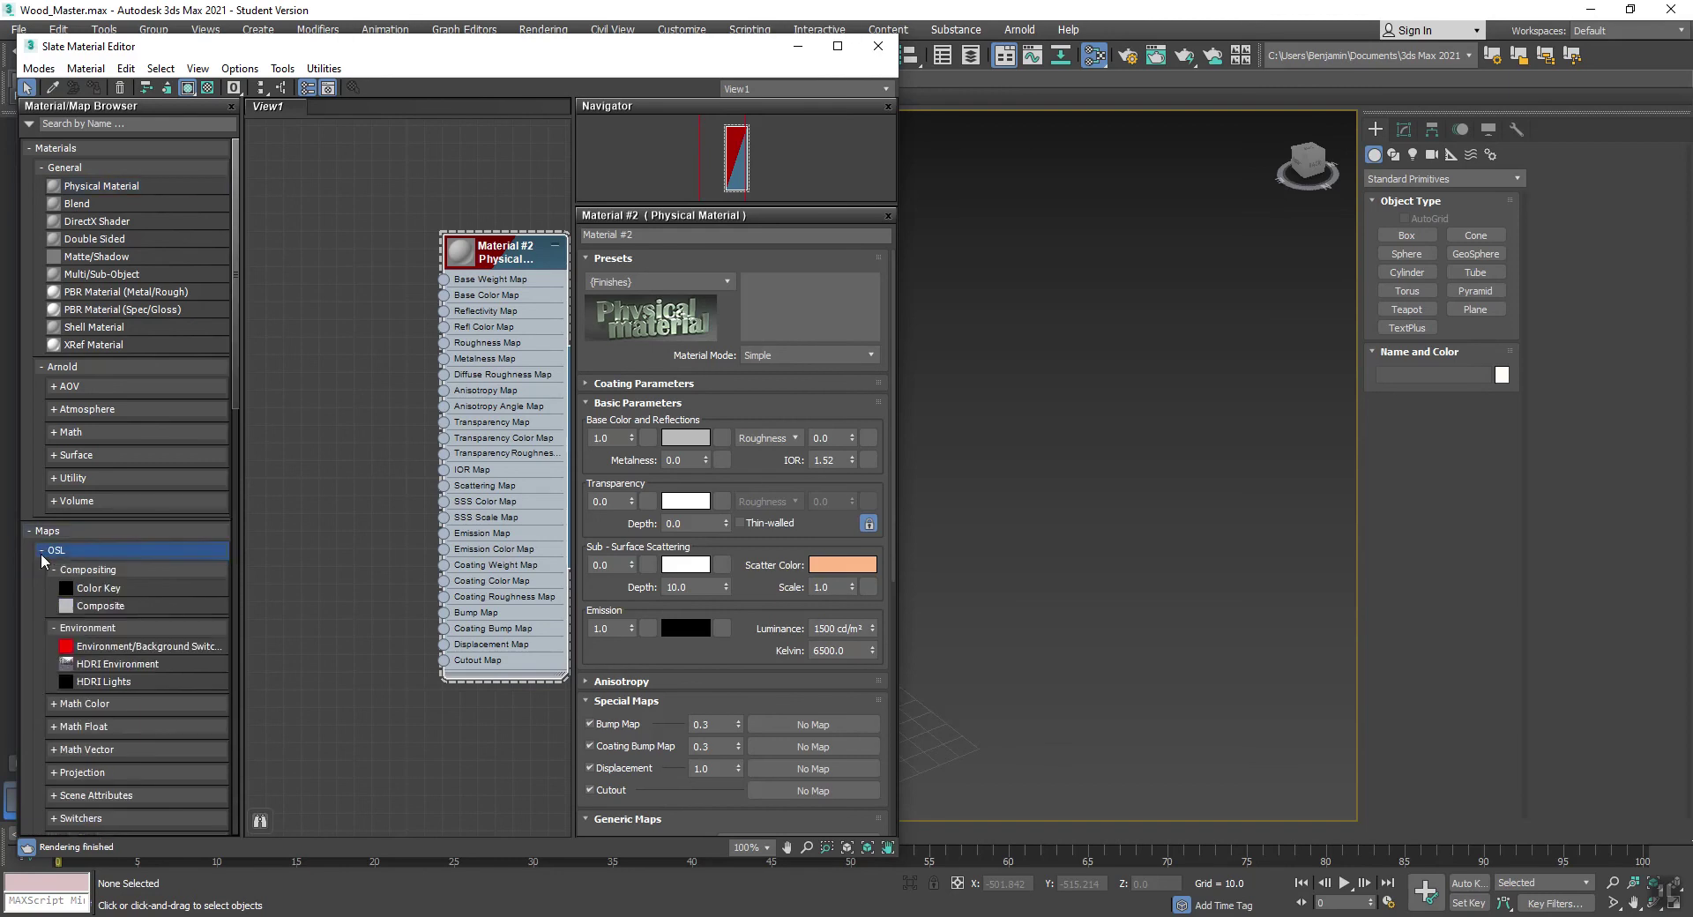
left_click(40, 551)
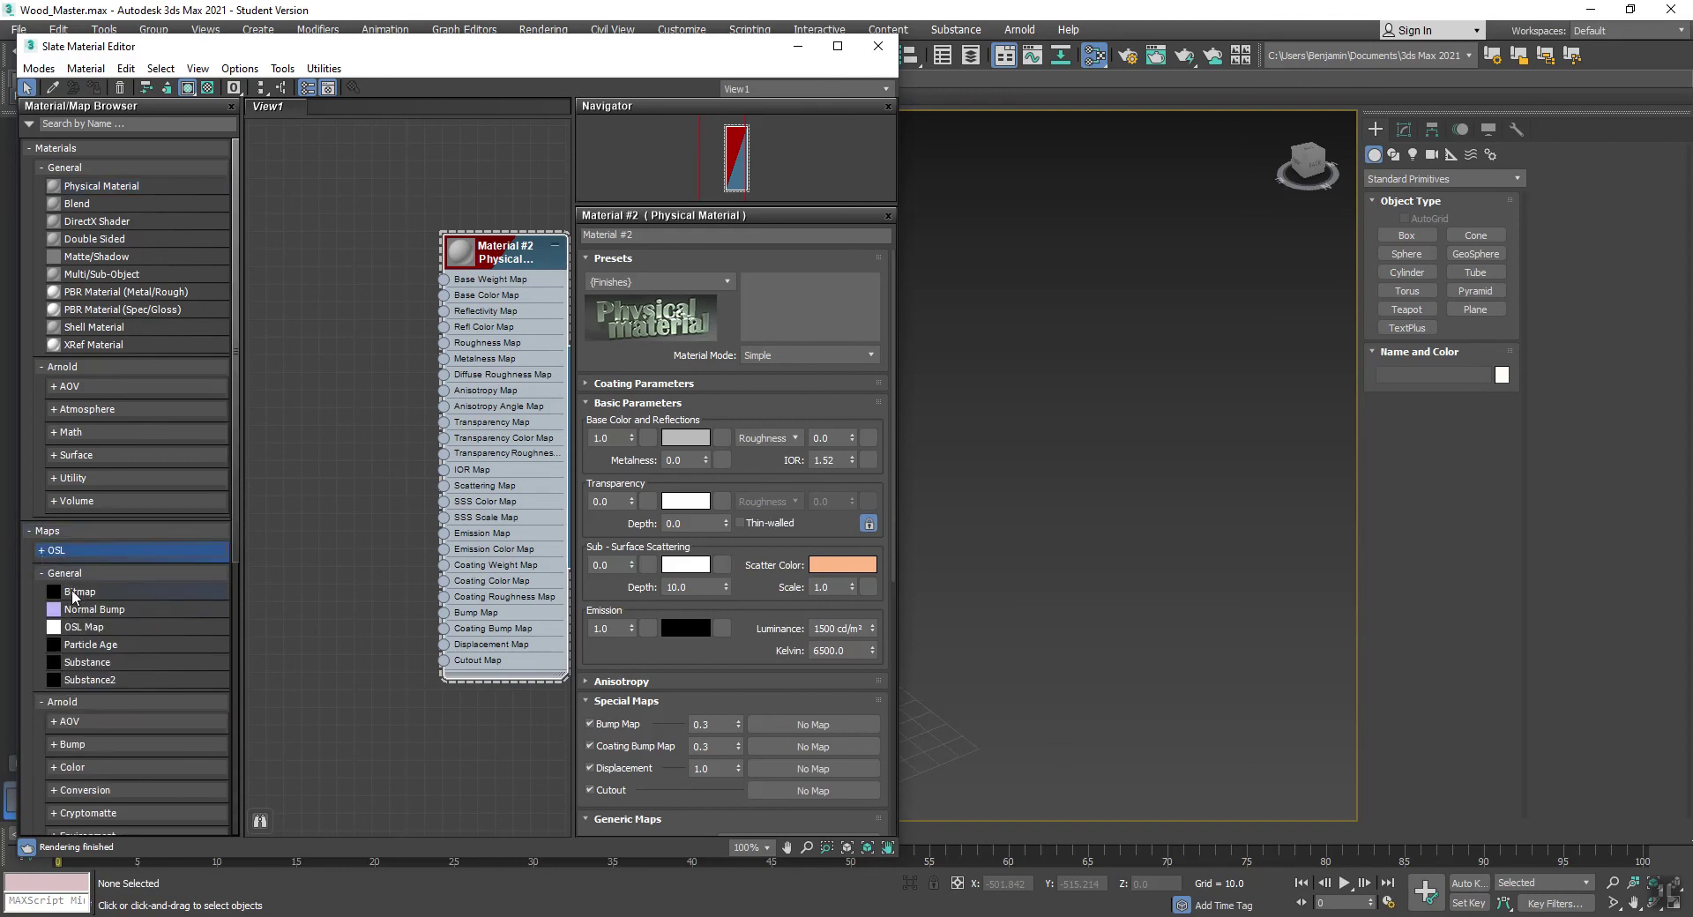
scroll(76, 591, "down", 5)
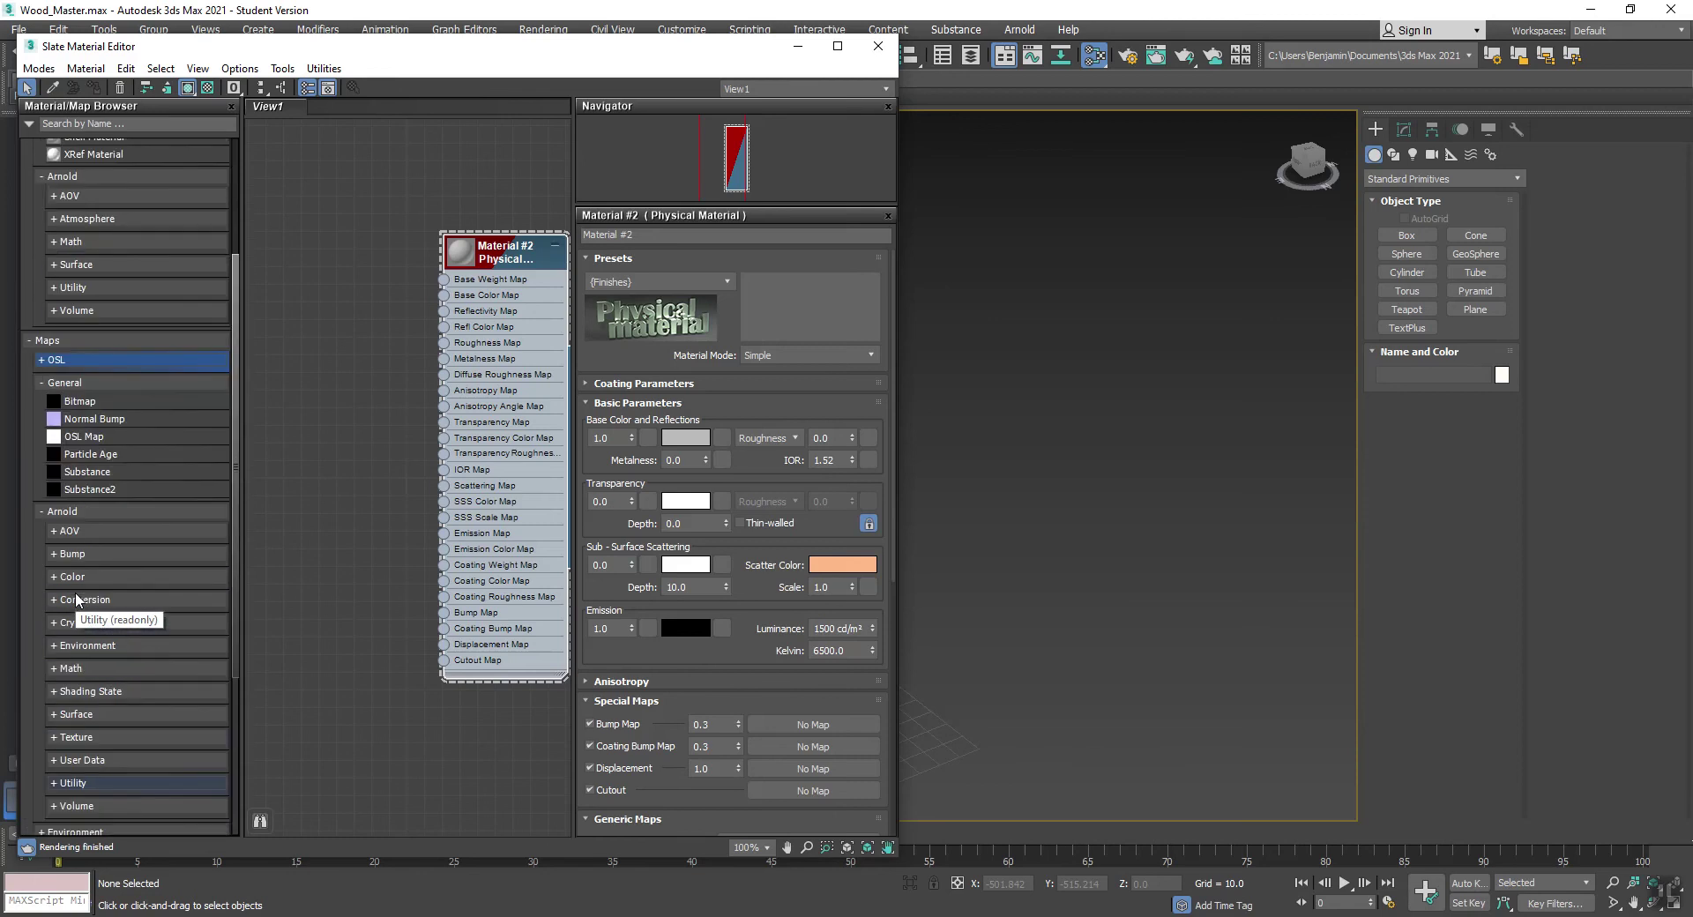
scroll(83, 575, "up", 4)
left_click_drag(81, 535, 341, 474)
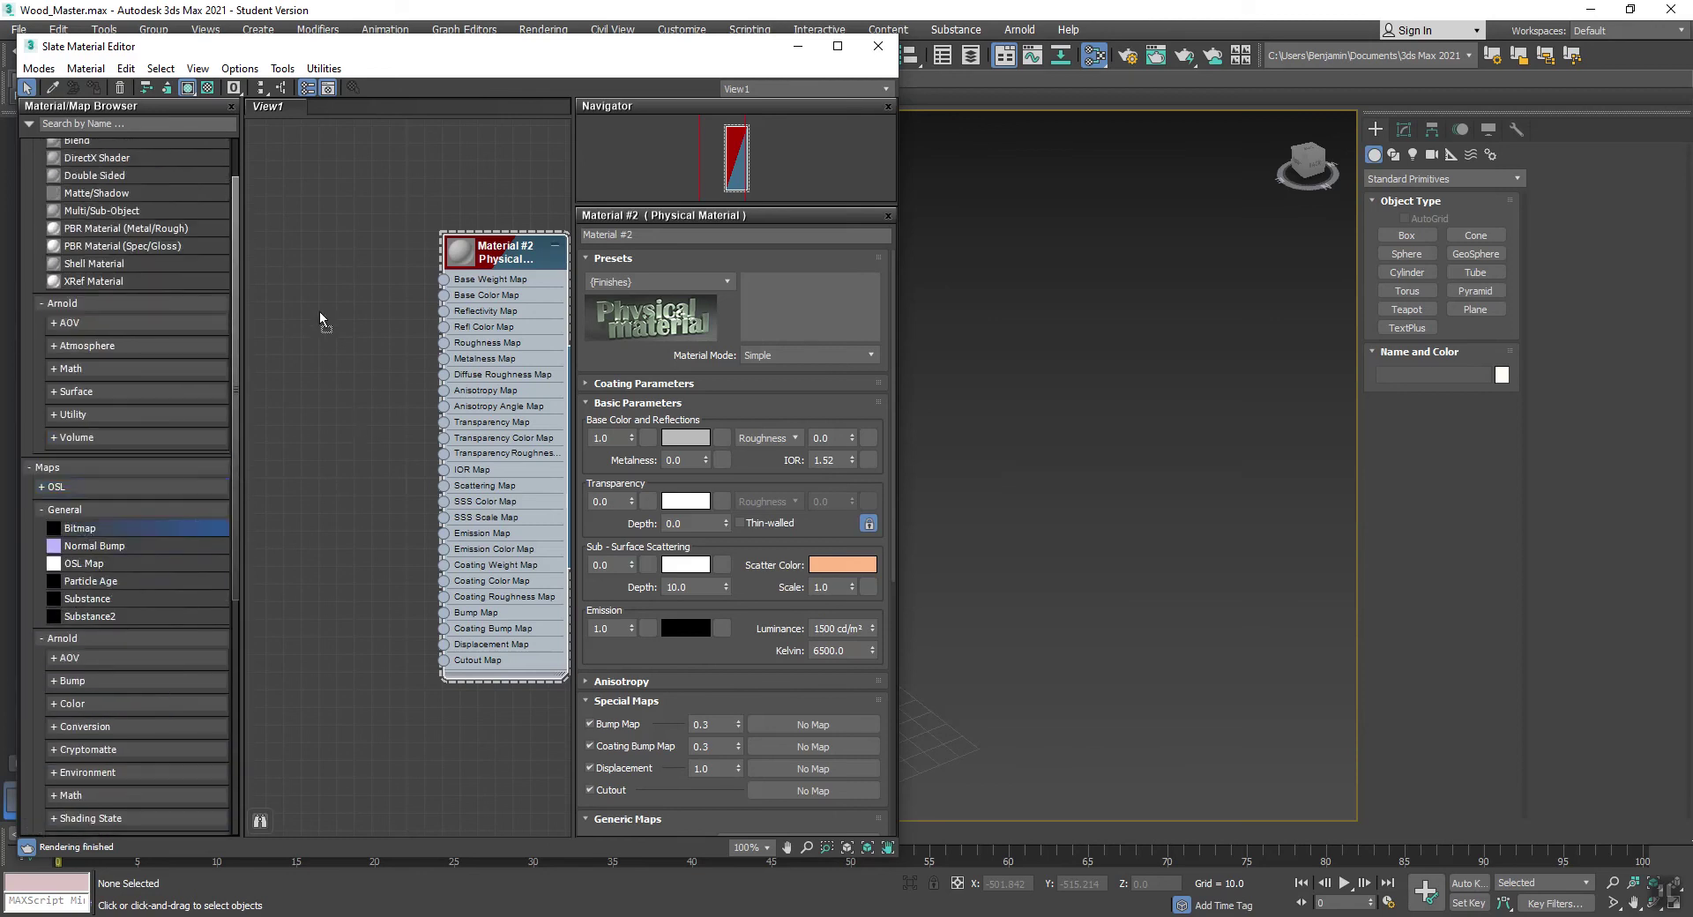
left_click_drag(319, 311, 319, 310)
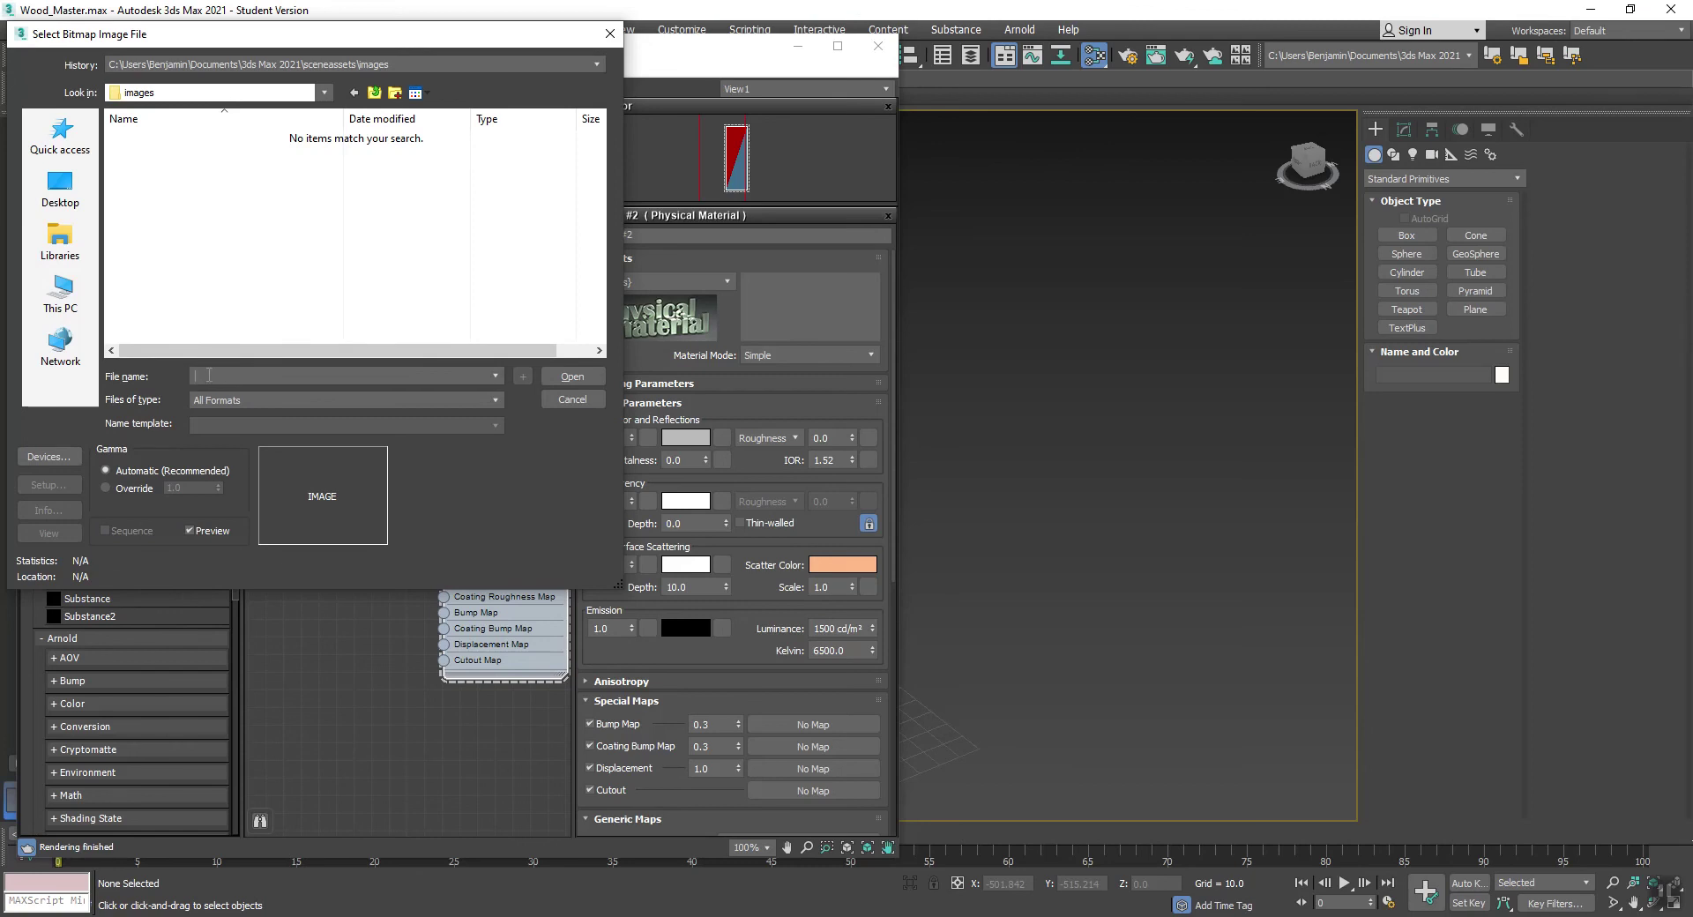
Load Wood_Pieces_BC from the Wood folder into the bitmap and wire it to Base Color Map
key("ctrl+v")
key("Return")
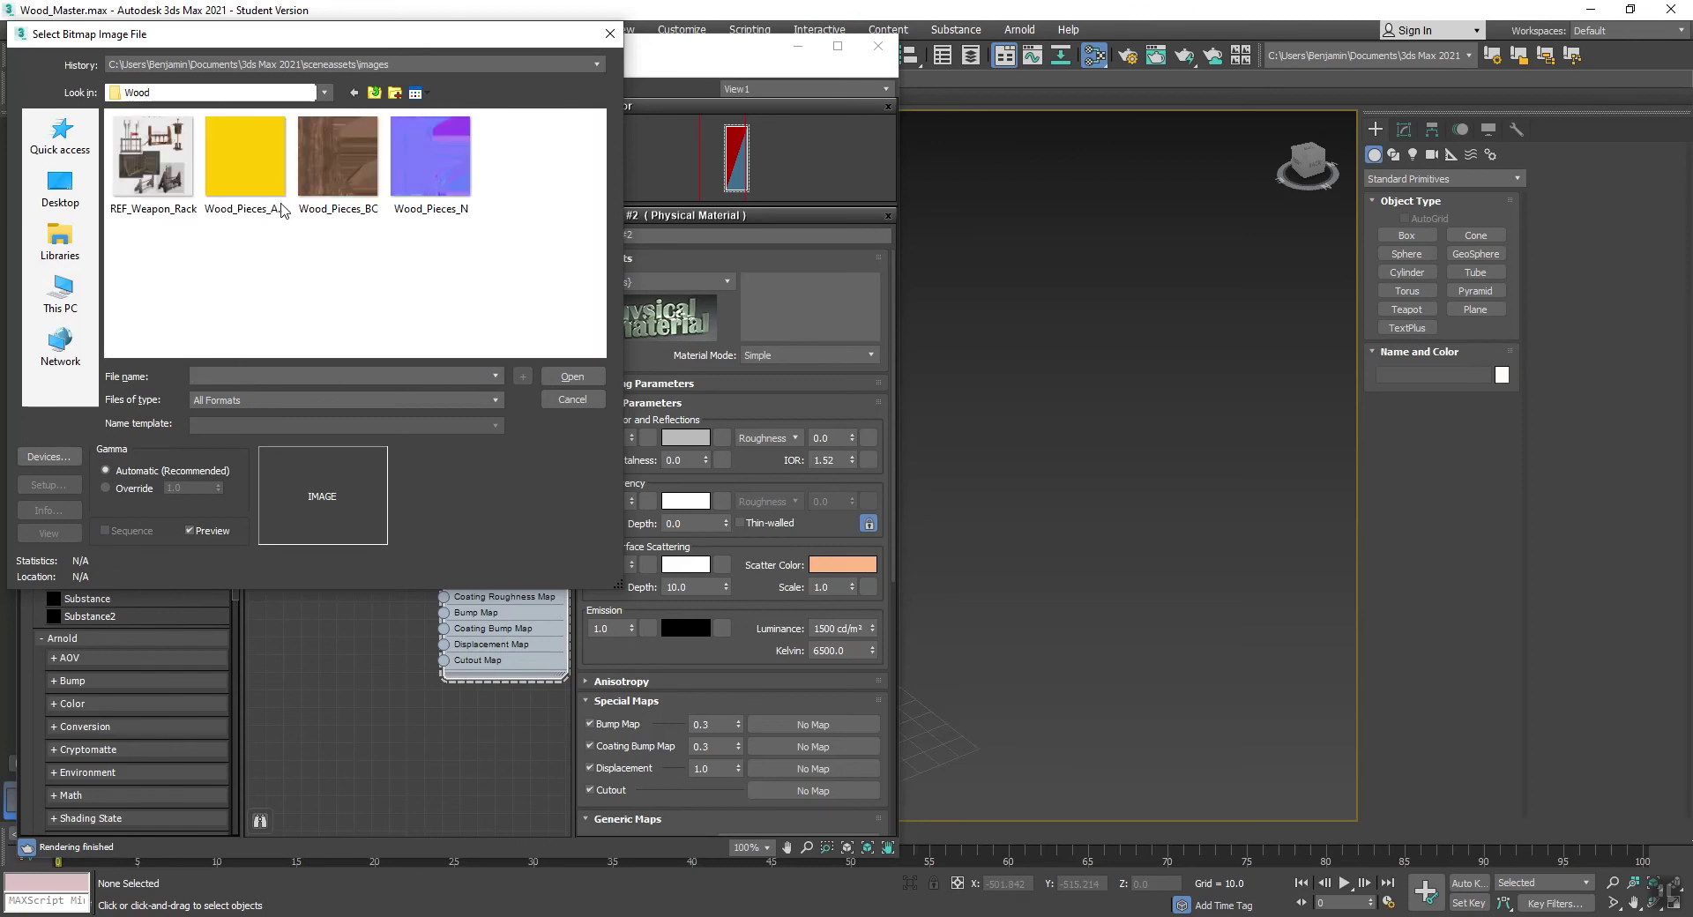
left_click(316, 157)
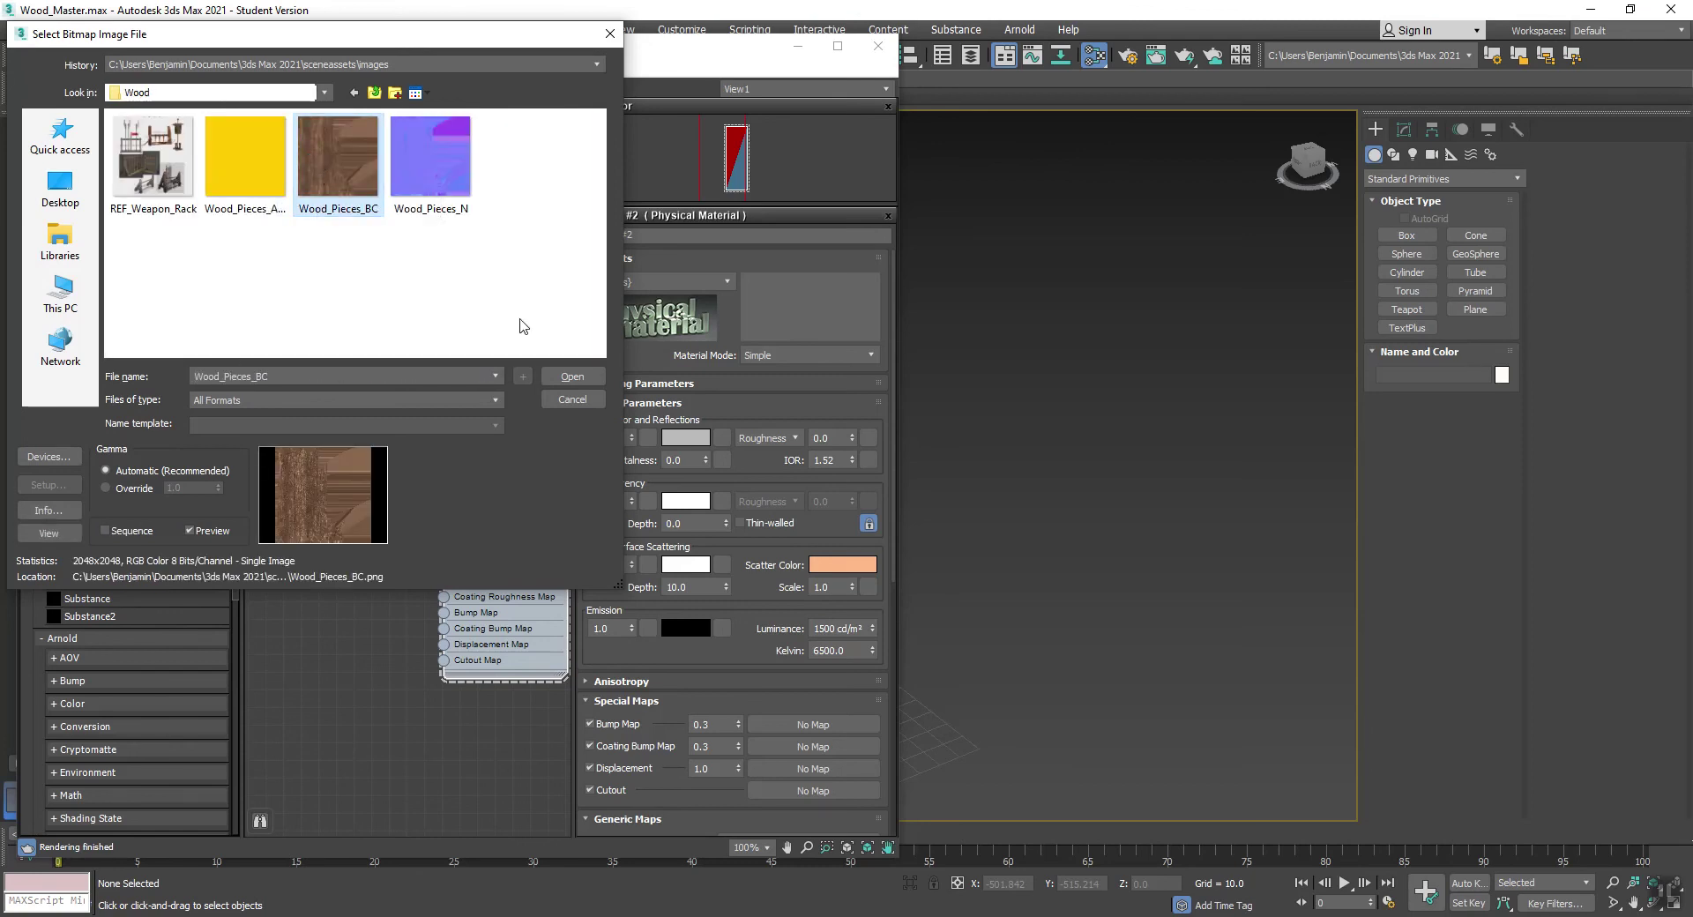
left_click(573, 376)
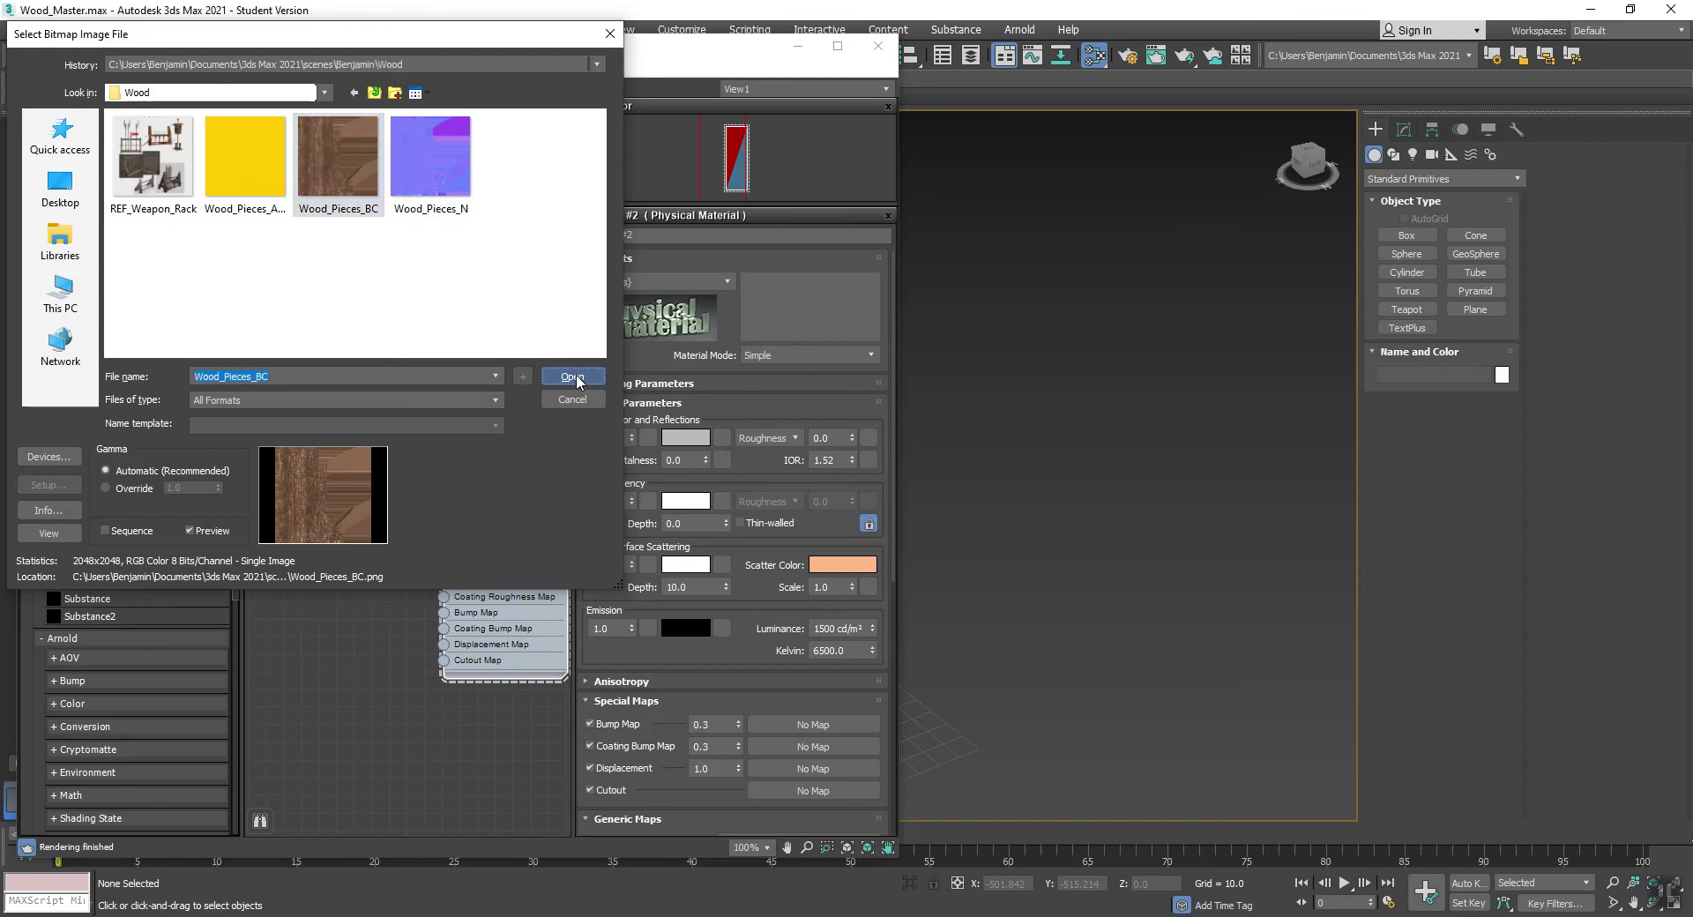
left_click_drag(380, 311, 453, 300)
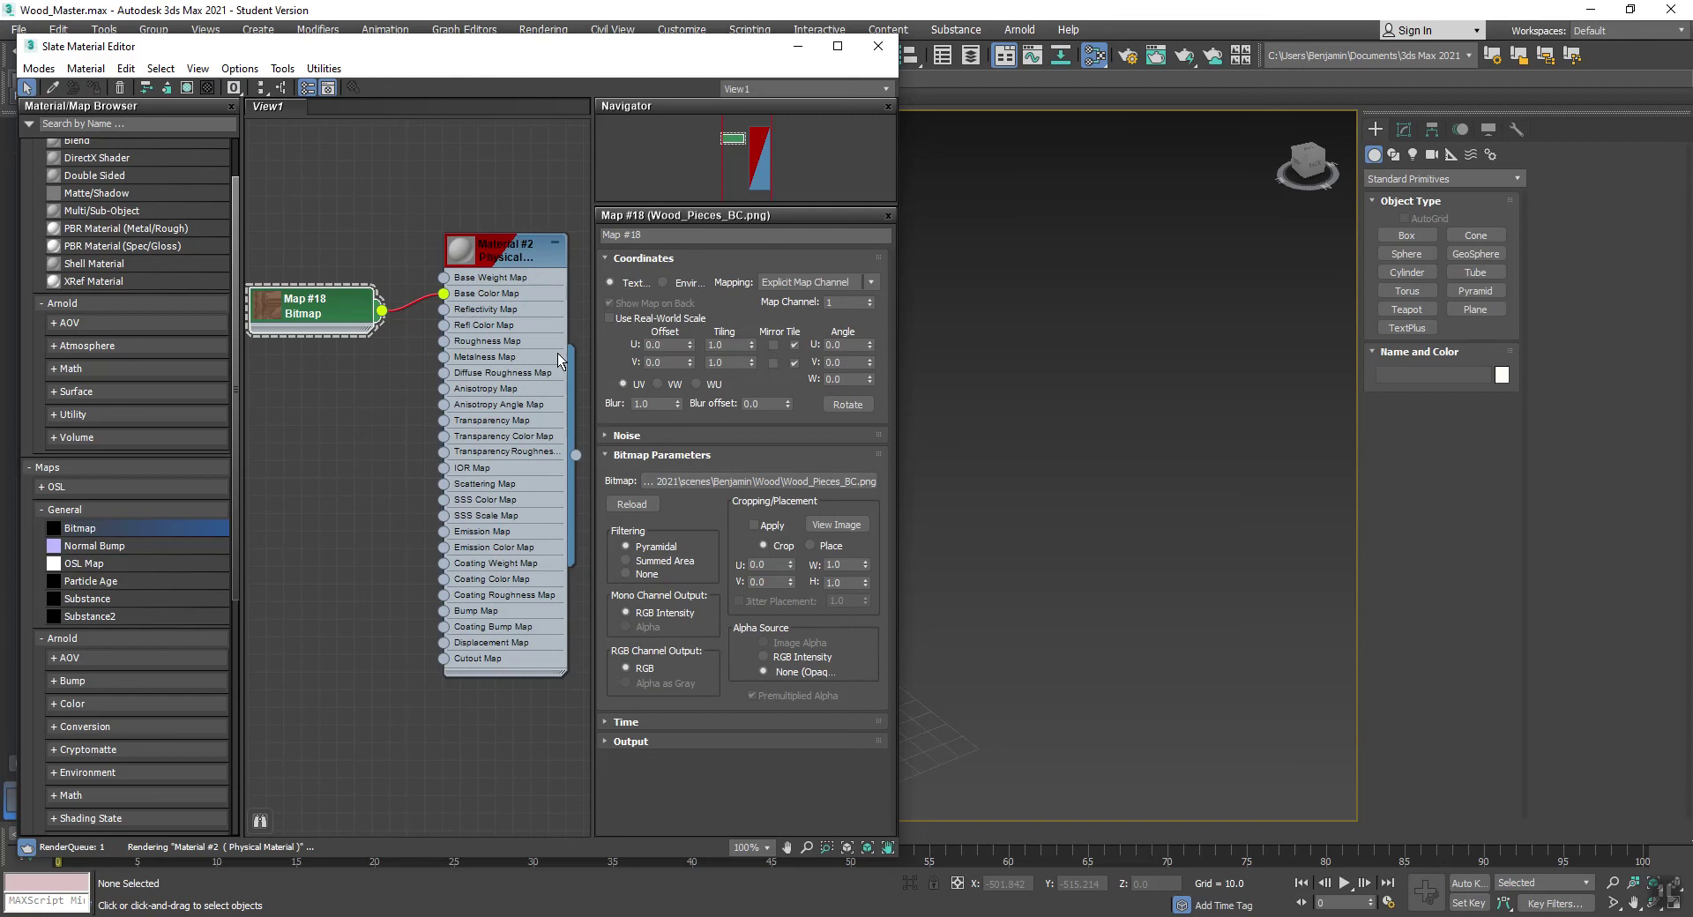
Assign Material #2 to the beam, show it in the viewport, and close the editor
middle_click_drag(1044, 404, 1308, 398)
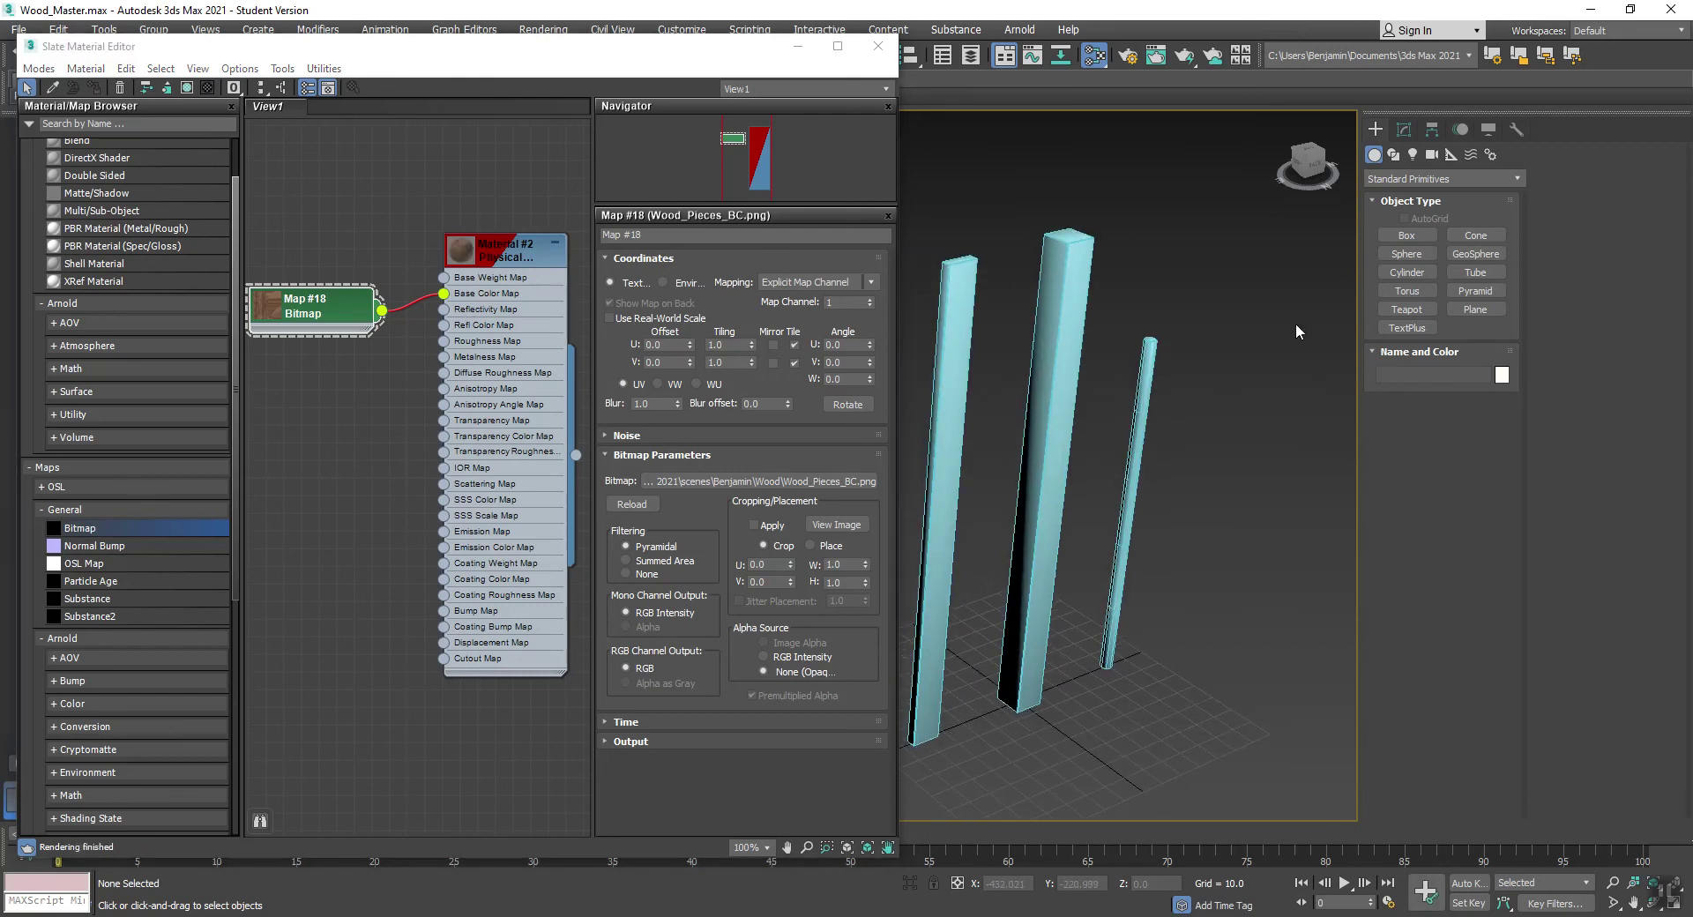
left_click(1067, 304)
right_click(490, 263)
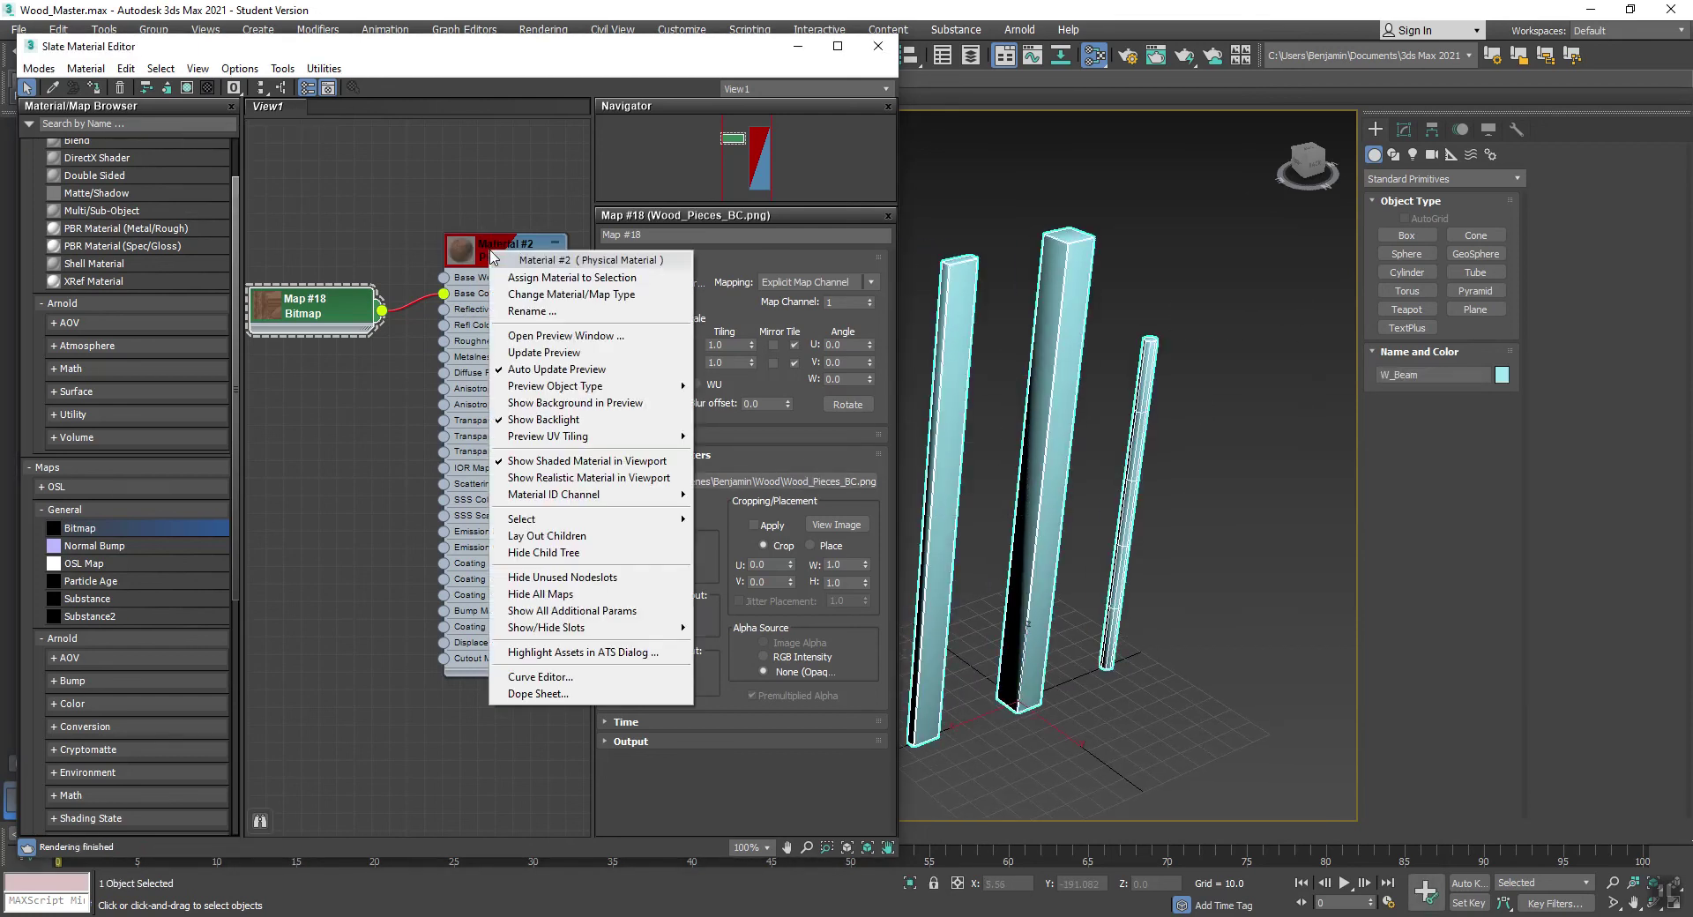
left_click(523, 276)
right_click(510, 269)
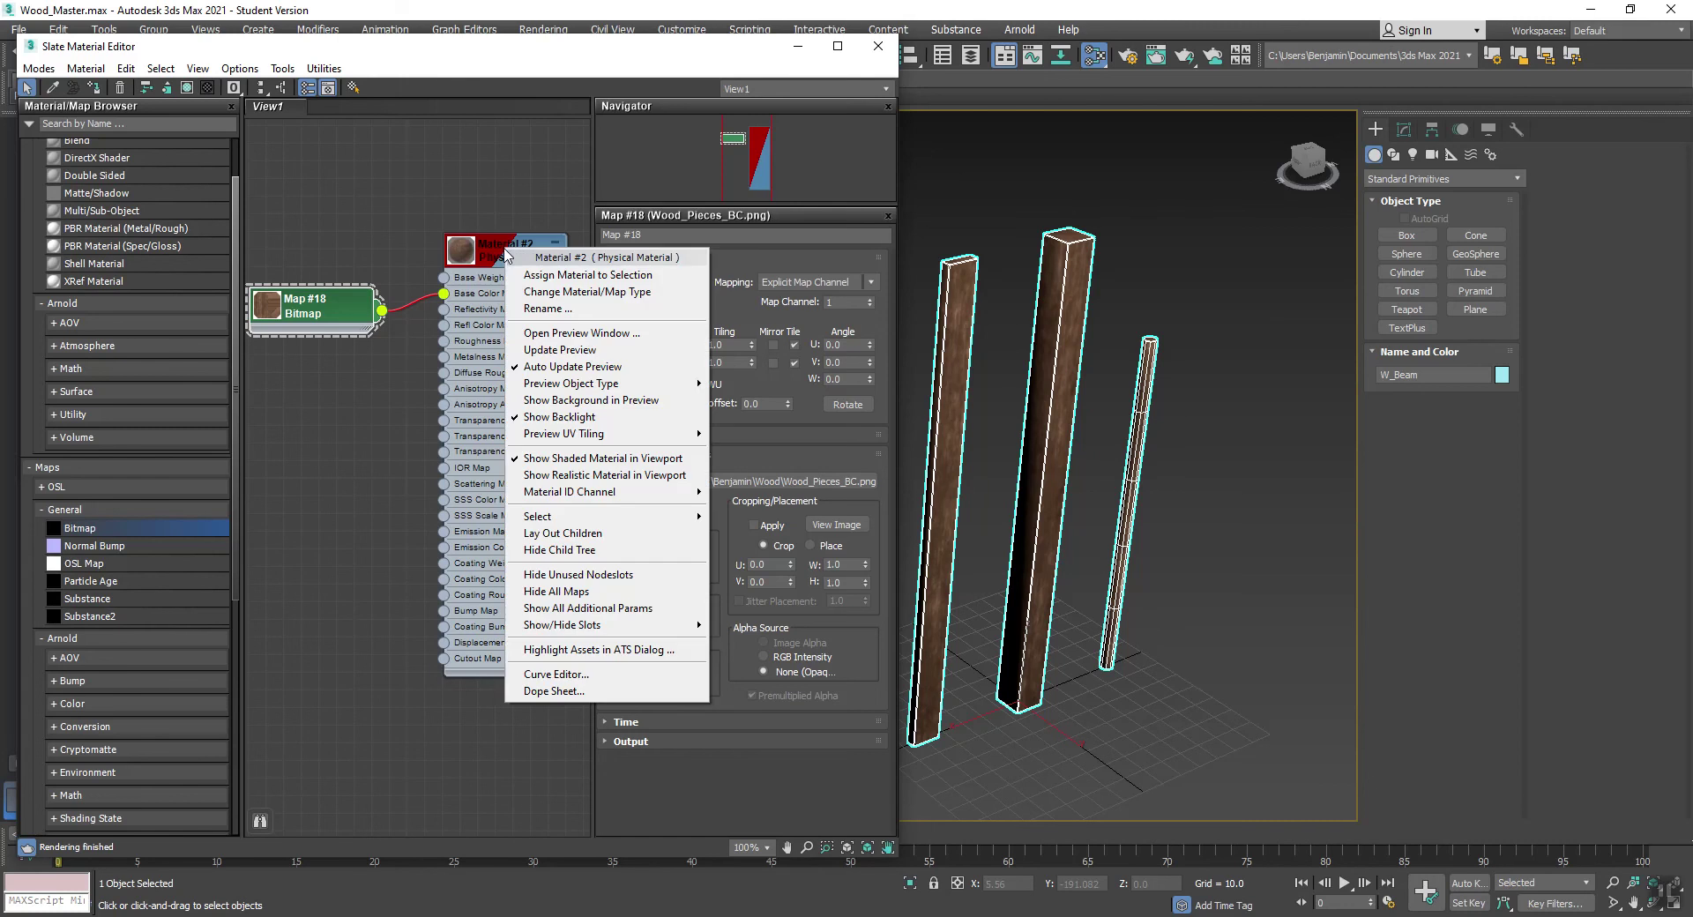
left_click(573, 483)
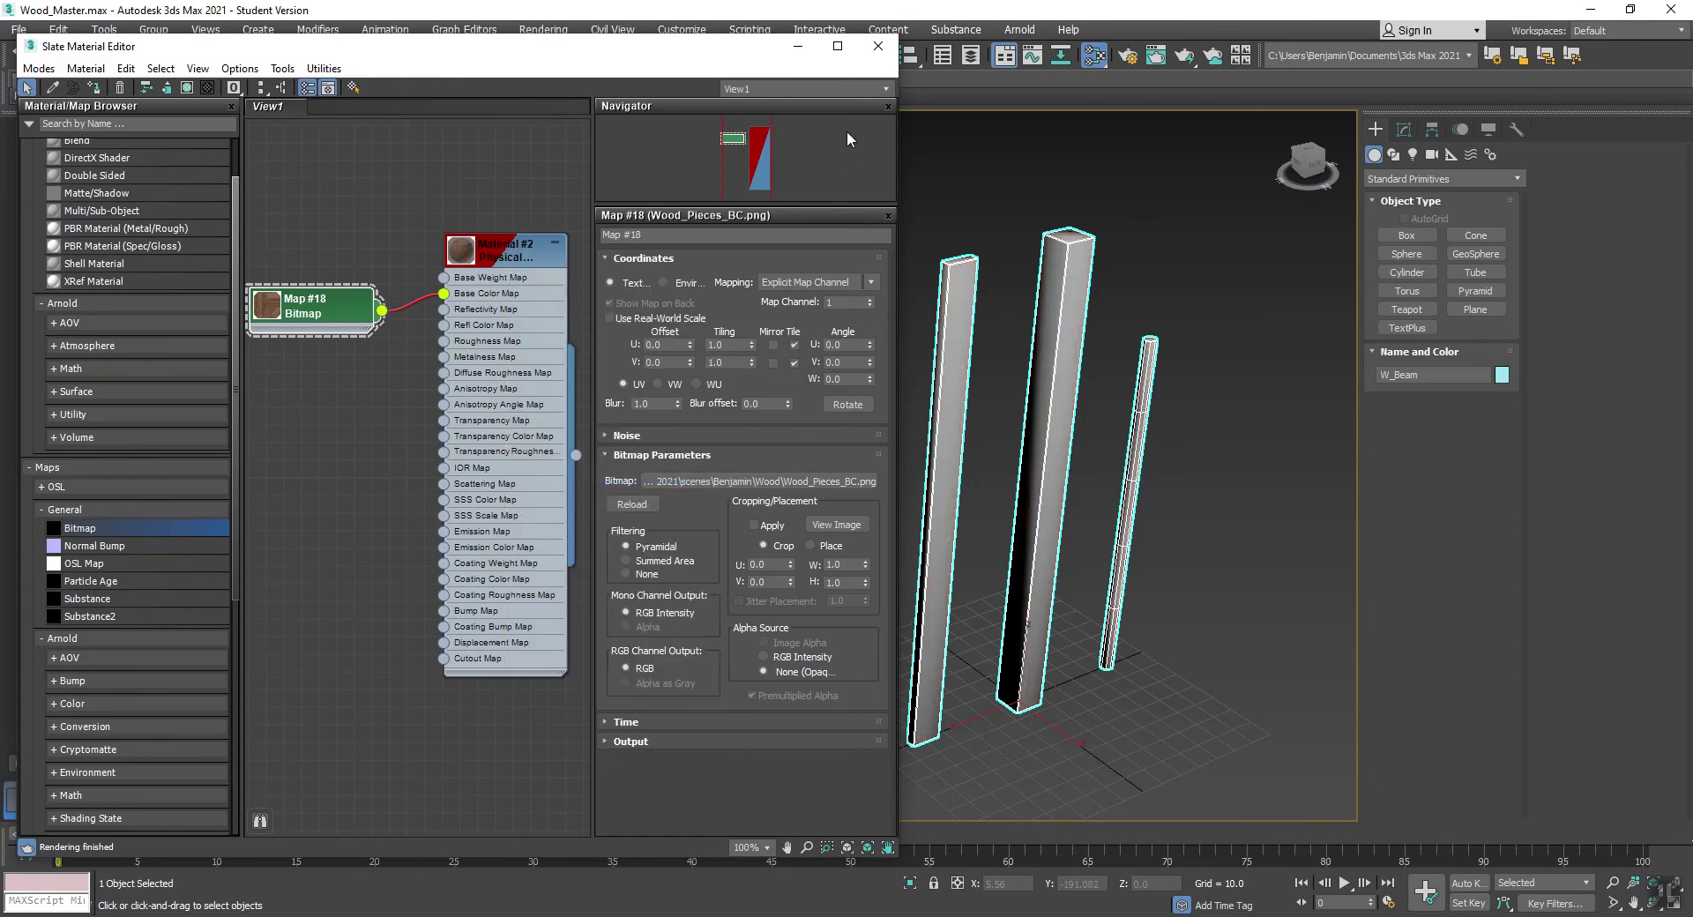
left_click(877, 46)
Recentre the view, reselect the middle beam, and show its stack in the Modify panel
right_click(881, 274)
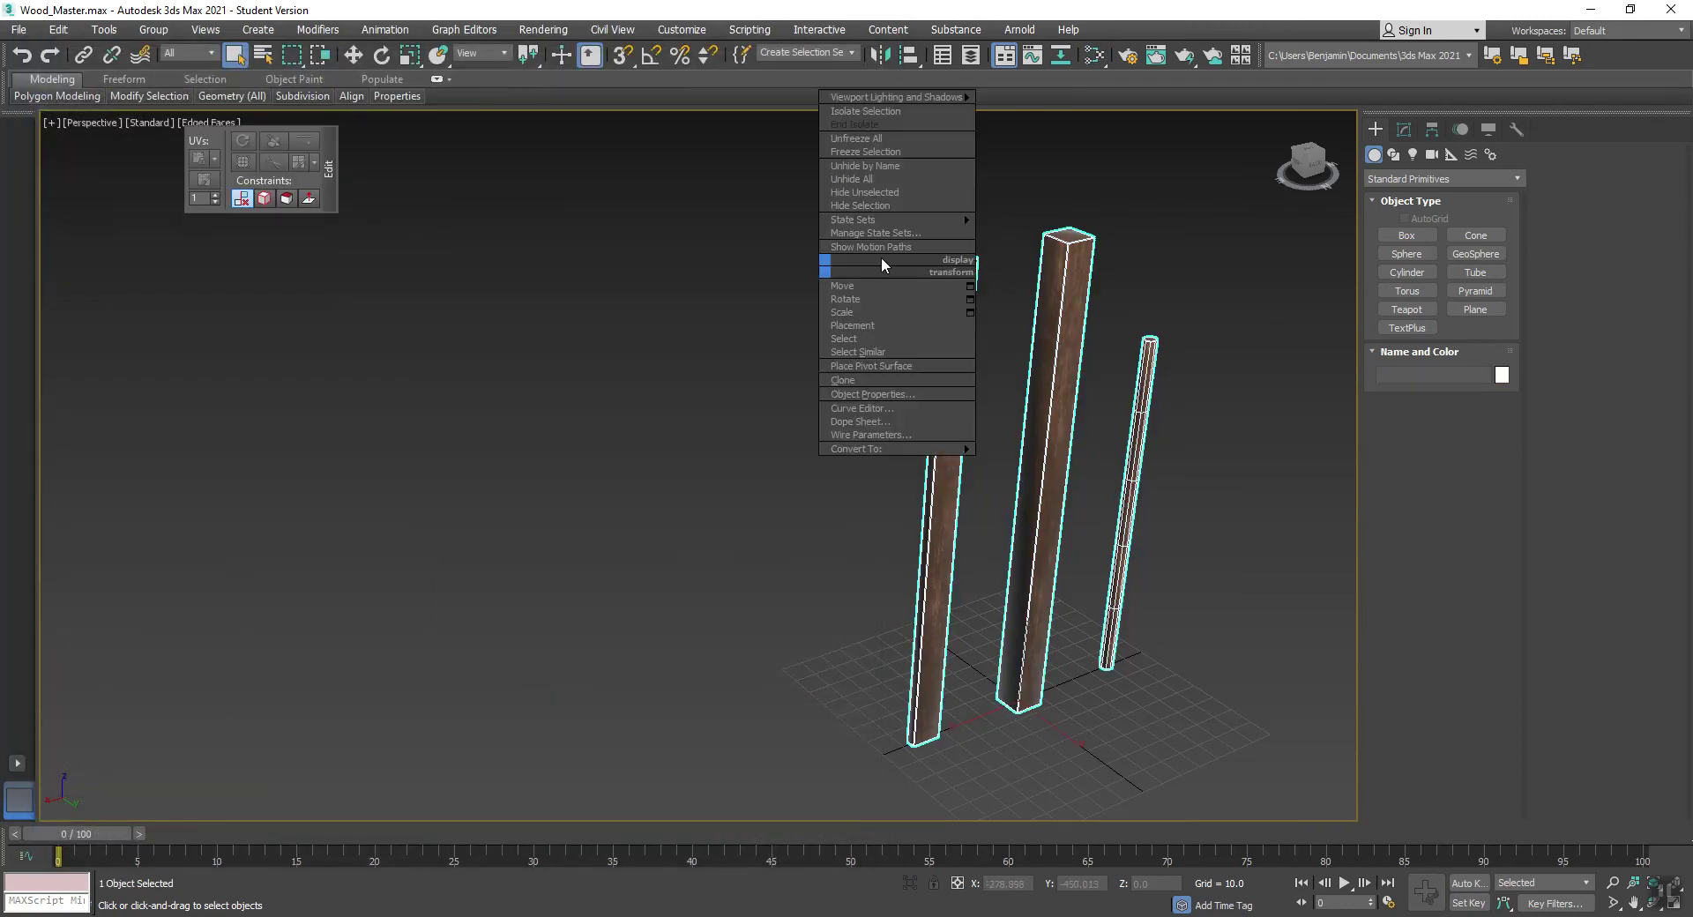
left_click(881, 262)
middle_click_drag(935, 405, 602, 382)
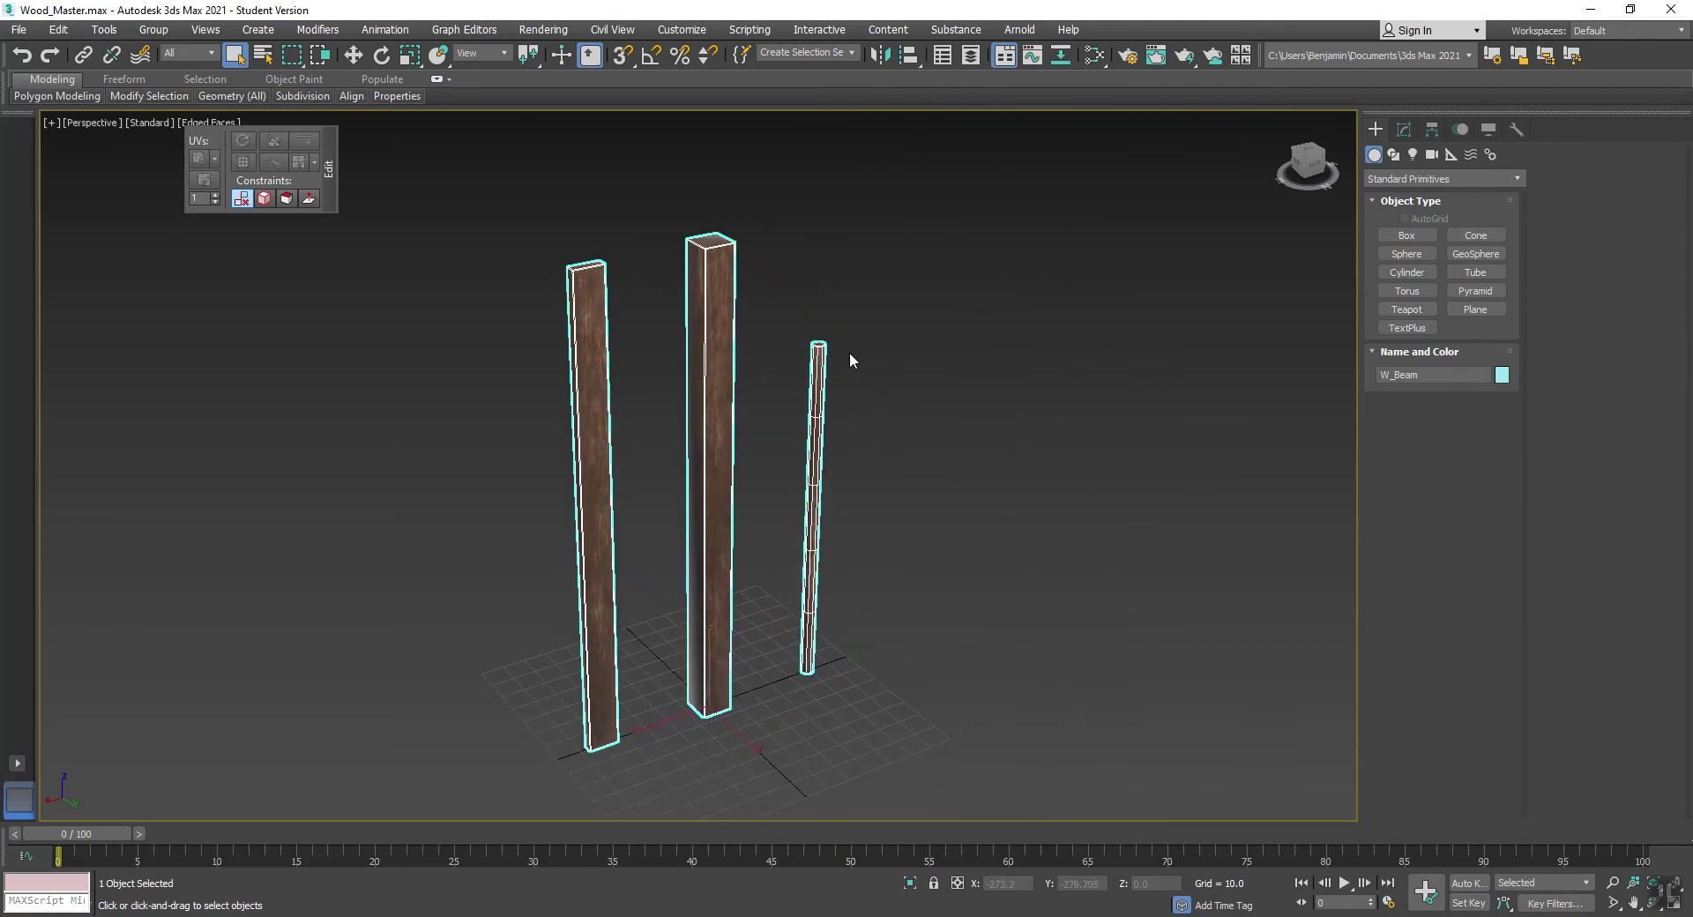
left_click(850, 356)
left_click(705, 344)
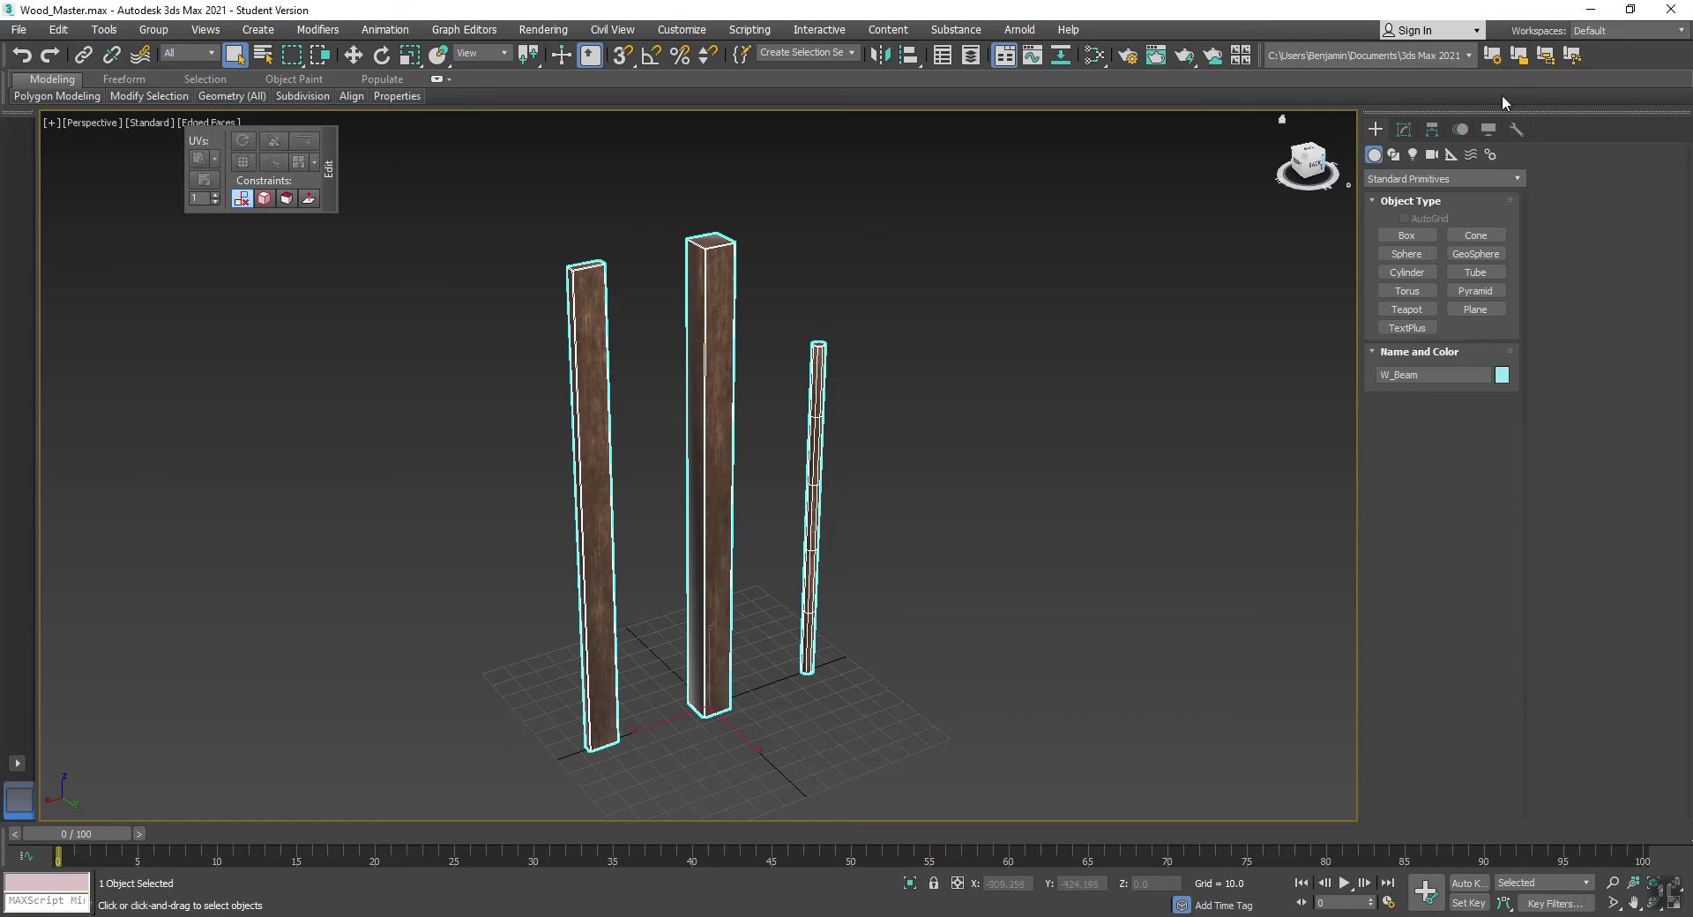
left_click(1406, 127)
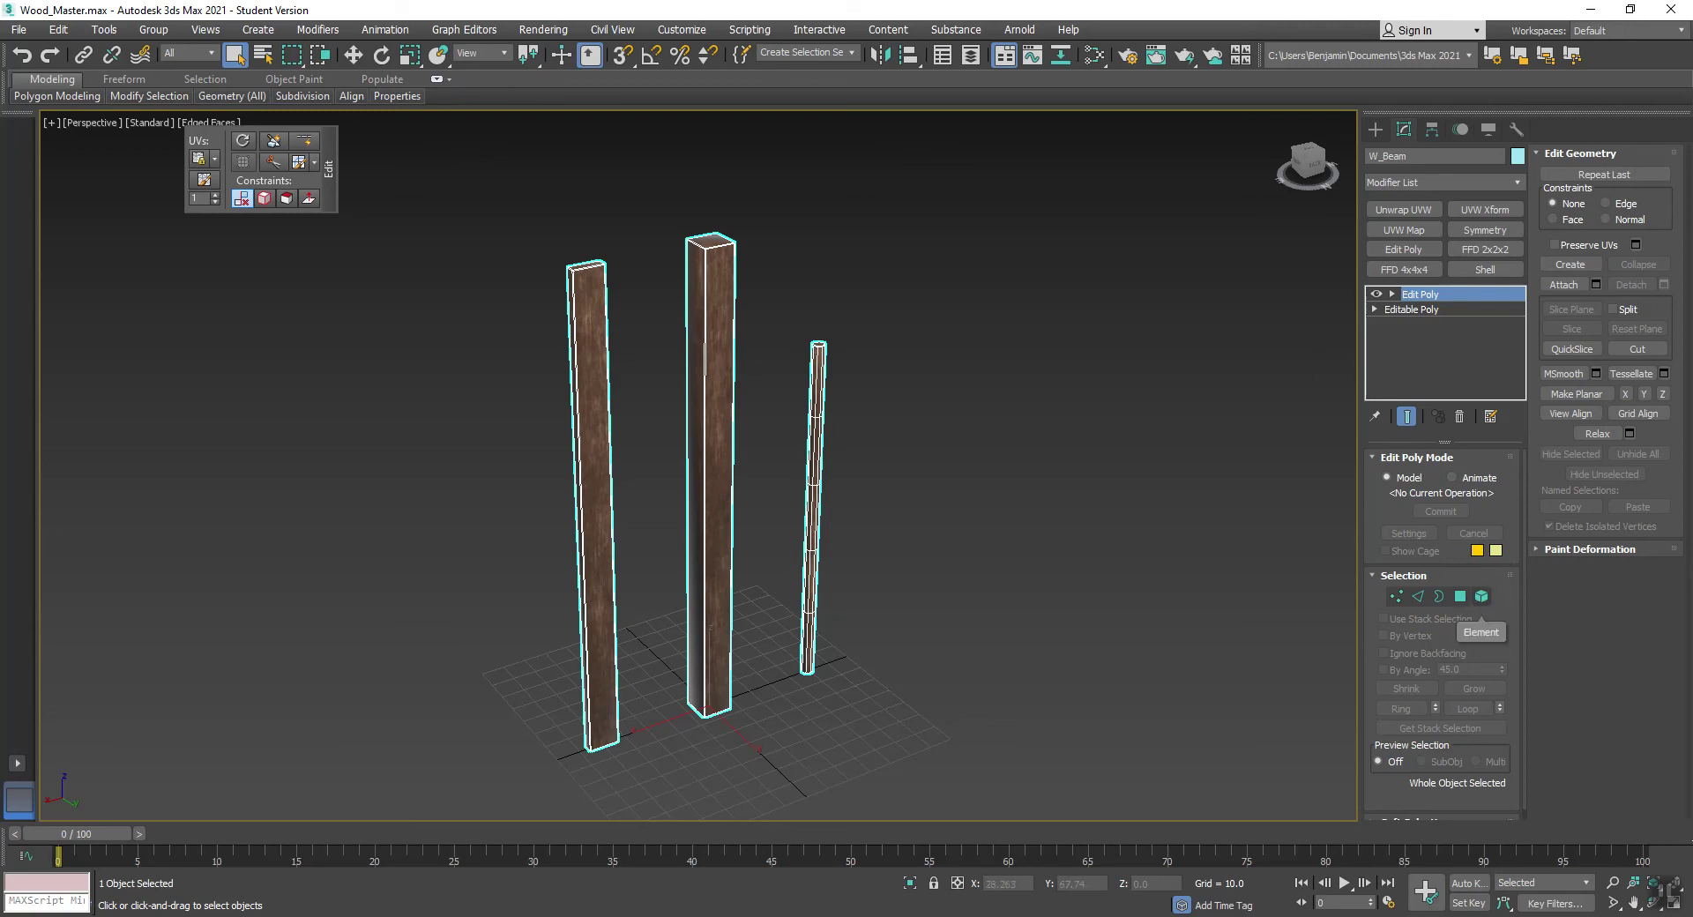
Select the name w_plank in the demo notes, then return to 3ds Max
key("alt+Tab")
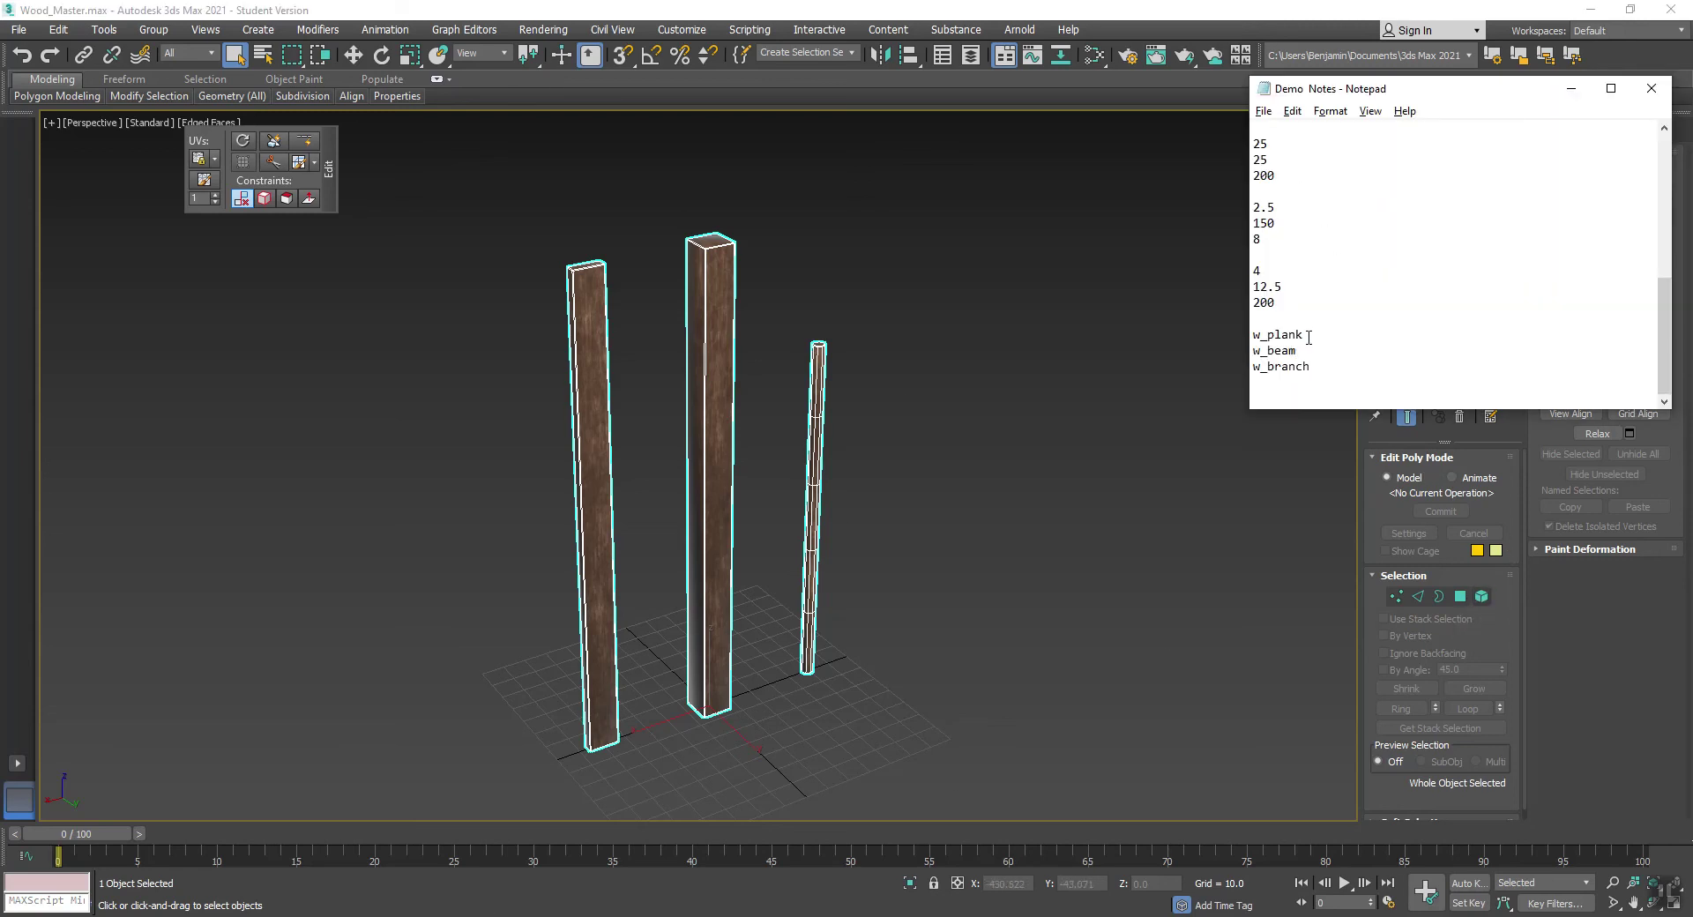
left_click(1277, 11)
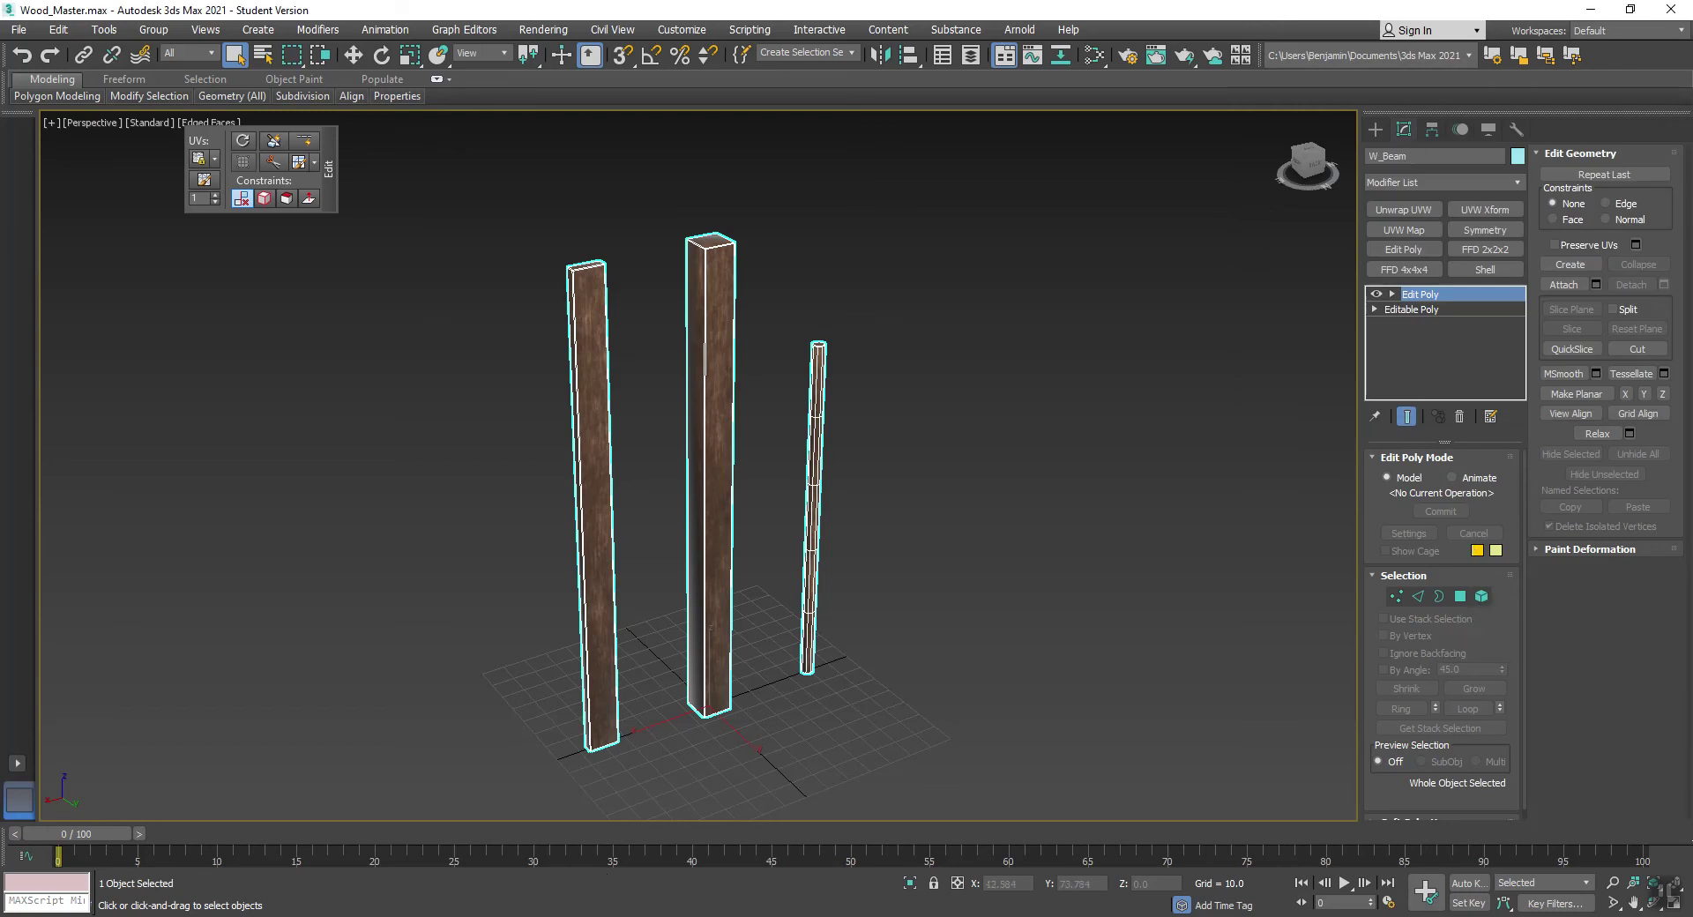
key("alt+Tab")
left_click_drag(1311, 333, 1255, 336)
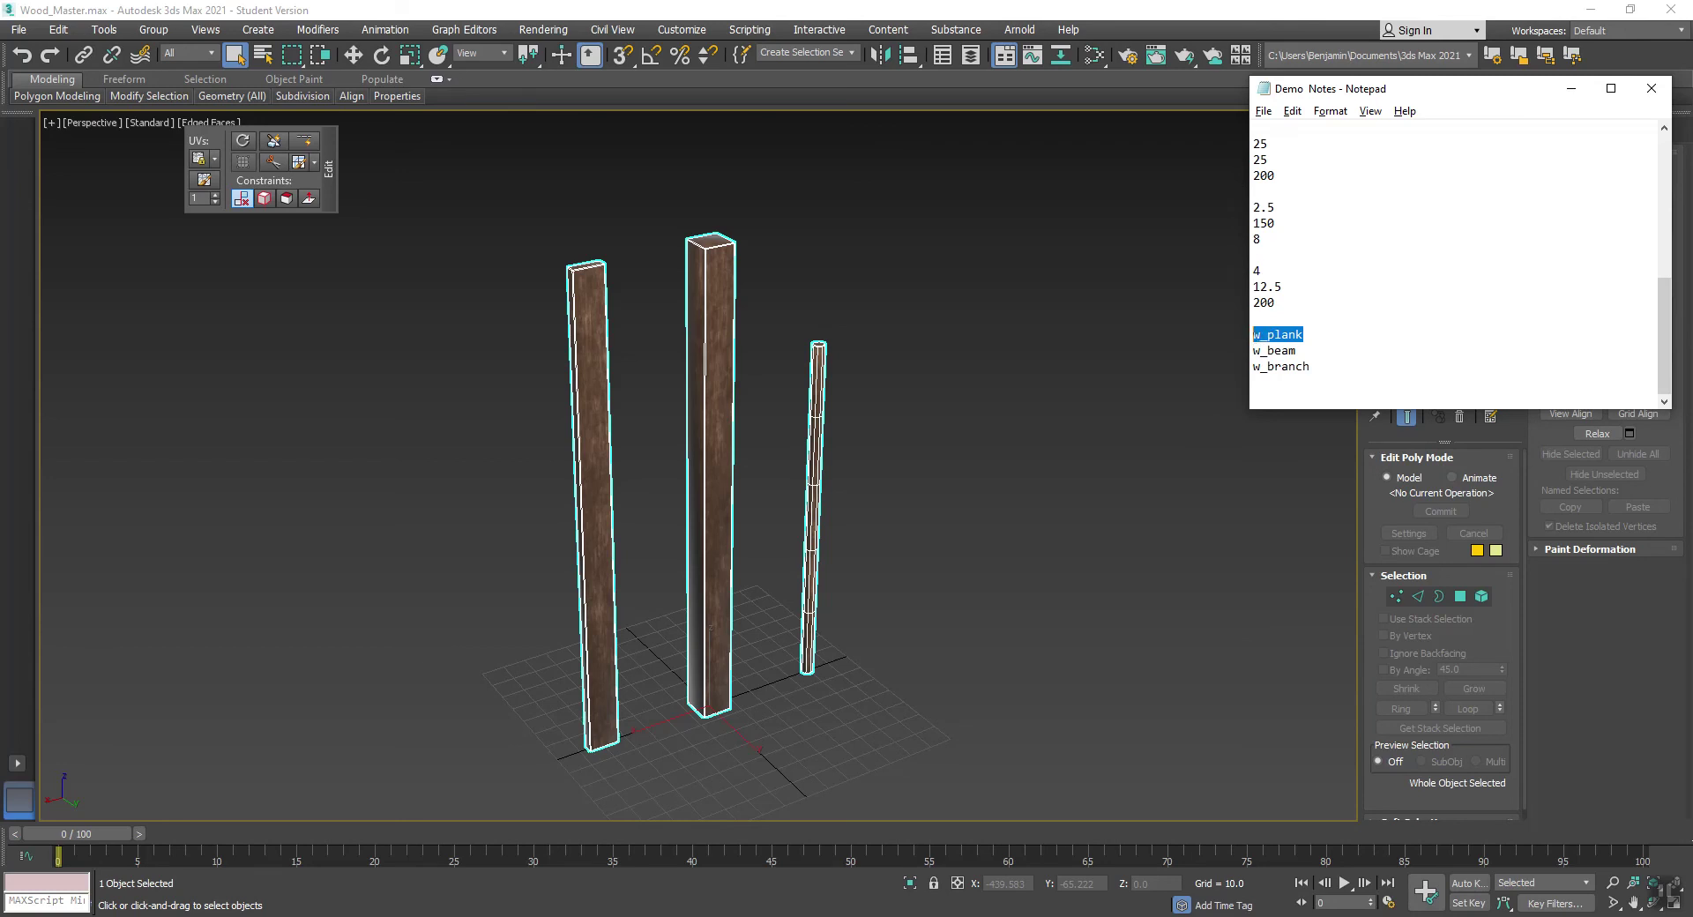
key("alt+Tab")
In Element mode, detach the left plank as a new object named w_plank
left_click(1483, 596)
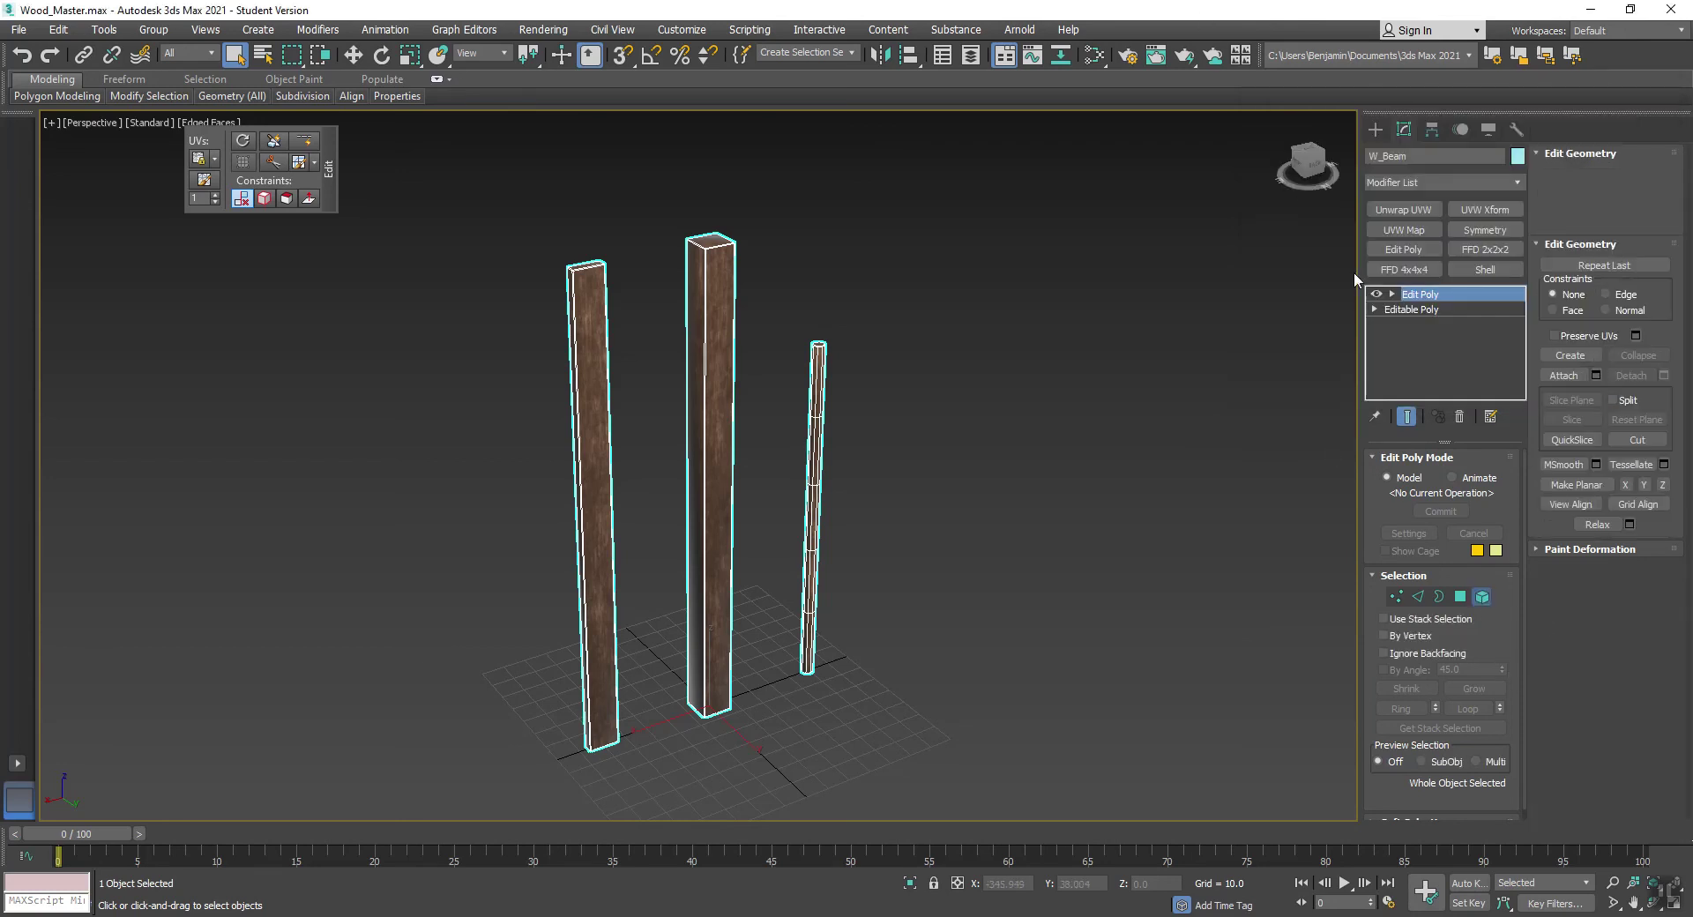
left_click(1391, 295)
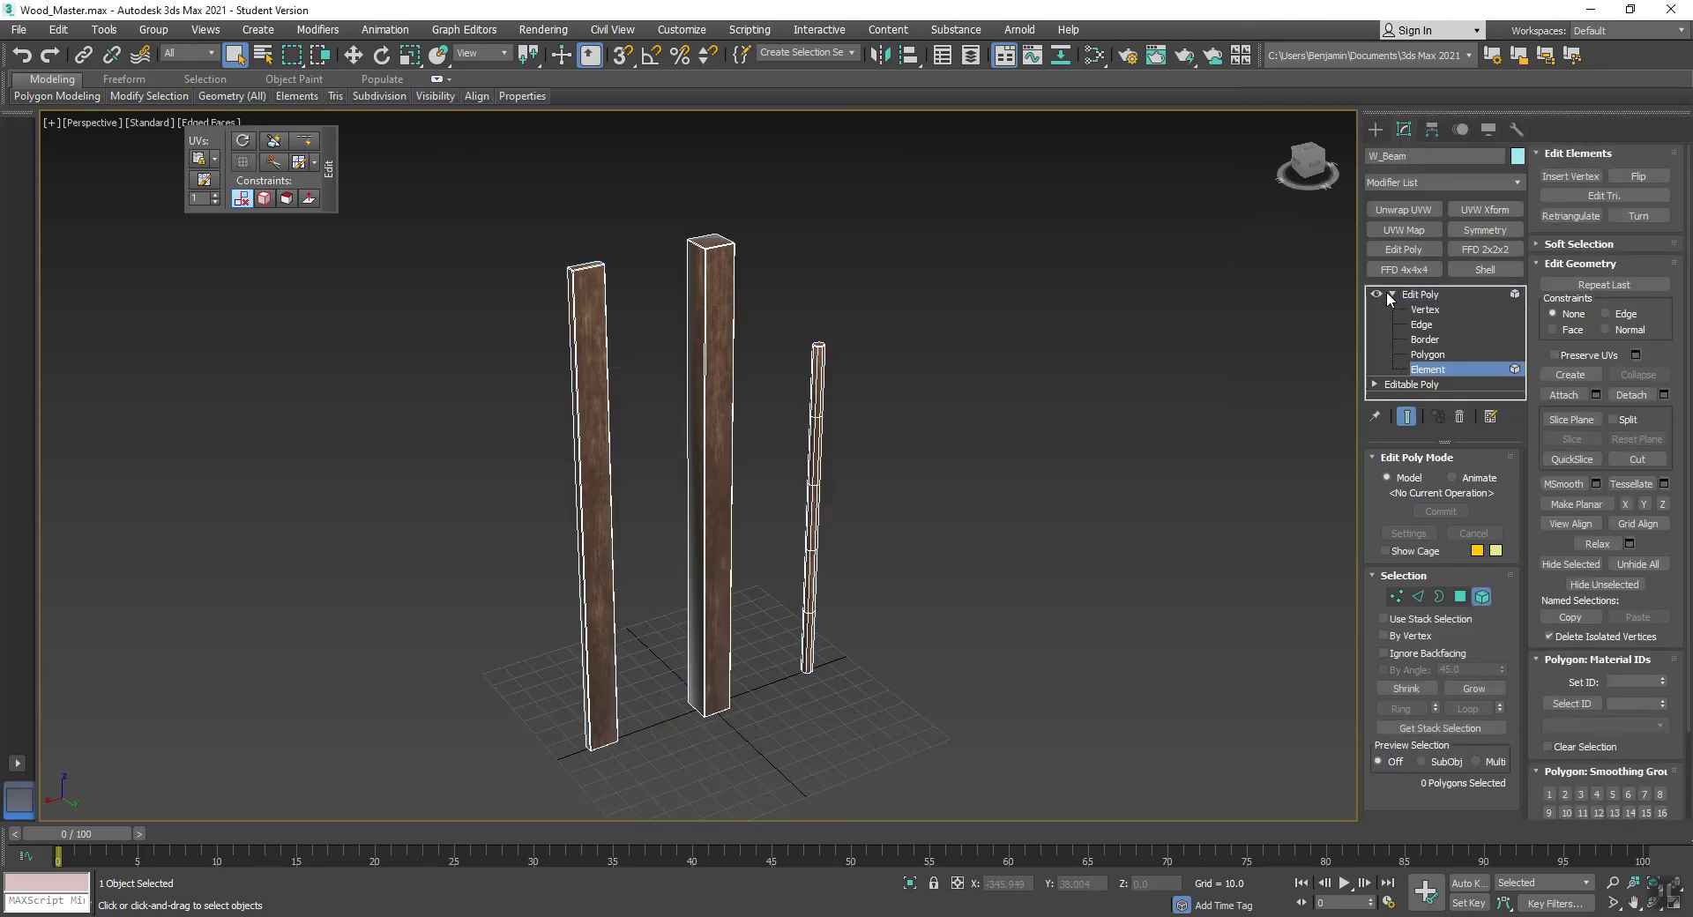
left_click(581, 319)
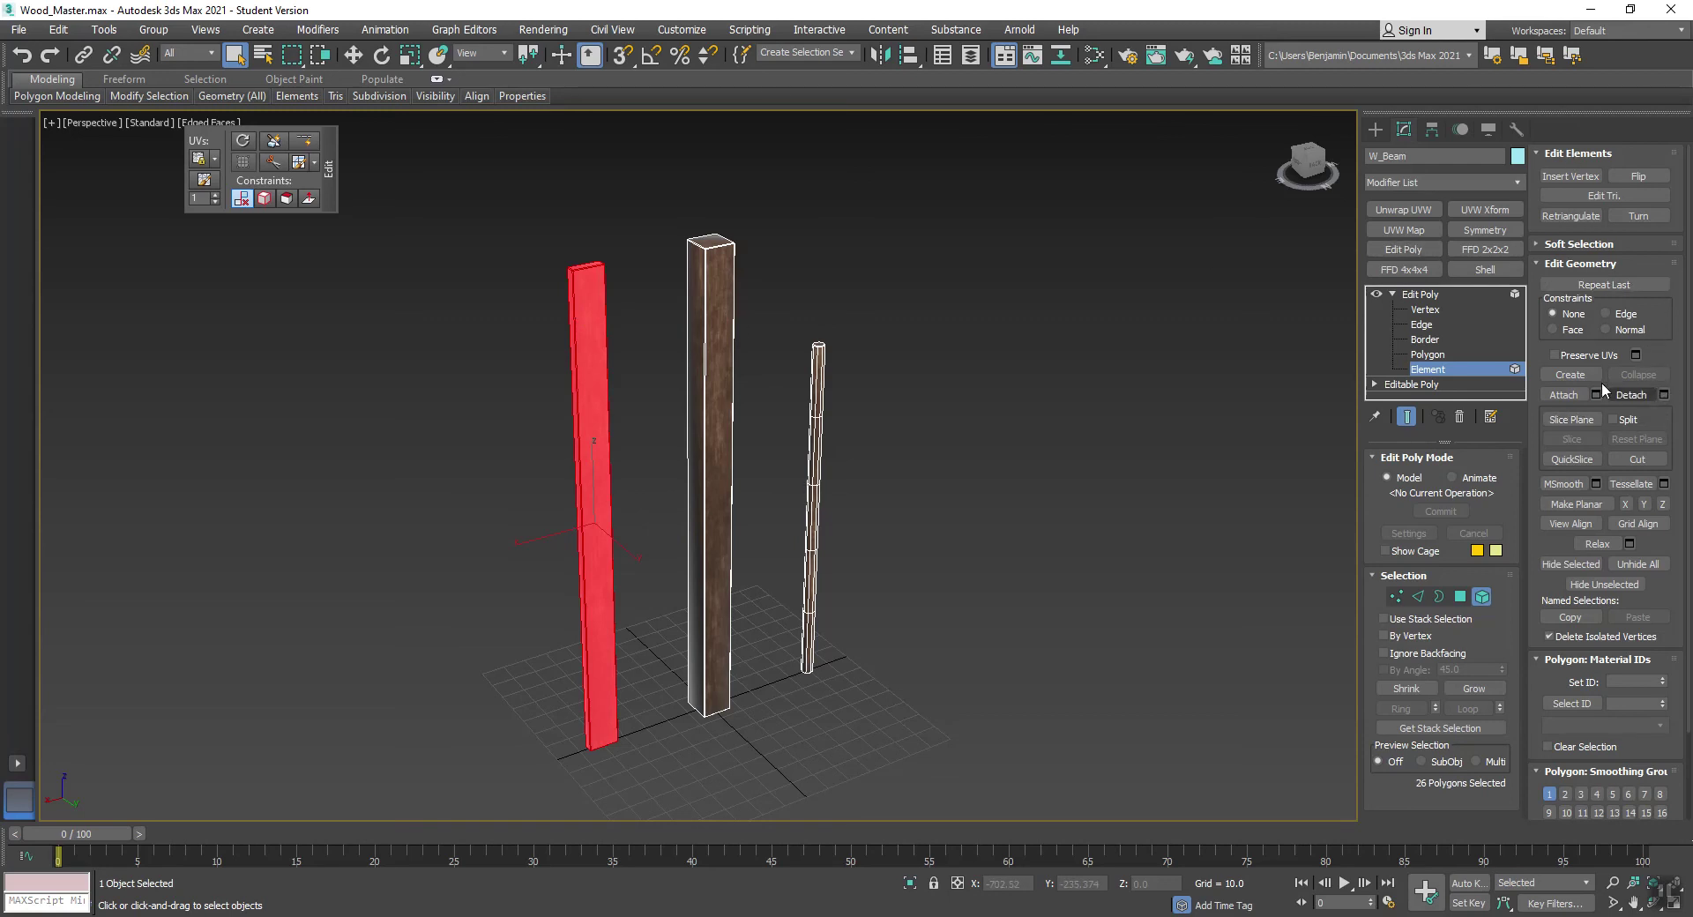
left_click(1664, 395)
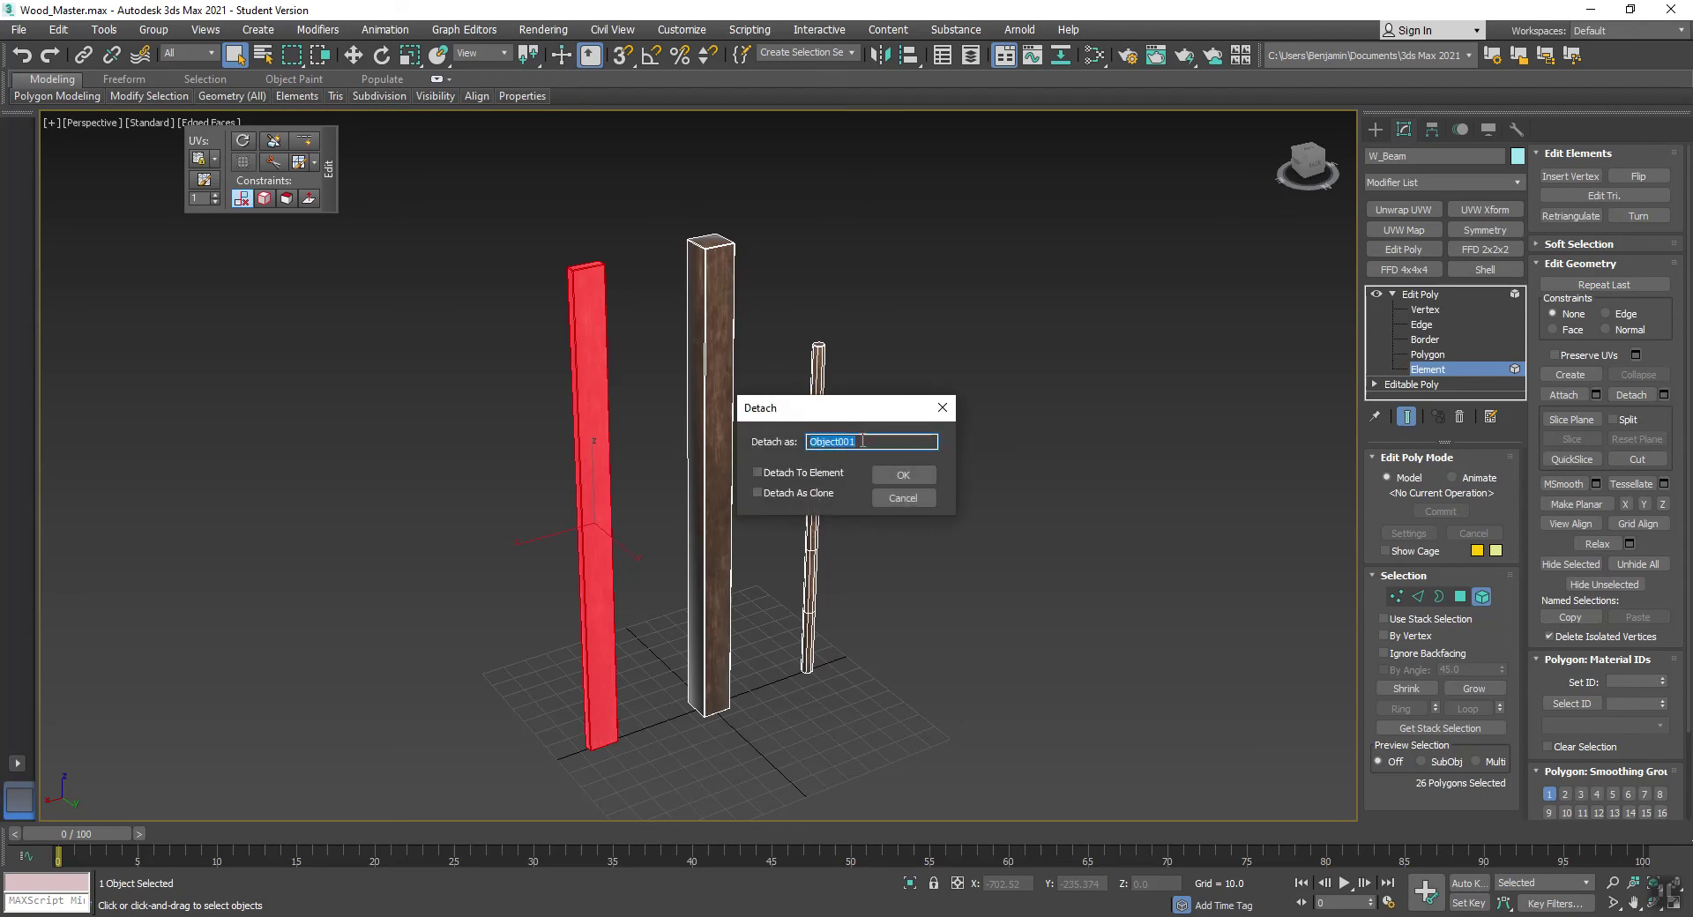
type("w_plank")
left_click(897, 475)
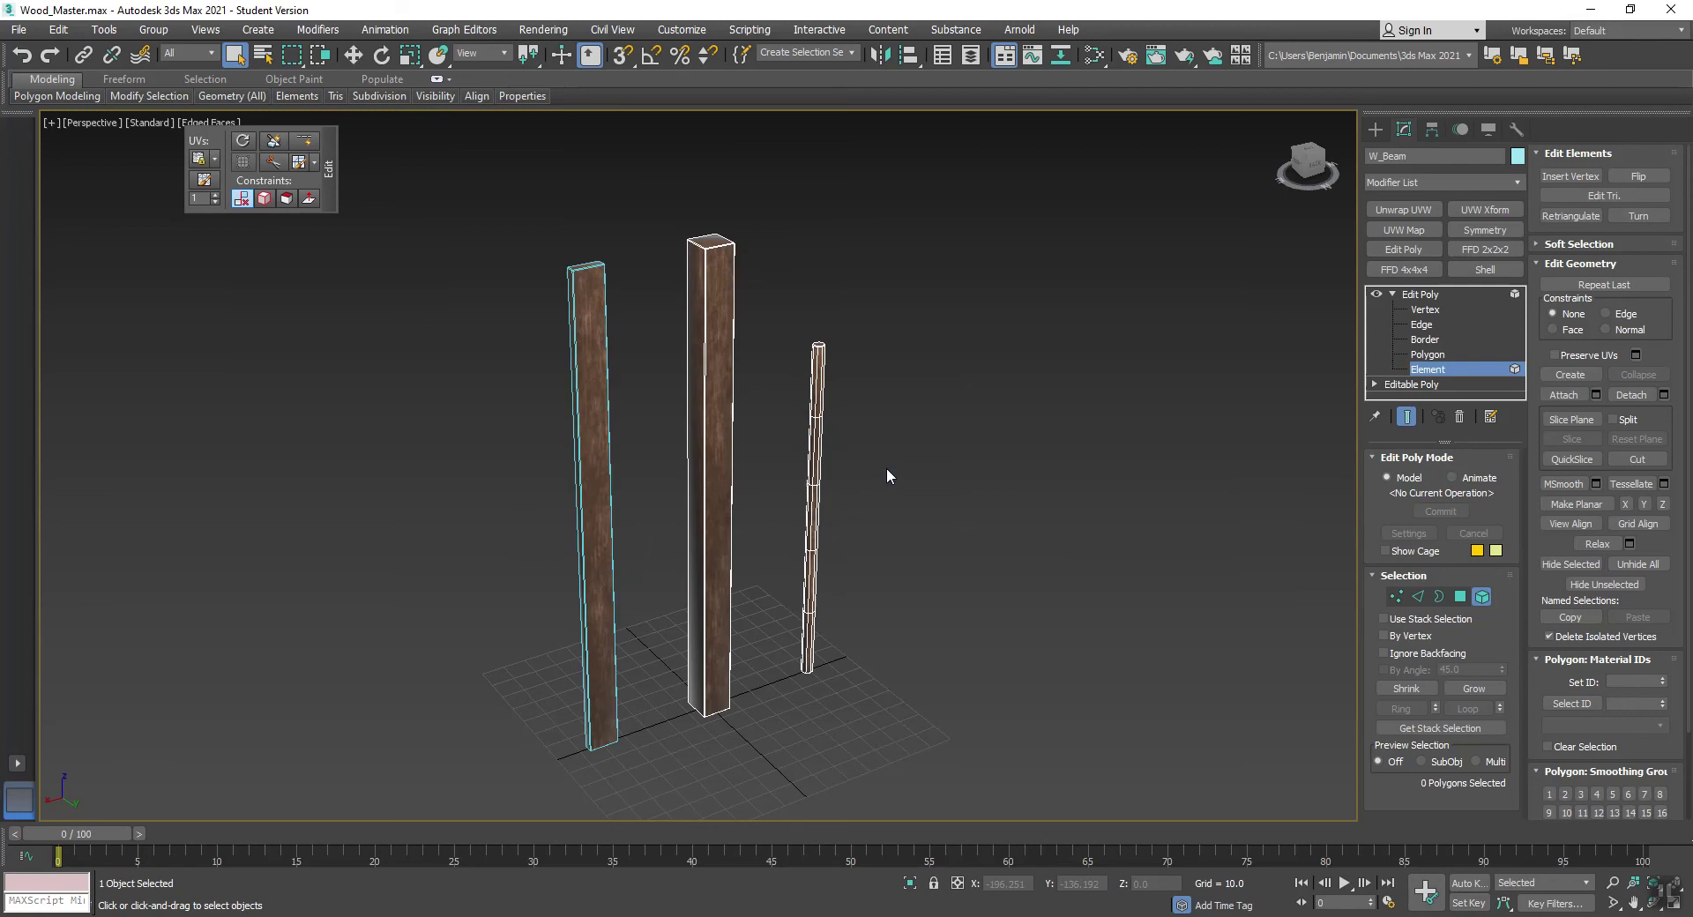
Detach the thin pole as w_branch, then leave Element mode and clear the selection
key("alt+Tab")
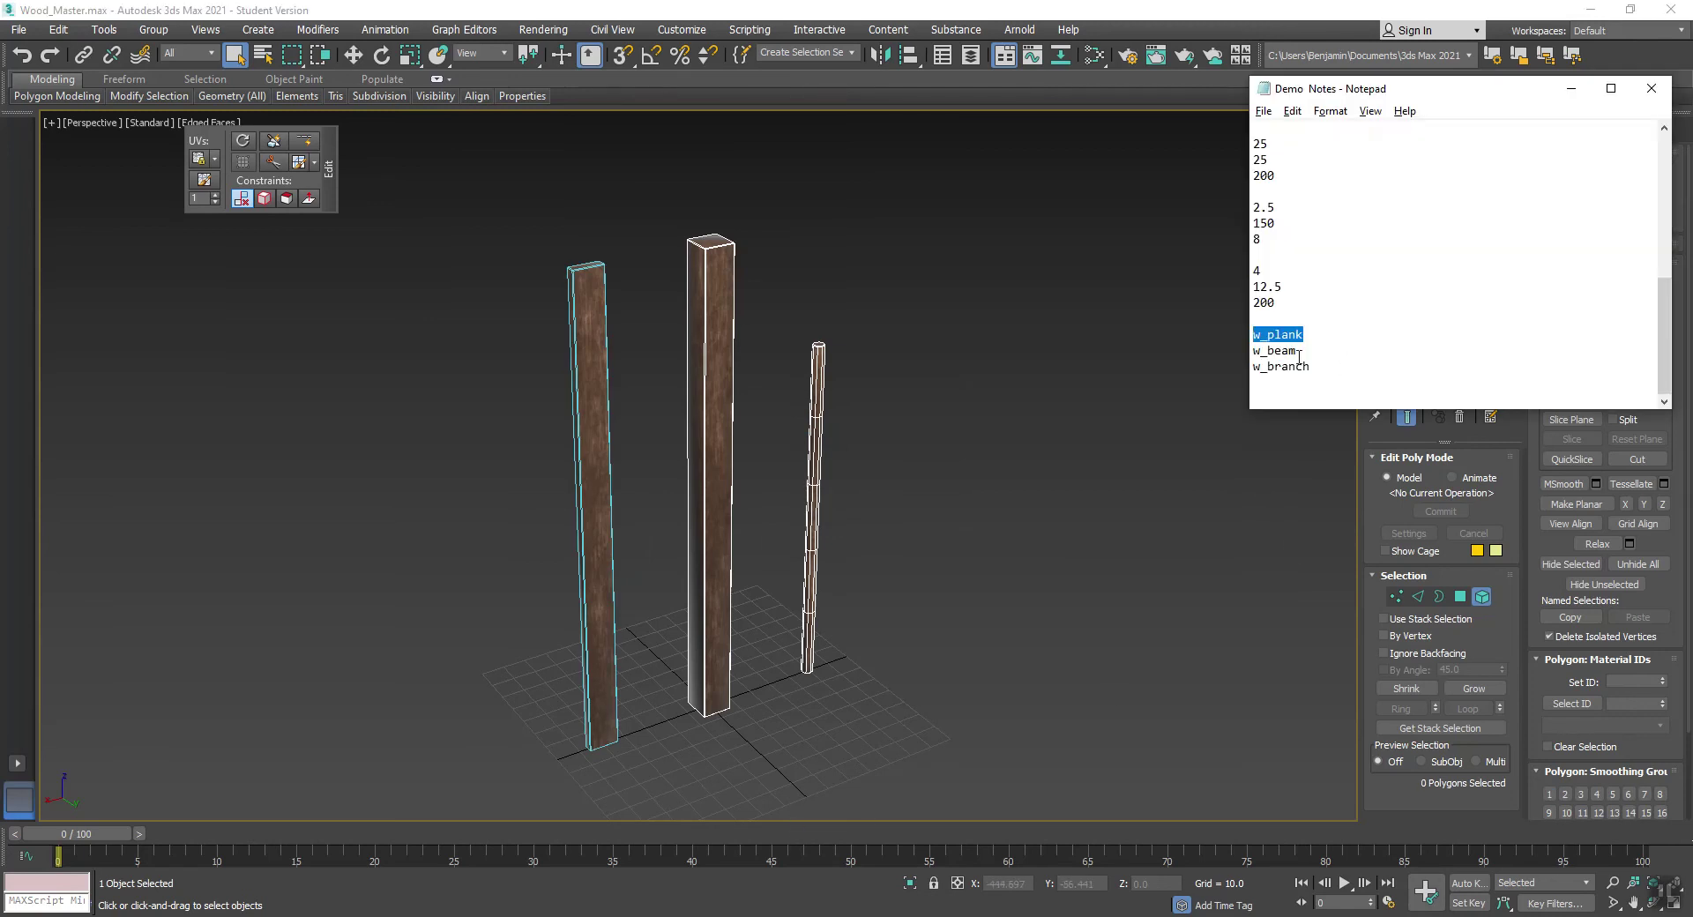
left_click_drag(1315, 366, 1252, 367)
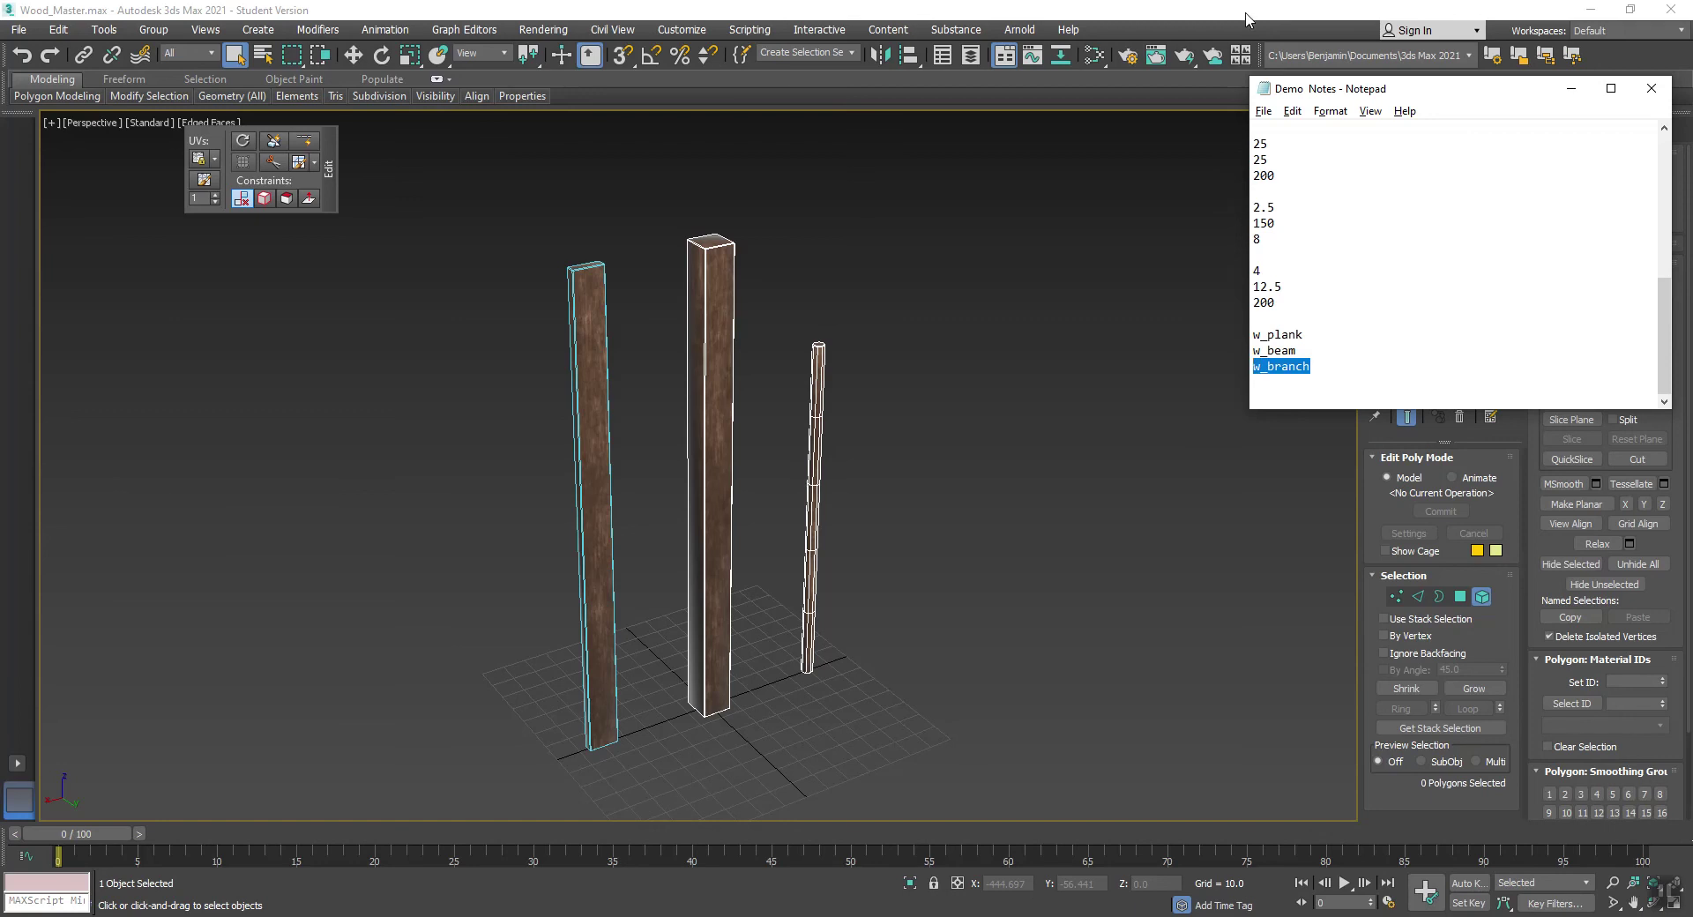
key("alt+Tab")
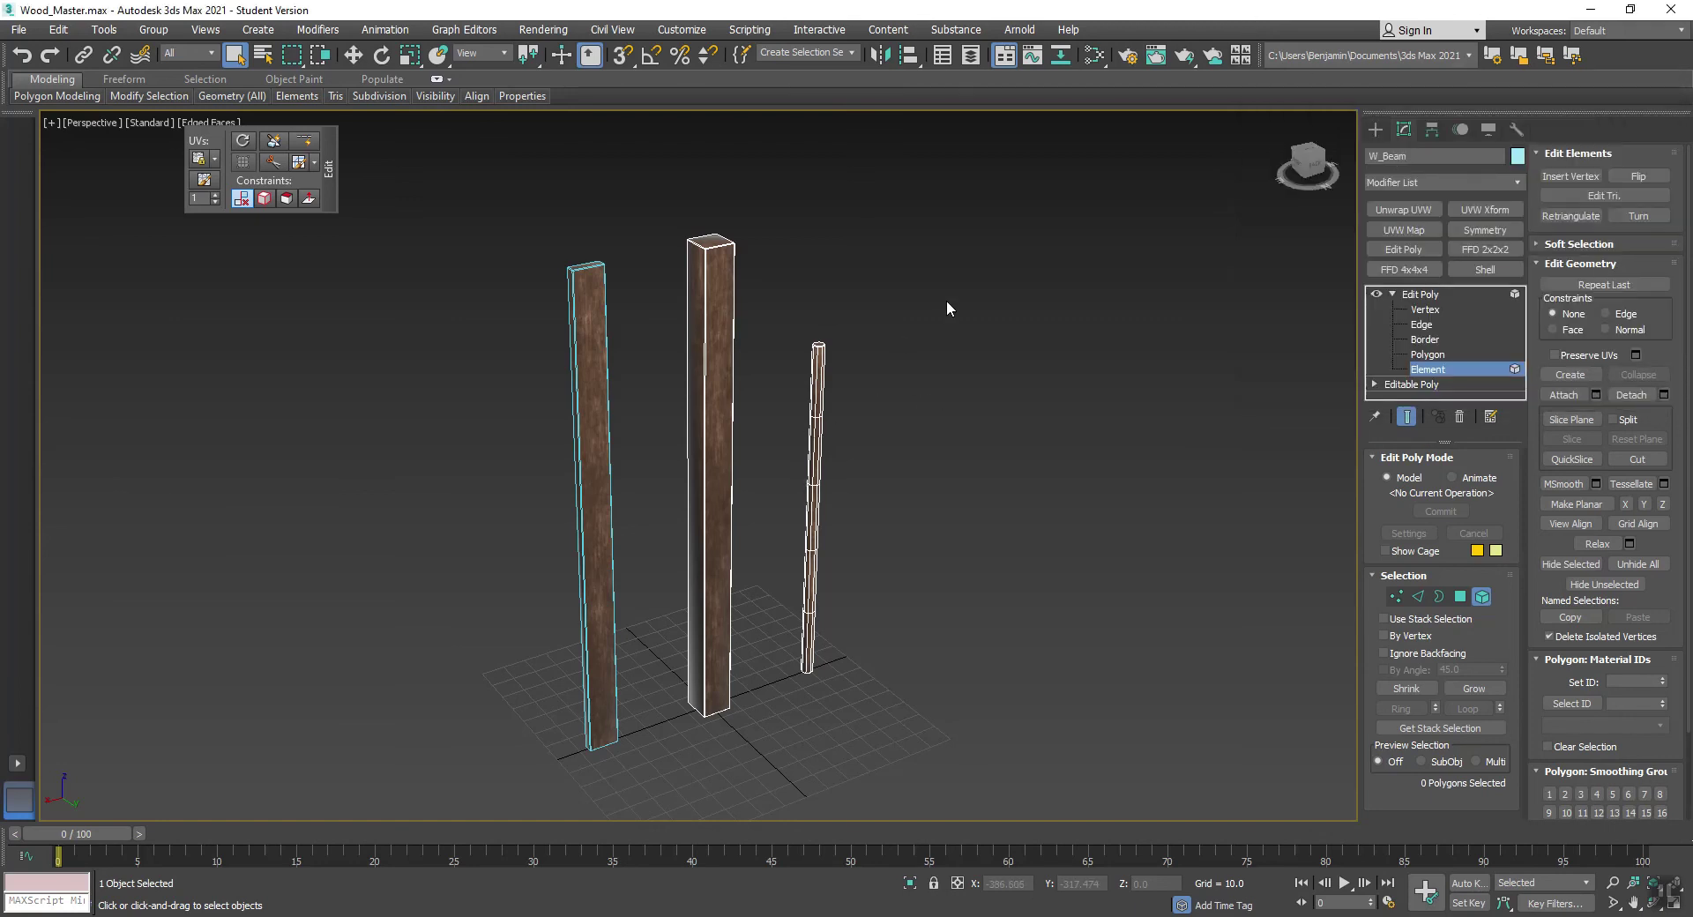
left_click_drag(793, 395, 794, 395)
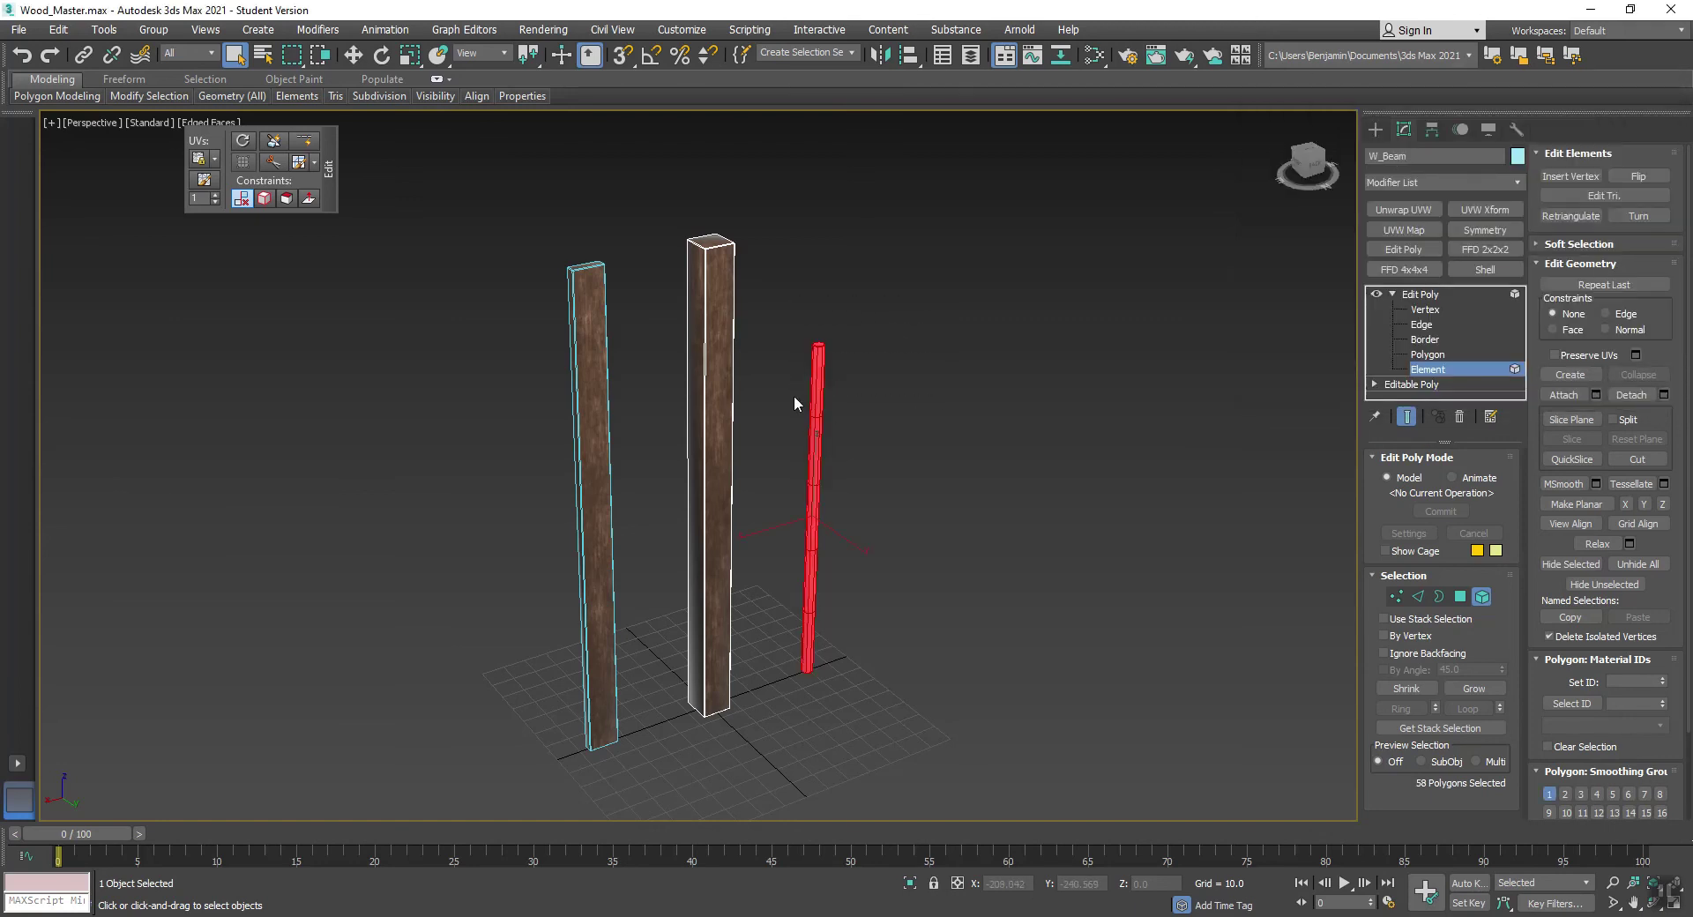
left_click(1665, 396)
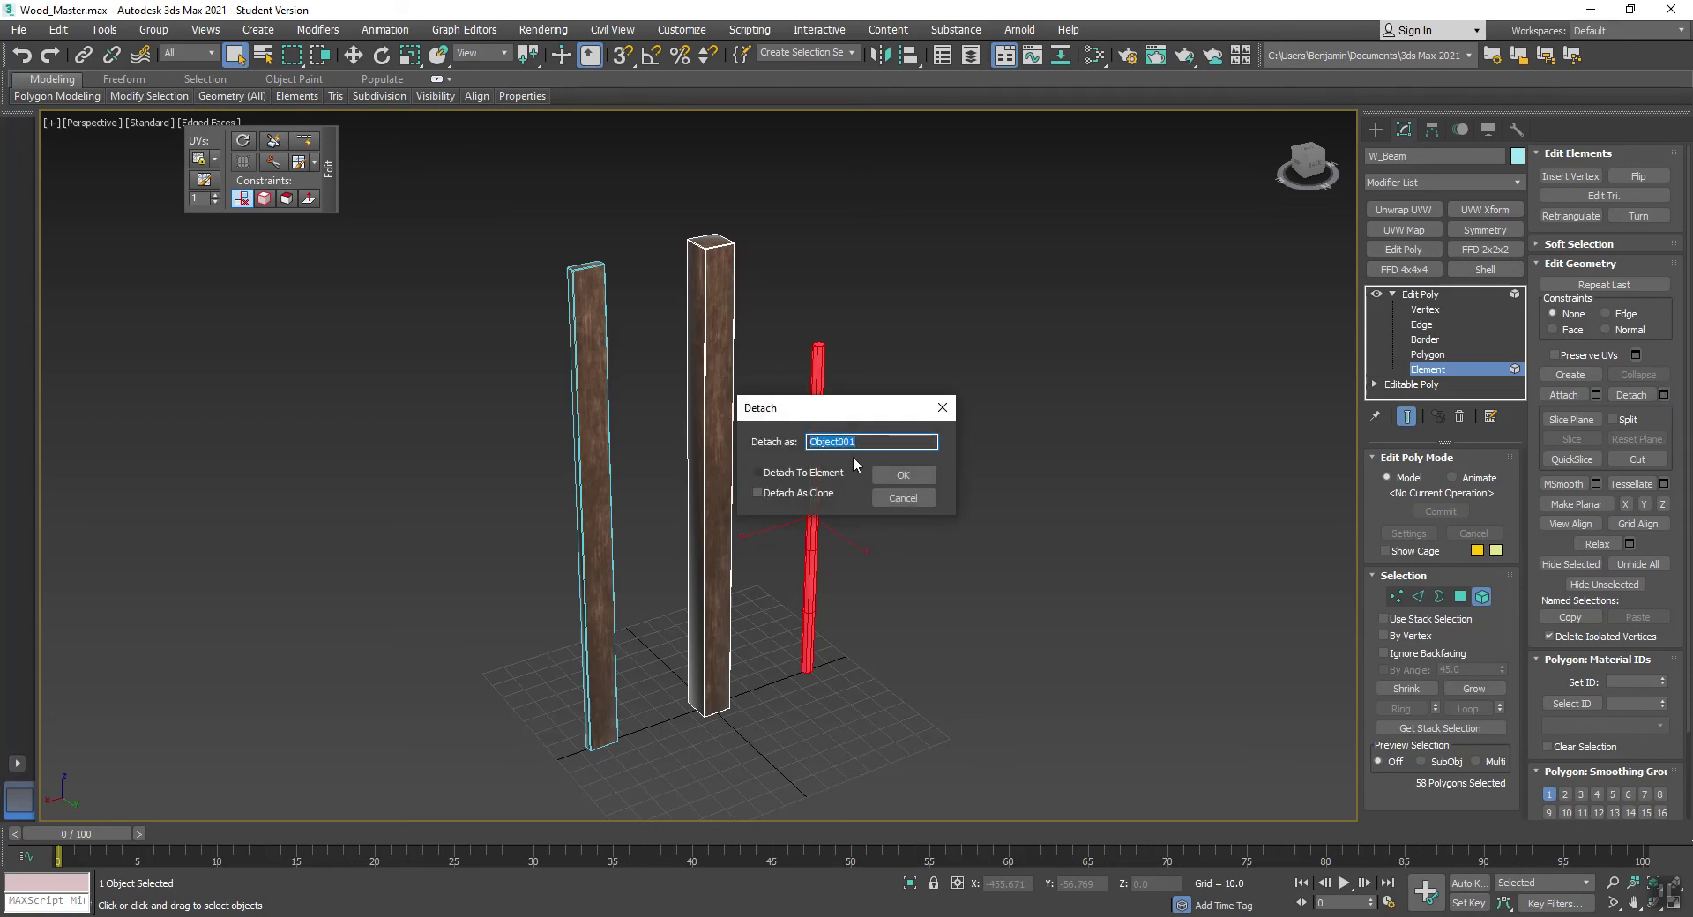
left_click(903, 470)
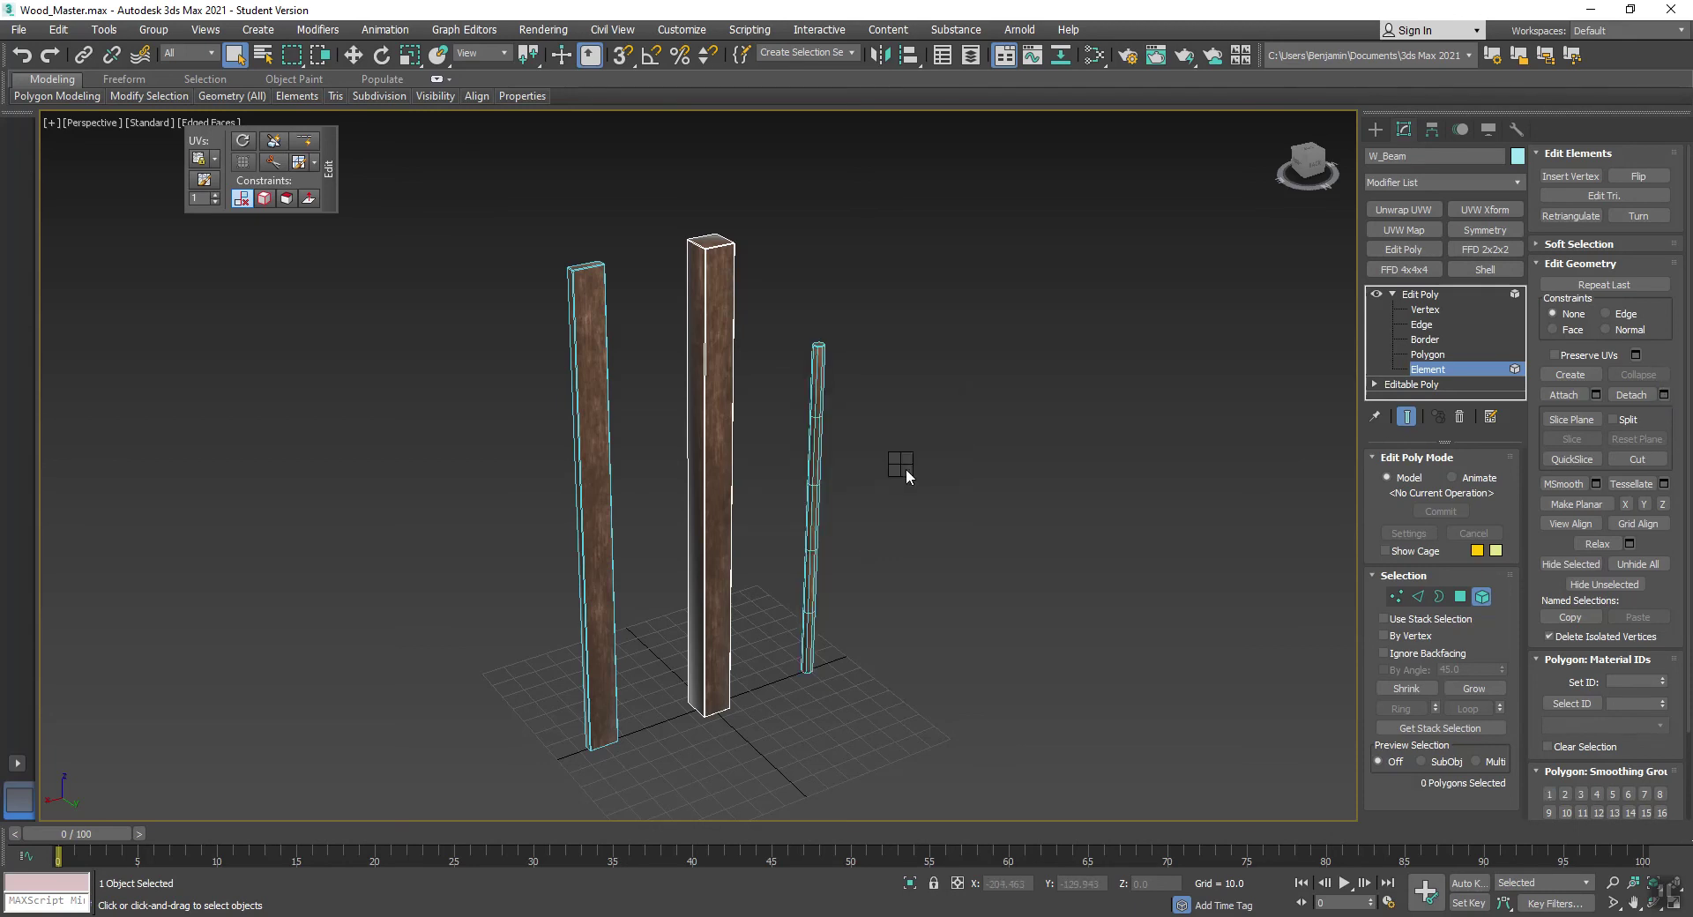
right_click(886, 452)
left_click(871, 448)
left_click(873, 448)
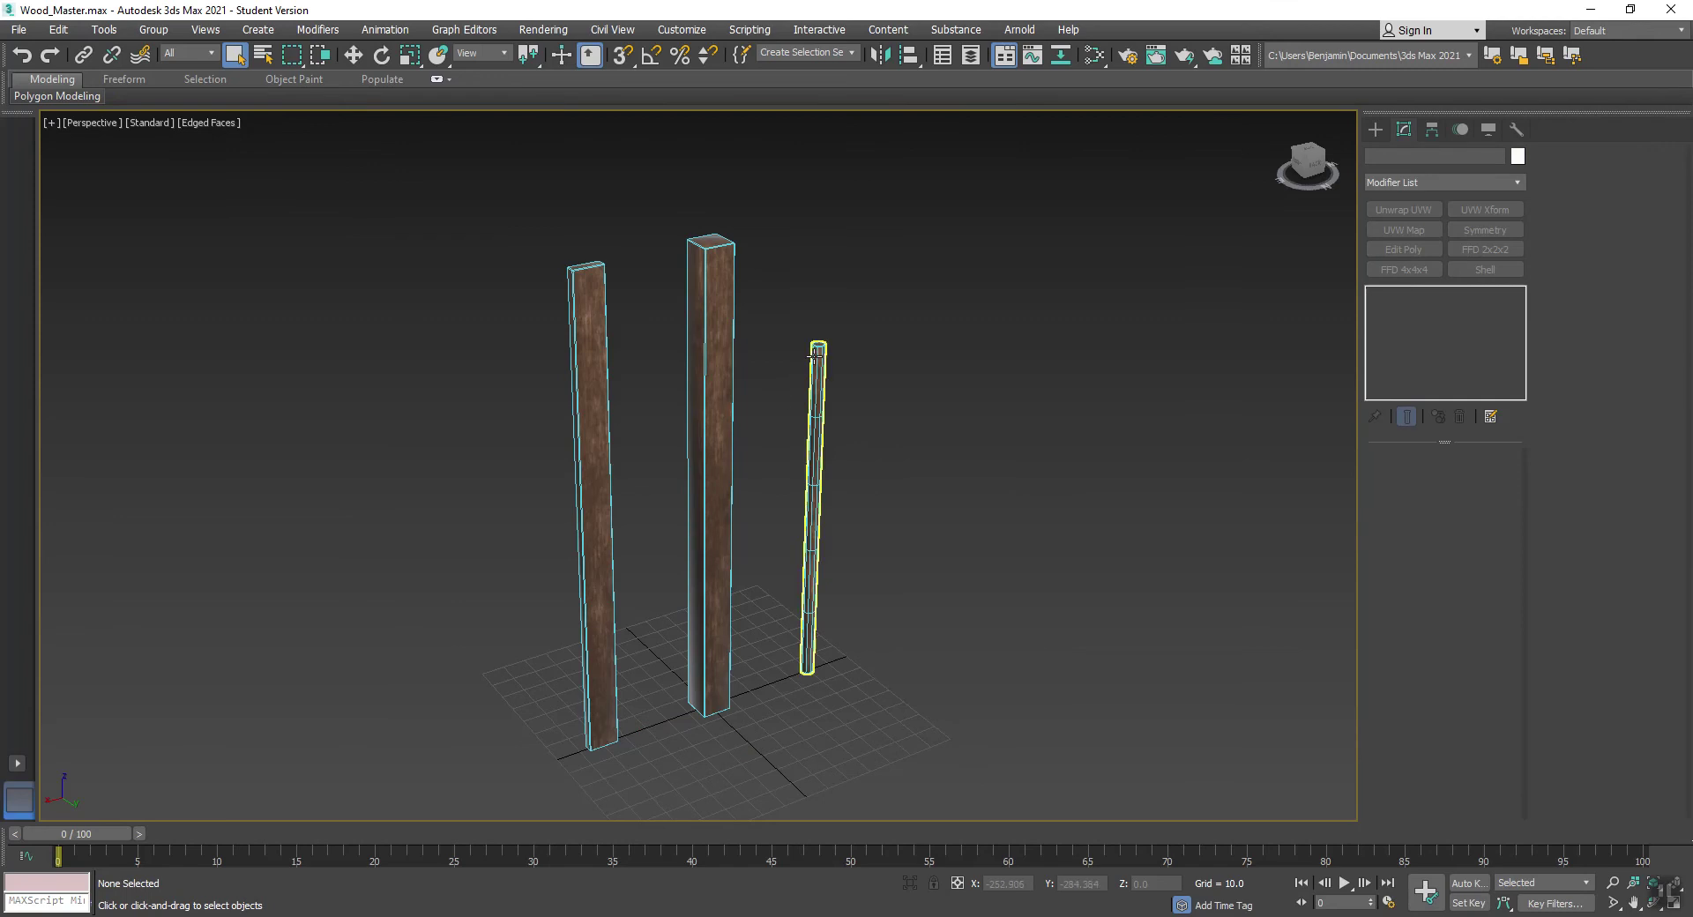
Select all three posts in Scene Explorer and center their pivots with Affect Pivot Only
left_click(110, 31)
left_click(109, 63)
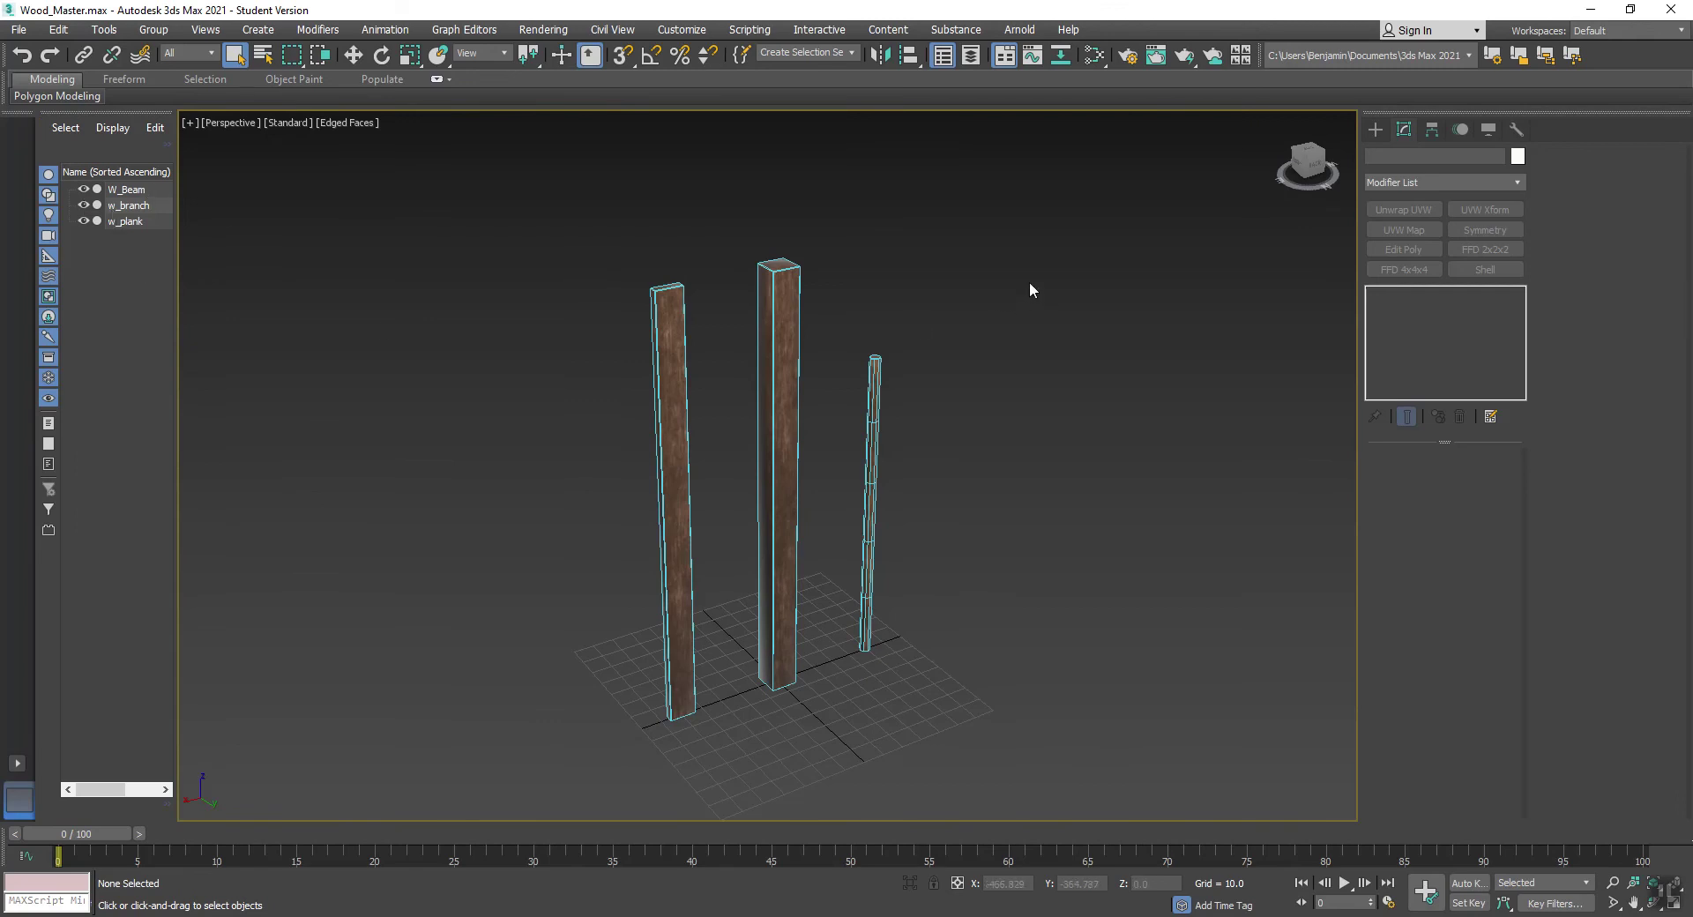
left_click_drag(462, 575, 462, 575)
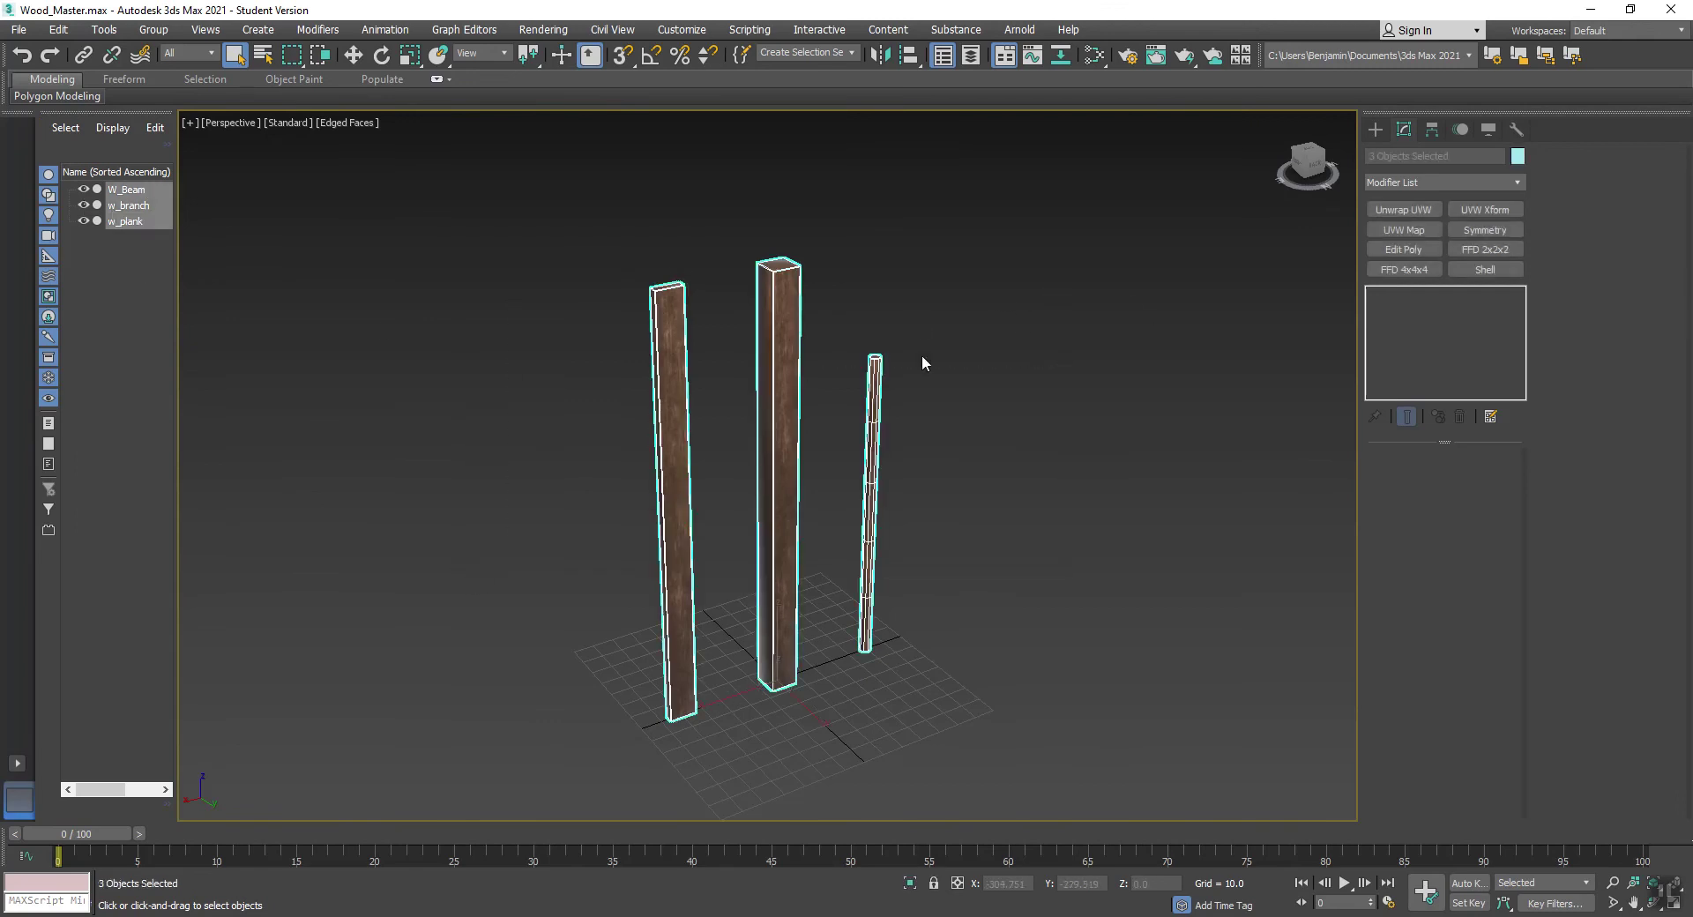
left_click(1432, 131)
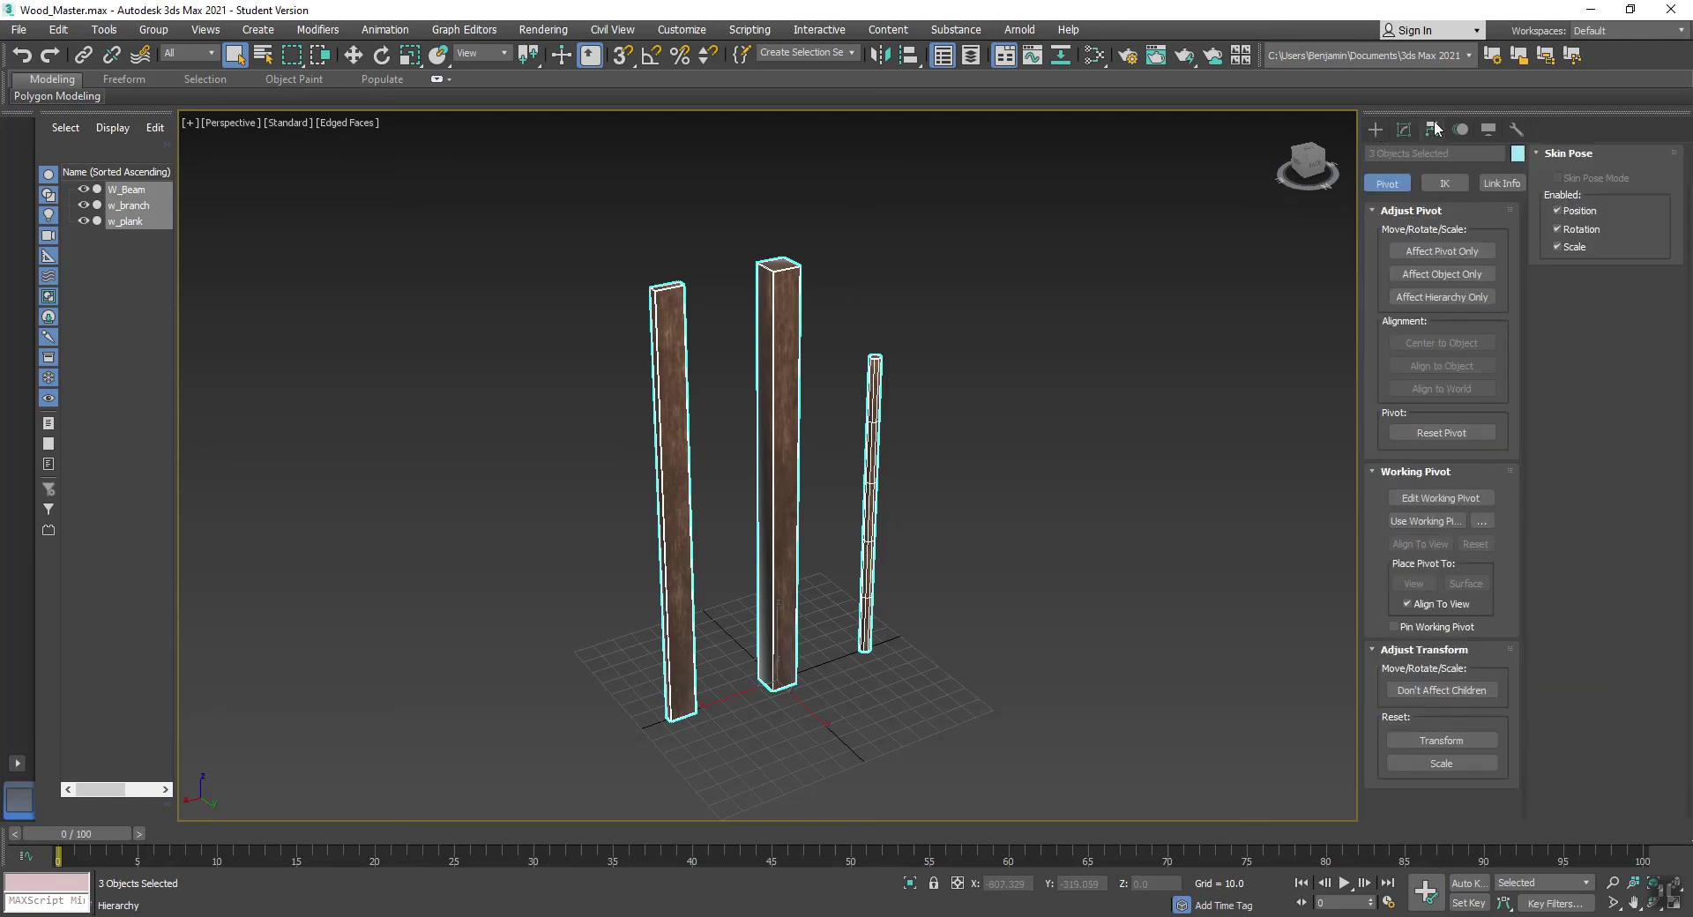
left_click(1431, 253)
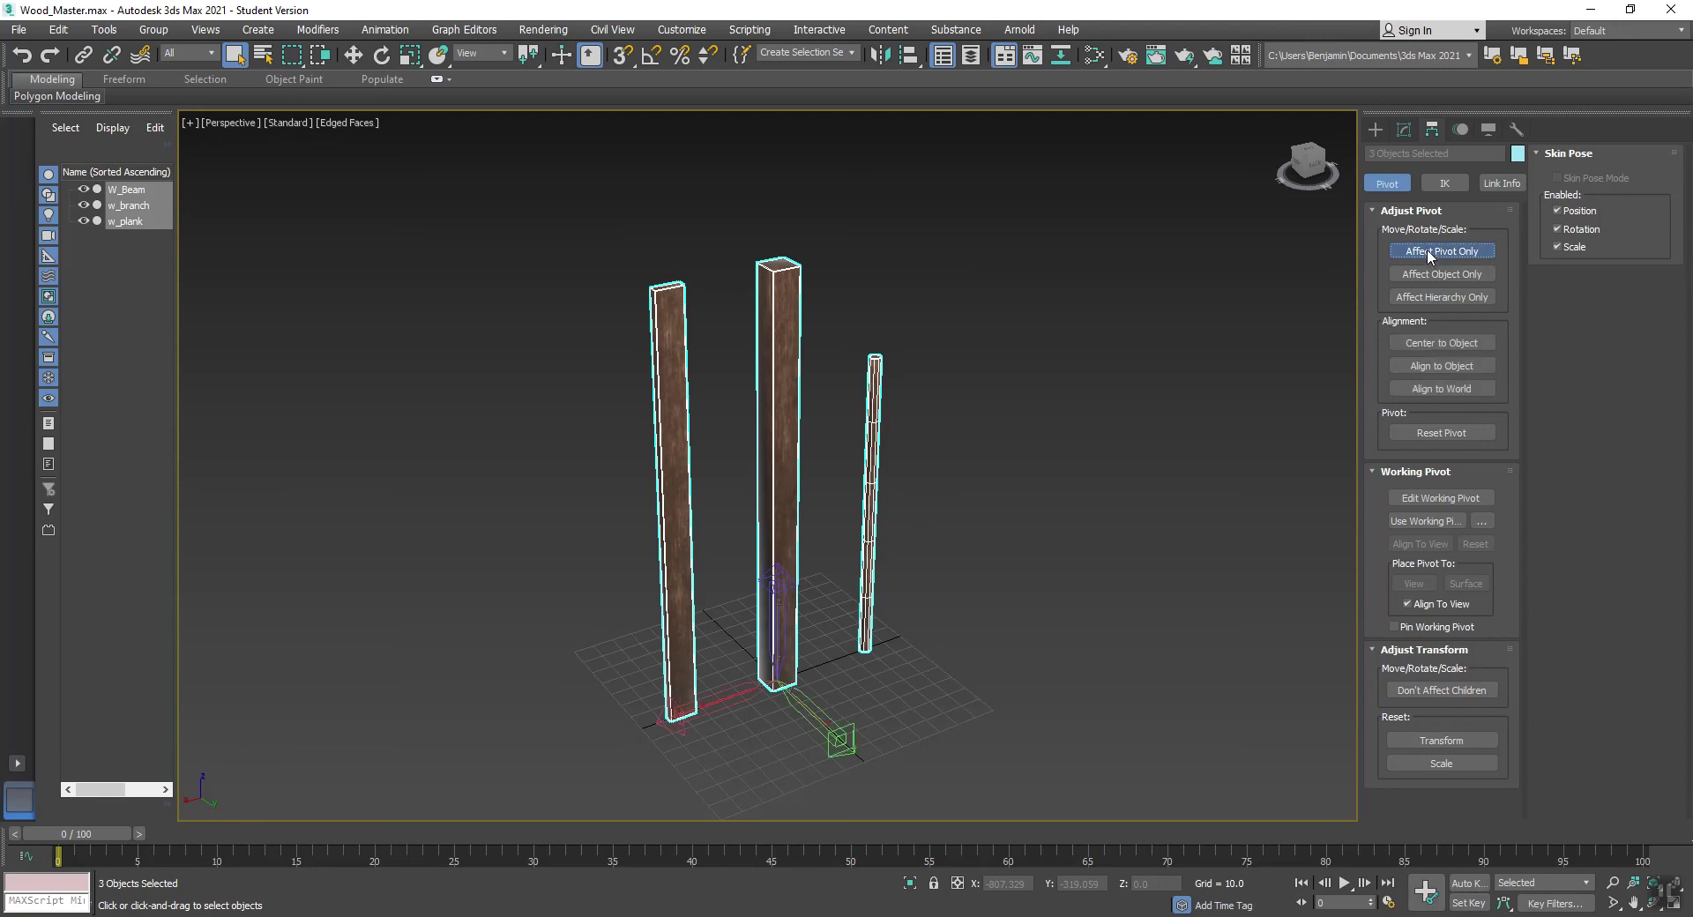
left_click(1431, 342)
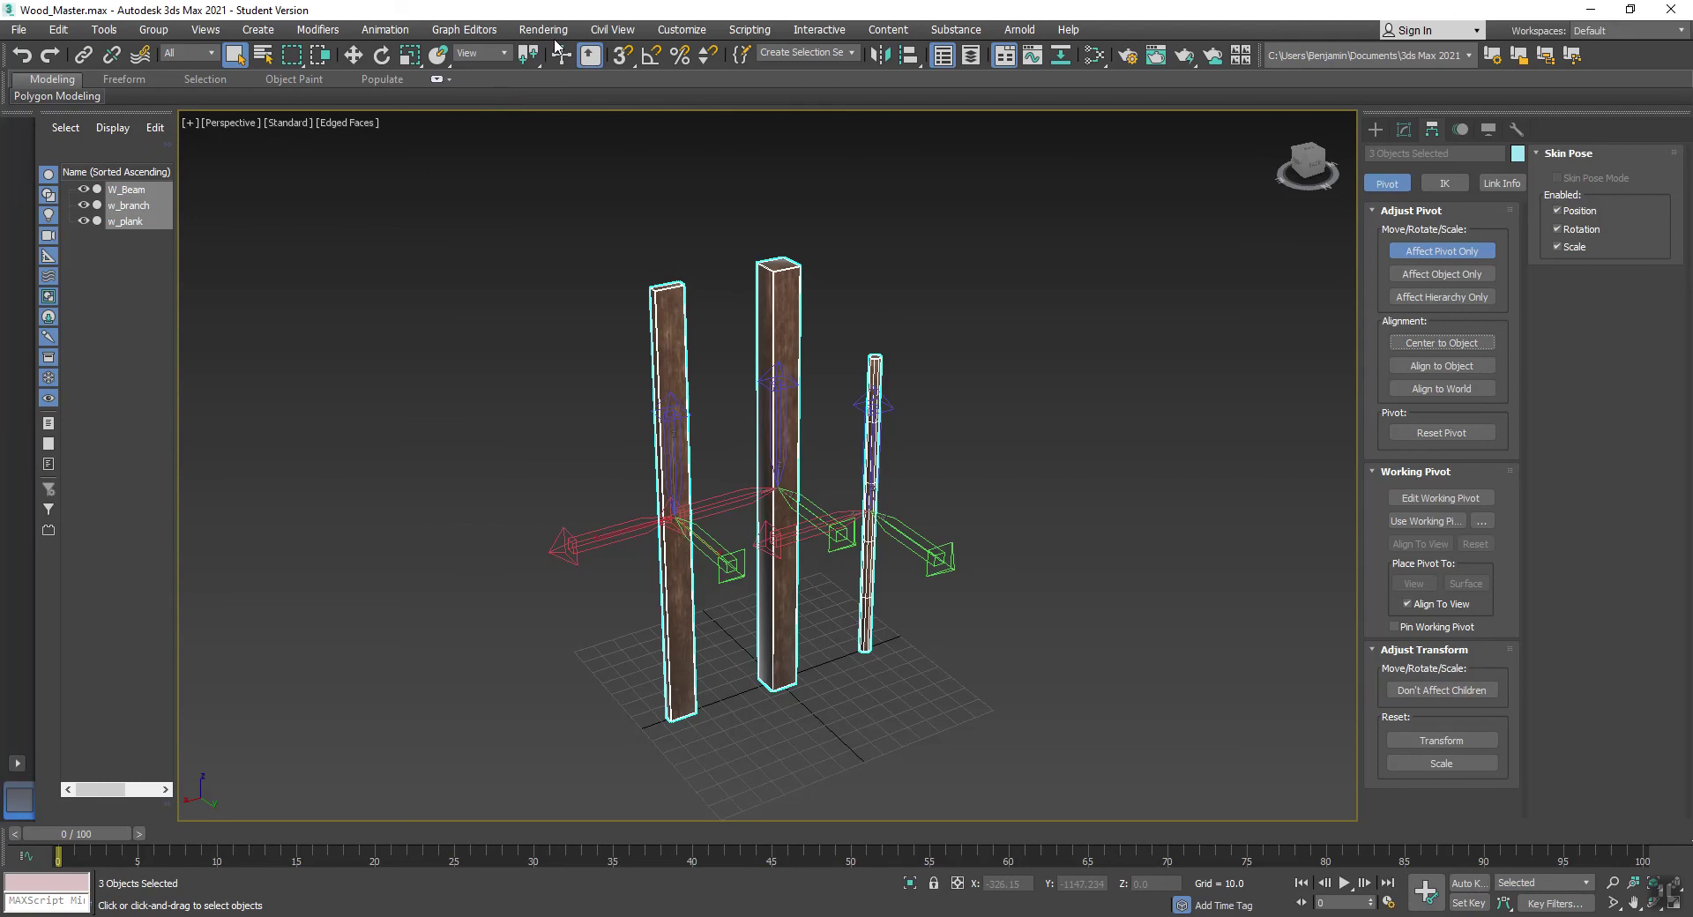
Move the pivots to Z 0 and turn Affect Pivot Only off
left_click(354, 56)
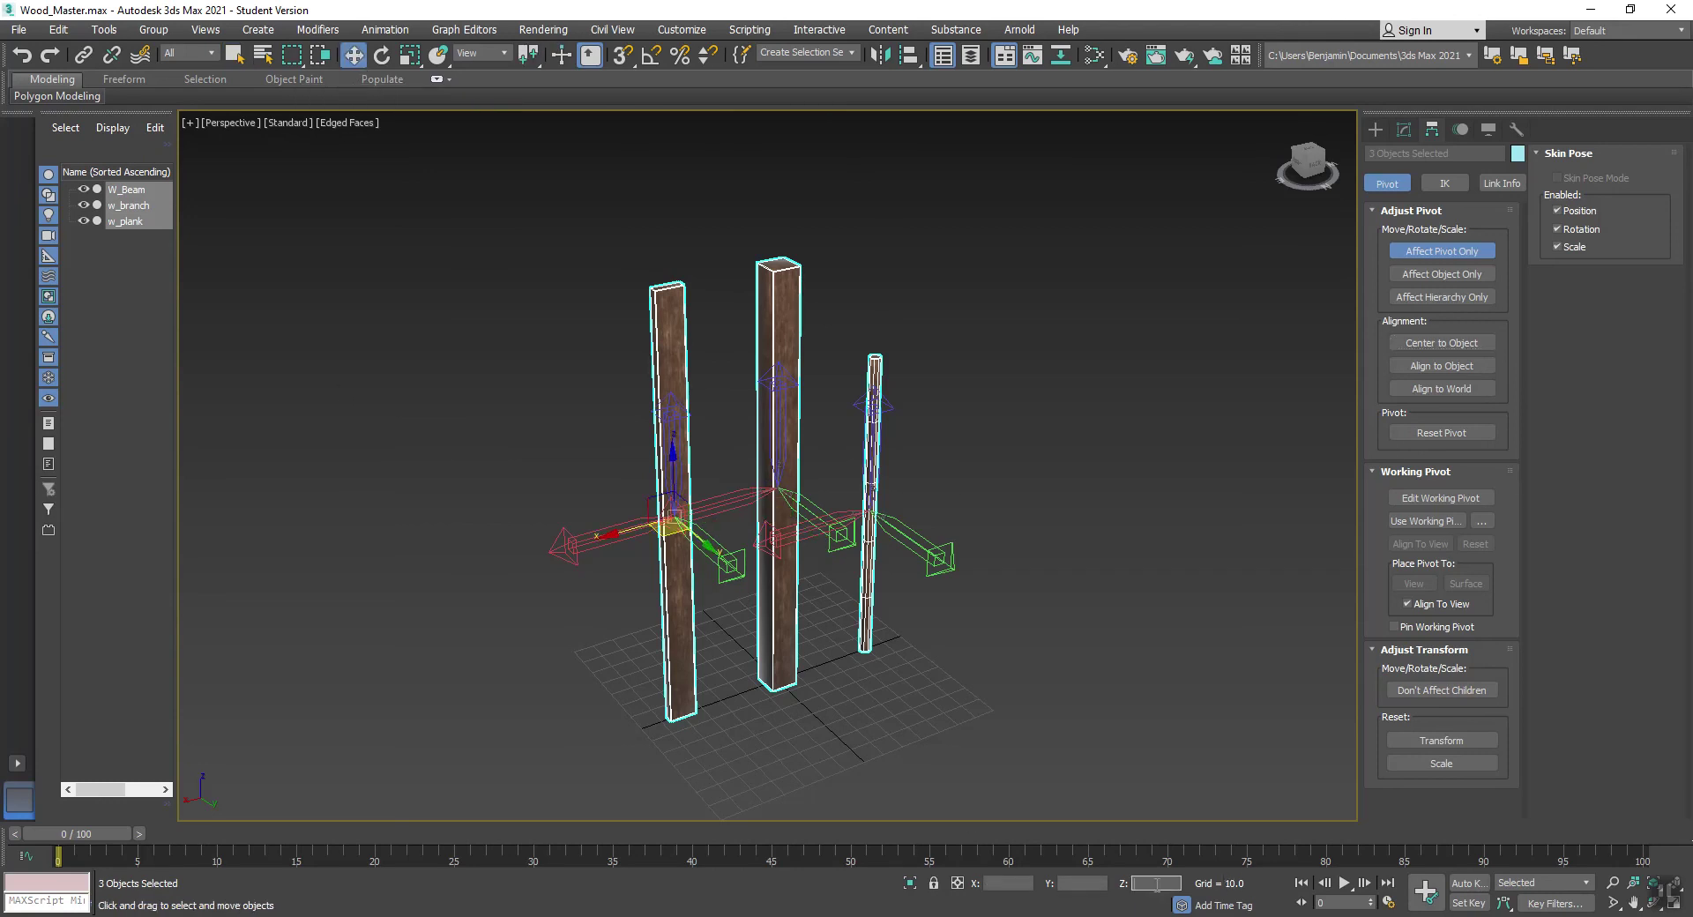
type("0")
key("Return")
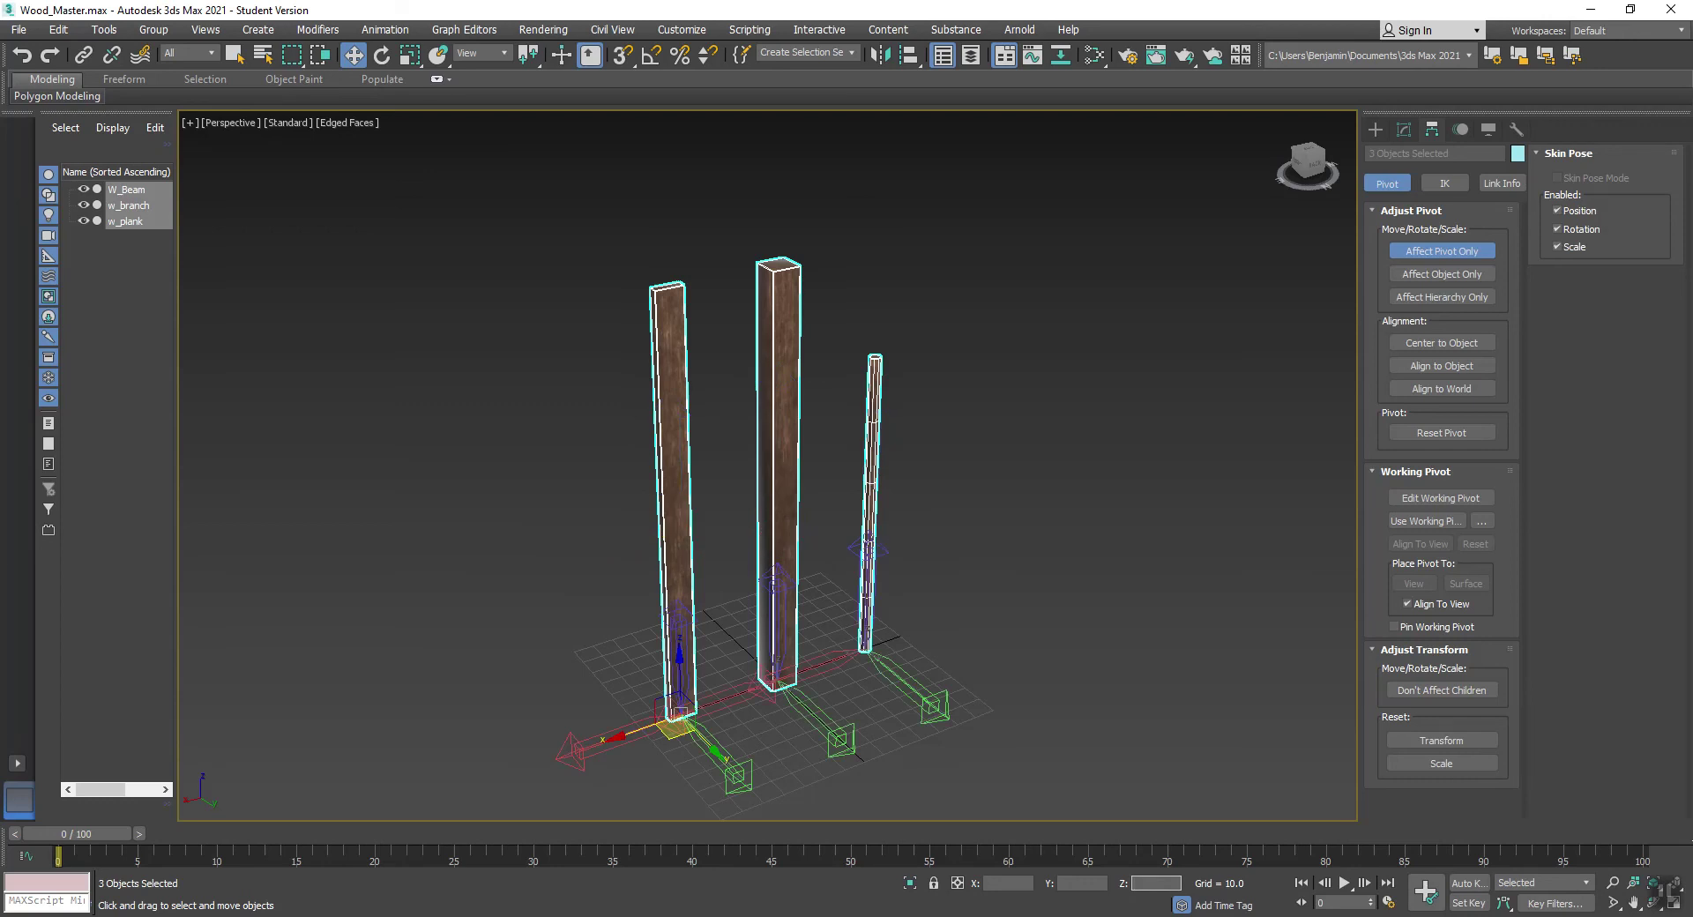
left_click(1452, 247)
left_click(770, 613)
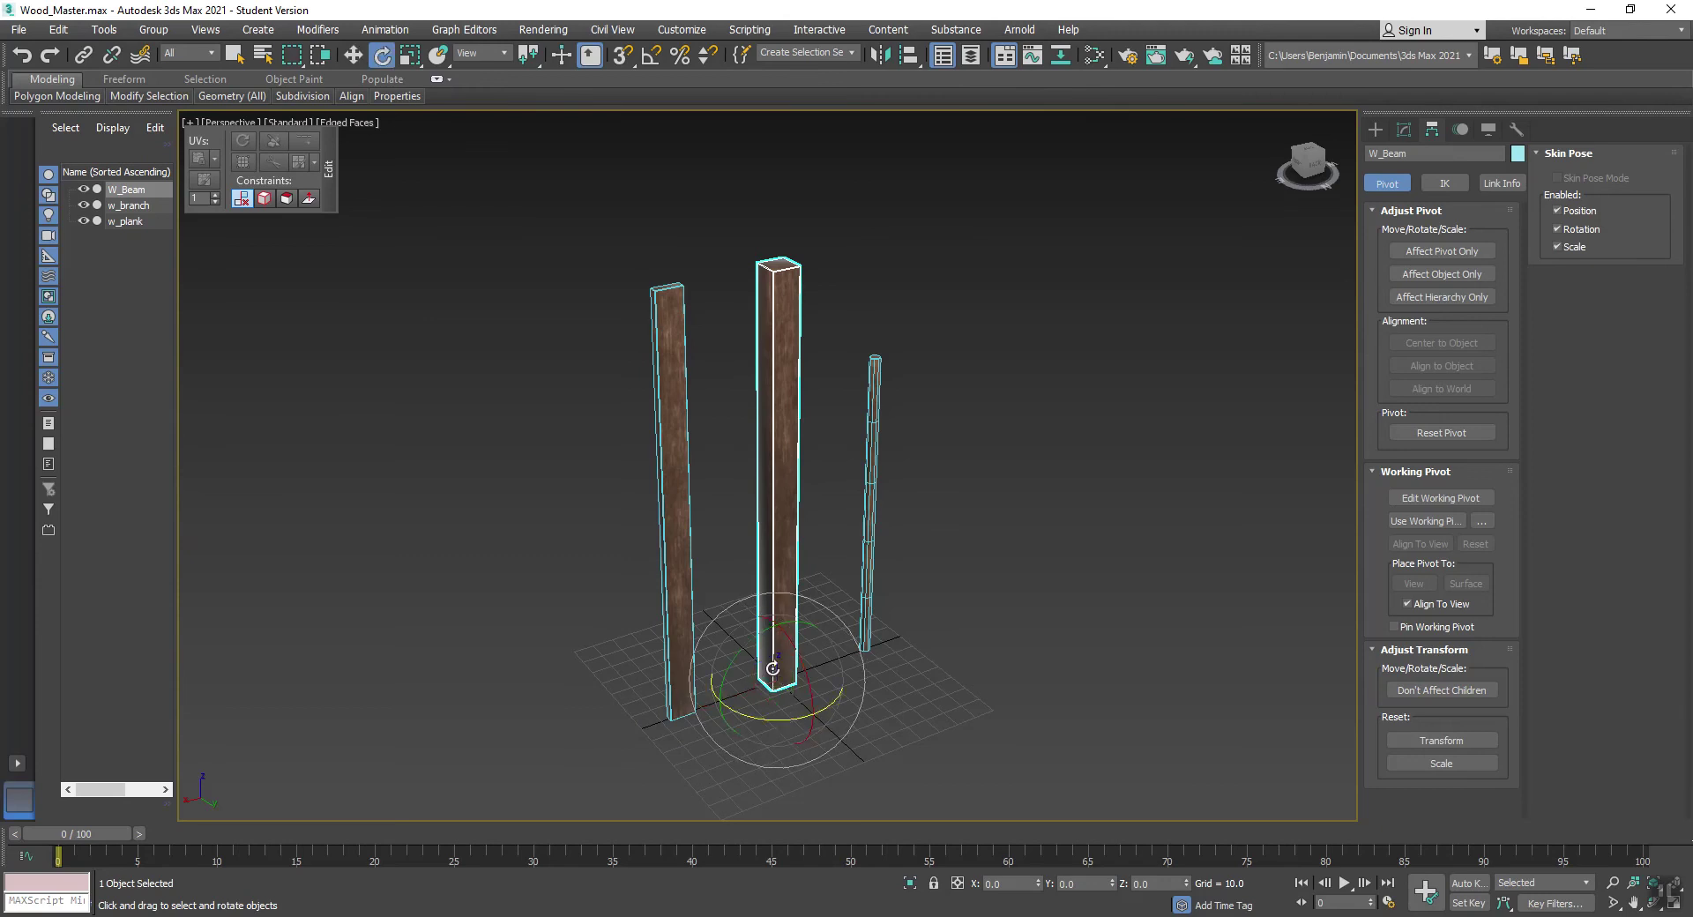
left_click_drag(771, 676, 835, 759)
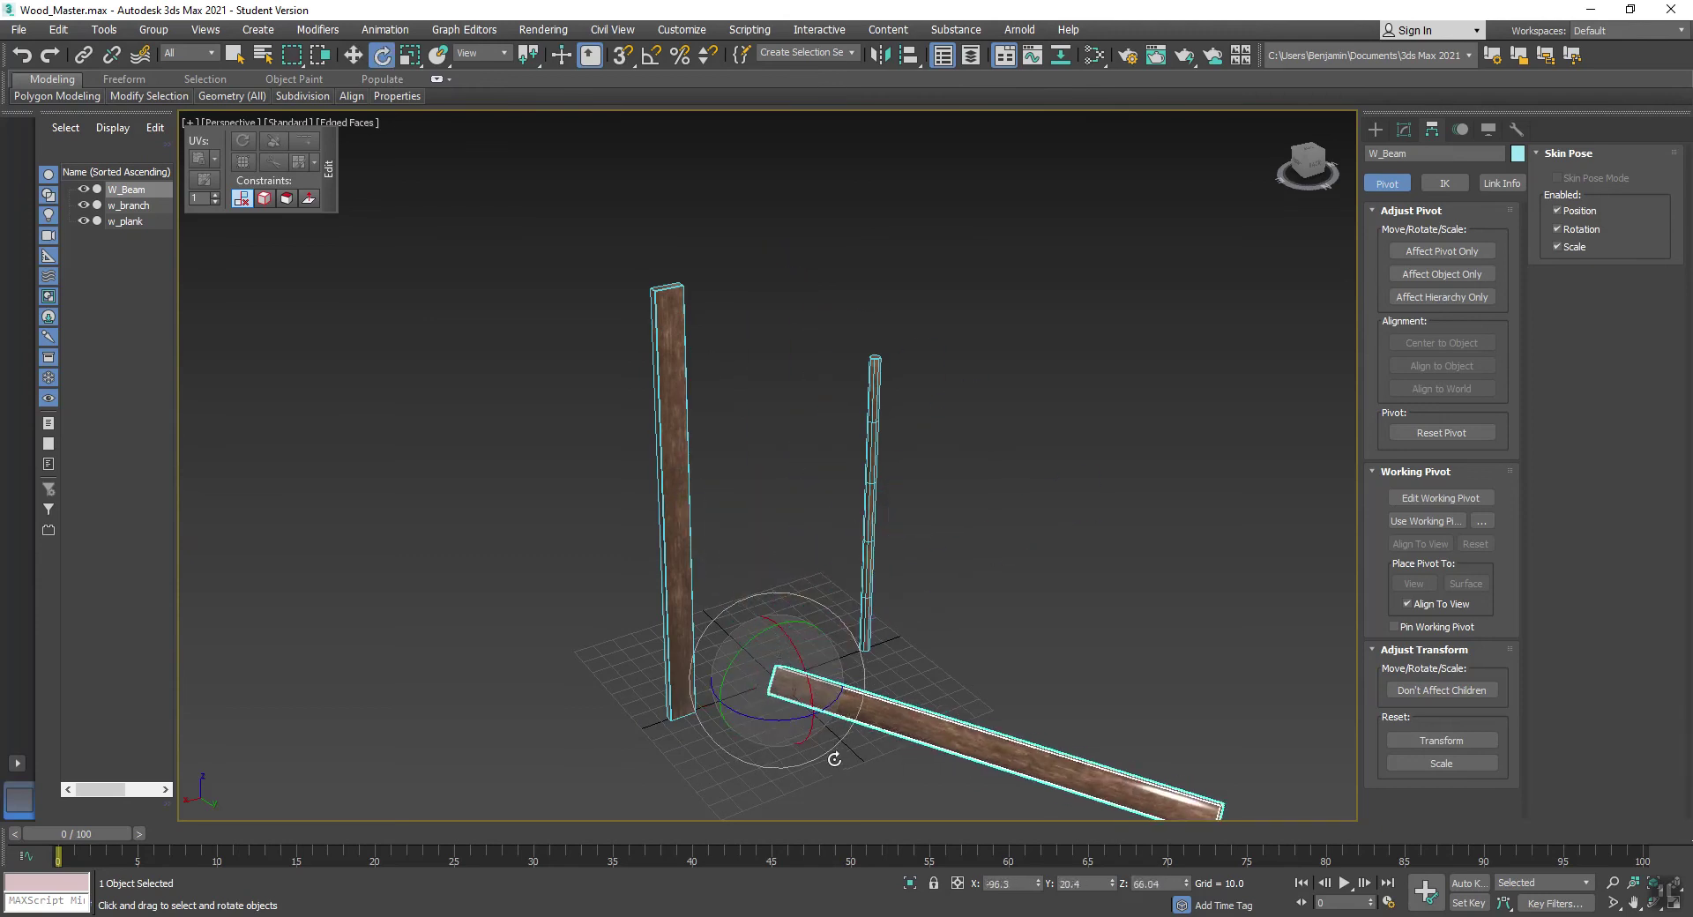
key("ctrl+z")
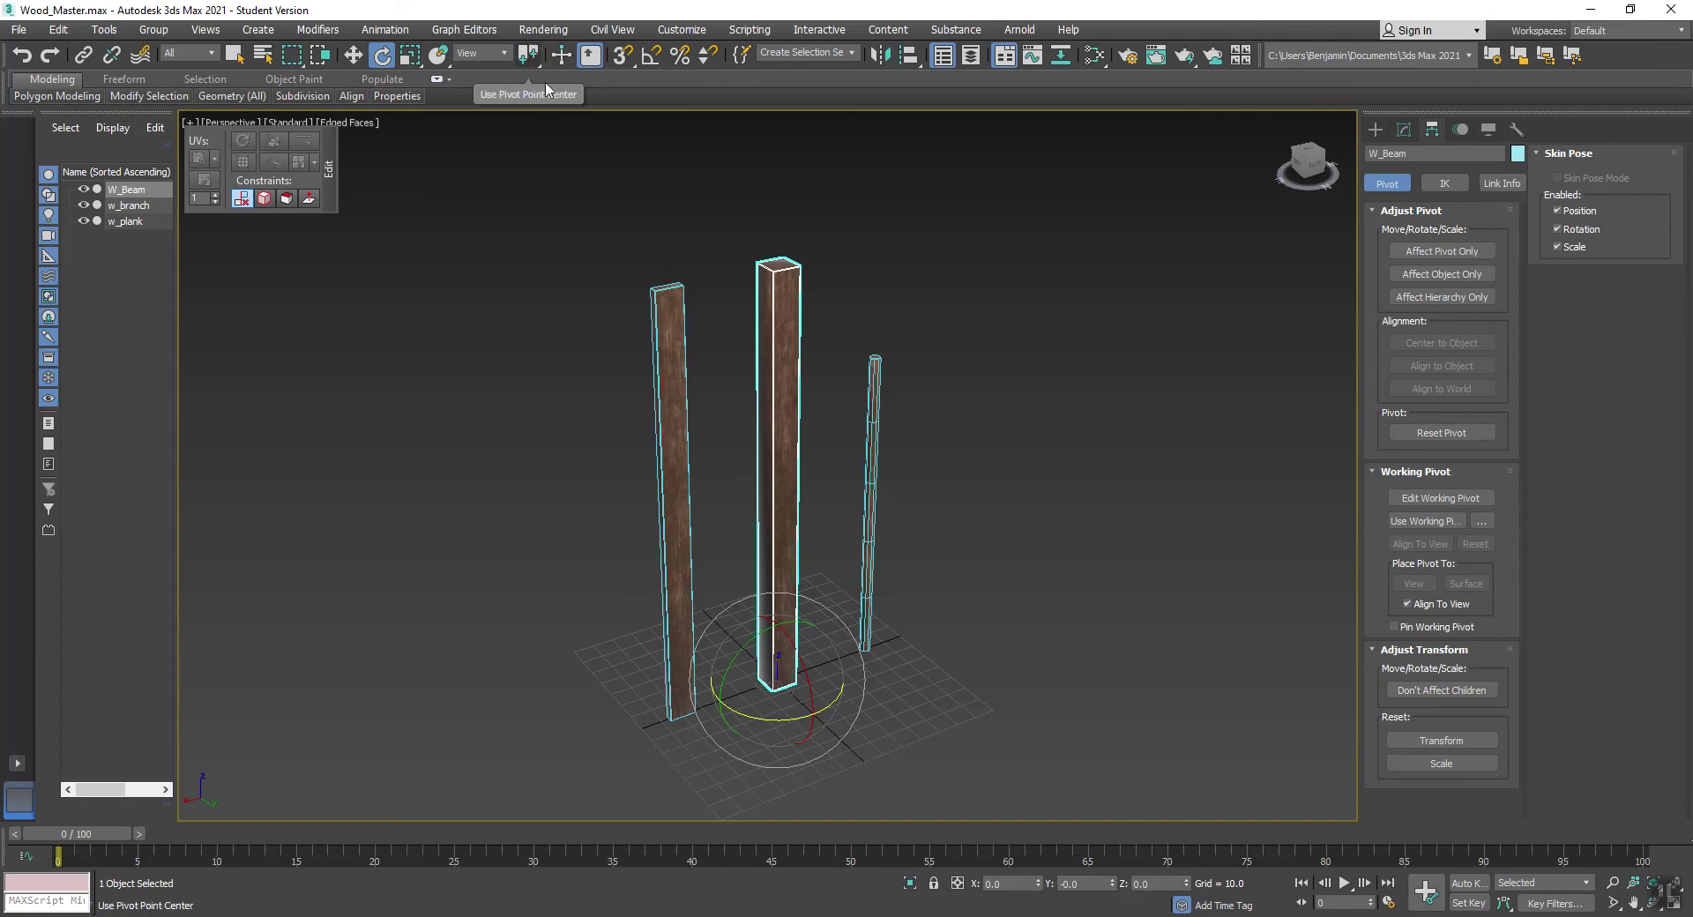
left_click(677, 455)
left_click_drag(706, 691, 701, 622)
key("ctrl+z")
left_click(874, 397)
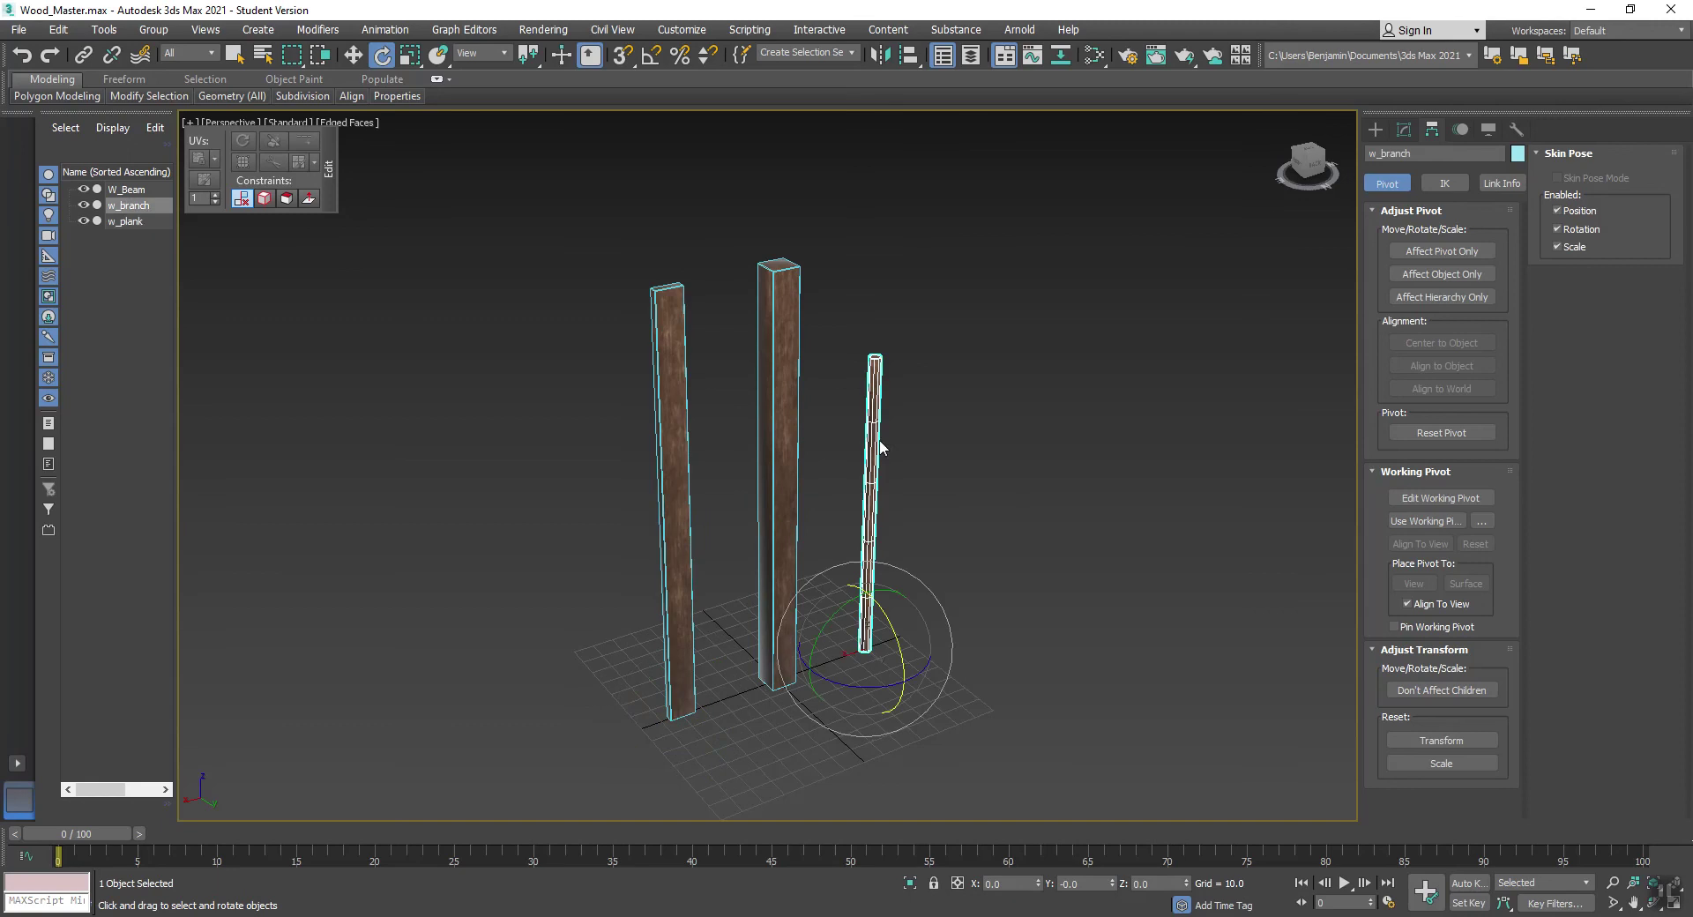
left_click_drag(897, 628, 917, 657)
key("ctrl+z")
Clear the current selection in the scene
left_click(18, 30)
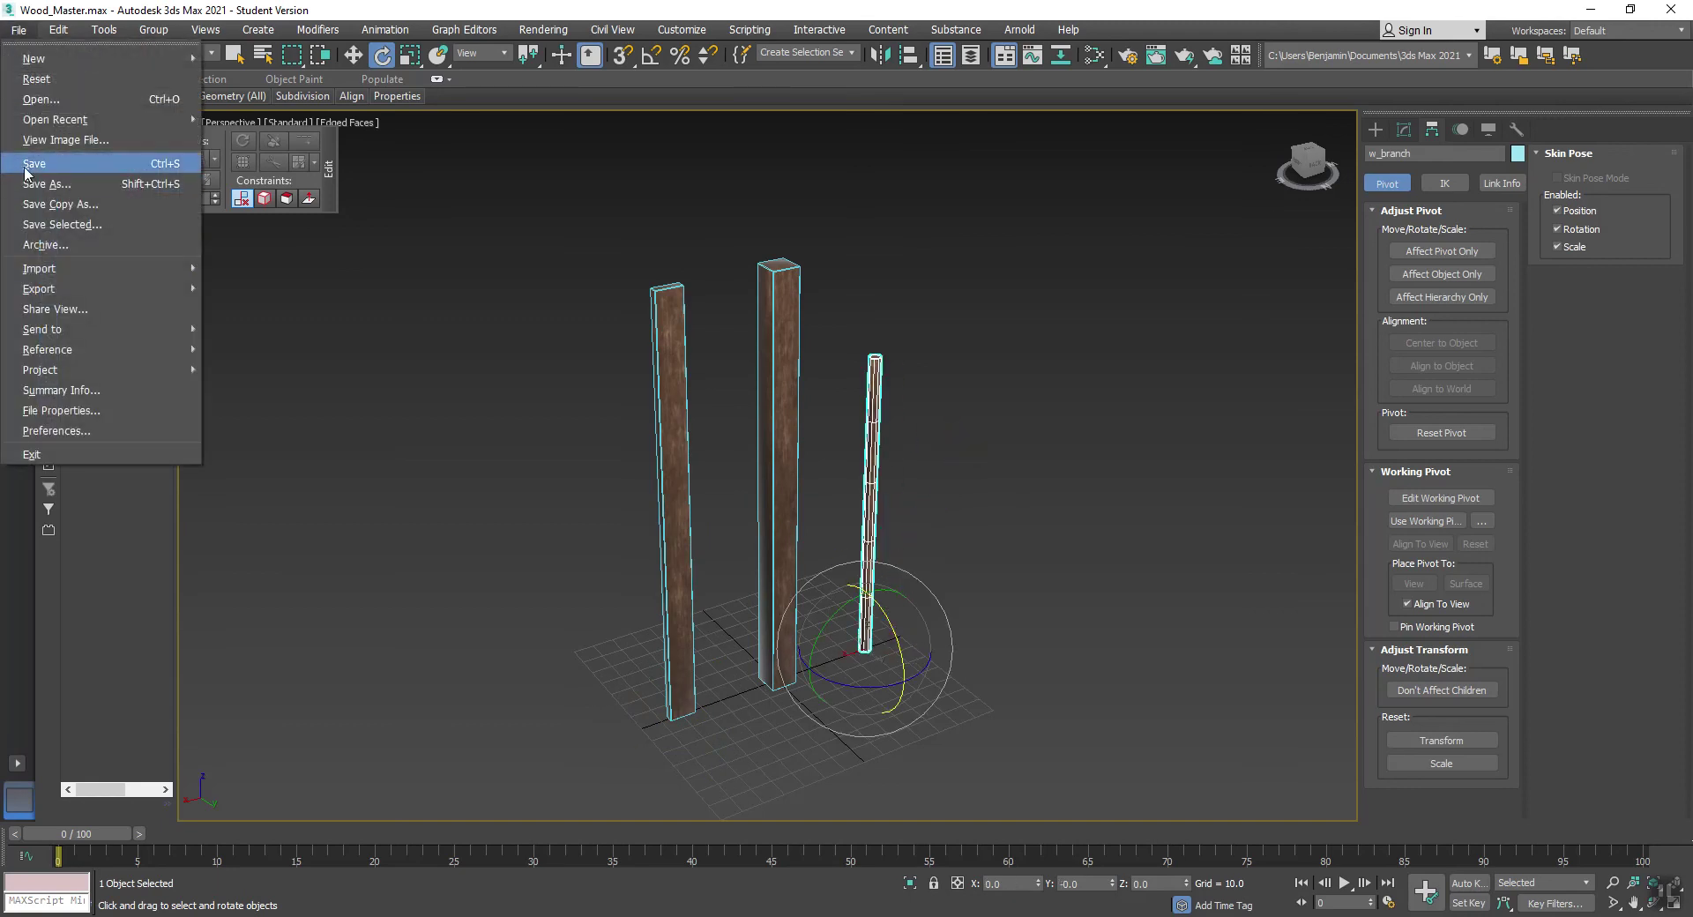
left_click(404, 340)
left_click(404, 333)
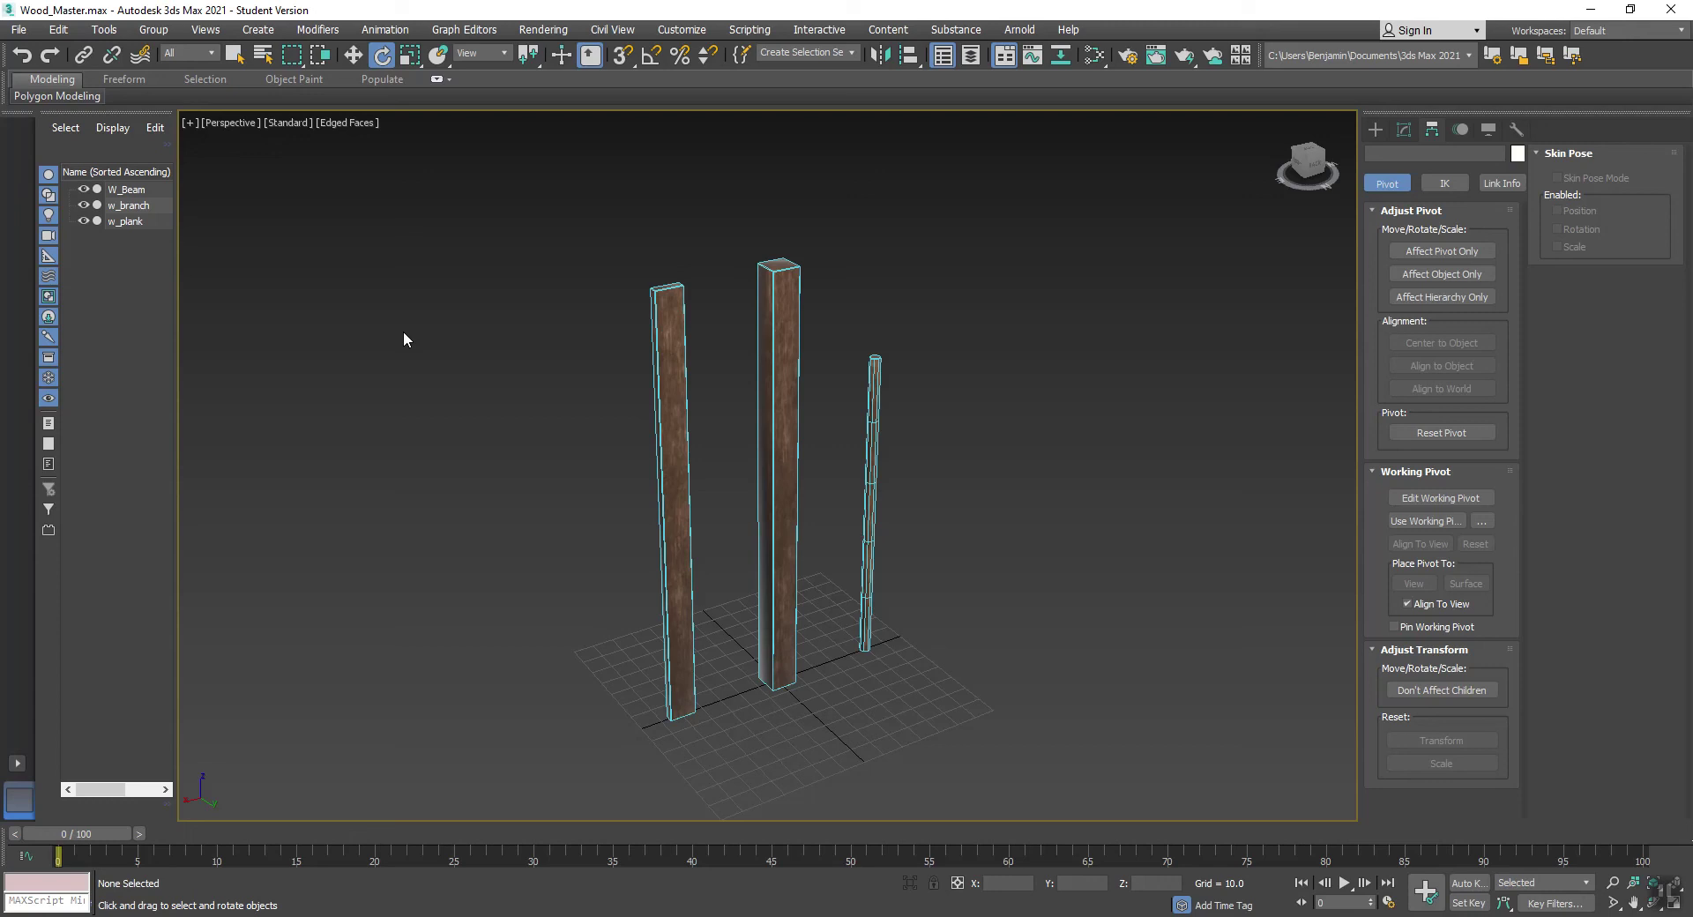
Save the scene via File > Save As under the name Weapon_Rack
left_click(16, 29)
key("Escape")
left_click(15, 32)
left_click(35, 183)
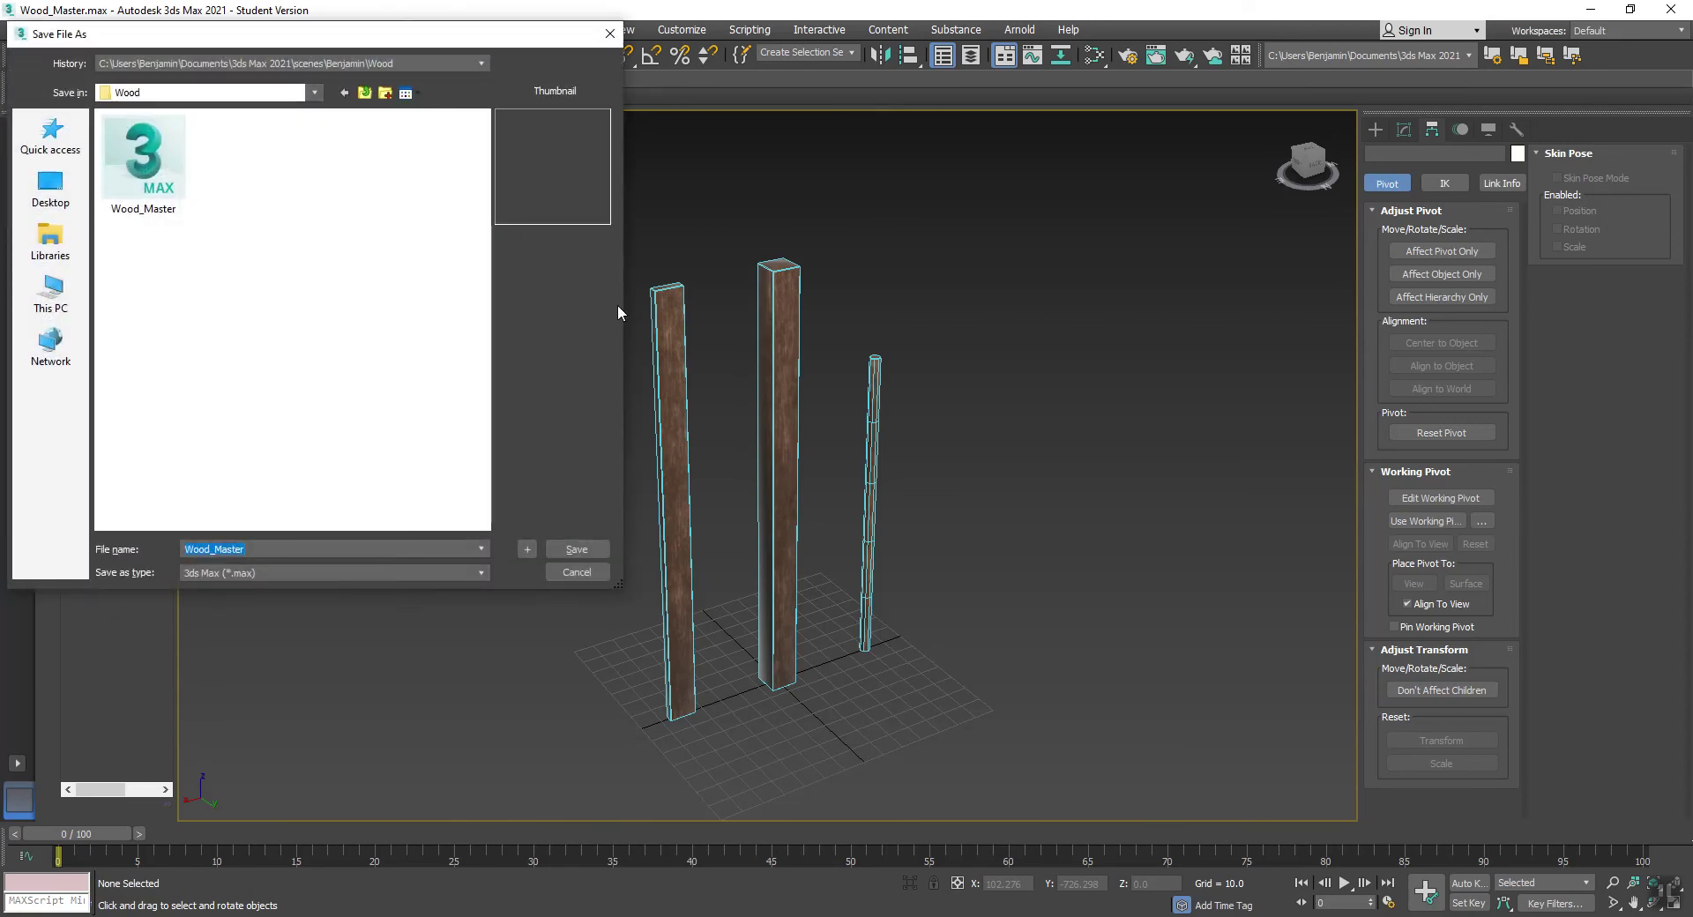
type("Weapon_Rack")
key("Return")
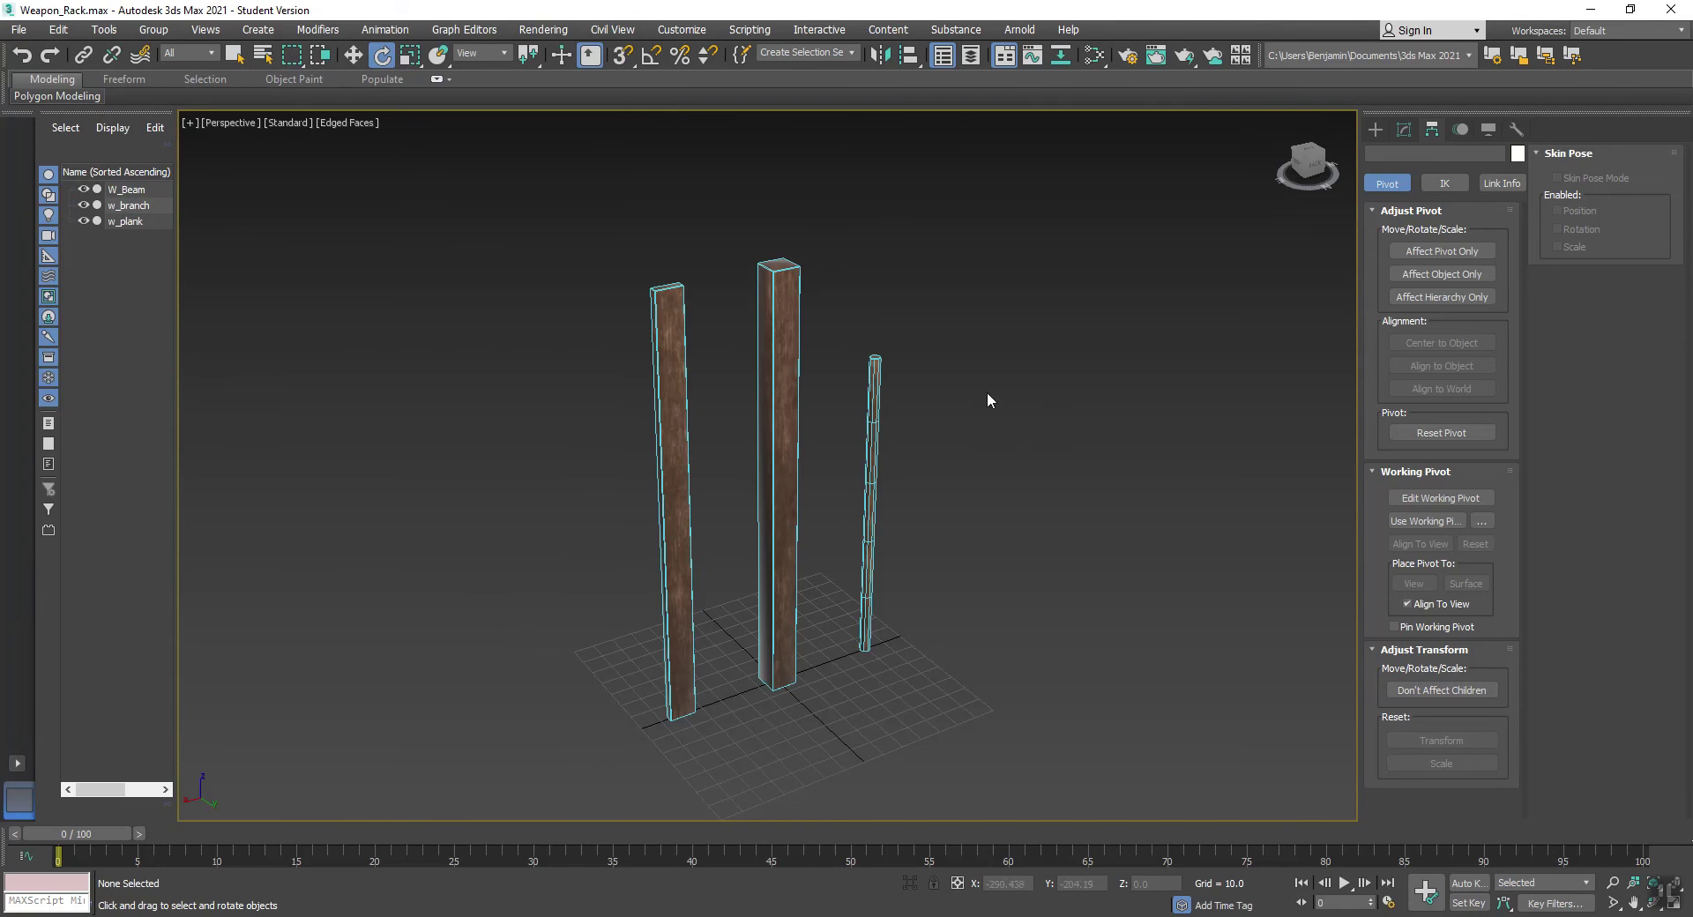
left_click_drag(1062, 359, 527, 584)
left_click(527, 584)
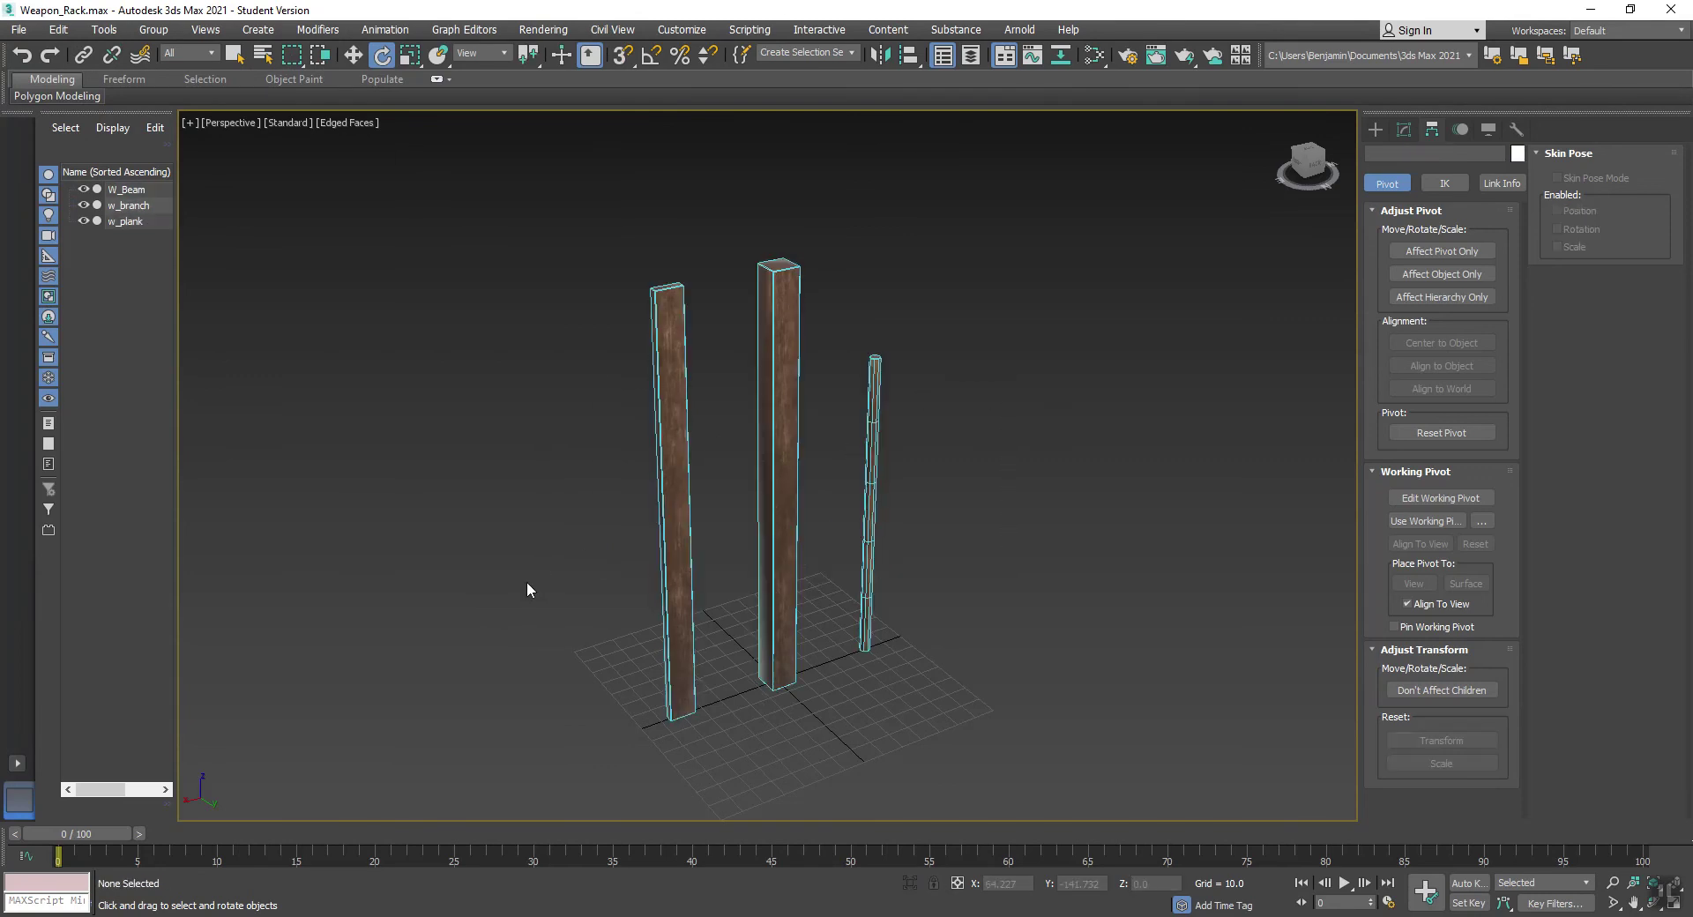